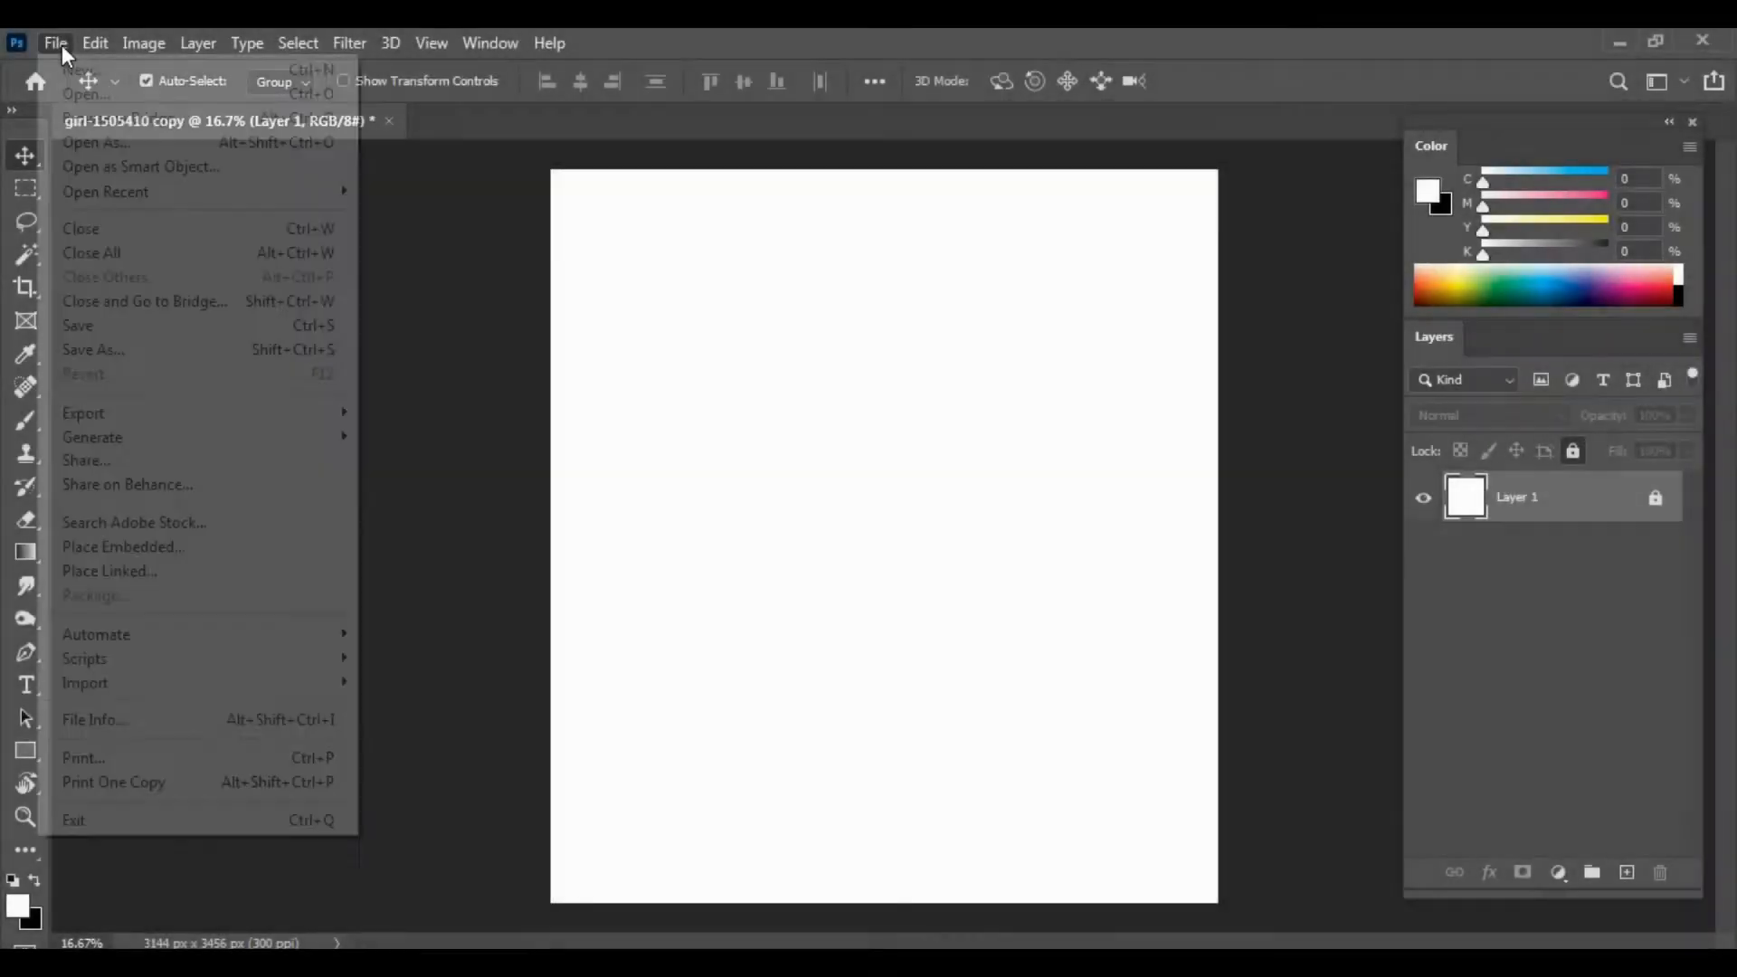
Step: Open the girl-1505410 photo and bring it into the Camera Raw filter
double_click(907, 240)
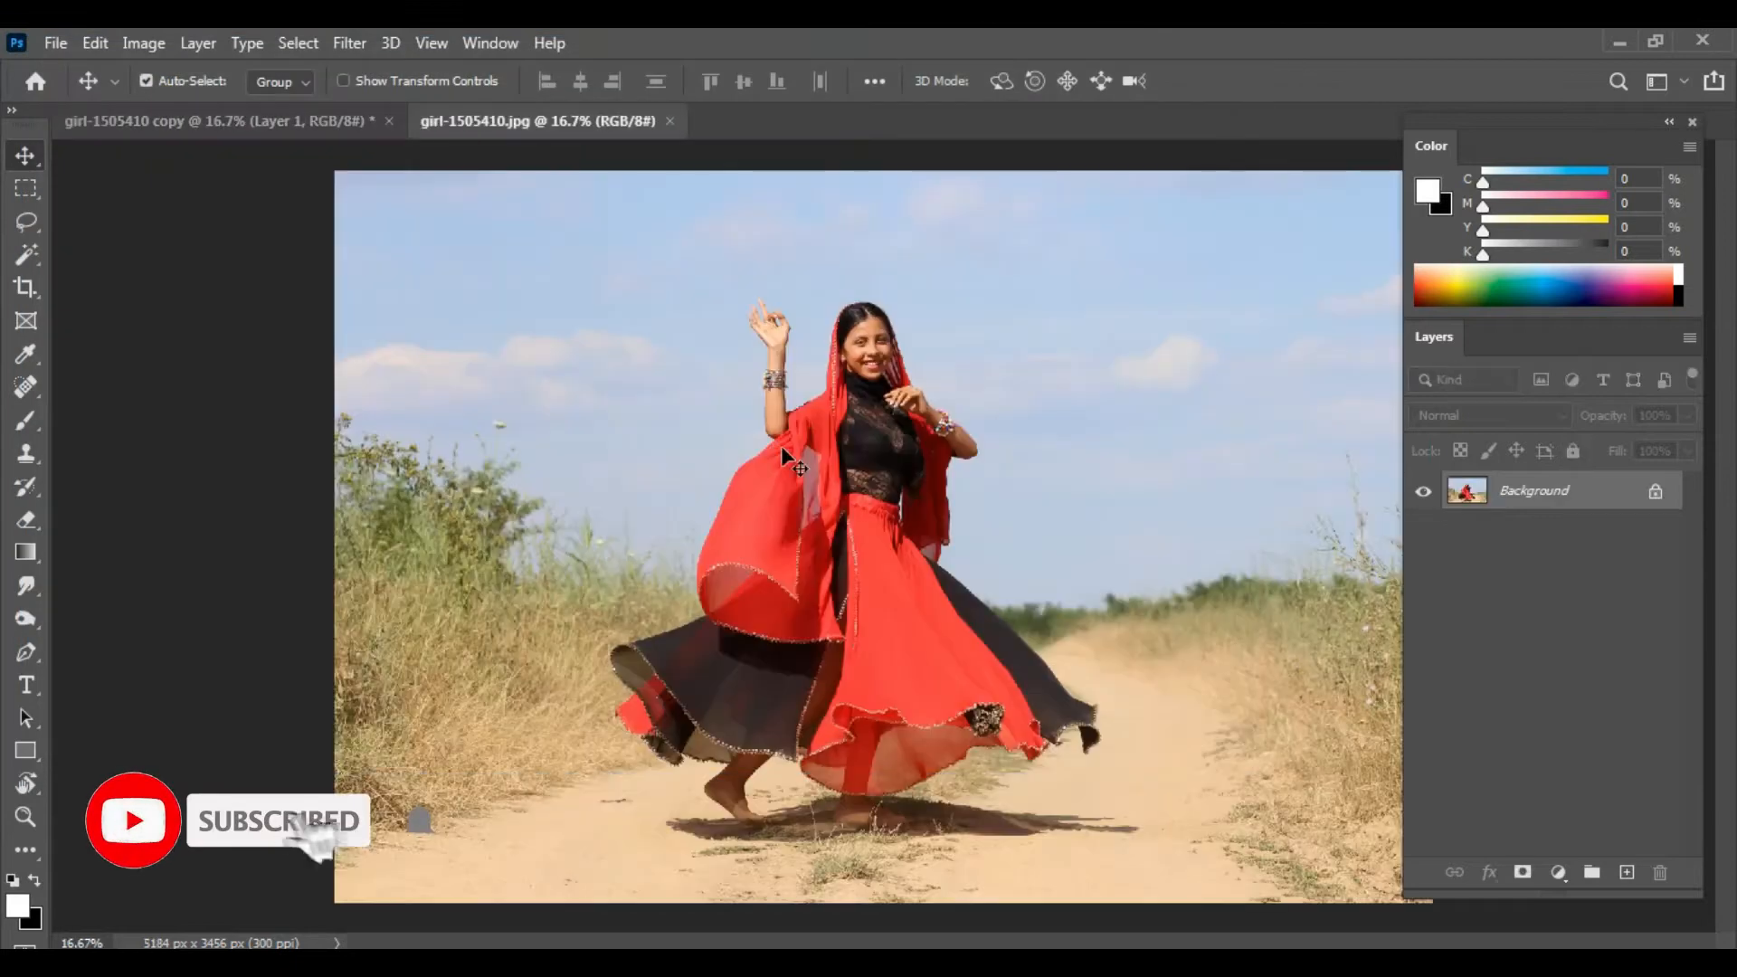
key(f)
key(f)
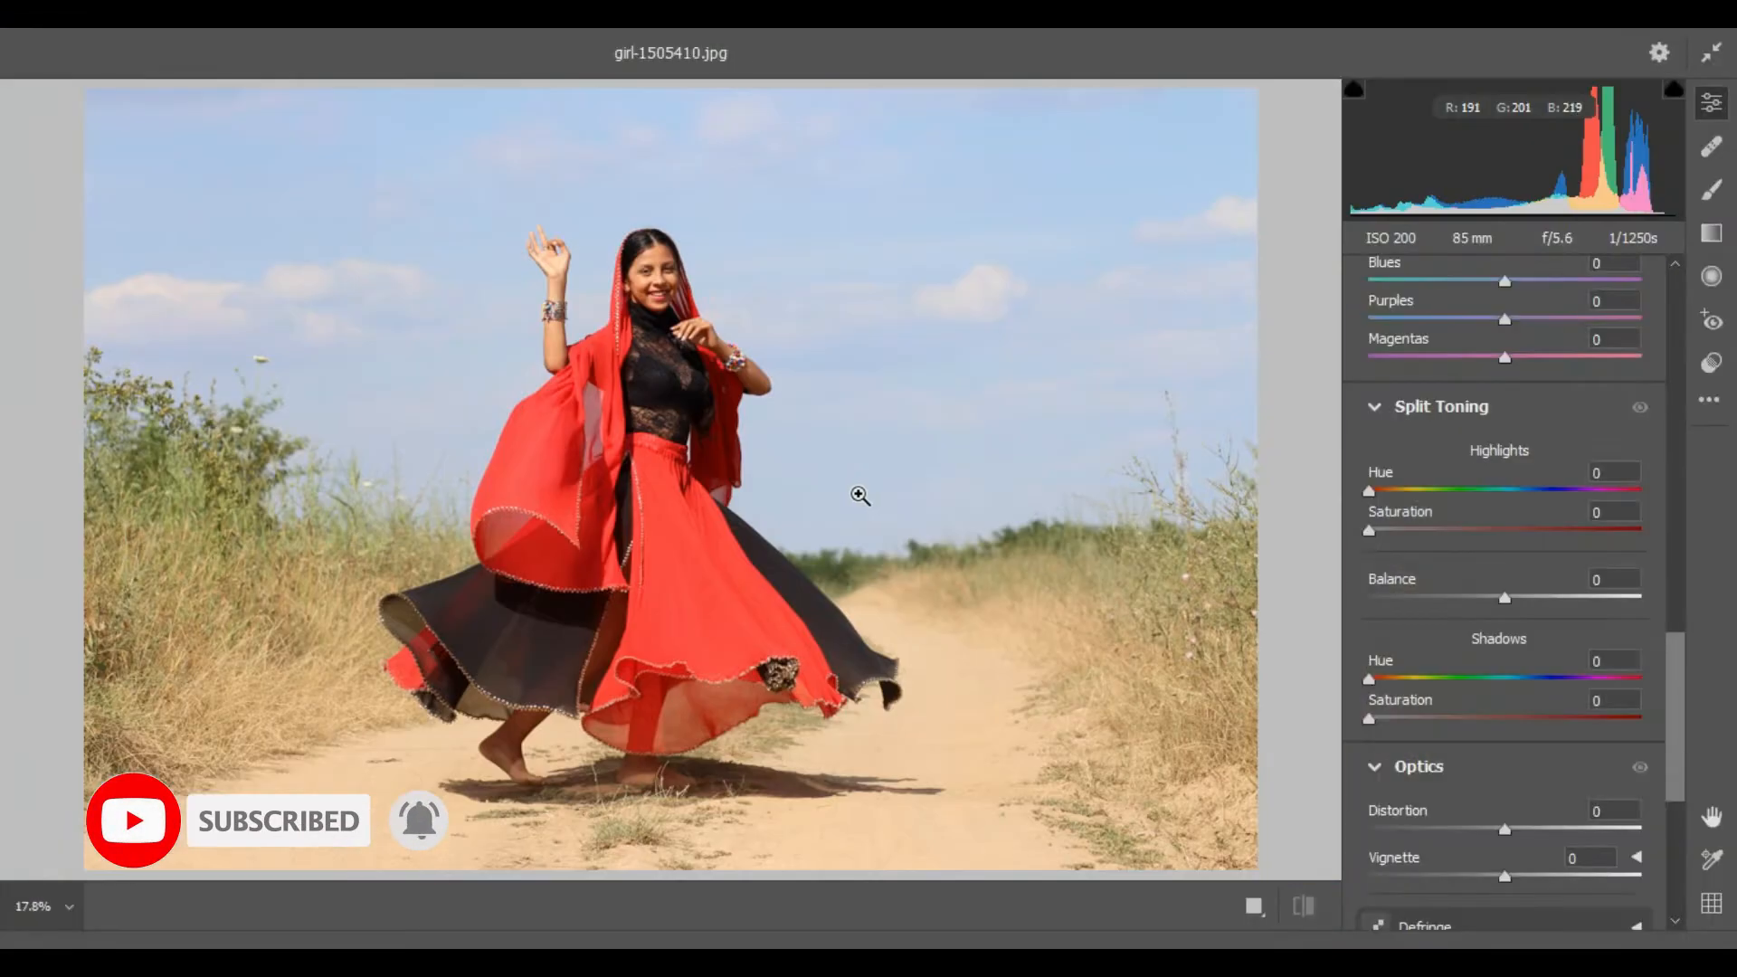
Step: Set Highlights to -93 and Whites to -100, and cool the colour temperature slightly
scroll(1475, 484, up, 10)
scroll(1481, 496, up, 5)
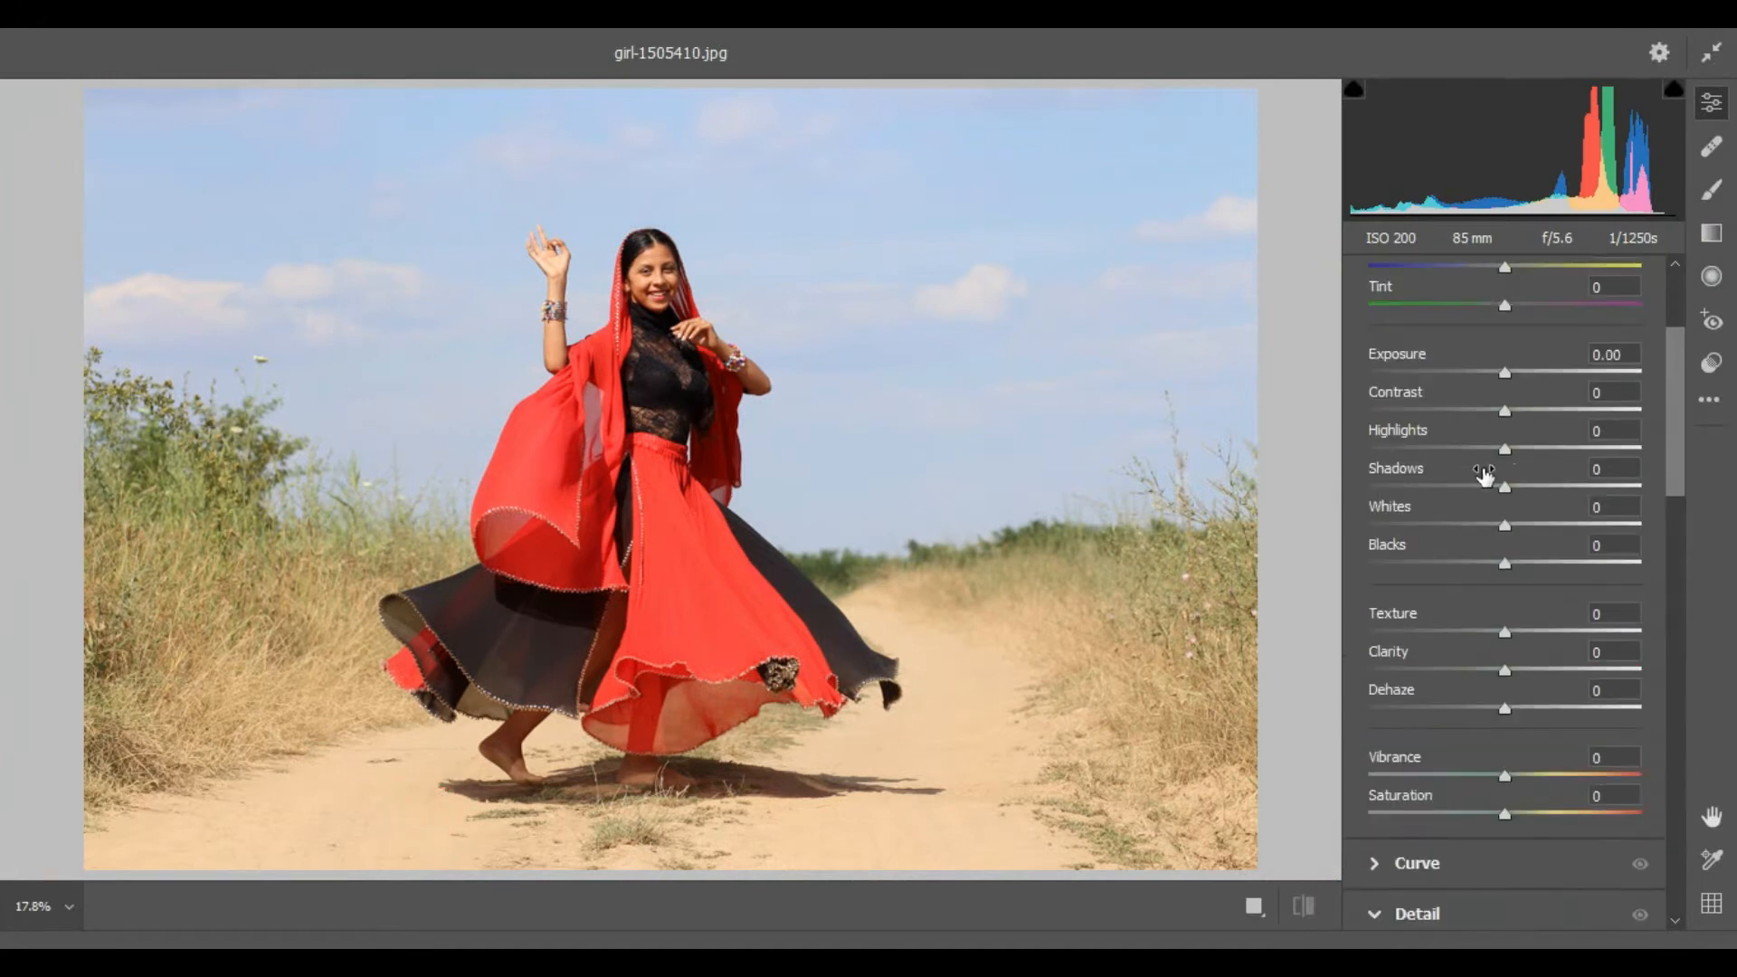
drag(1425, 460, 1381, 455)
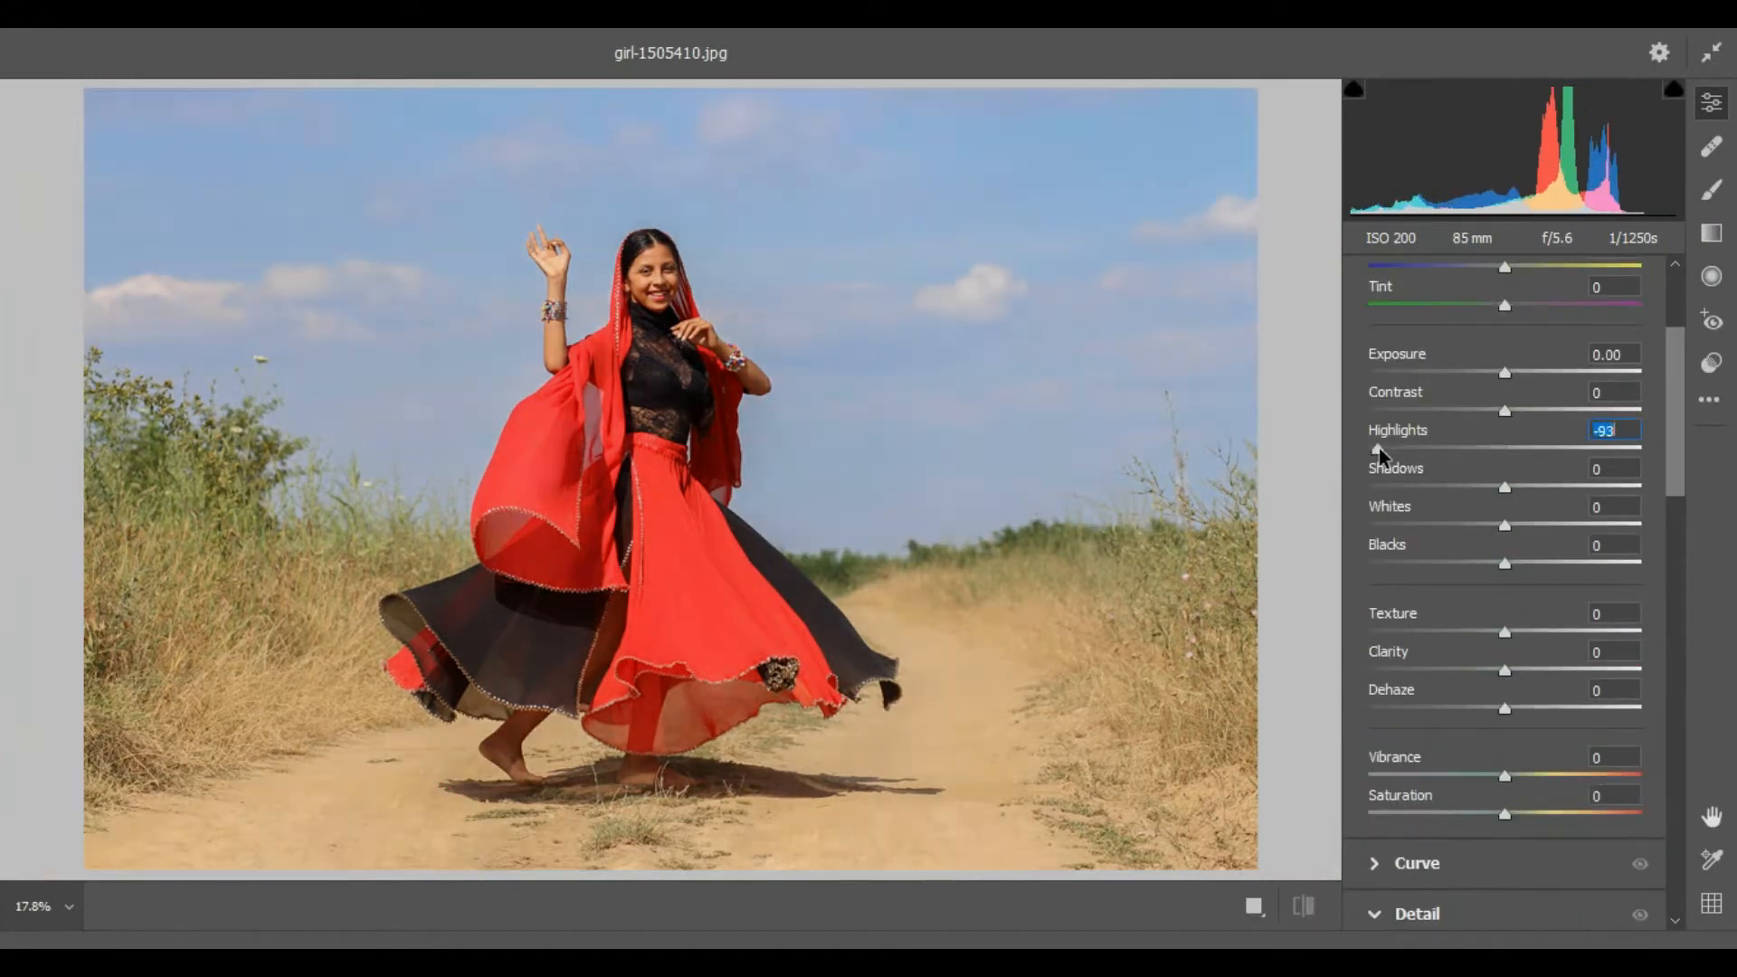
drag(1502, 527, 1322, 524)
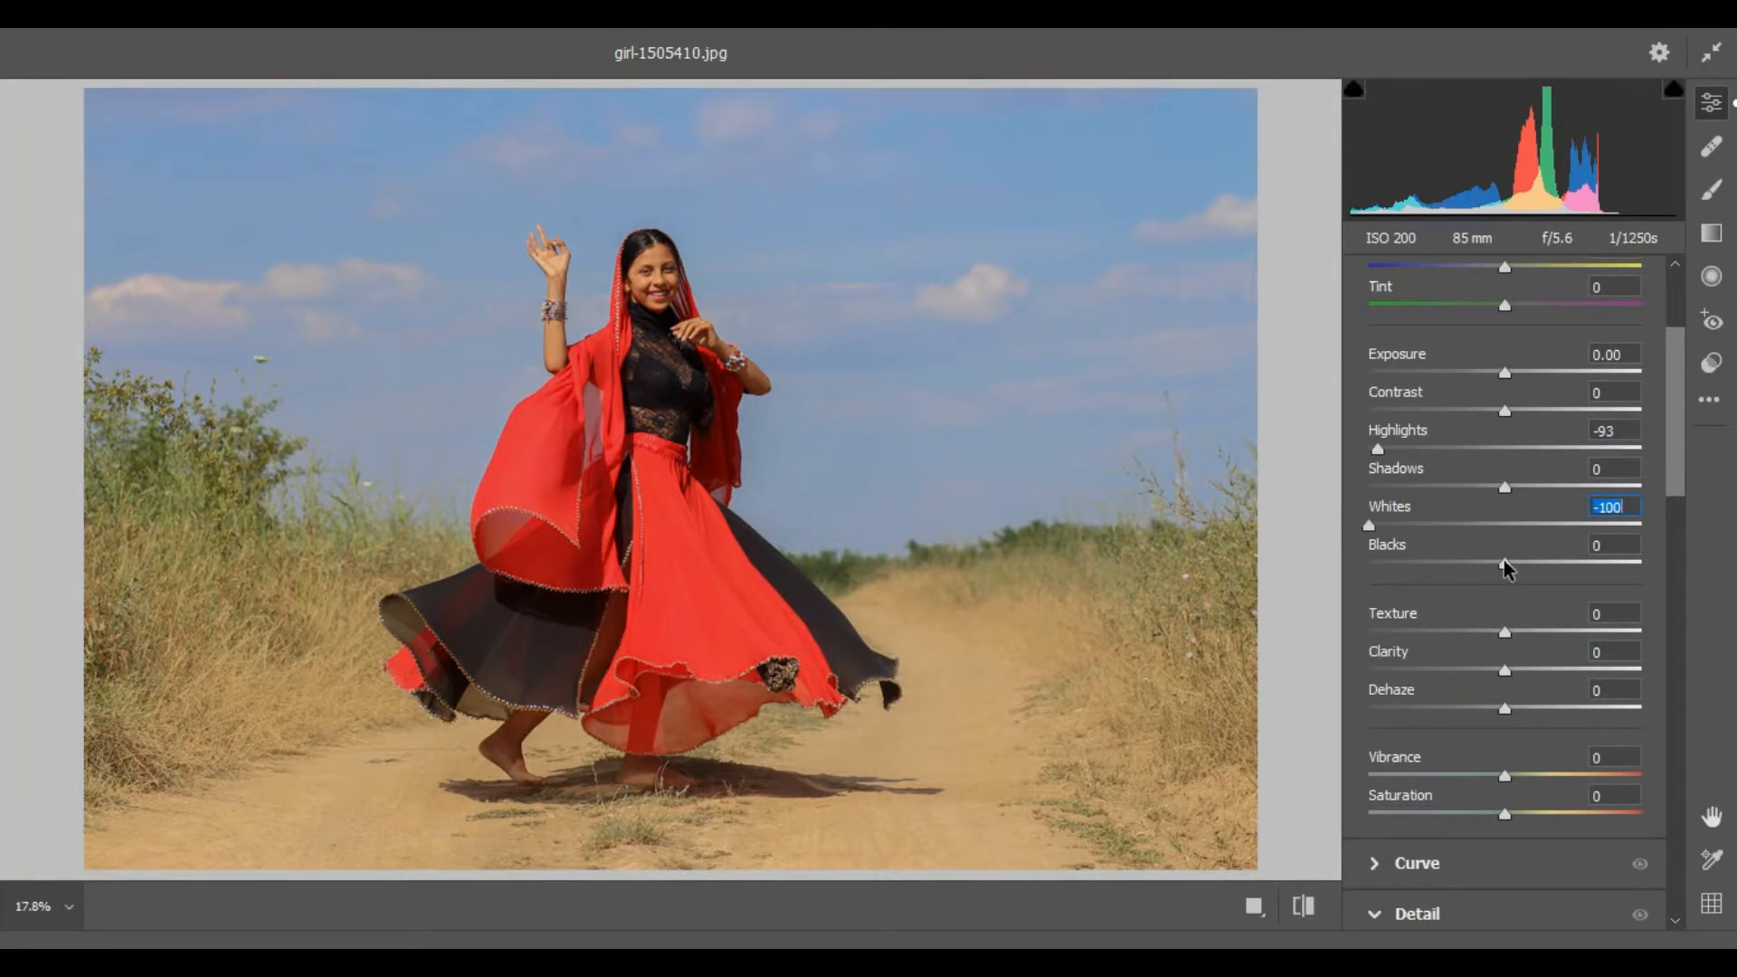
scroll(1484, 576, down, 1)
scroll(1482, 567, up, 3)
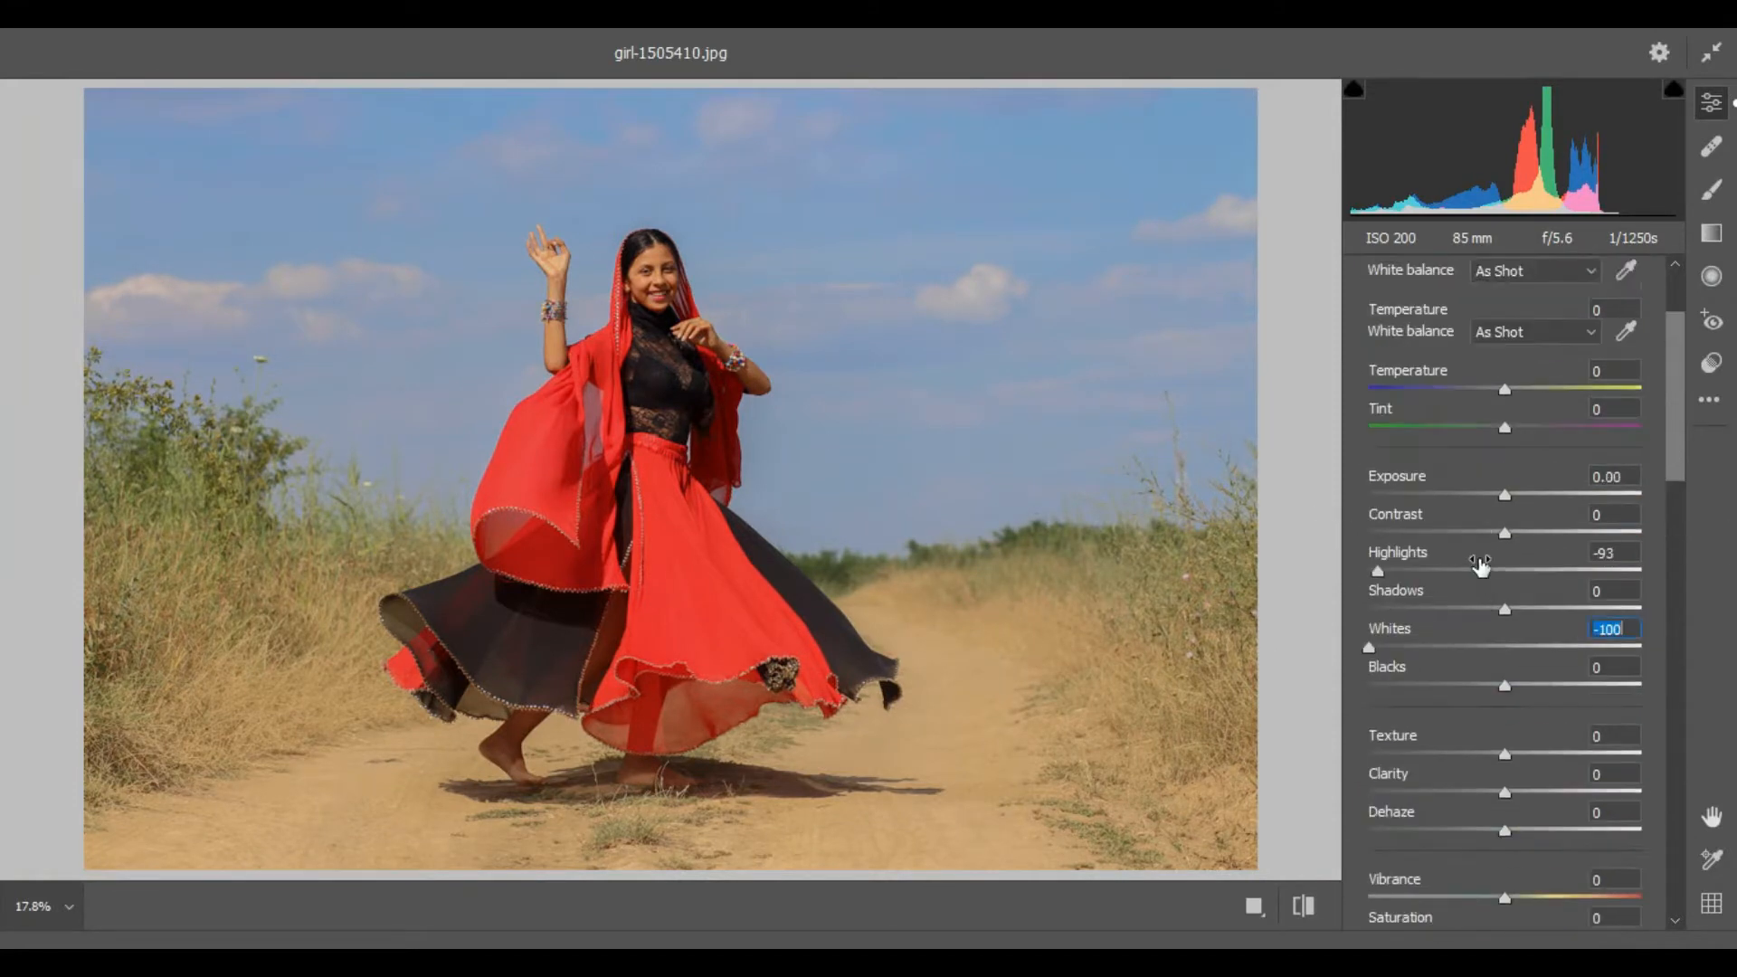
drag(1507, 477, 1483, 477)
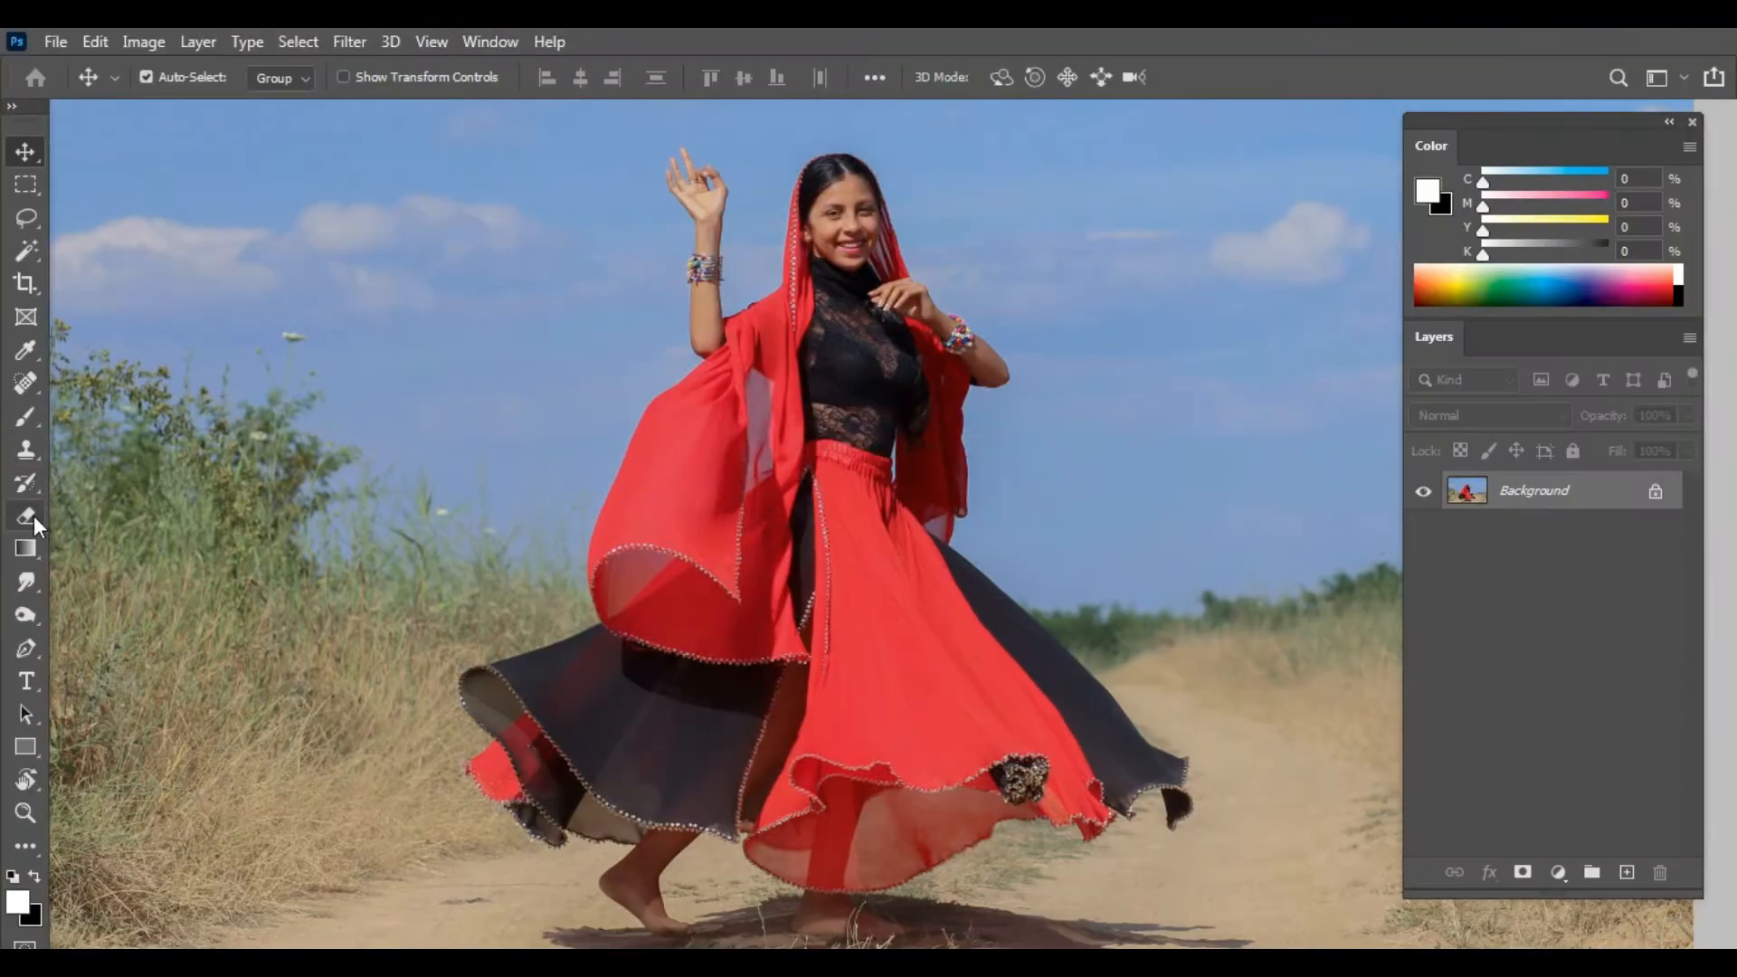
Step: Trace a path around the dancer with the Pen tool and mask out the photo's background
key(p)
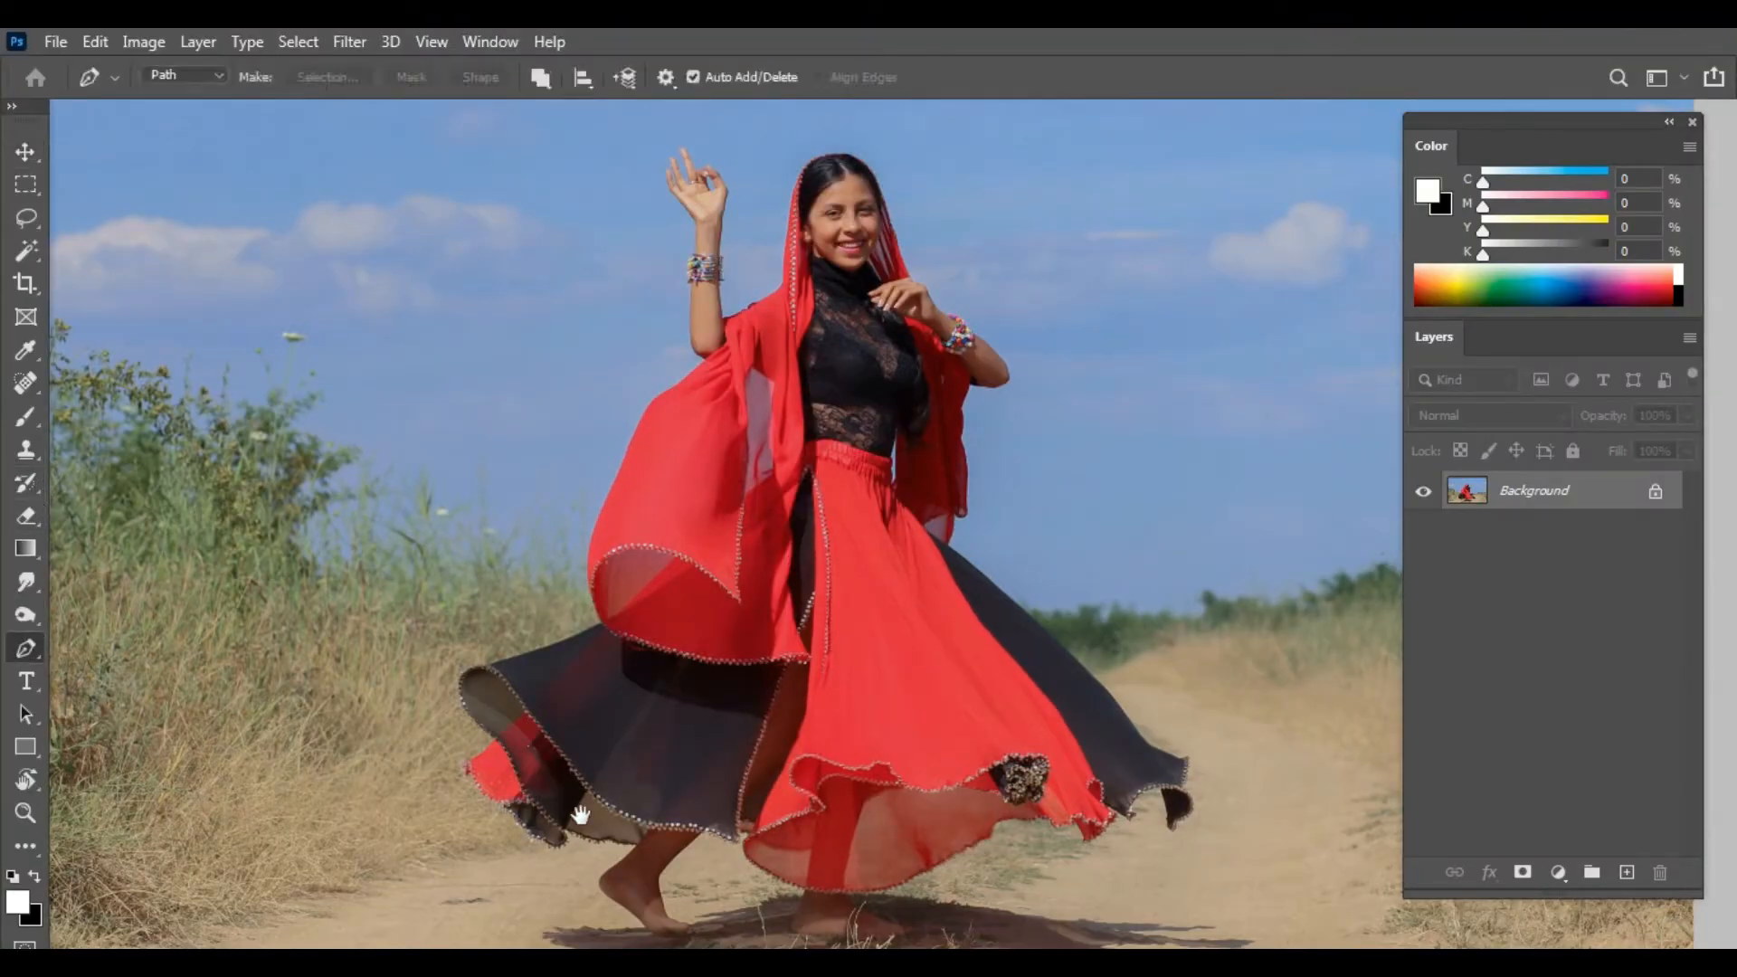
drag(624, 860, 696, 691)
ctrl+click(726, 771)
click(1117, 634)
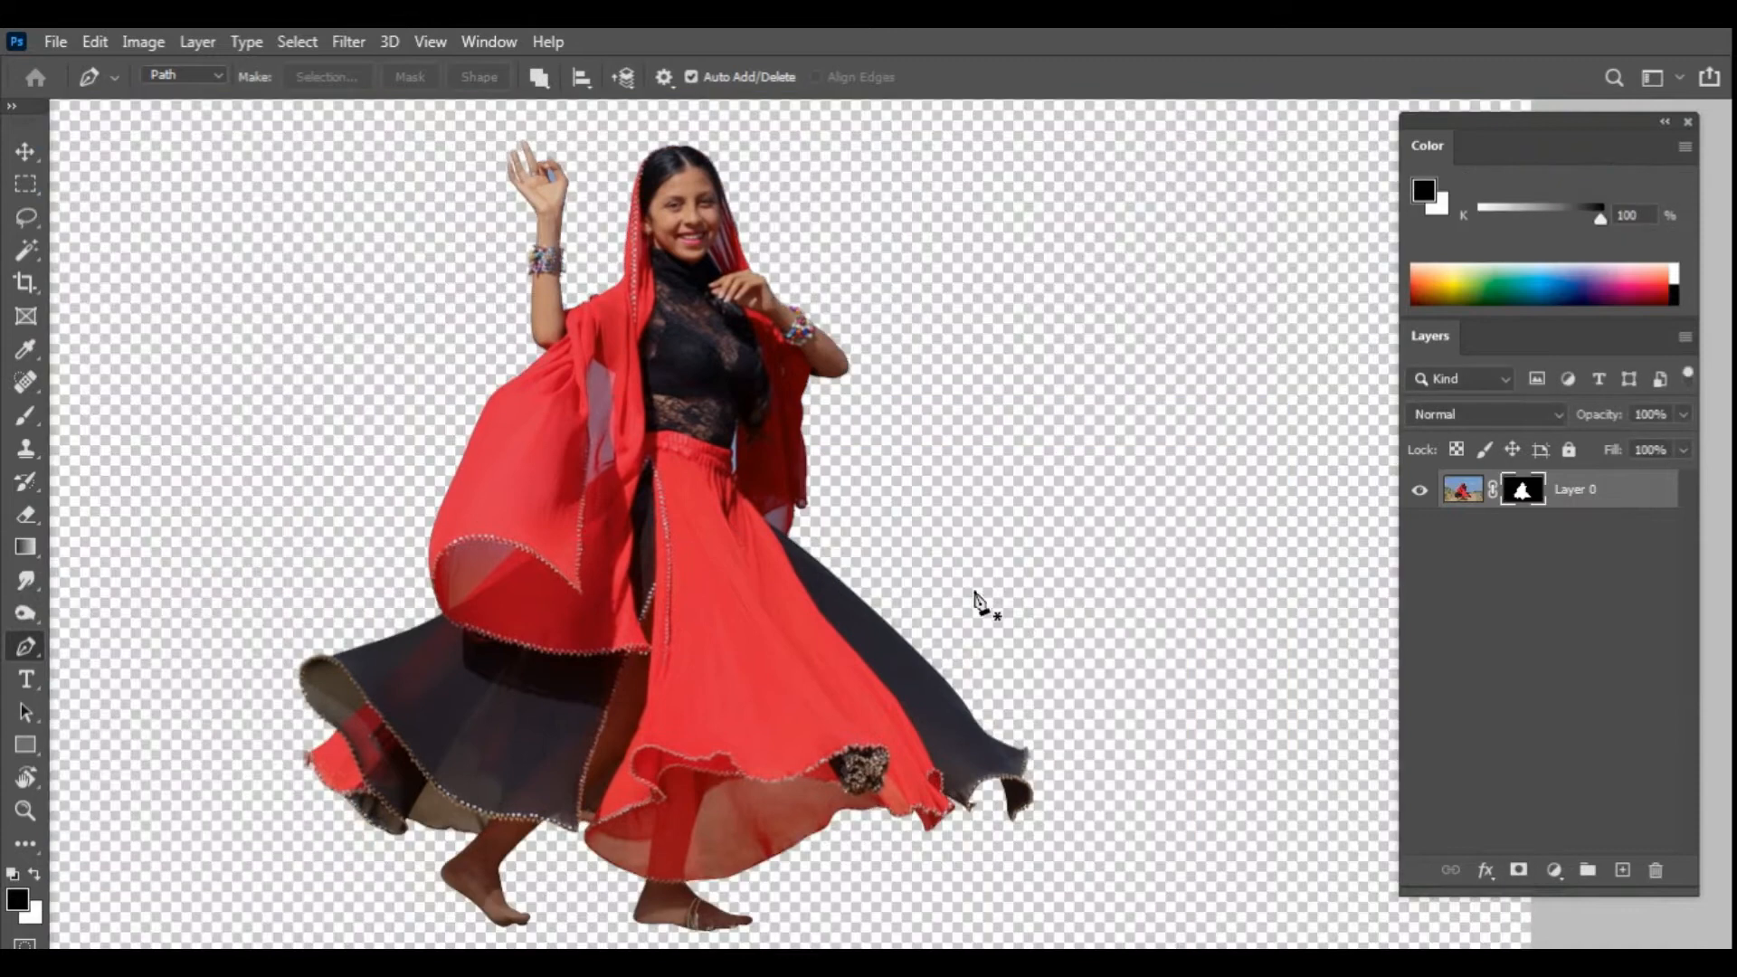
Step: Refine the mask's edge along the skirt hem in Select and Mask, and clean up the mask around the raised hand
drag(850, 365, 932, 349)
drag(976, 604, 1015, 456)
scroll(836, 593, up, 3)
drag(841, 593, 886, 579)
right_click(1526, 494)
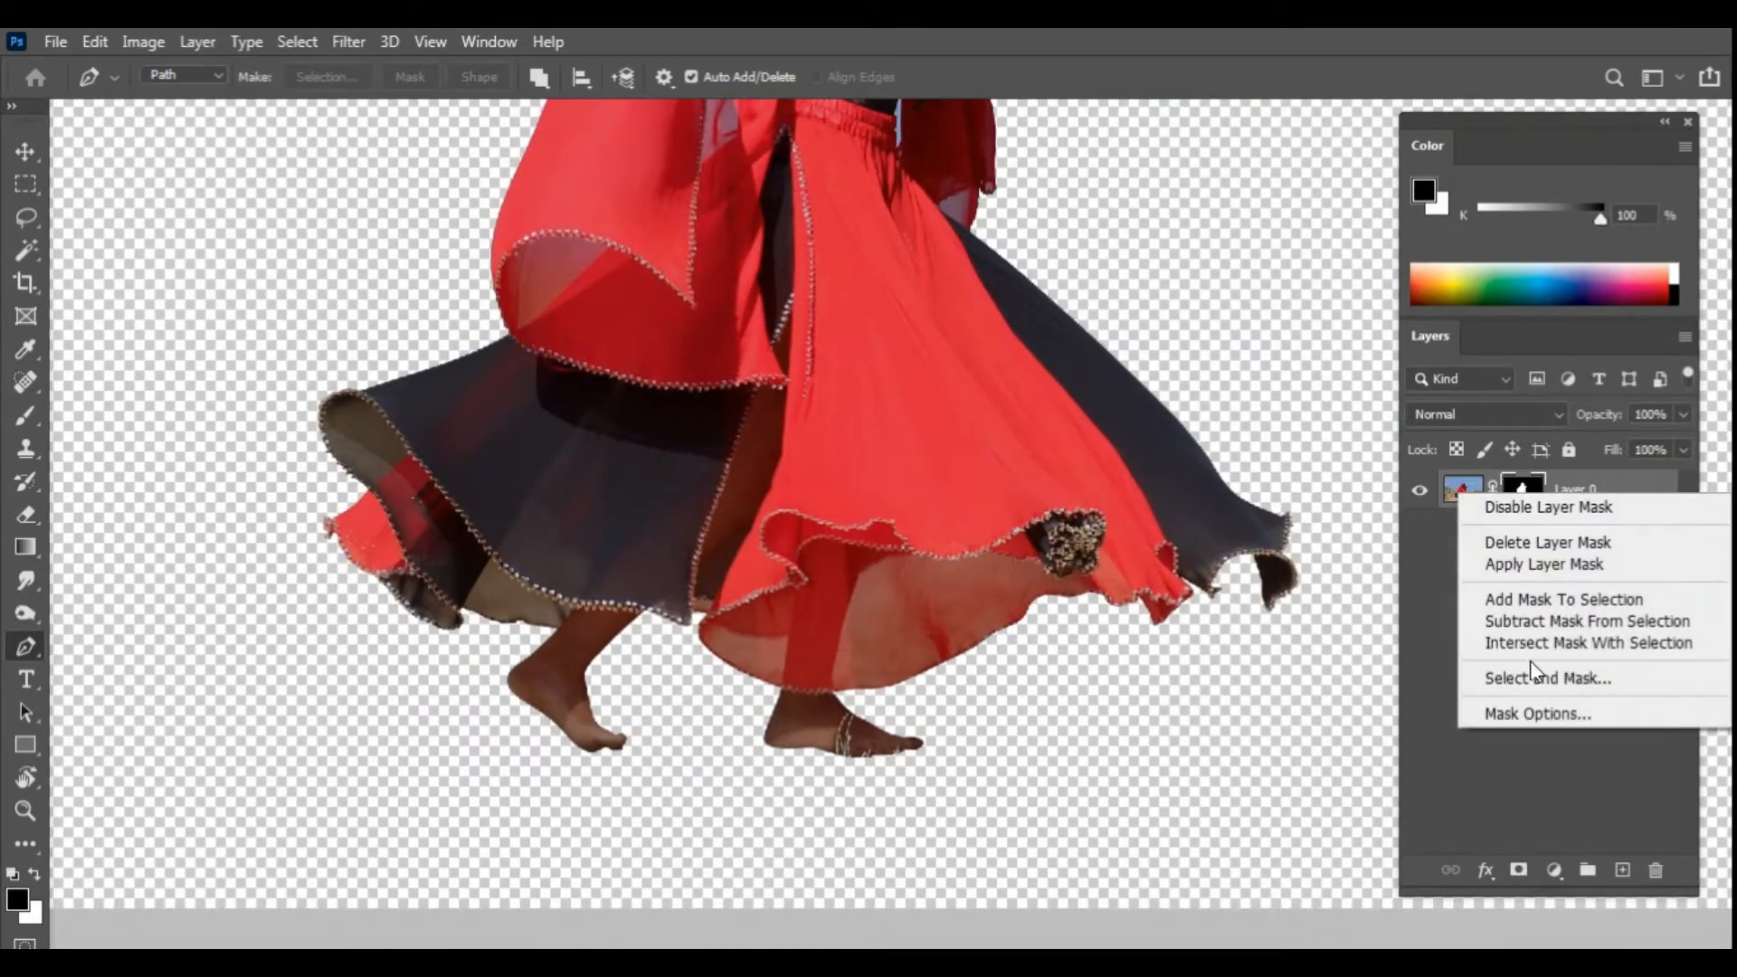
click(1540, 675)
mouse_move(327, 391)
mouse_down()
mouse_move(321, 434)
mouse_move(358, 469)
mouse_up()
mouse_move(370, 570)
mouse_down()
mouse_move(433, 628)
mouse_move(558, 631)
mouse_up()
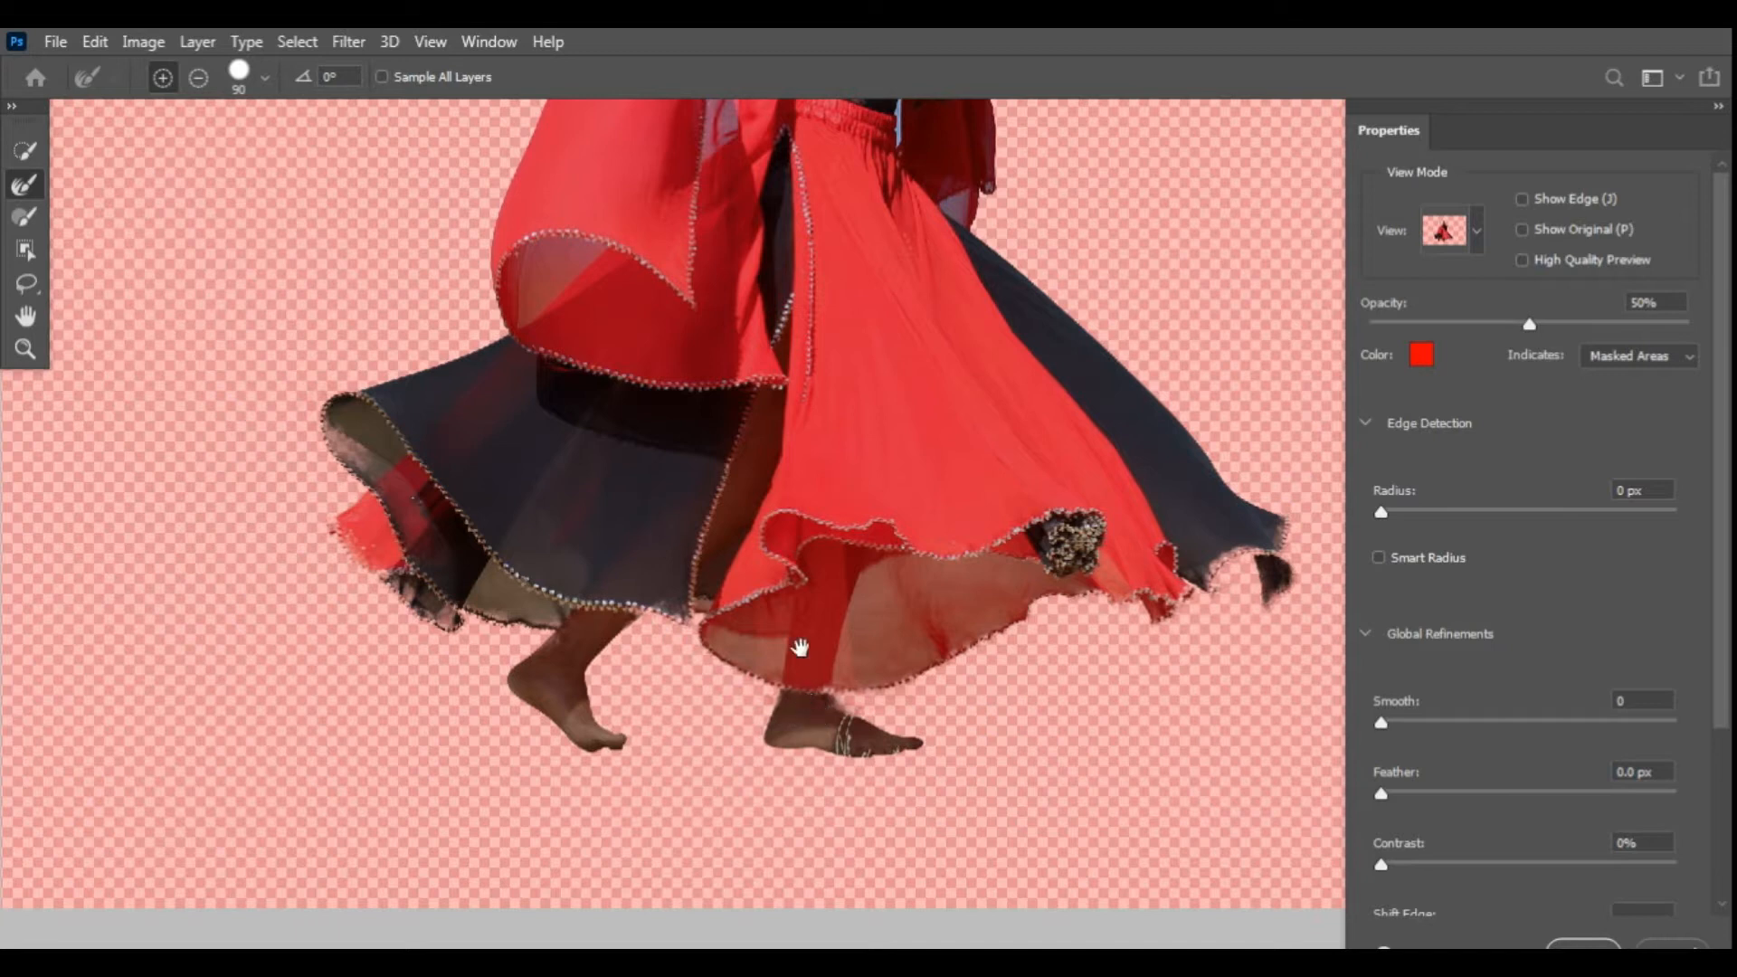
scroll(800, 647, up, 6)
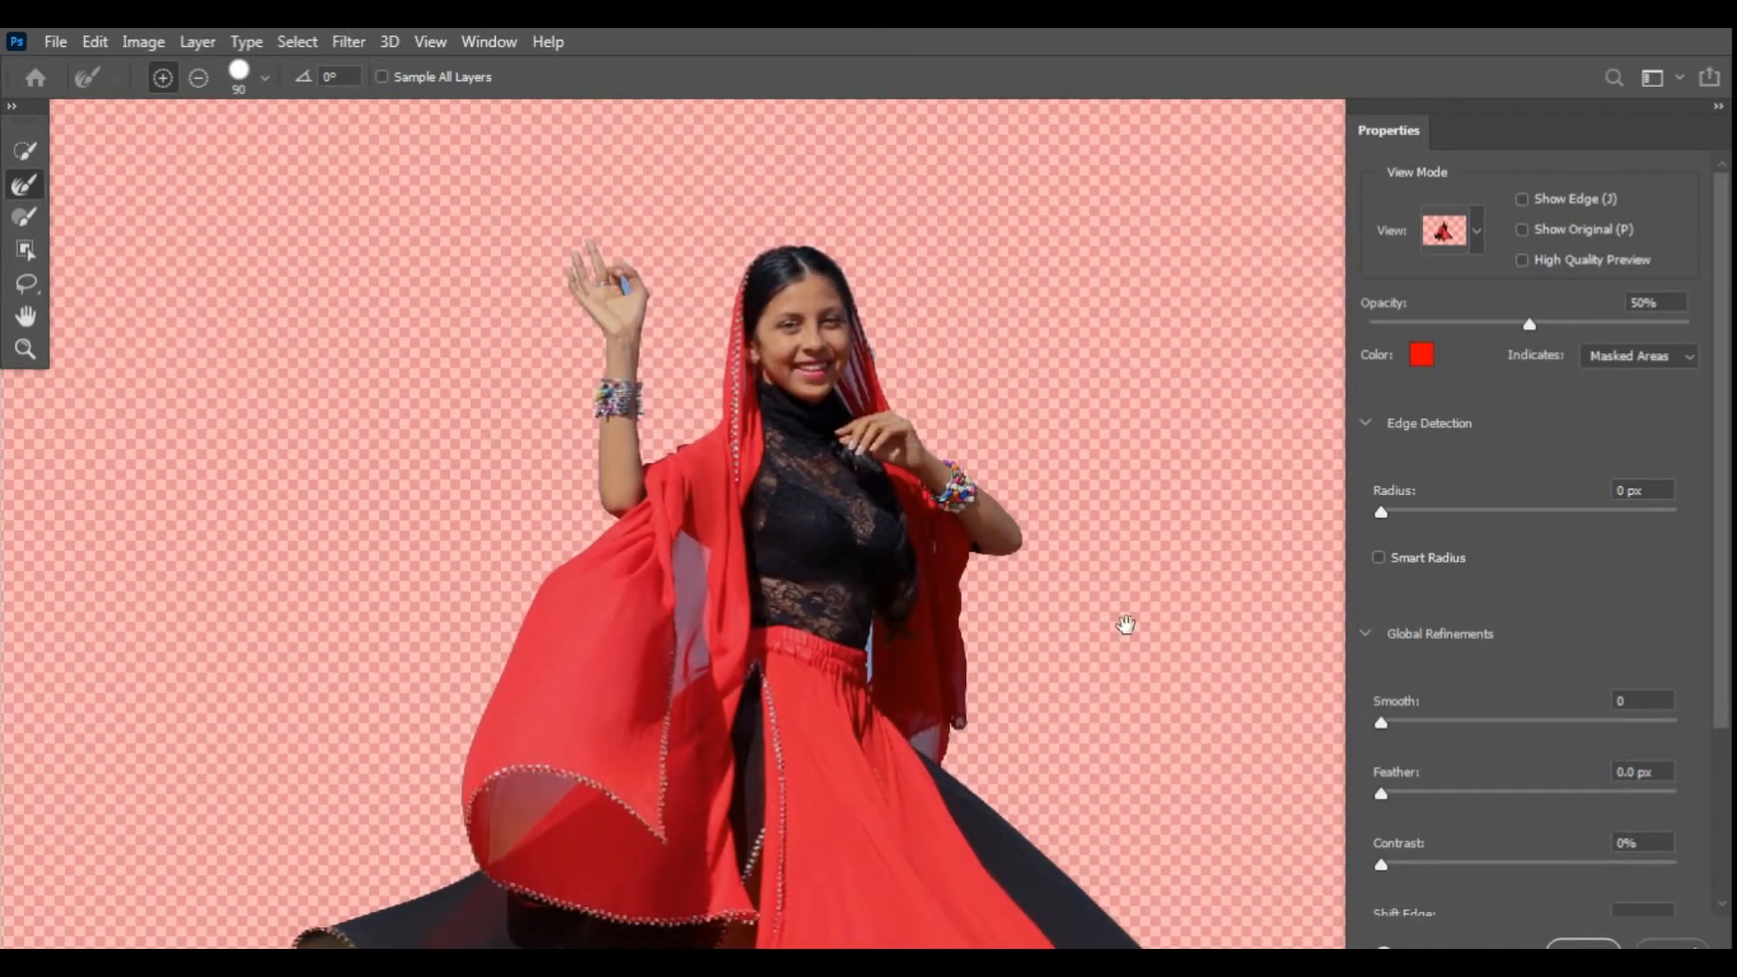
click(1582, 945)
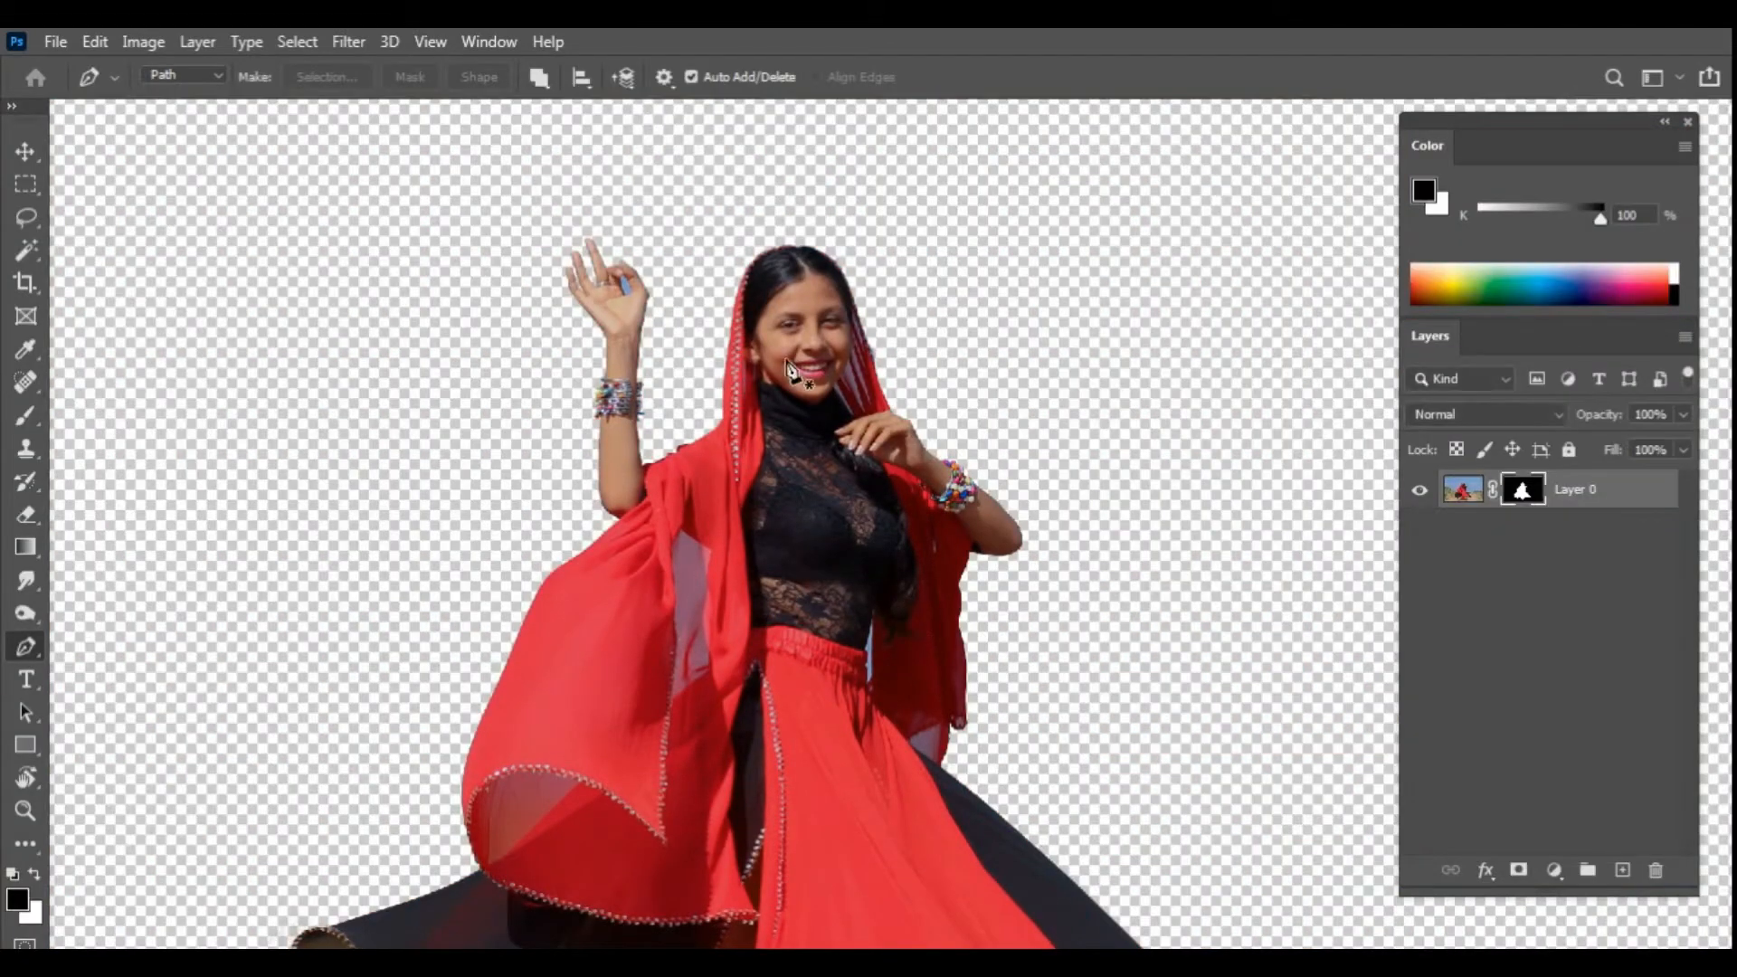
ctrl+click(646, 320)
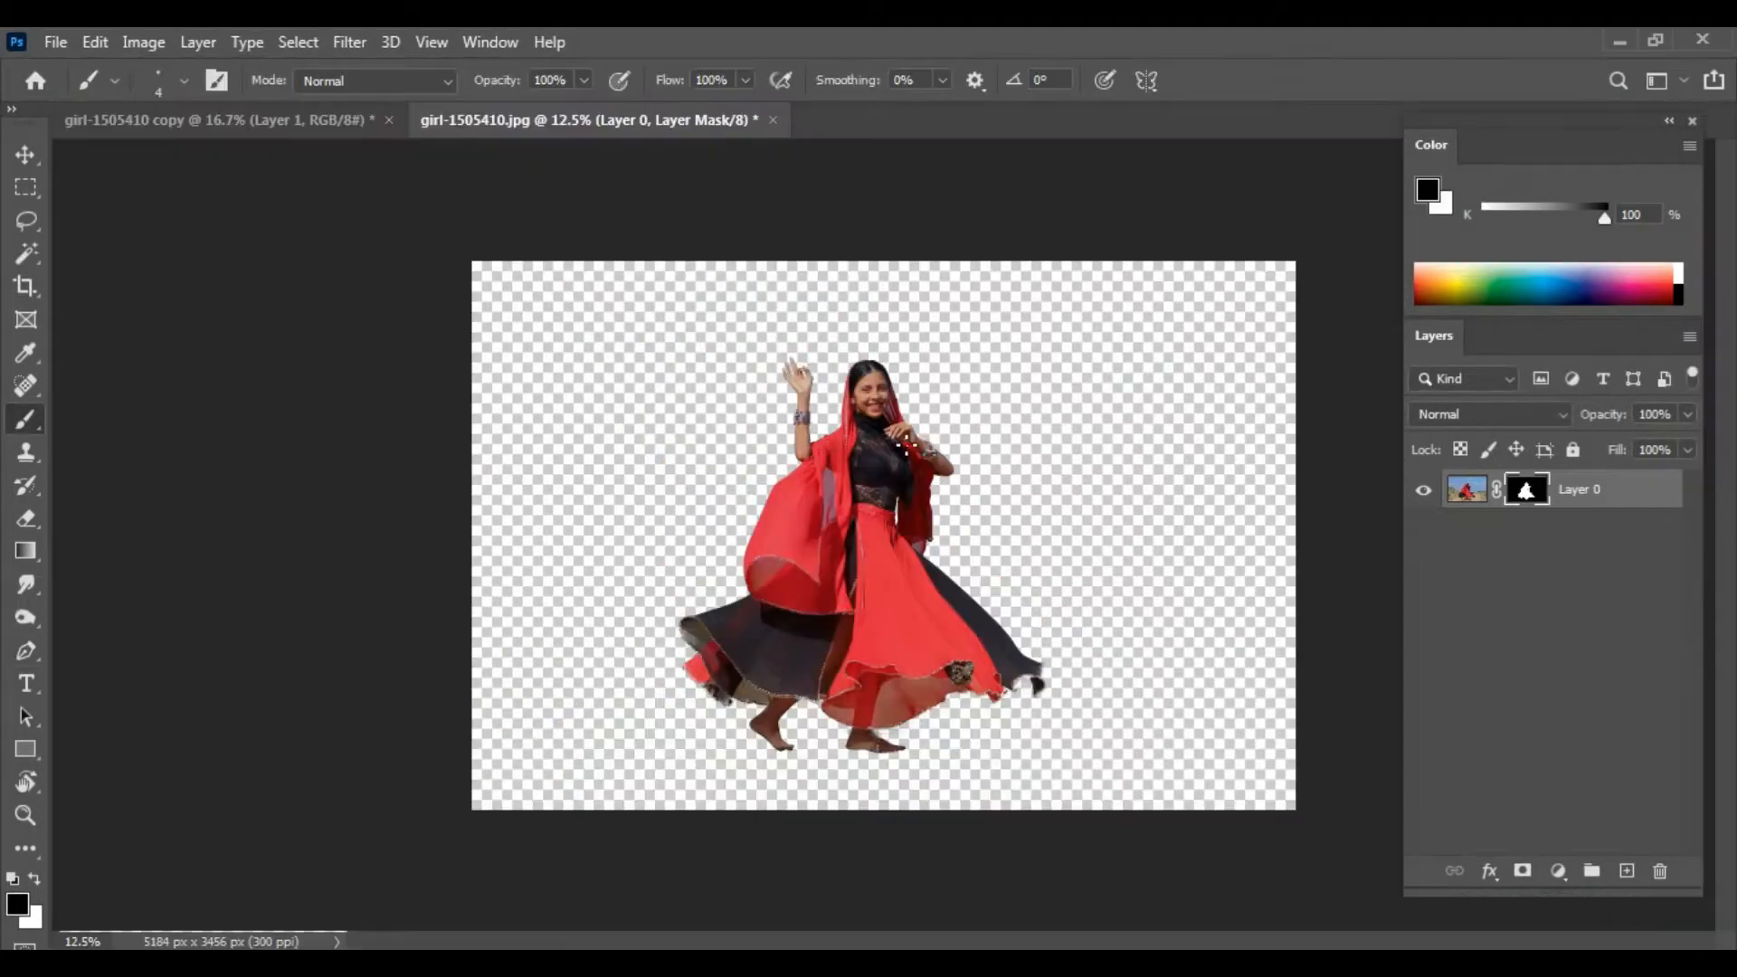
Step: Move the masked dancer into the girl-1505410 copy document and close the source photo without saving
key(v)
drag(792, 335, 921, 565)
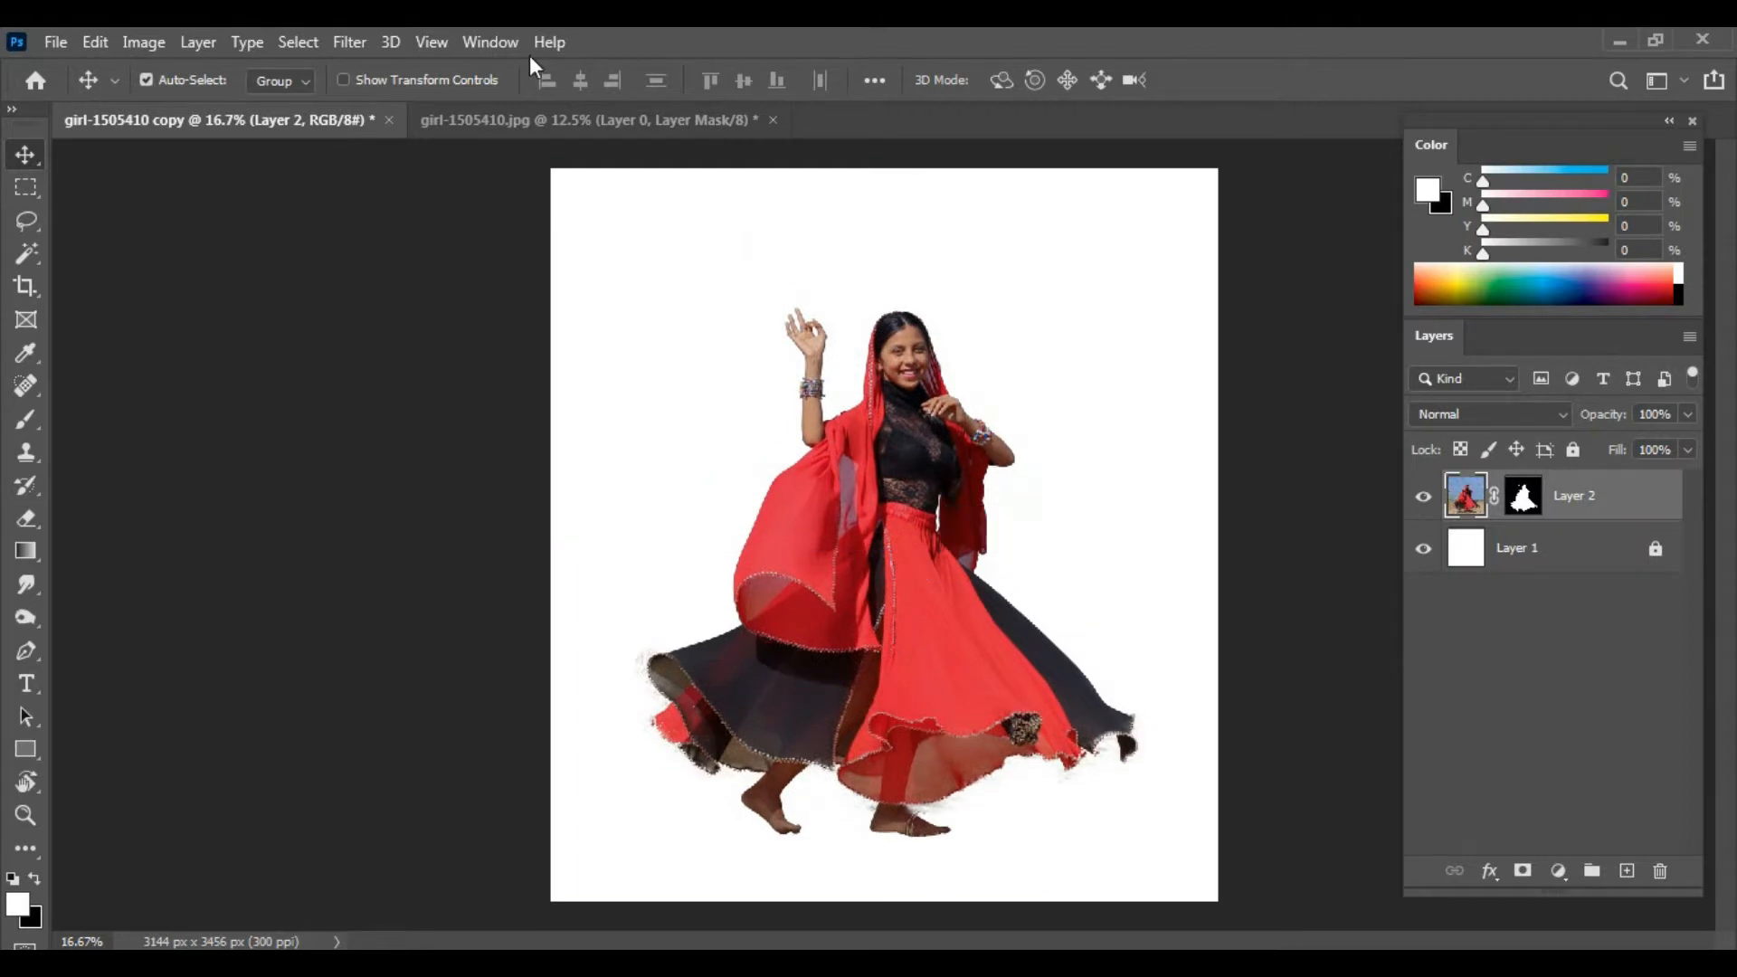
click(579, 119)
key(ctrl+w)
click(855, 394)
Step: Open the elisa-stone grass field image, place it beneath the dancer layer in the composition, and close its source file
click(57, 41)
click(147, 92)
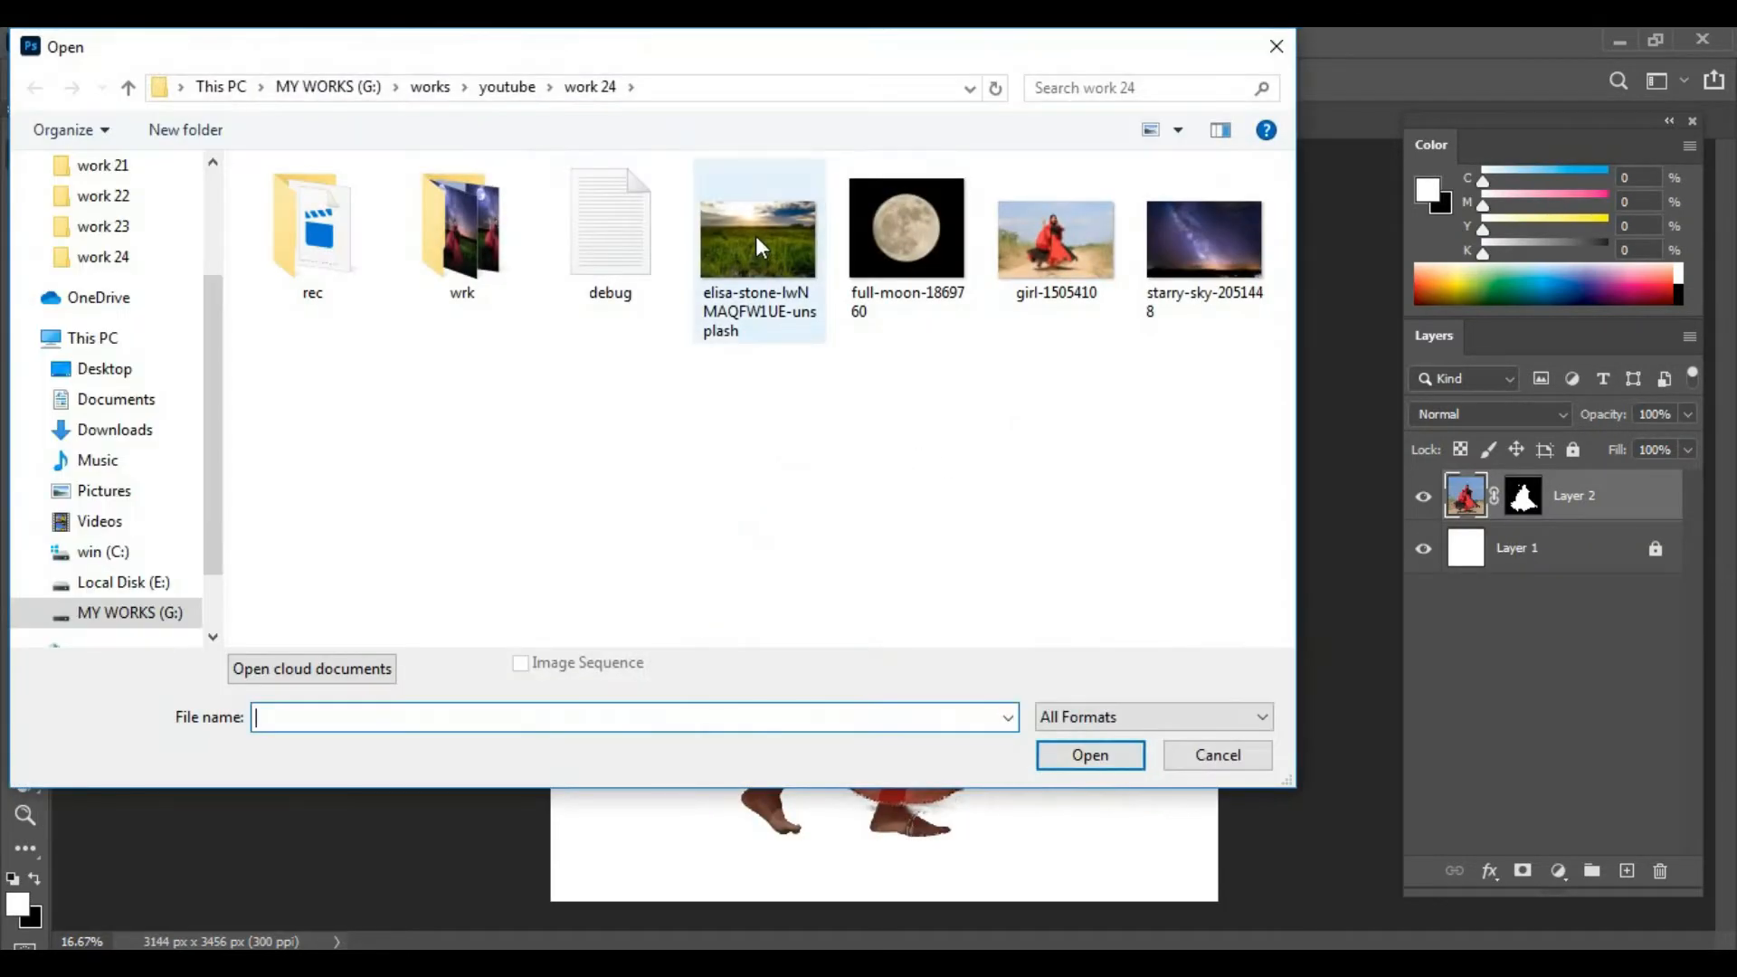
double_click(760, 262)
drag(1004, 380, 970, 539)
drag(1619, 506, 1606, 571)
click(557, 122)
click(825, 119)
key(ctrl+minus)
drag(968, 388, 1040, 474)
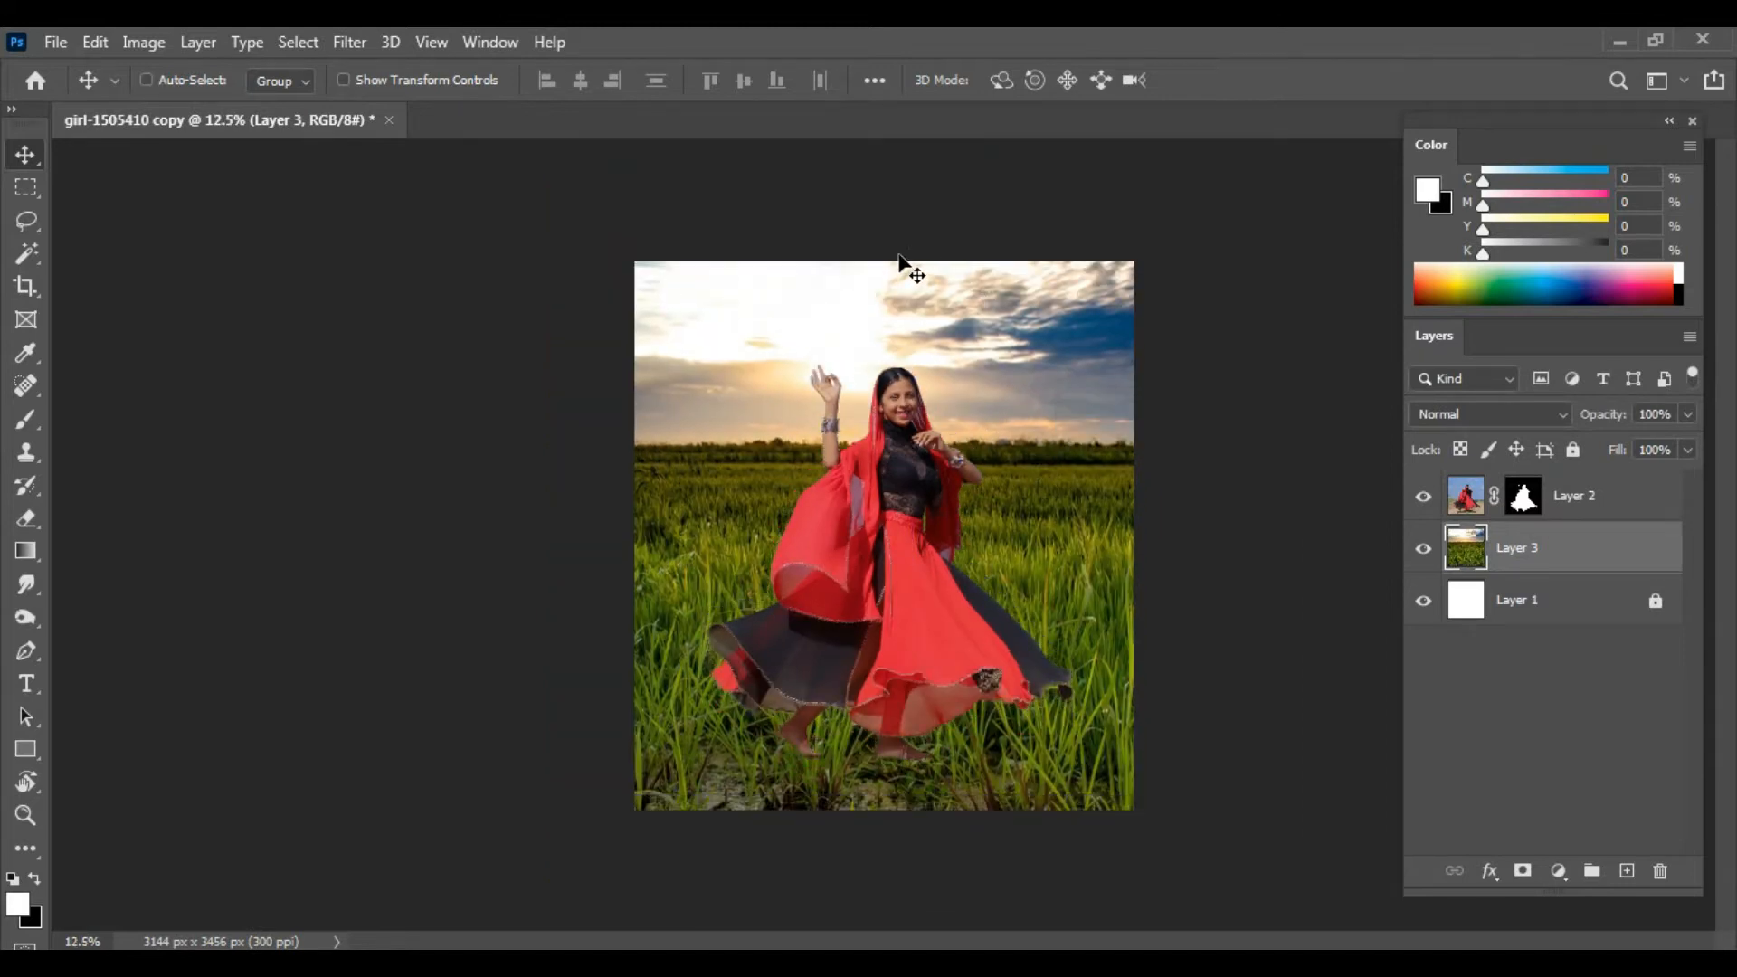
Step: Squash the grass field layer from its upper edge to 75.18% height
key(ctrl+t)
drag(908, 243, 916, 393)
key(Return)
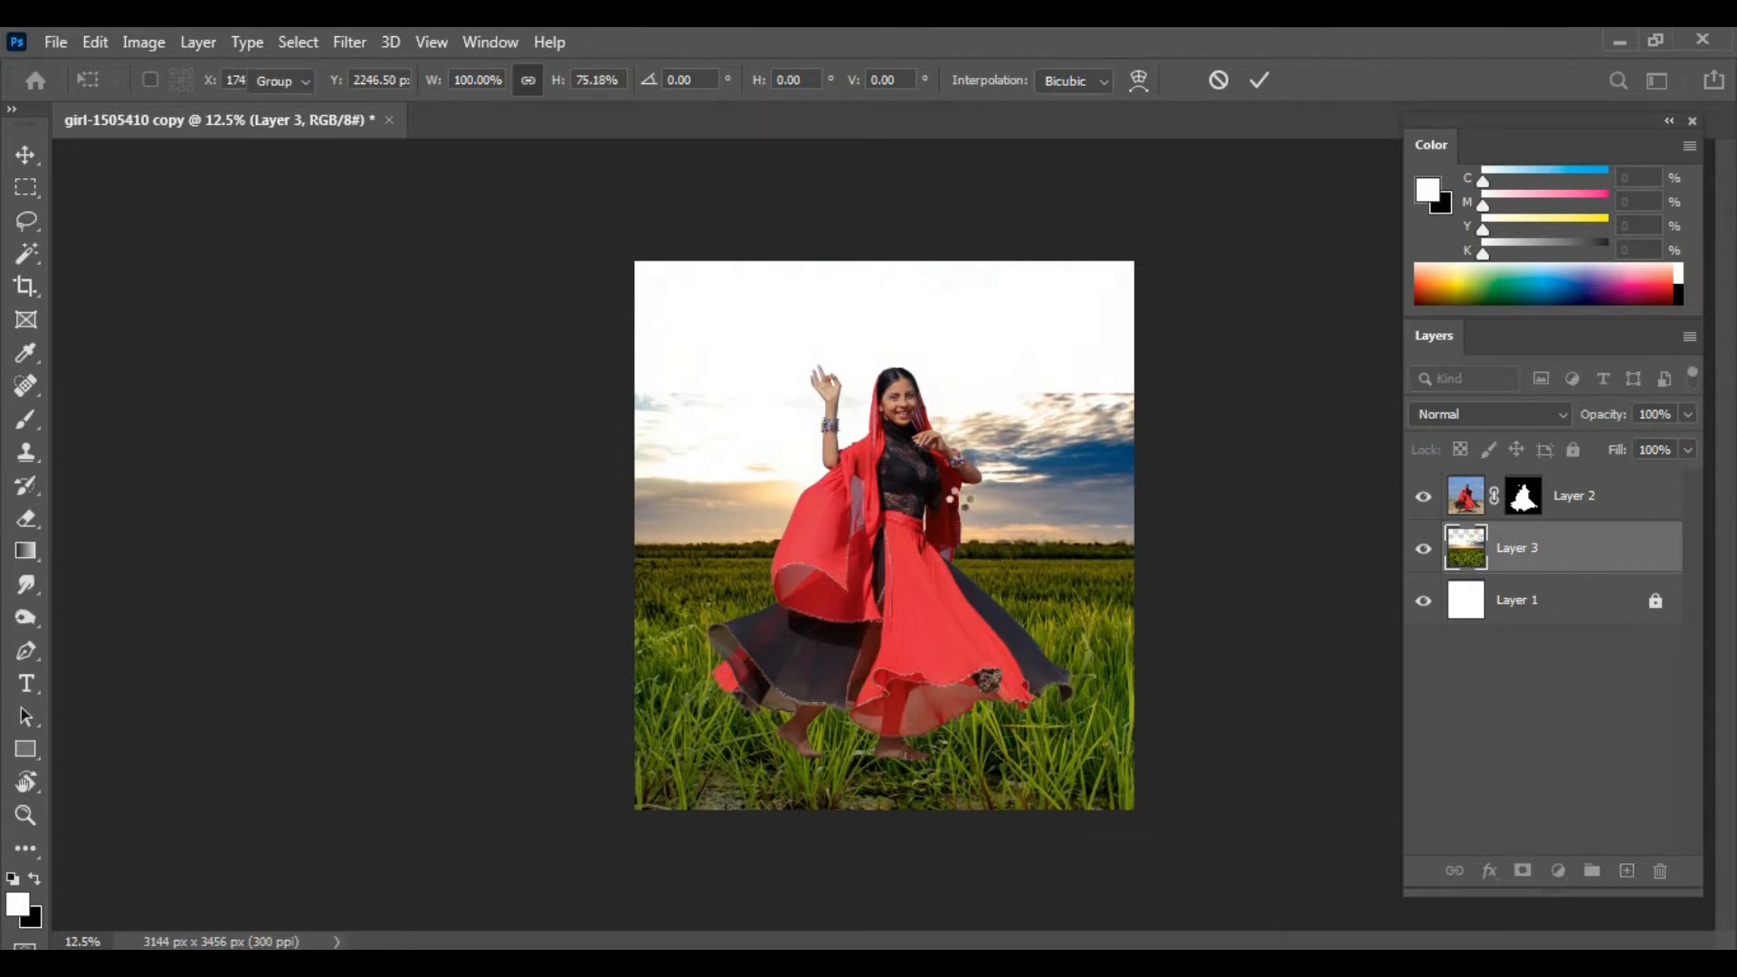
Step: Scale the dancer to about 80%, reposition her low in the grass field, and save the document
click(926, 479)
key(ctrl+t)
drag(1322, 268, 1166, 375)
drag(912, 609, 964, 608)
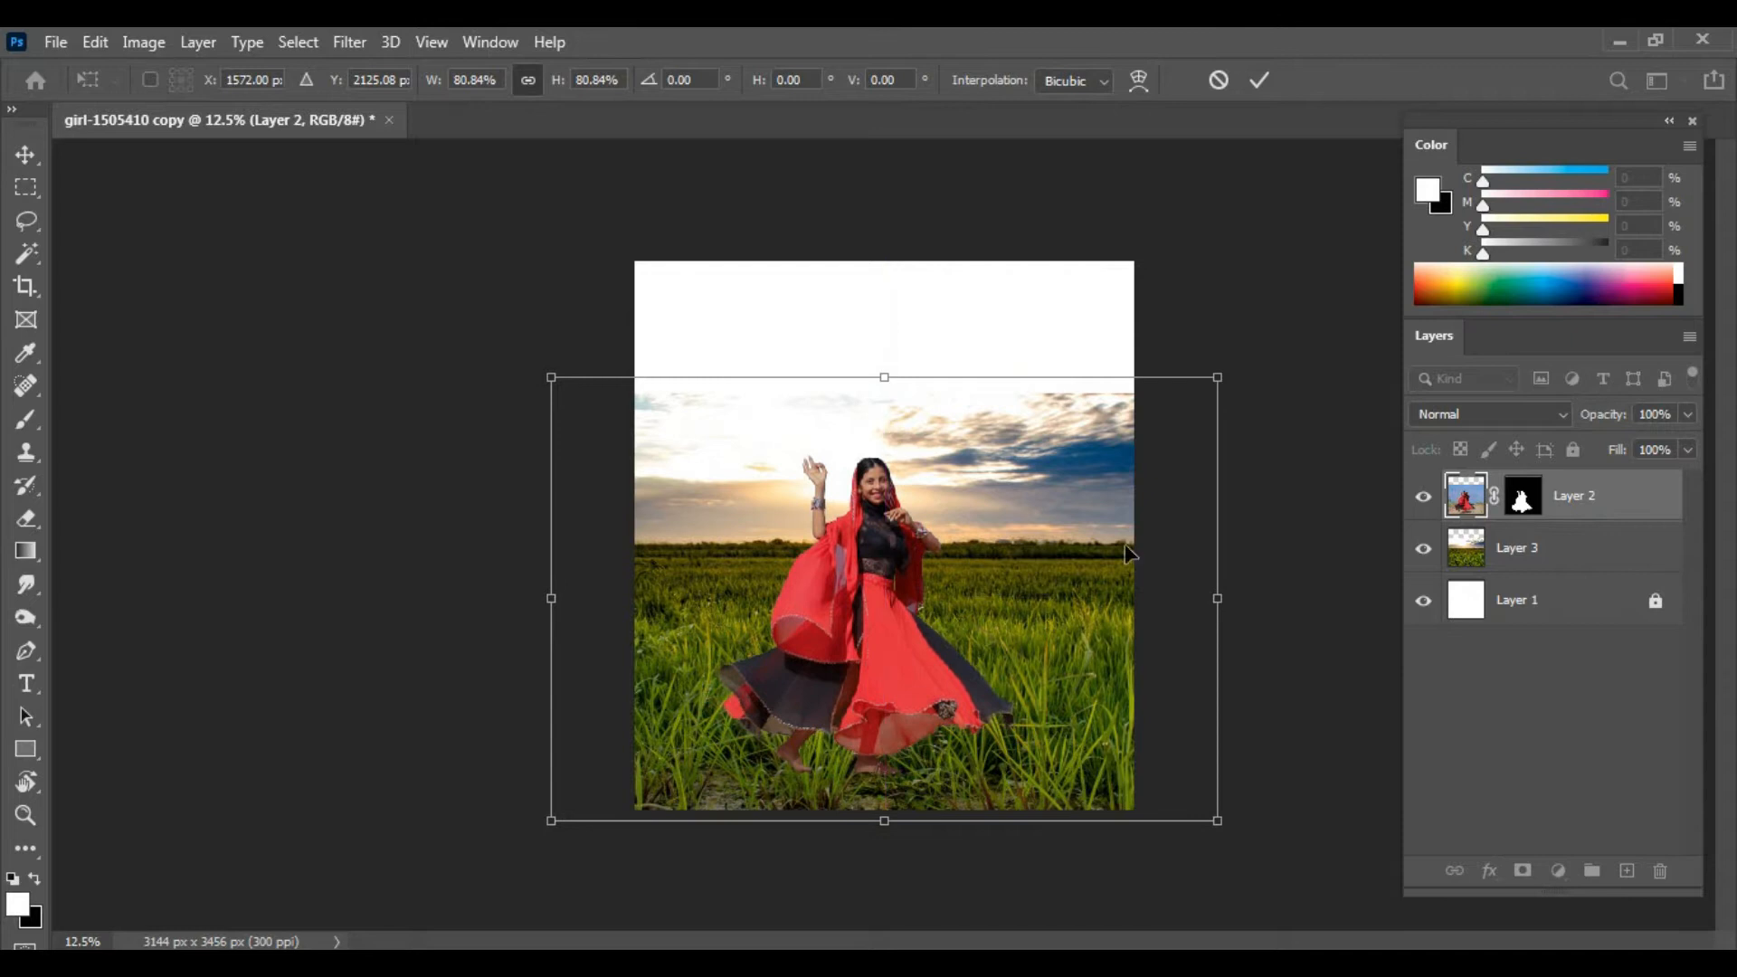
mouse_move(1218, 378)
mouse_down()
mouse_move(1194, 391)
mouse_move(1210, 383)
mouse_up()
drag(981, 541, 1042, 620)
key(Return)
mouse_move(935, 650)
mouse_down()
mouse_move(886, 626)
mouse_move(887, 642)
mouse_move(938, 645)
mouse_up()
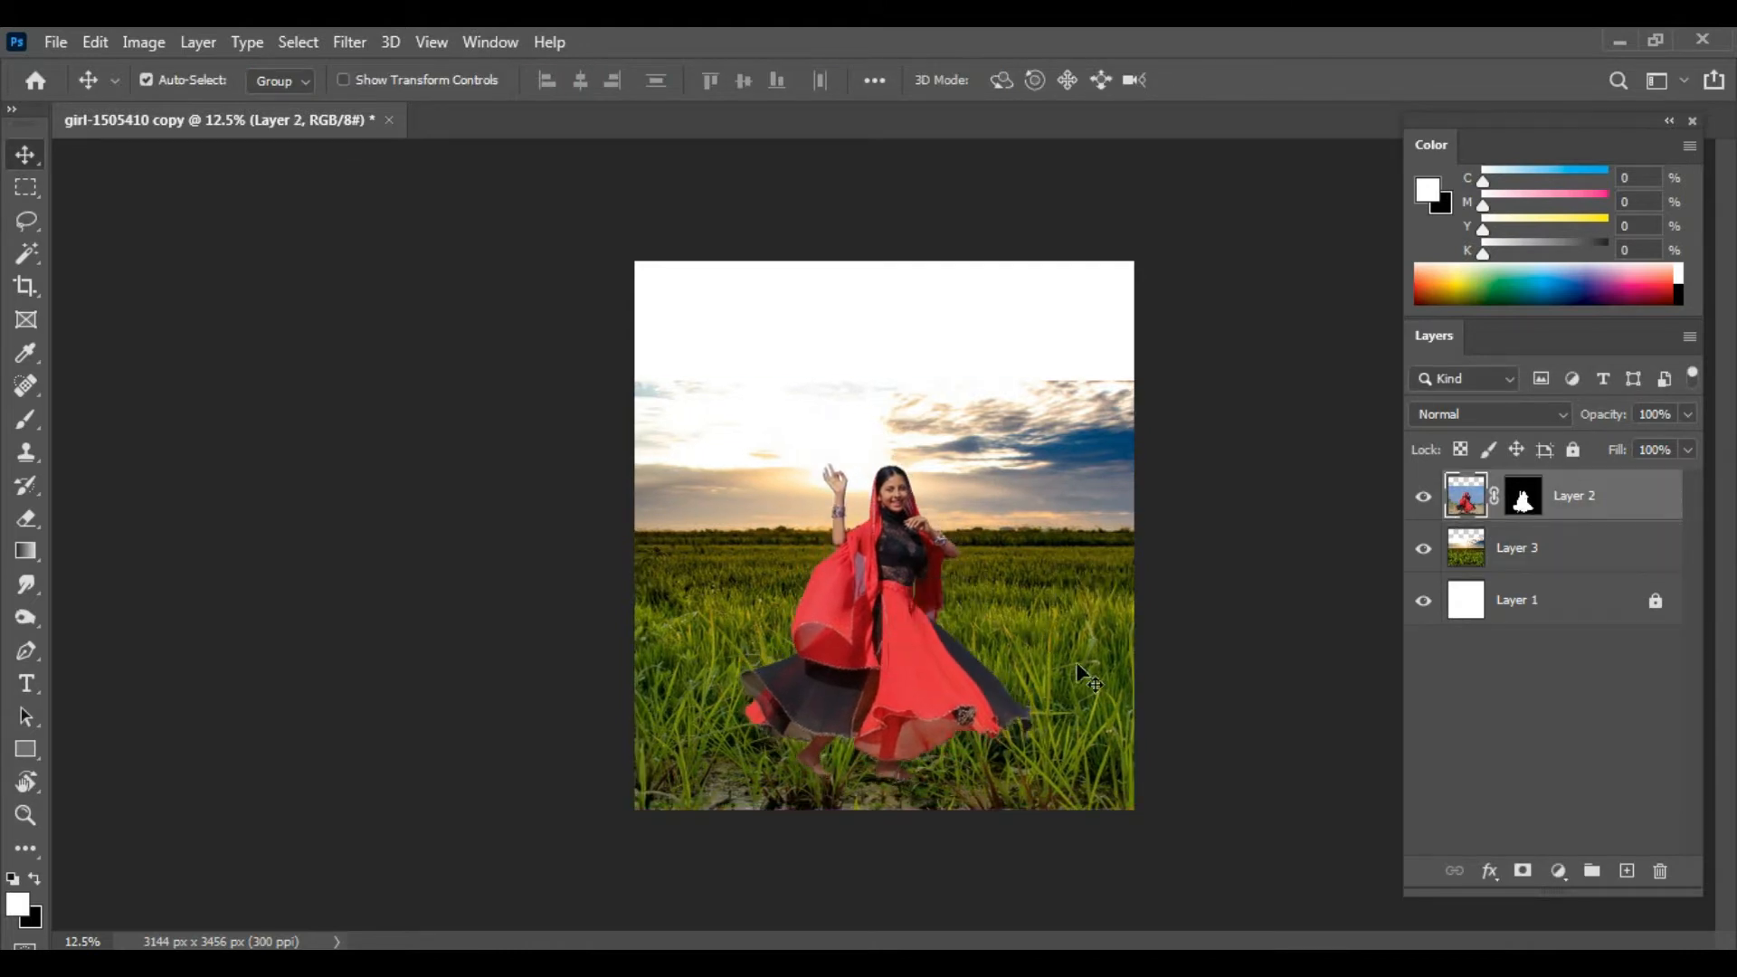
key(ctrl+plus)
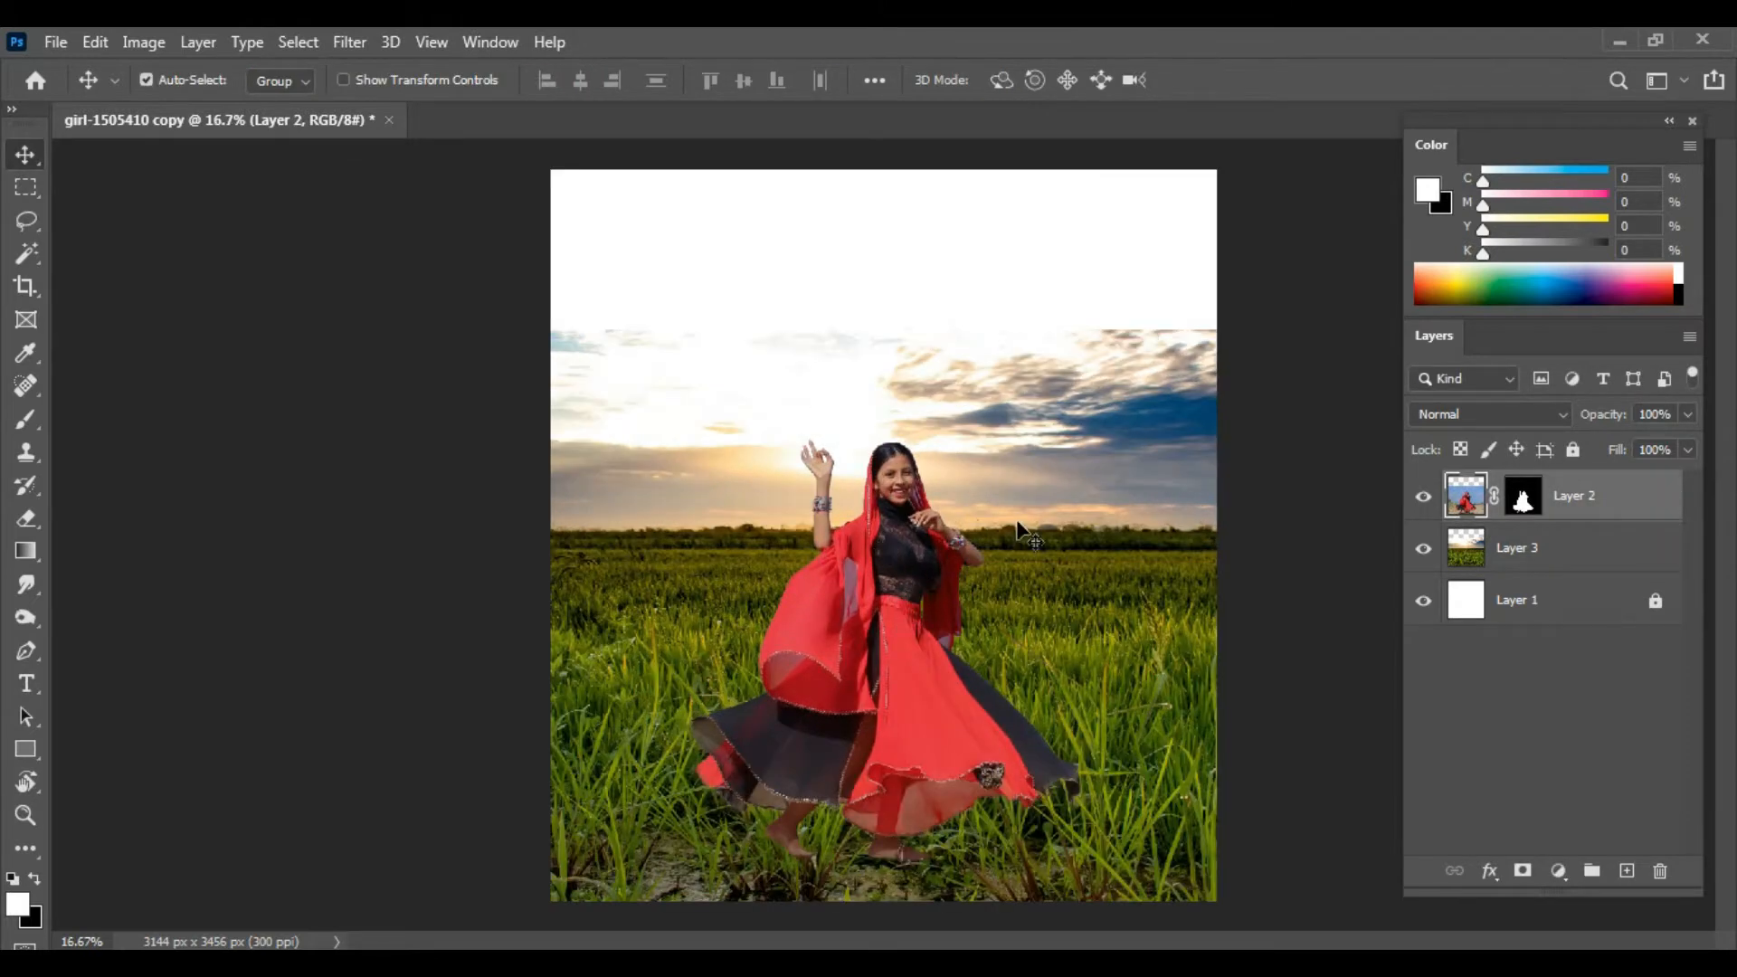
key(ctrl+s)
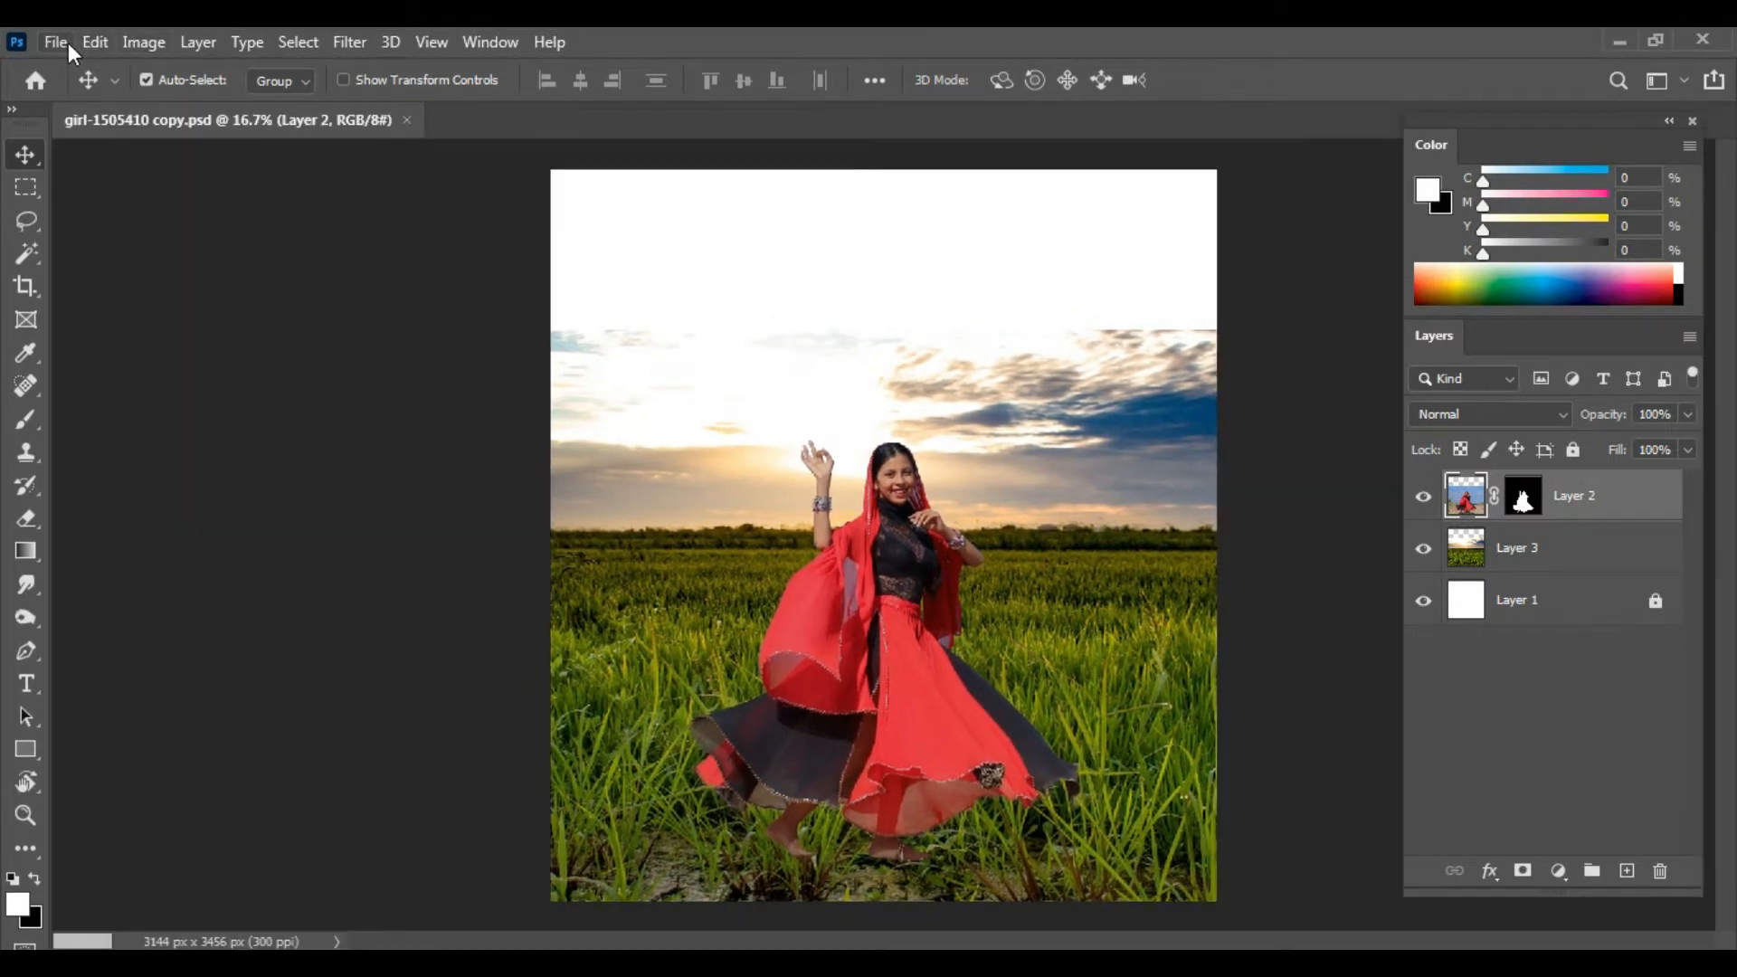
Step: Open starry-sky-2051448, place it beneath the grass field layer in the composition, and close its source file
click(56, 42)
click(55, 85)
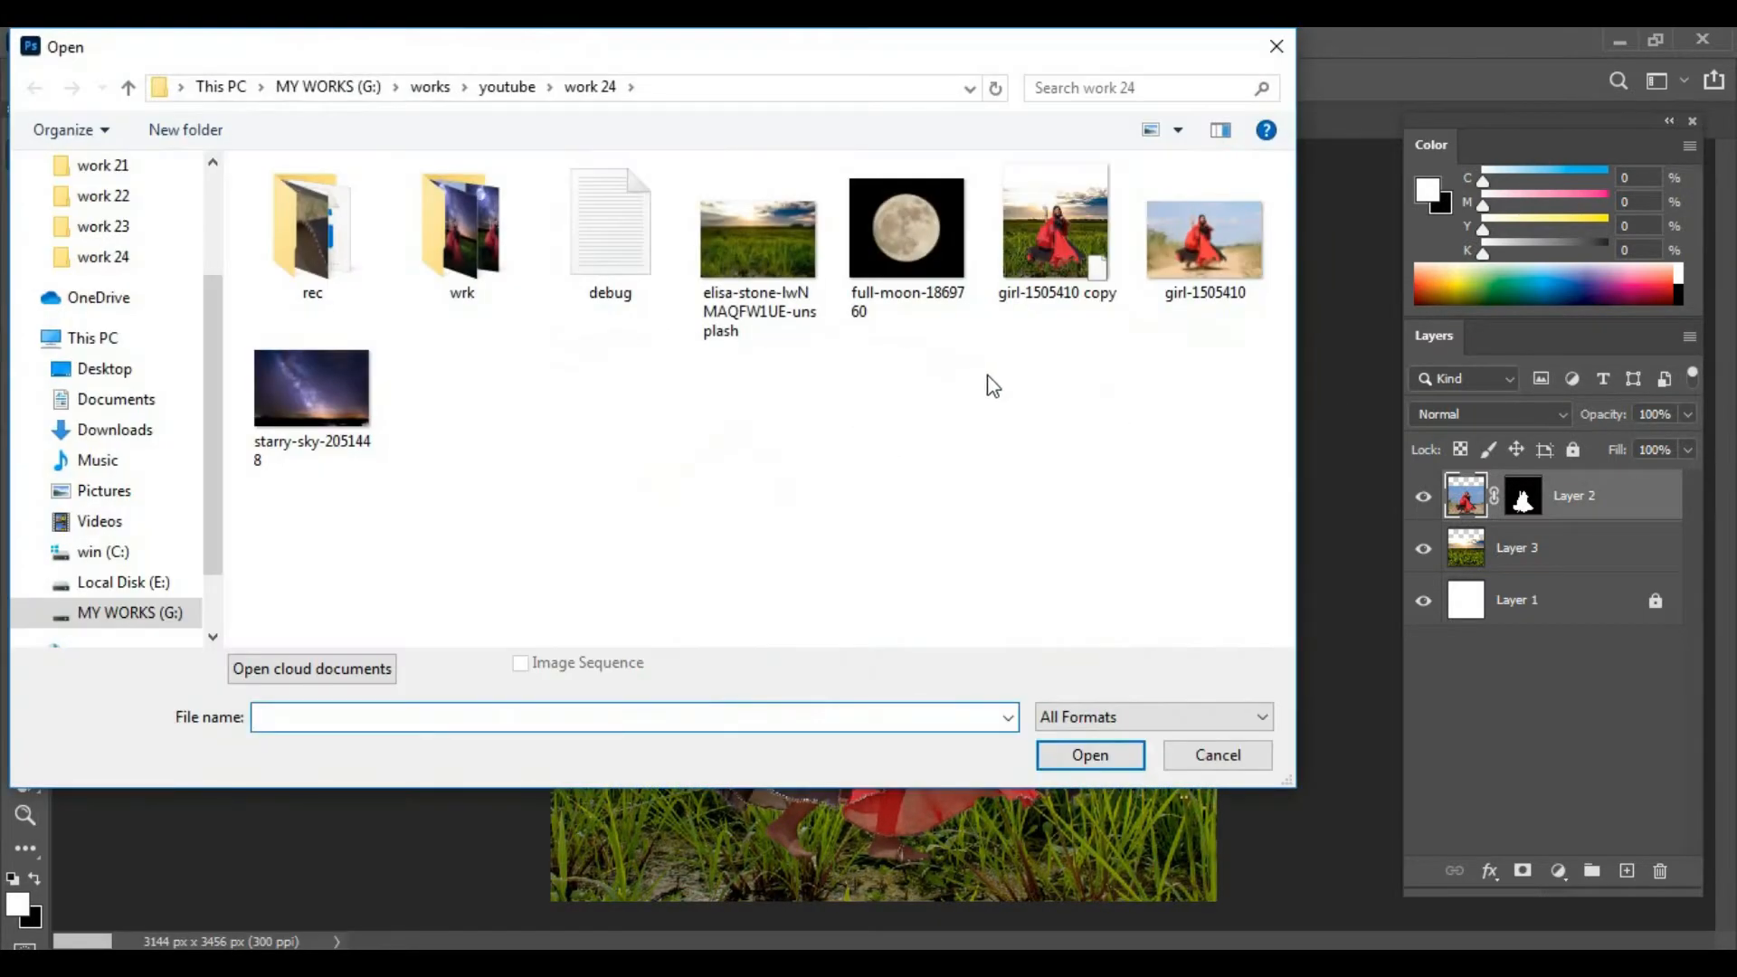
double_click(328, 384)
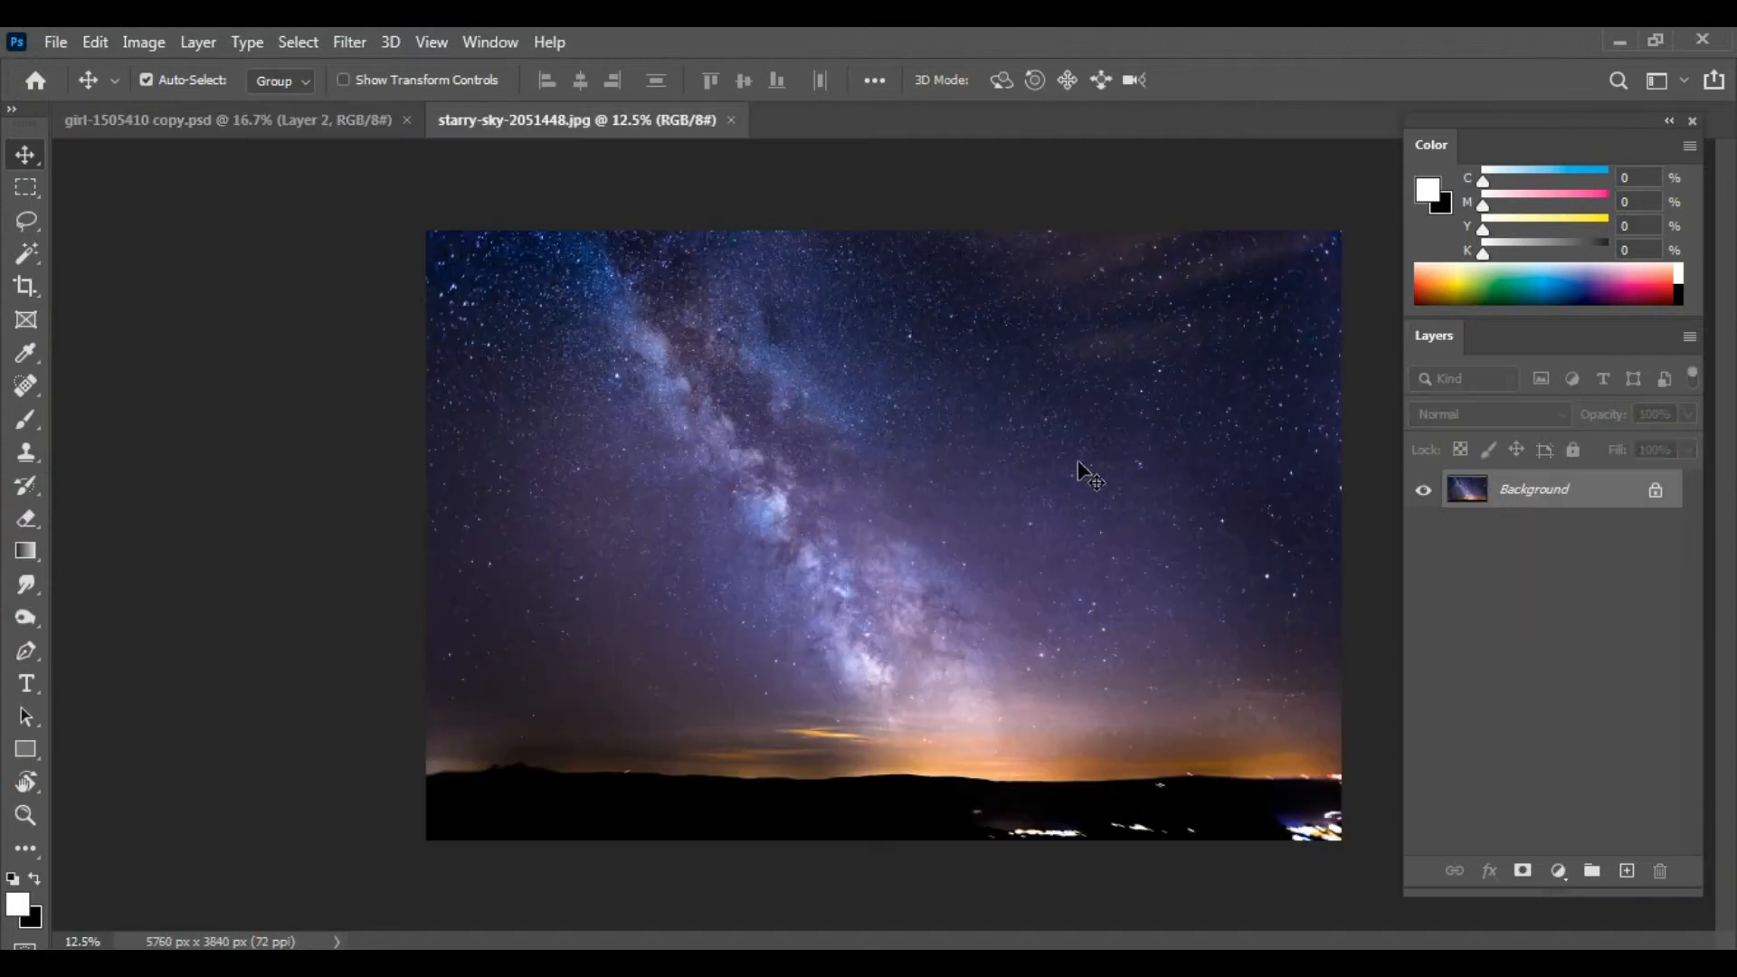
drag(290, 122, 872, 268)
click(646, 125)
click(738, 119)
drag(1573, 496, 1574, 624)
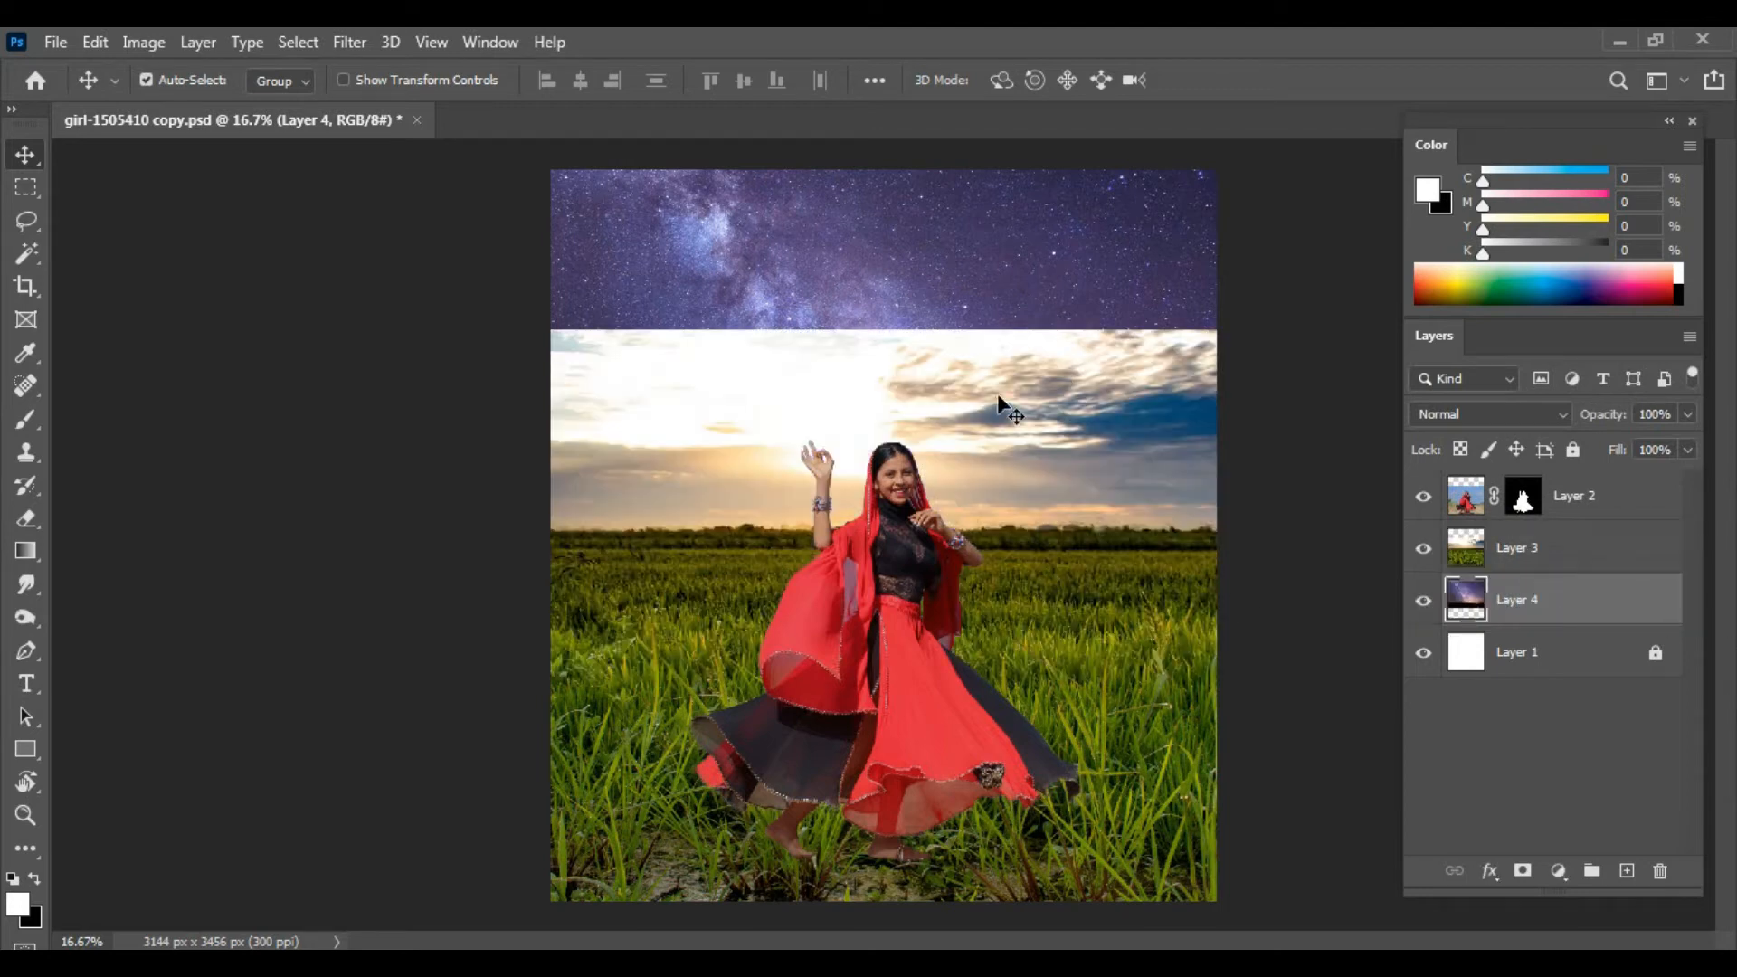
Step: Mask out Layer 3's sky with a short black-to-white gradient at the horizon, and shift the starry sky upward
click(1557, 547)
click(1523, 871)
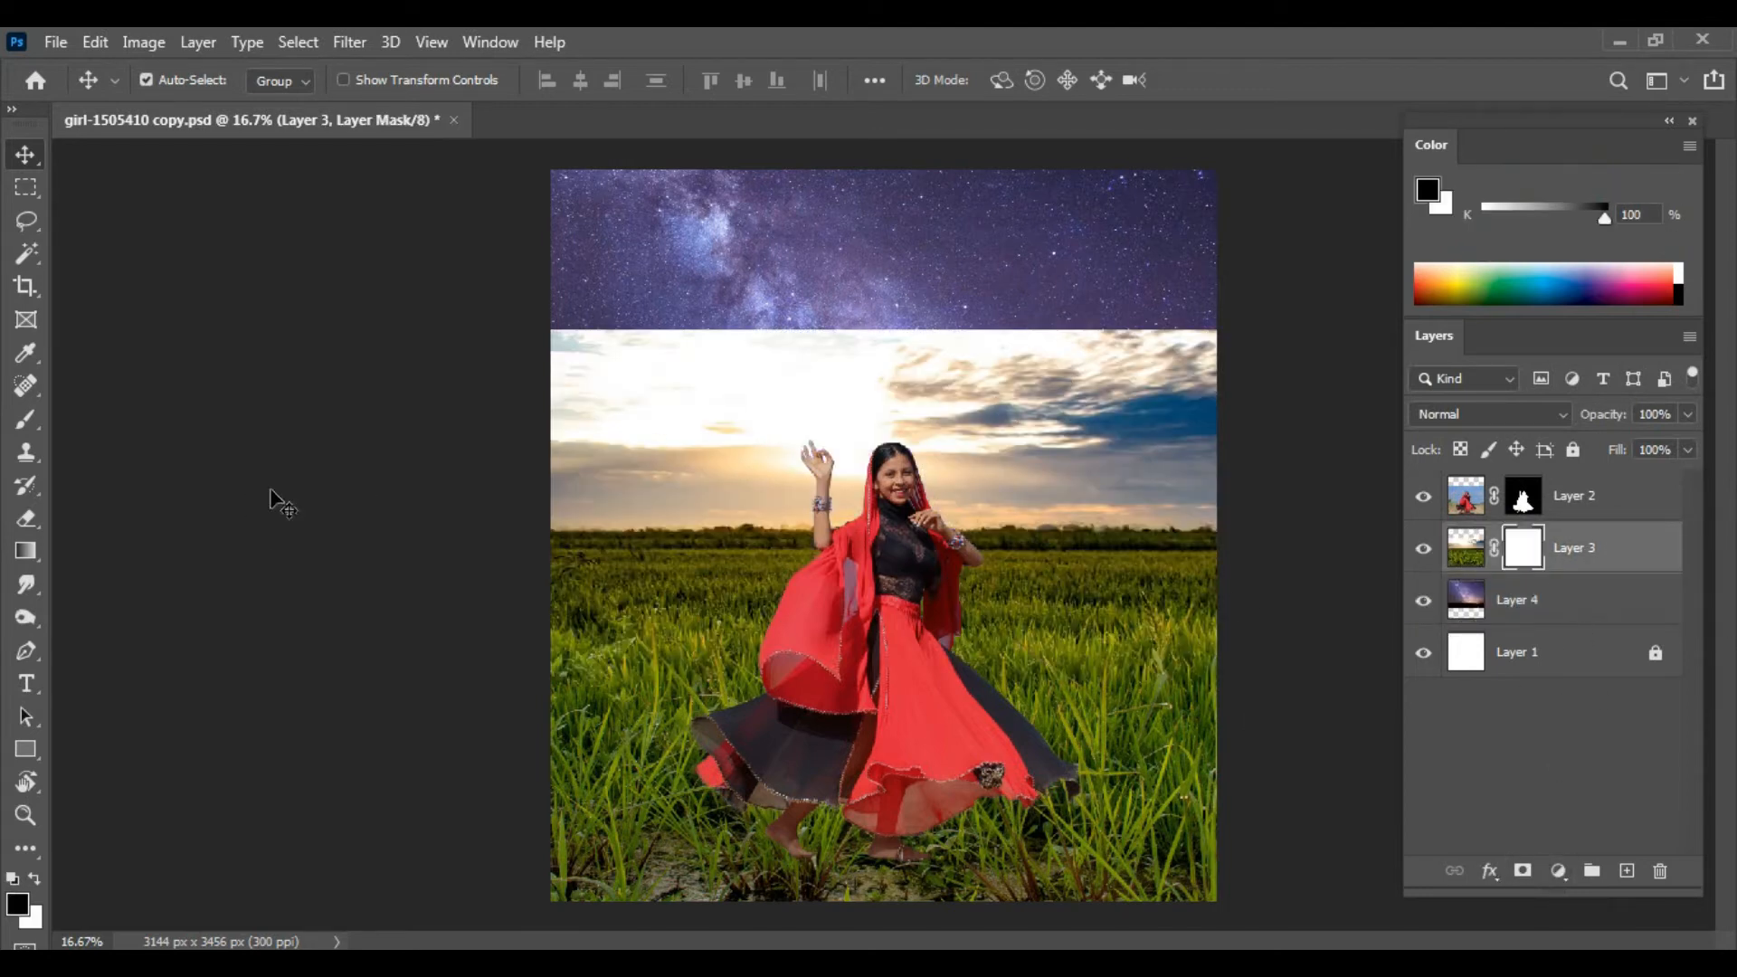
key(g)
drag(864, 553, 865, 573)
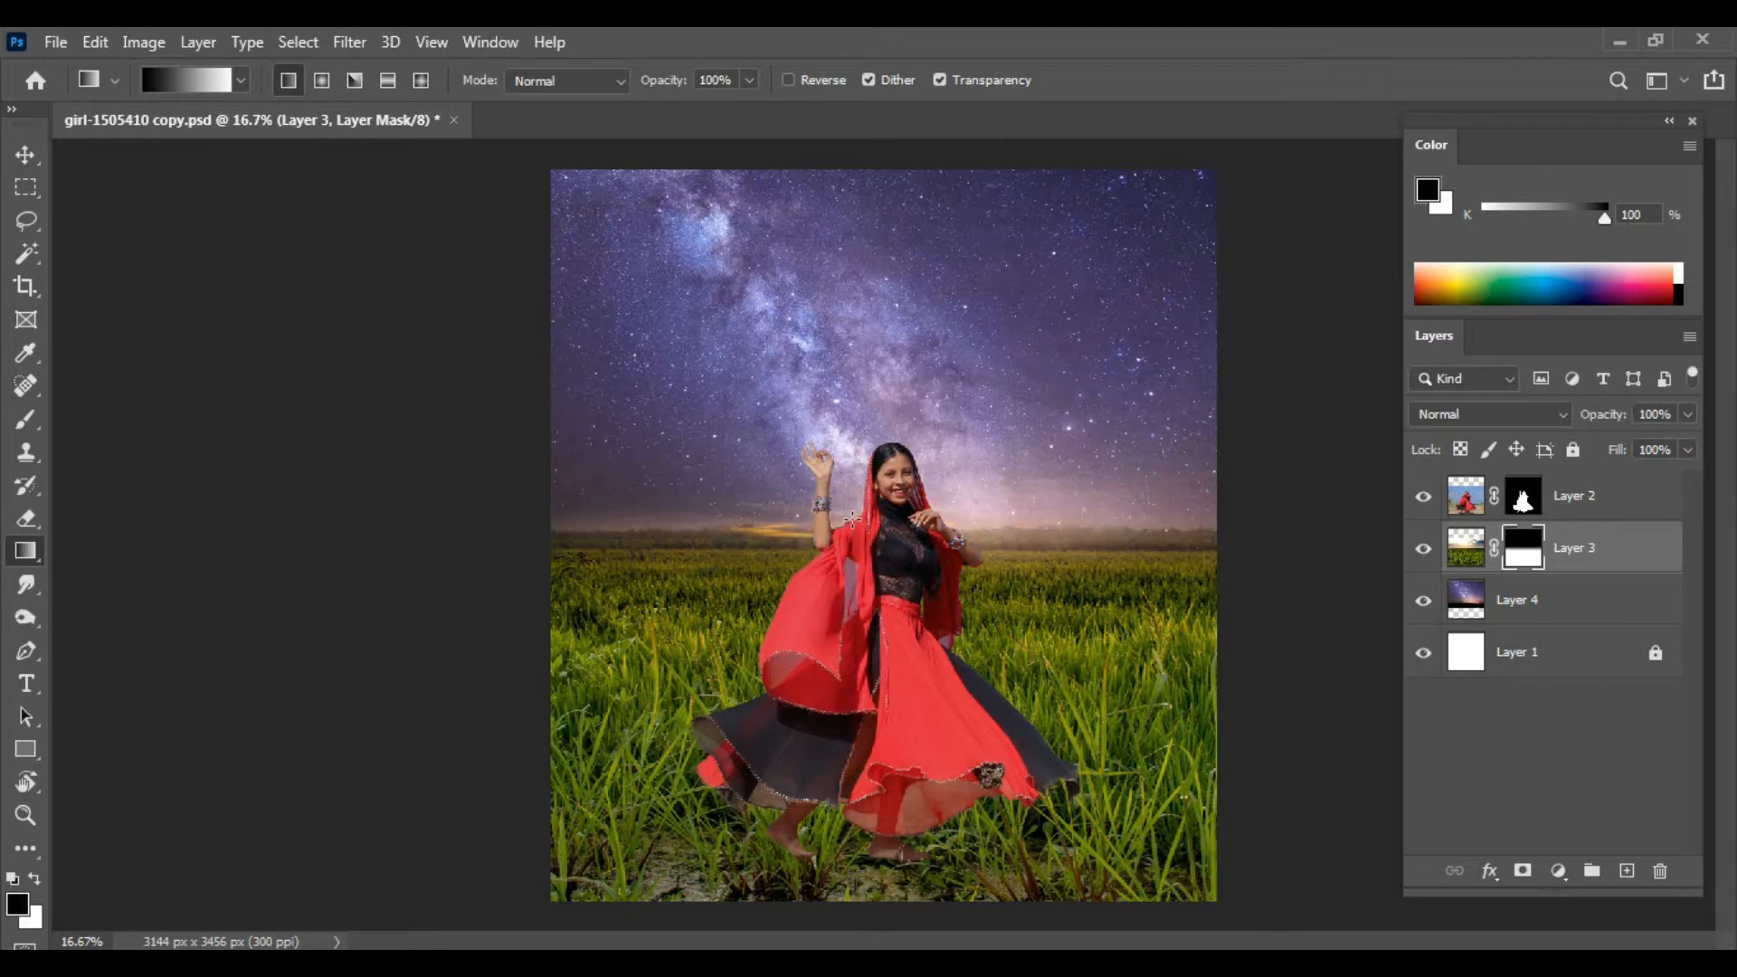
key(v)
drag(990, 399, 986, 324)
Step: Try a longer gradient across the horizon on Layer 3's mask
click(1522, 565)
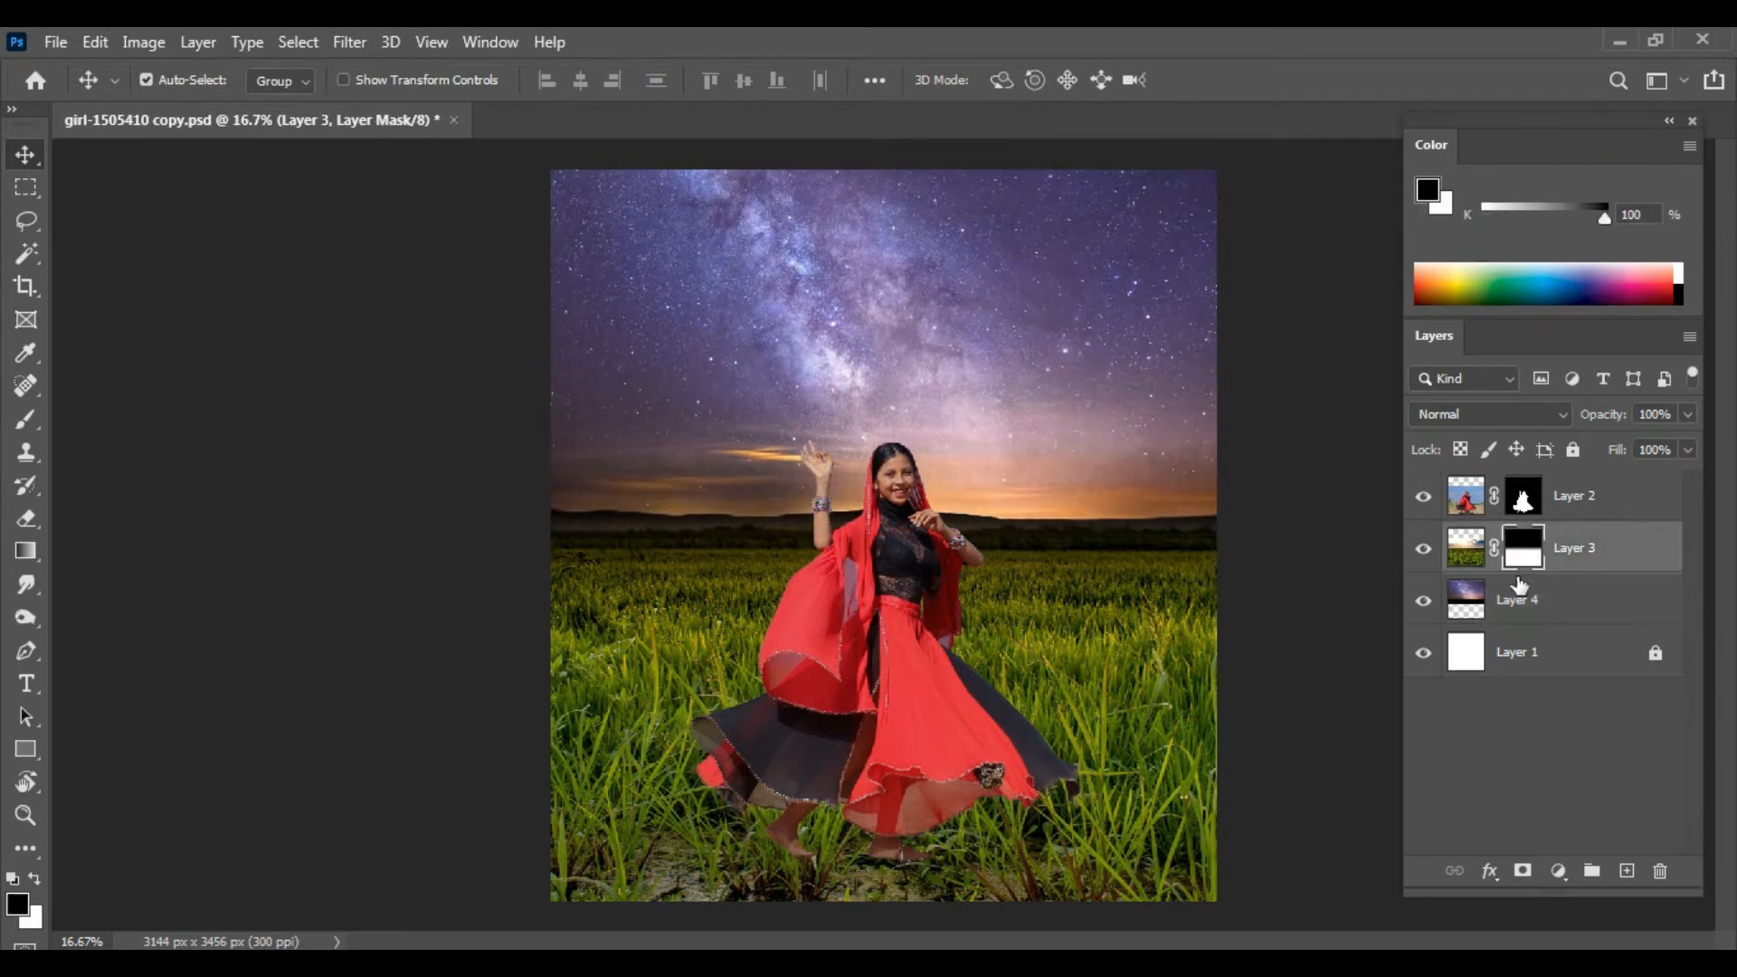
key(g)
drag(895, 508, 903, 576)
key(ctrl+z)
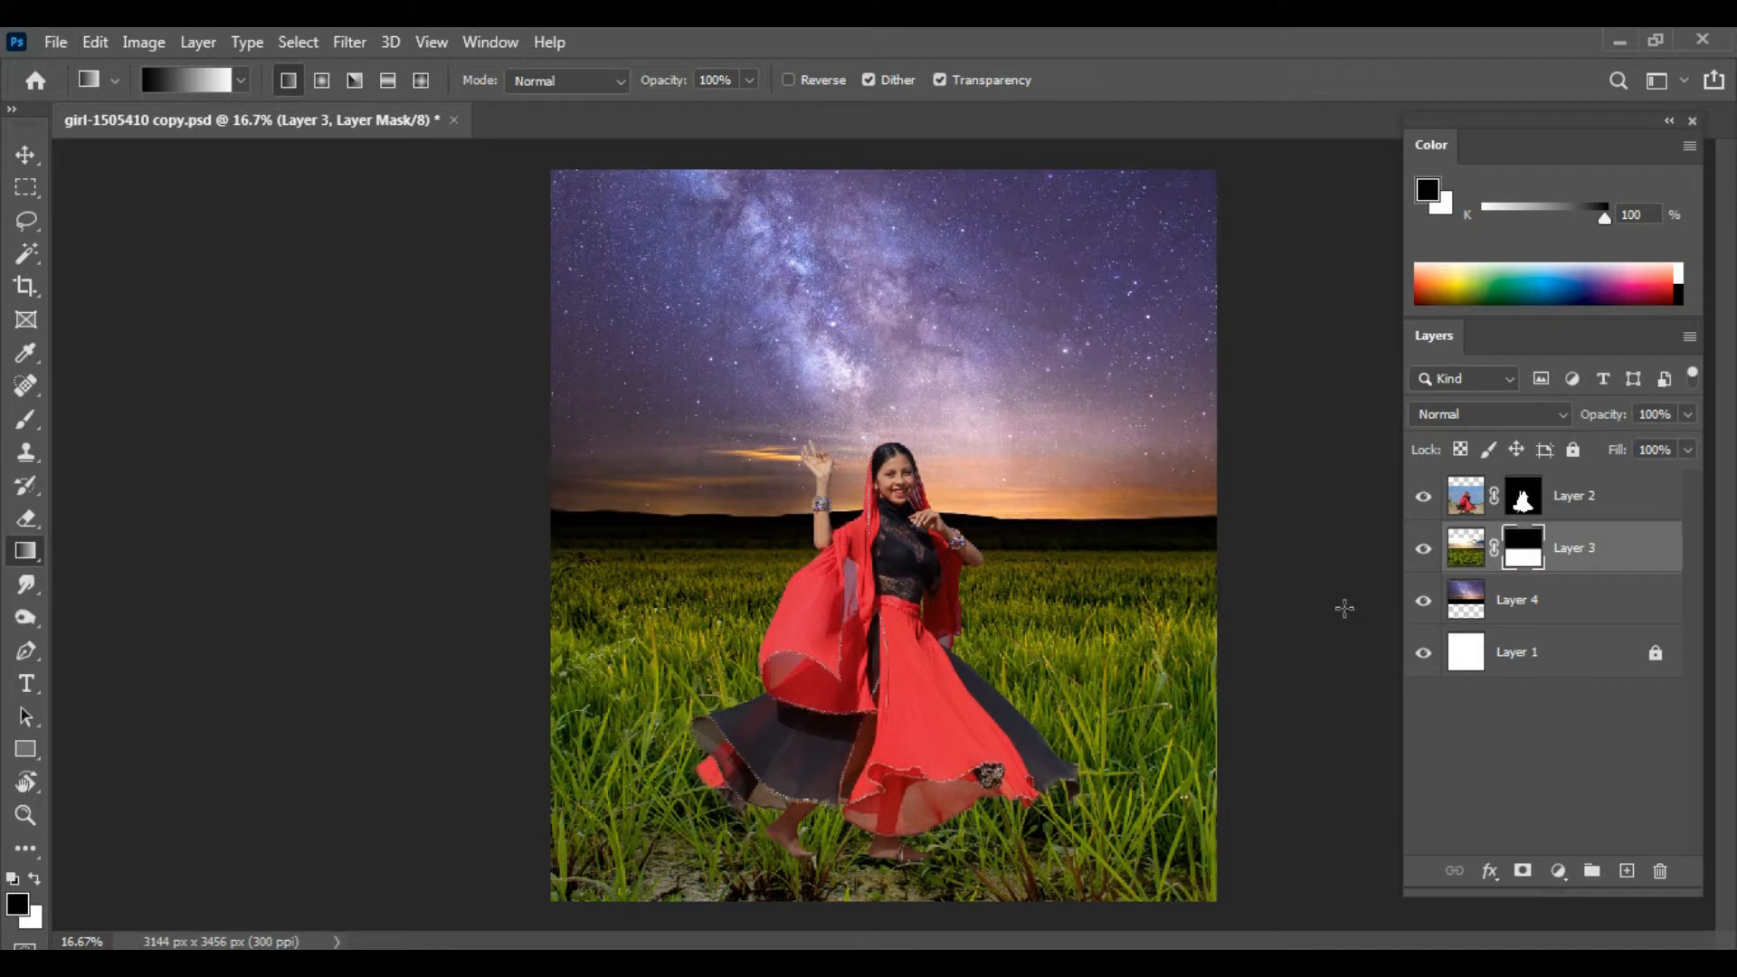
Step: Darken the grass field with a Levels adjustment clipped to Layer 3, setting the white output level to 87
key(v)
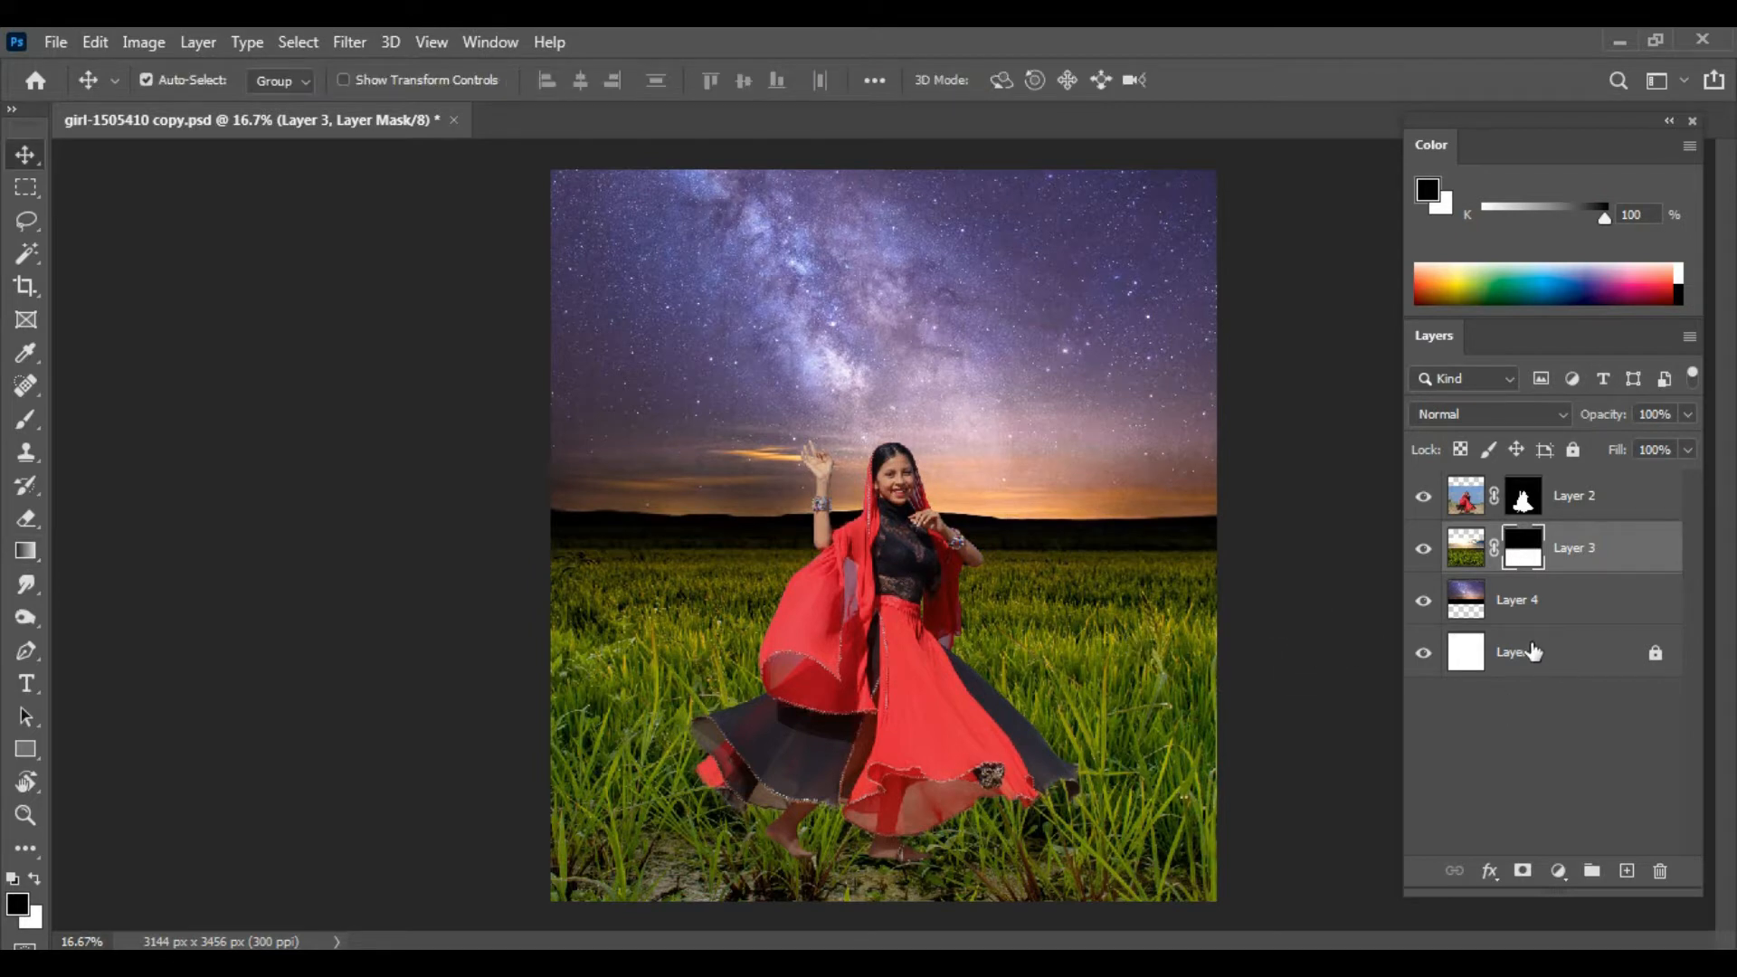
click(1468, 588)
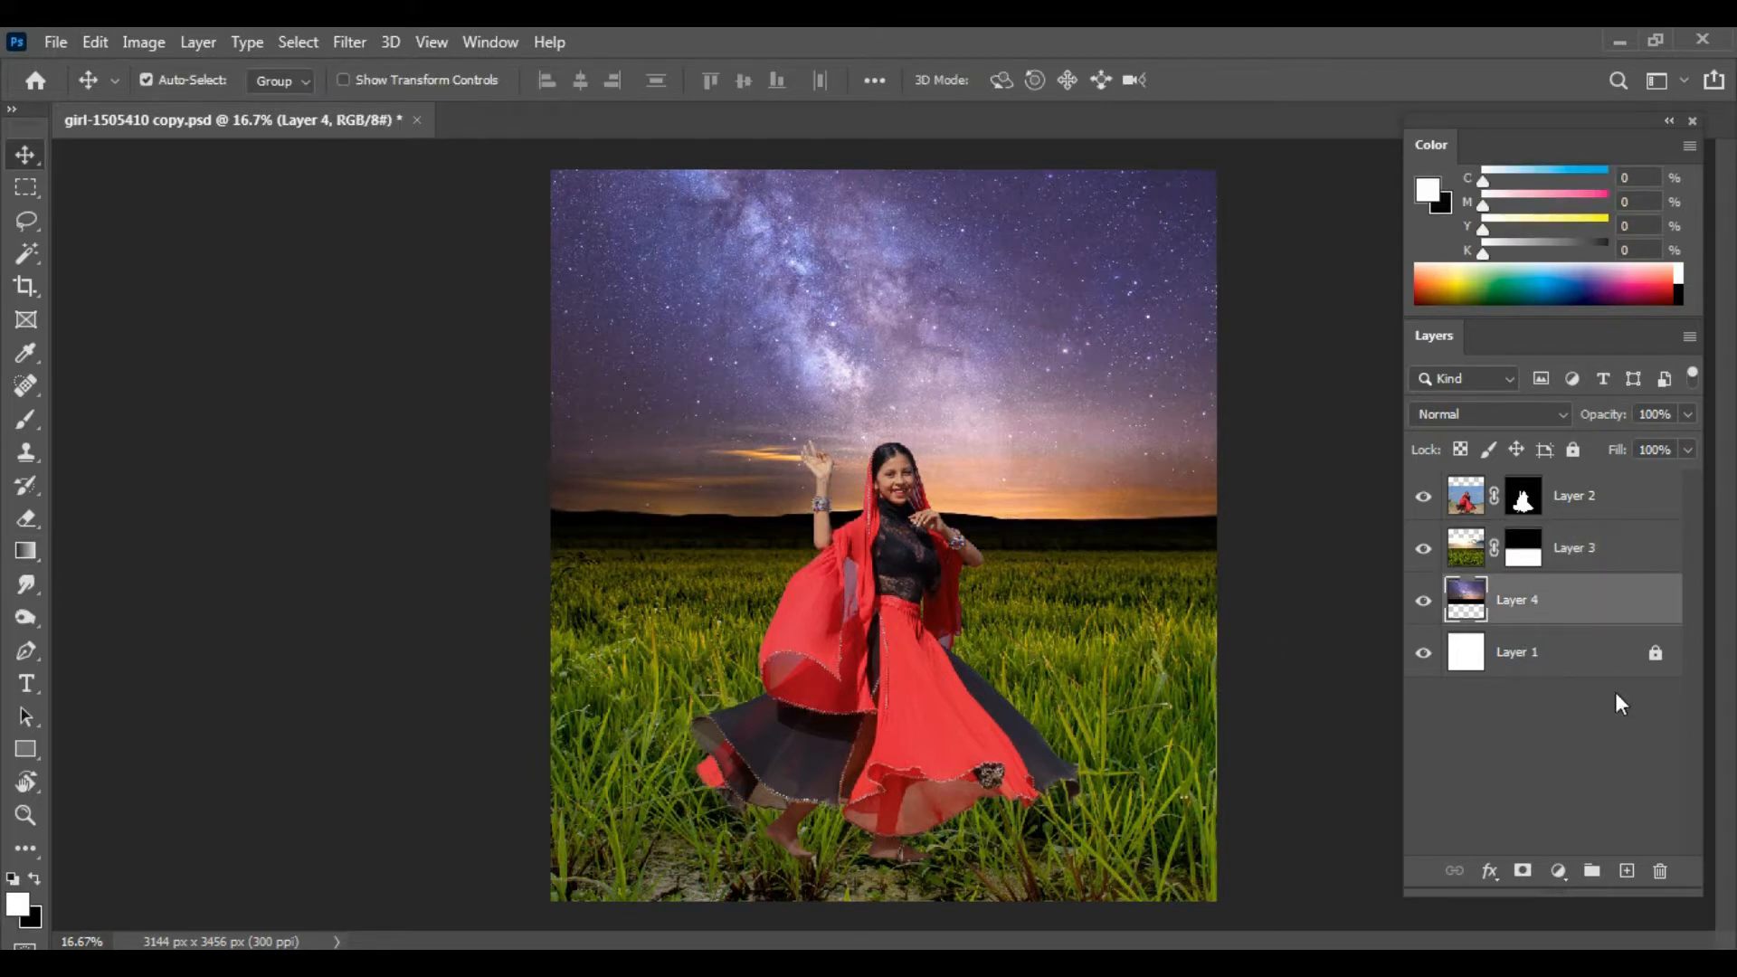
key(alt+bracketright)
click(1558, 870)
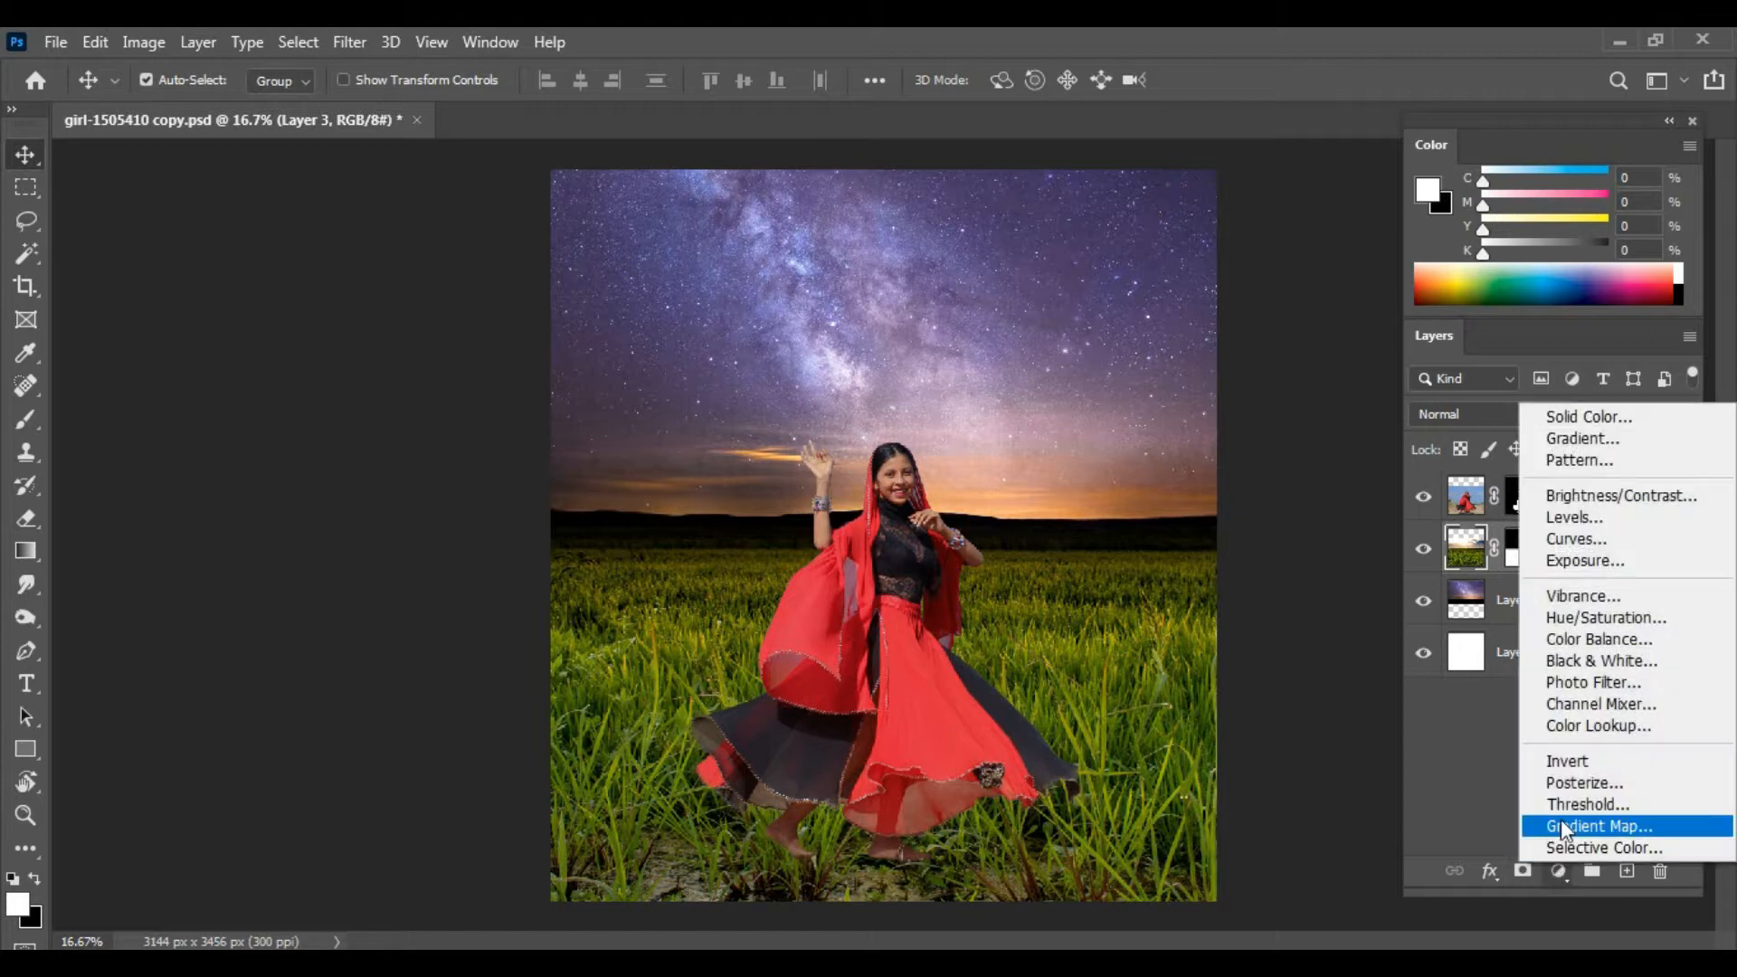
click(1574, 517)
drag(1543, 500, 1362, 481)
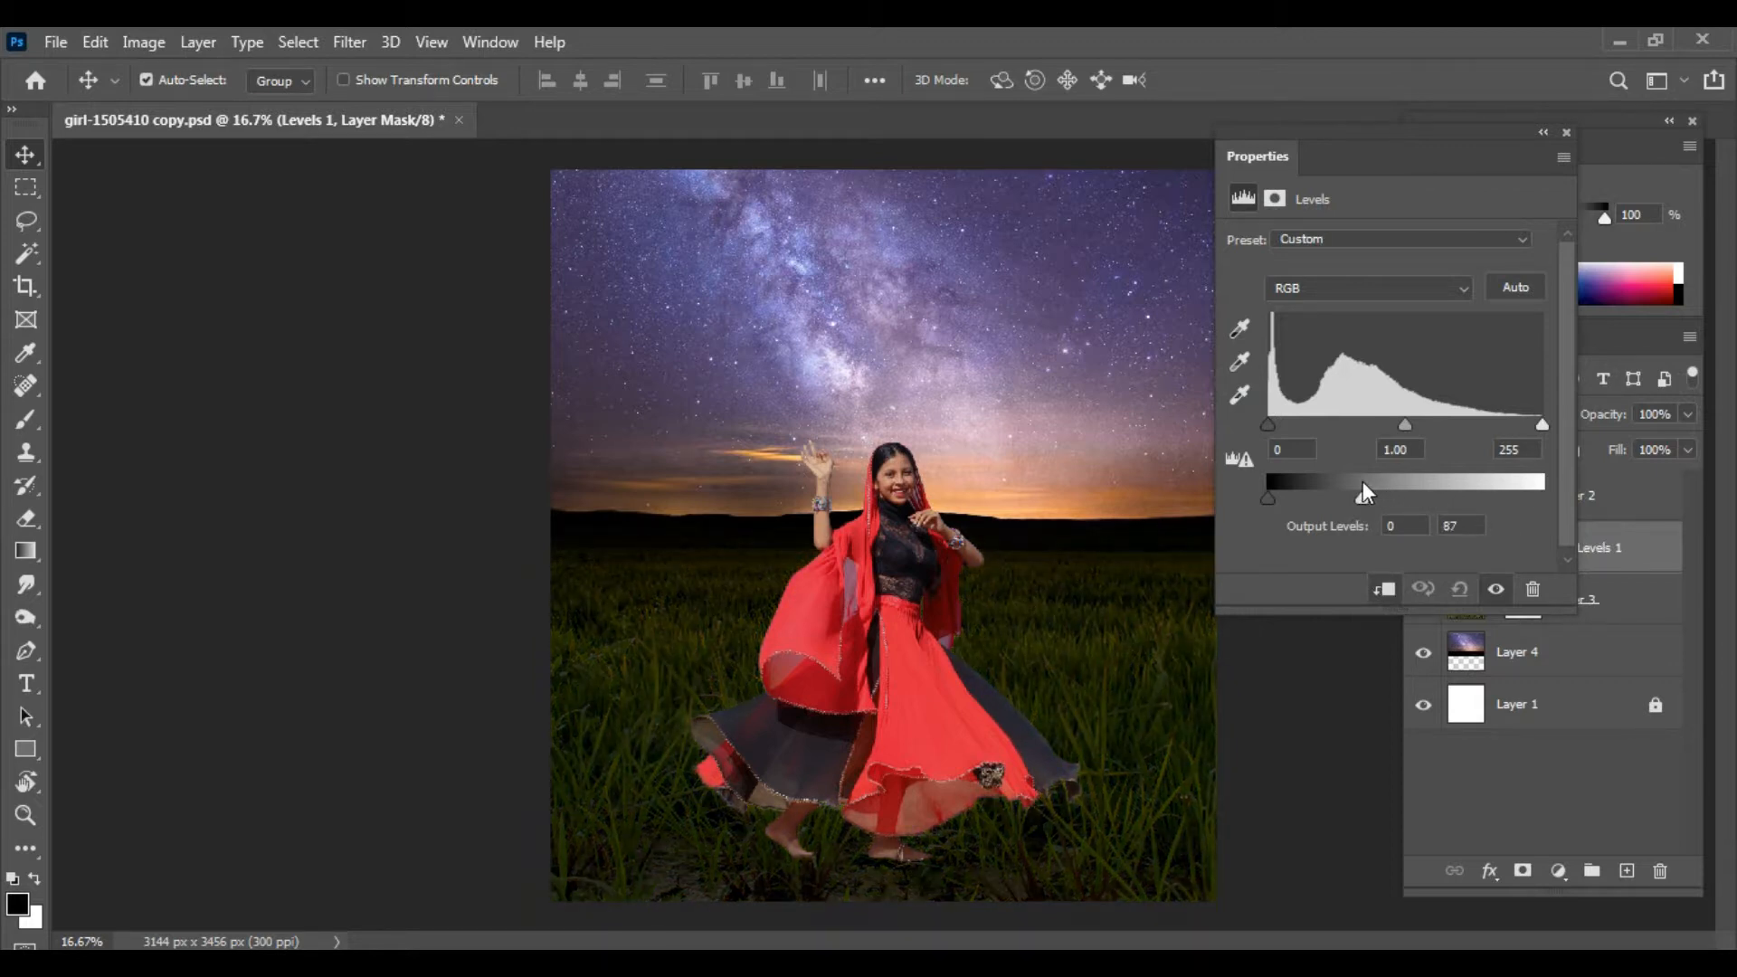
click(1566, 132)
Step: Group the Levels adjustment with Layer 3, name the group "background", and expand it
shift+click(1598, 600)
key(ctrl+g)
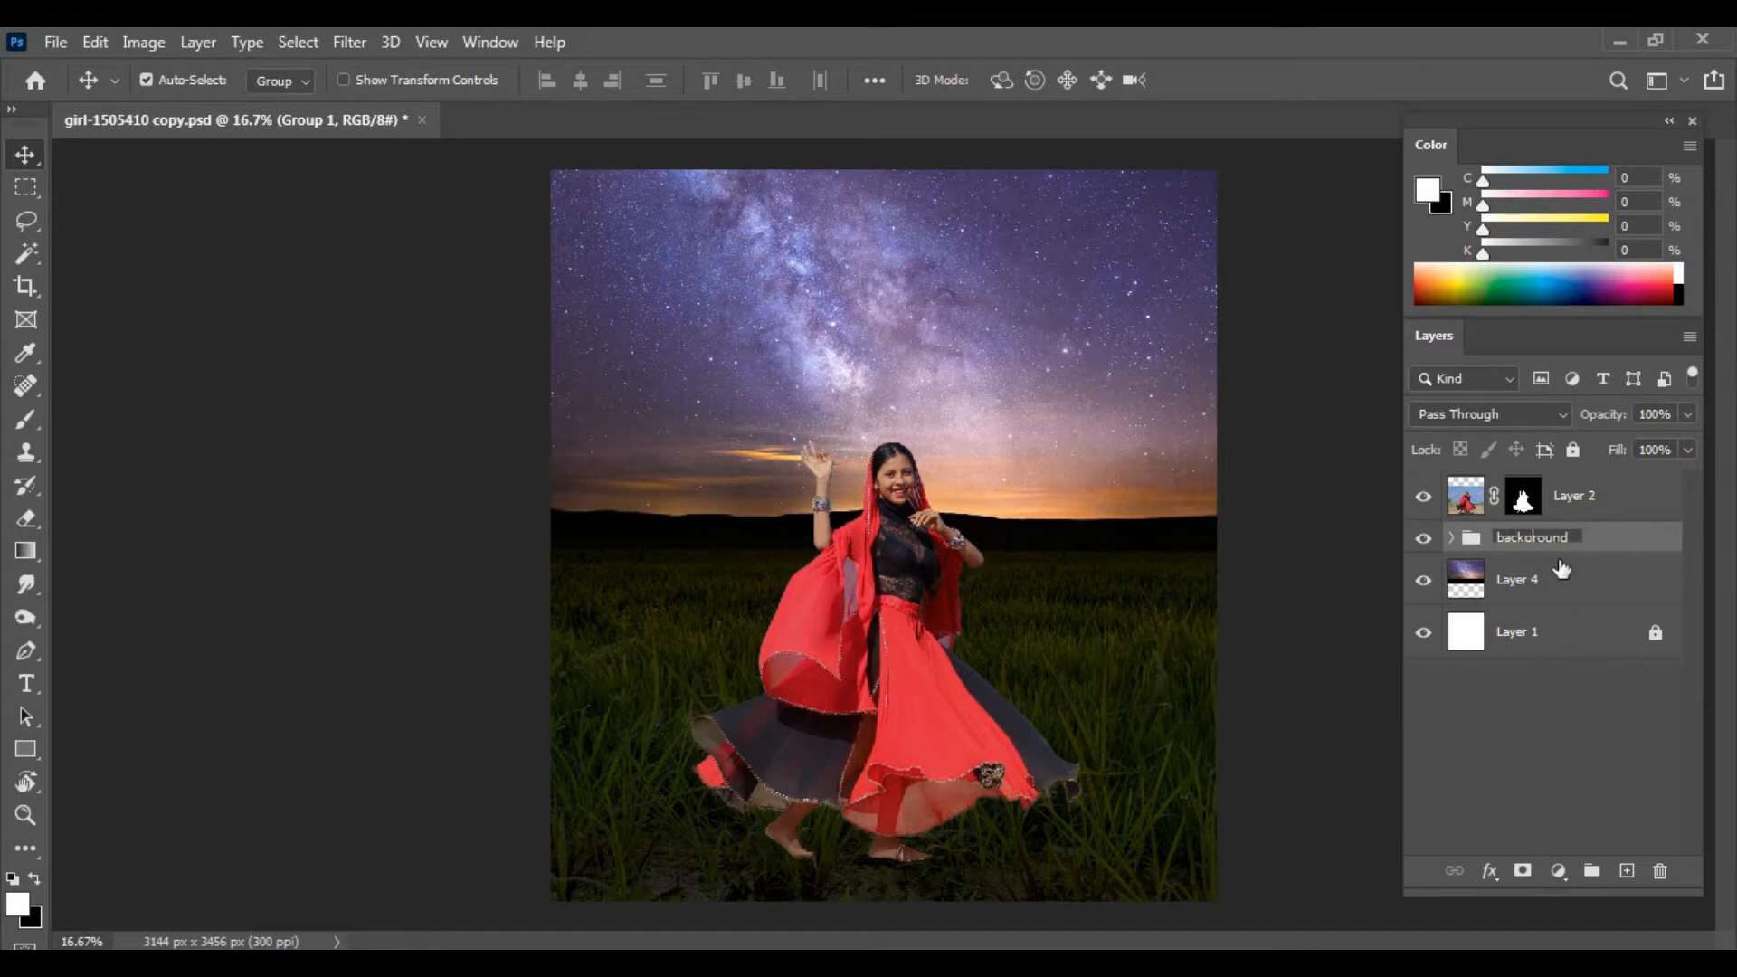
click(1584, 577)
click(1538, 538)
click(1452, 538)
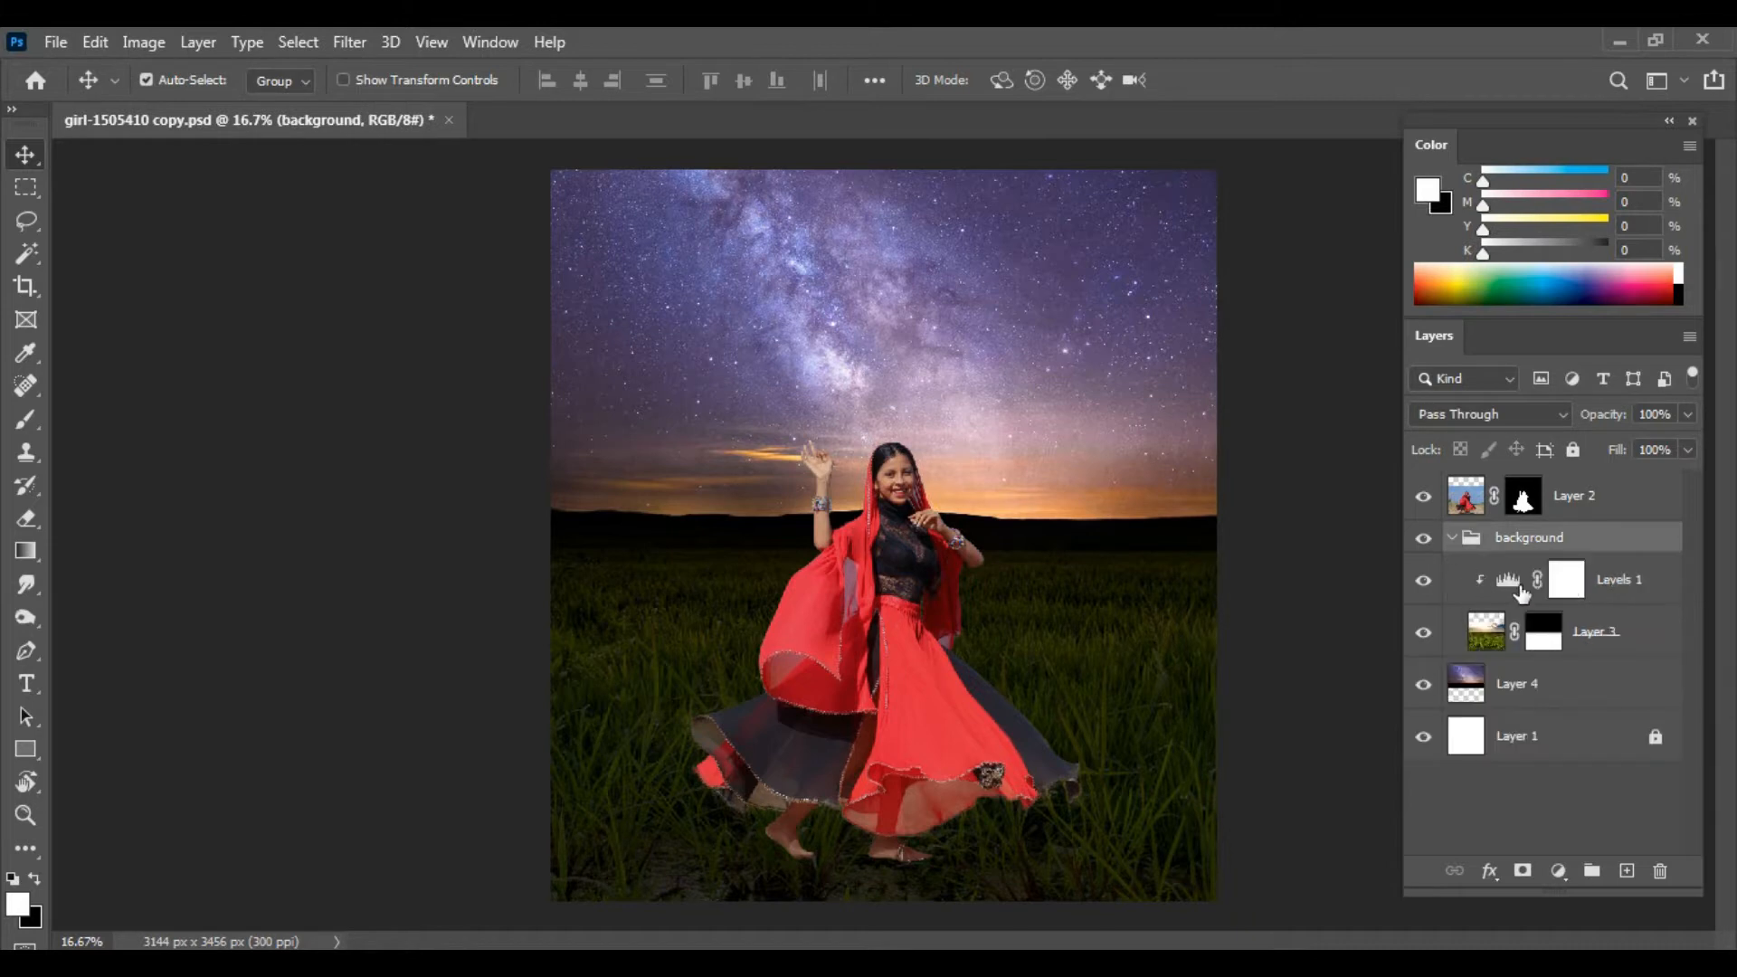
Step: Brighten the distant grass by painting black on the Levels 1 mask with a flattened 1000 px soft brush at 25% flow
click(1566, 581)
key(b)
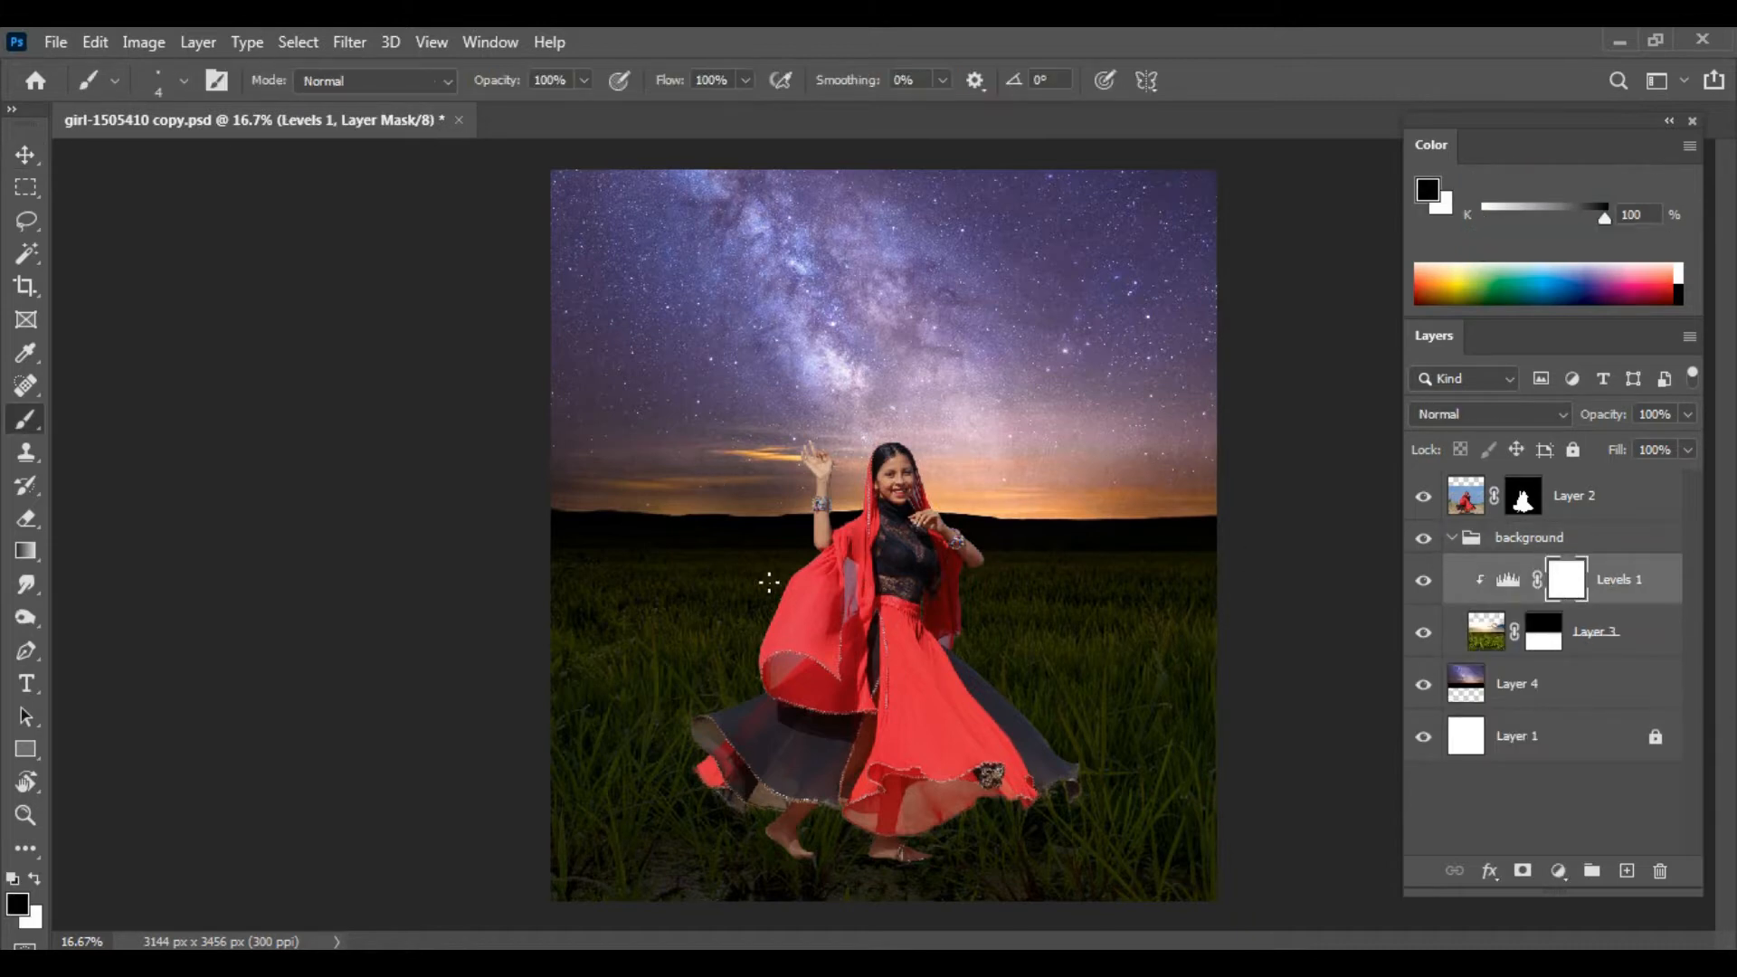
key(bracketright)
key(bracketright)
key(bracketright)
key(bracketright)
key(bracketright)
key(bracketright)
key(bracketright)
key(bracketright)
key(bracketright)
key(bracketright)
key(bracketright)
right_click(745, 560)
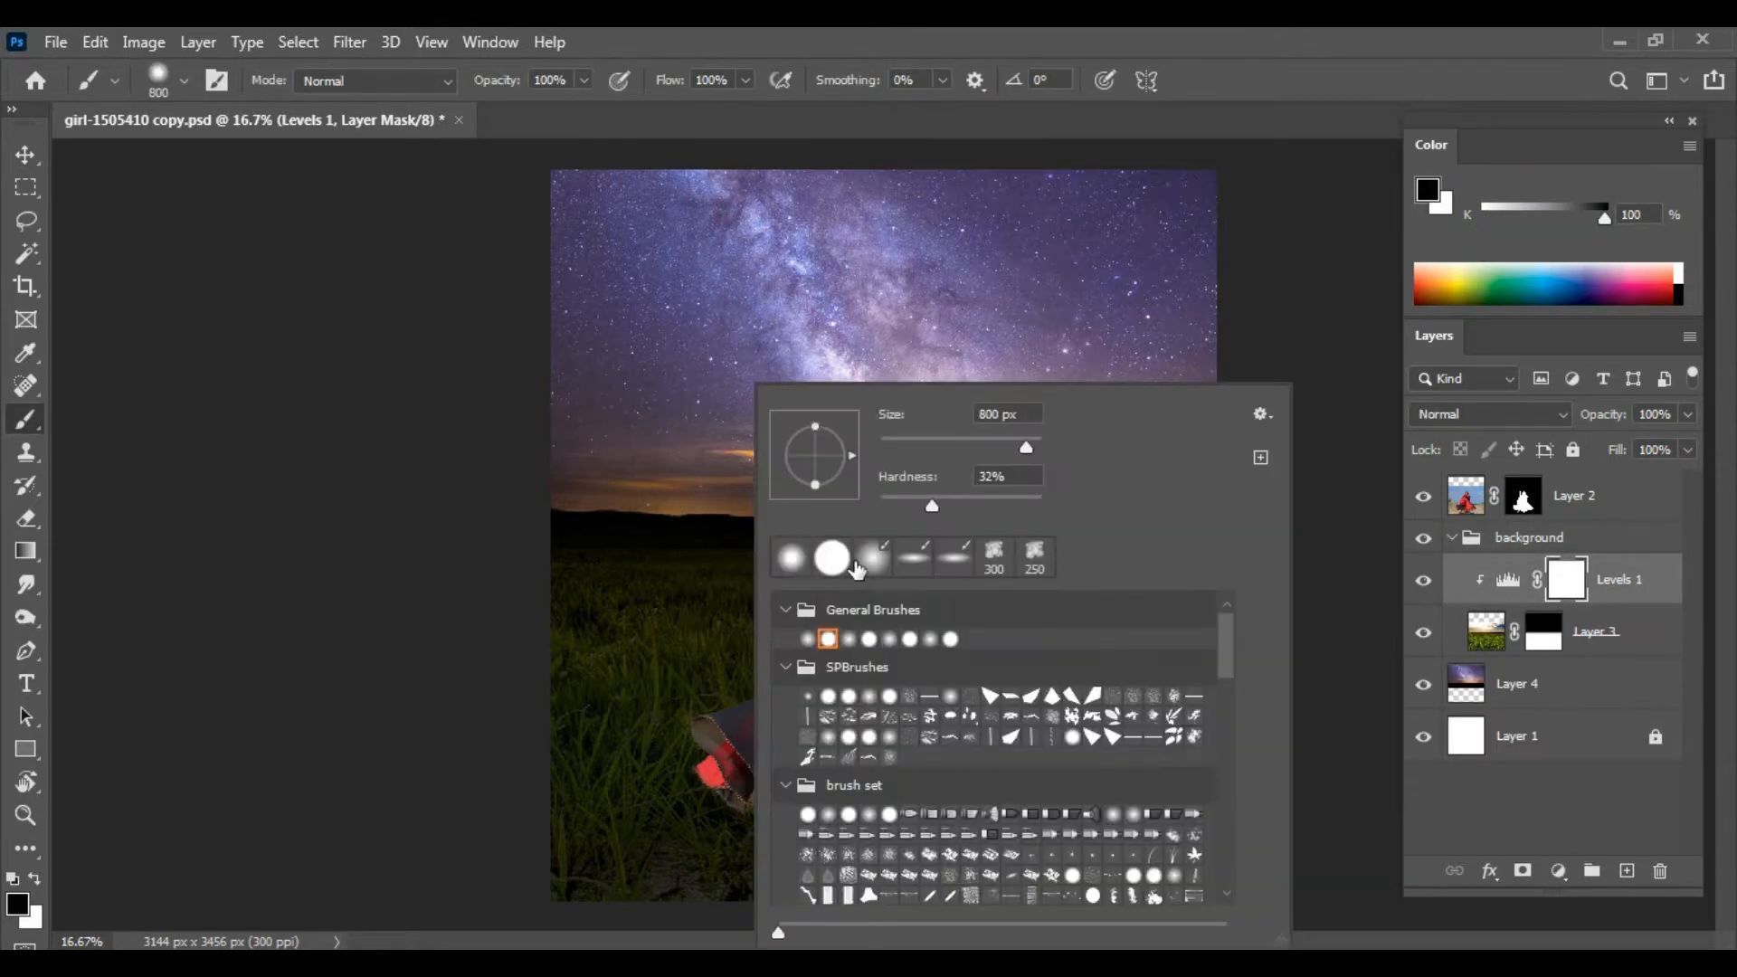
click(902, 560)
click(624, 615)
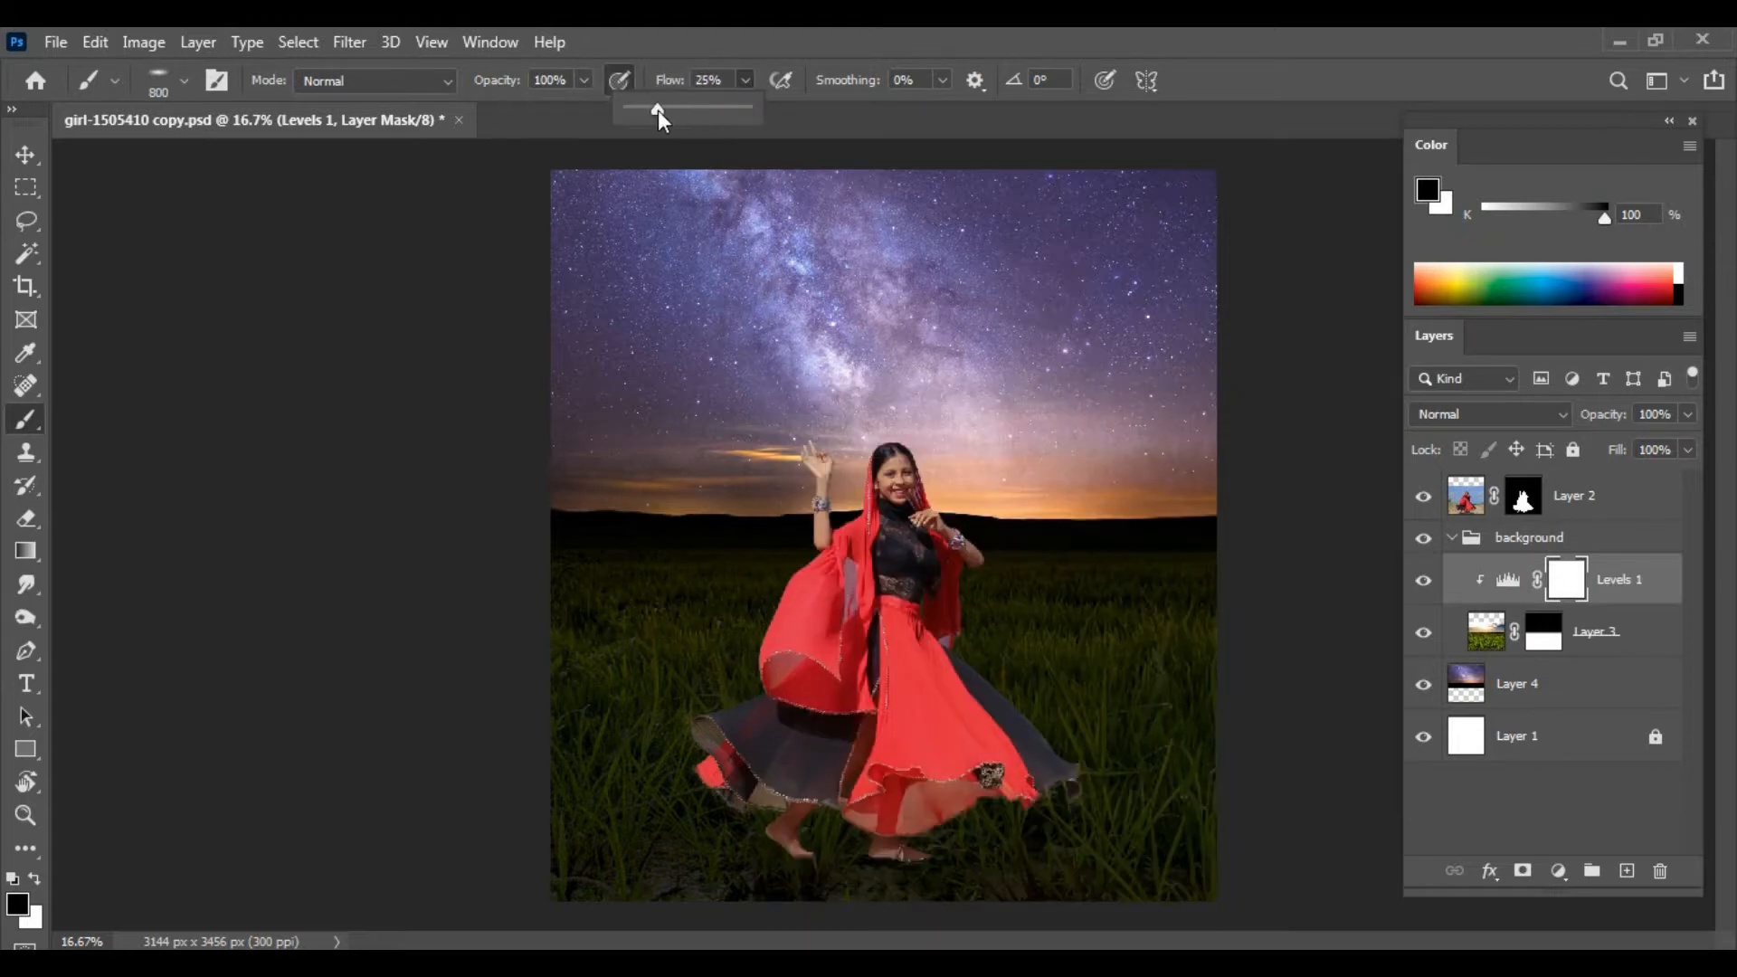
key(bracketright)
key(bracketright)
mouse_move(948, 594)
mouse_down()
mouse_move(1012, 611)
mouse_move(989, 651)
mouse_move(1096, 612)
mouse_move(1068, 575)
mouse_move(986, 573)
mouse_move(1053, 647)
mouse_up()
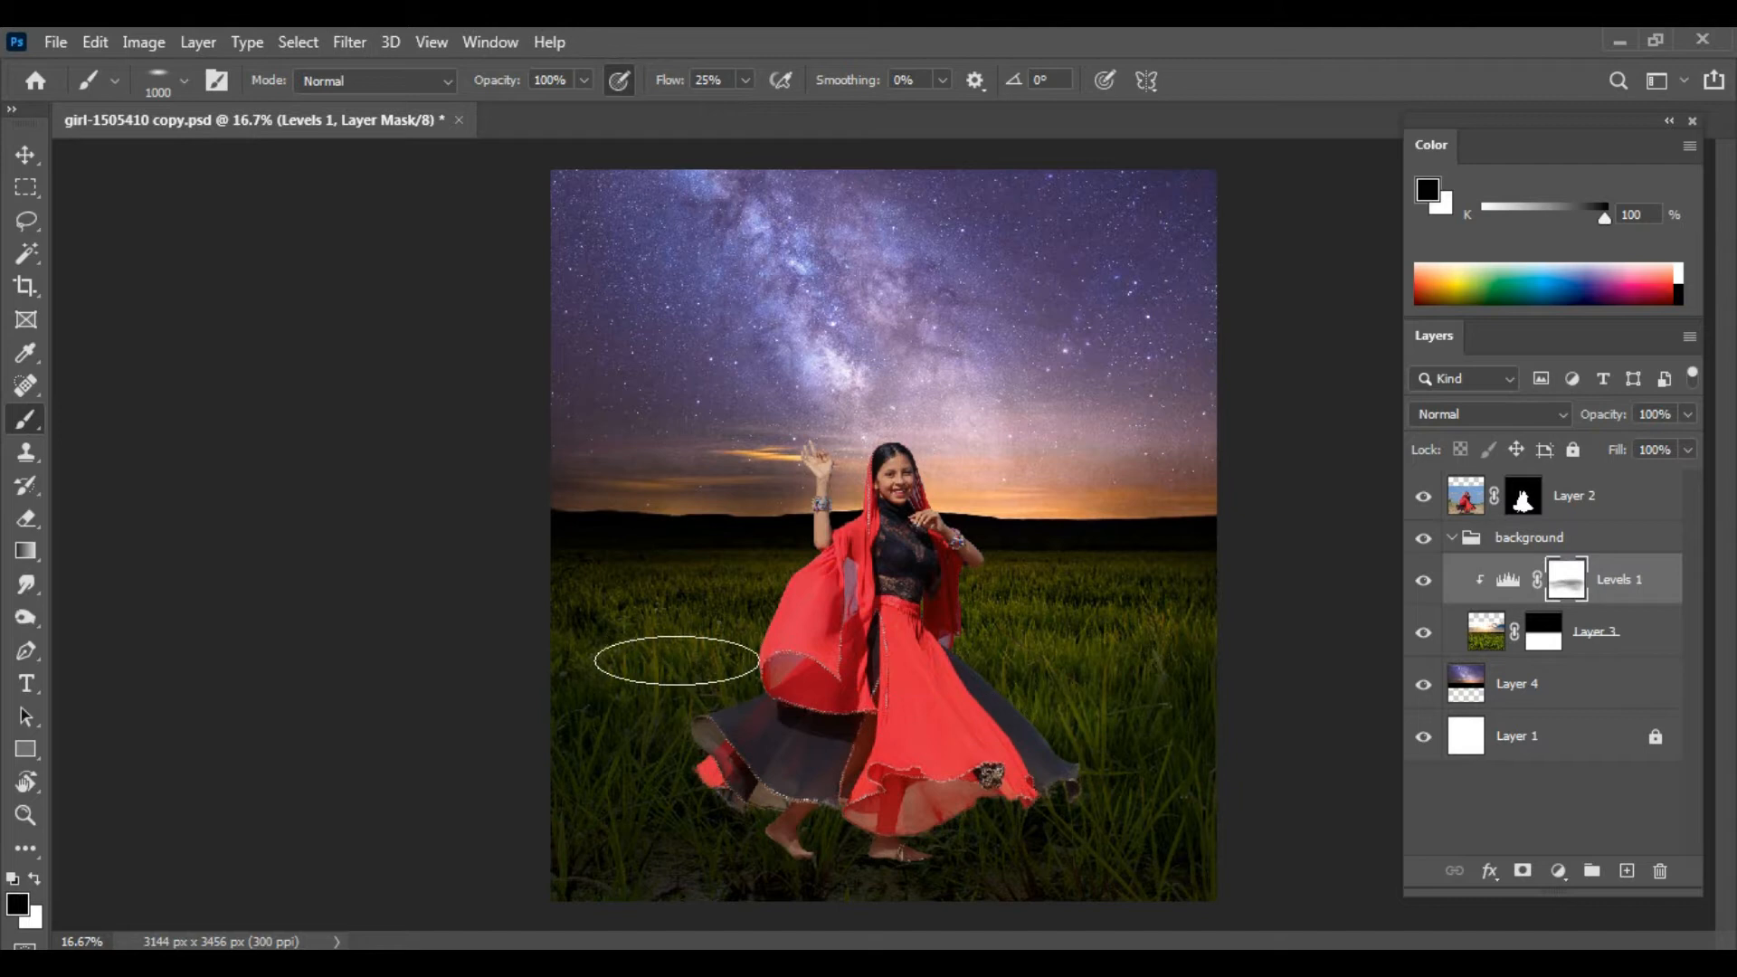
Step: Refine the Levels 1 mask over the grass beside the dancer, painting white and black with a round 1000 px brush
key(x)
right_click(1070, 460)
click(1211, 565)
mouse_move(968, 639)
mouse_down()
mouse_move(981, 689)
mouse_move(1197, 712)
mouse_up()
key(x)
click(1094, 634)
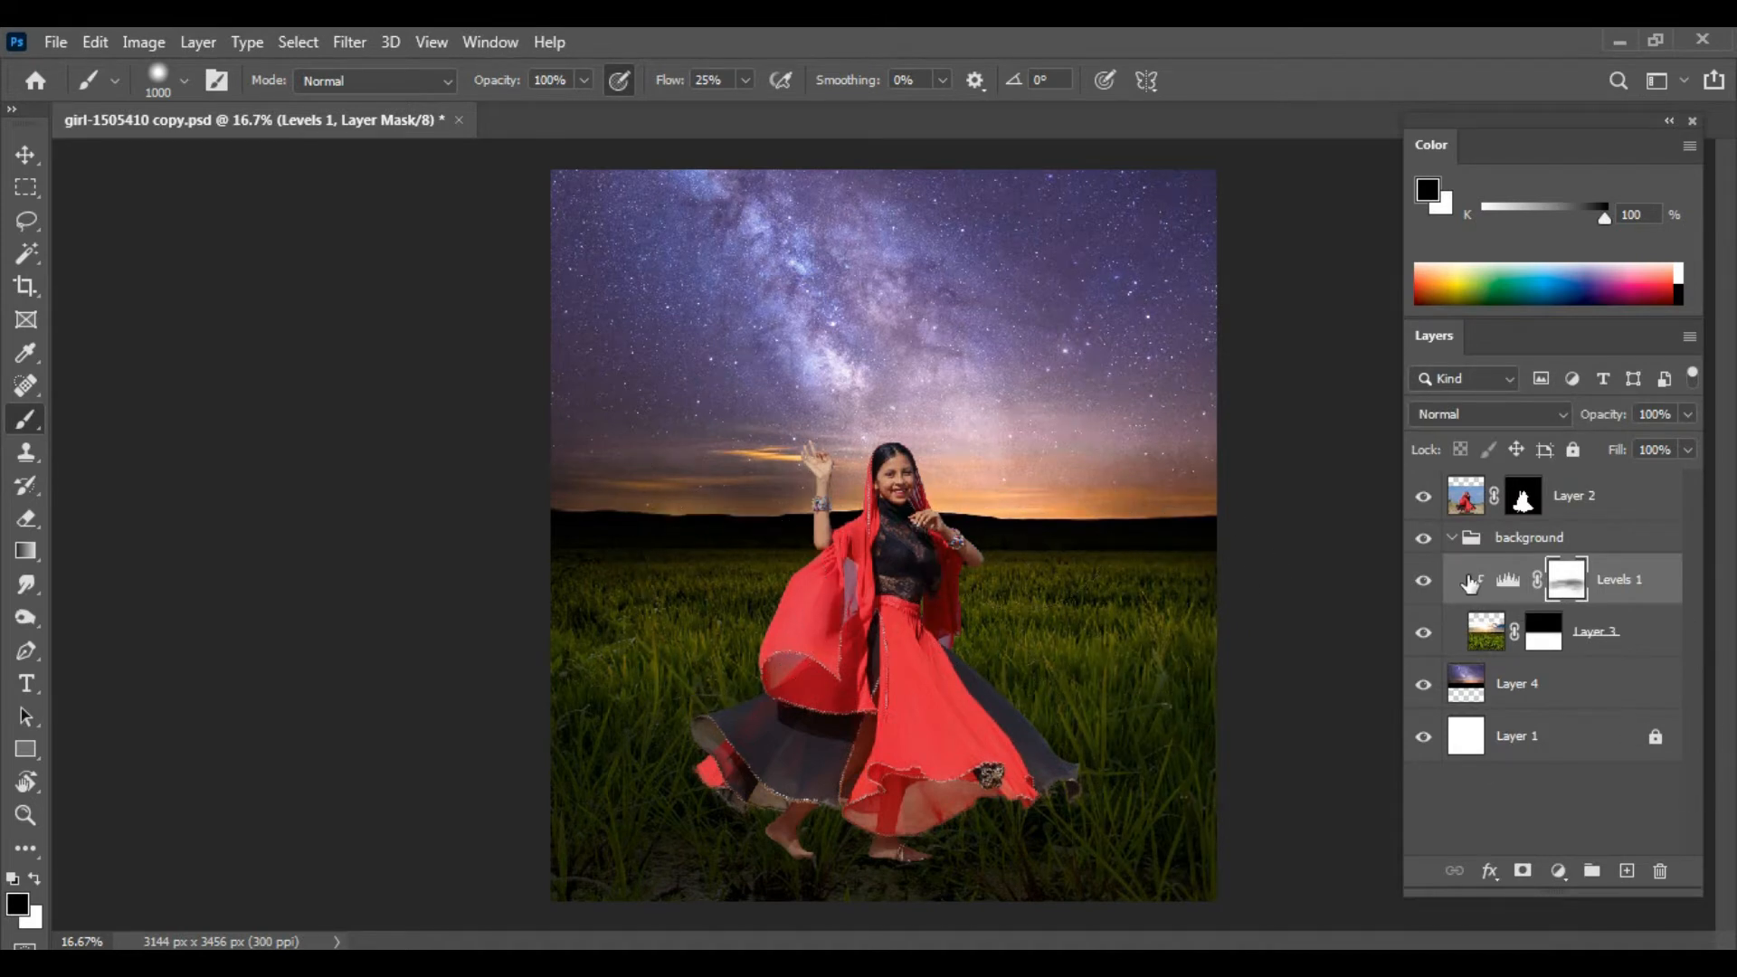
Step: Collapse the background group and add a Curves adjustment above Layer 4, lowering the curve's highlights to darken the sky
click(1453, 538)
key(v)
click(1608, 575)
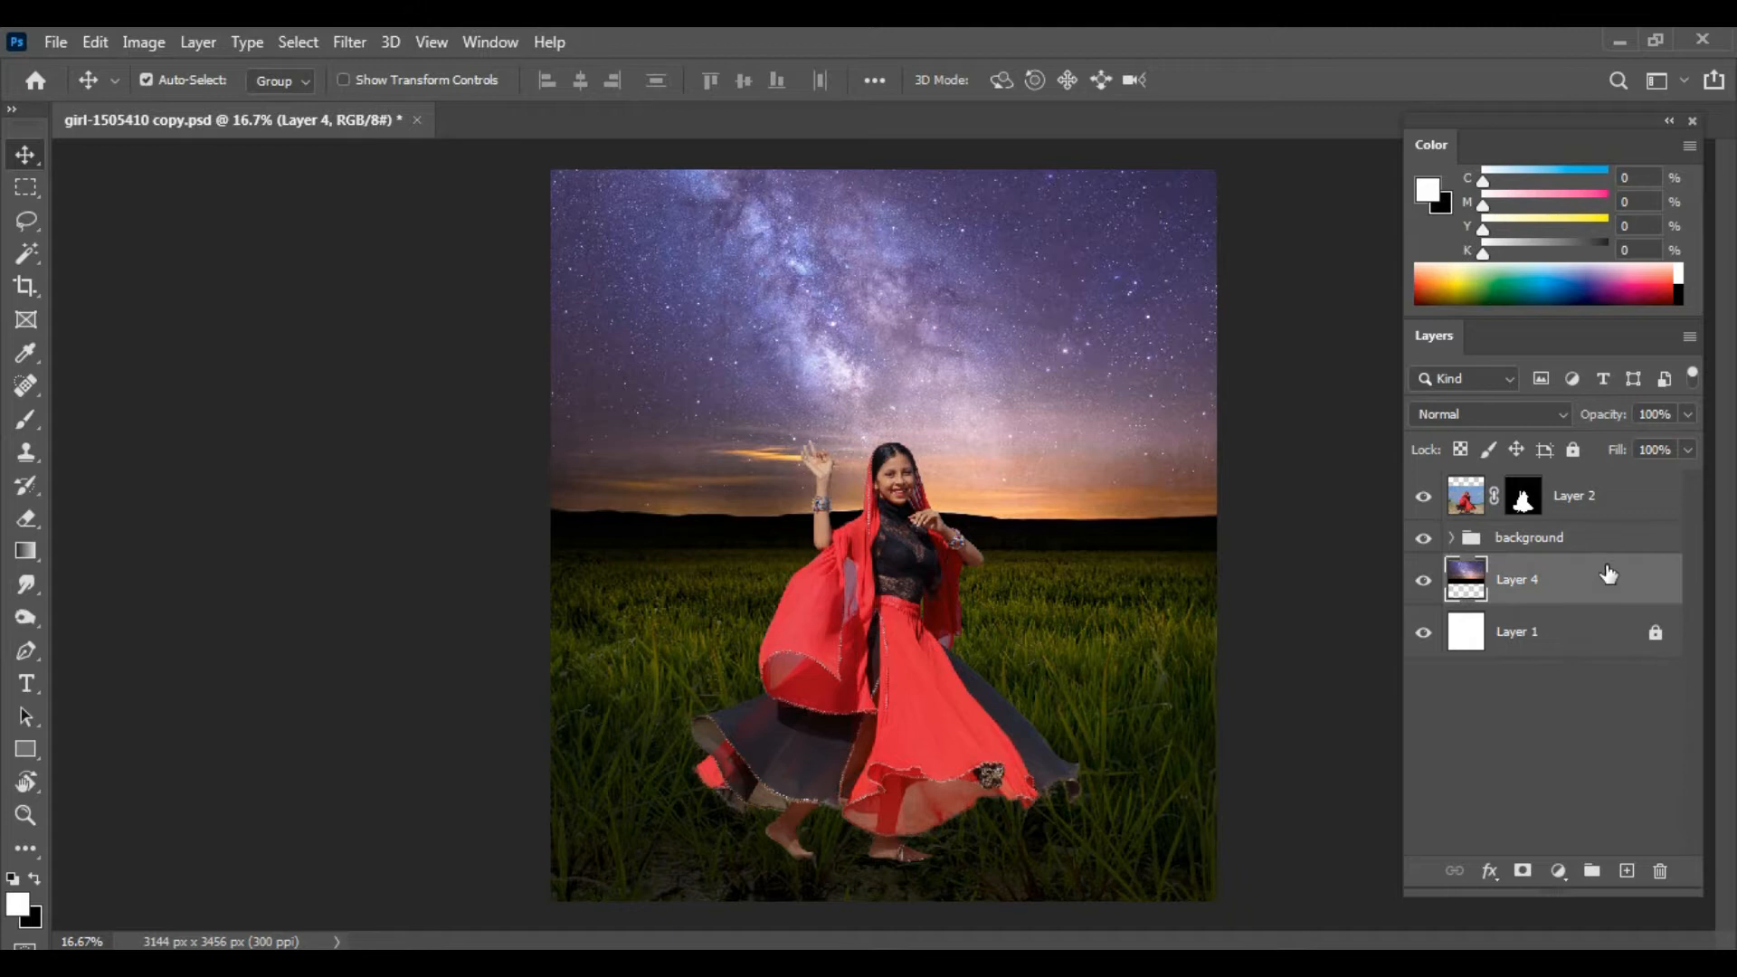
click(1558, 872)
click(1583, 551)
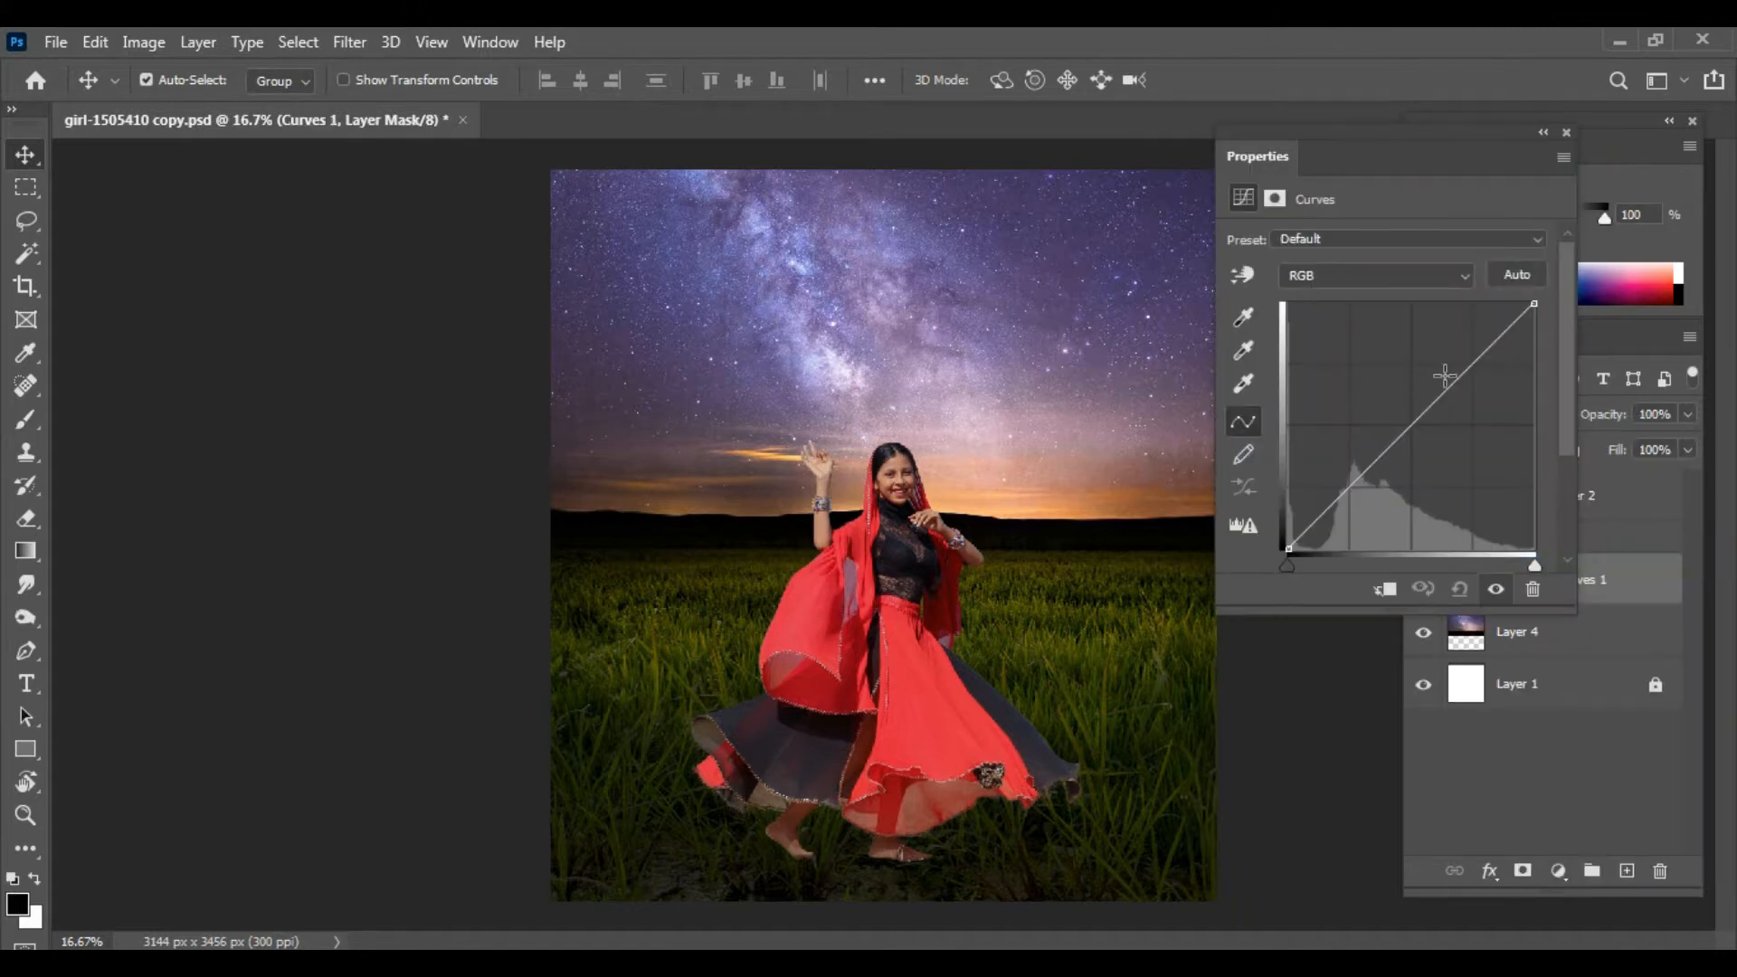
drag(1466, 380, 1473, 395)
drag(1471, 391, 1469, 390)
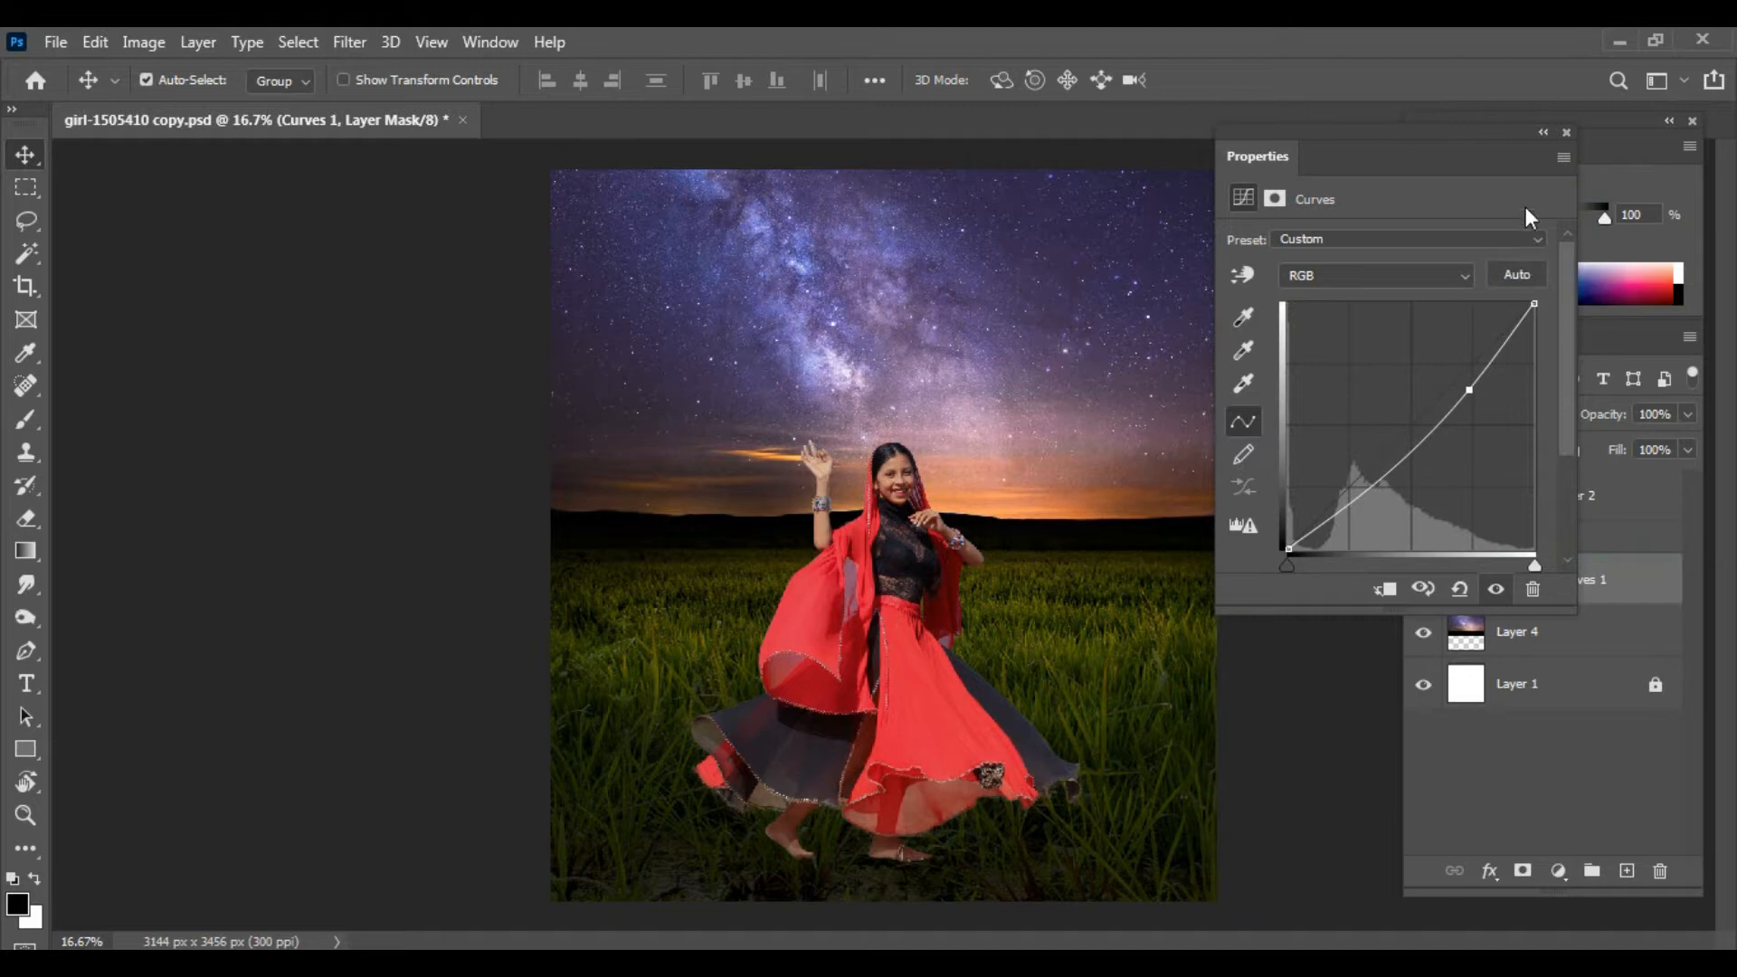
Step: Group the Curves adjustment with Layer 4 and name the group "sky"
click(1567, 134)
shift+click(1537, 628)
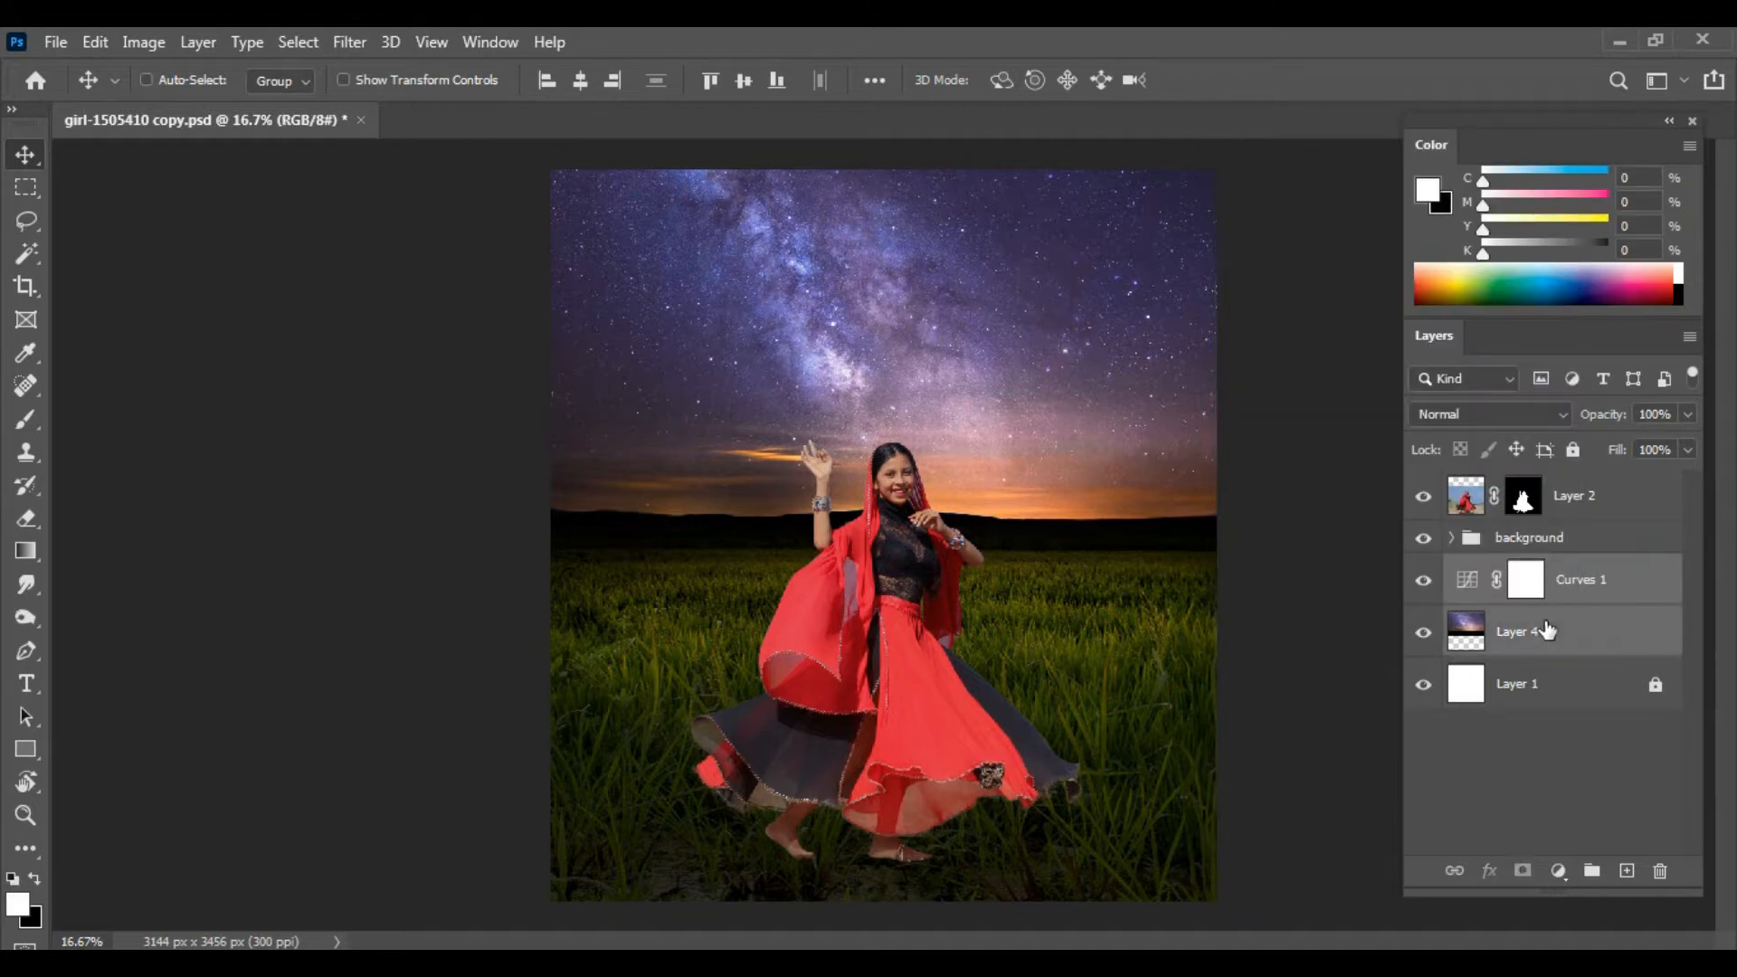
key(ctrl+g)
key(s)
double_click(1520, 570)
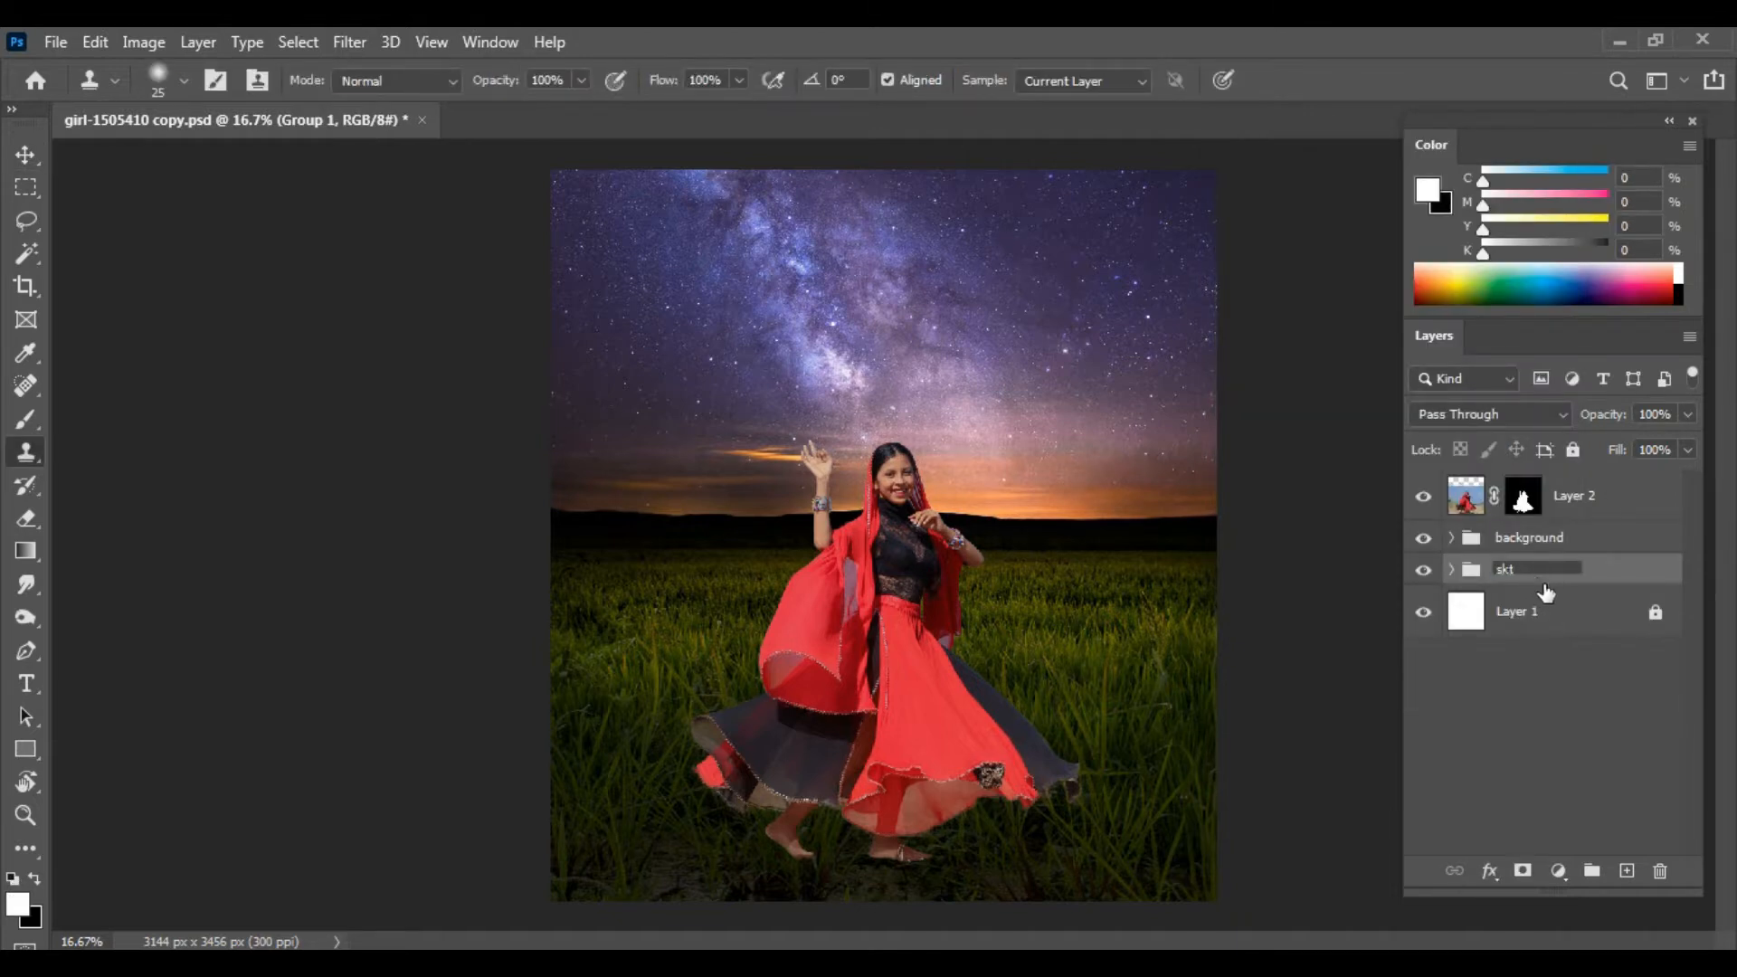
Step: Restore the Milky Way's brightness by painting black on the Curves 1 mask with an 1100 px soft brush at 25% flow
click(1452, 570)
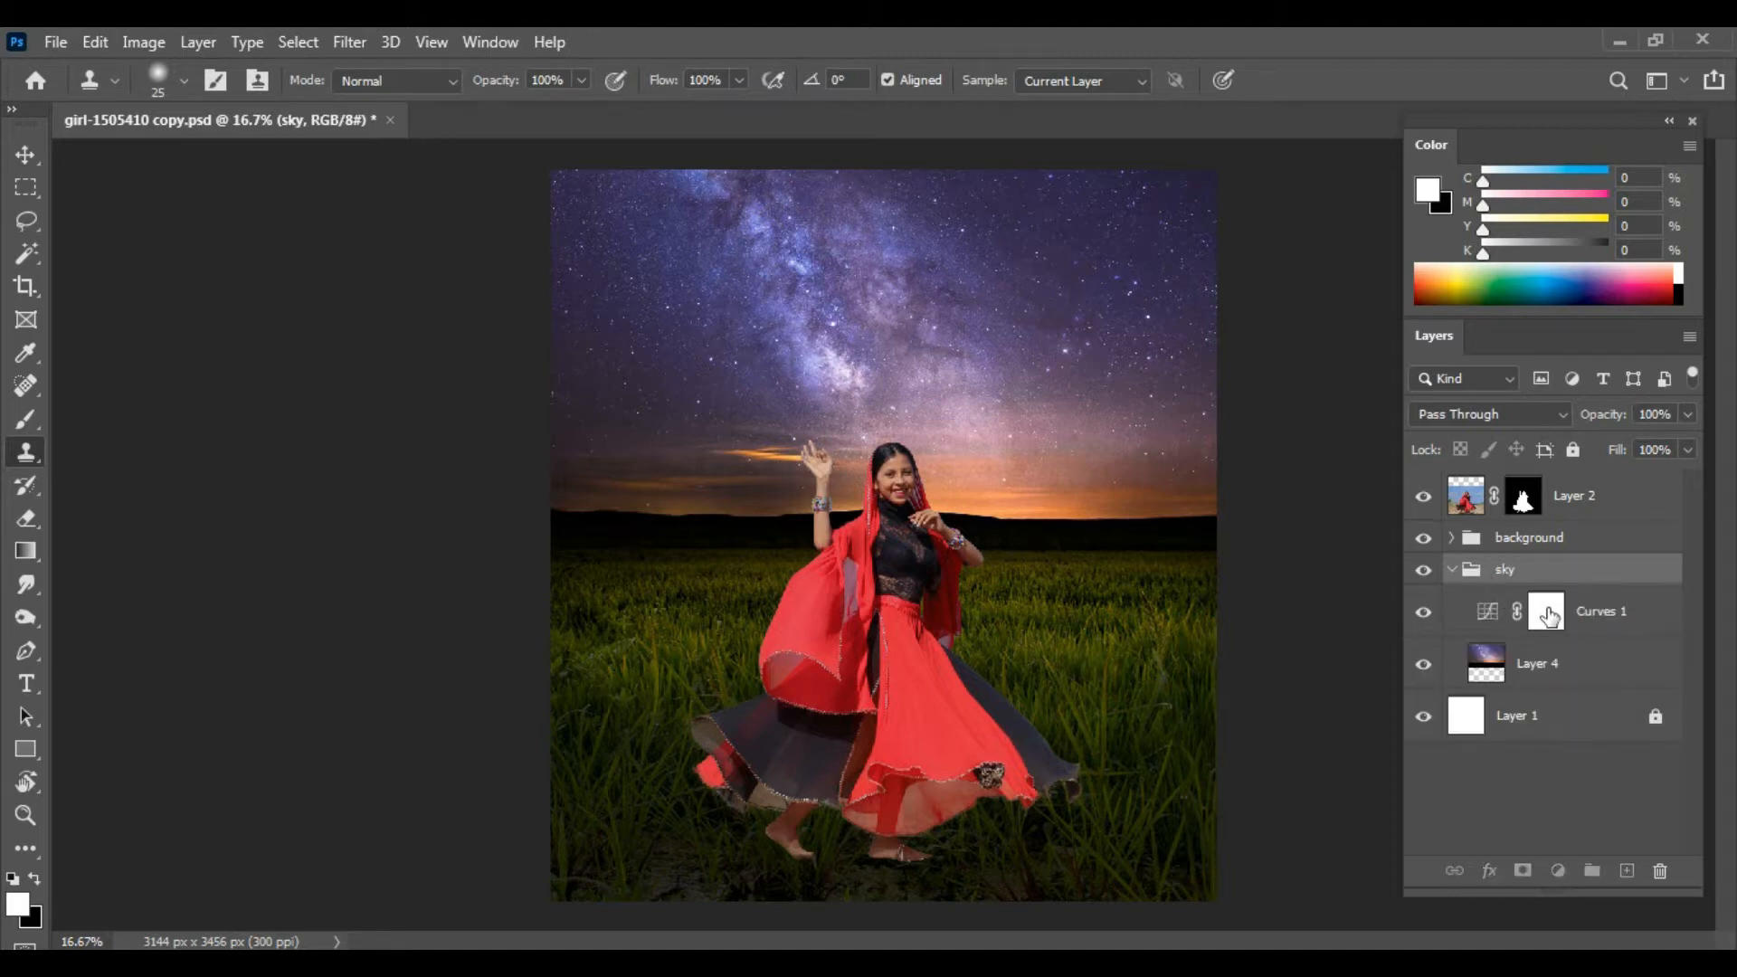
click(1546, 611)
key(x)
key(v)
key(b)
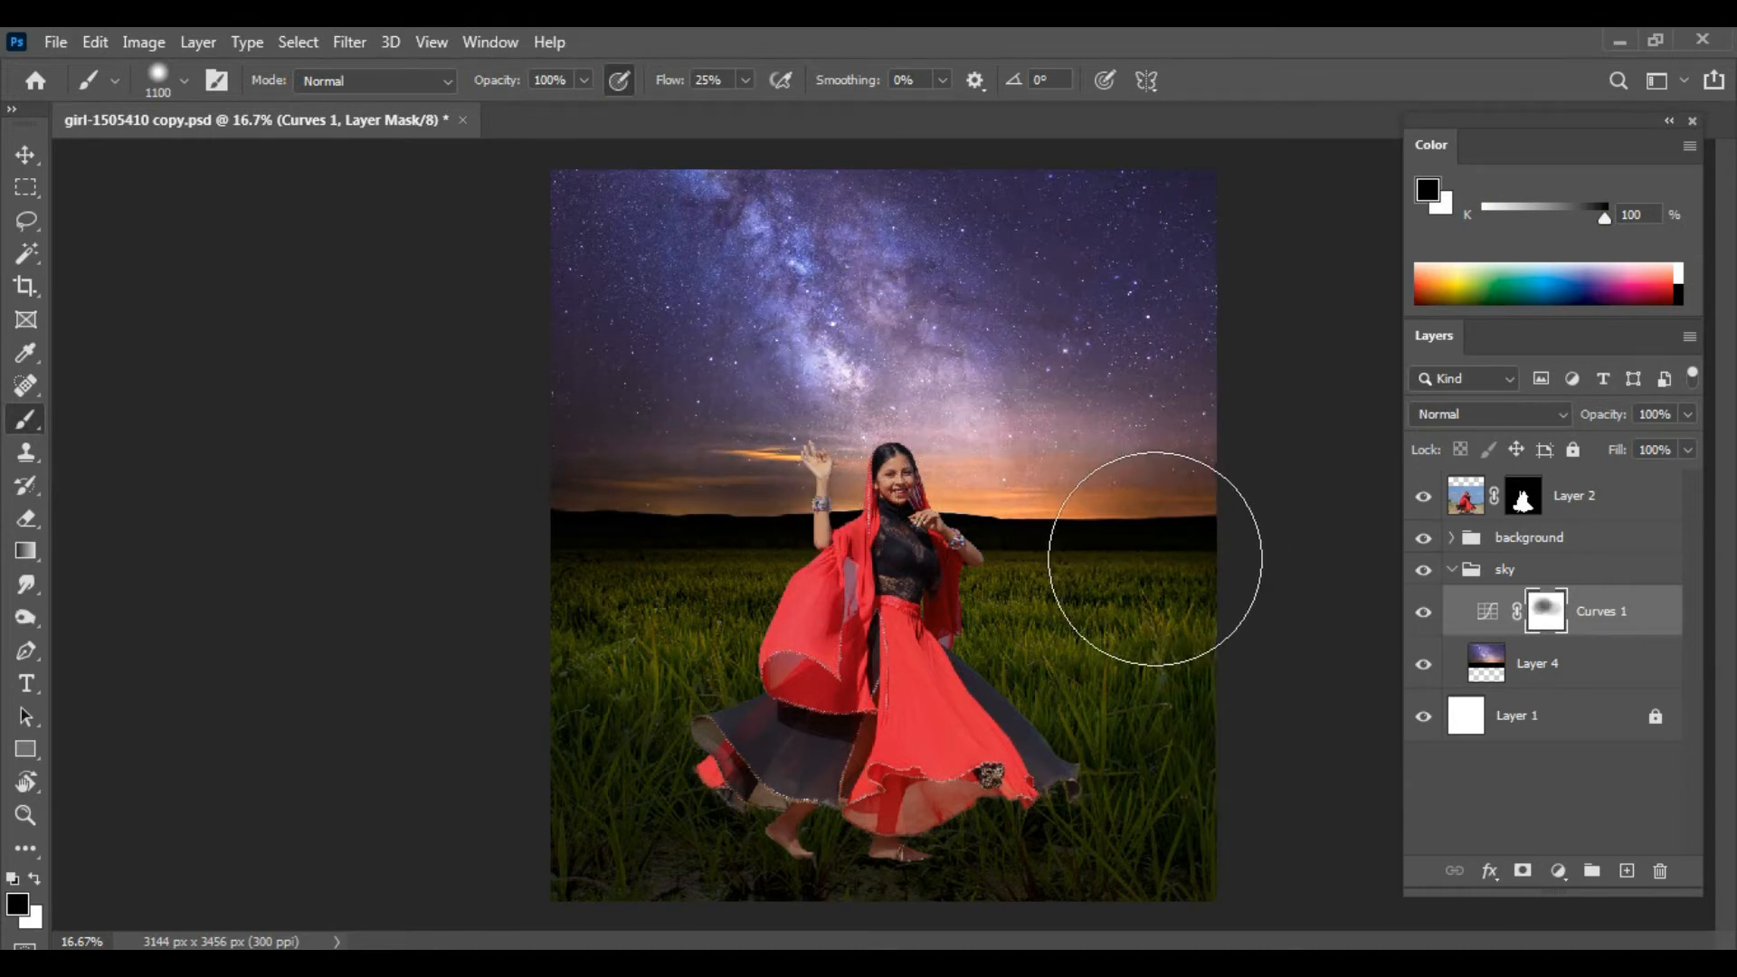
key(v)
drag(1068, 679, 993, 695)
key(ctrl+0)
ctrl+click(901, 541)
drag(908, 546, 943, 627)
scroll(1072, 673, up, 1)
drag(1074, 671, 1079, 742)
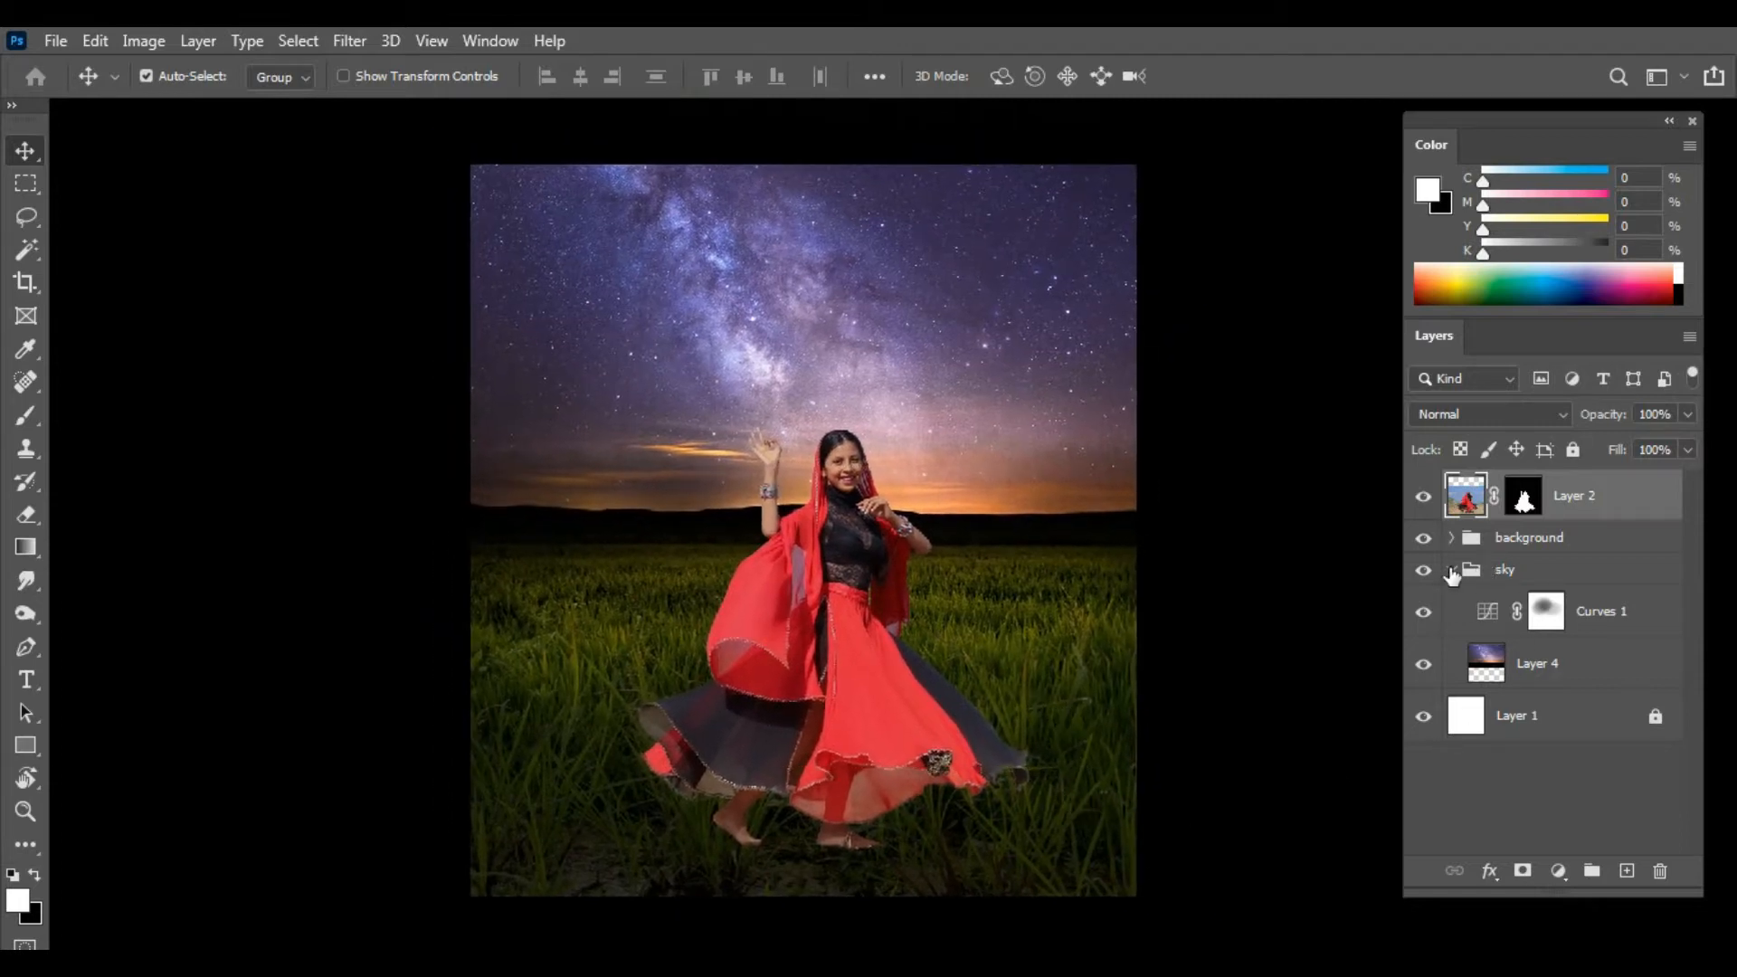
Step: Collapse the sky group and add a Color Balance adjustment above Levels 1 in the background group, shifting the midtones toward blue
click(1452, 570)
click(1451, 537)
click(1597, 579)
click(1557, 872)
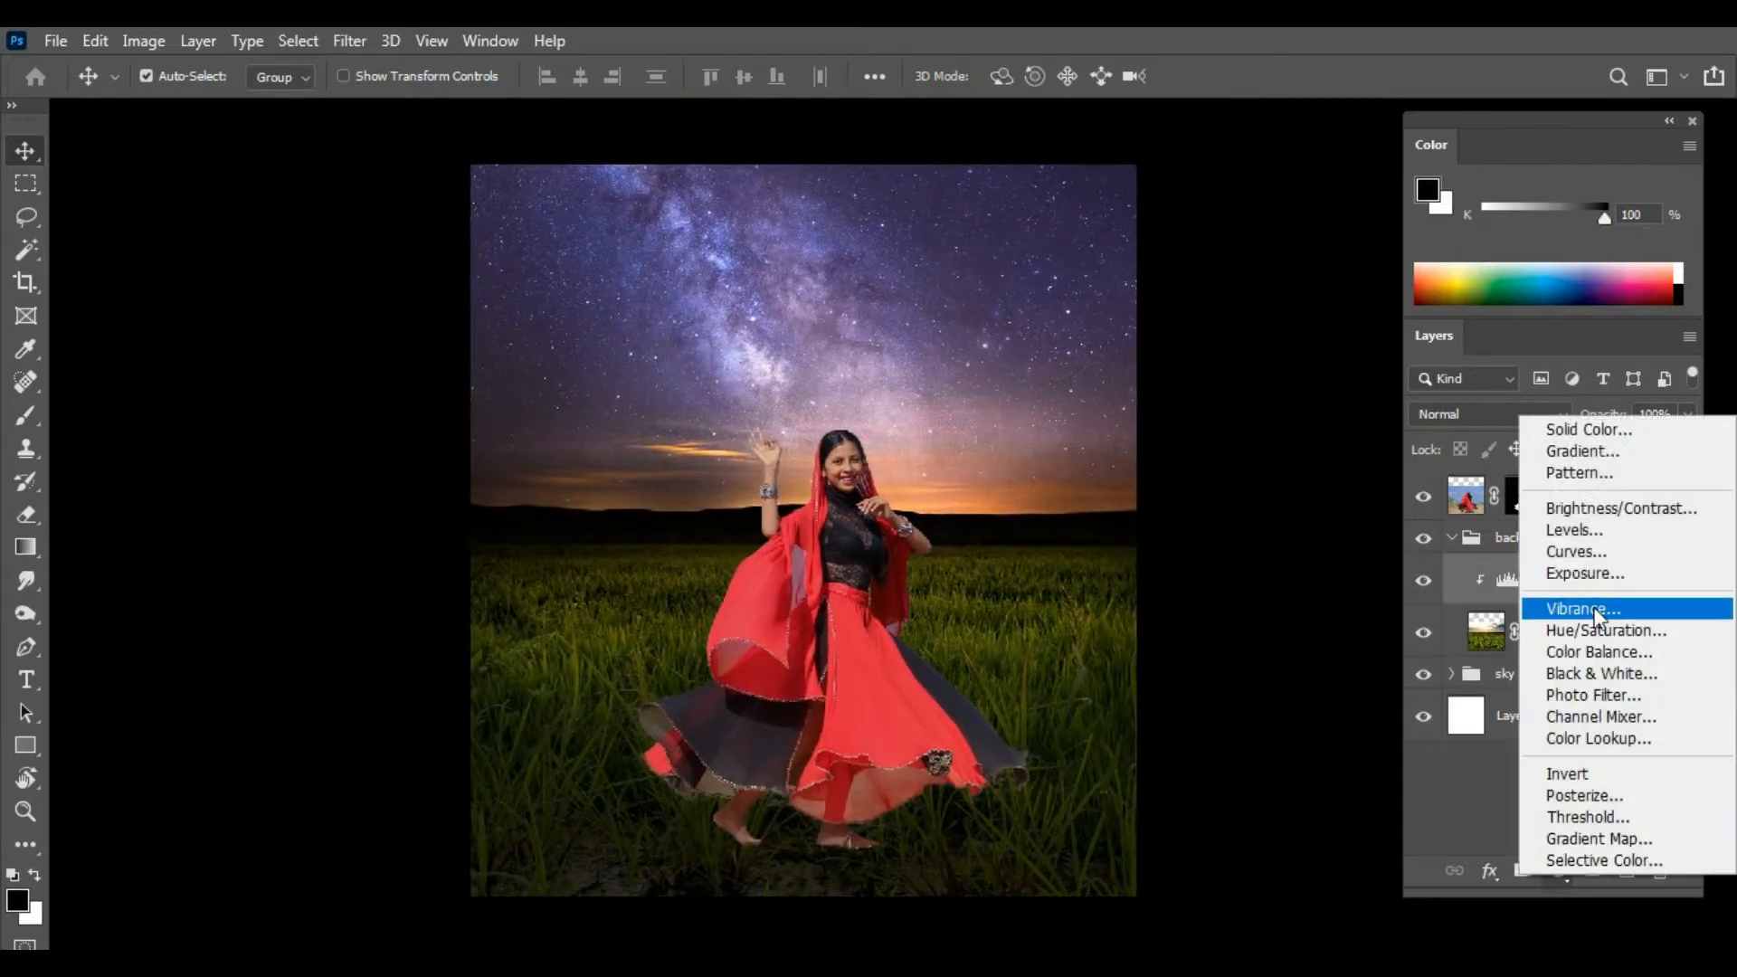
click(1595, 649)
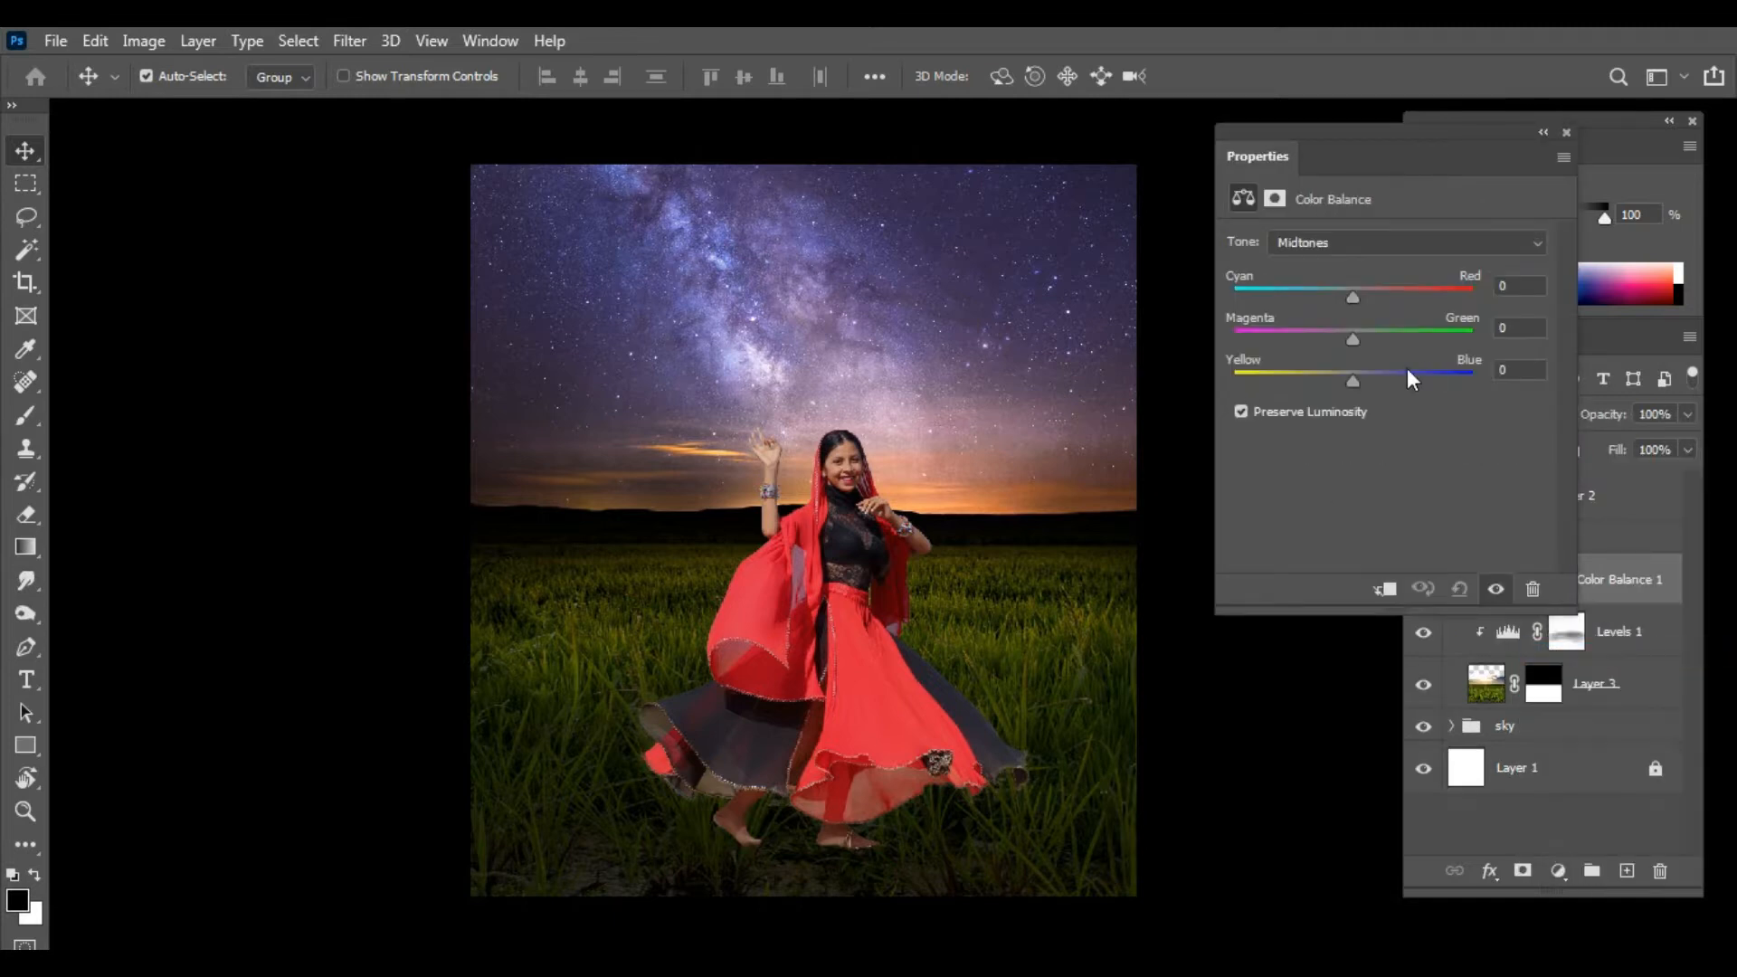
drag(1376, 380, 1391, 382)
drag(1357, 296, 1355, 337)
click(1566, 132)
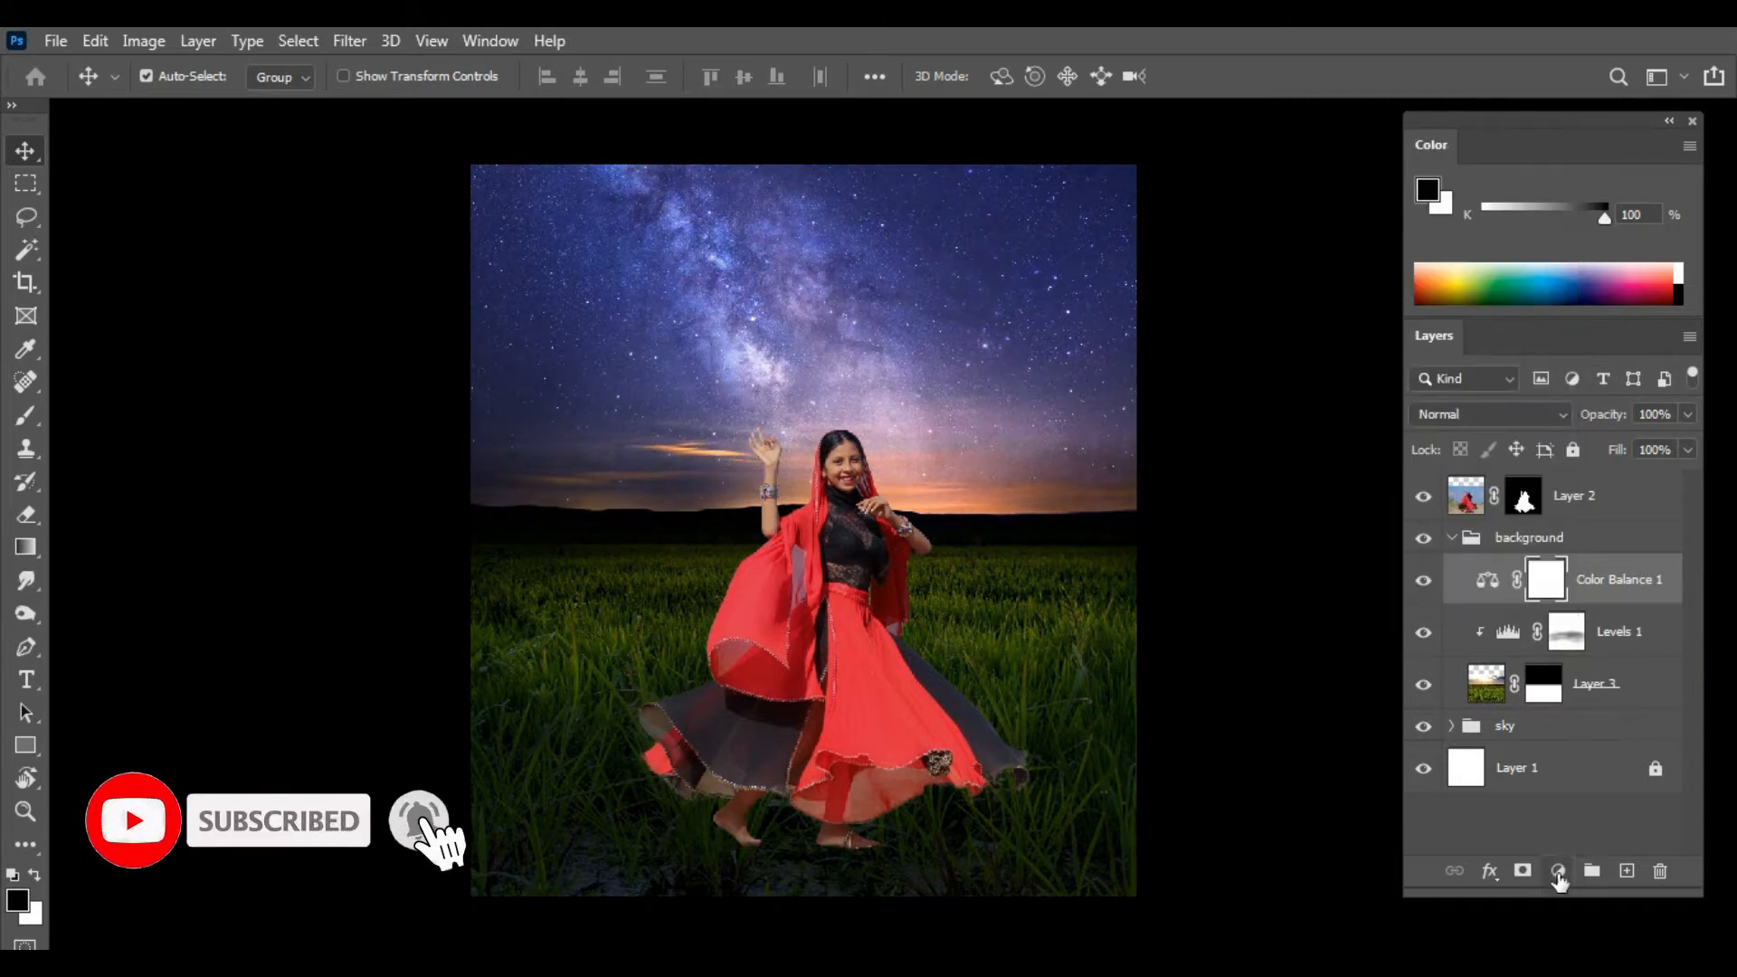
Step: Add a Hue/Saturation adjustment above Color Balance 1 with saturation at -18
click(1558, 870)
click(1583, 619)
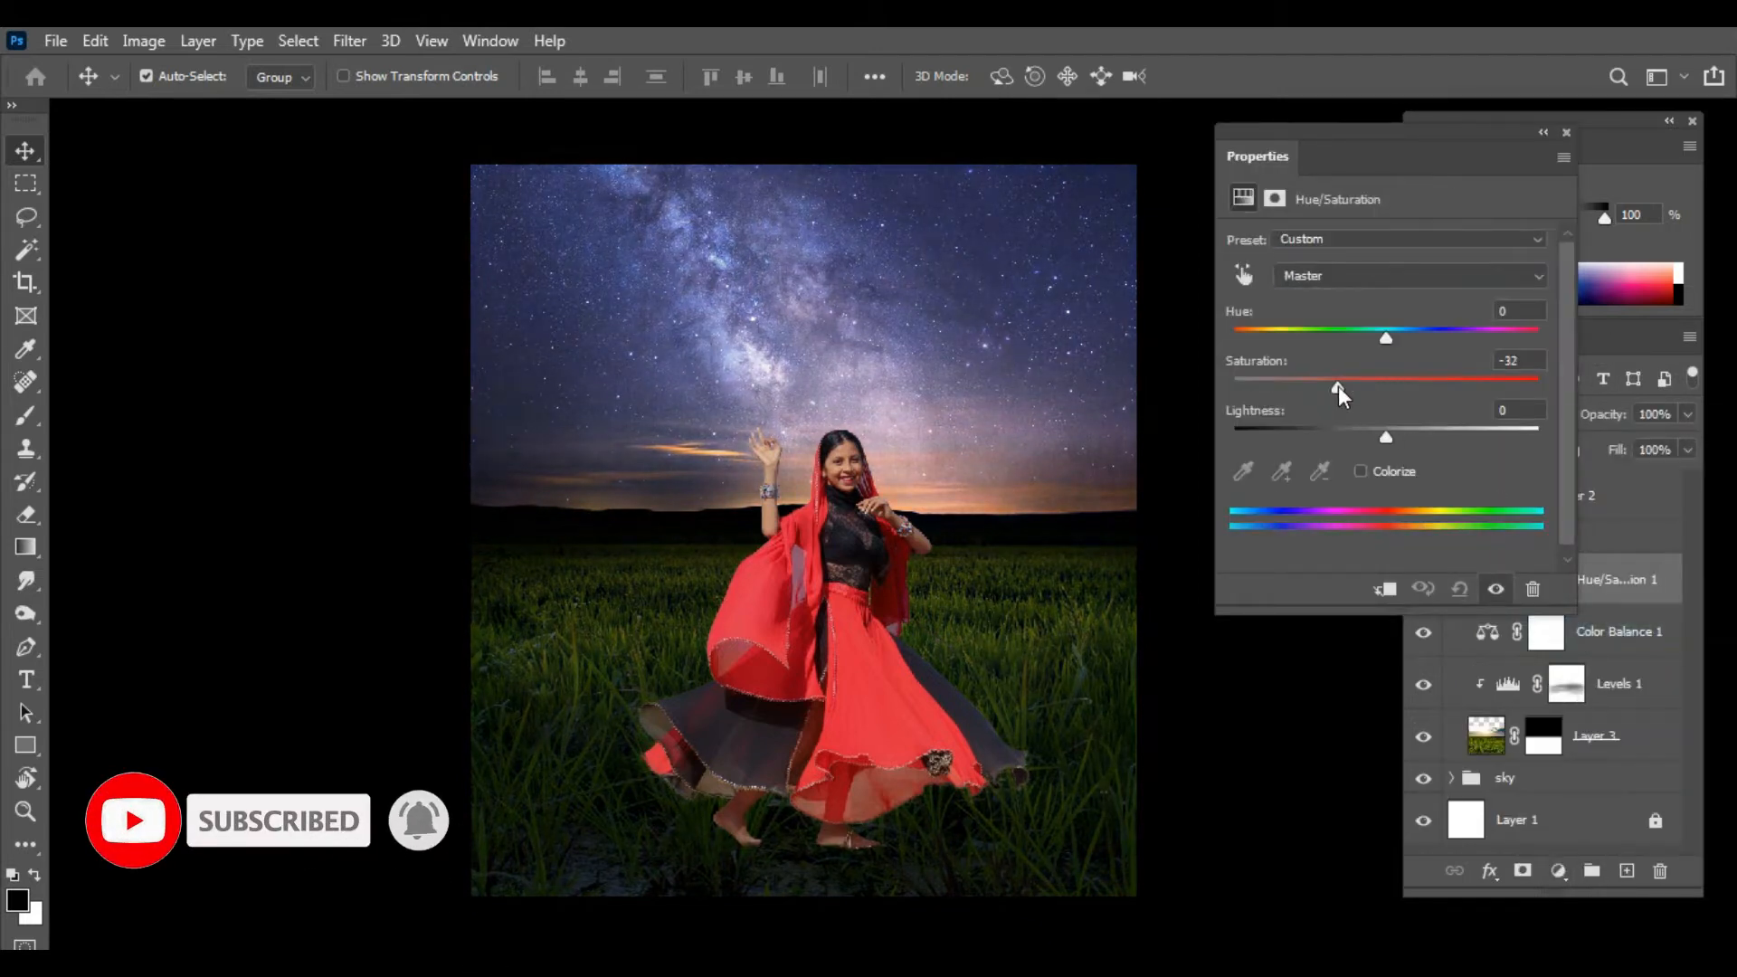
drag(1340, 382, 1359, 381)
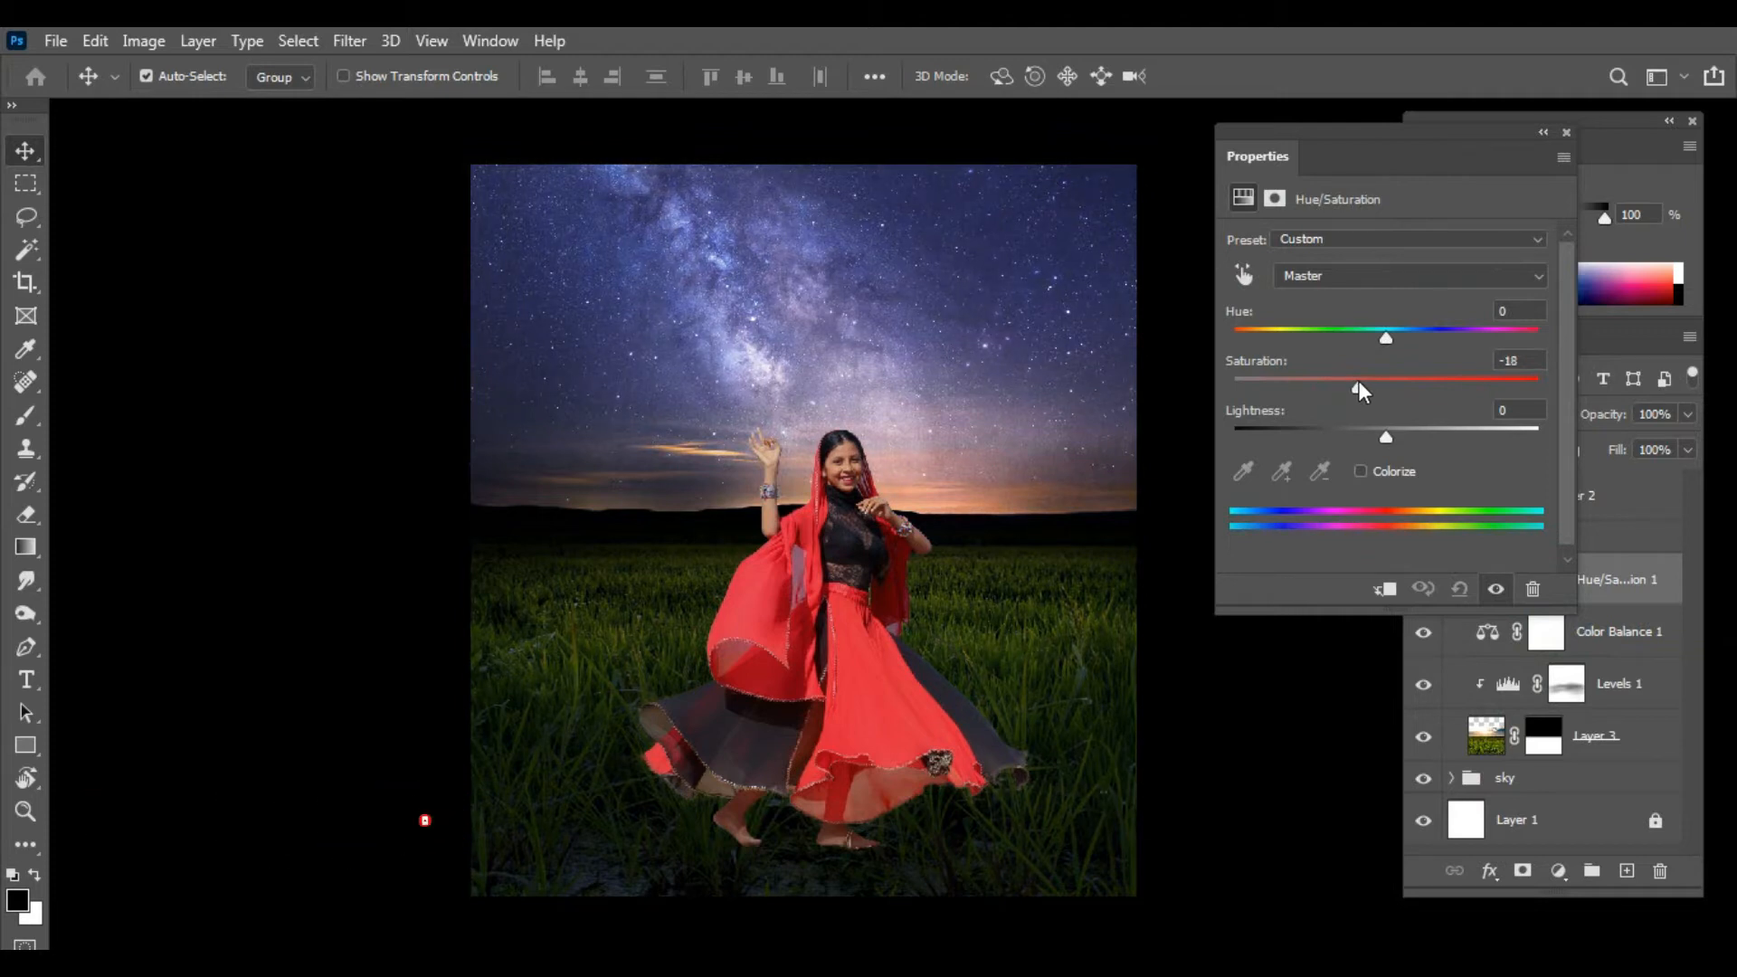
click(1566, 132)
Step: Target Layer 2's mask and choose a tall grass clump brush from Grass Photoshop Brushes 2, sized to 700 px
drag(921, 689, 921, 668)
drag(880, 693, 866, 681)
ctrl+click(876, 778)
ctrl+click(876, 778)
drag(874, 793, 946, 715)
mouse_move(896, 638)
mouse_down()
mouse_move(881, 730)
mouse_move(898, 661)
mouse_up()
key(ctrl+0)
ctrl+click(819, 769)
click(1524, 495)
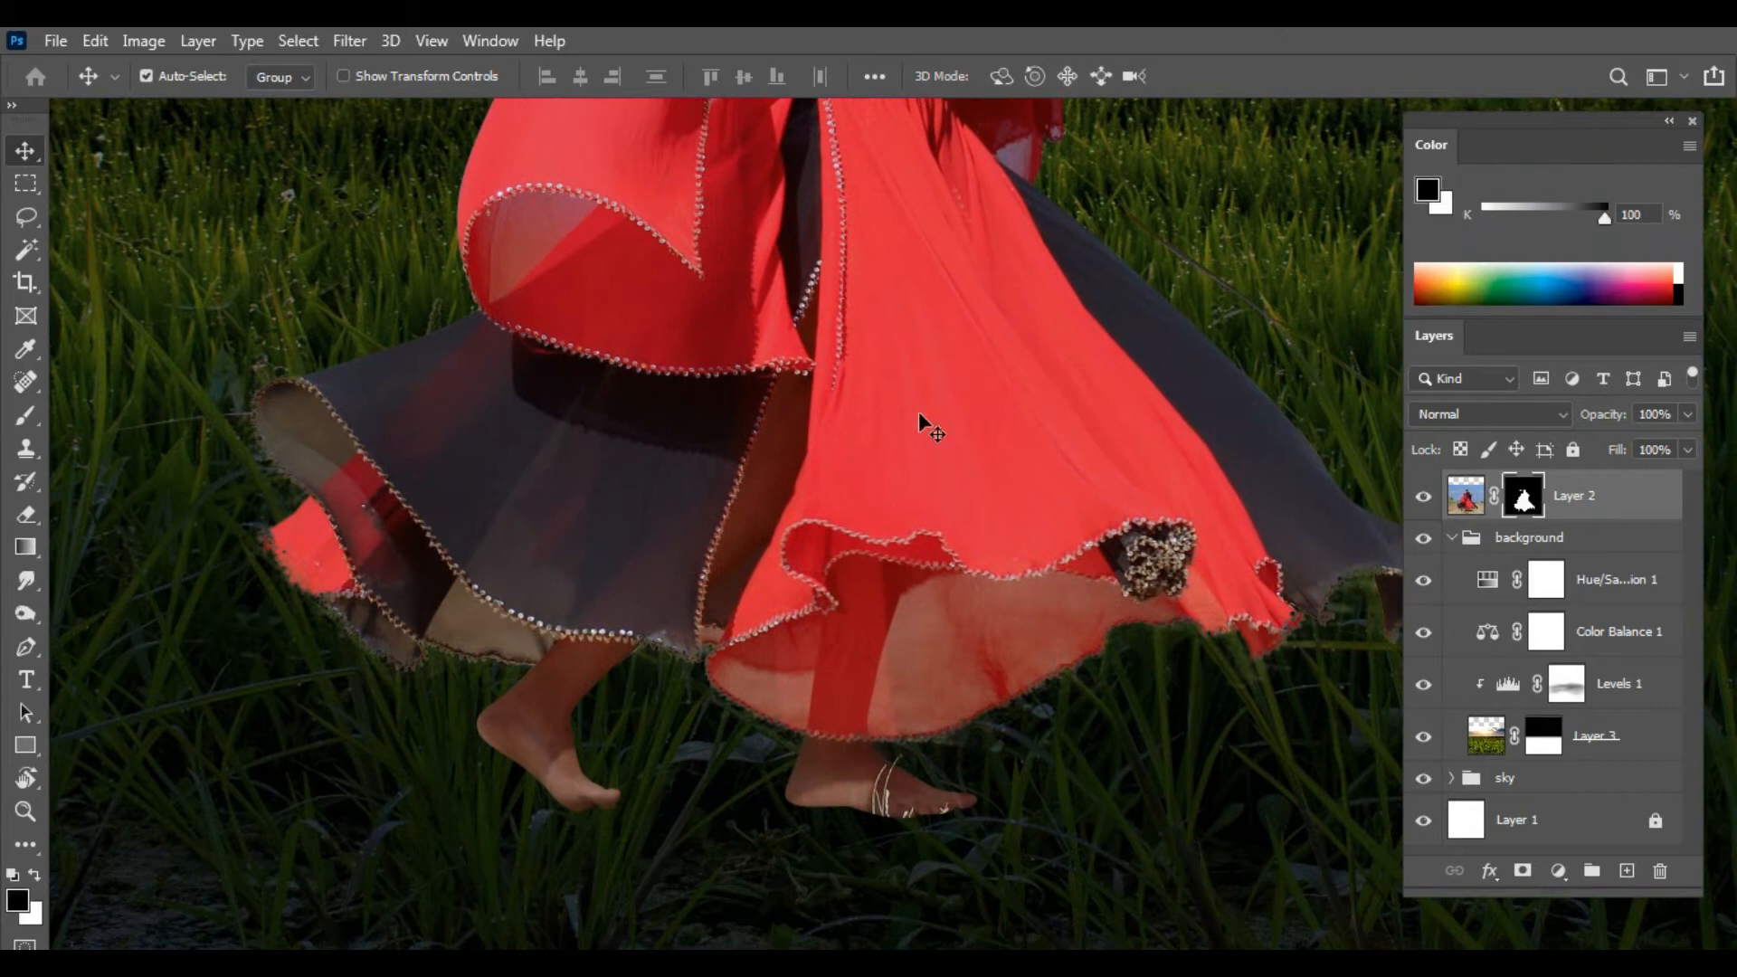
key(b)
right_click(966, 461)
scroll(1141, 849, down, 1)
scroll(1141, 850, down, 10)
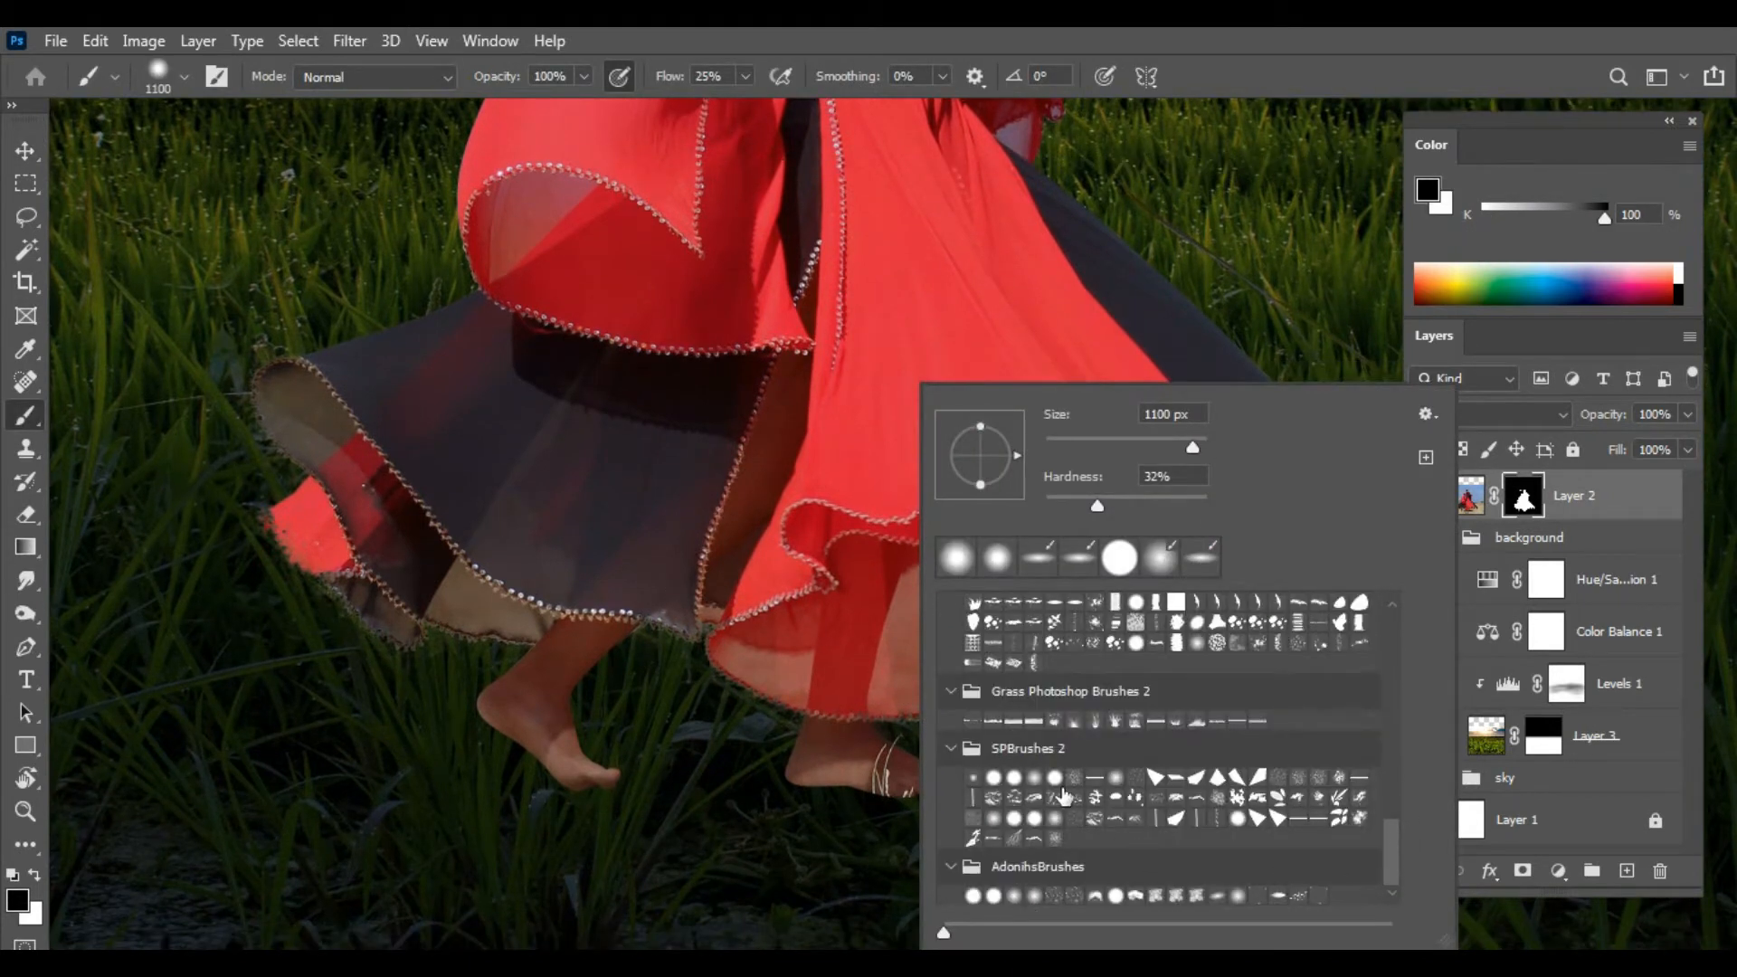
click(1095, 722)
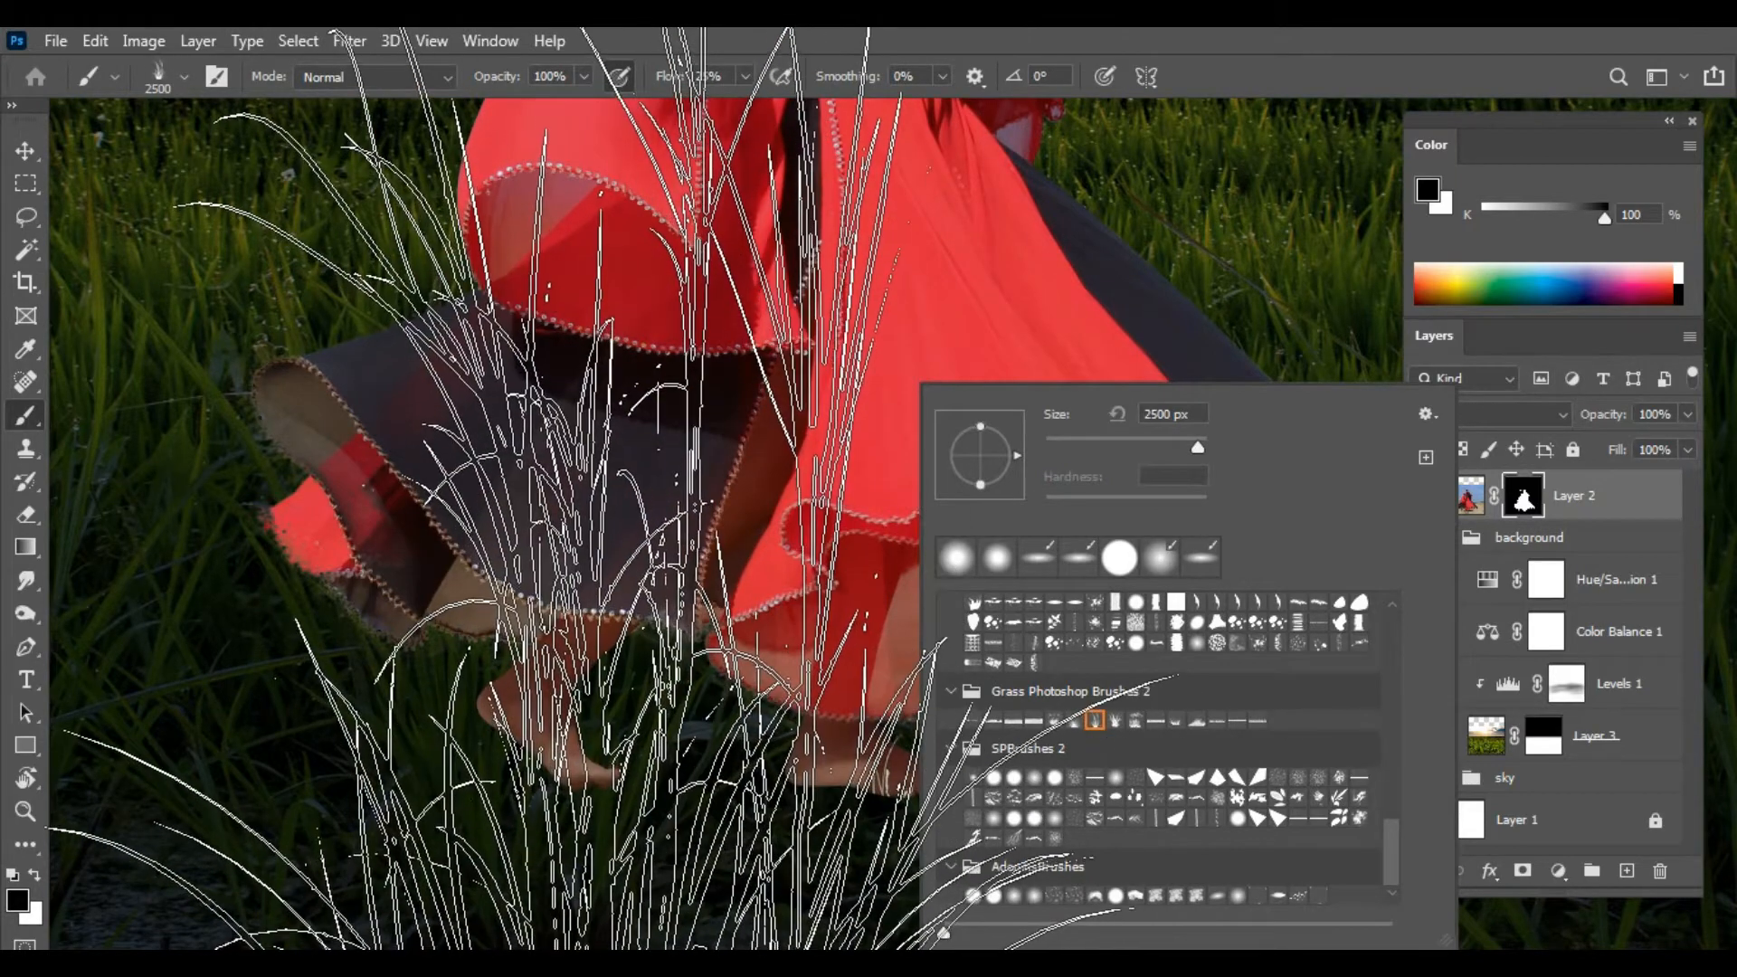
click(561, 498)
key(bracketleft)
key(bracketleft)
key(bracketleft)
key(bracketleft)
key(bracketleft)
key(bracketleft)
key(bracketleft)
key(bracketleft)
key(bracketleft)
key(bracketleft)
key(bracketleft)
key(bracketleft)
key(bracketleft)
key(bracketleft)
key(bracketleft)
key(bracketleft)
key(bracketleft)
key(bracketleft)
key(bracketleft)
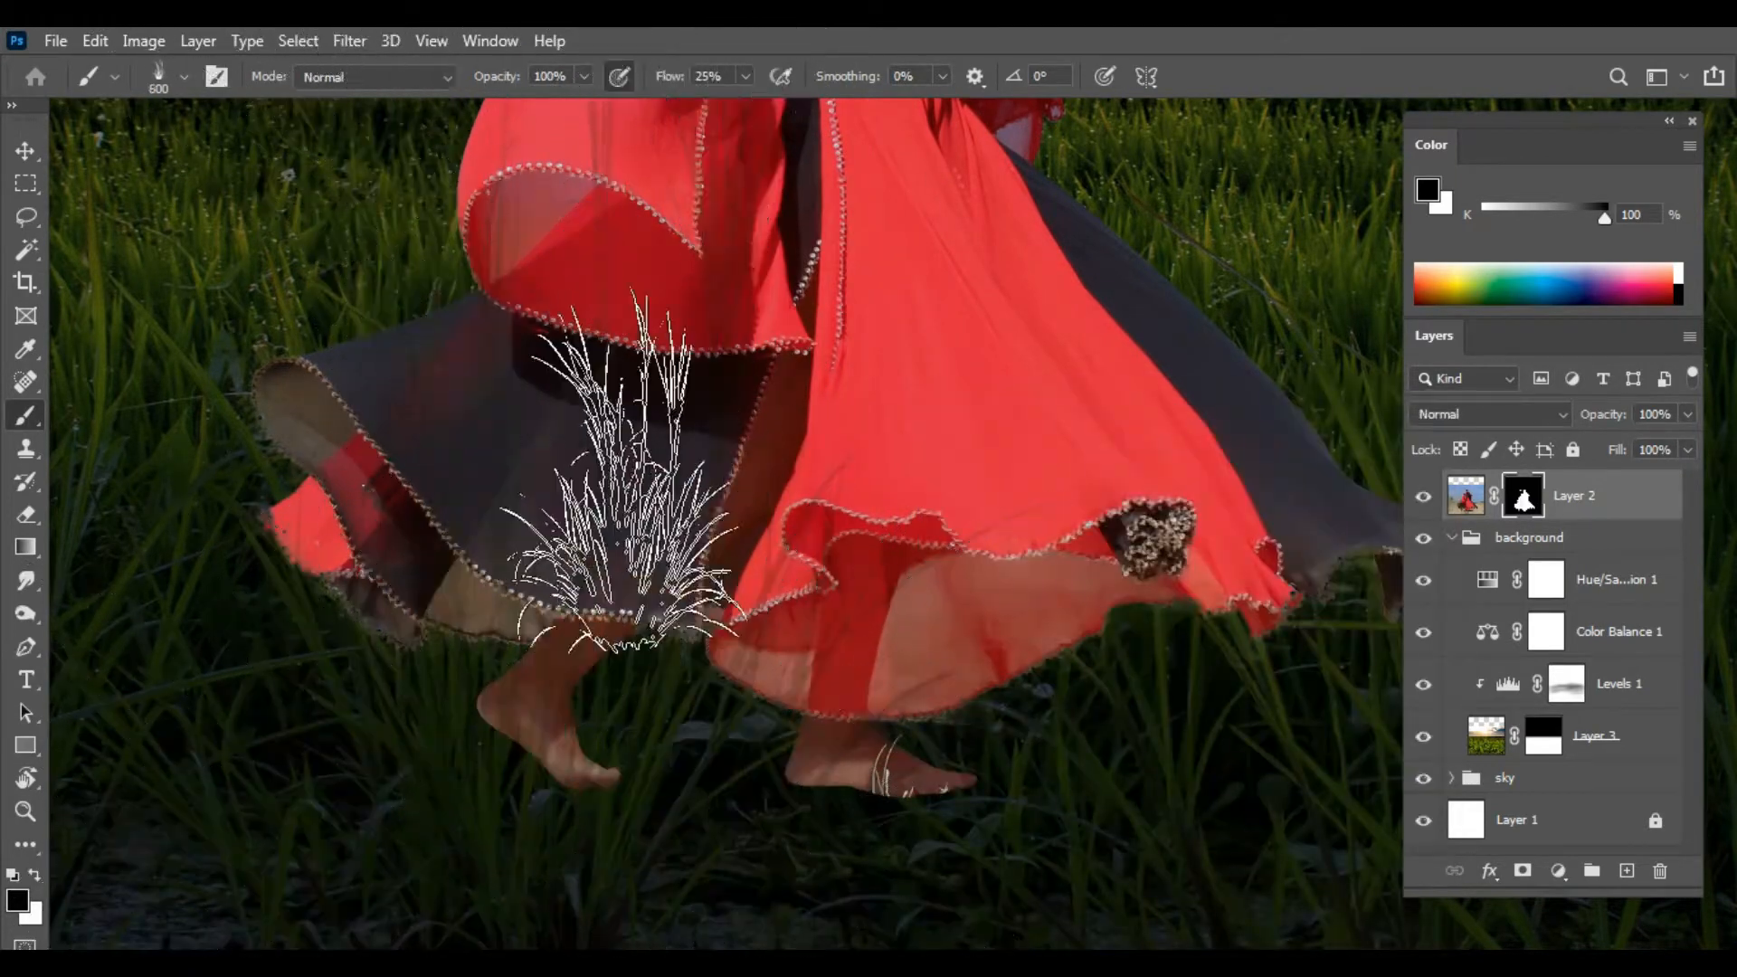
key(bracketright)
Step: Set the brush to 100% flow without pressure-controlled opacity, and stamp 900 px grass clumps over the dancer's back foot and dark skirt hem
click(745, 76)
drag(742, 105, 833, 105)
click(638, 89)
scroll(814, 779, down, 1)
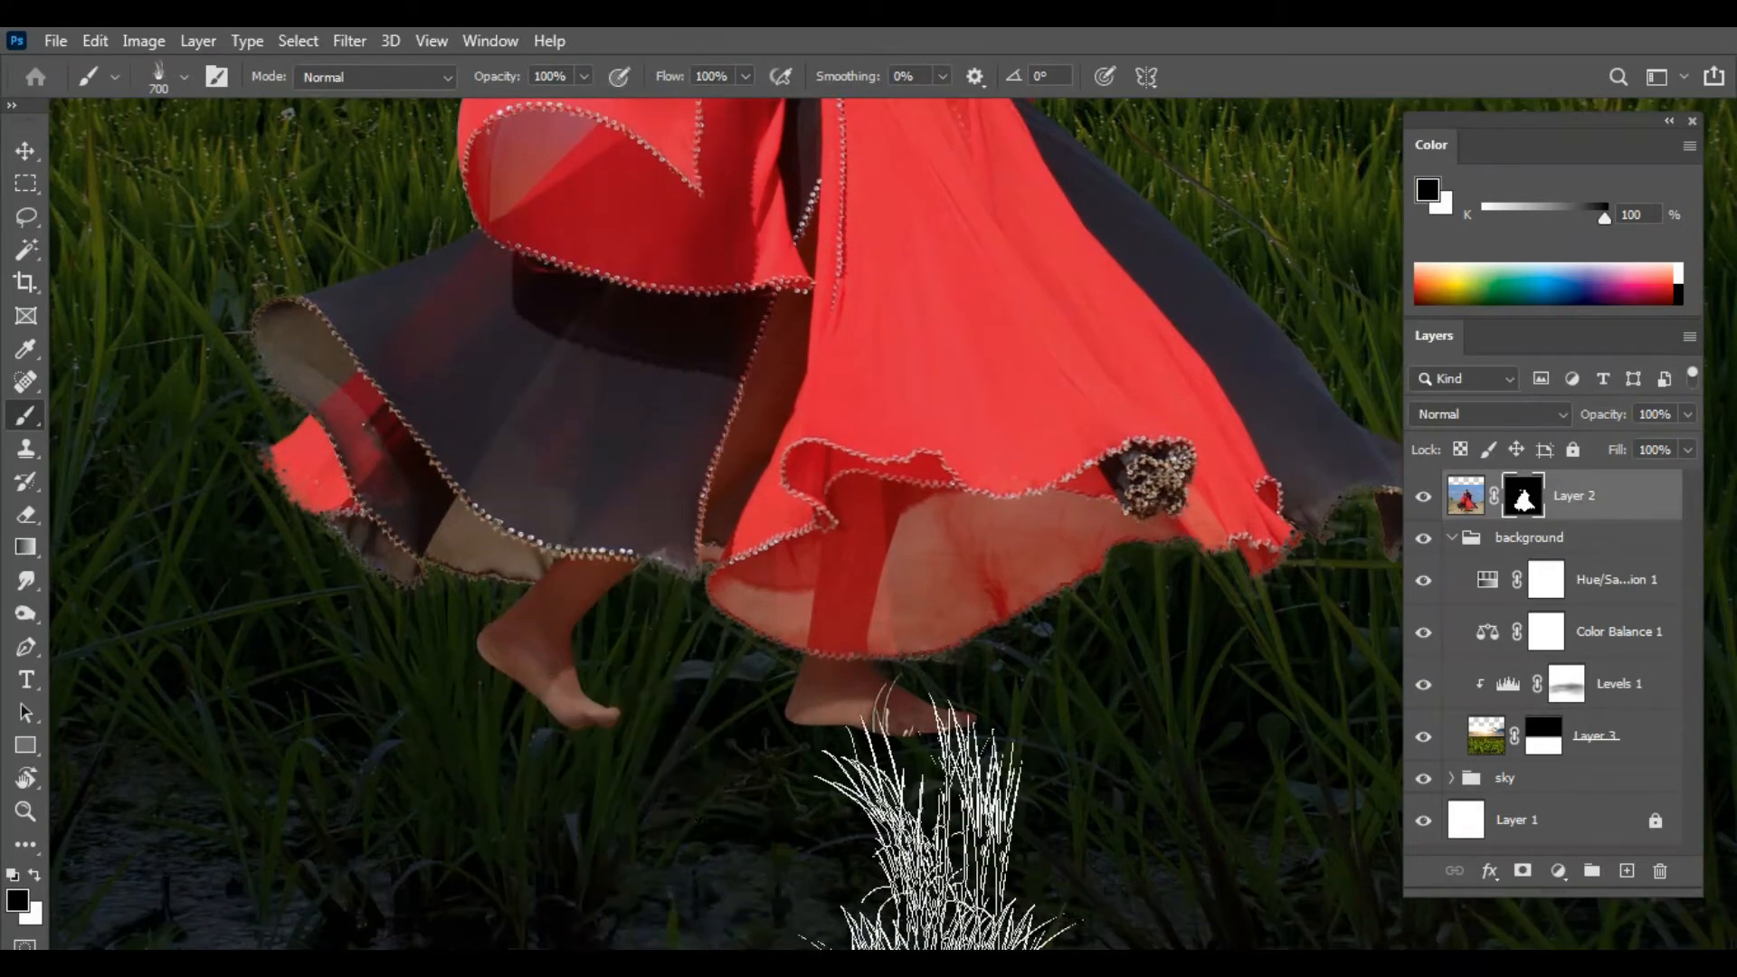
key(bracketright)
key(bracketright)
click(457, 567)
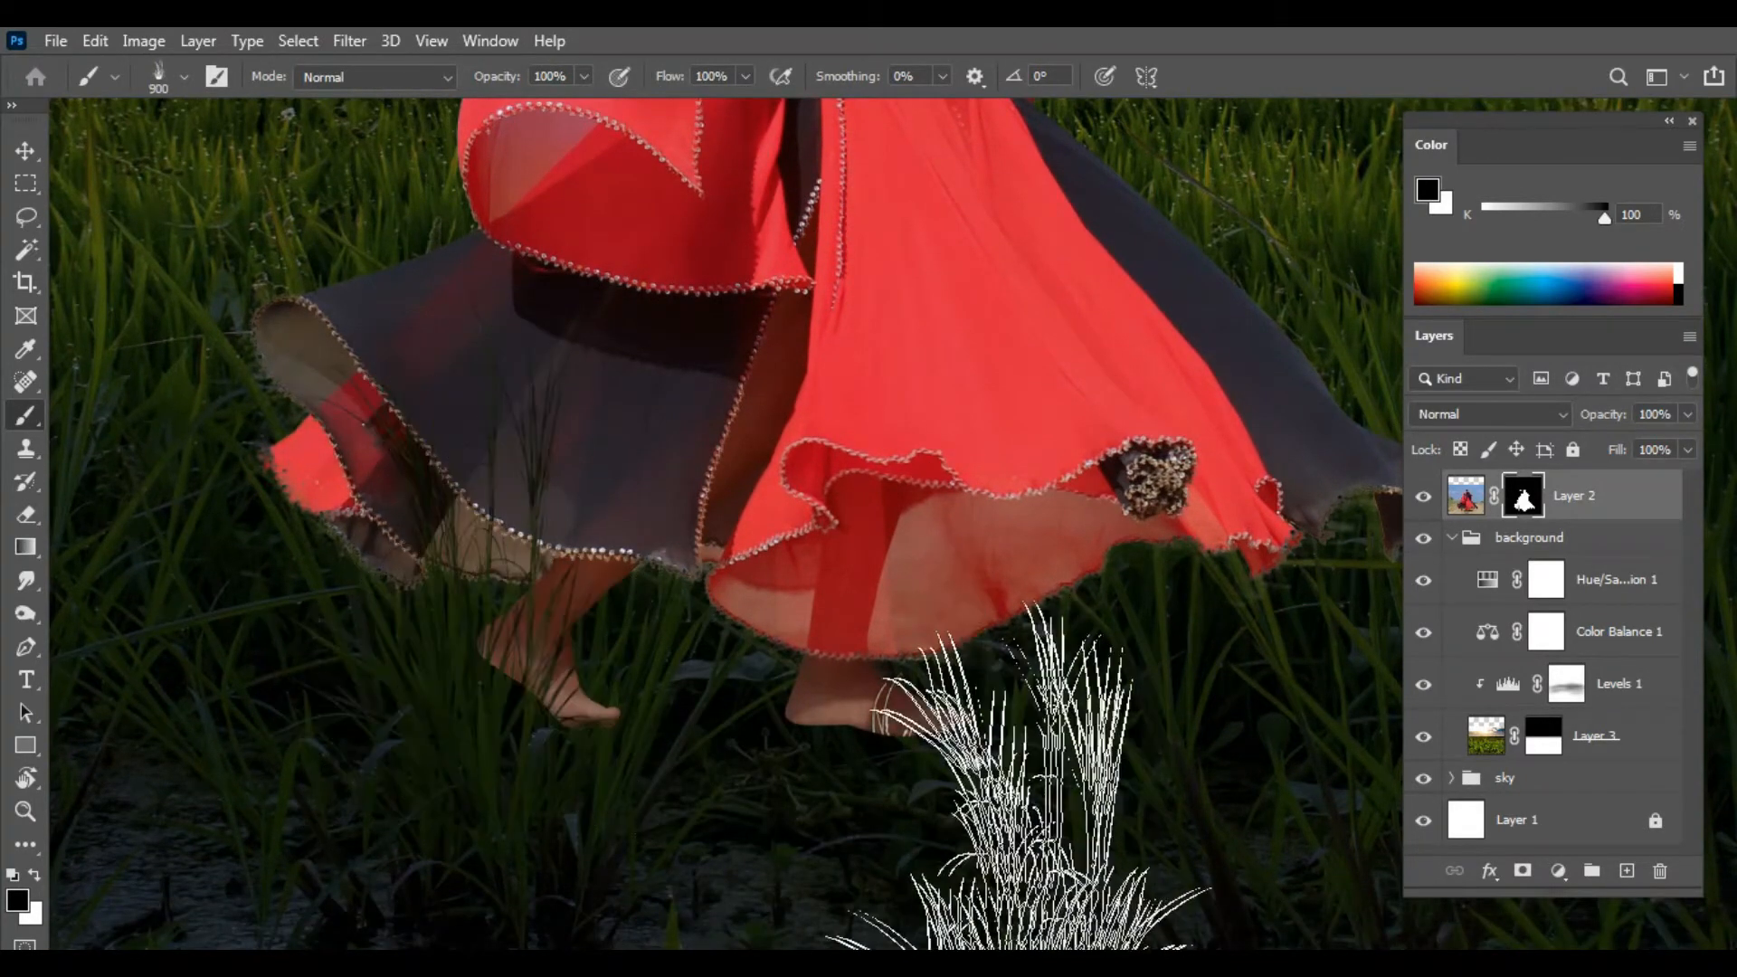
key(ctrl+minus)
ctrl+click(678, 594)
click(662, 607)
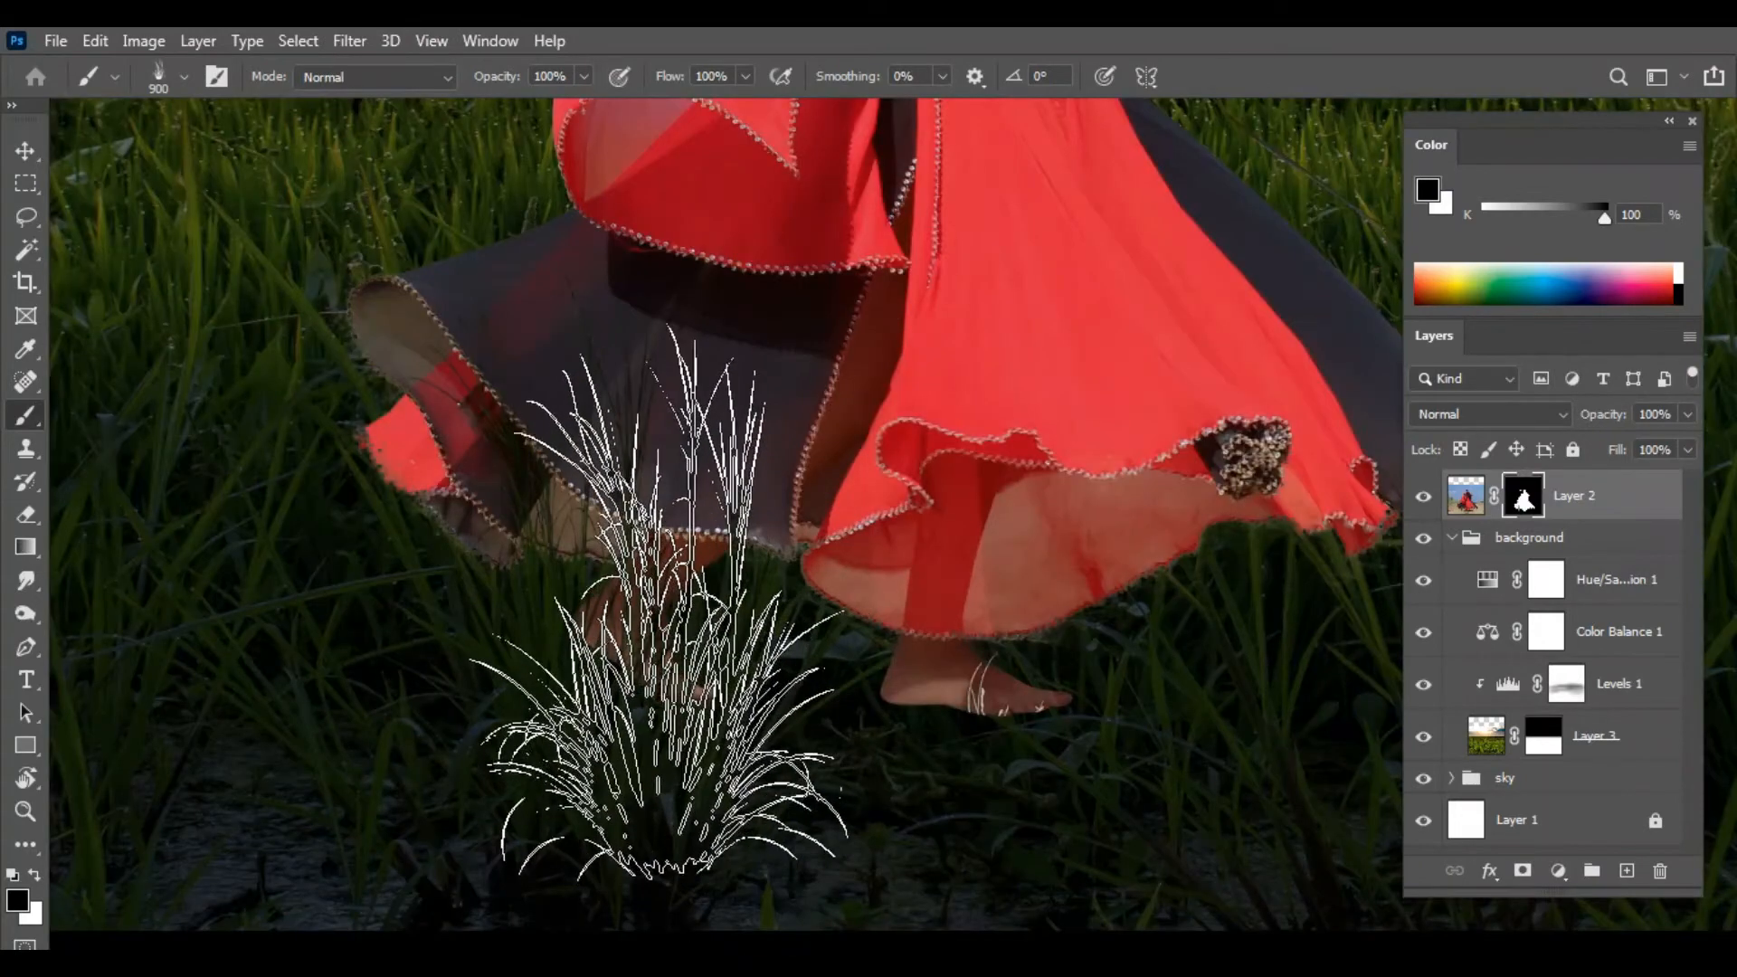
Step: Stamp an 1100 px grass clump on Layer 2's mask over the trailing skirt end farthest from the back foot, undoing a misplaced stamp
scroll(815, 688, right, 5)
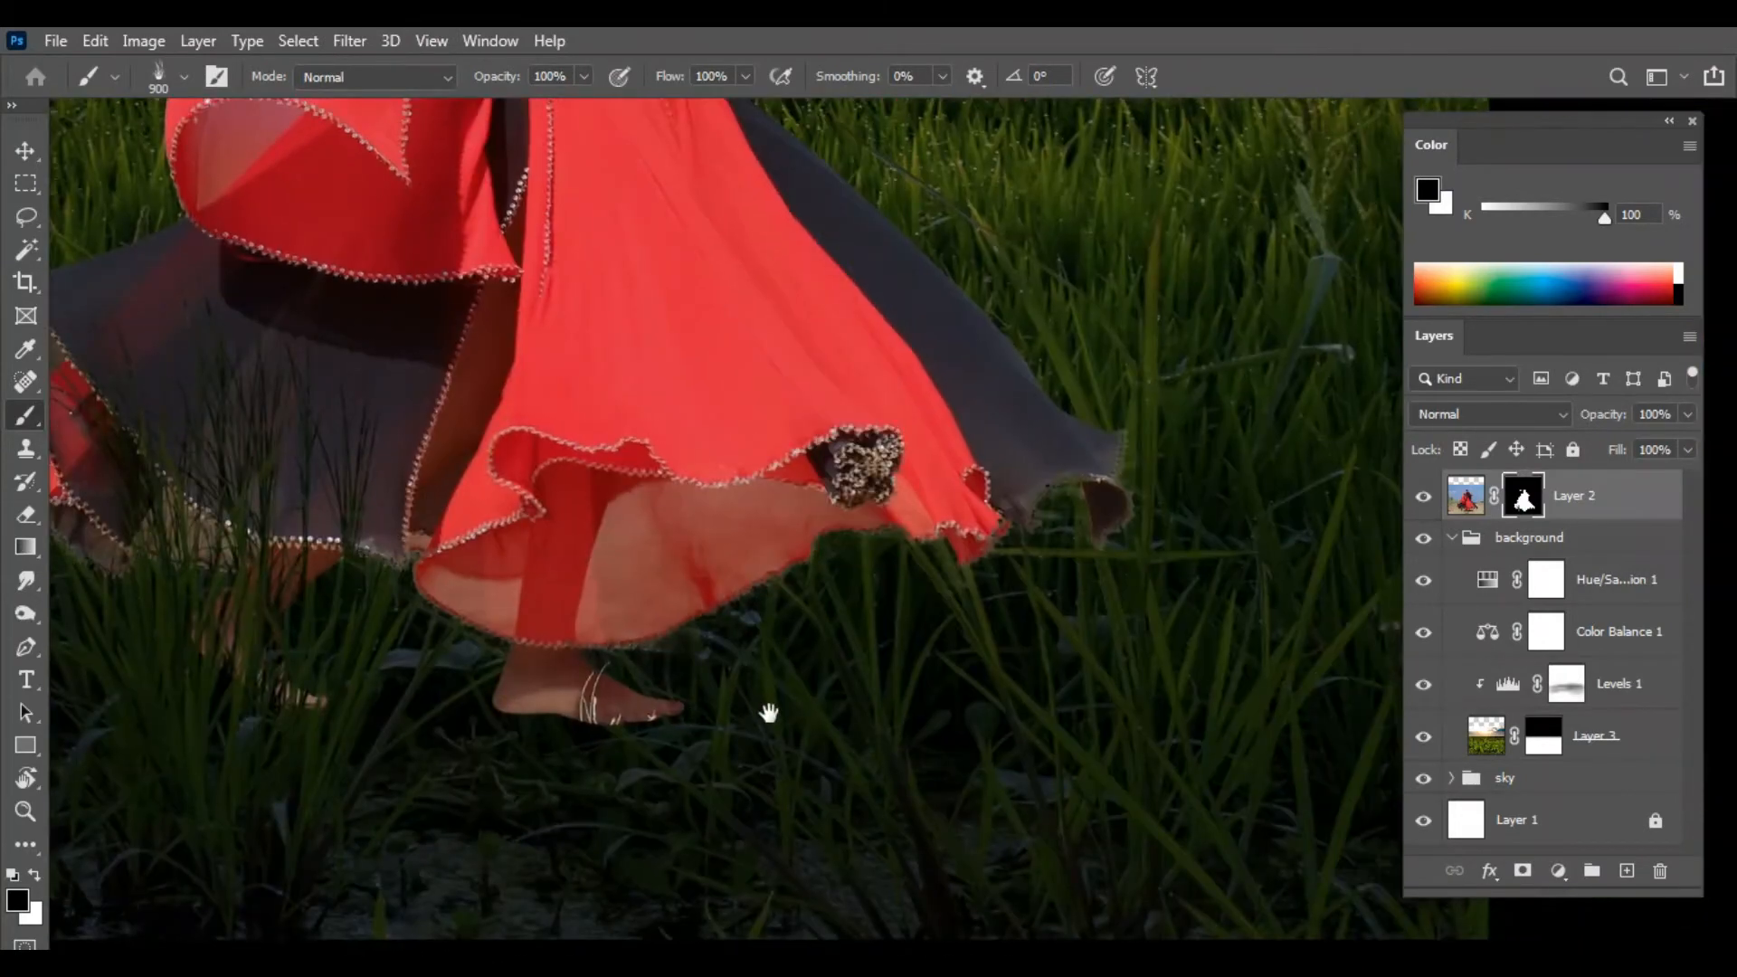
key(bracketright)
key(bracketright)
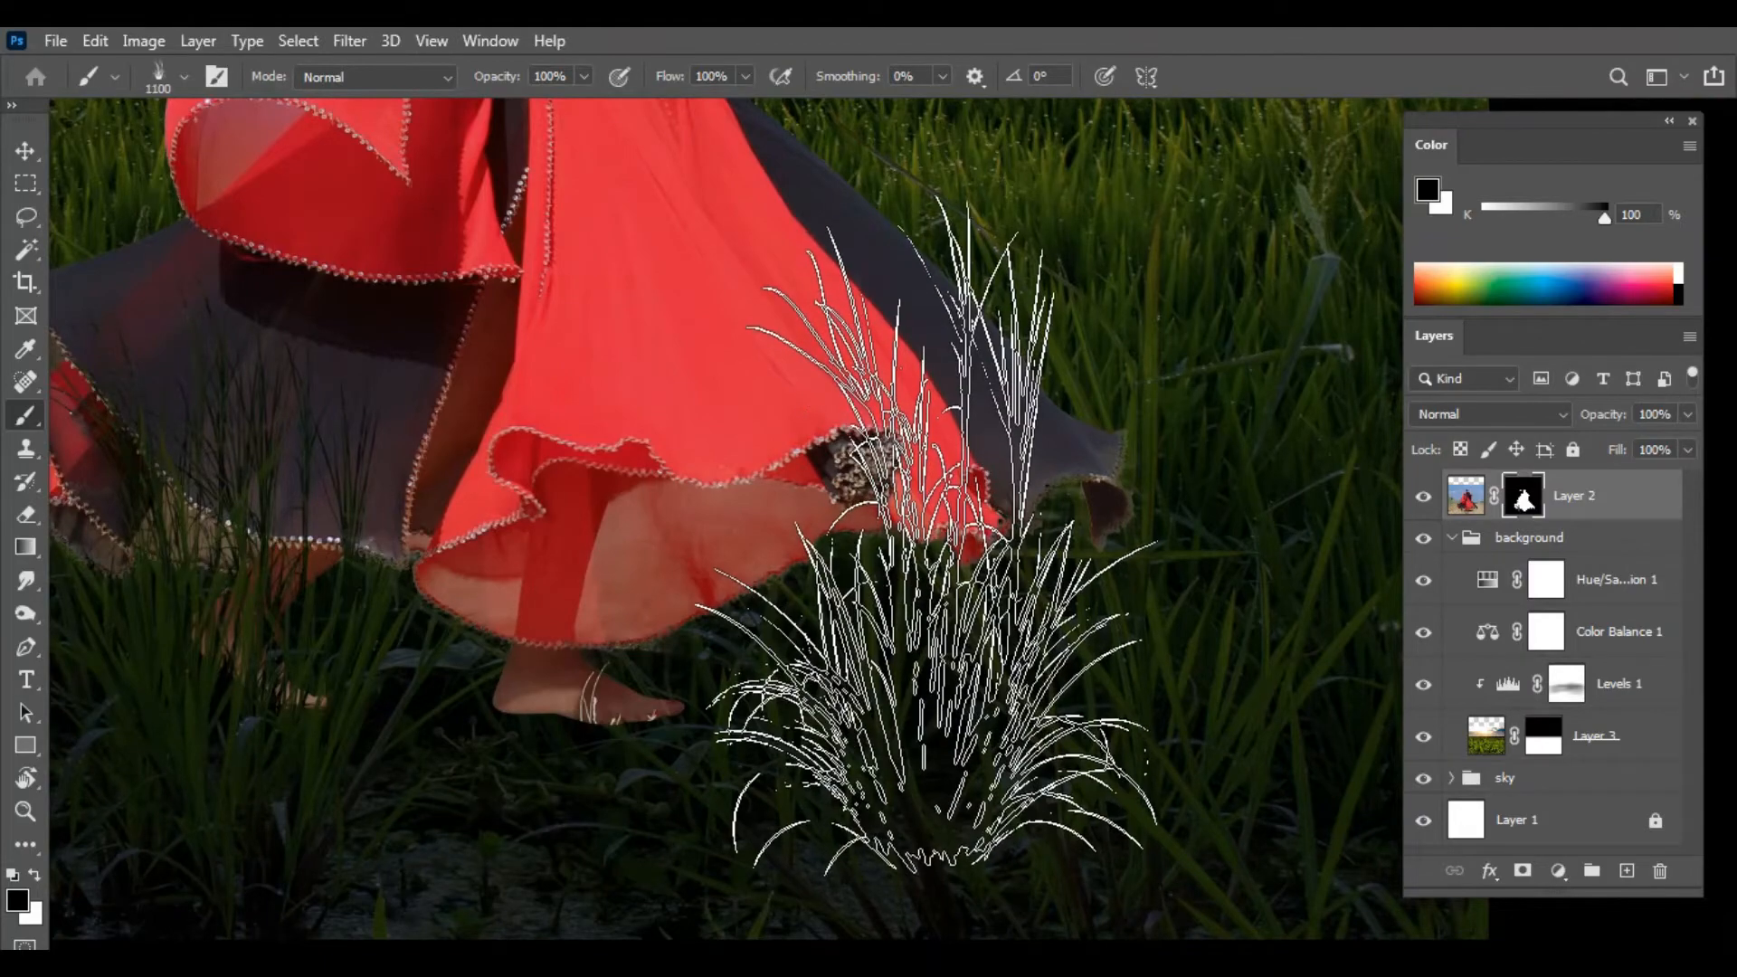
right_click(833, 426)
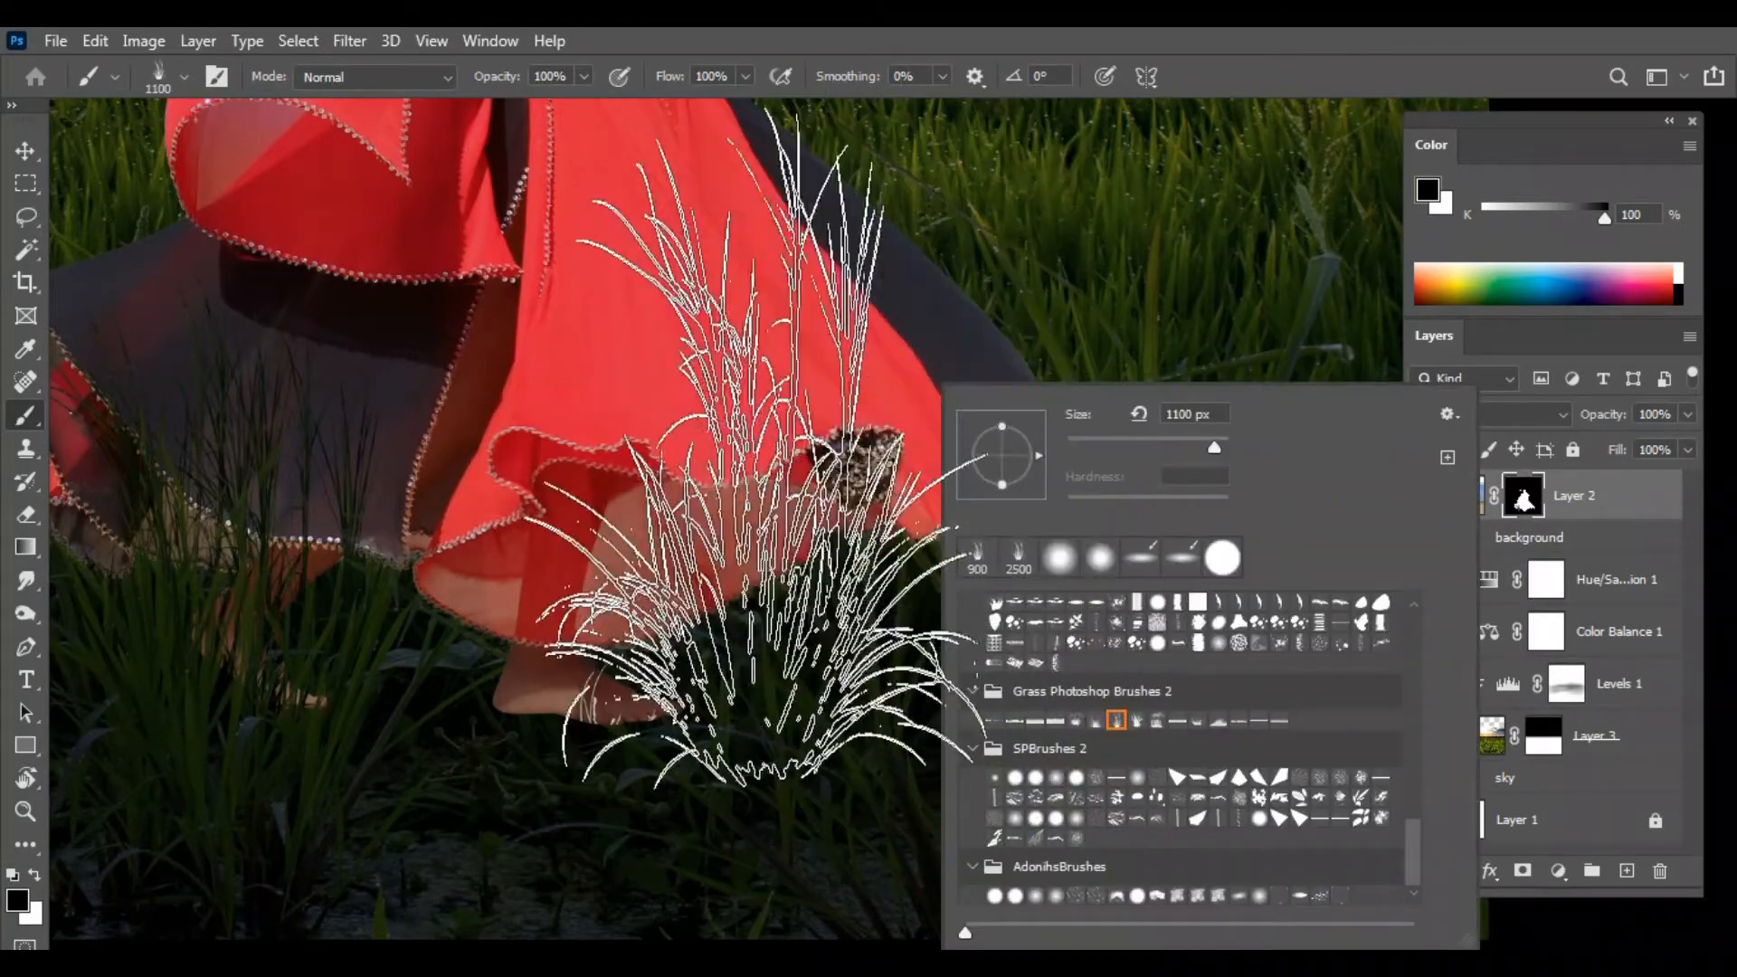
click(776, 419)
key(ctrl+z)
click(1022, 385)
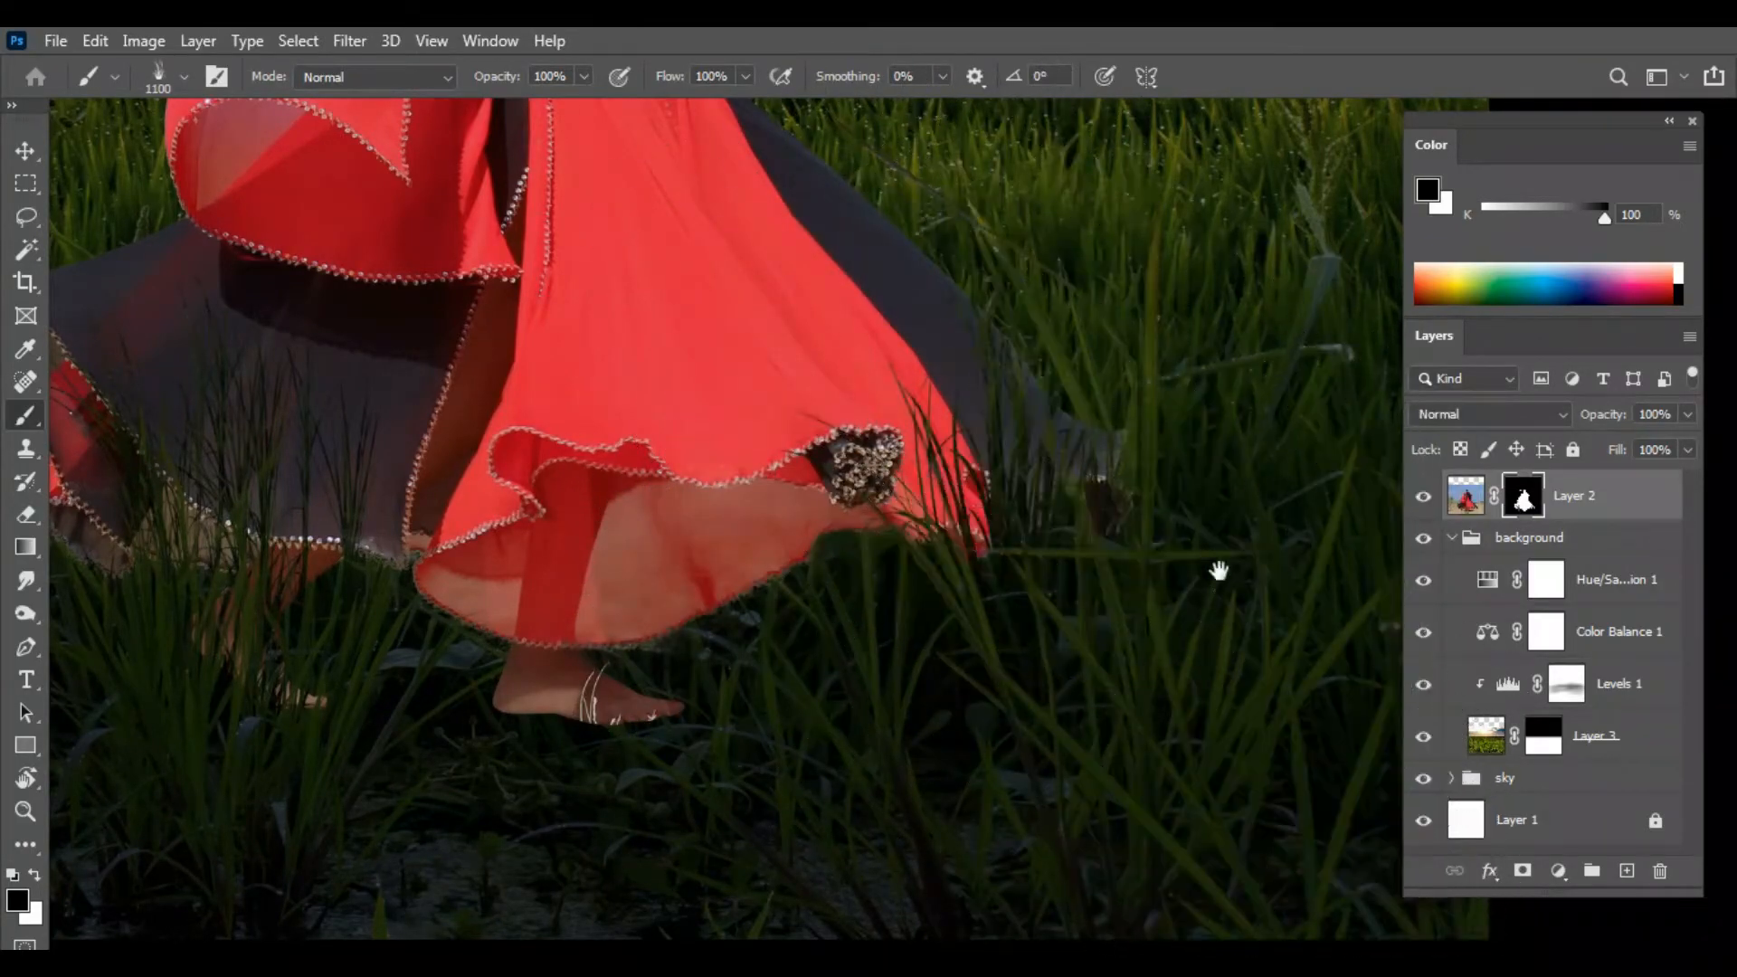
Step: Try stamping an 1100 px grass clump over the front hem of the red skirt on Layer 2's mask
drag(1241, 616, 1224, 691)
drag(1125, 628, 1197, 609)
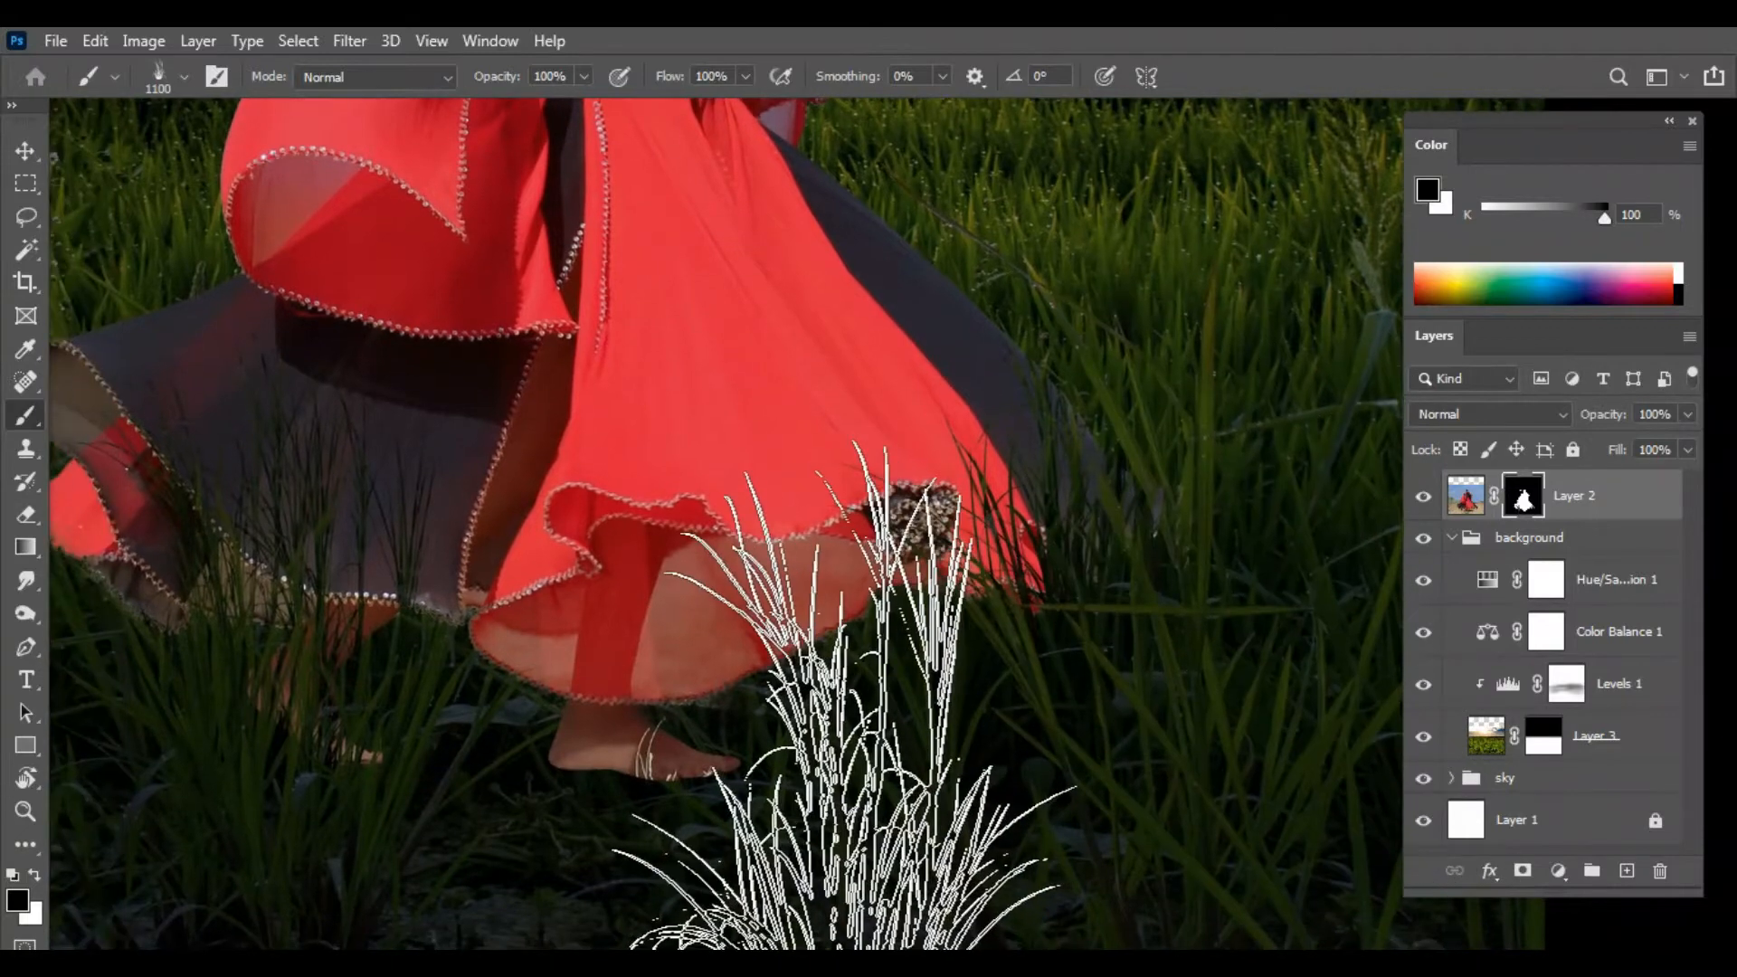
click(837, 713)
scroll(1257, 796, down, 5)
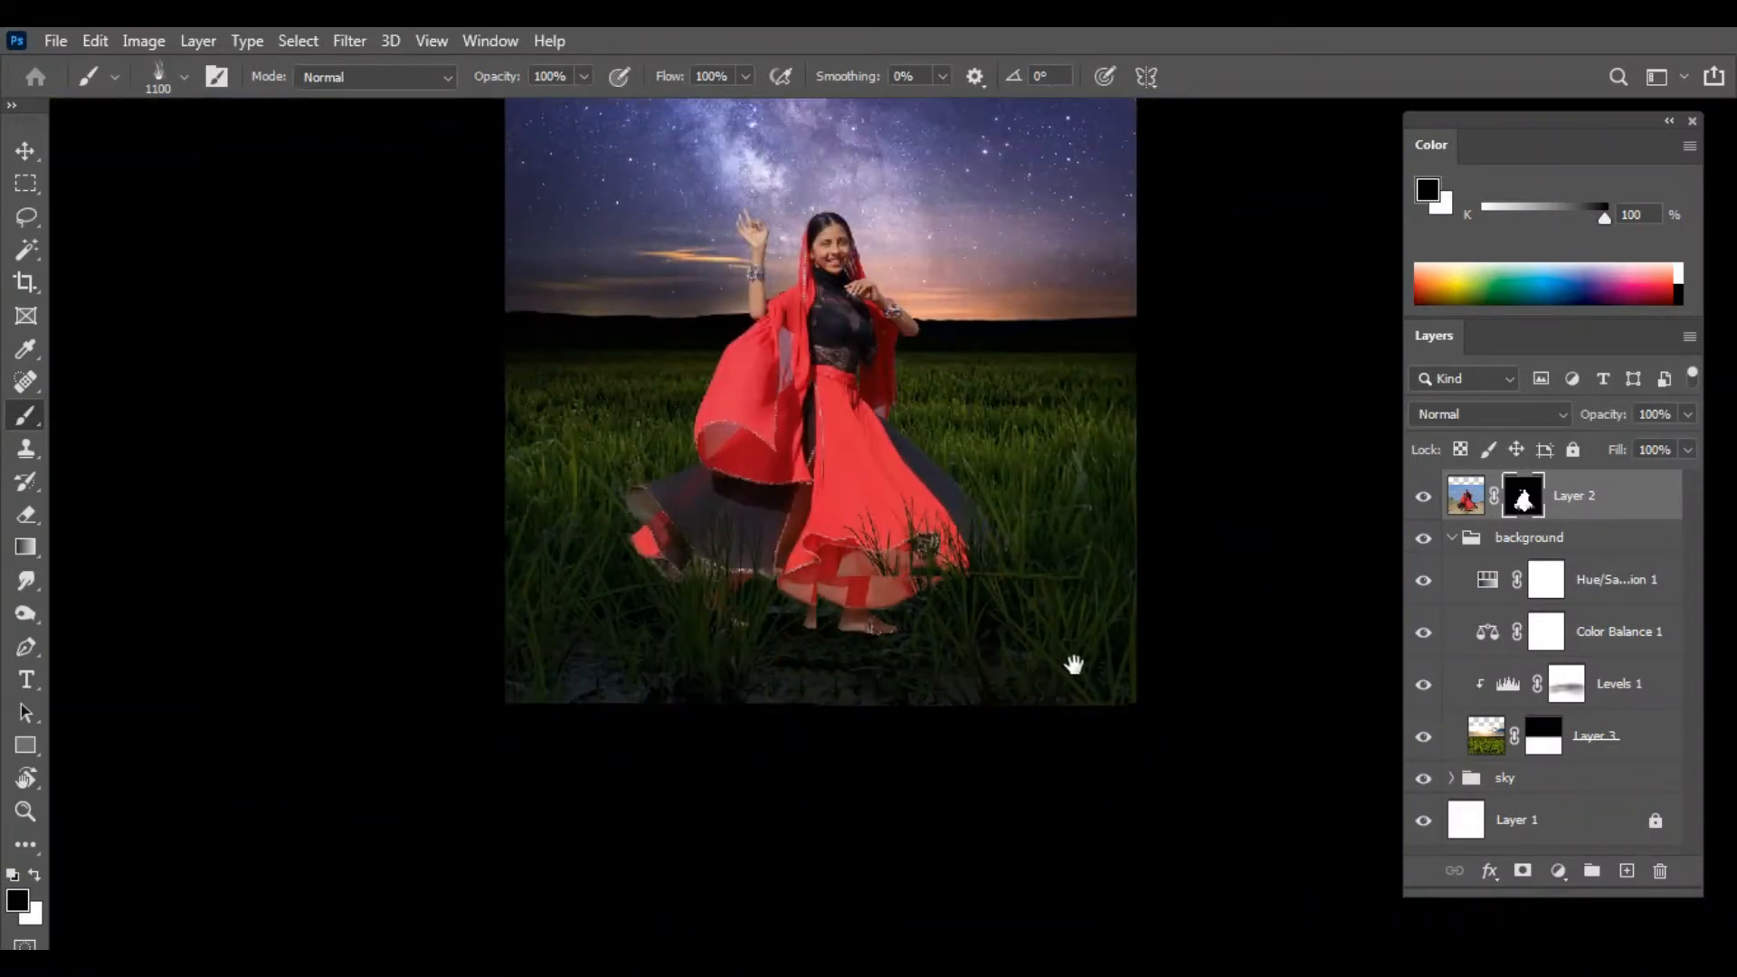
scroll(1028, 609, up, 4)
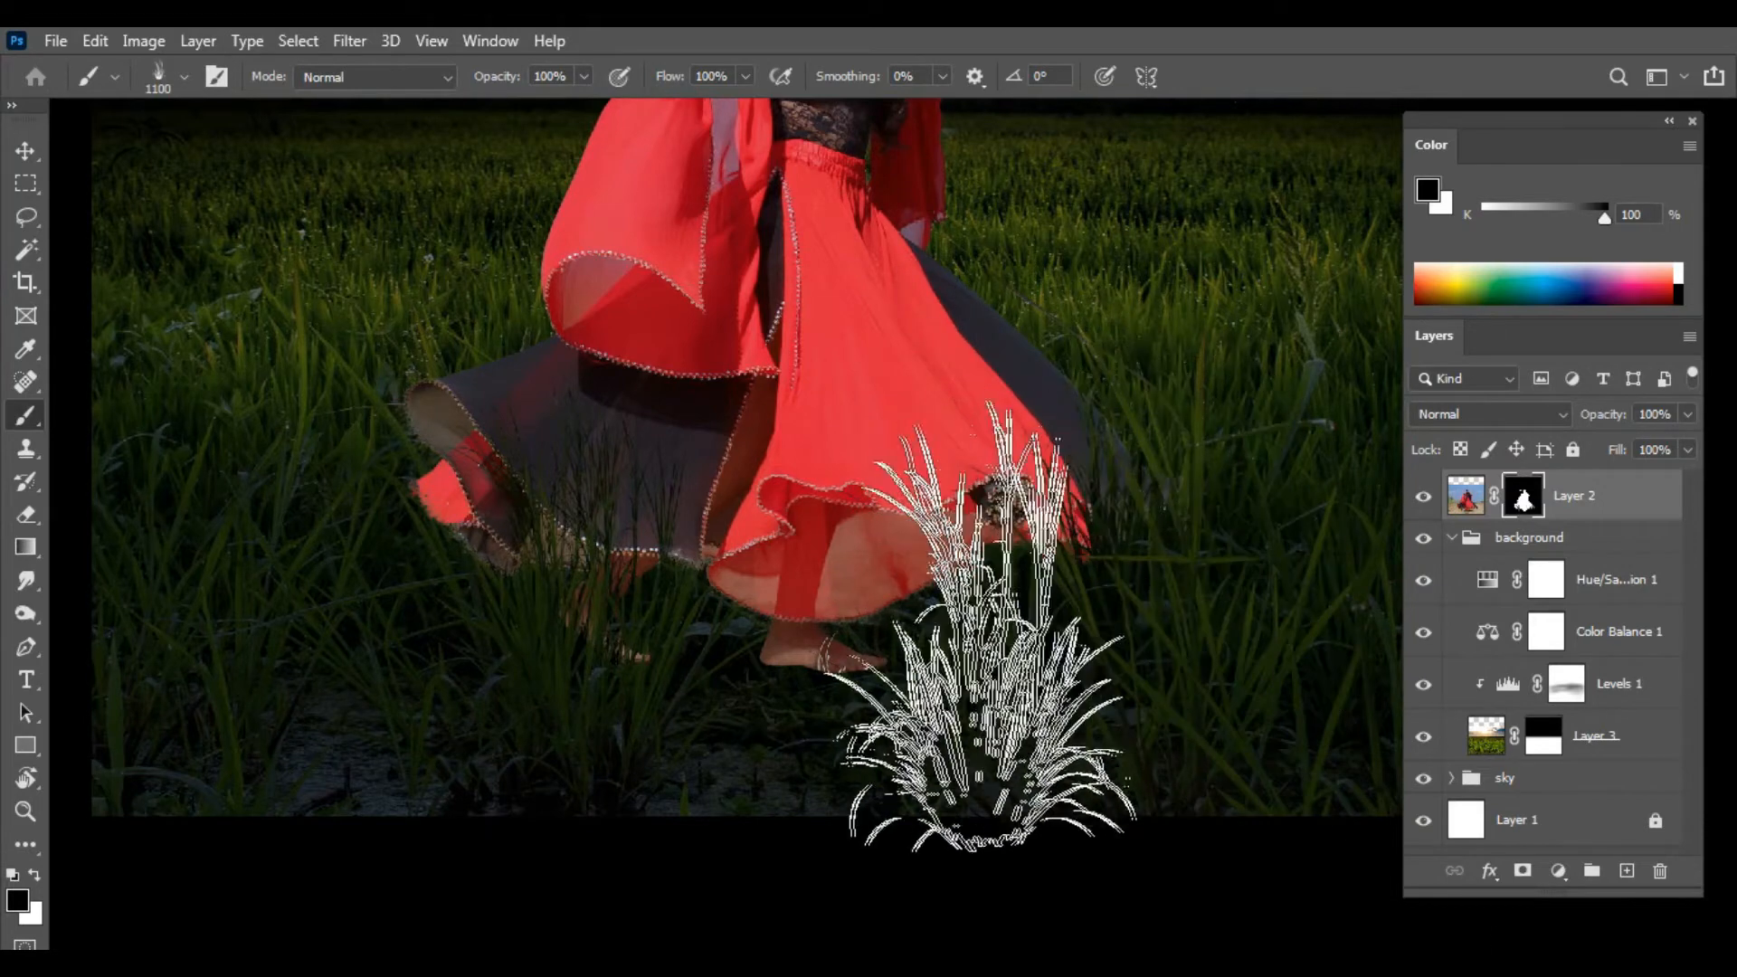
Step: Switch to a shorter, spreading grass brush at 800 px and stamp blades over the dancer's front foot on Layer 2's mask
right_click(1162, 389)
click(1346, 721)
key(Return)
key(bracketleft)
key(bracketleft)
key(bracketleft)
key(bracketleft)
key(bracketleft)
key(bracketleft)
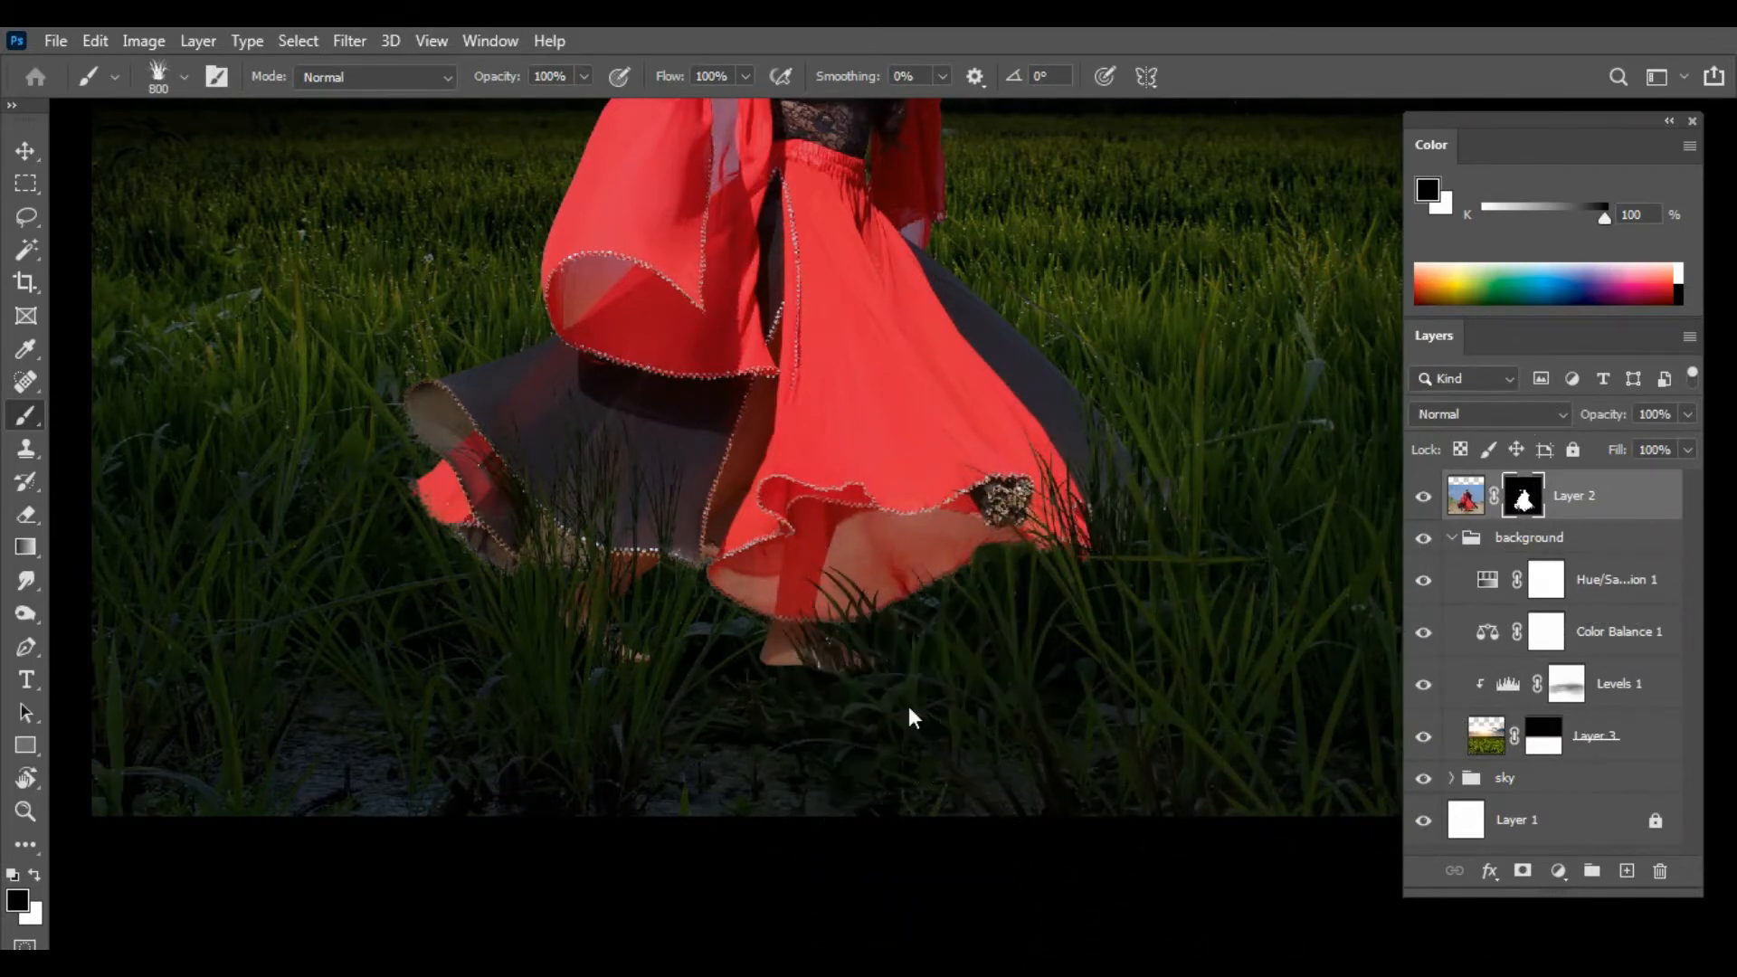
Step: Stamp more grass blades over the red skirt's lower hem beside the front foot on Layer 2's mask
click(965, 656)
key(ctrl+minus)
key(ctrl+minus)
key(ctrl+minus)
drag(969, 622, 1023, 751)
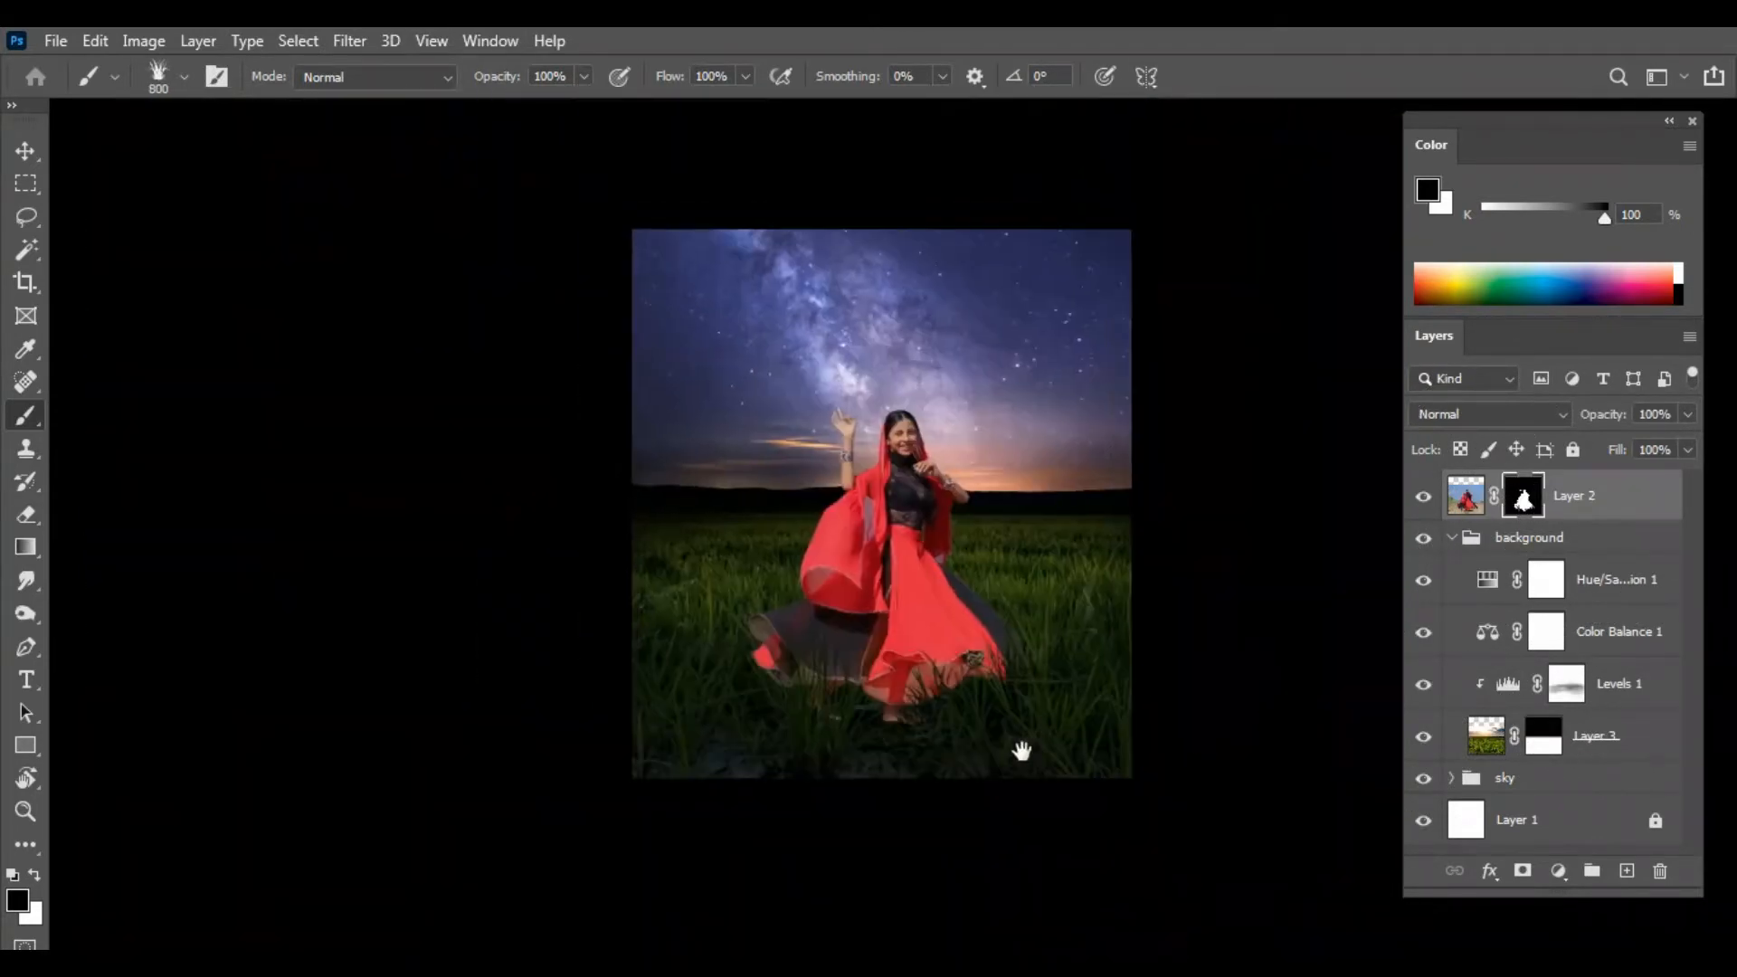
scroll(780, 673, up, 3)
drag(818, 709, 810, 666)
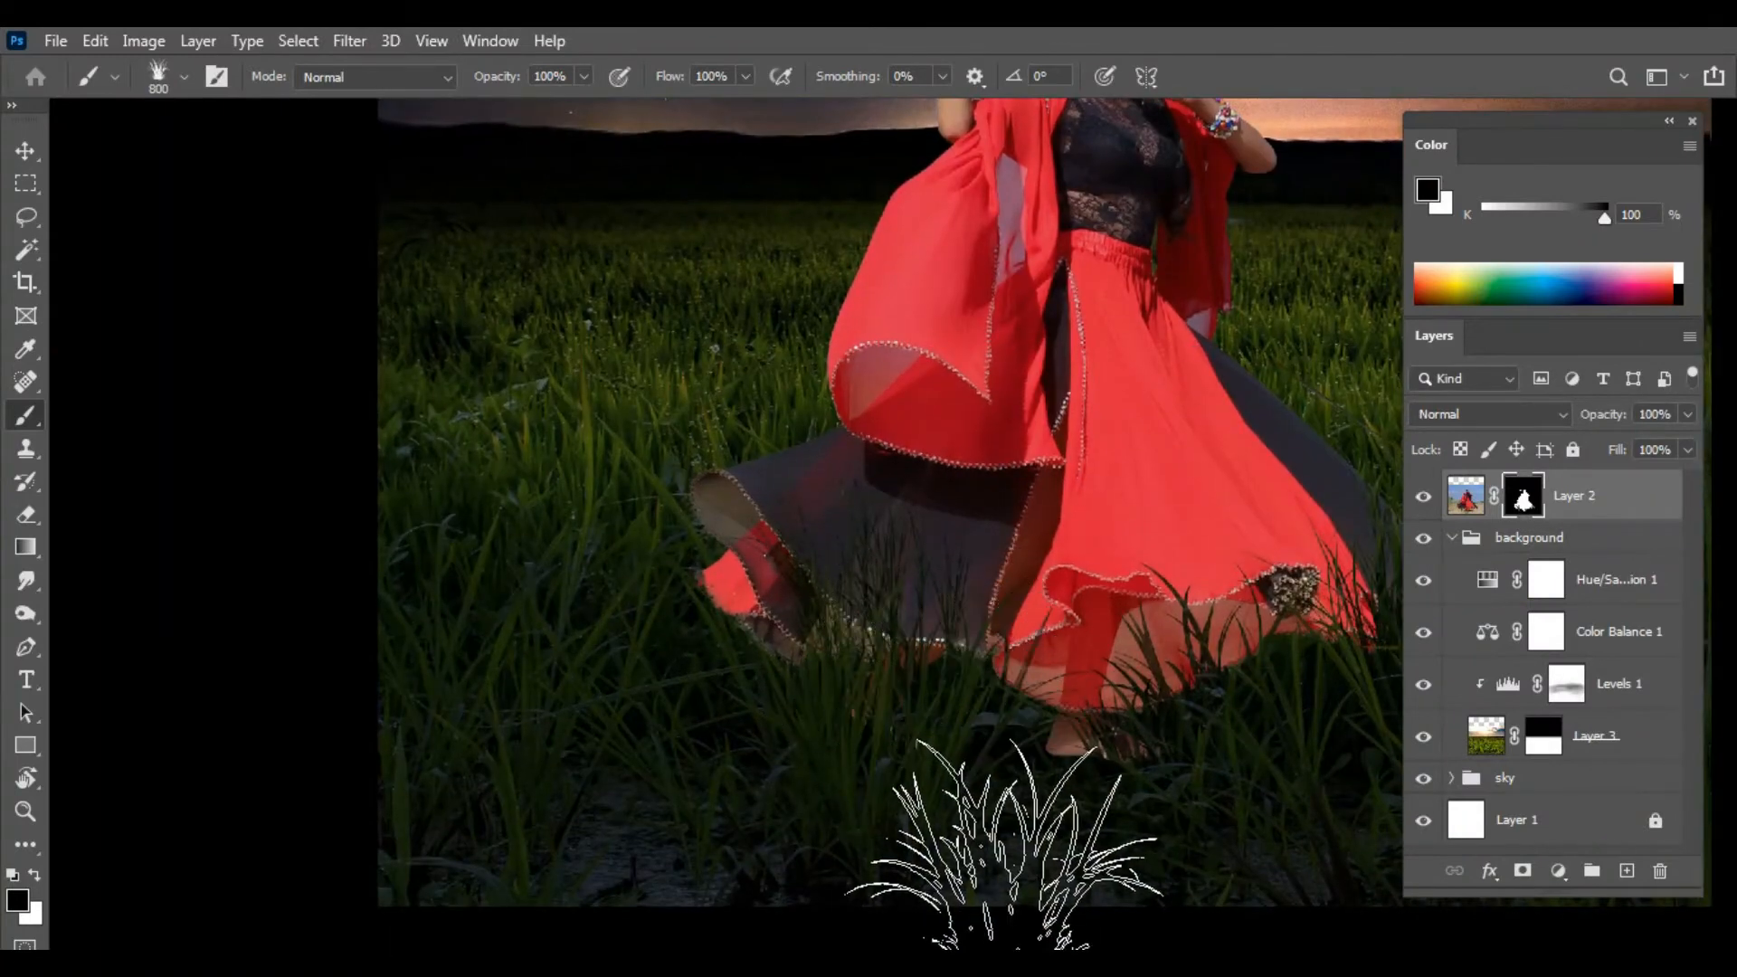
Step: Stamp grass blades at 400 to 500 px over the dancer's exposed foot on Layer 2's mask
drag(1016, 775, 620, 764)
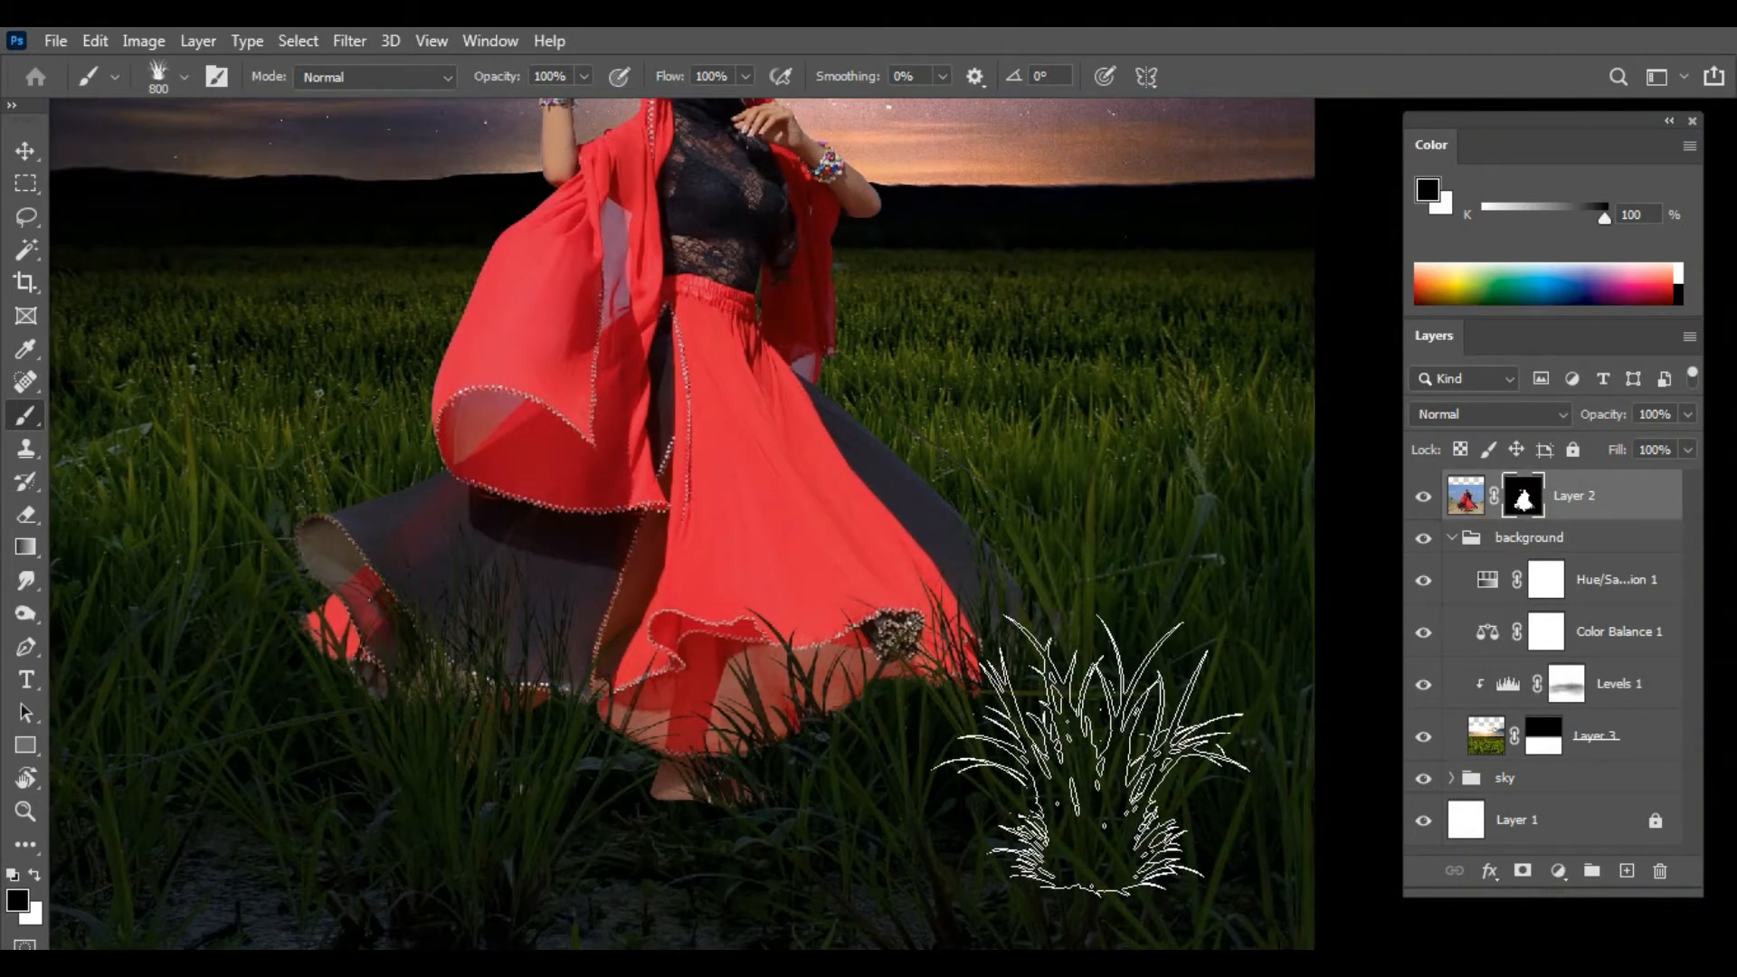
scroll(1047, 736, down, 3)
scroll(1038, 713, up, 3)
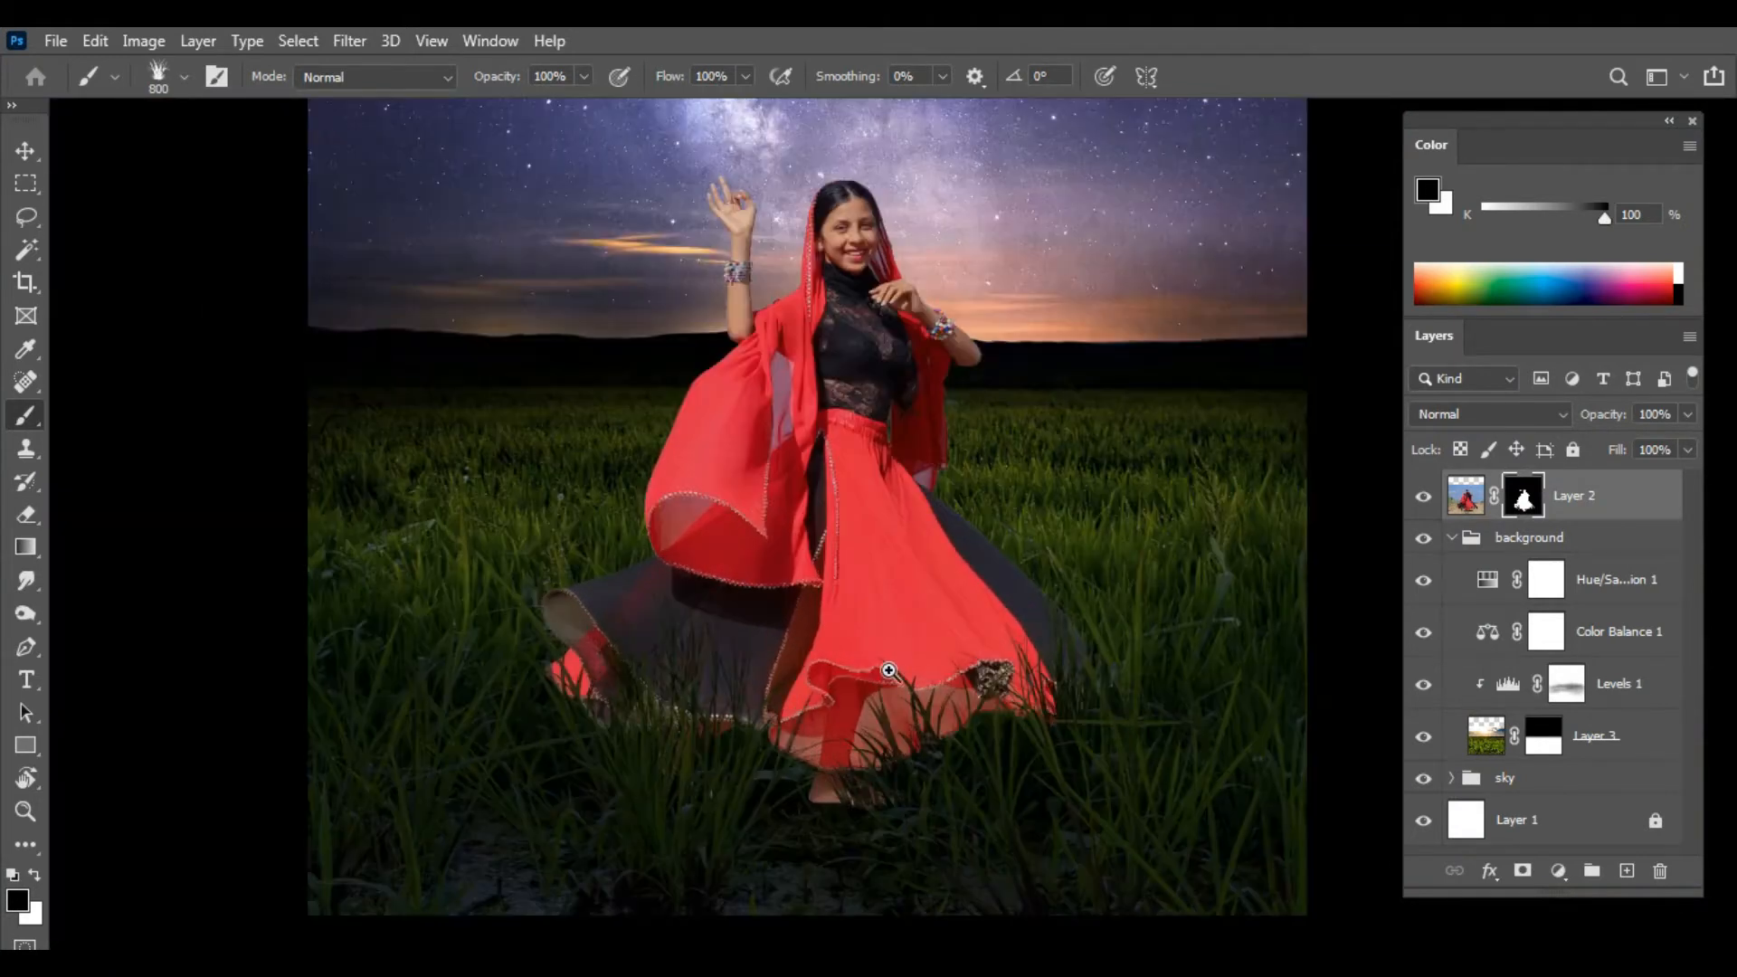
scroll(877, 812, up, 3)
key(p)
key(b)
scroll(796, 828, down, 2)
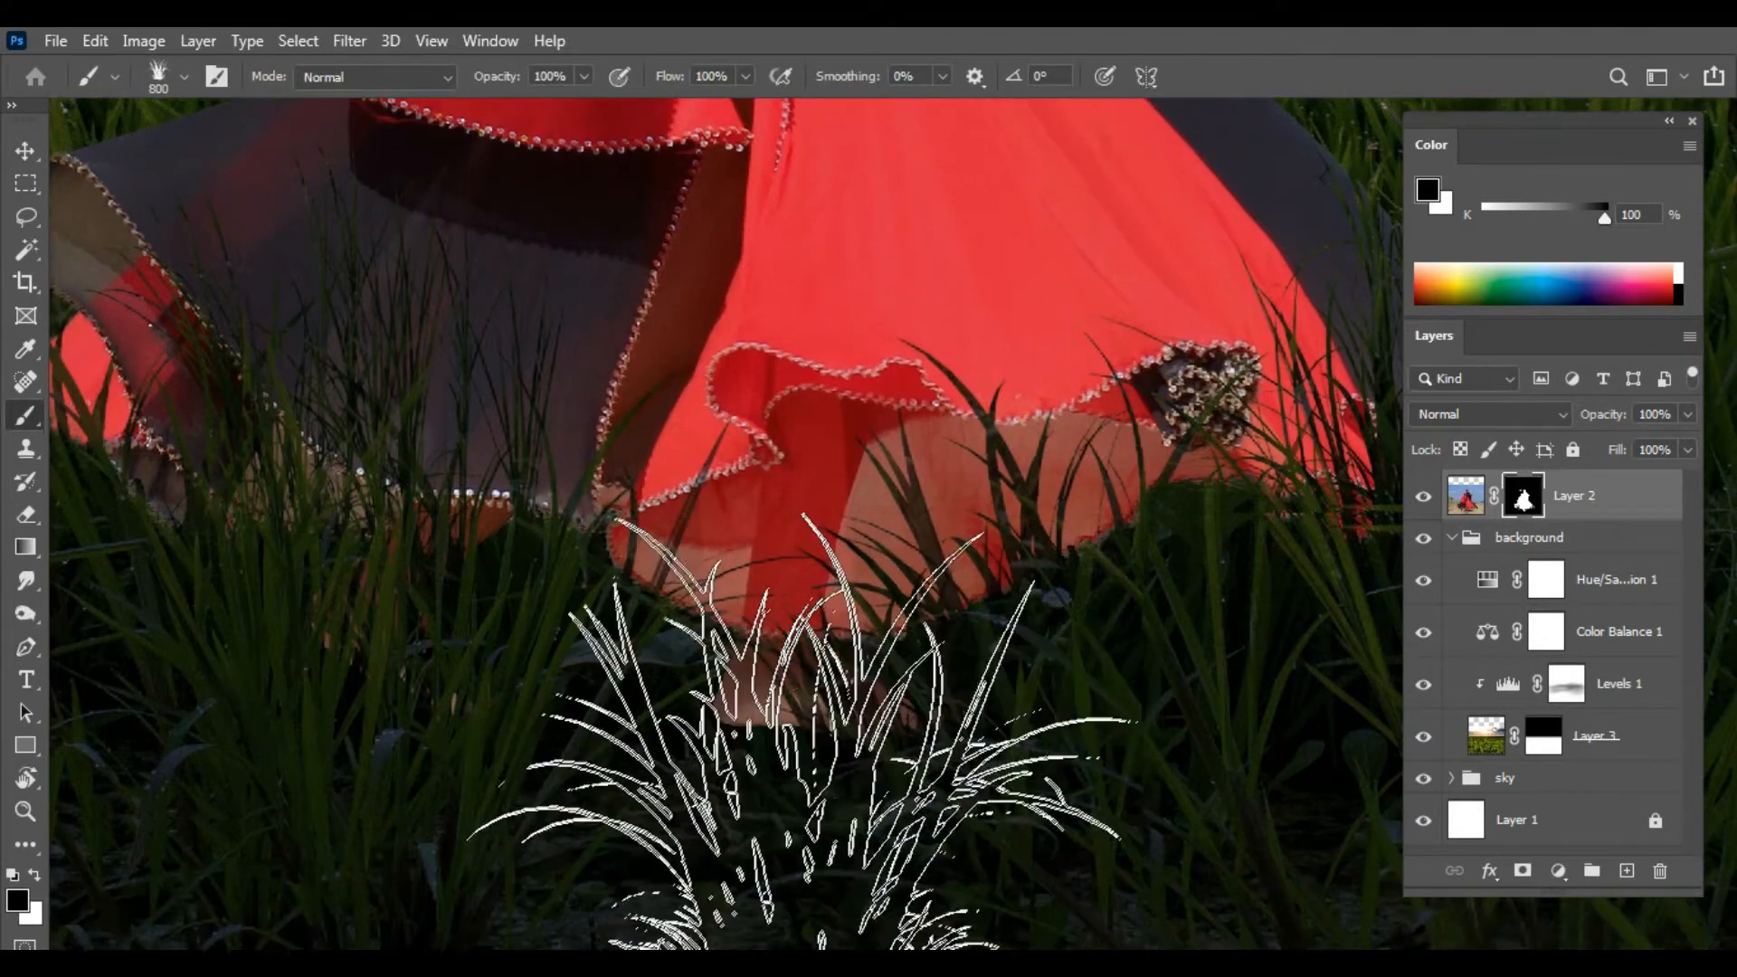
key(bracketright)
key(bracketright)
key(bracketright)
key(bracketright)
key(bracketright)
key(bracketright)
key(bracketright)
key(bracketright)
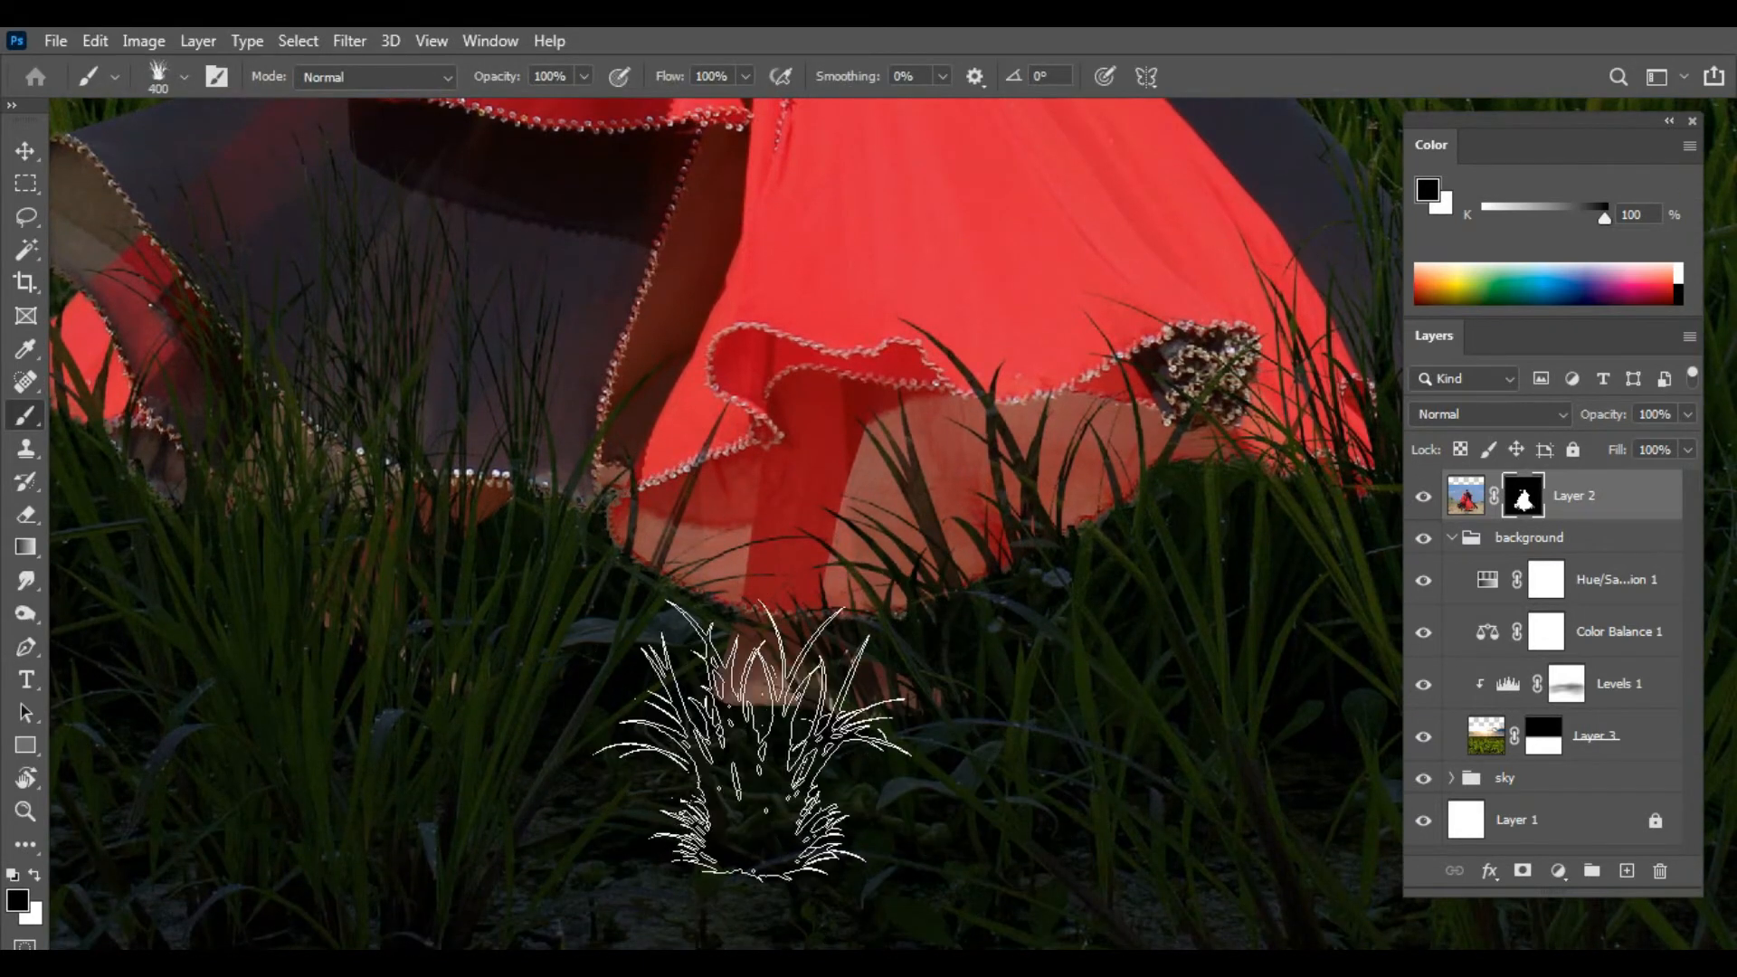
click(774, 737)
key(ctrl+minus)
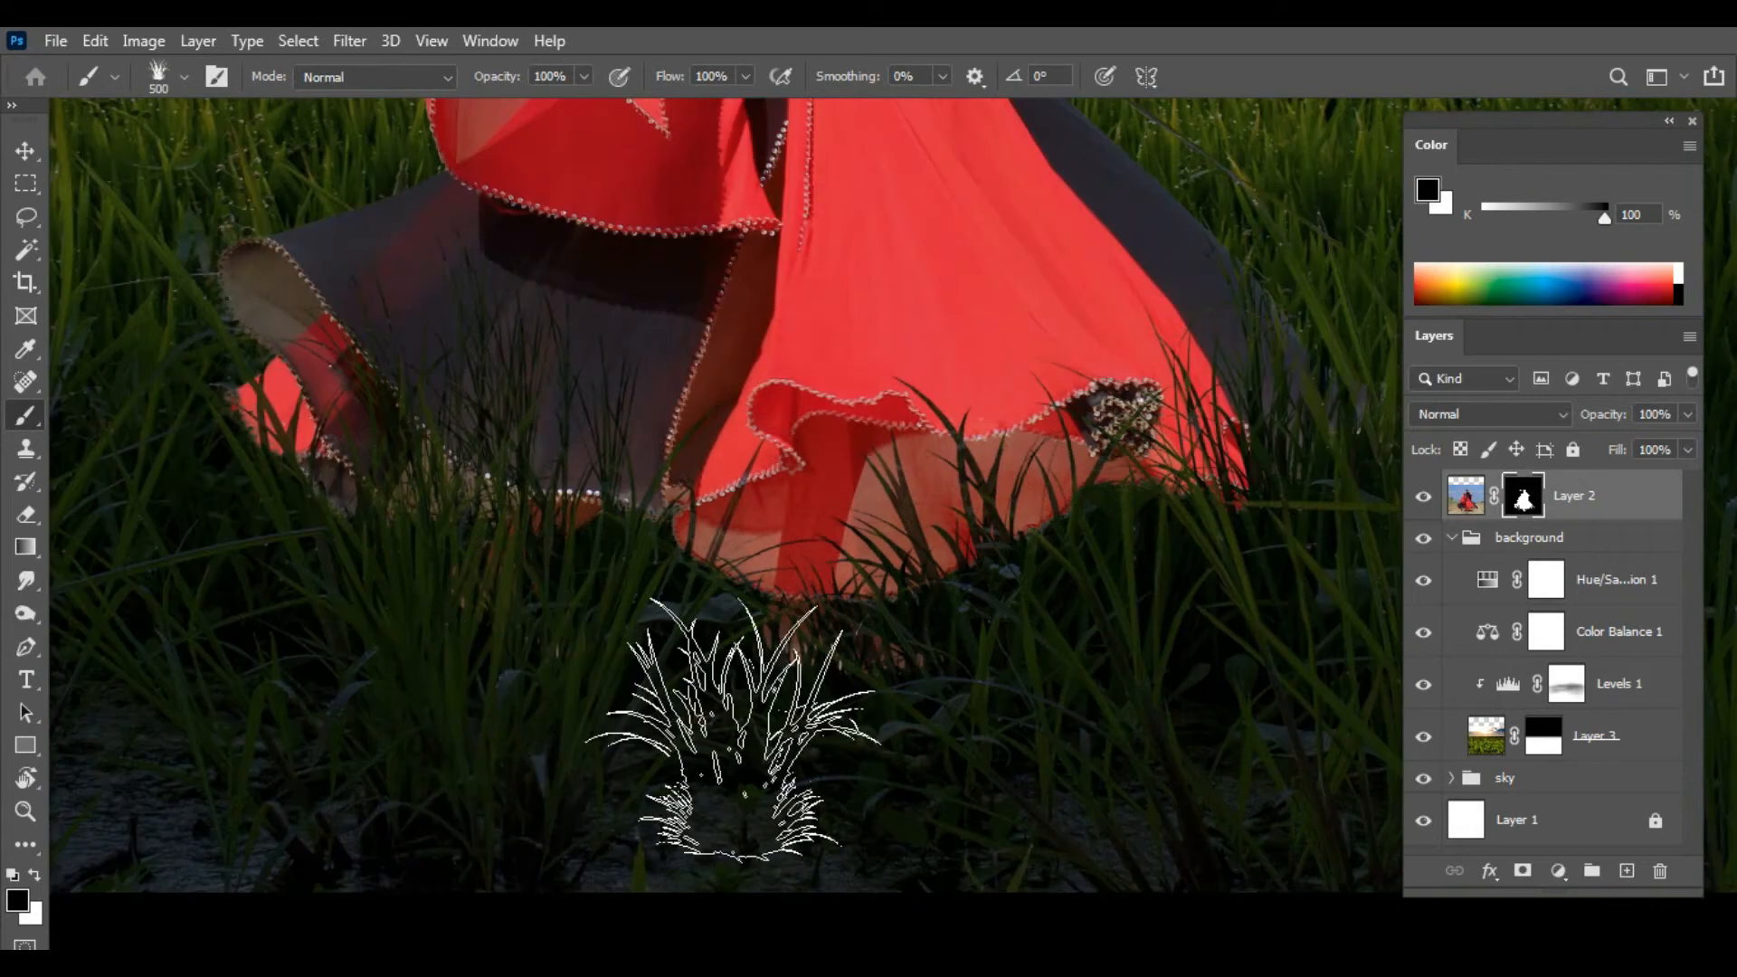
drag(1165, 626, 1203, 721)
Step: Add an Exposure adjustment clipped to Layer 2, set Exposure to -4.00, and invert its mask to black
key(ctrl+minus)
key(ctrl+minus)
key(ctrl+minus)
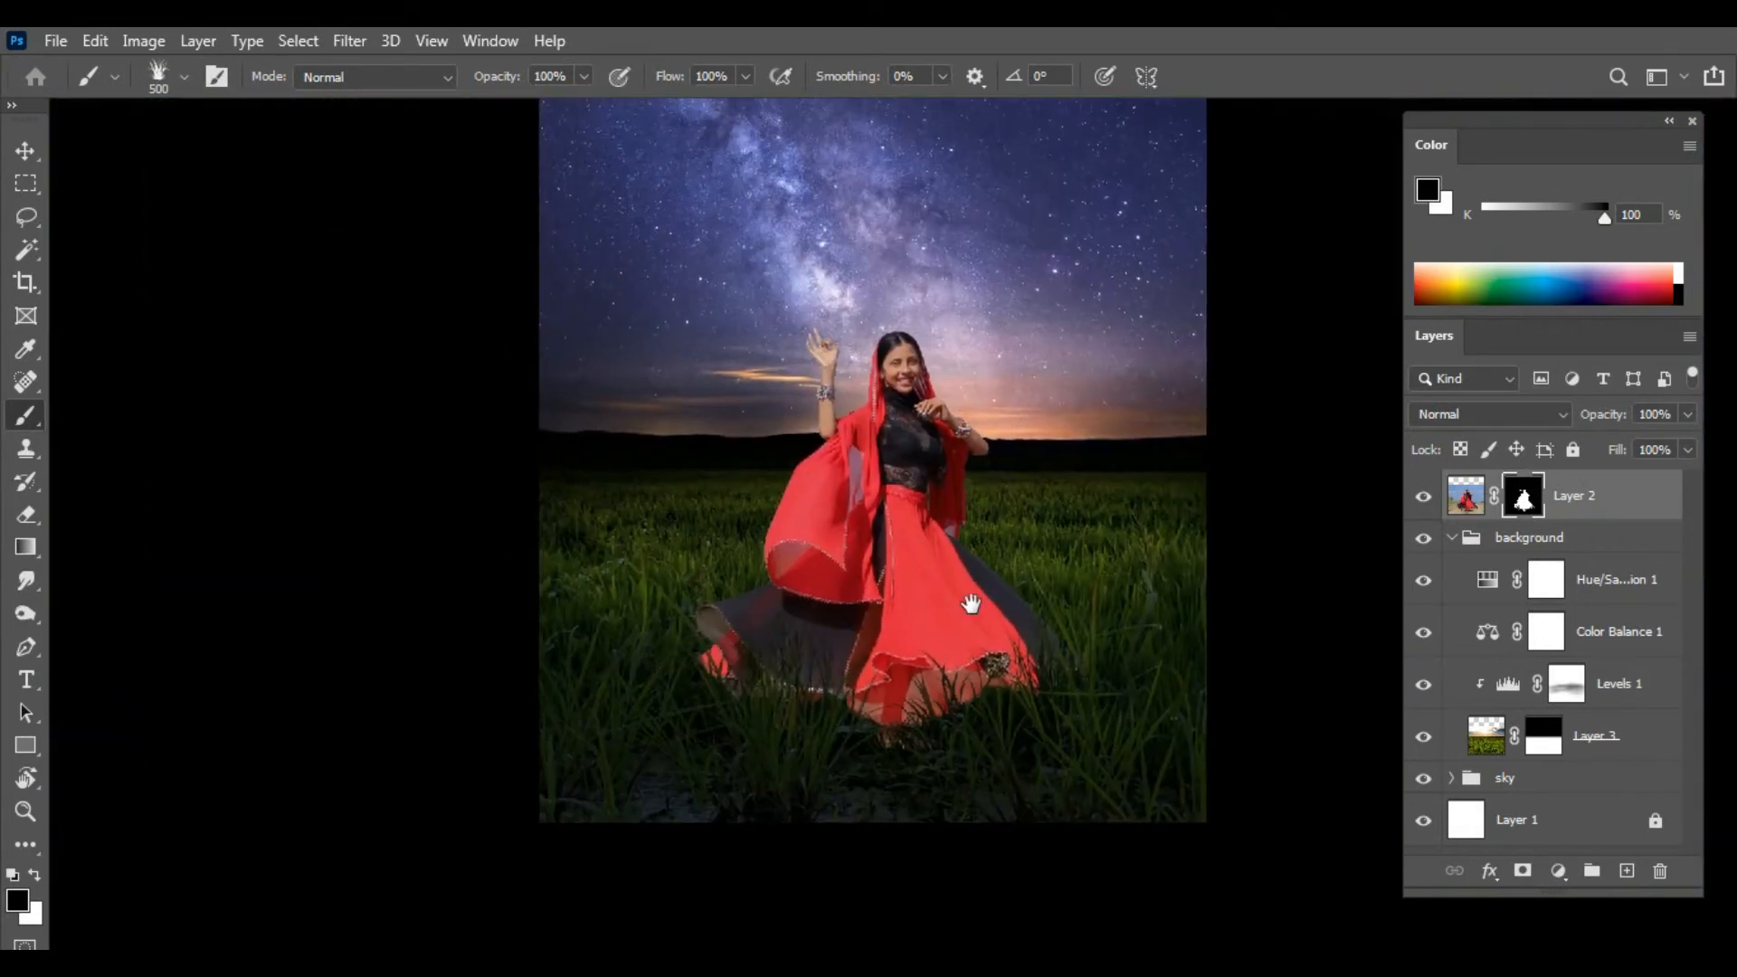
key(ctrl+plus)
drag(996, 589, 950, 570)
click(1558, 870)
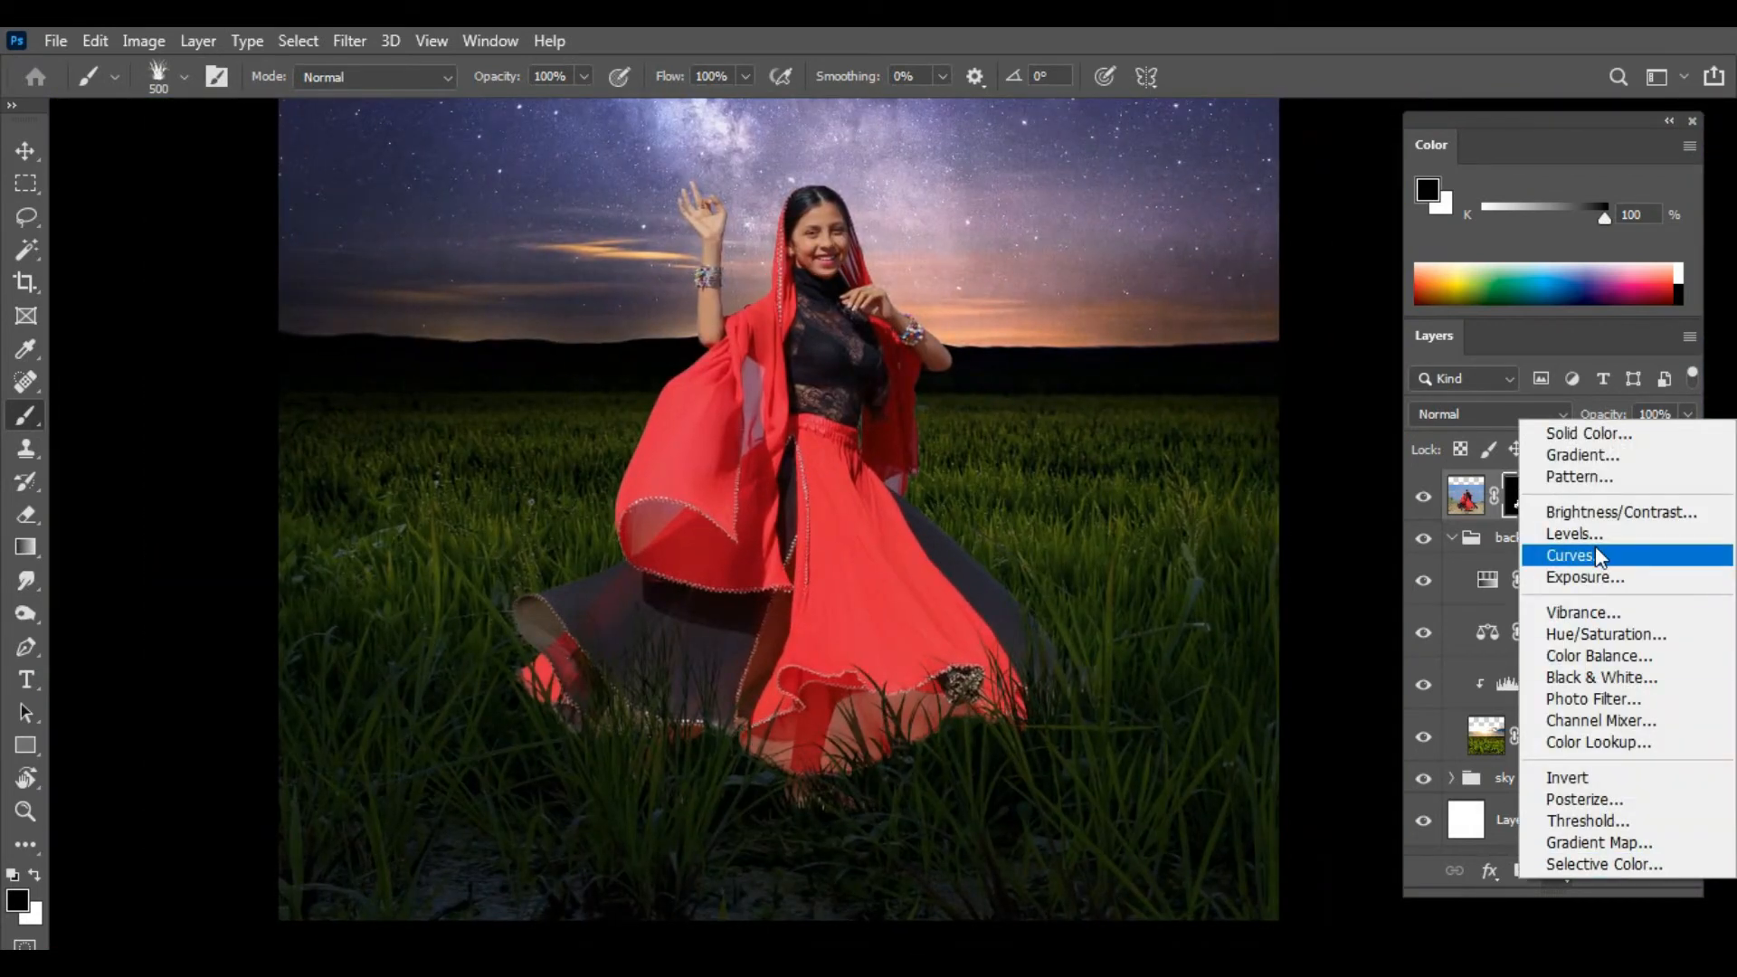
click(1591, 577)
drag(1386, 300, 1294, 299)
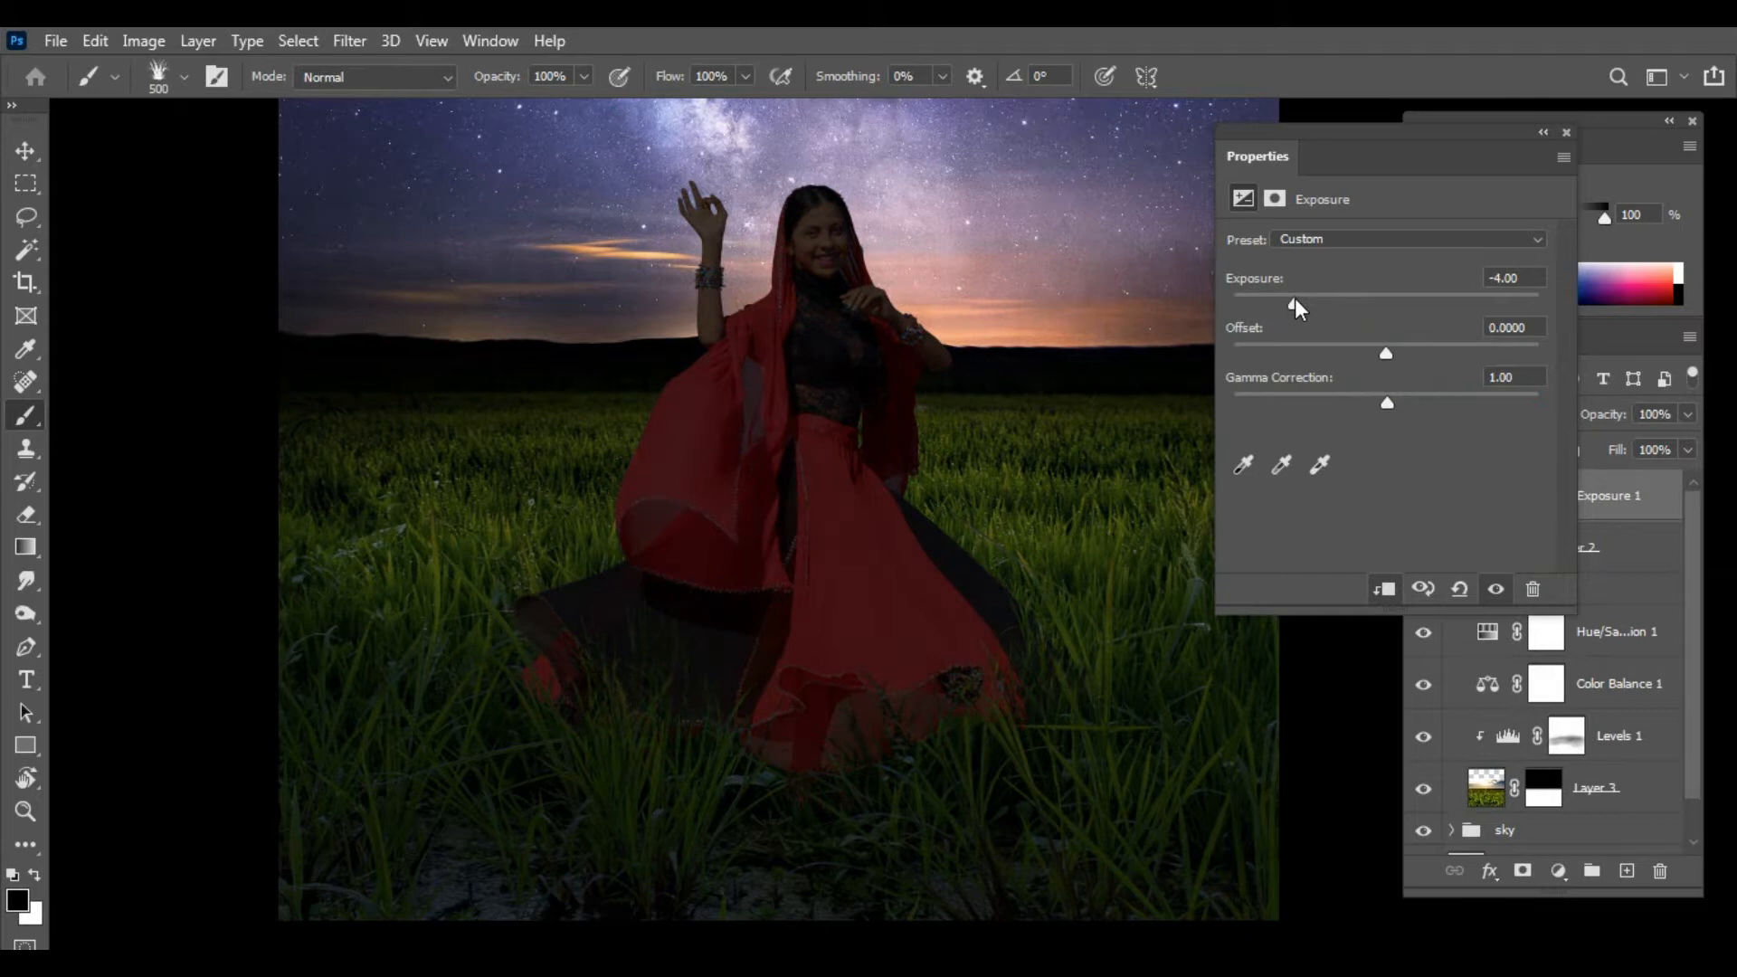
click(1564, 132)
key(ctrl+i)
Step: Group Exposure 1 and Layer 2 as "girl" and reselect Exposure 1 inside the group
key(x)
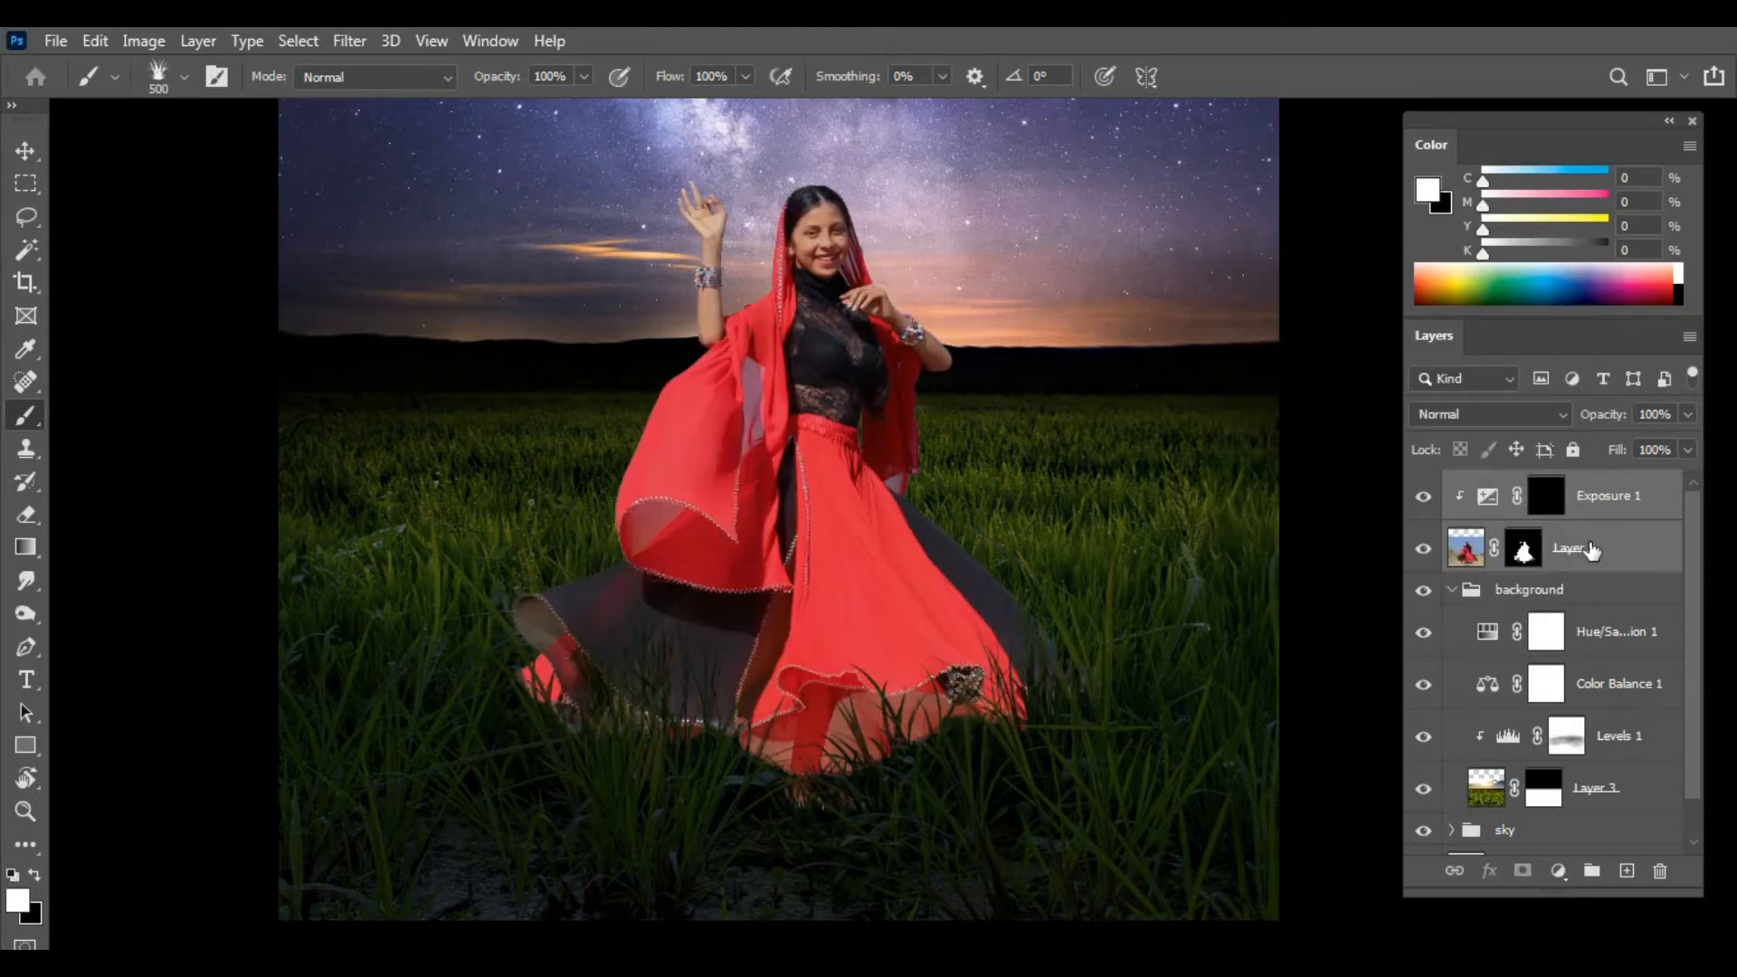
key(ctrl+g)
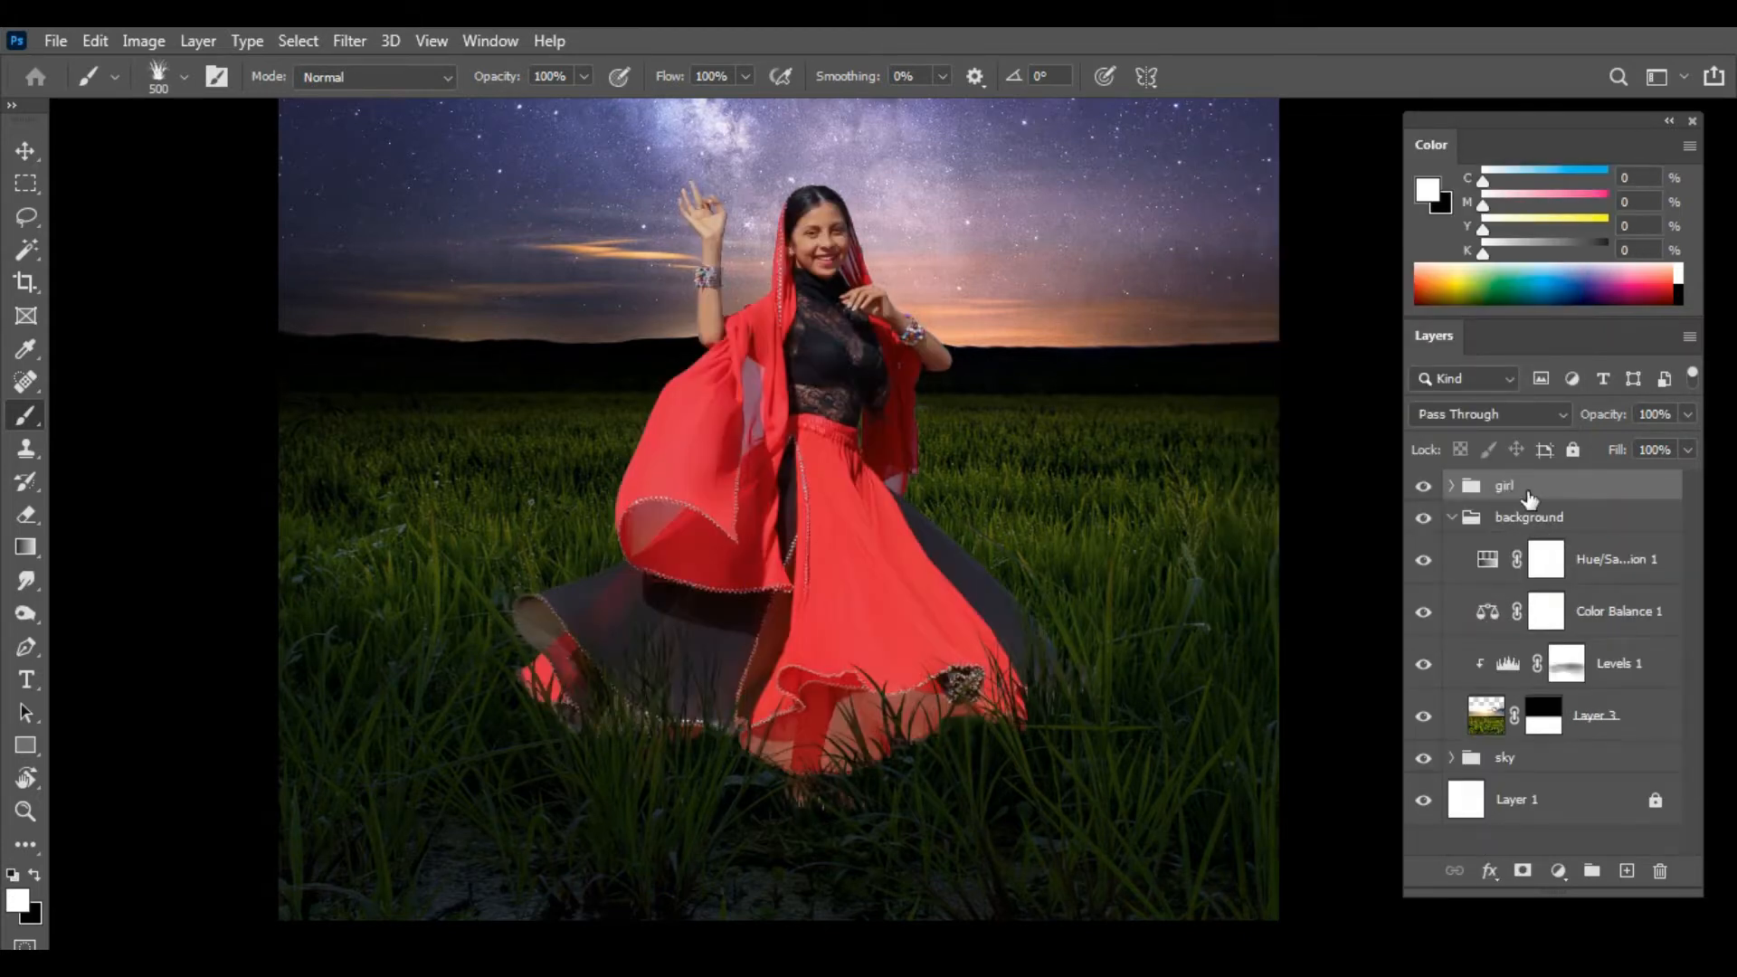
click(1451, 487)
click(1572, 537)
Step: Switch to a soft round brush and enlarge it to 900 px for Exposure 1's mask
key(x)
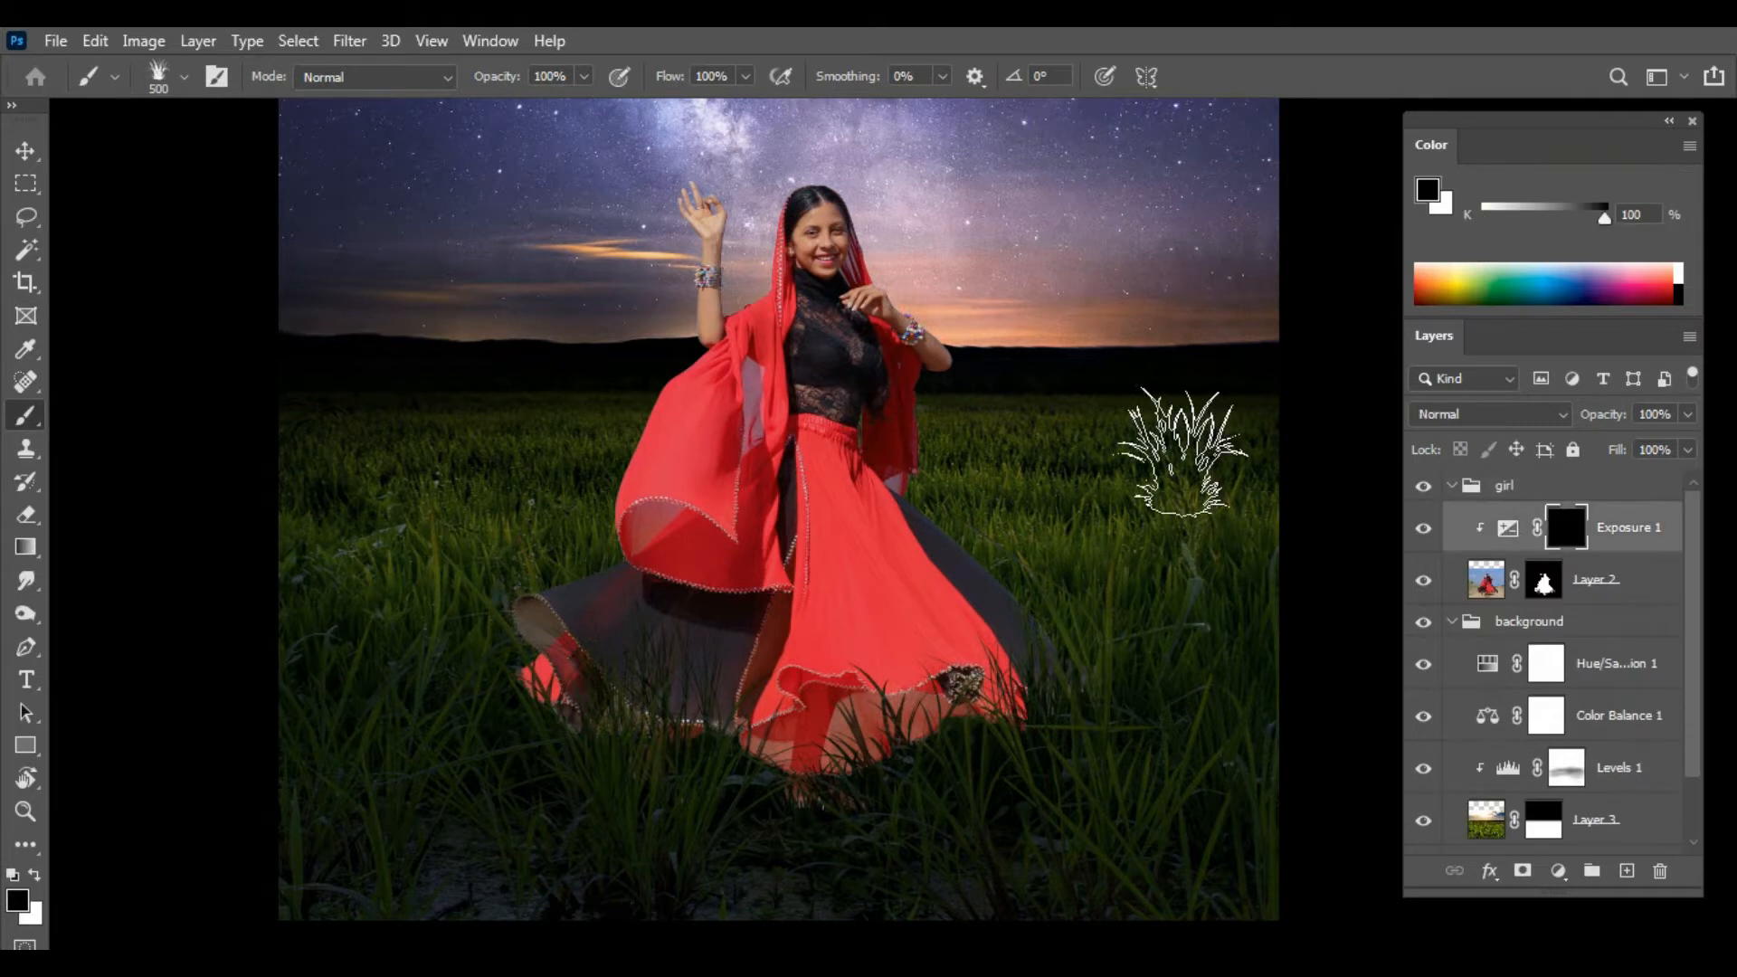
right_click(826, 407)
click(874, 557)
click(688, 437)
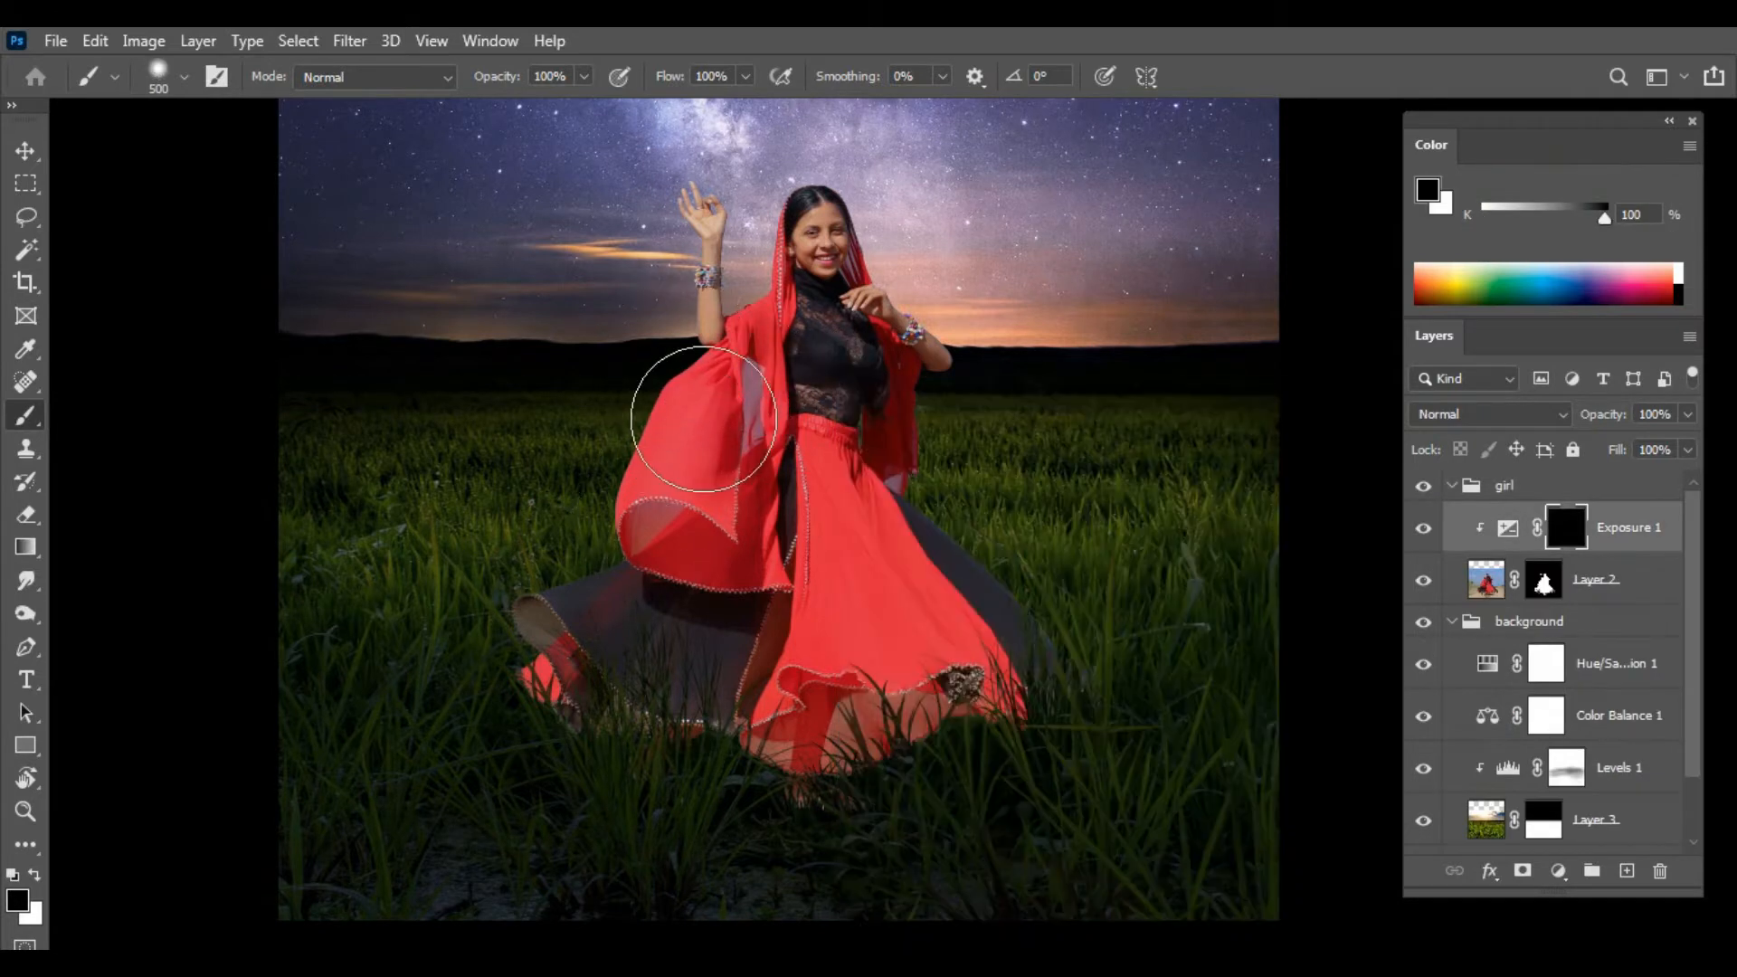
key(bracketright)
key(bracketright)
key(bracketright)
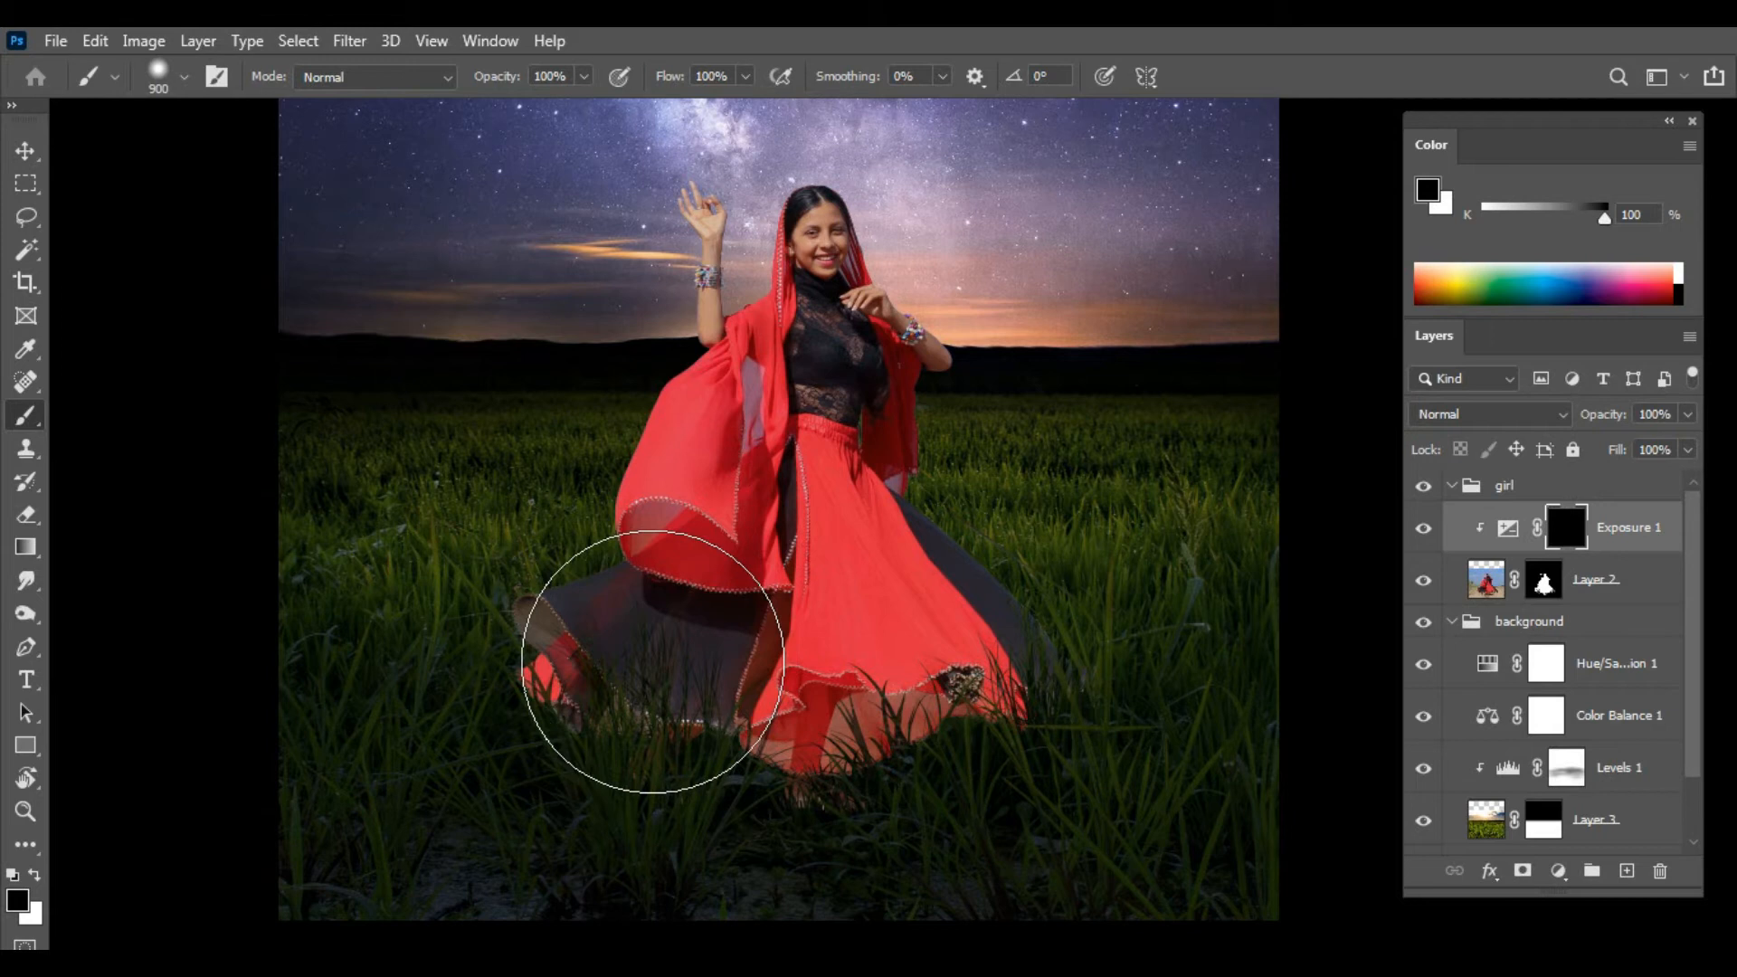
Step: Paint white at 900 and 800 px on Exposure 1's mask to darken the lower skirt and its trailing end
key(ctrl+i)
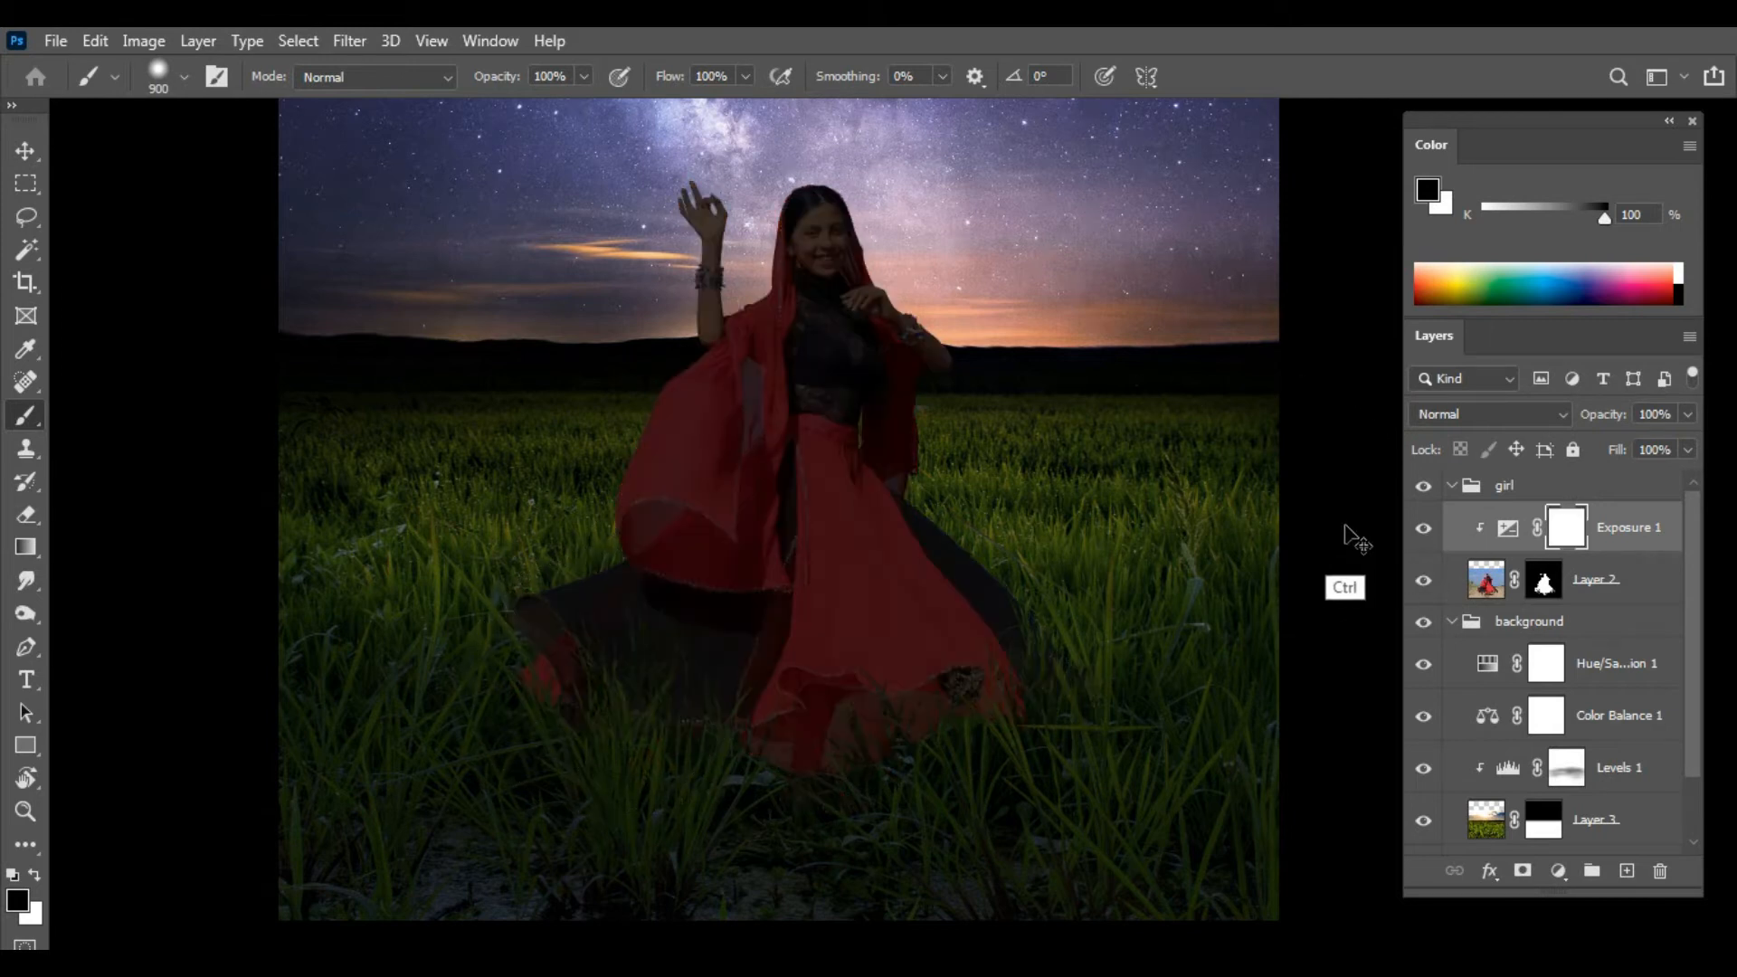
key(ctrl+i)
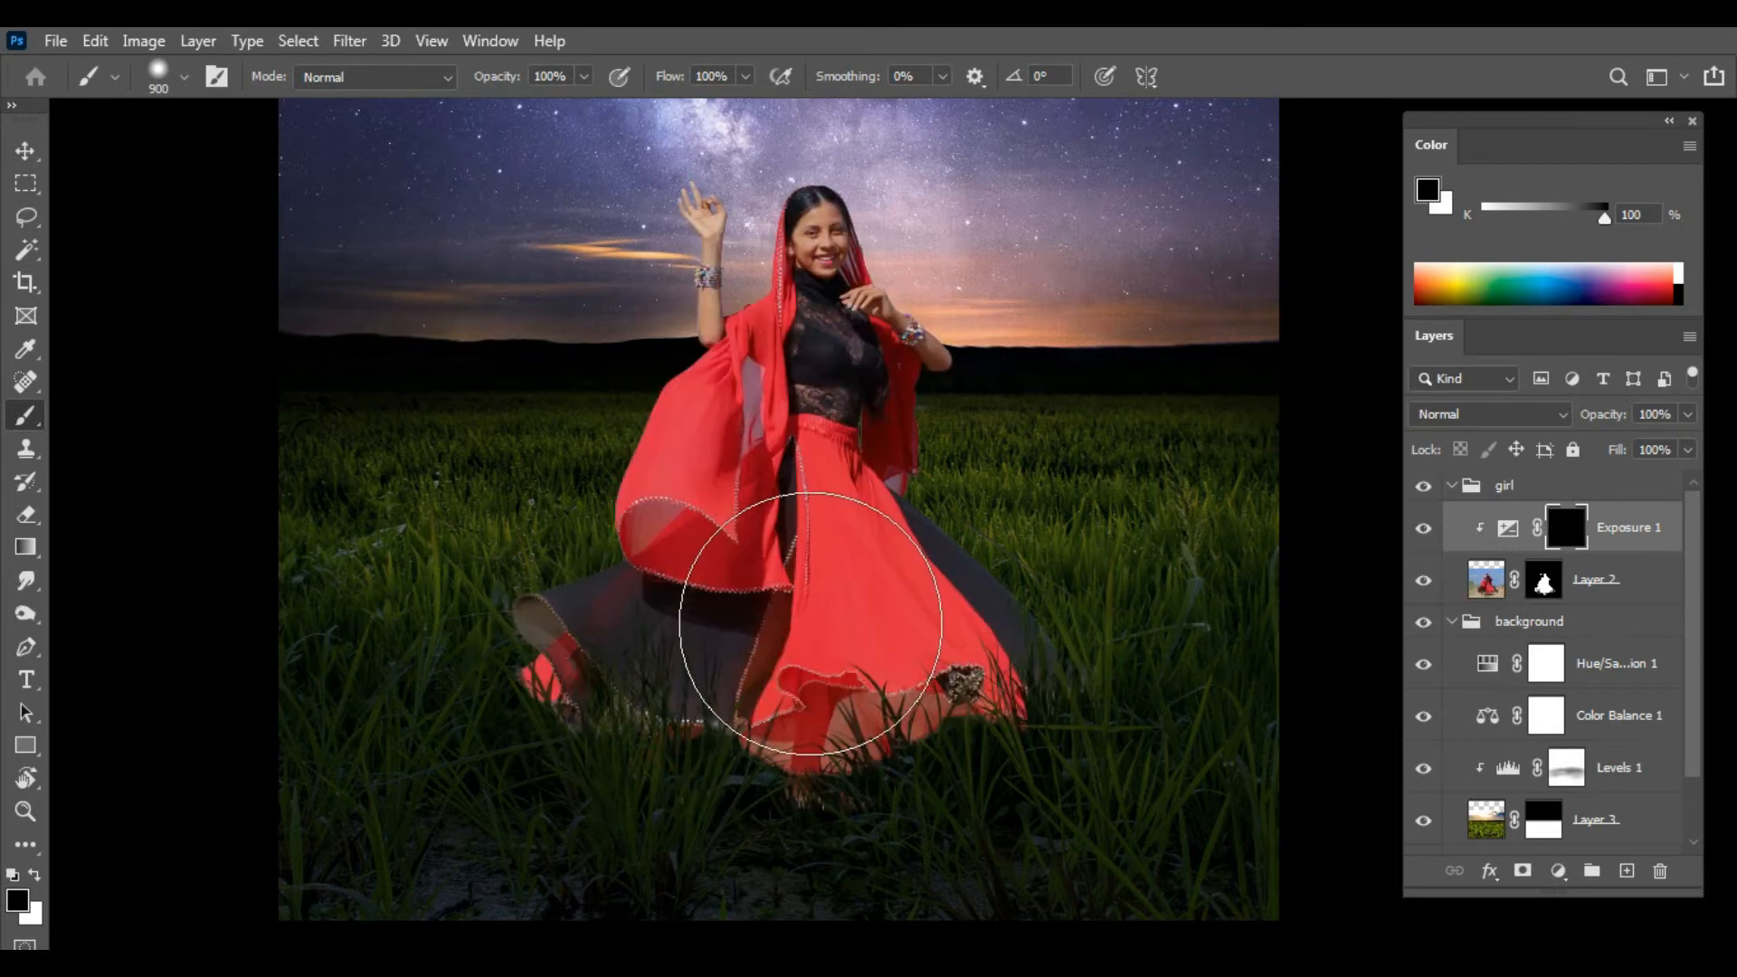
key(x)
click(769, 720)
click(769, 720)
key([)
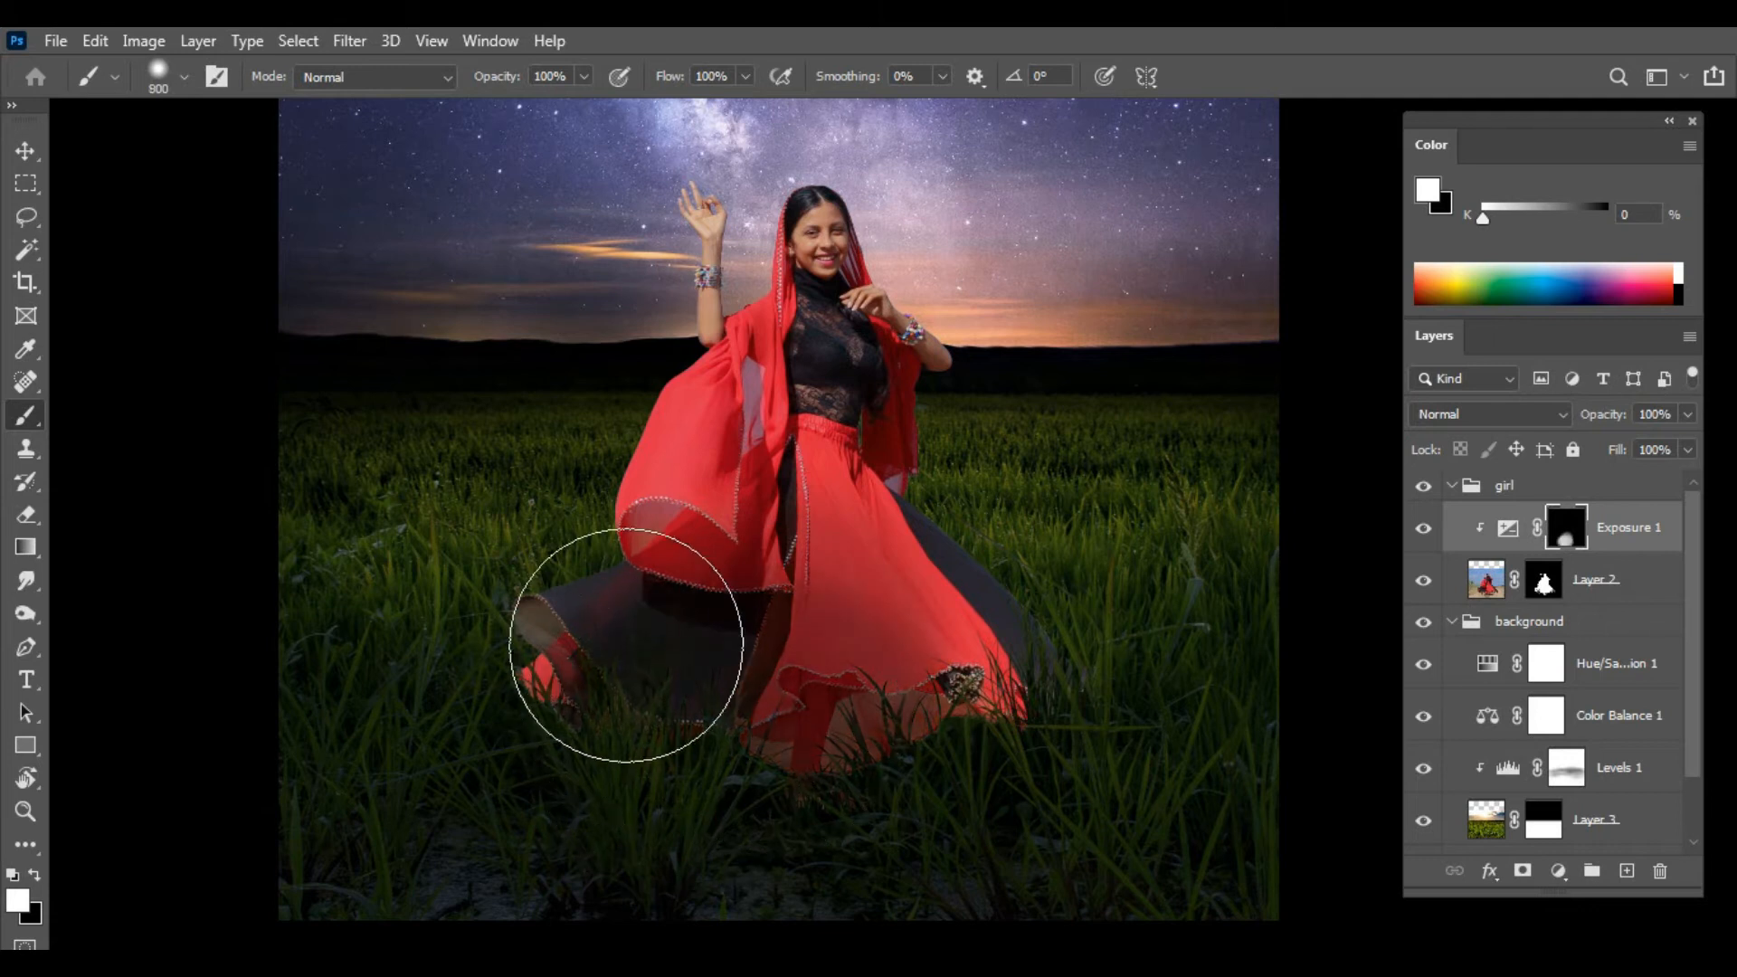
click(593, 680)
click(884, 552)
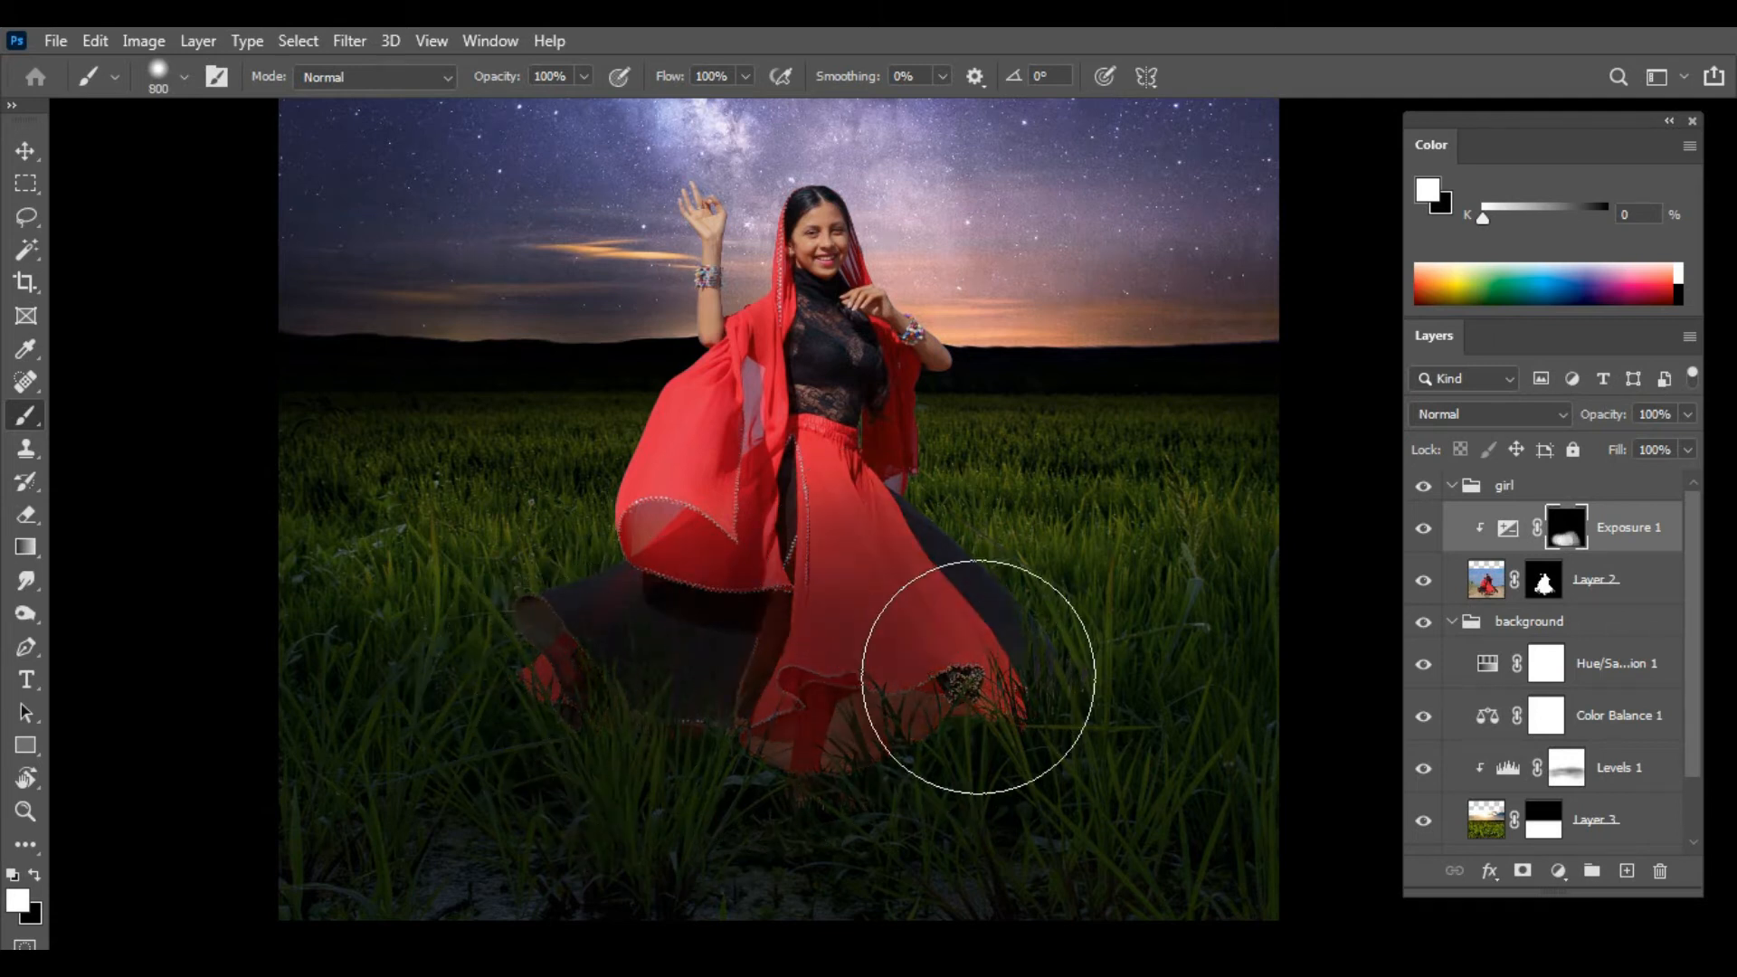
Step: Paint white at 900 px on Exposure 1's mask to darken the dancer's head, torso, sleeve and skirt
key([)
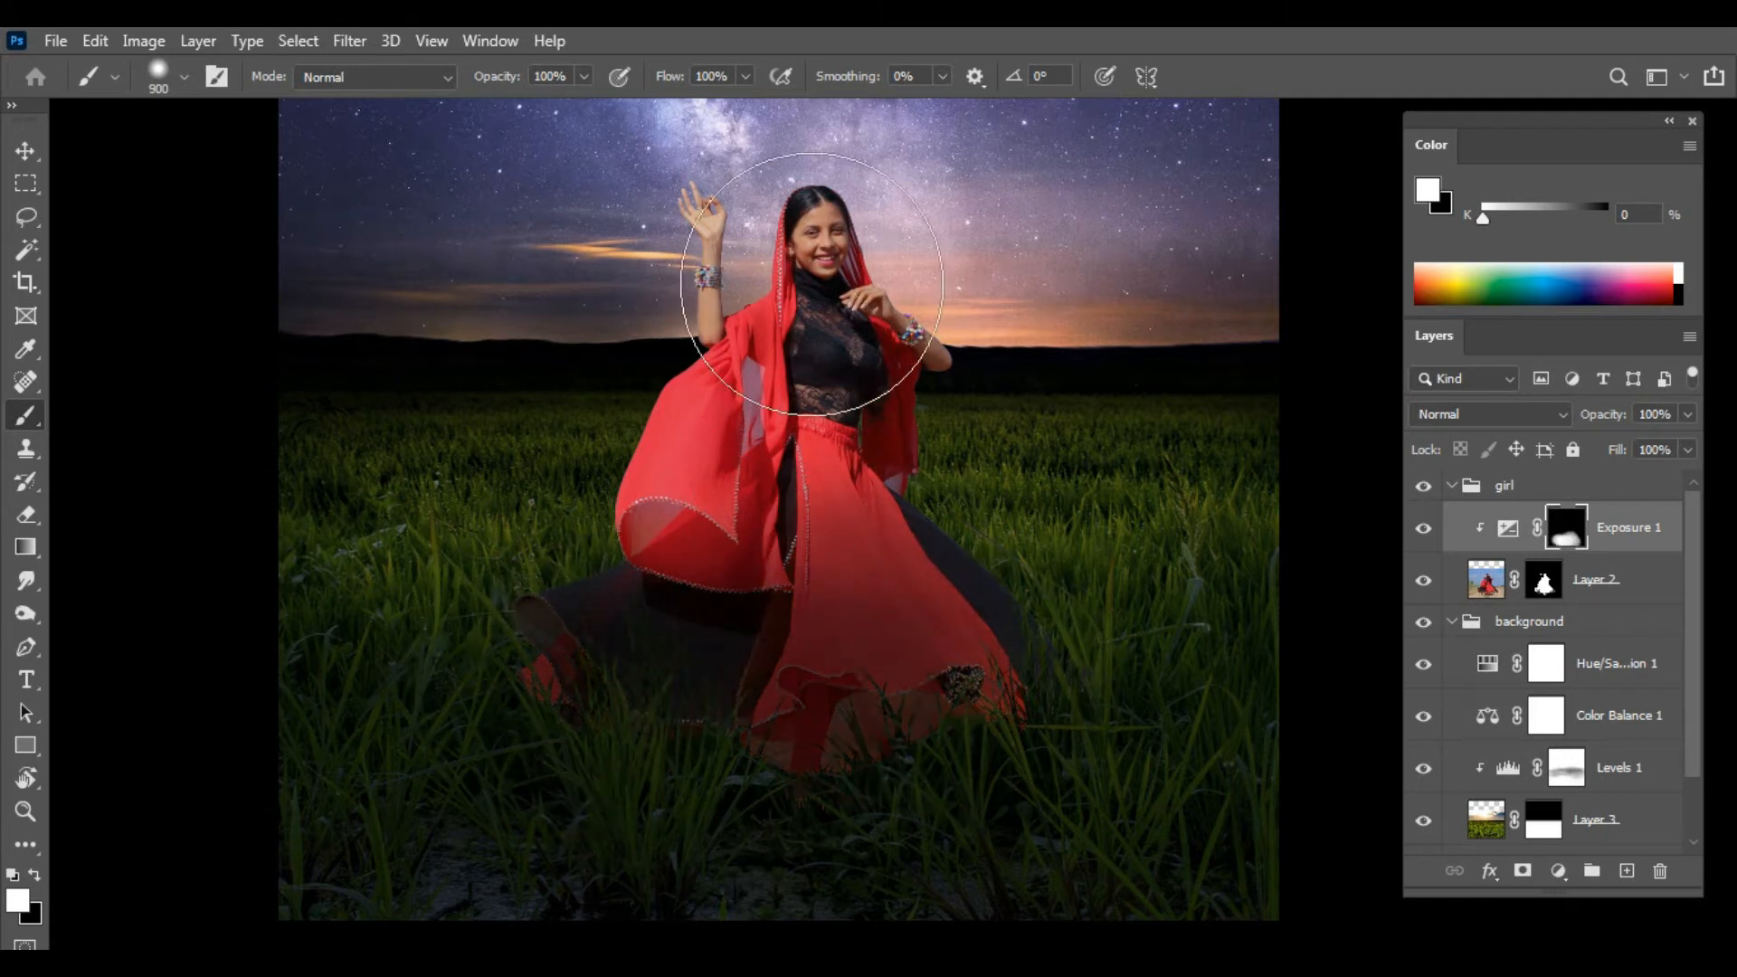
click(786, 289)
click(700, 529)
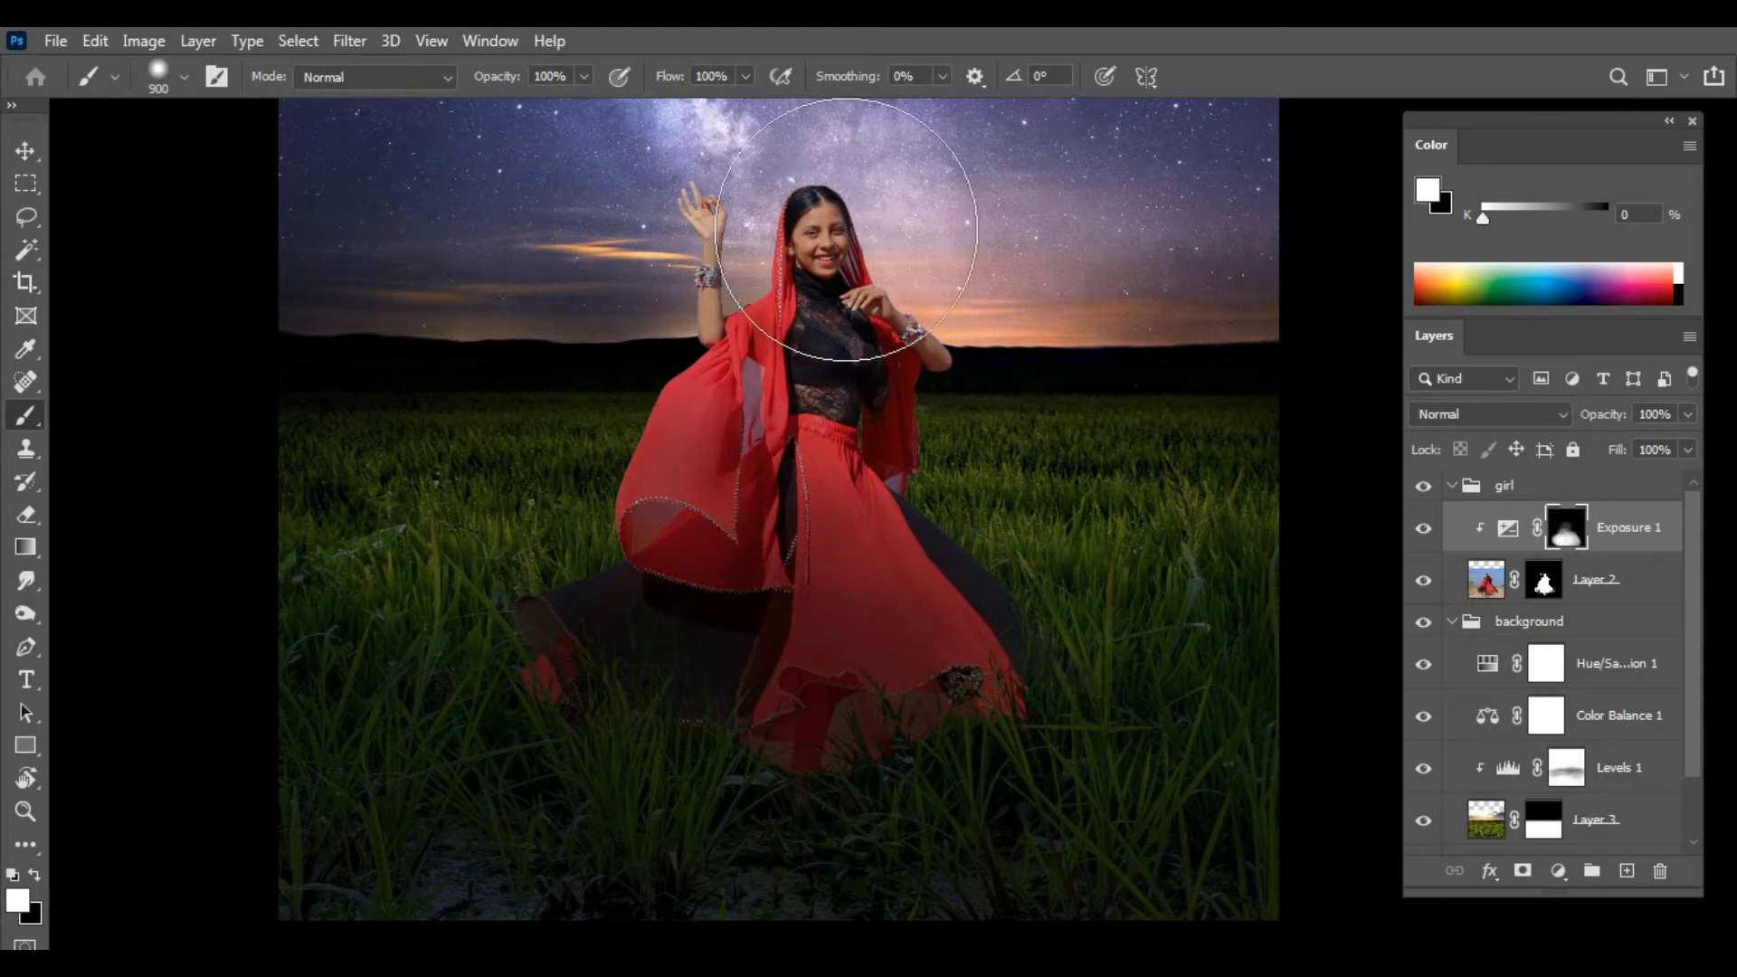
click(825, 264)
mouse_move(819, 287)
mouse_down()
mouse_move(948, 413)
mouse_move(730, 288)
mouse_move(719, 443)
mouse_move(876, 373)
mouse_move(839, 481)
mouse_move(858, 564)
mouse_move(937, 673)
mouse_up()
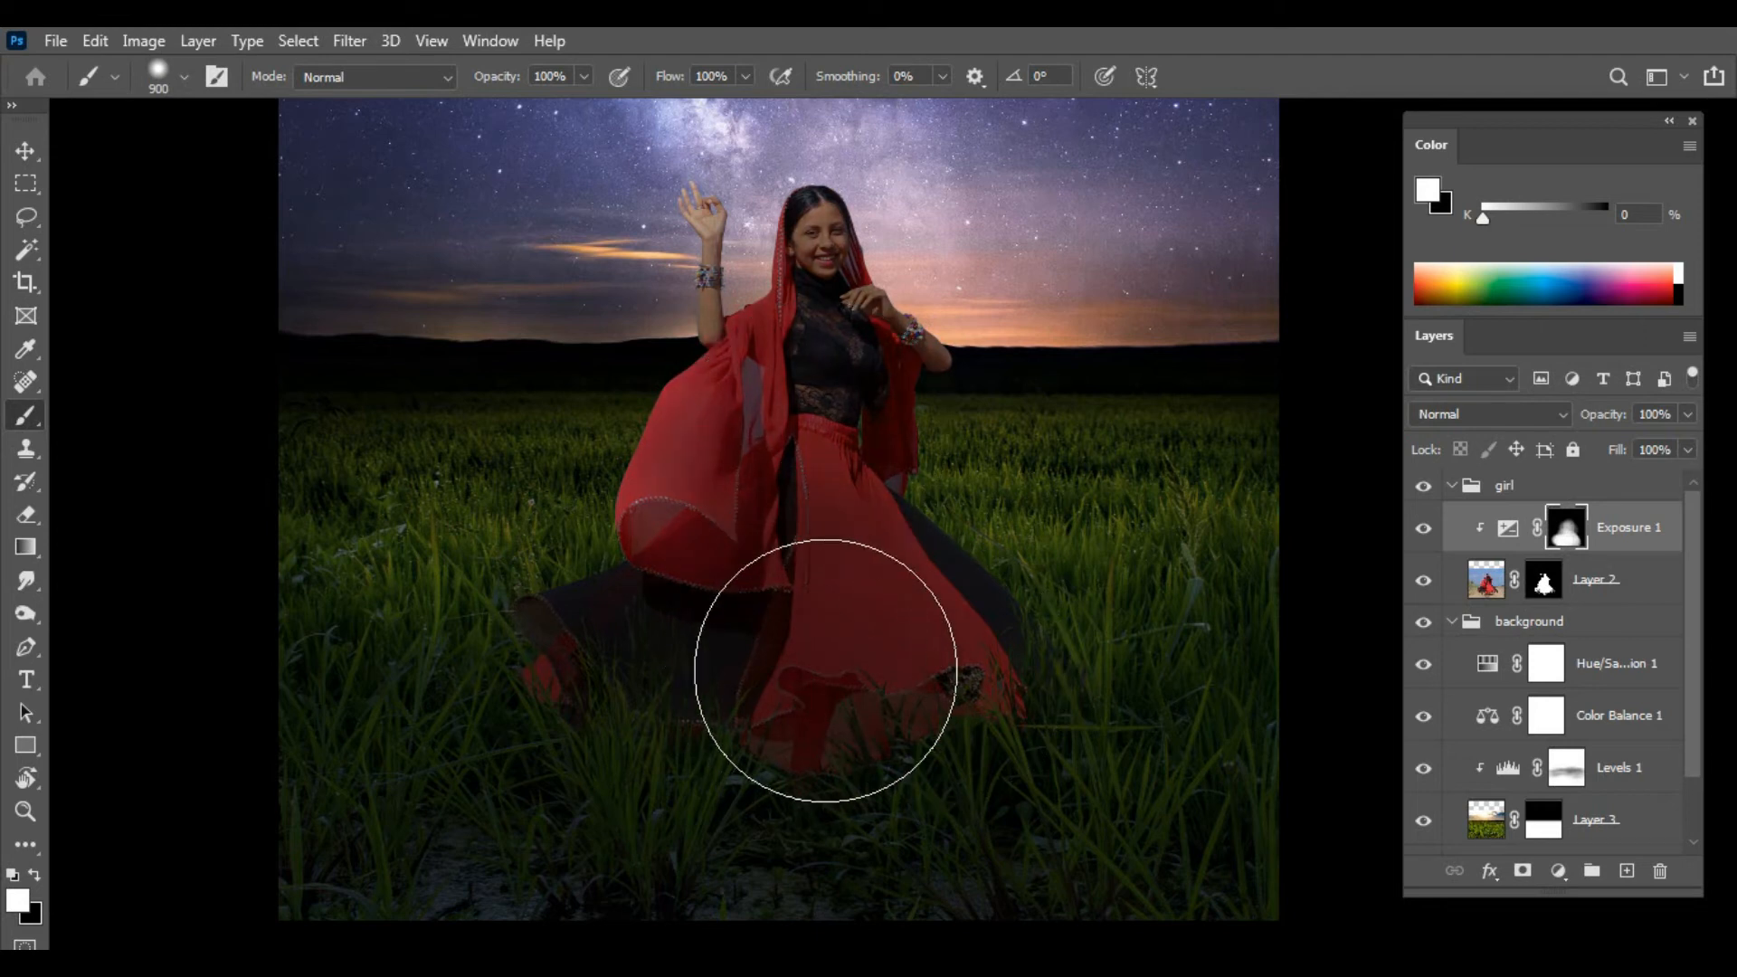
key(ctrl+minus)
scroll(863, 399, up, 3)
drag(846, 444, 851, 539)
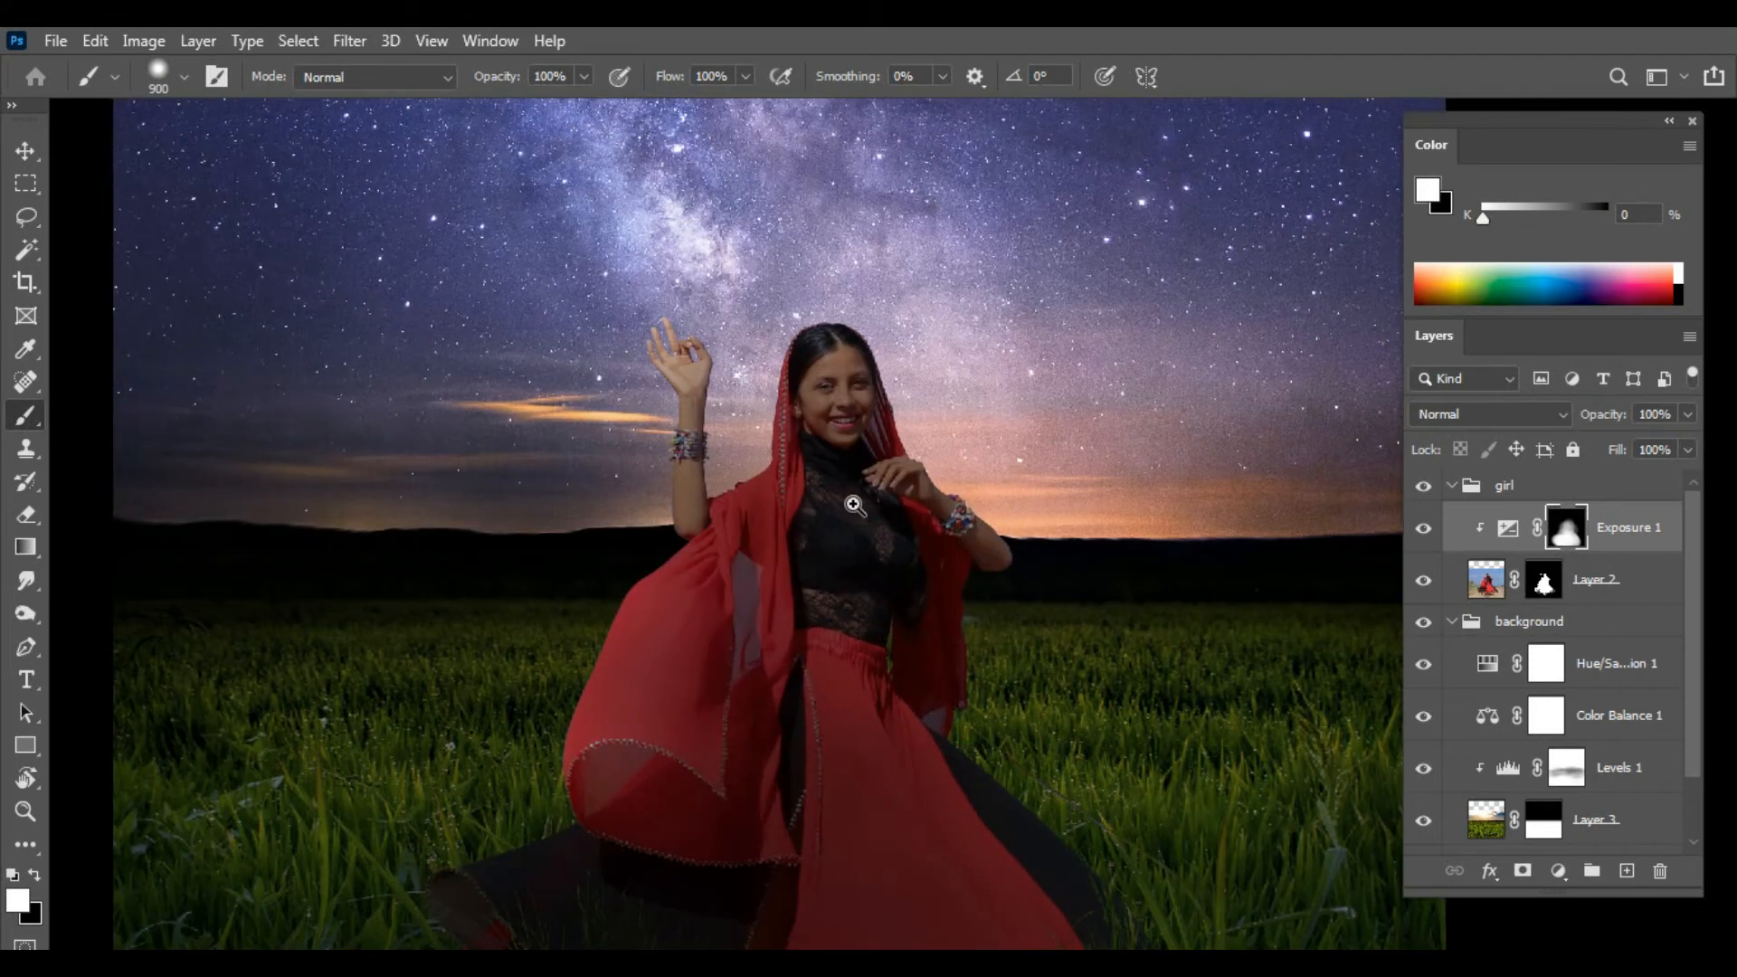
Step: Reduce the brush to 150 px and paint black on Exposure 1's mask to brighten the dancer's upper body
scroll(852, 537, up, 2)
drag(855, 316, 826, 536)
ctrl+click(826, 536)
key(x)
key(bracketleft)
key(bracketleft)
key(bracketleft)
key(bracketleft)
key(bracketleft)
key(bracketleft)
key(bracketleft)
key(bracketleft)
key(bracketleft)
key(bracketleft)
key(bracketleft)
key(bracketright)
key(bracketright)
key(bracketright)
scroll(866, 553, down, 4)
drag(879, 606, 915, 602)
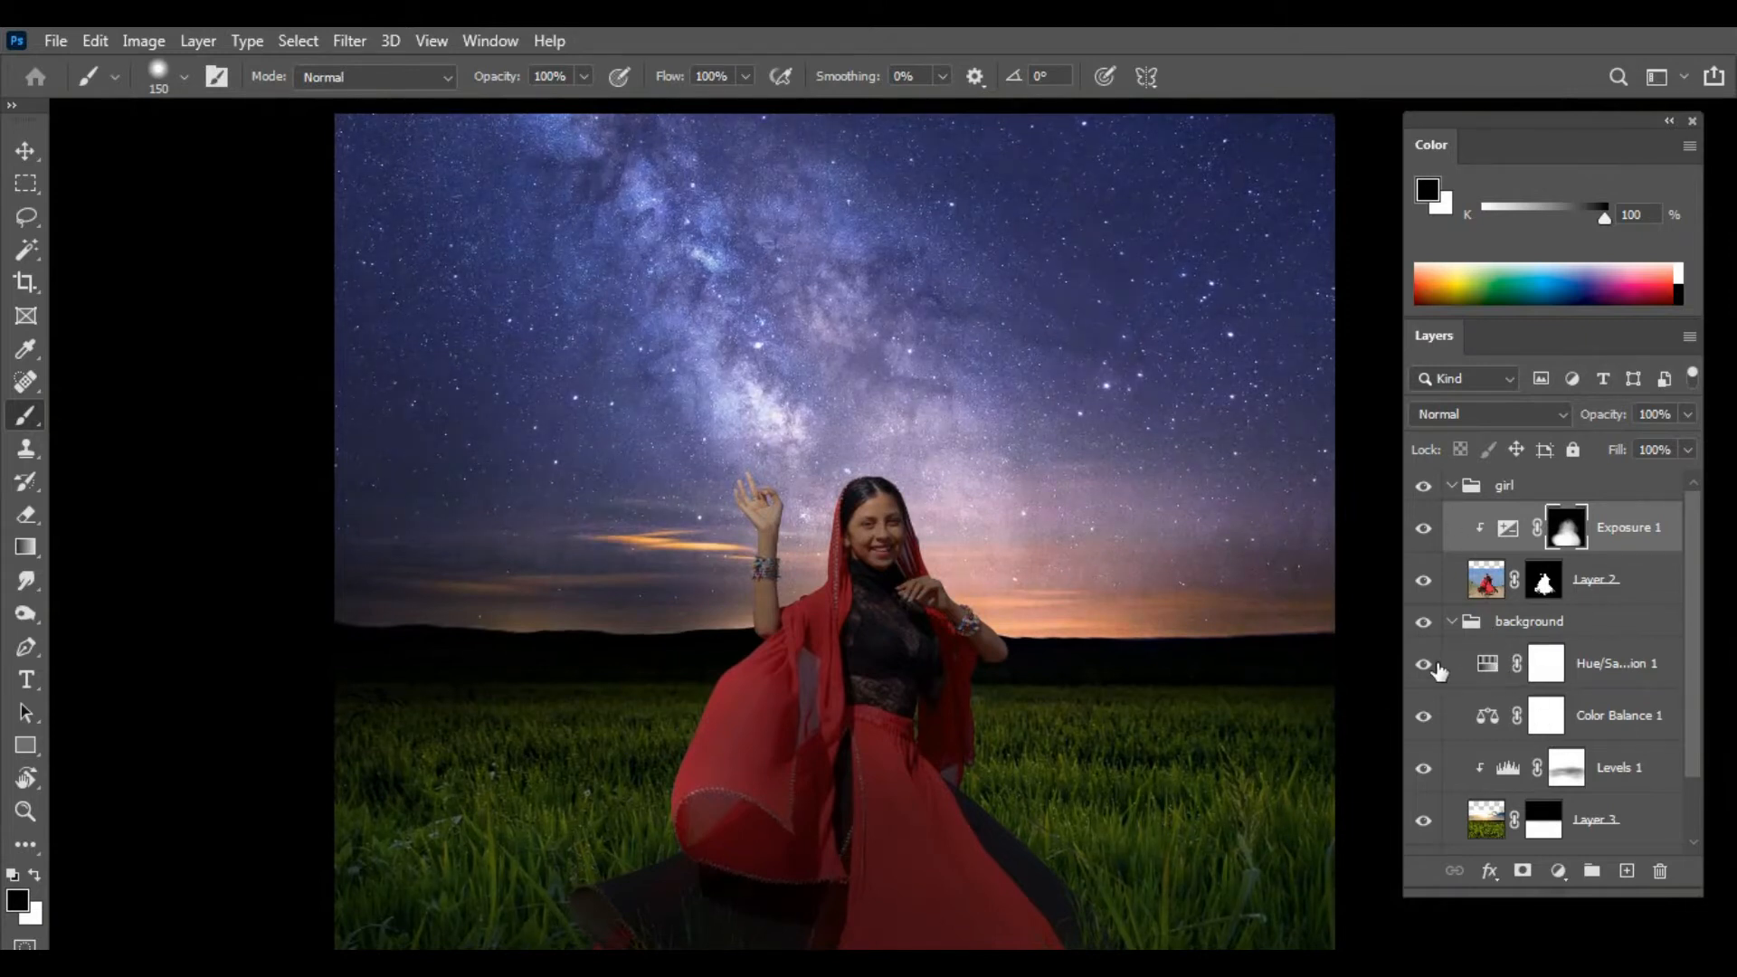
Step: Expand the sky group, select Curves 1's mask, and compare the sky with the adjustment off and on
scroll(1439, 669, down, 2)
click(1424, 787)
click(1424, 787)
click(1452, 791)
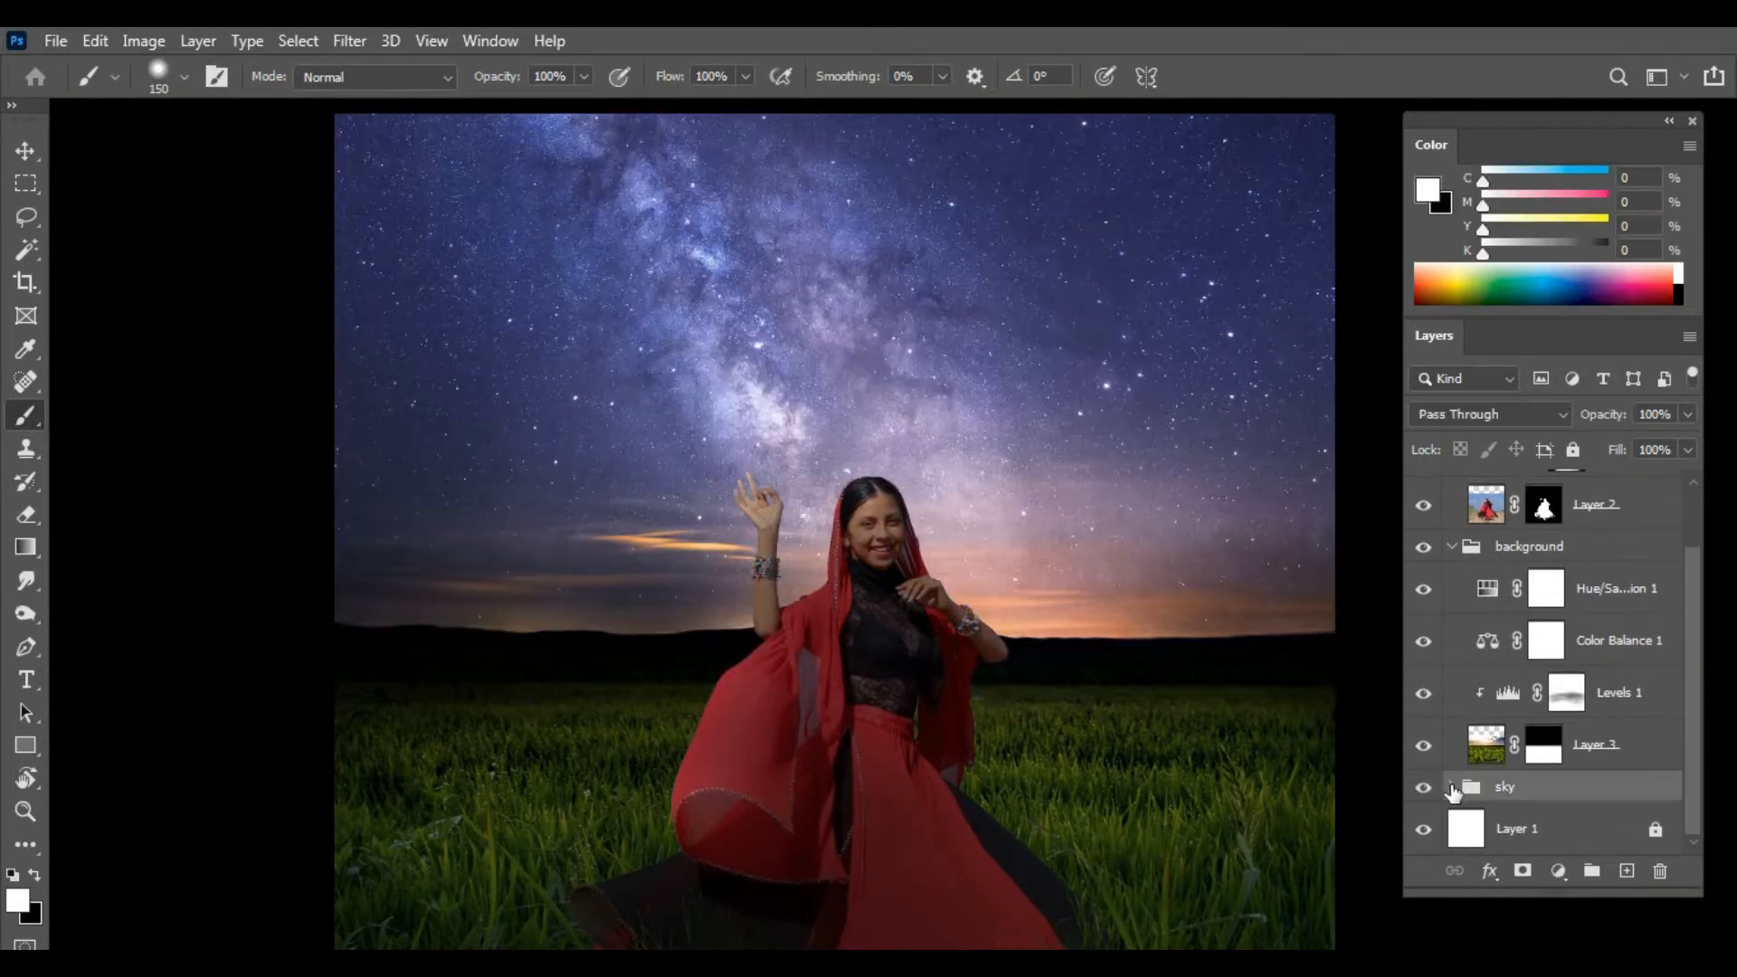
click(1452, 790)
scroll(1455, 786, down, 2)
click(1535, 736)
click(1422, 735)
click(1422, 735)
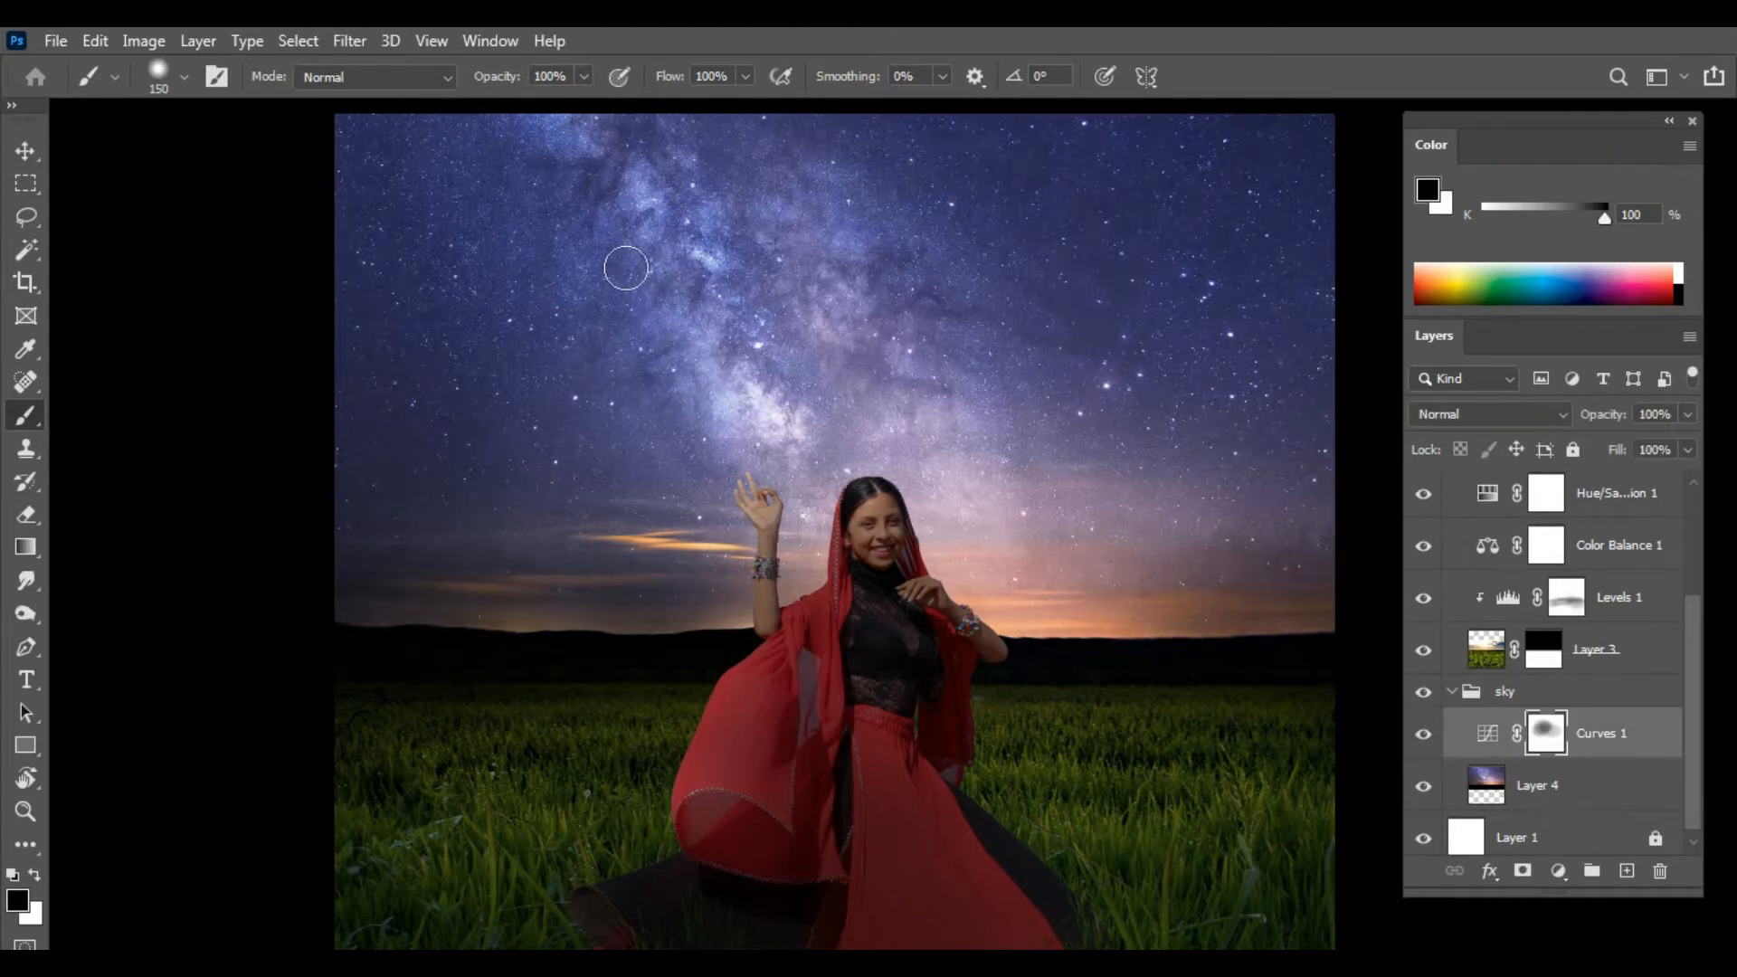
Step: Try painting black at 1000 px on Curves 1's mask over the Milky Way
key(bracketright)
key(bracketright)
key(bracketright)
key(bracketright)
key(bracketright)
key(bracketright)
key(bracketright)
key(bracketright)
key(bracketright)
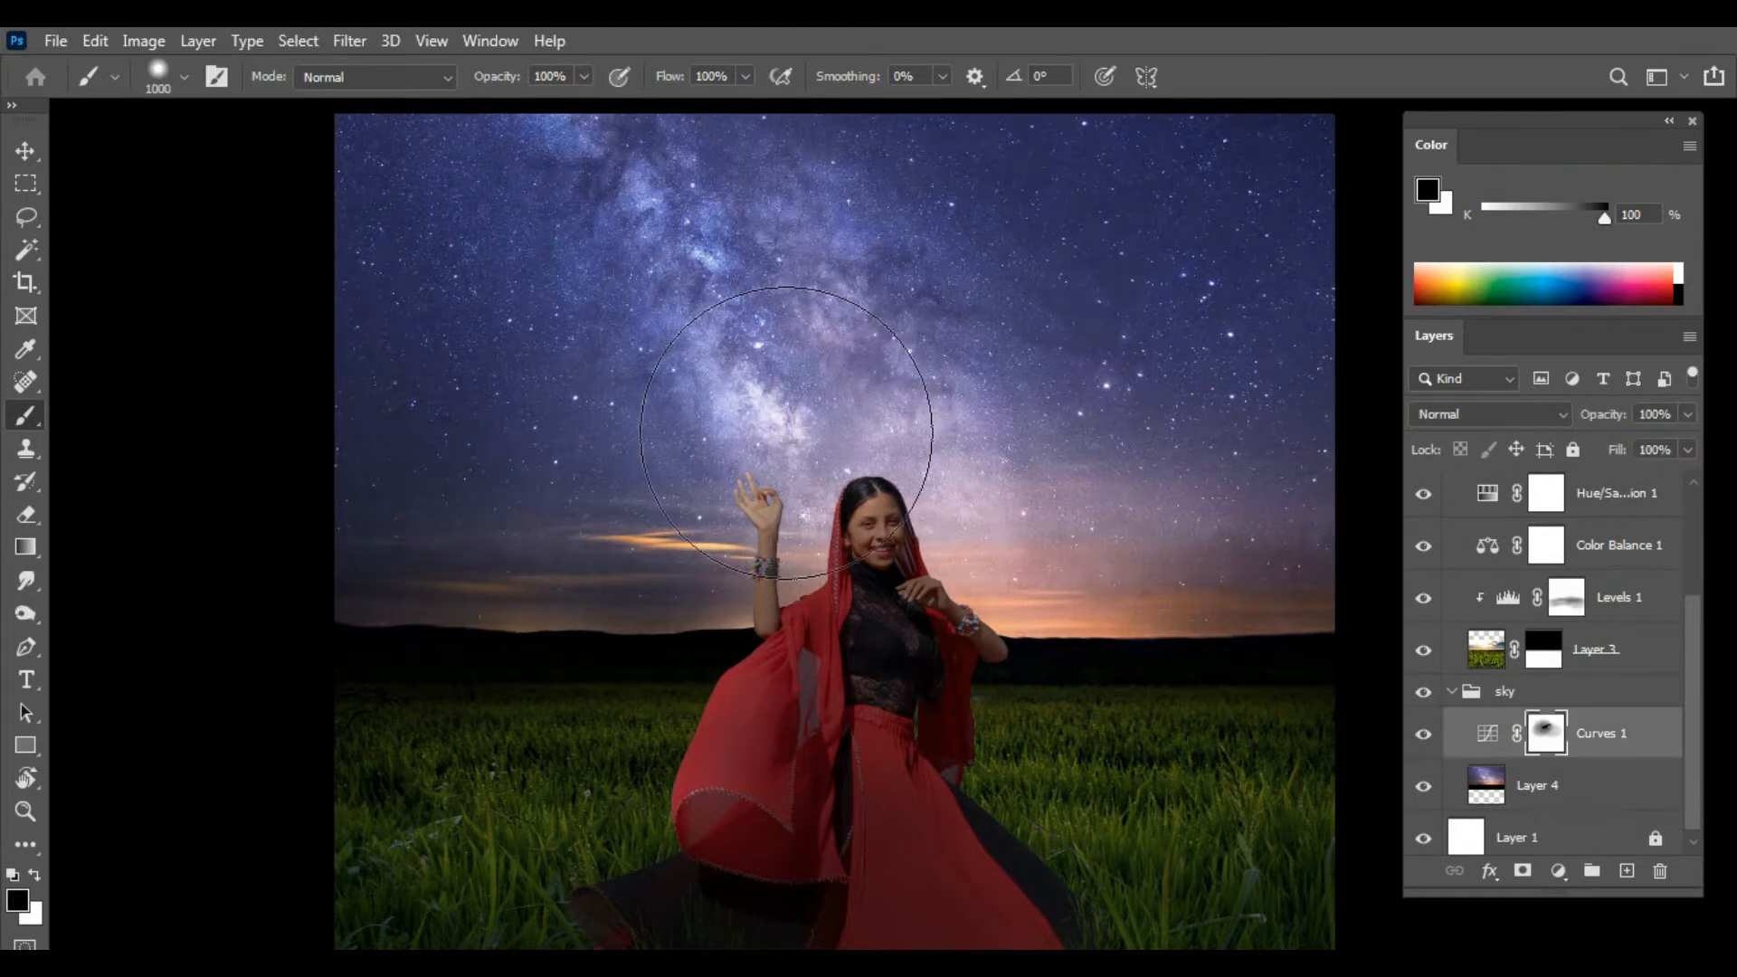
Step: Paint Curves 1's mask back to white at 1000 px across the sky and collapse the sky group
key(x)
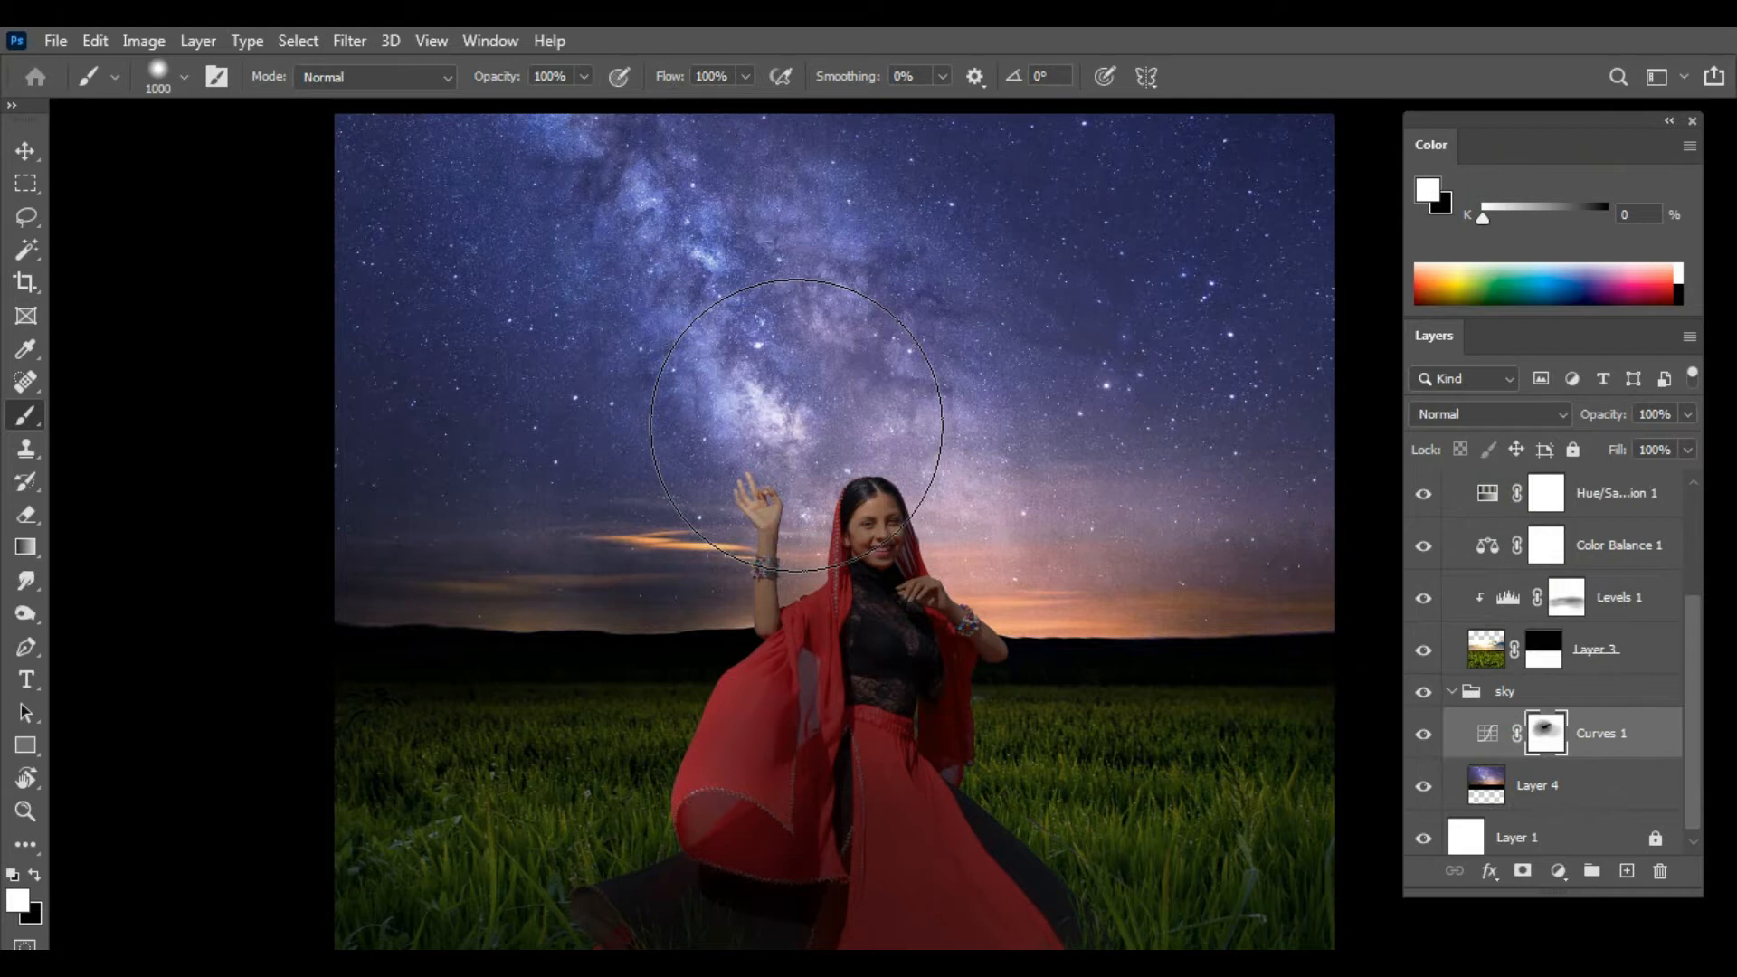
drag(797, 426, 864, 543)
scroll(866, 548, down, 2)
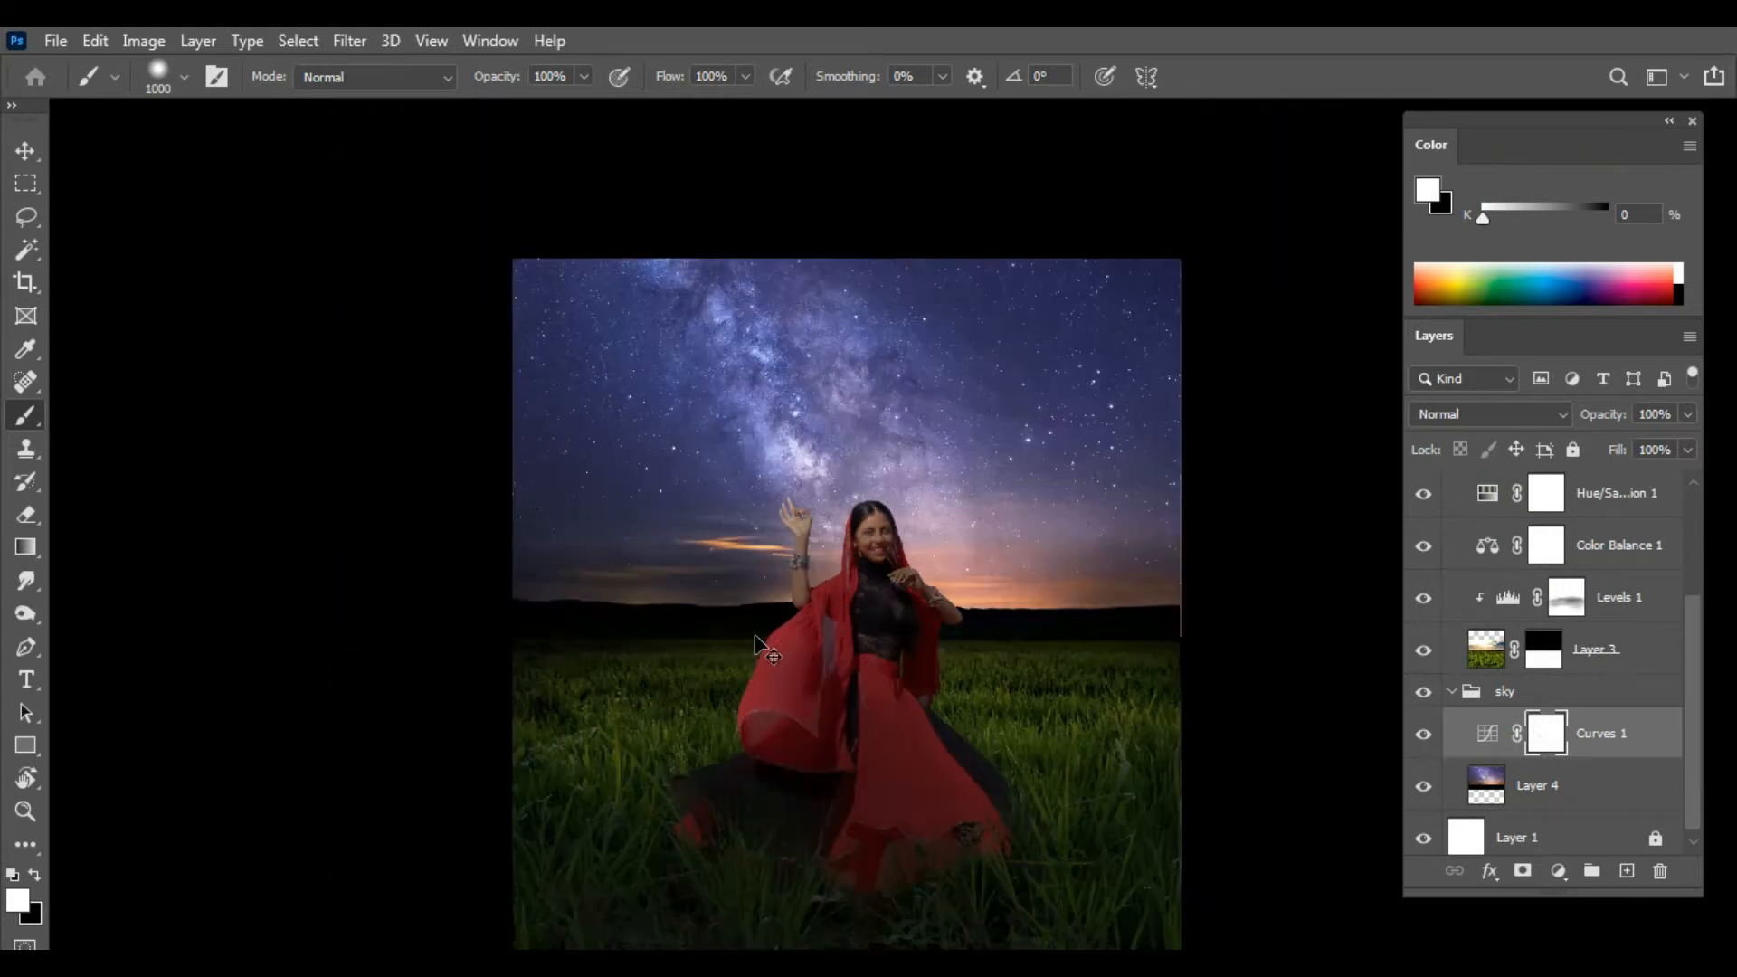
scroll(885, 588, up, 3)
scroll(874, 589, up, 4)
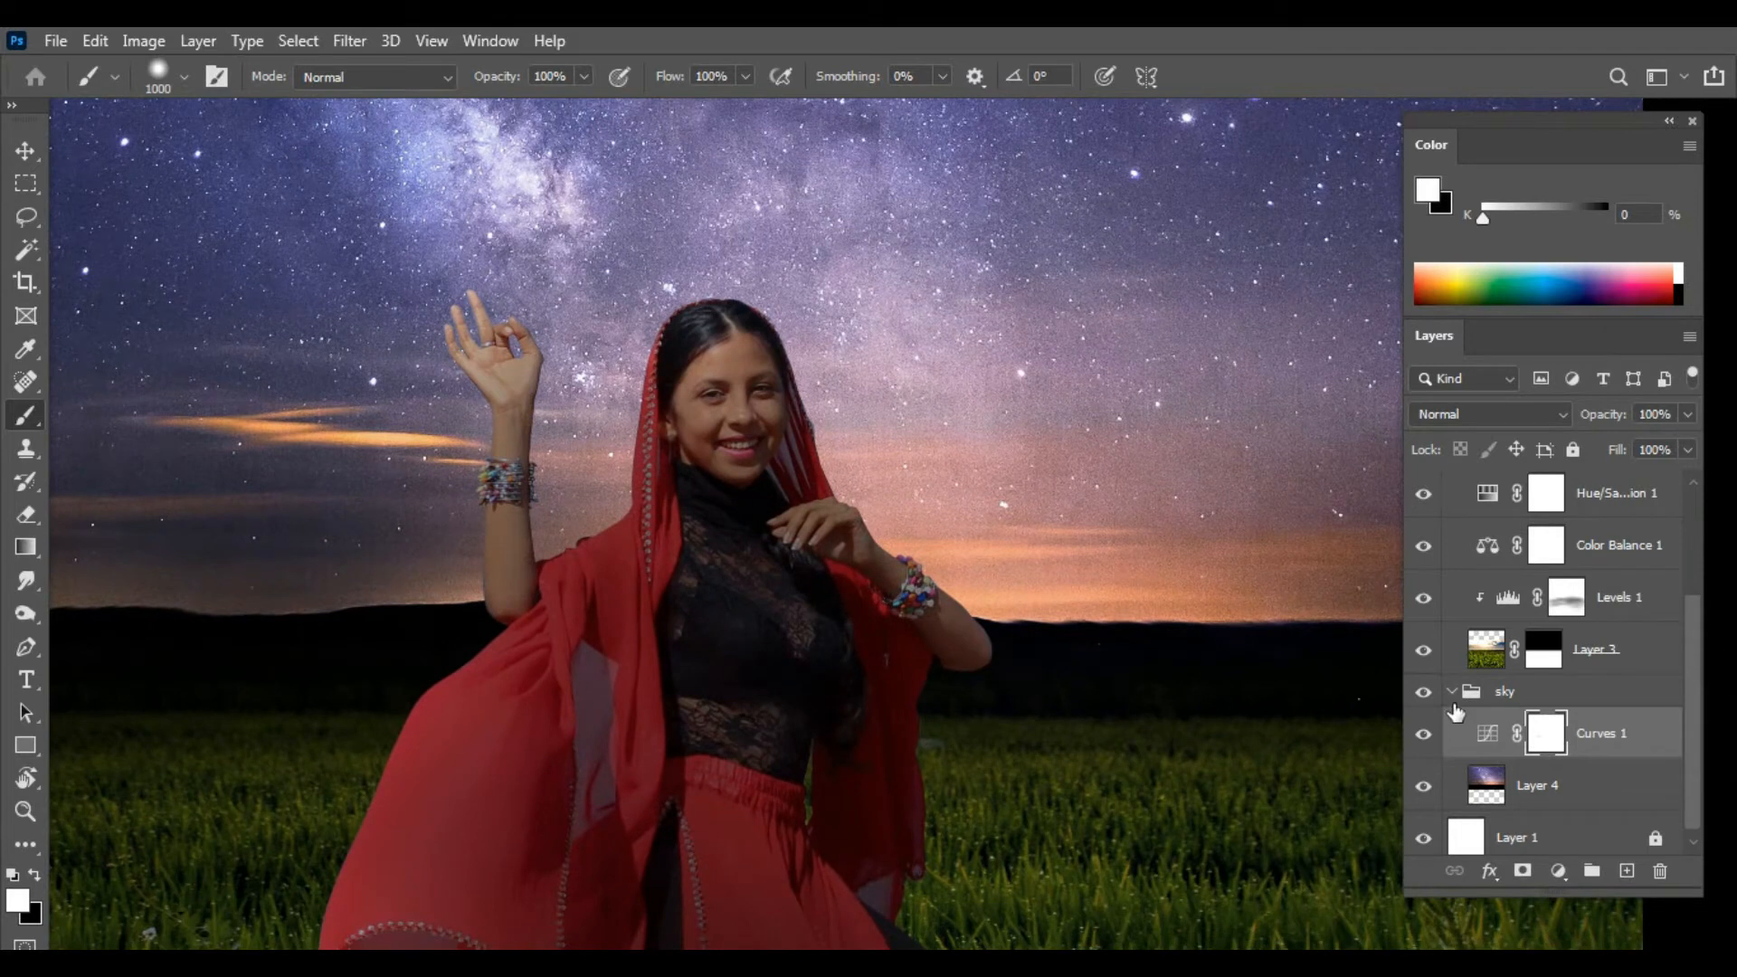
click(1448, 695)
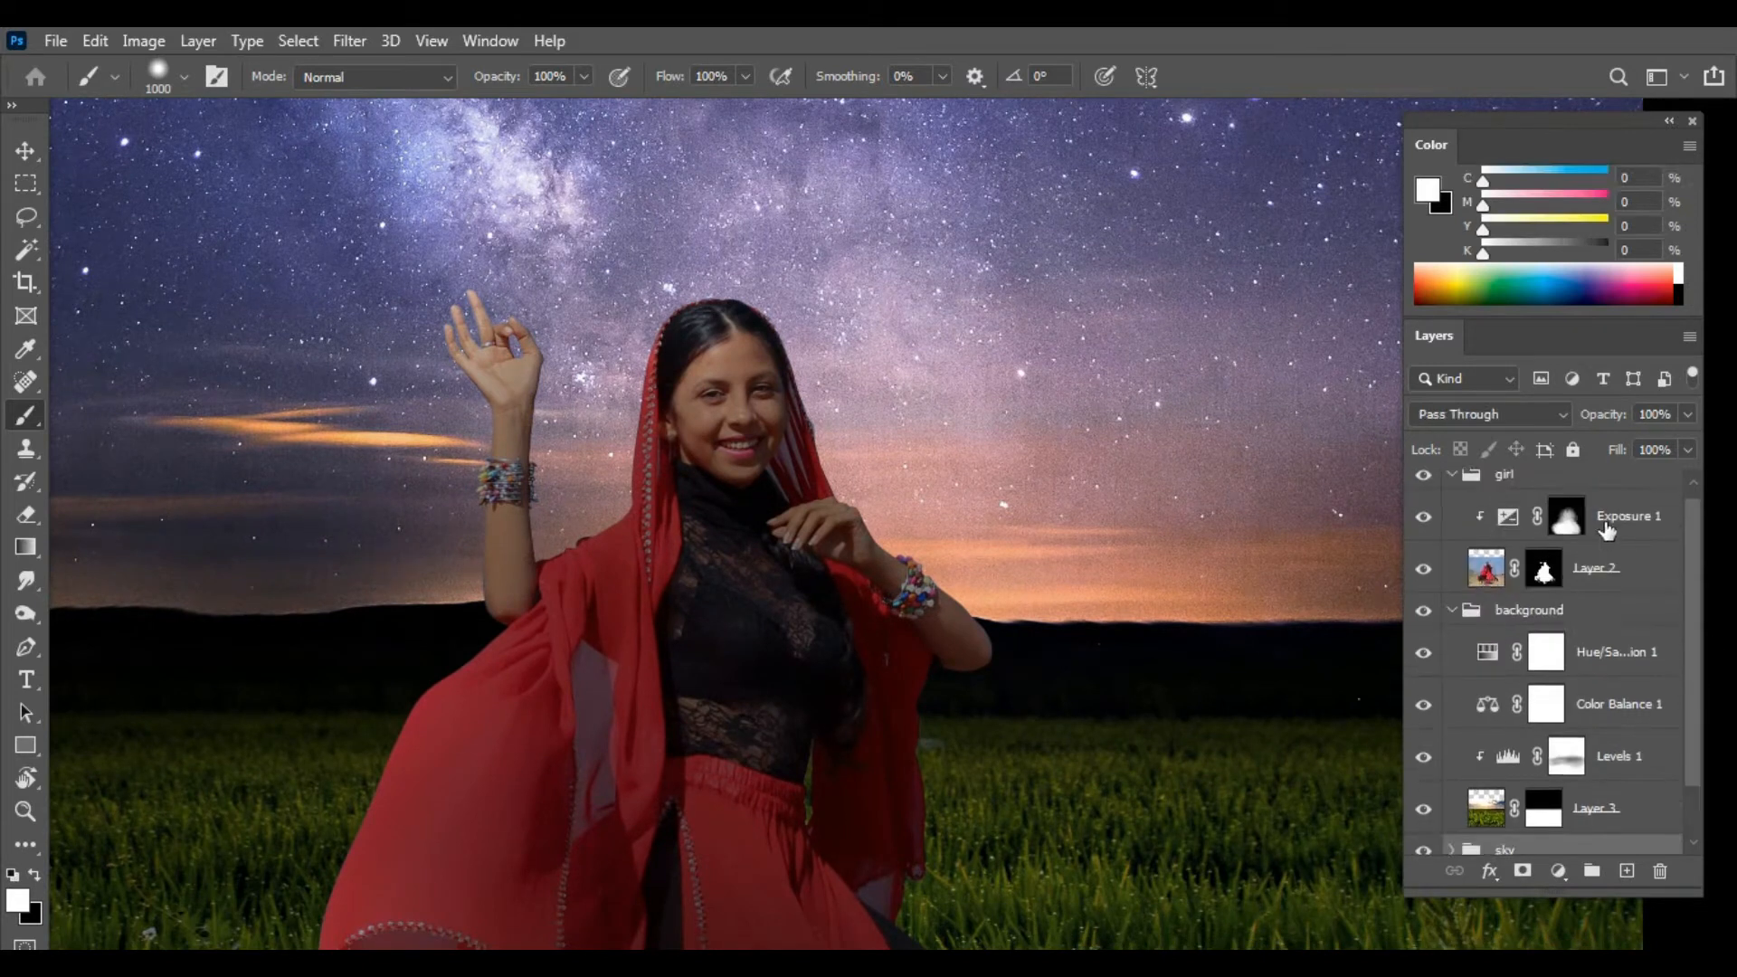
Step: Try a clipped Curves adjustment with raised RGB midtones above Exposure 1, and delete it
click(1597, 532)
click(1556, 872)
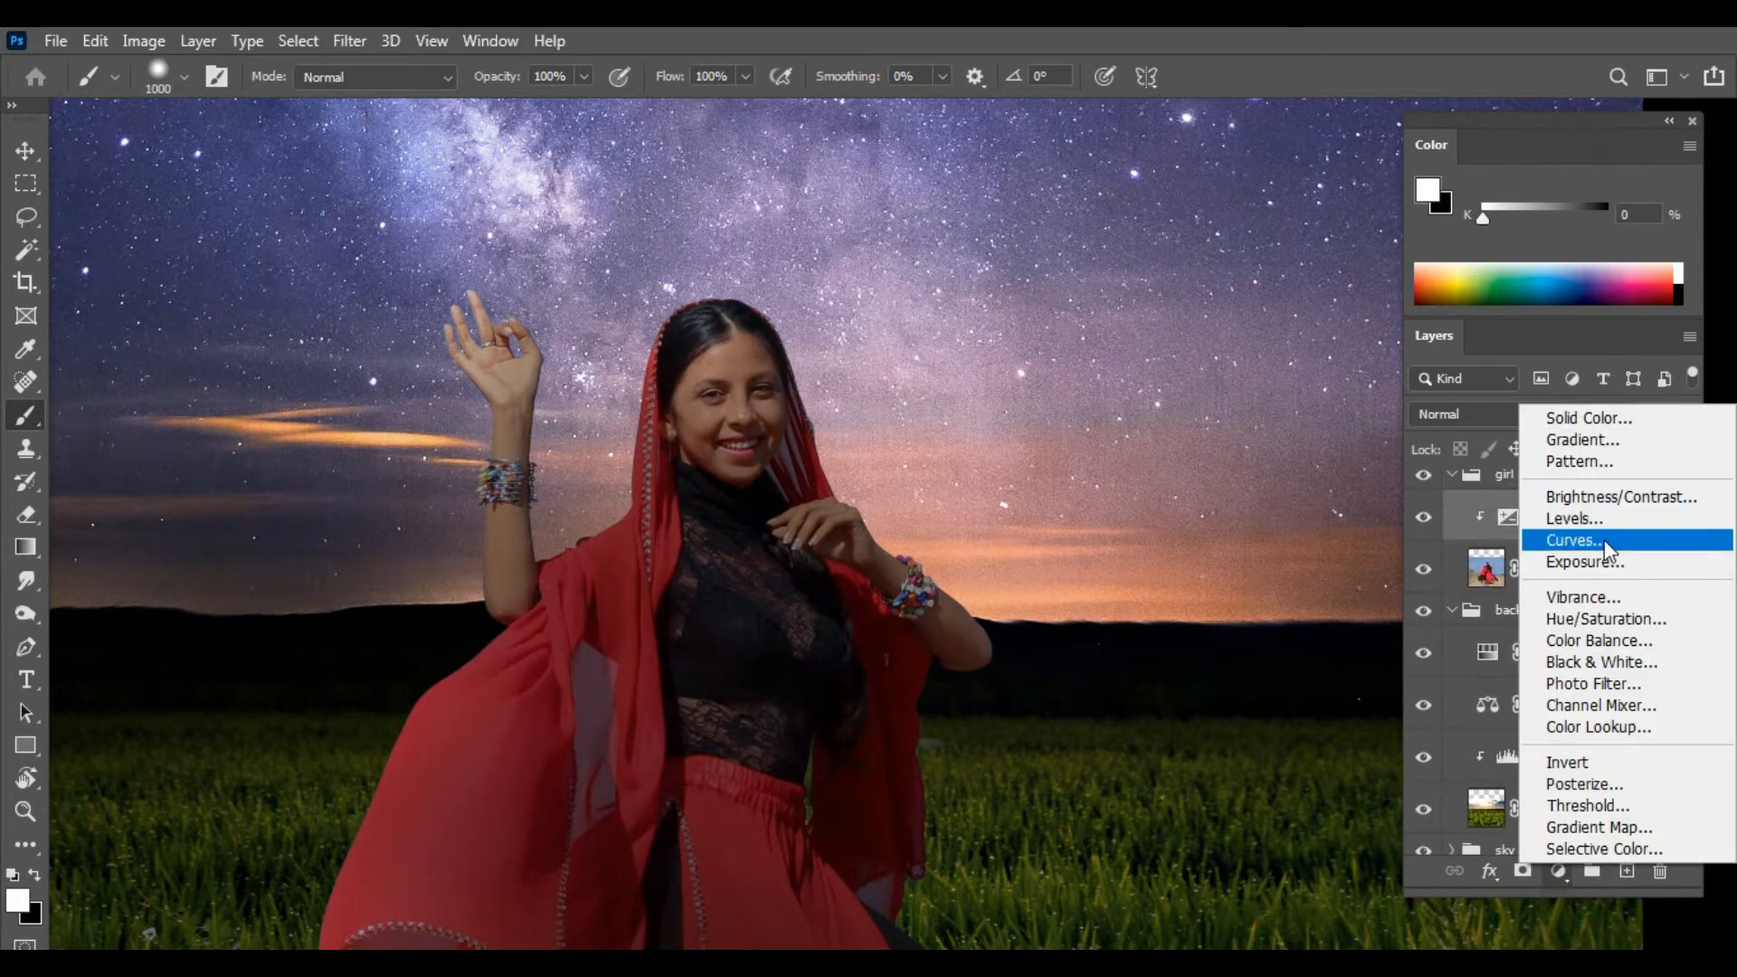
click(1579, 540)
drag(1435, 398, 1416, 398)
click(1382, 590)
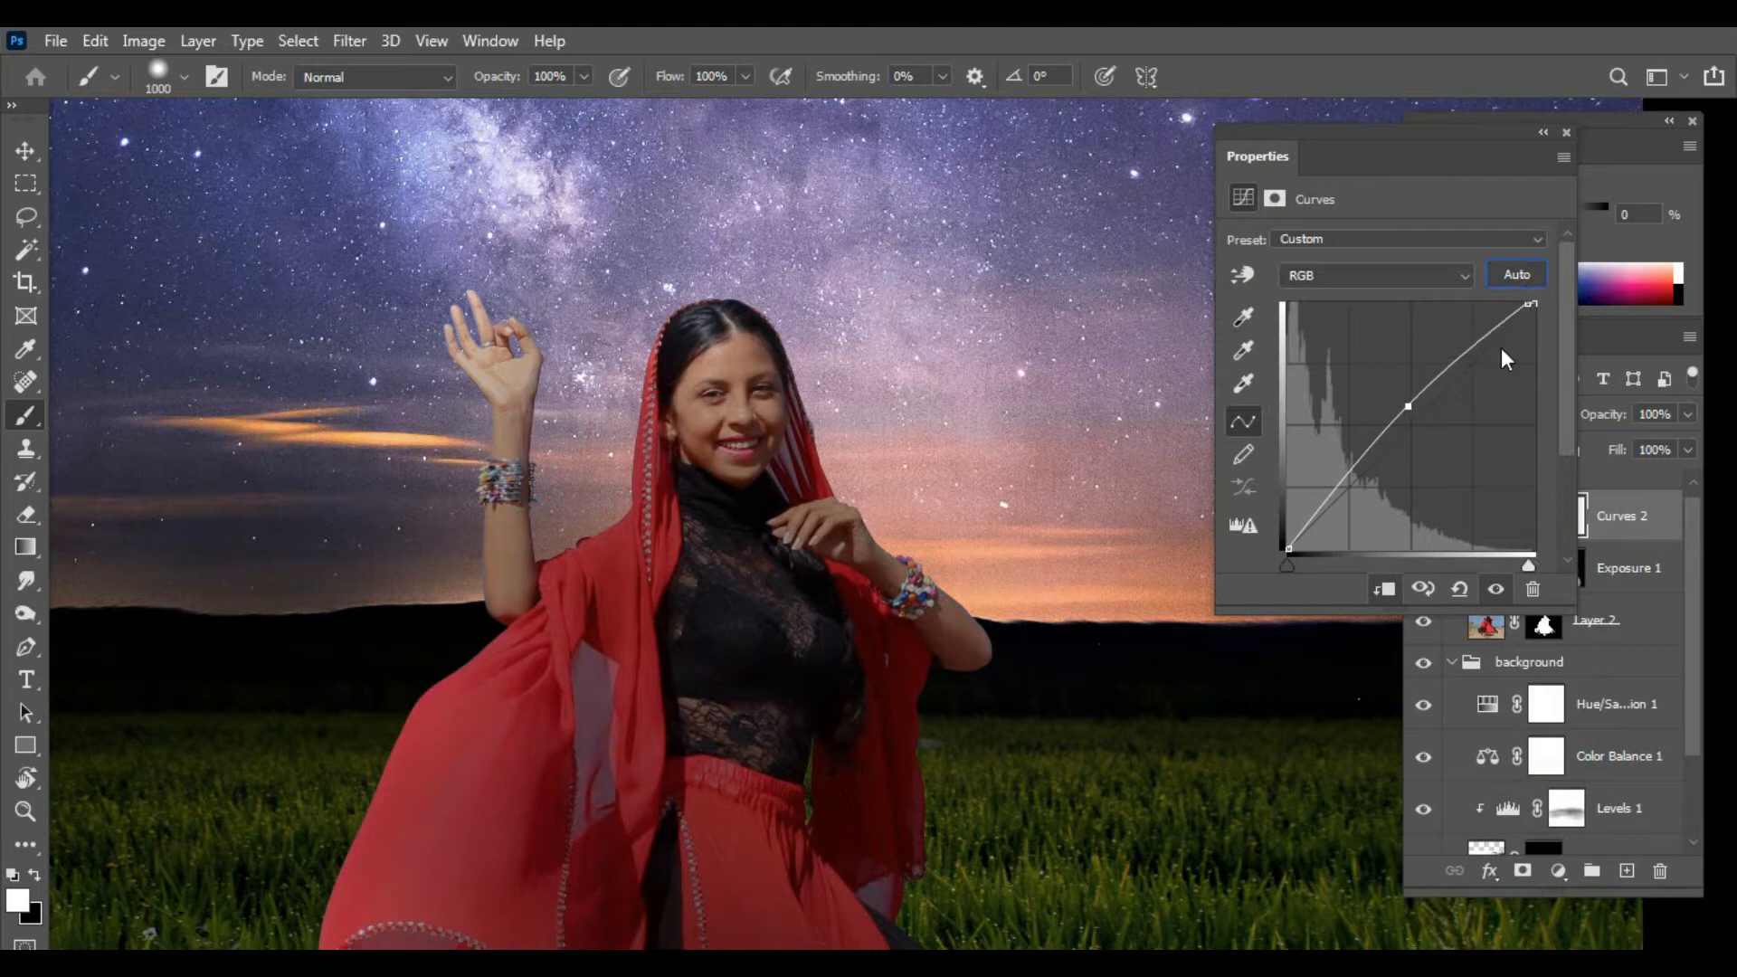
click(1568, 132)
key(Delete)
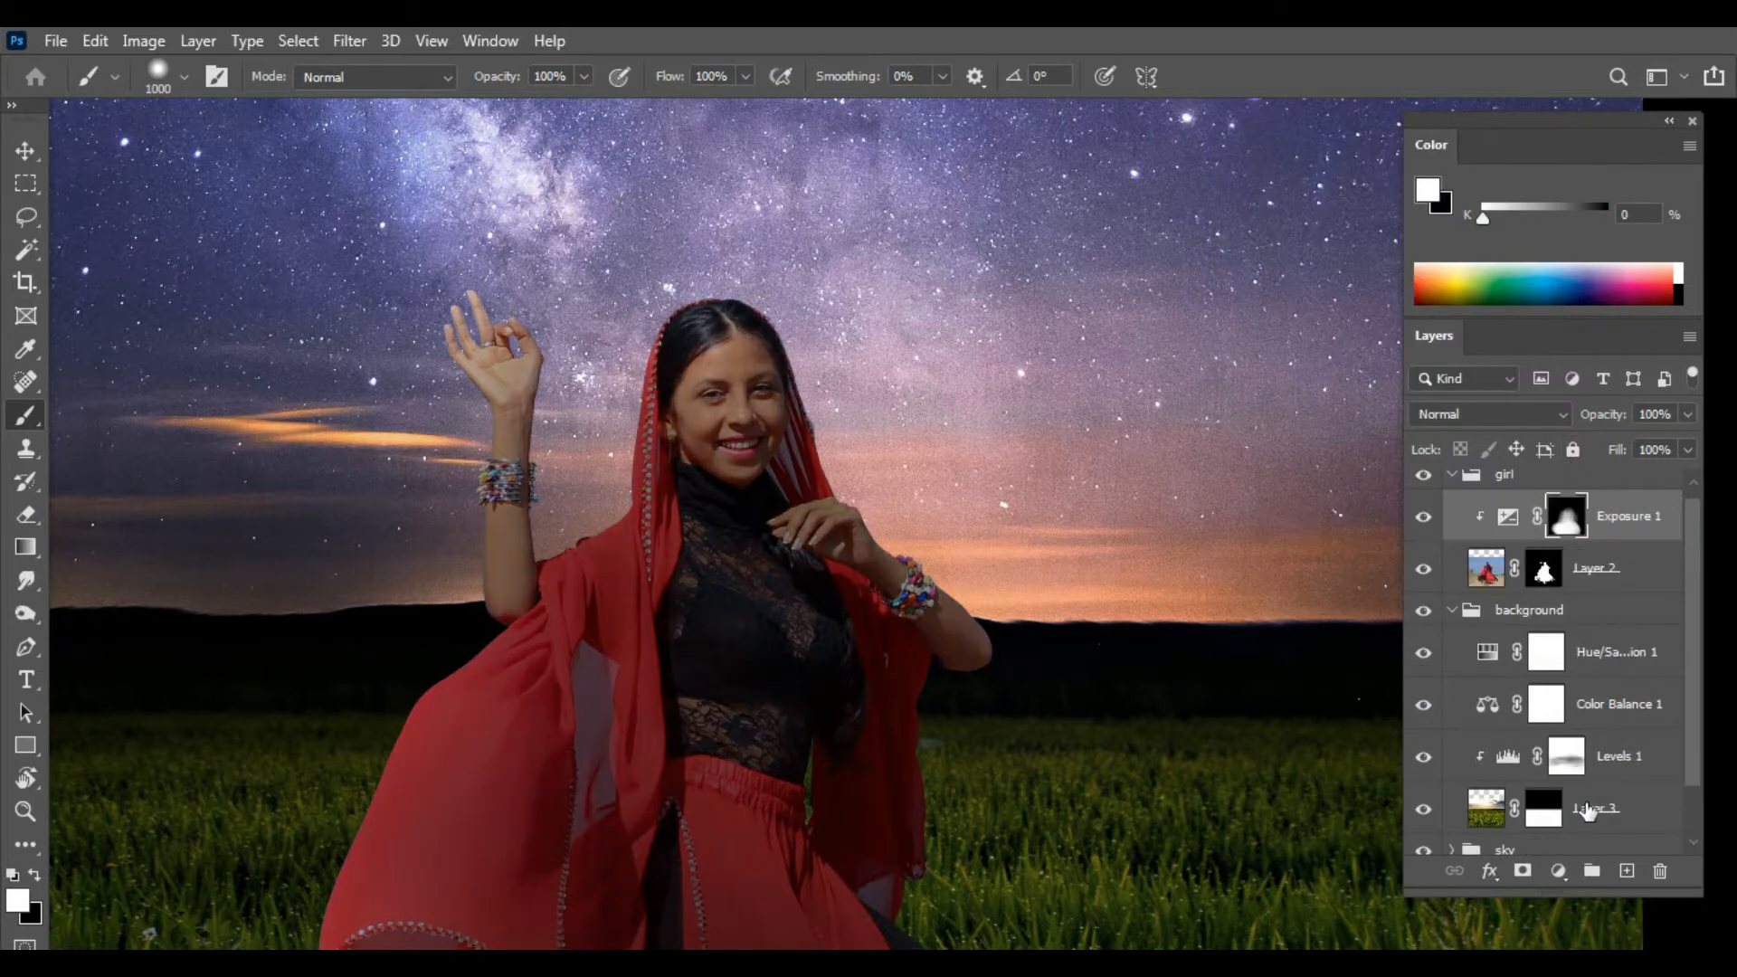
Step: Add a Curves adjustment above Exposure 1 with slightly raised RGB midtones and lowered red highlights, and clip it to the dancer's layer
click(1558, 870)
click(1590, 547)
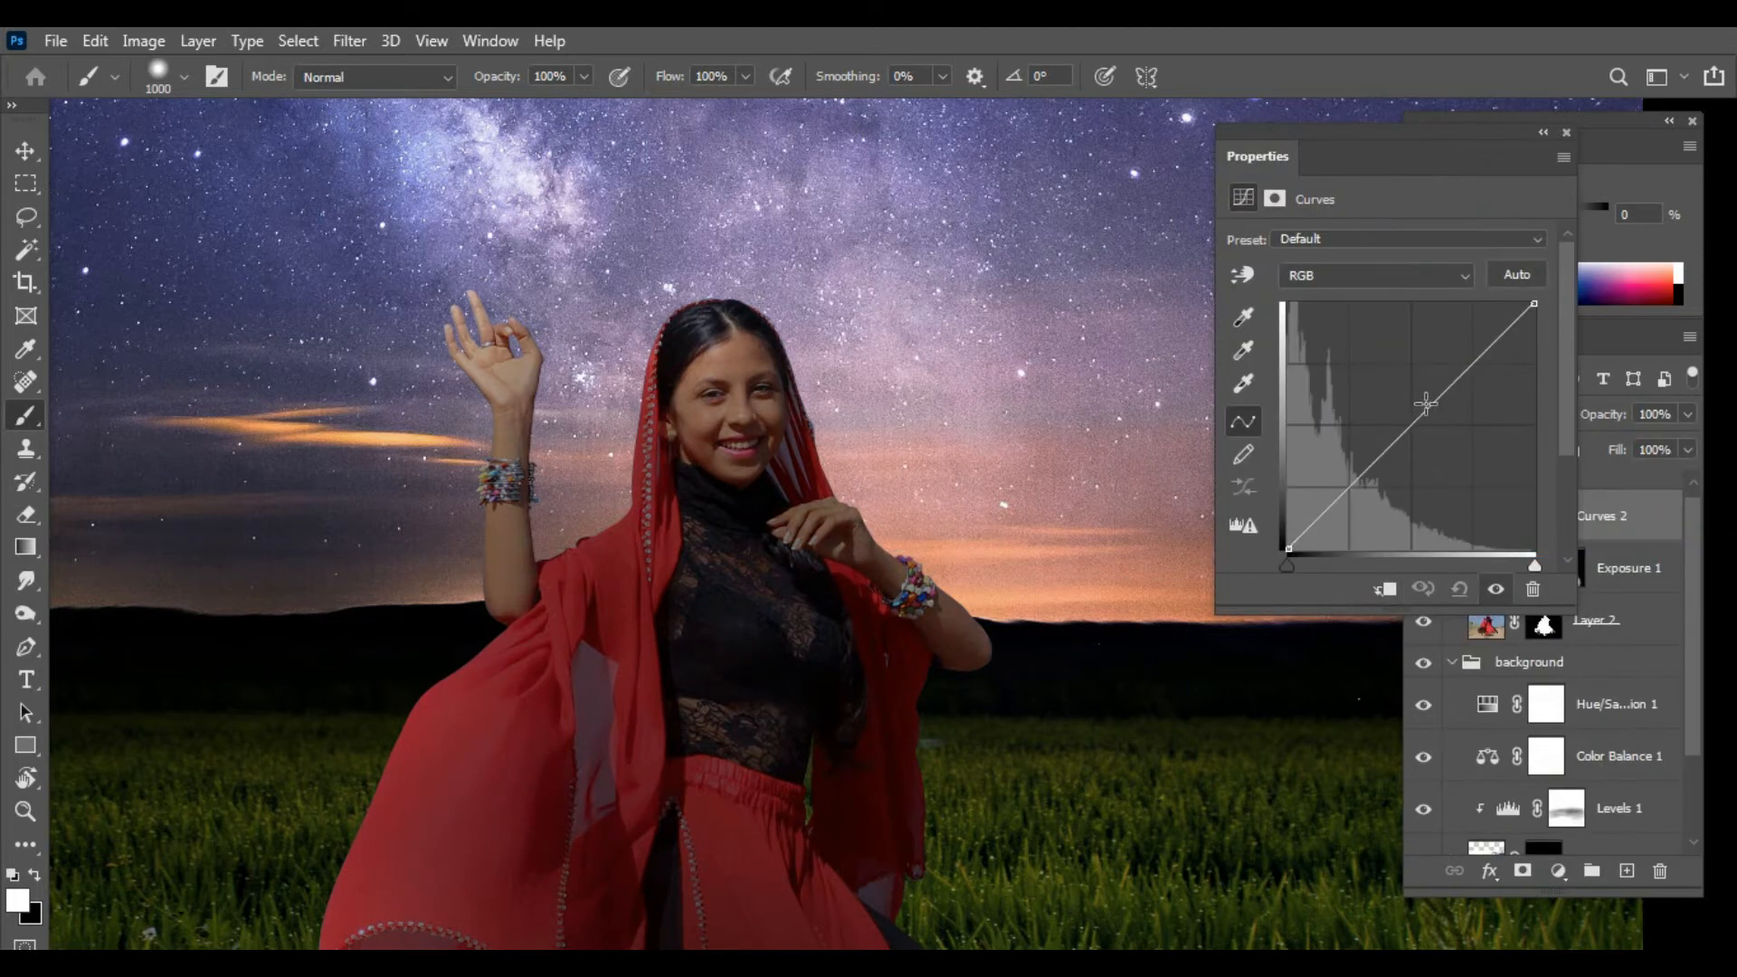
drag(1418, 419, 1418, 396)
click(1409, 272)
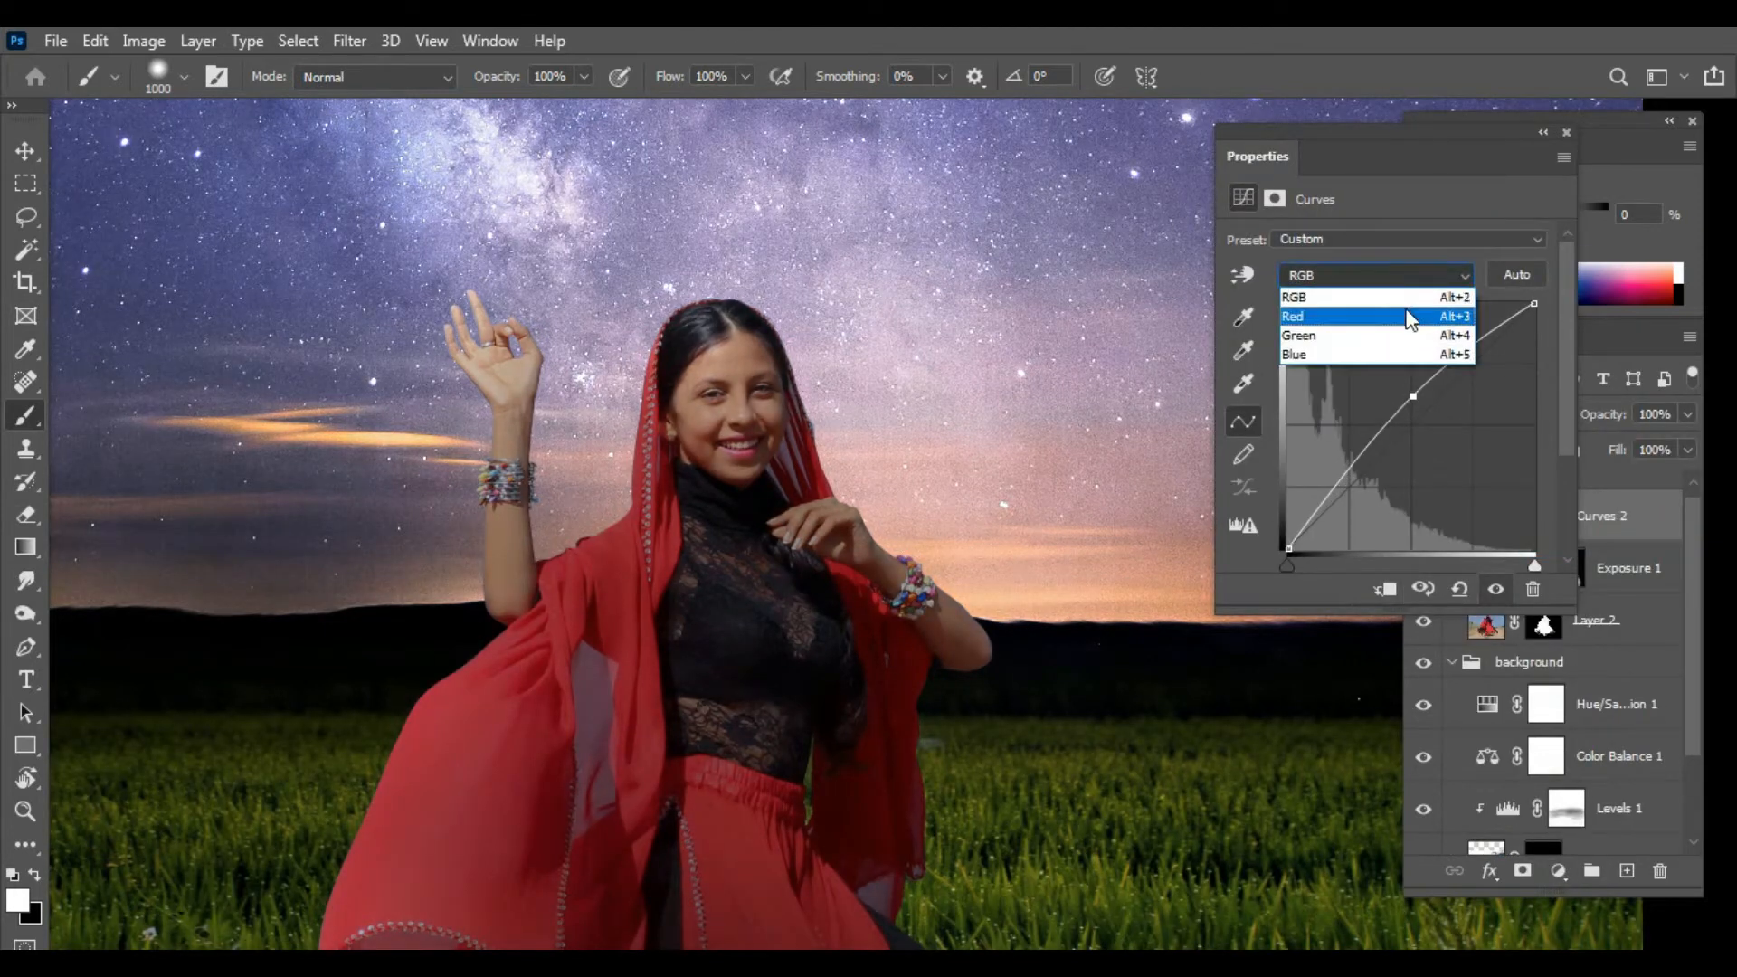
click(1410, 317)
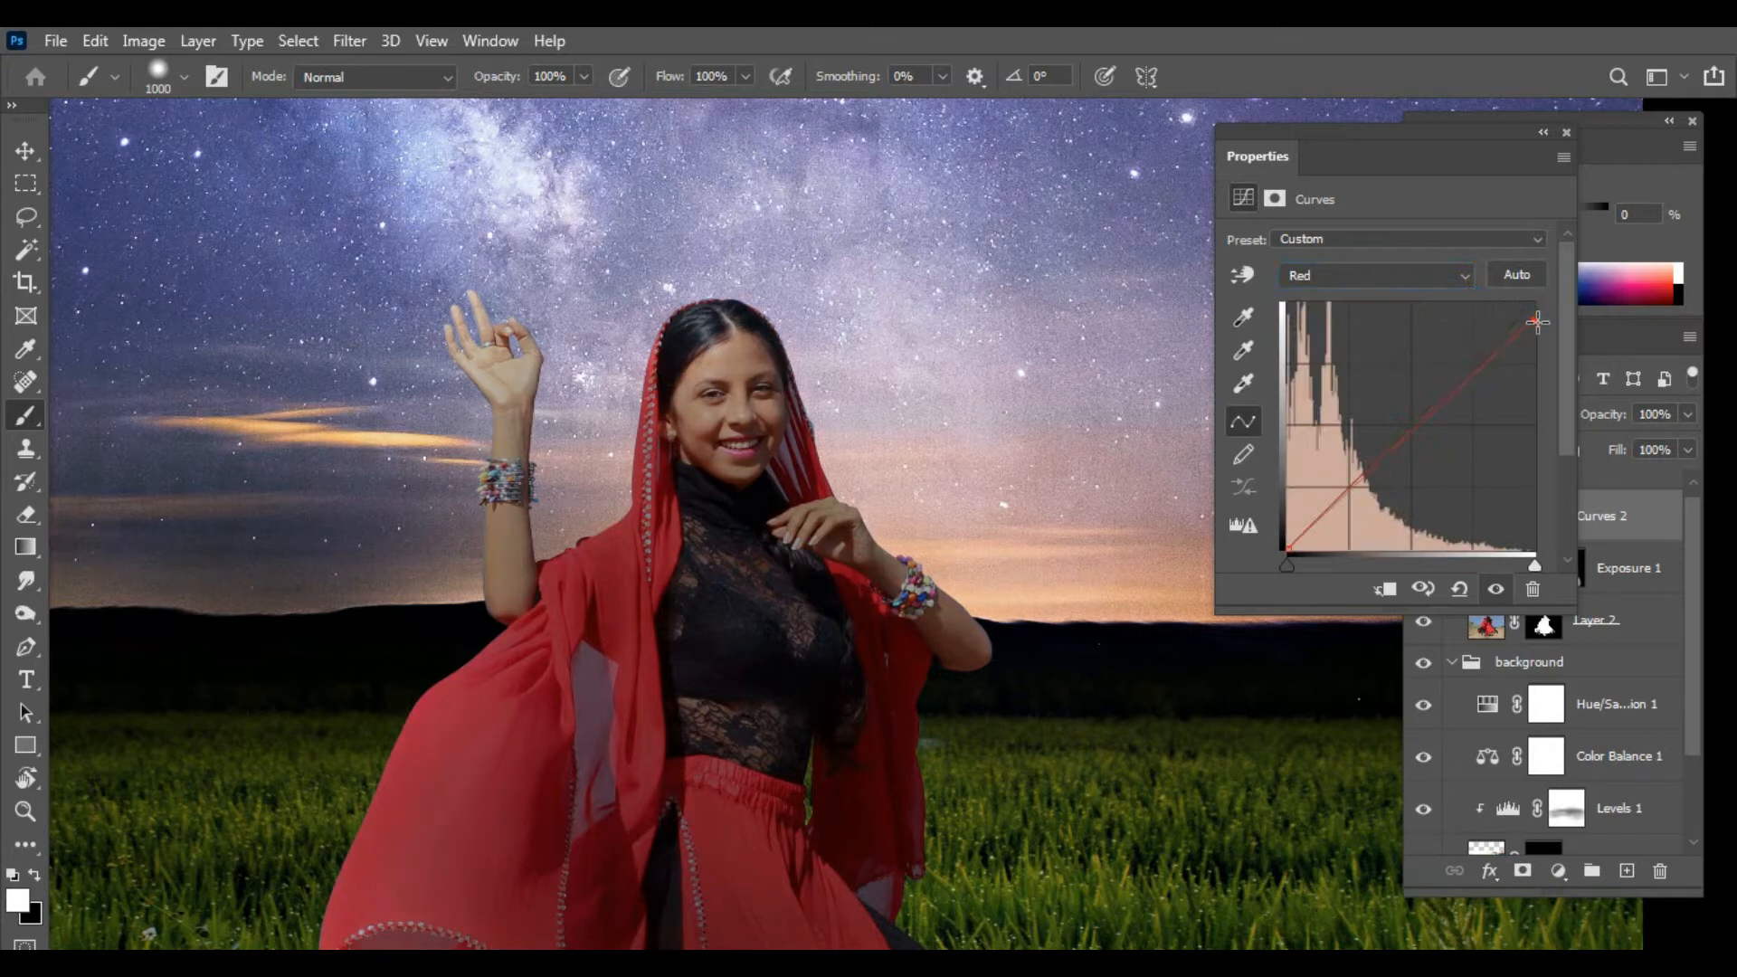
click(1392, 591)
Step: Fine-tune Curves 2's green and blue channels, raising the blue midtones and highlights to cool the dancer
click(1408, 281)
click(1412, 335)
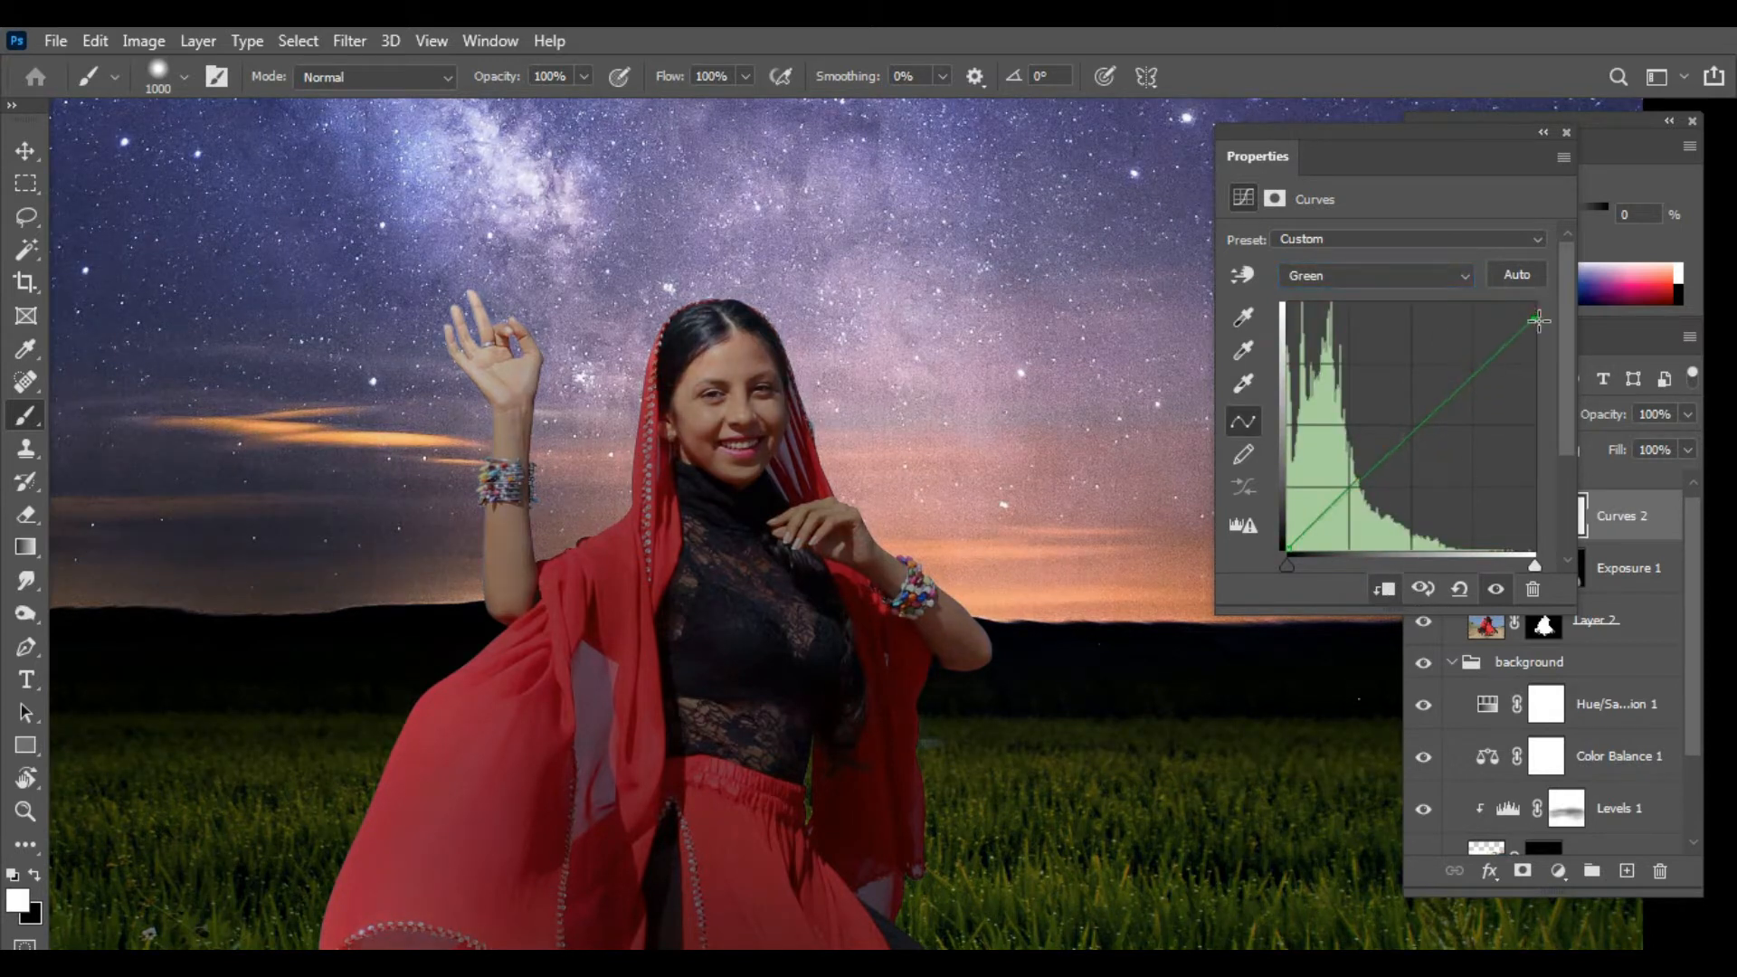
click(1393, 275)
click(1445, 350)
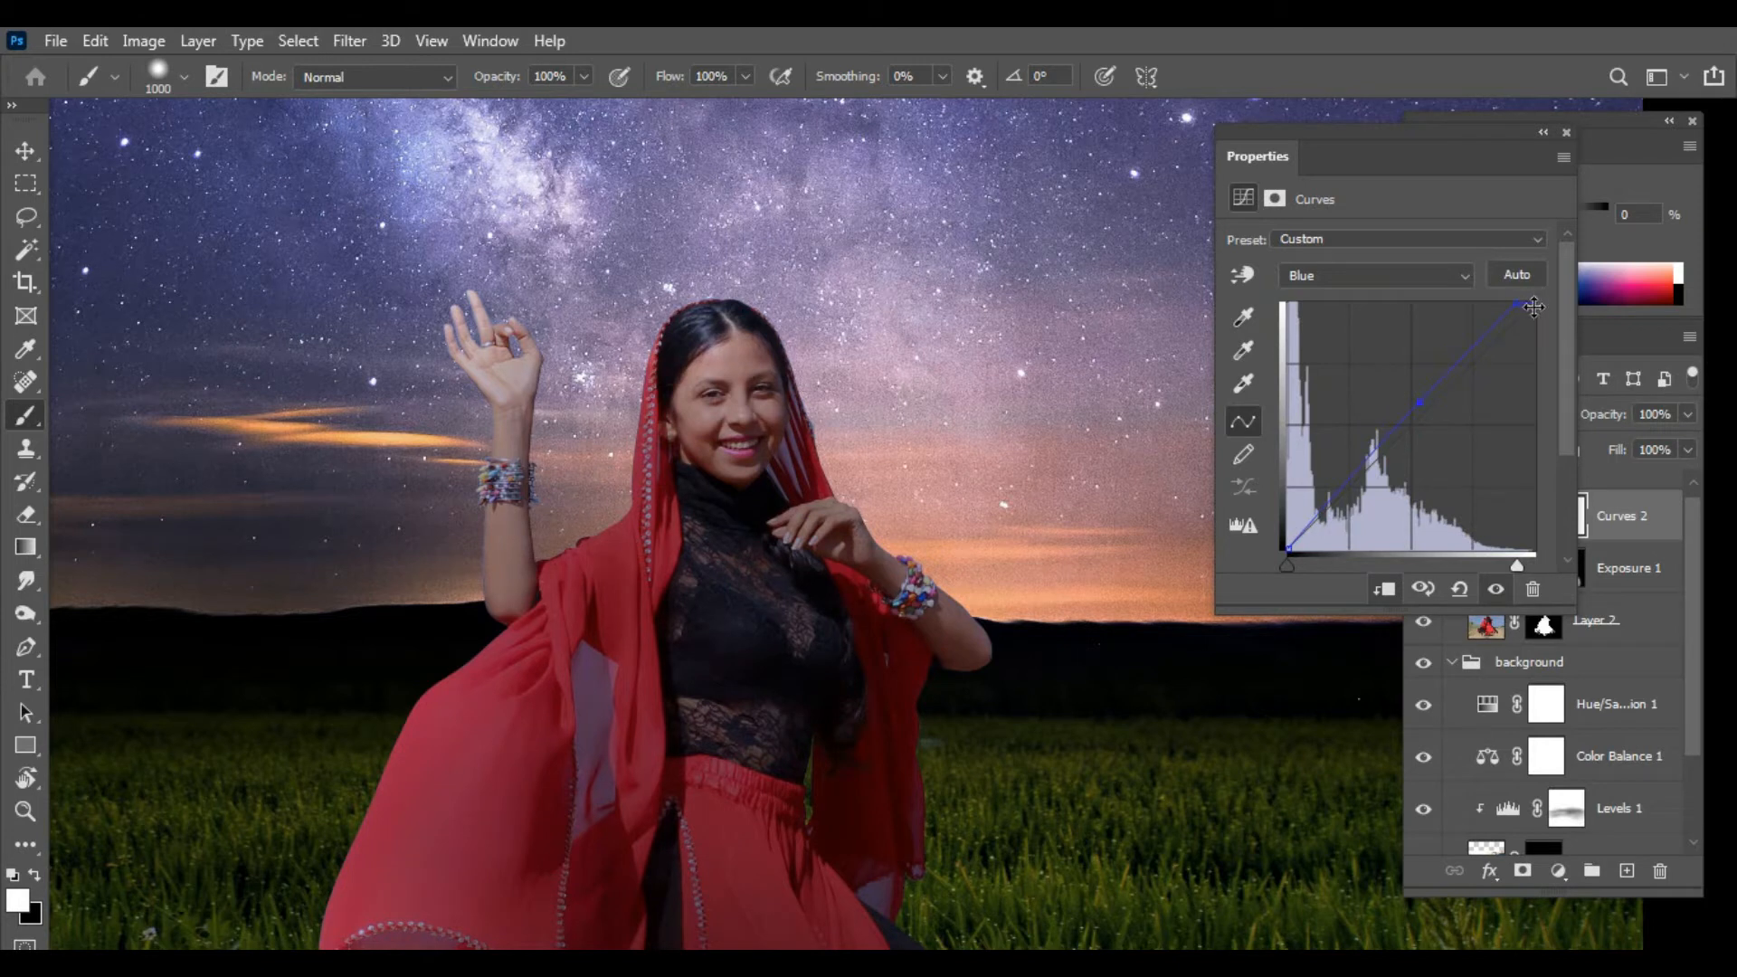
click(1411, 288)
click(1403, 337)
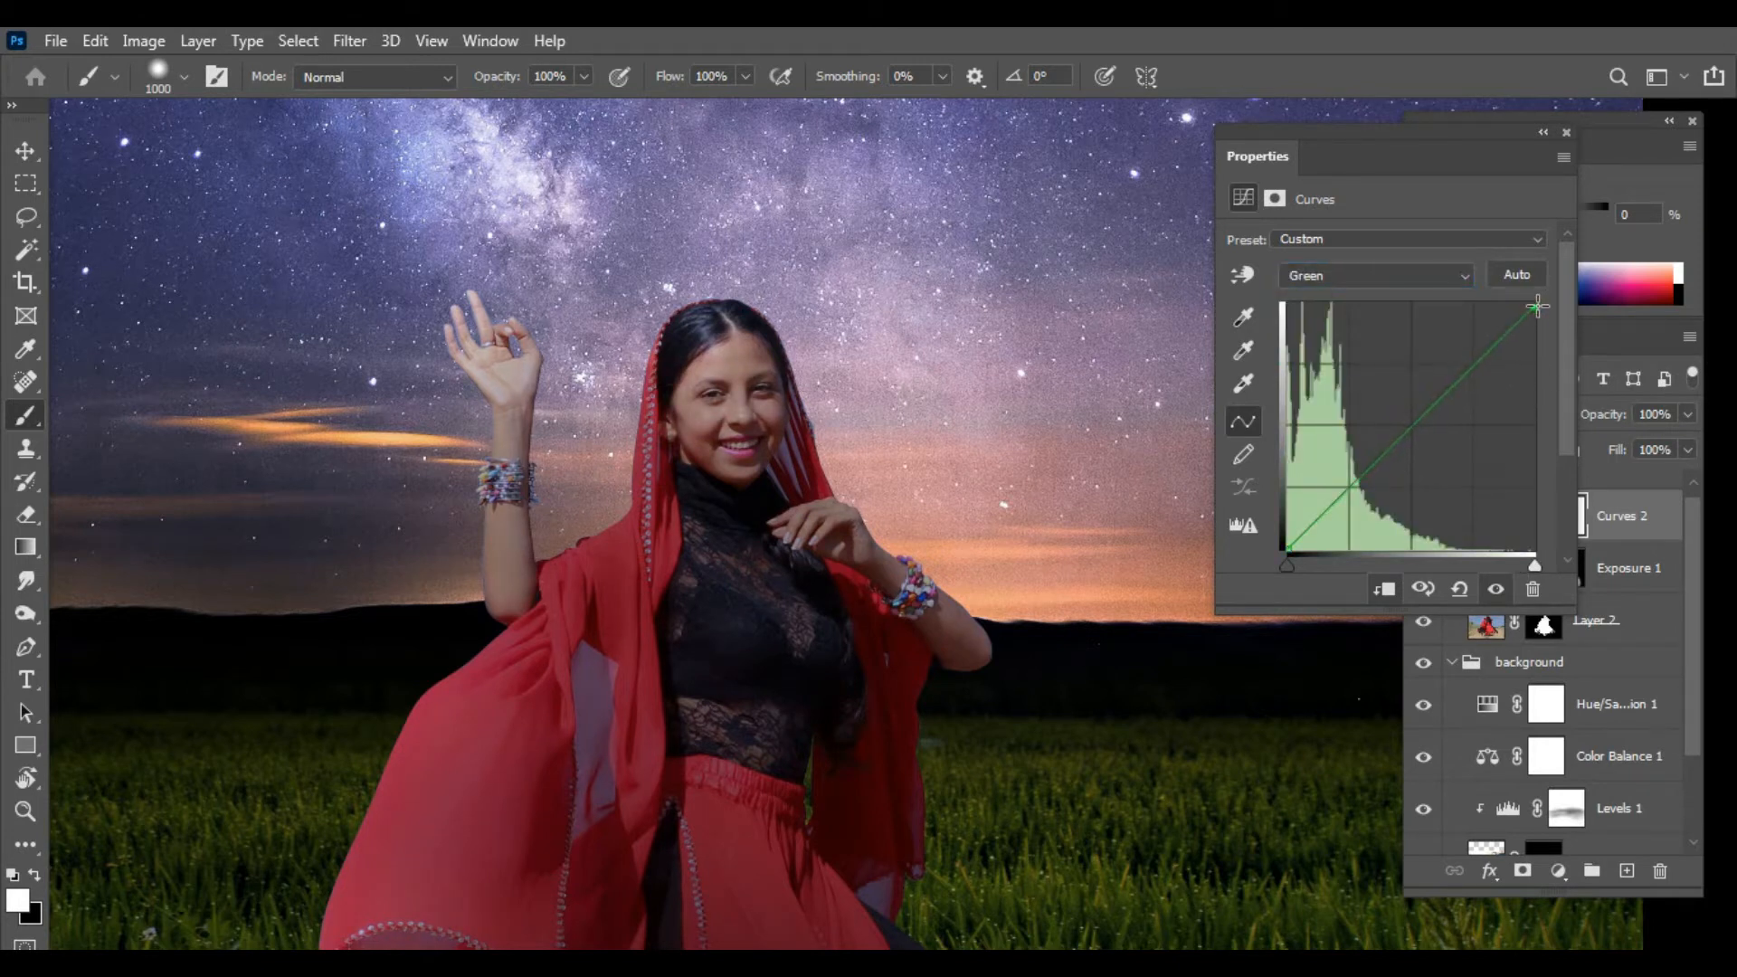
click(1567, 134)
Step: Switch to full-screen display and examine the whole composite without the interface
scroll(866, 450, down, 3)
scroll(822, 549, up, 2)
drag(822, 549, 868, 624)
key(z)
right_click(853, 408)
click(932, 423)
key(v)
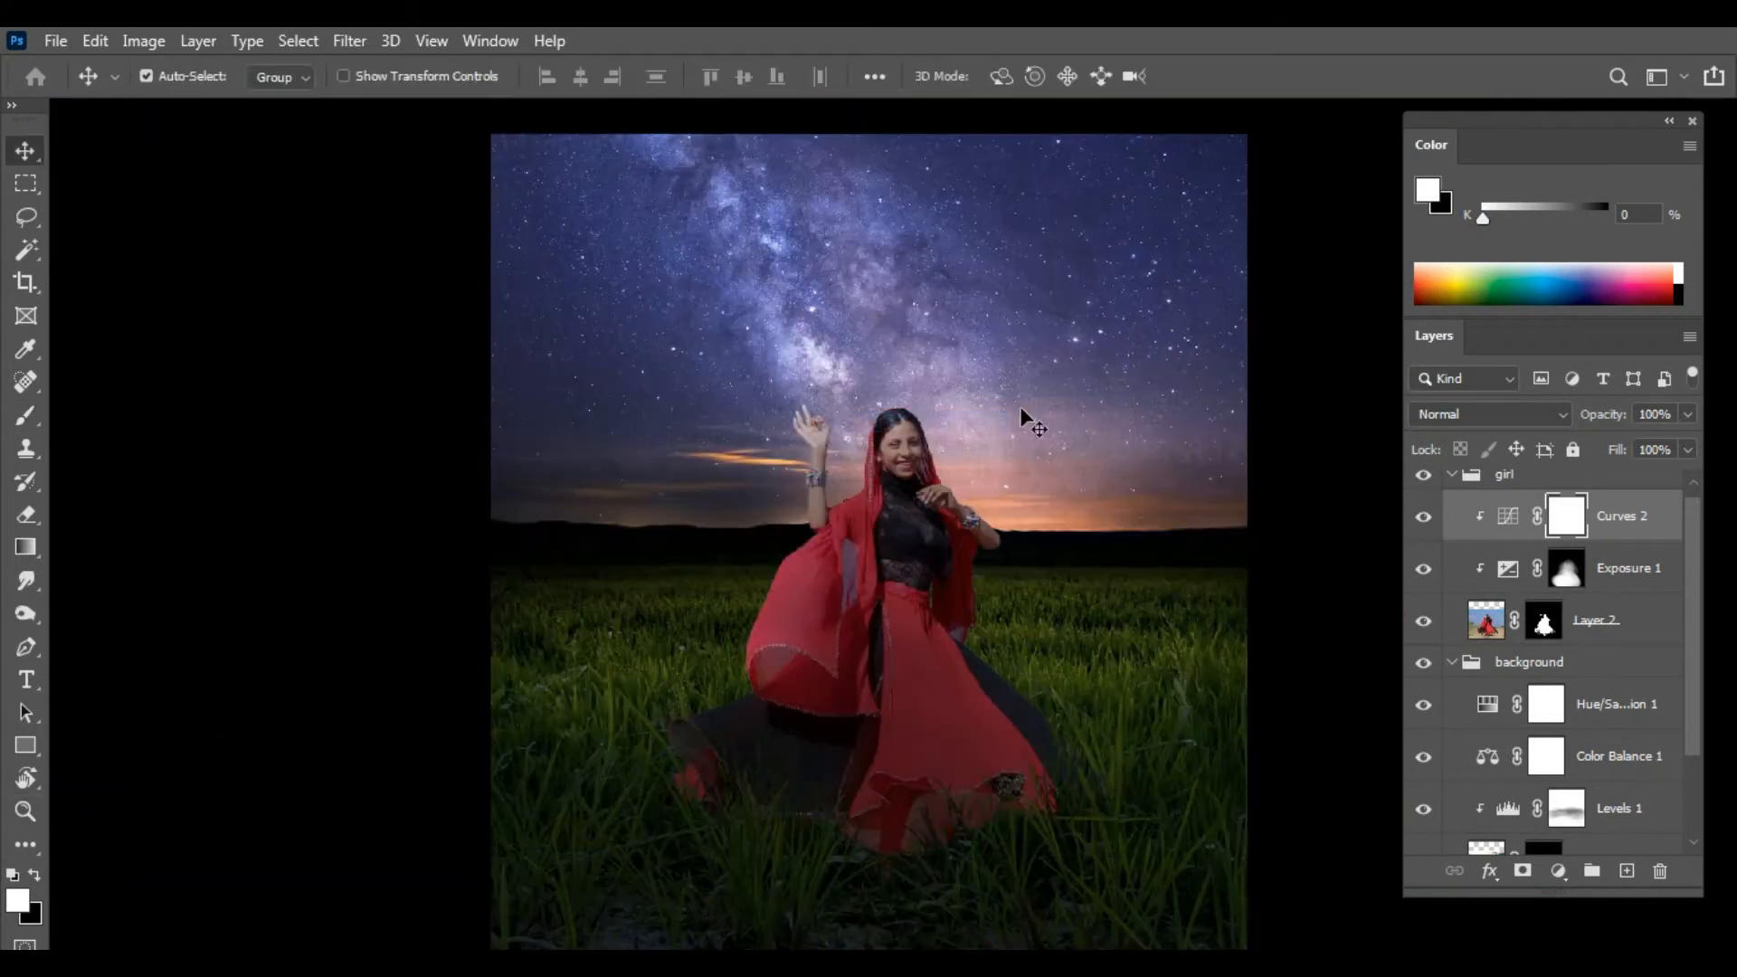
key(f)
key(f)
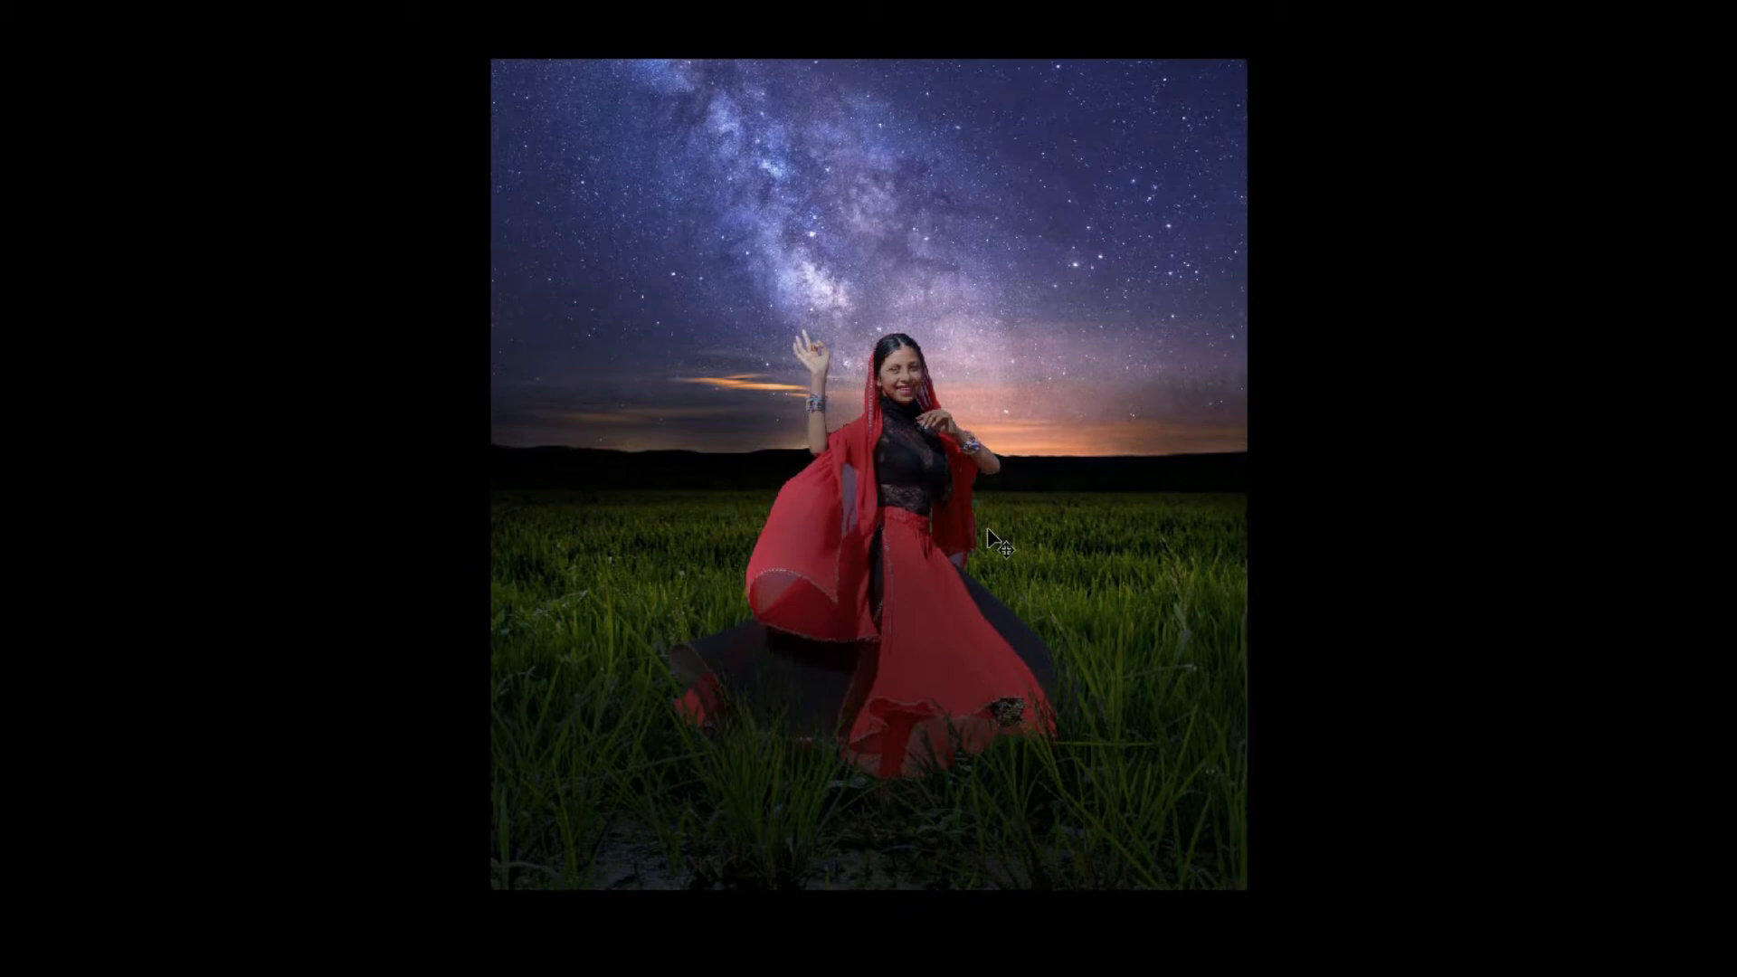
Step: Add a clipped Color Balance adjustment above Exposure 1 and shift the dancer's midtones toward cyan and blue
mouse_move(1555, 736)
click(1558, 680)
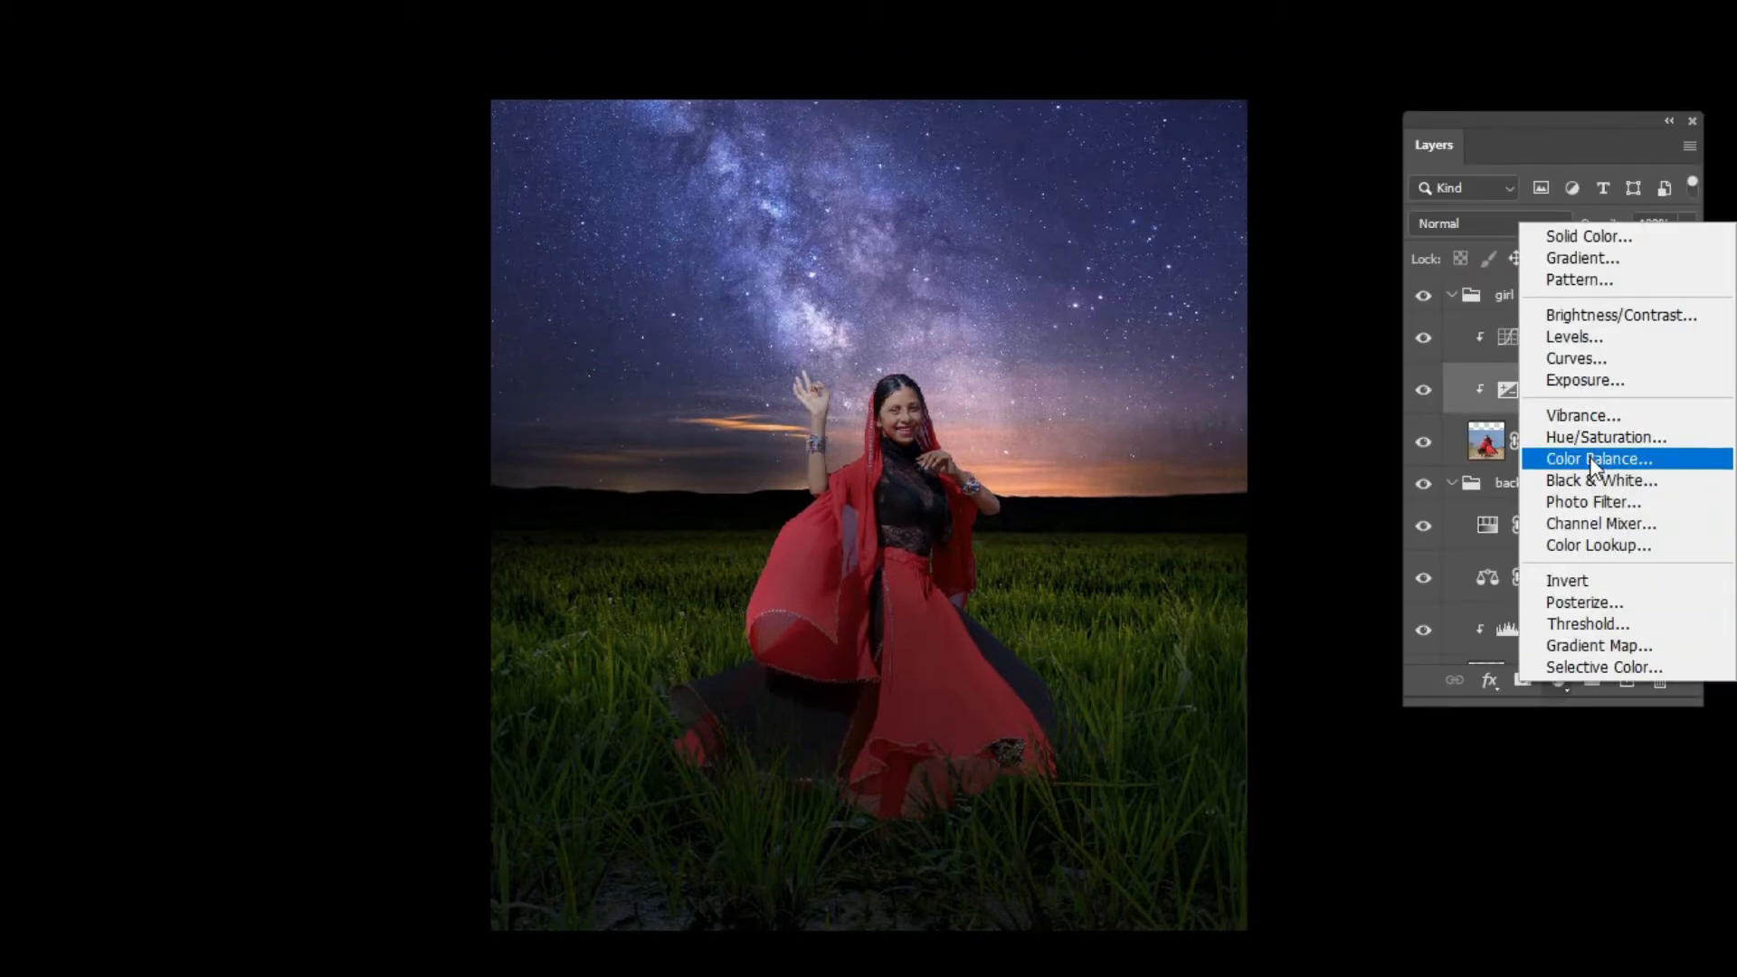
click(1575, 450)
key(ctrl+0)
drag(1352, 297, 1334, 294)
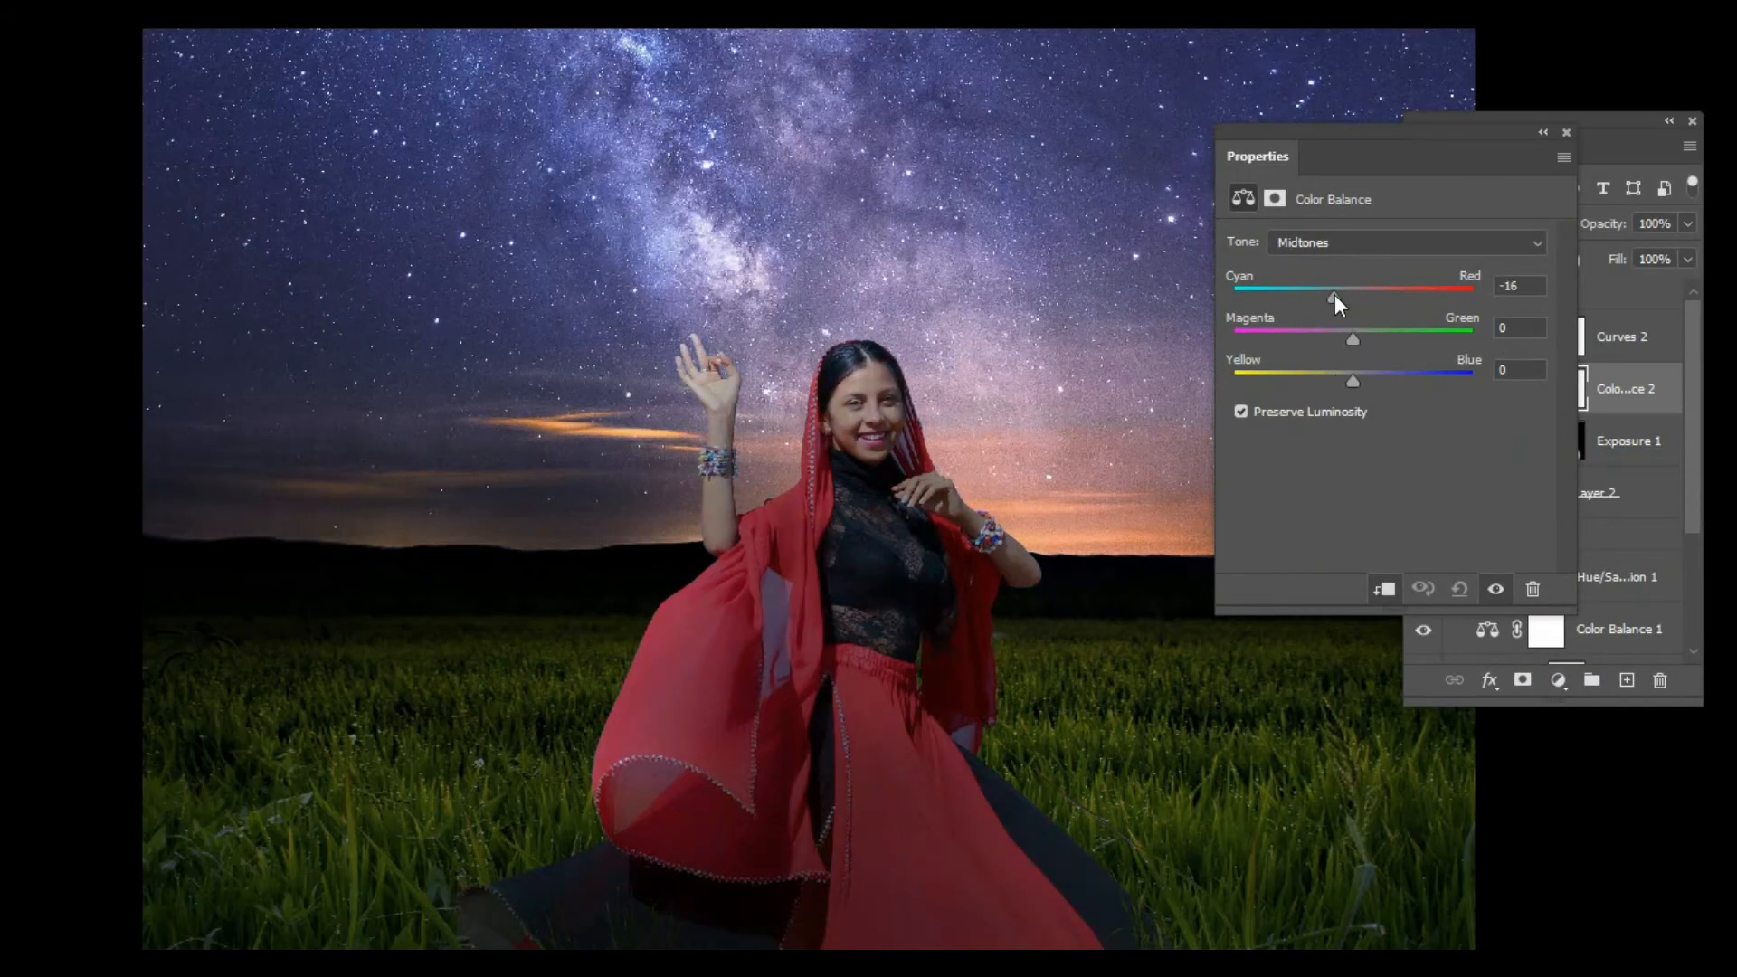
drag(1360, 378, 1321, 297)
click(1567, 133)
Step: Compare the dancer's color with the sky and grass in the whole image and up close
key(ctrl+minus)
key(ctrl+minus)
key(ctrl+minus)
ctrl+click(867, 531)
ctrl+click(866, 531)
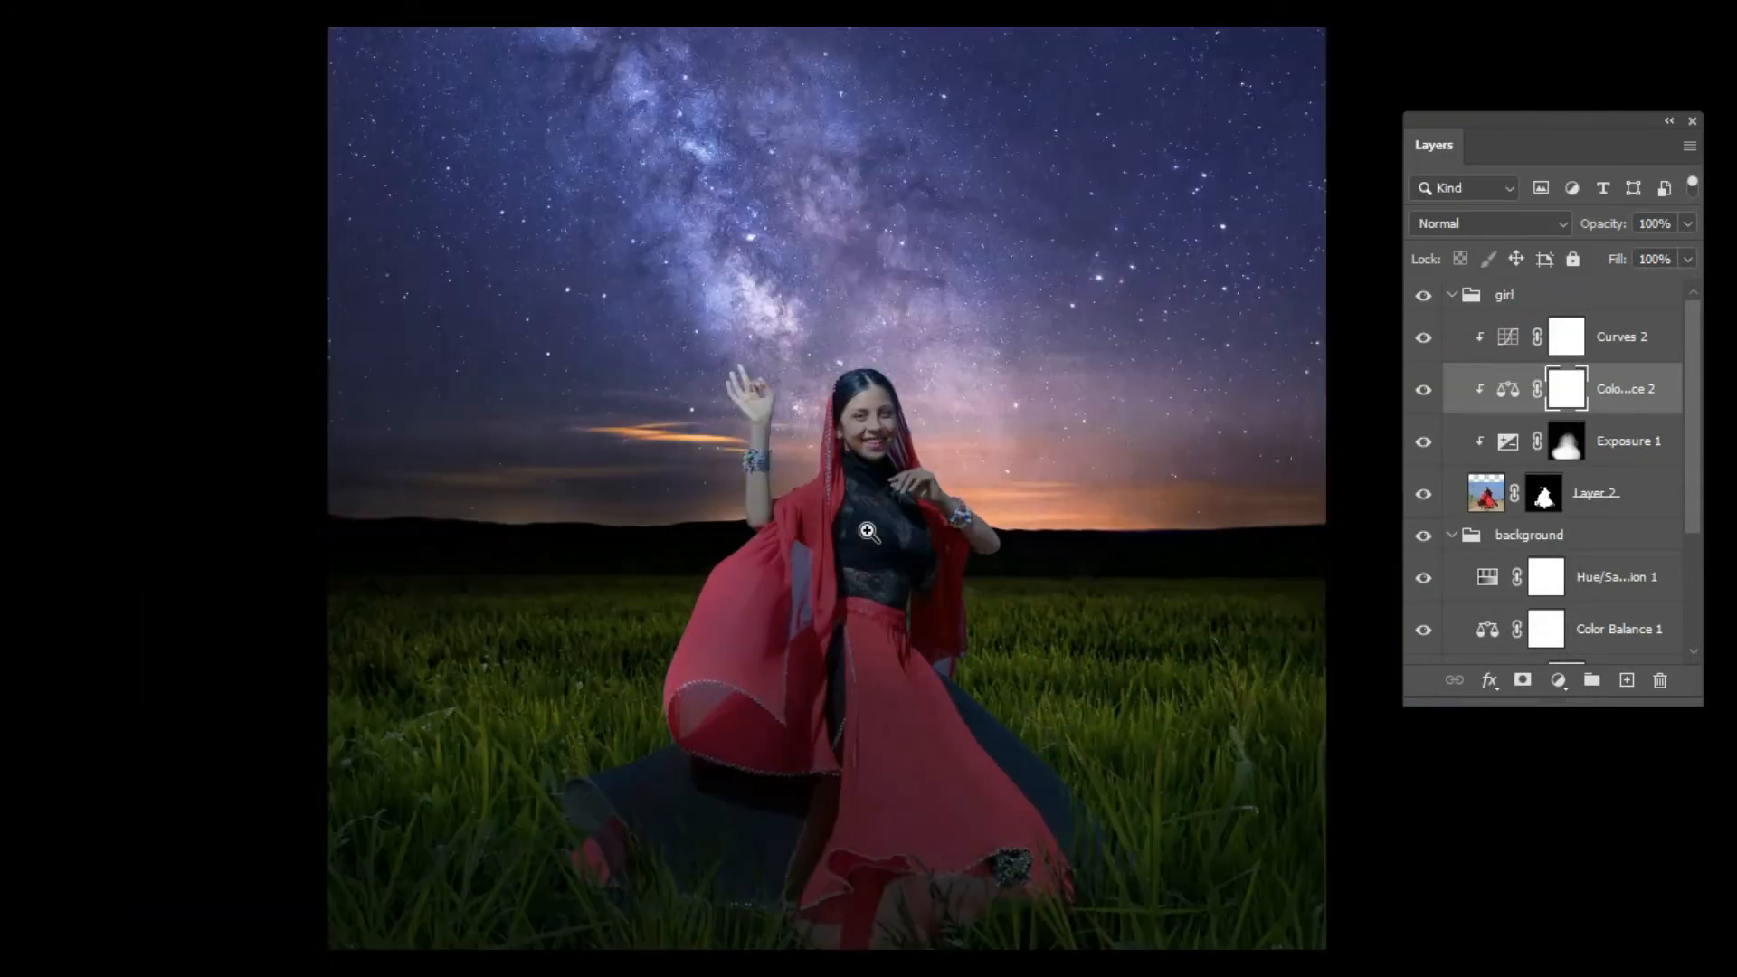
ctrl+click(866, 531)
ctrl+click(867, 531)
scroll(1128, 513, up, 1)
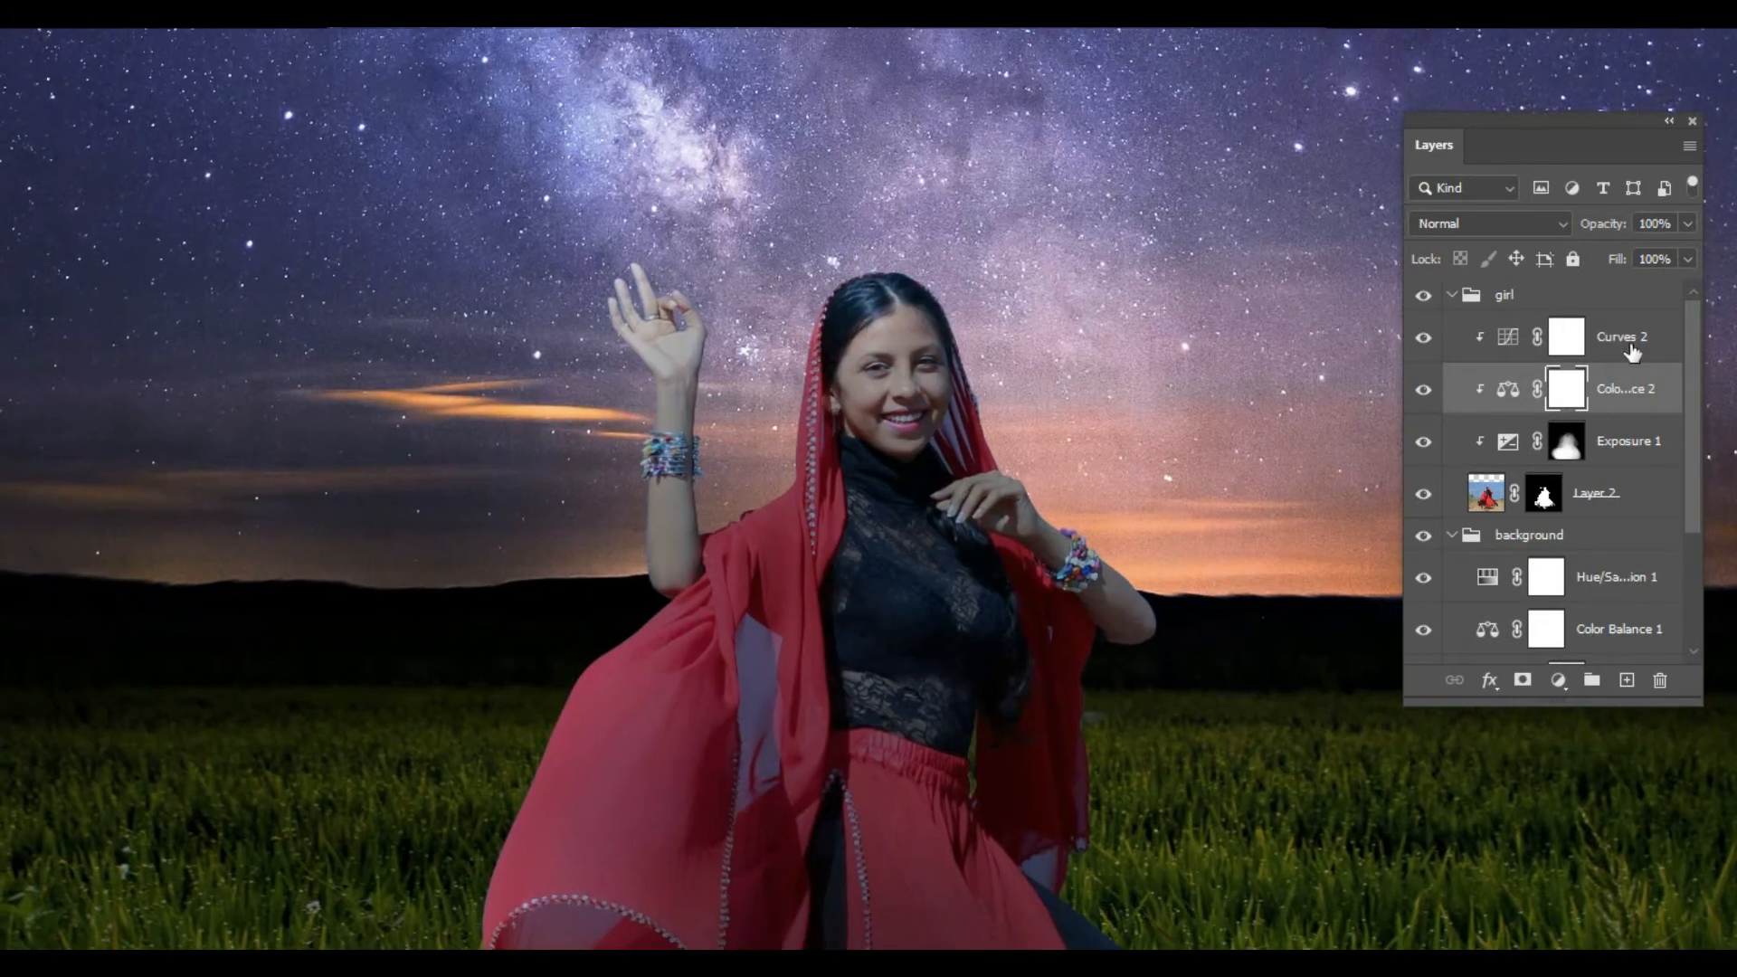
Step: Add a Curves adjustment above Curves 2 with strongly raised RGB midtones and invert its mask to black
click(1633, 353)
click(1558, 680)
click(1484, 359)
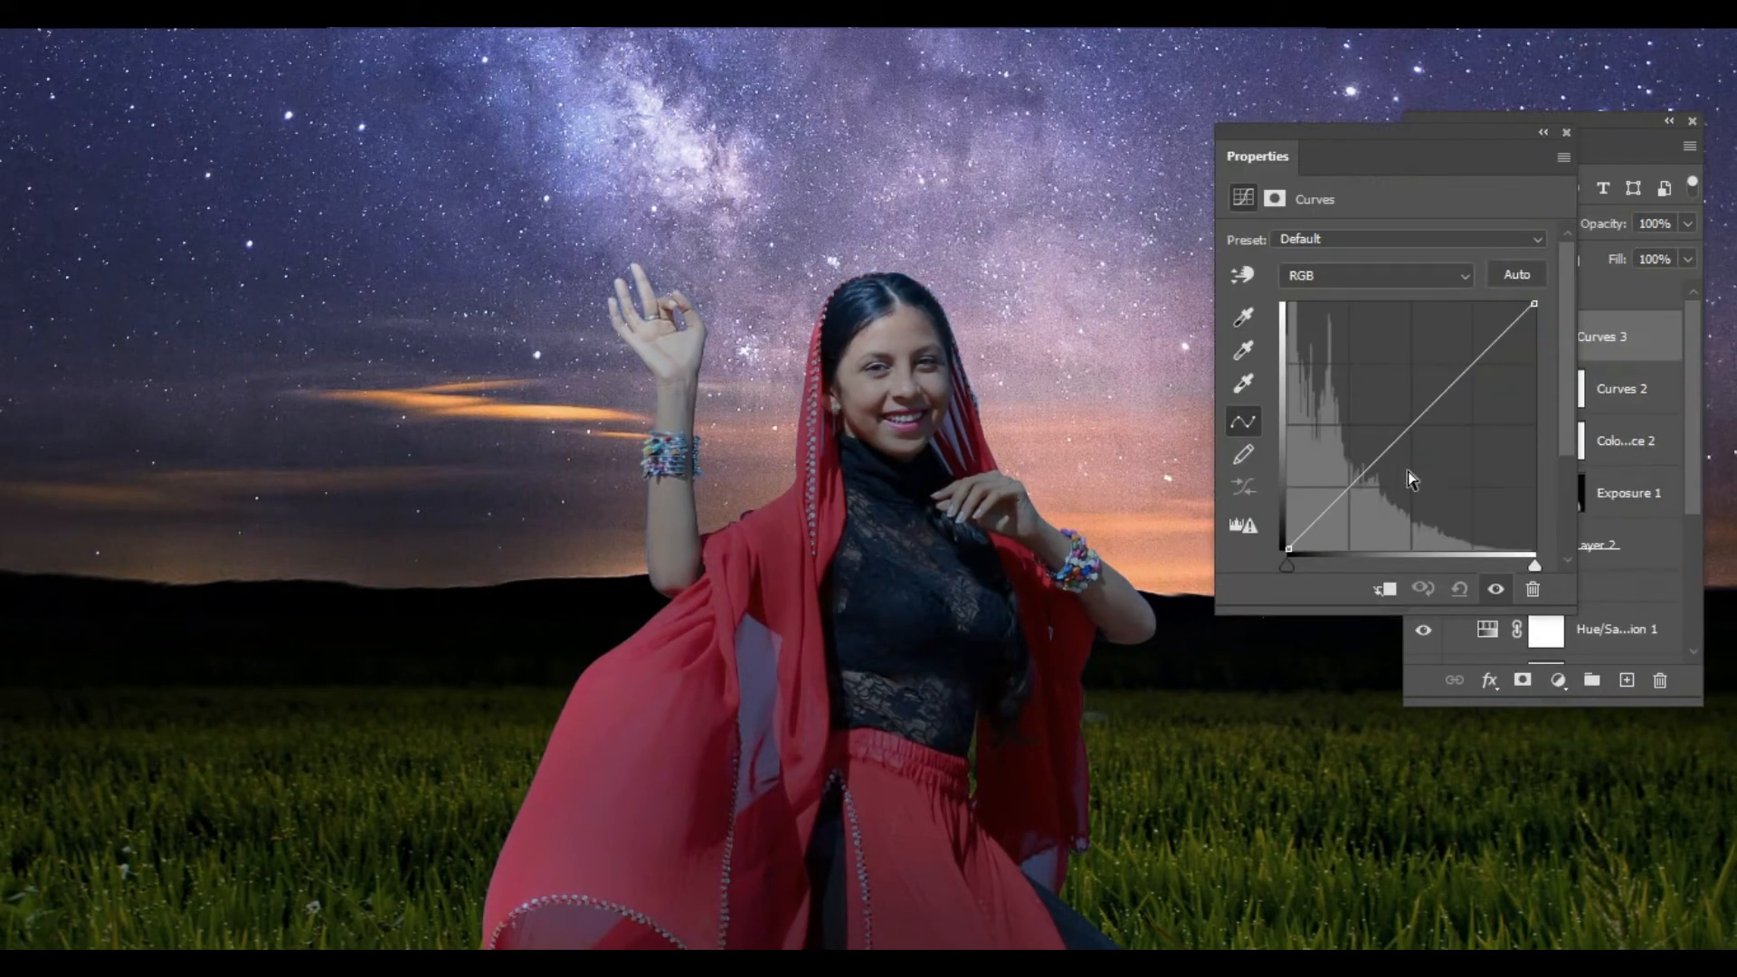
drag(1442, 389, 1425, 373)
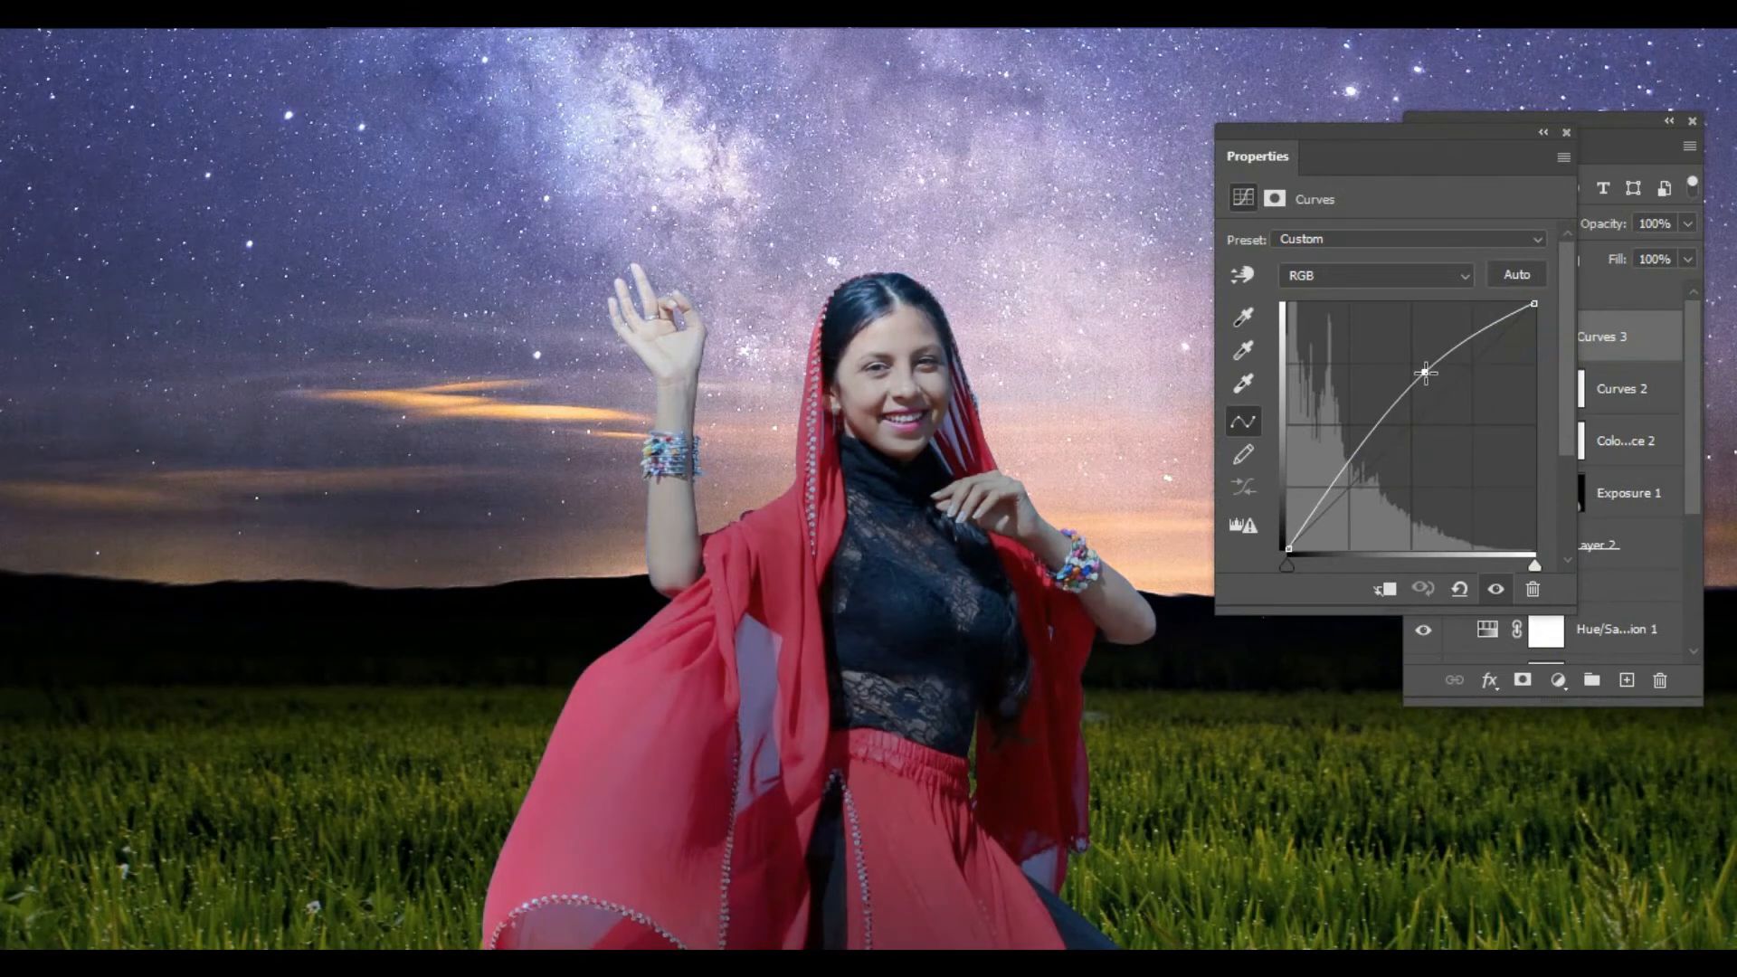
click(1592, 138)
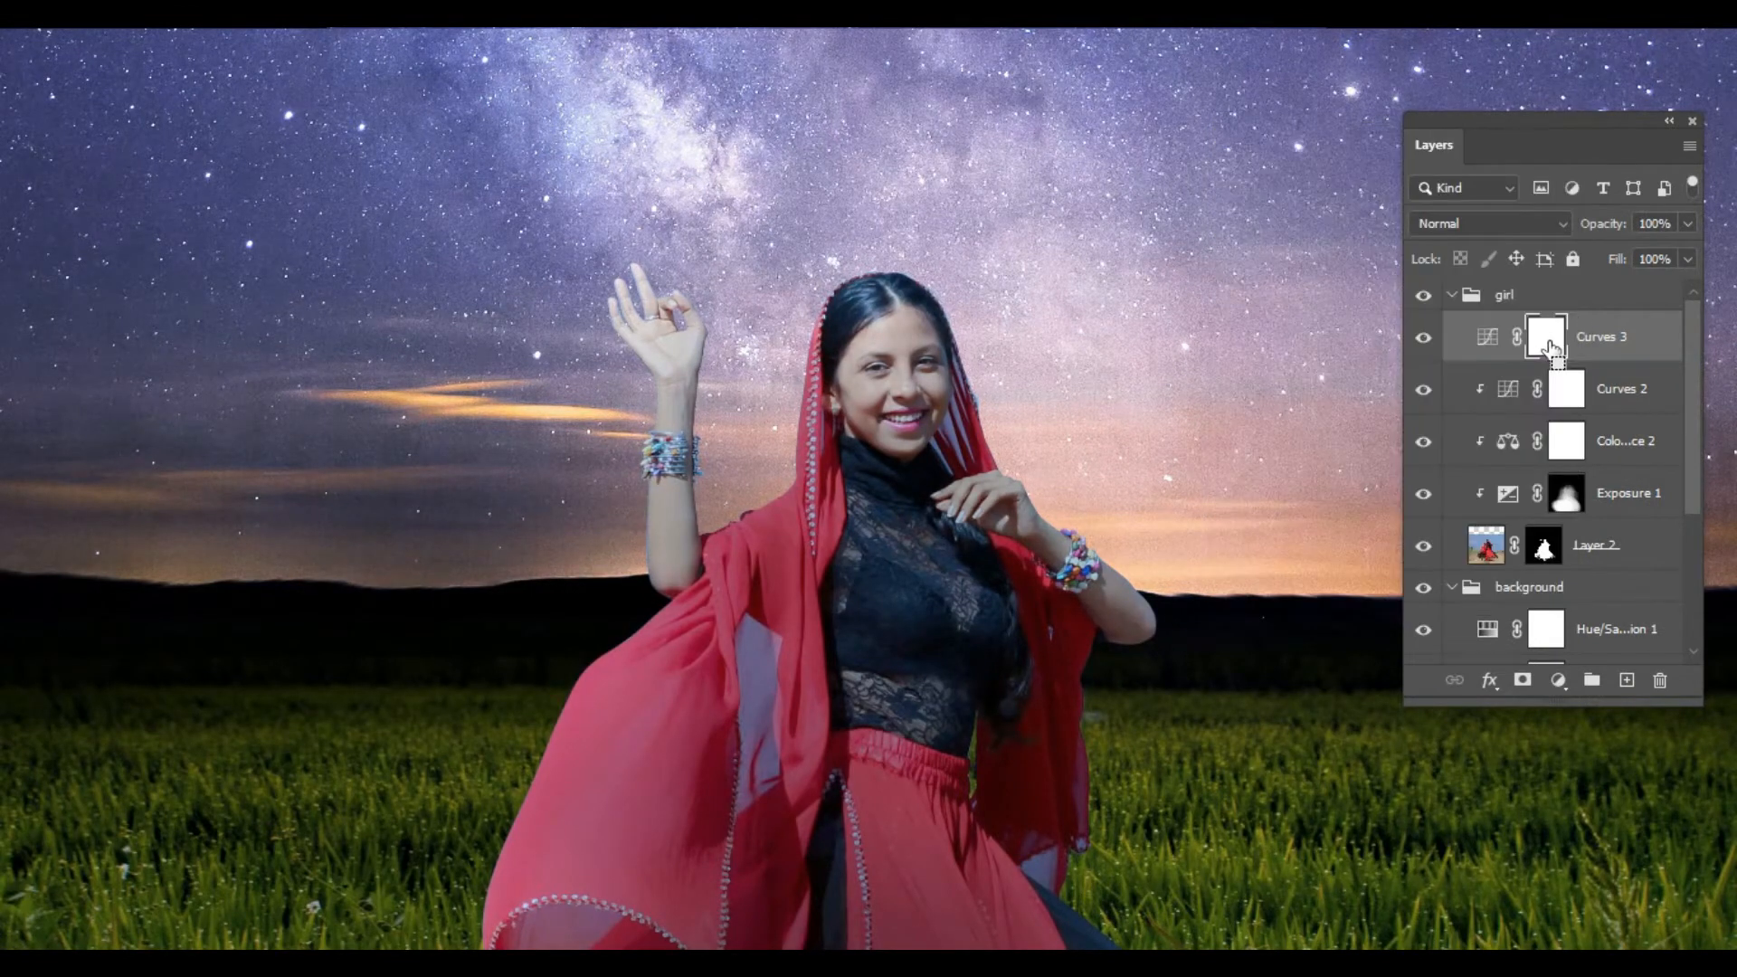
key(ctrl+i)
Step: Try painting white with a large brush on Curves 3's mask around the dancer's head, and paint it back to black
key(bracketleft)
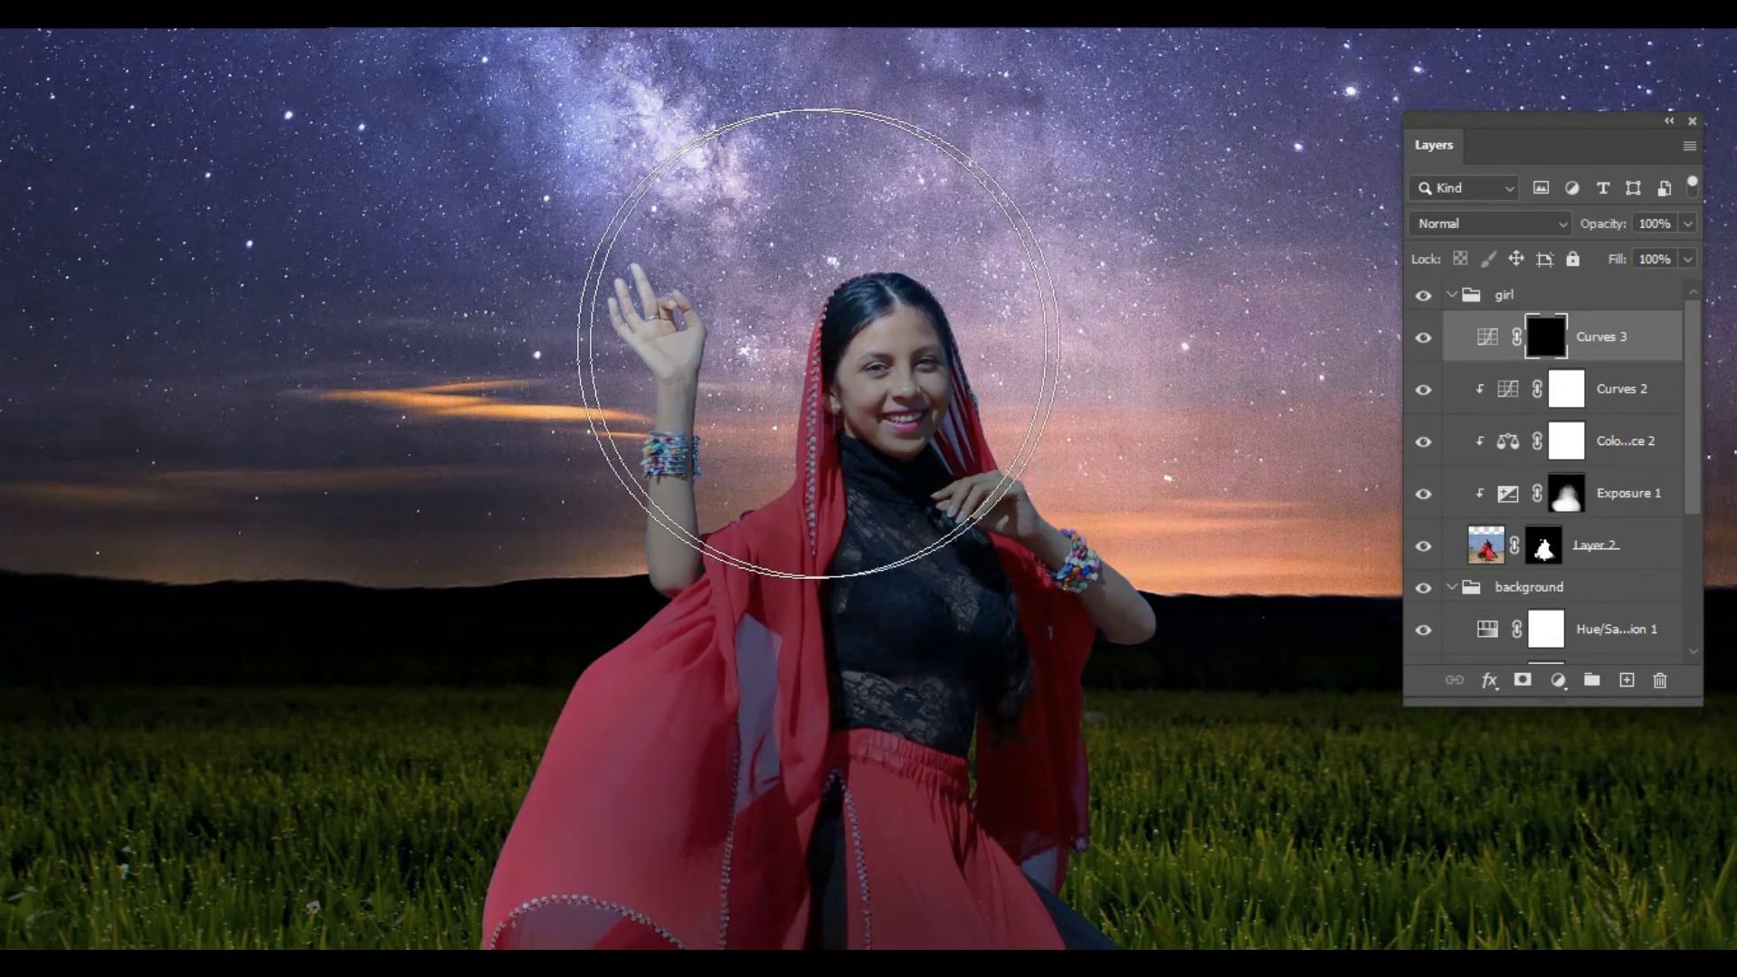
drag(798, 342, 846, 346)
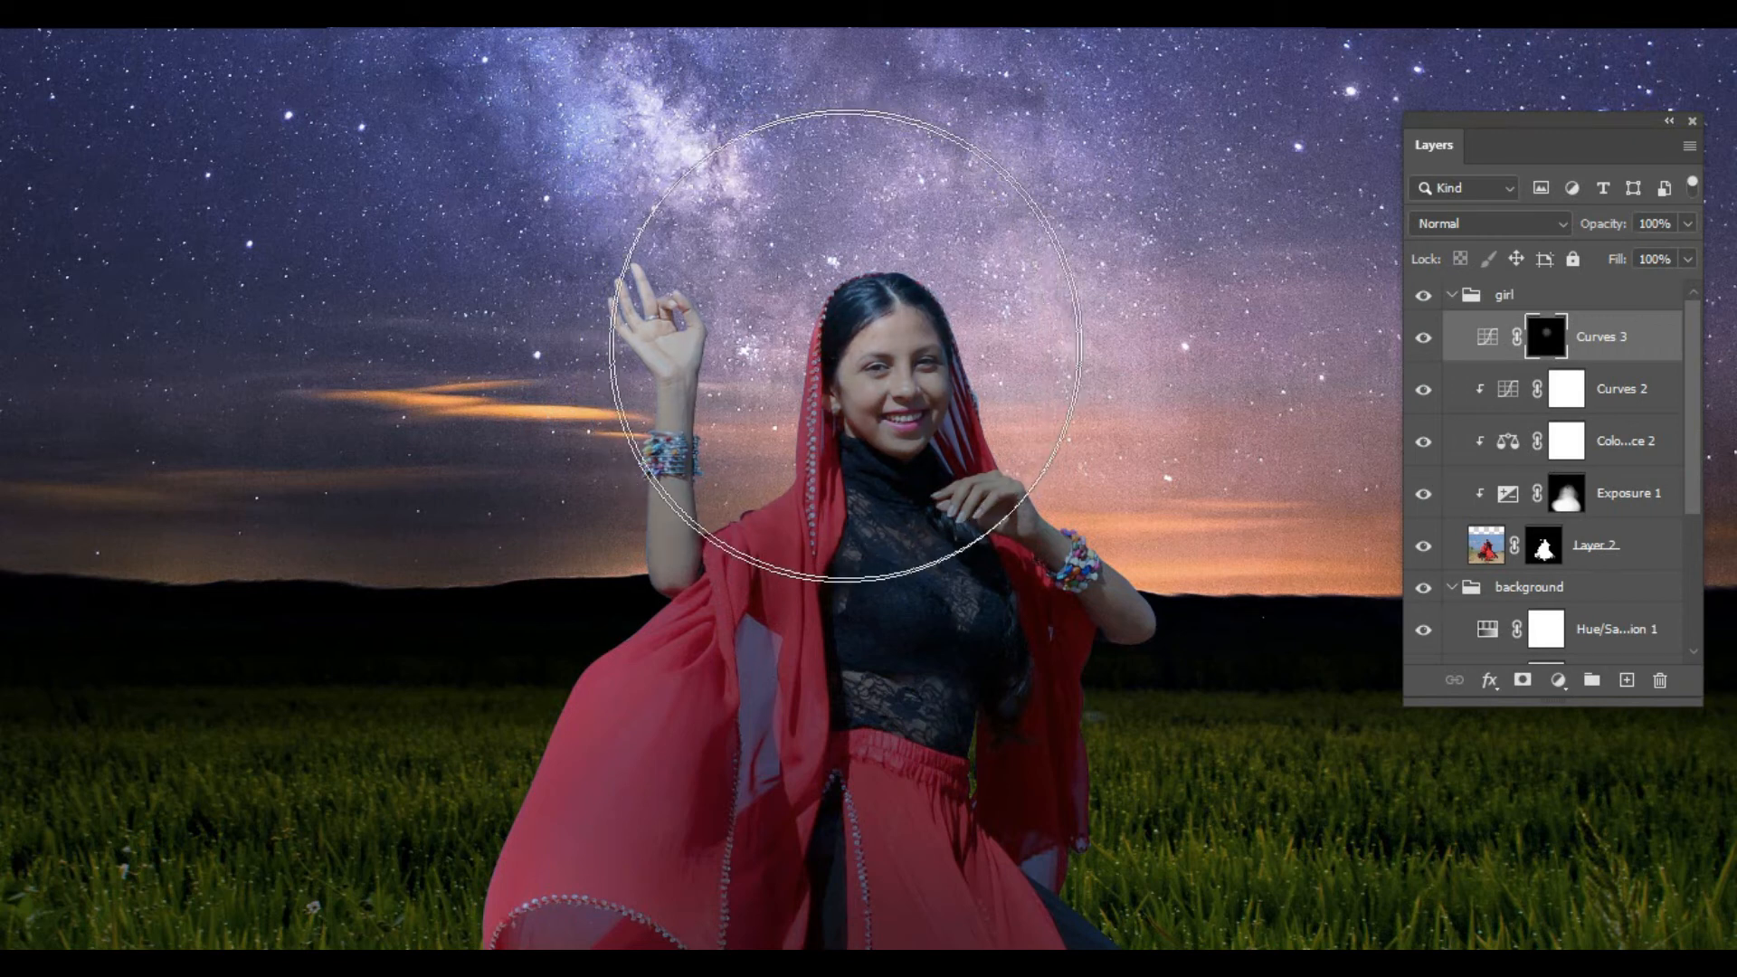
key(F6)
key(bracketleft)
key(bracketleft)
key(bracketleft)
key(bracketleft)
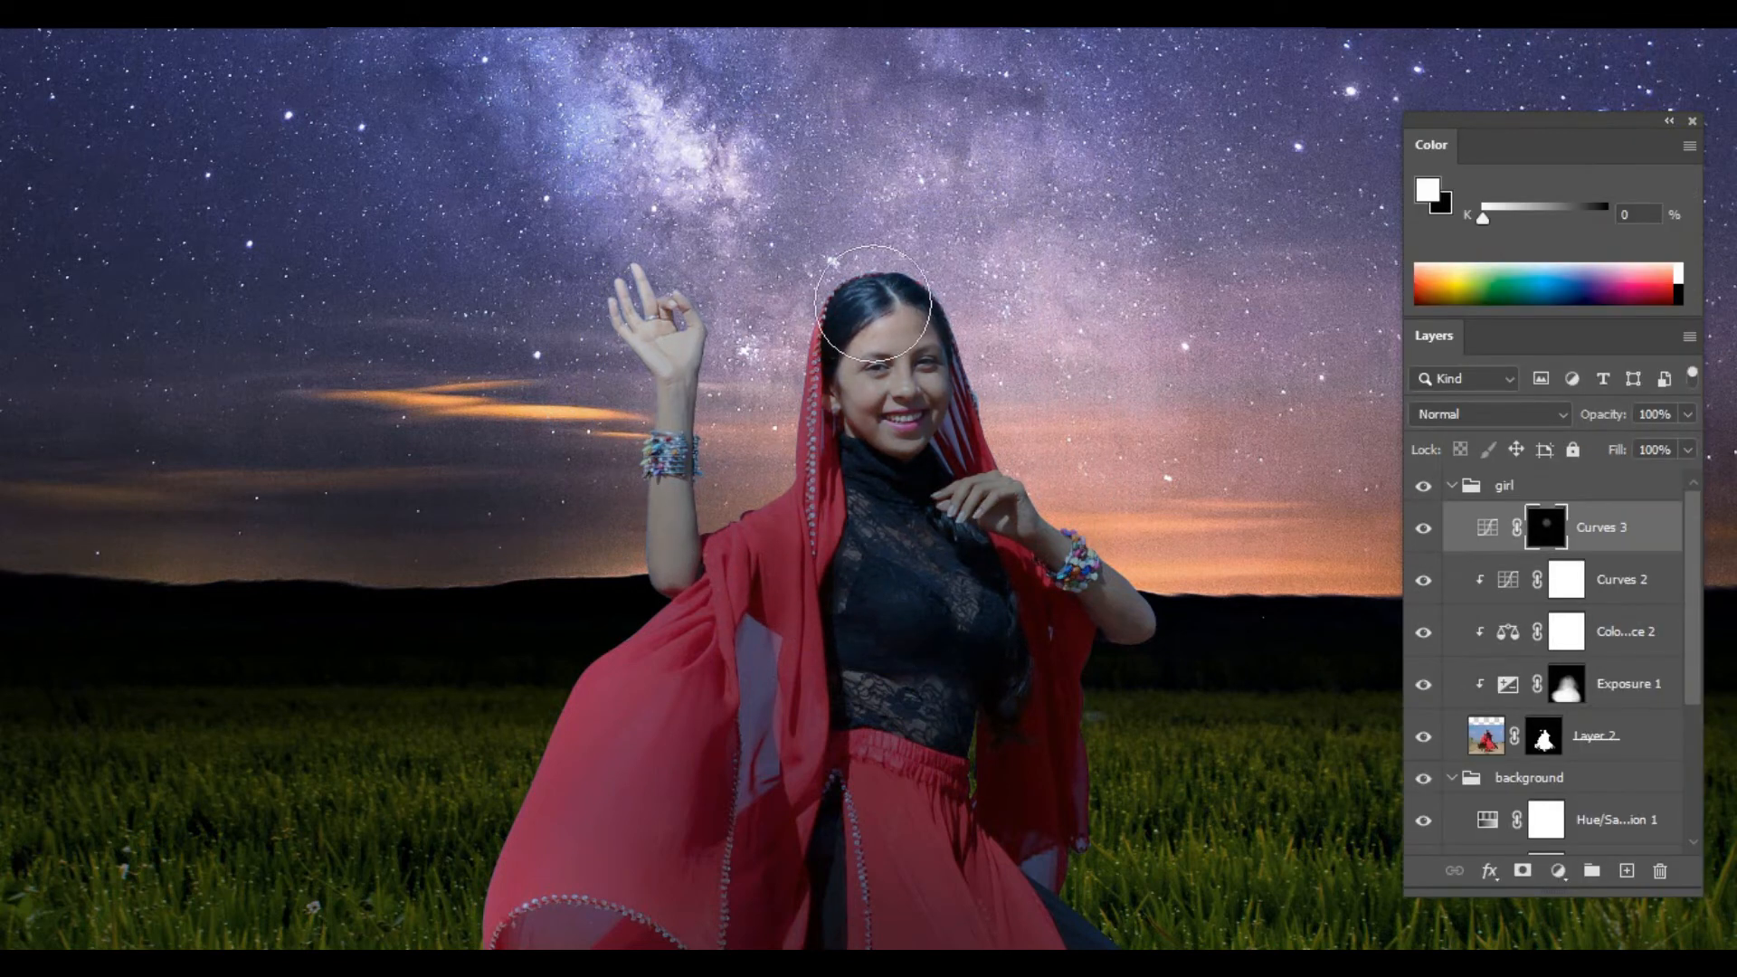
key(x)
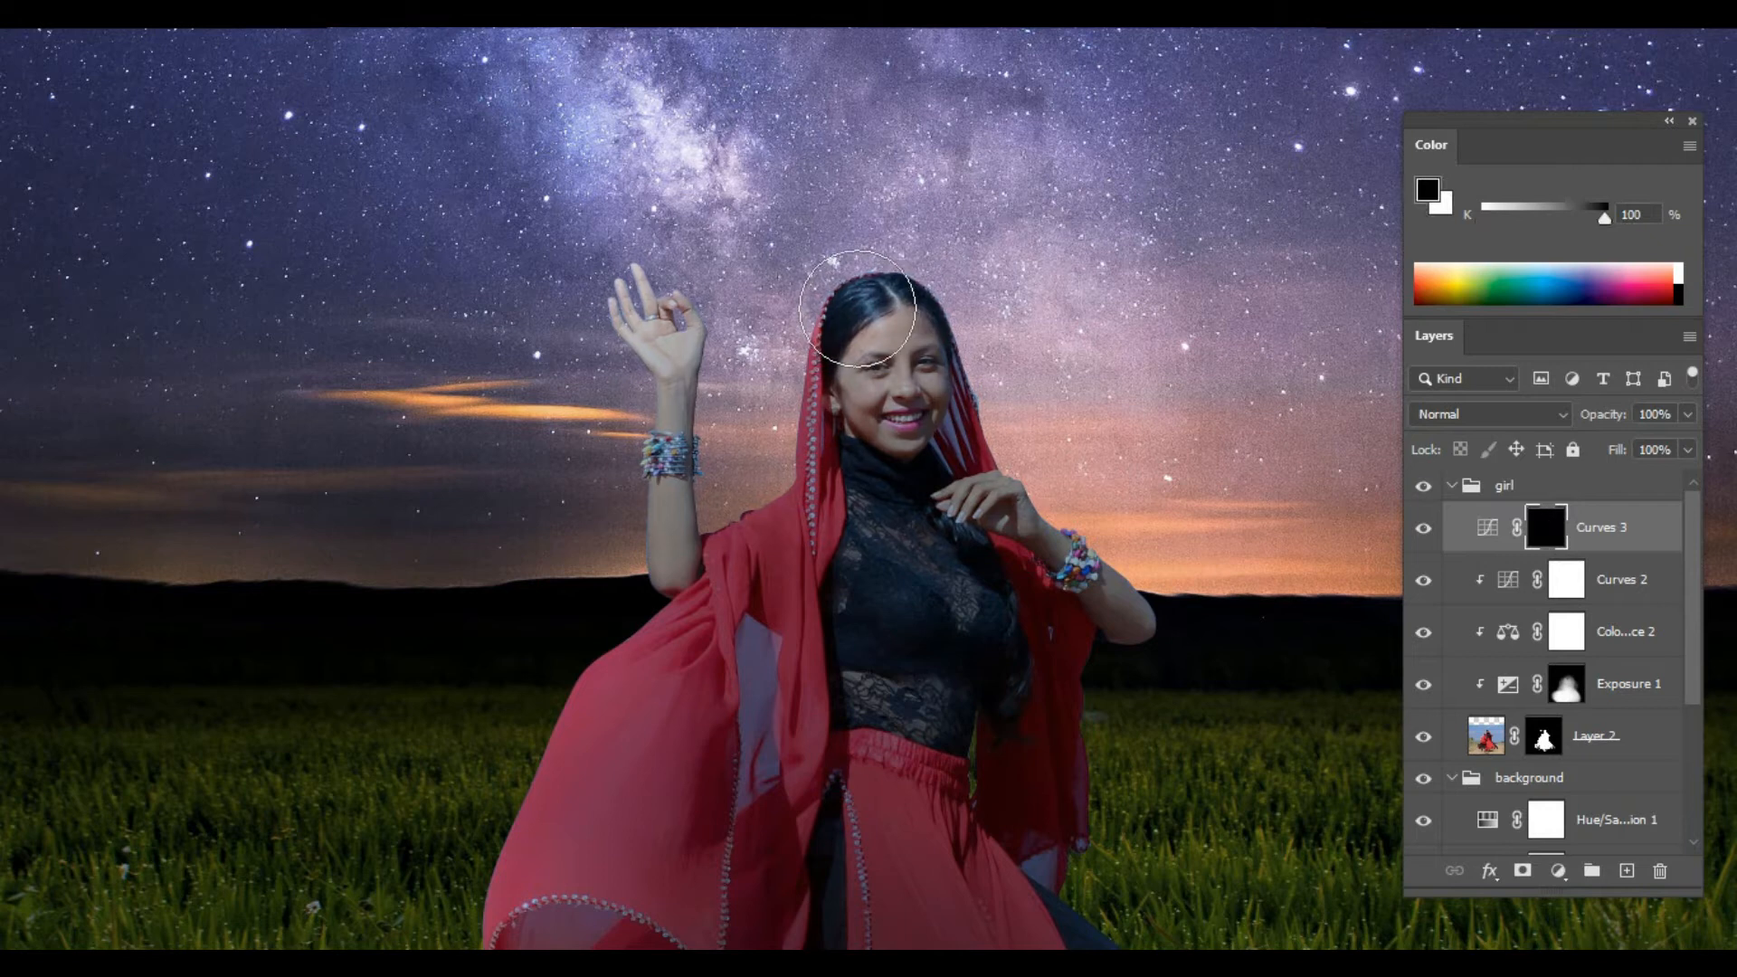
Step: Clip Curves 3 to the dancer and brighten the raised hand's fingers on its mask with a white 35 px brush at 0% hardness
scroll(640, 343, up, 3)
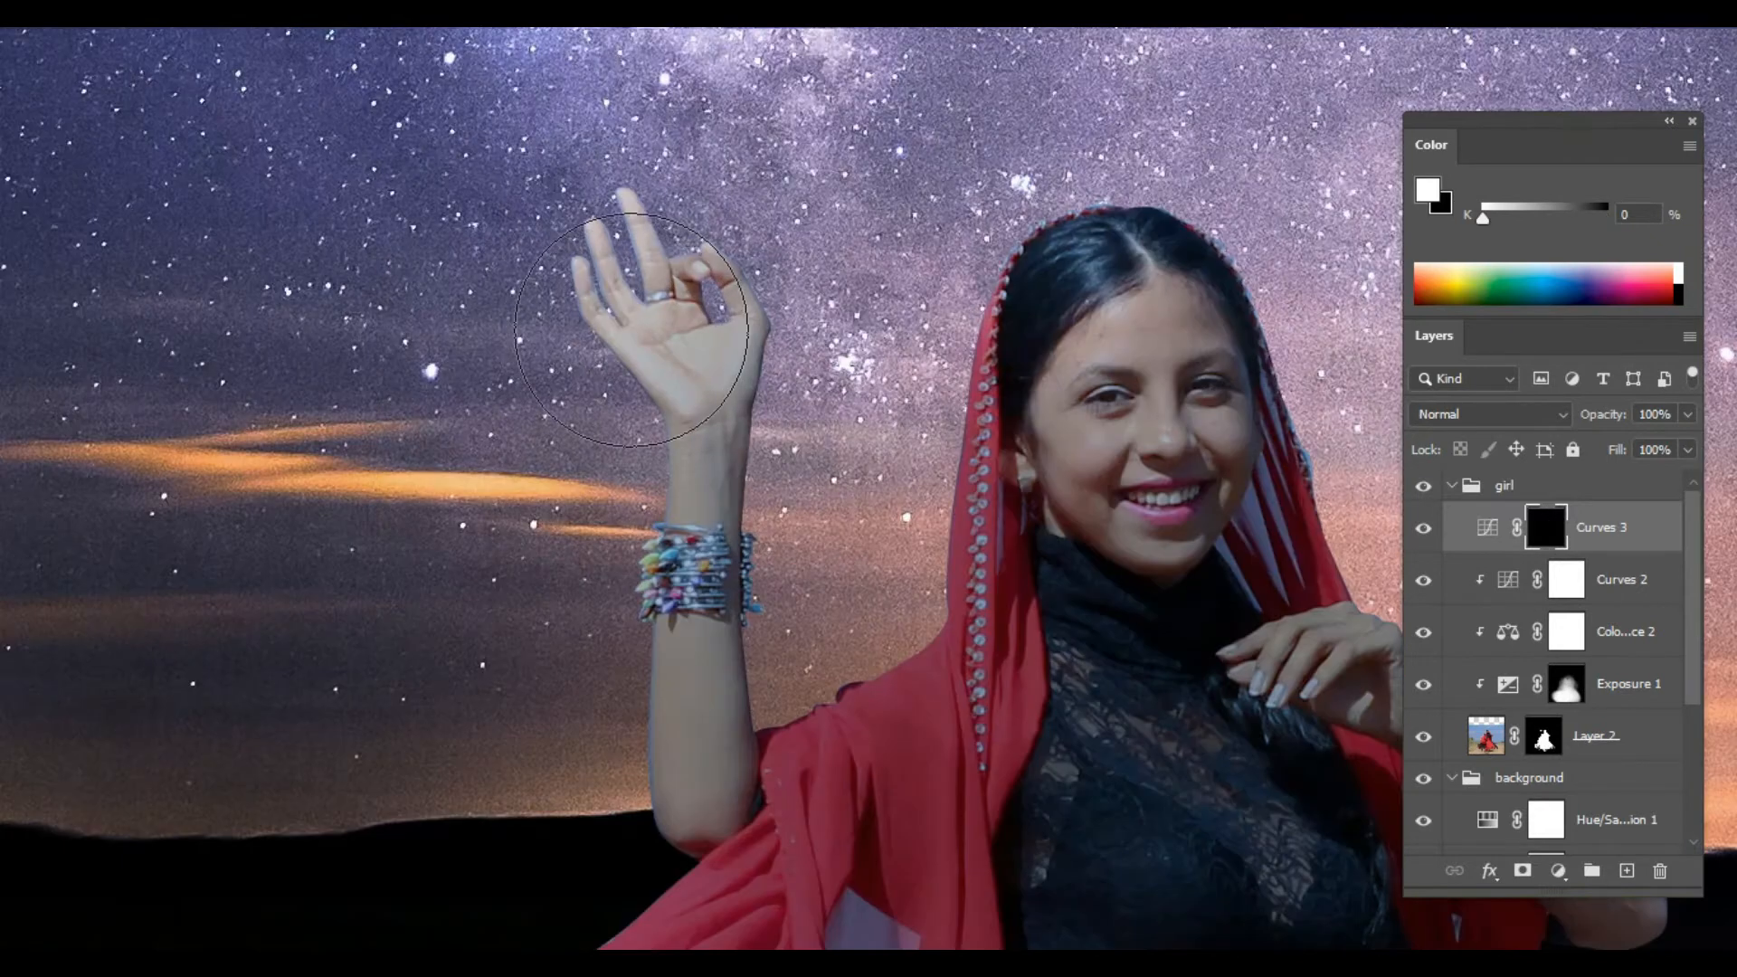
scroll(724, 270, up, 2)
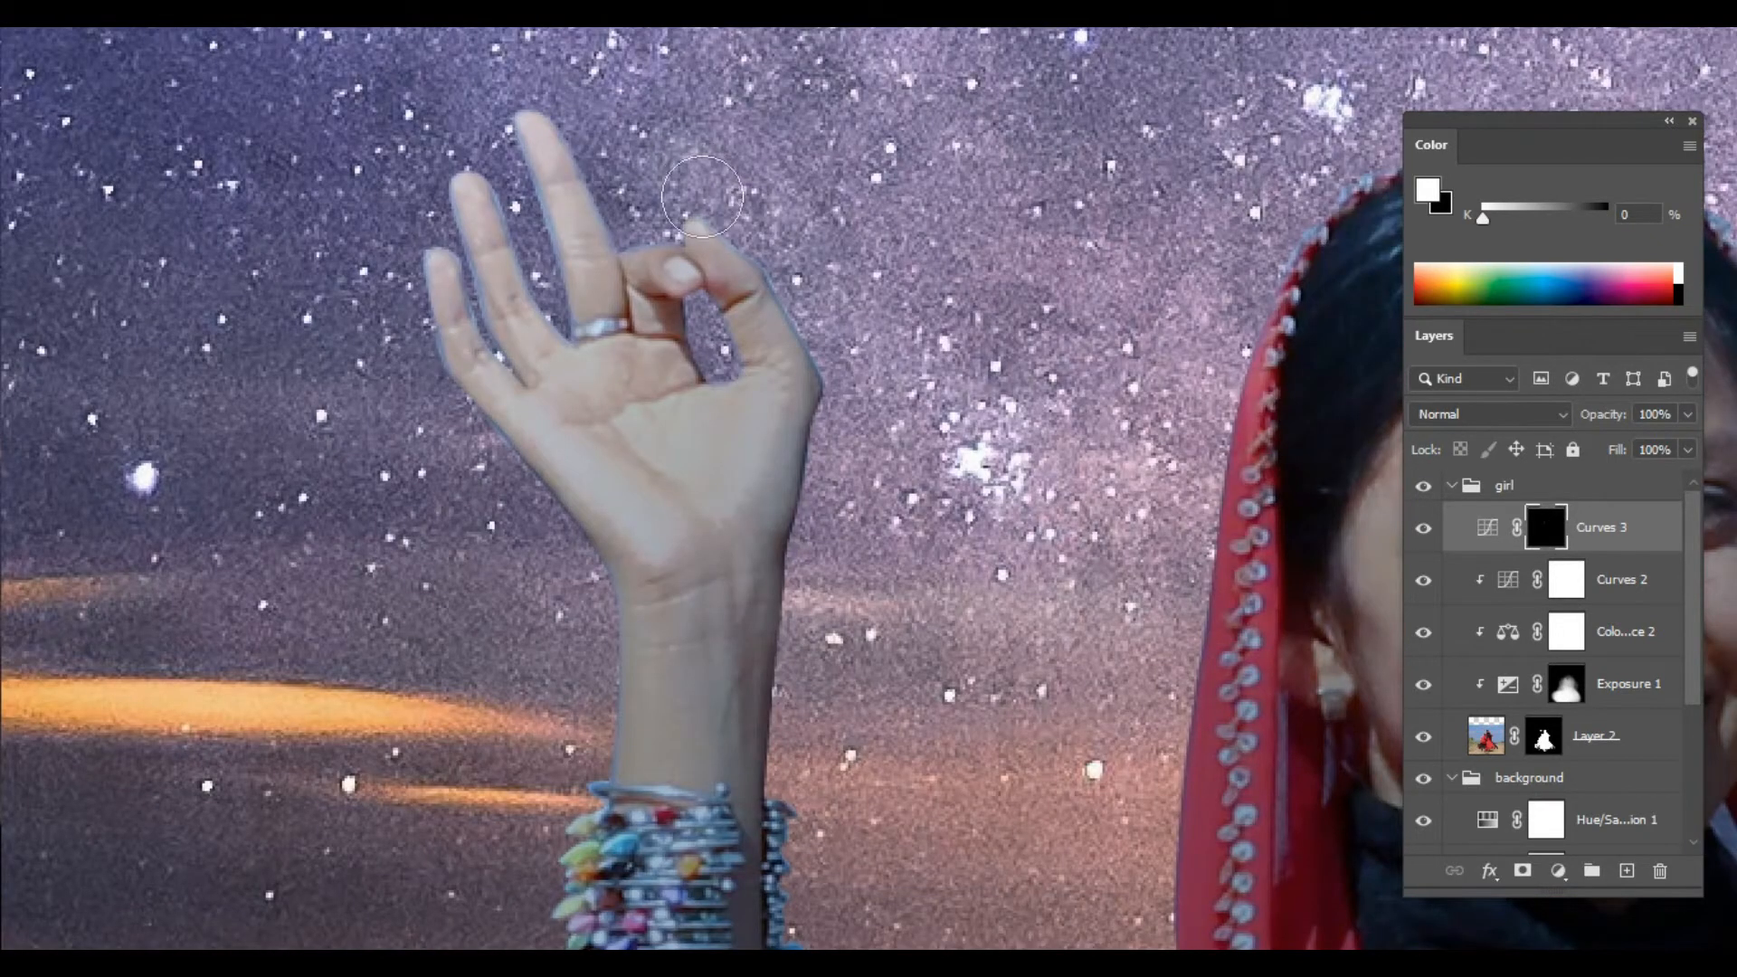
alt+click(1539, 553)
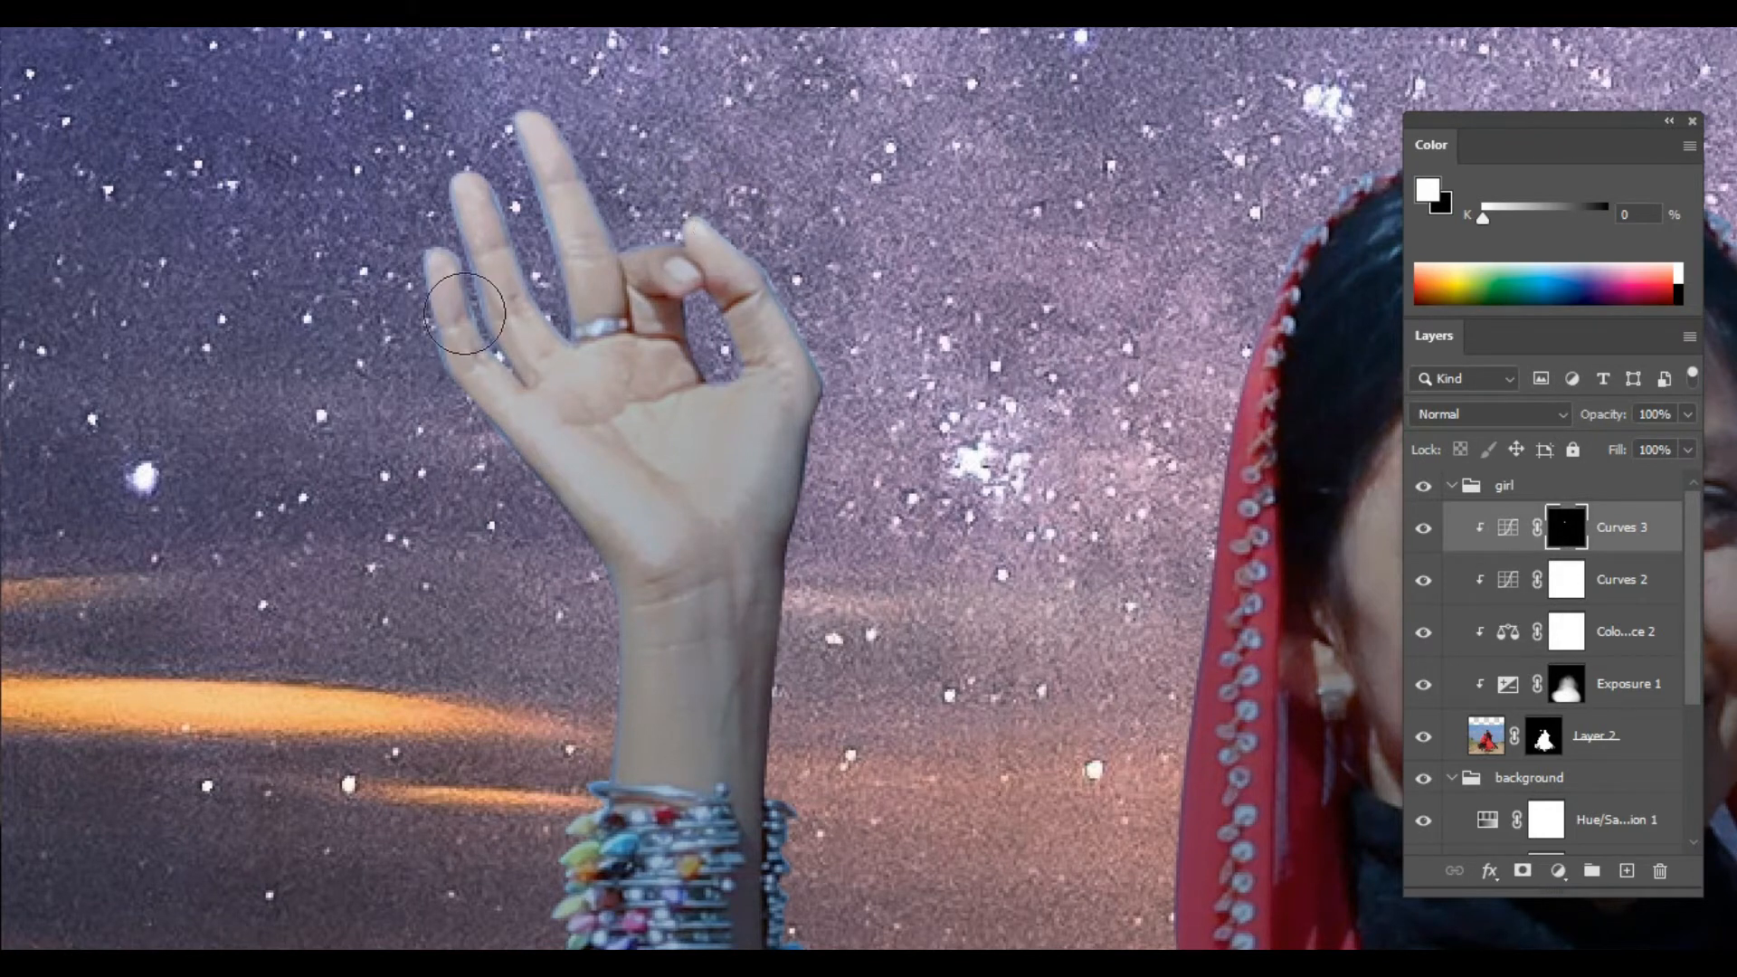
right_click(452, 398)
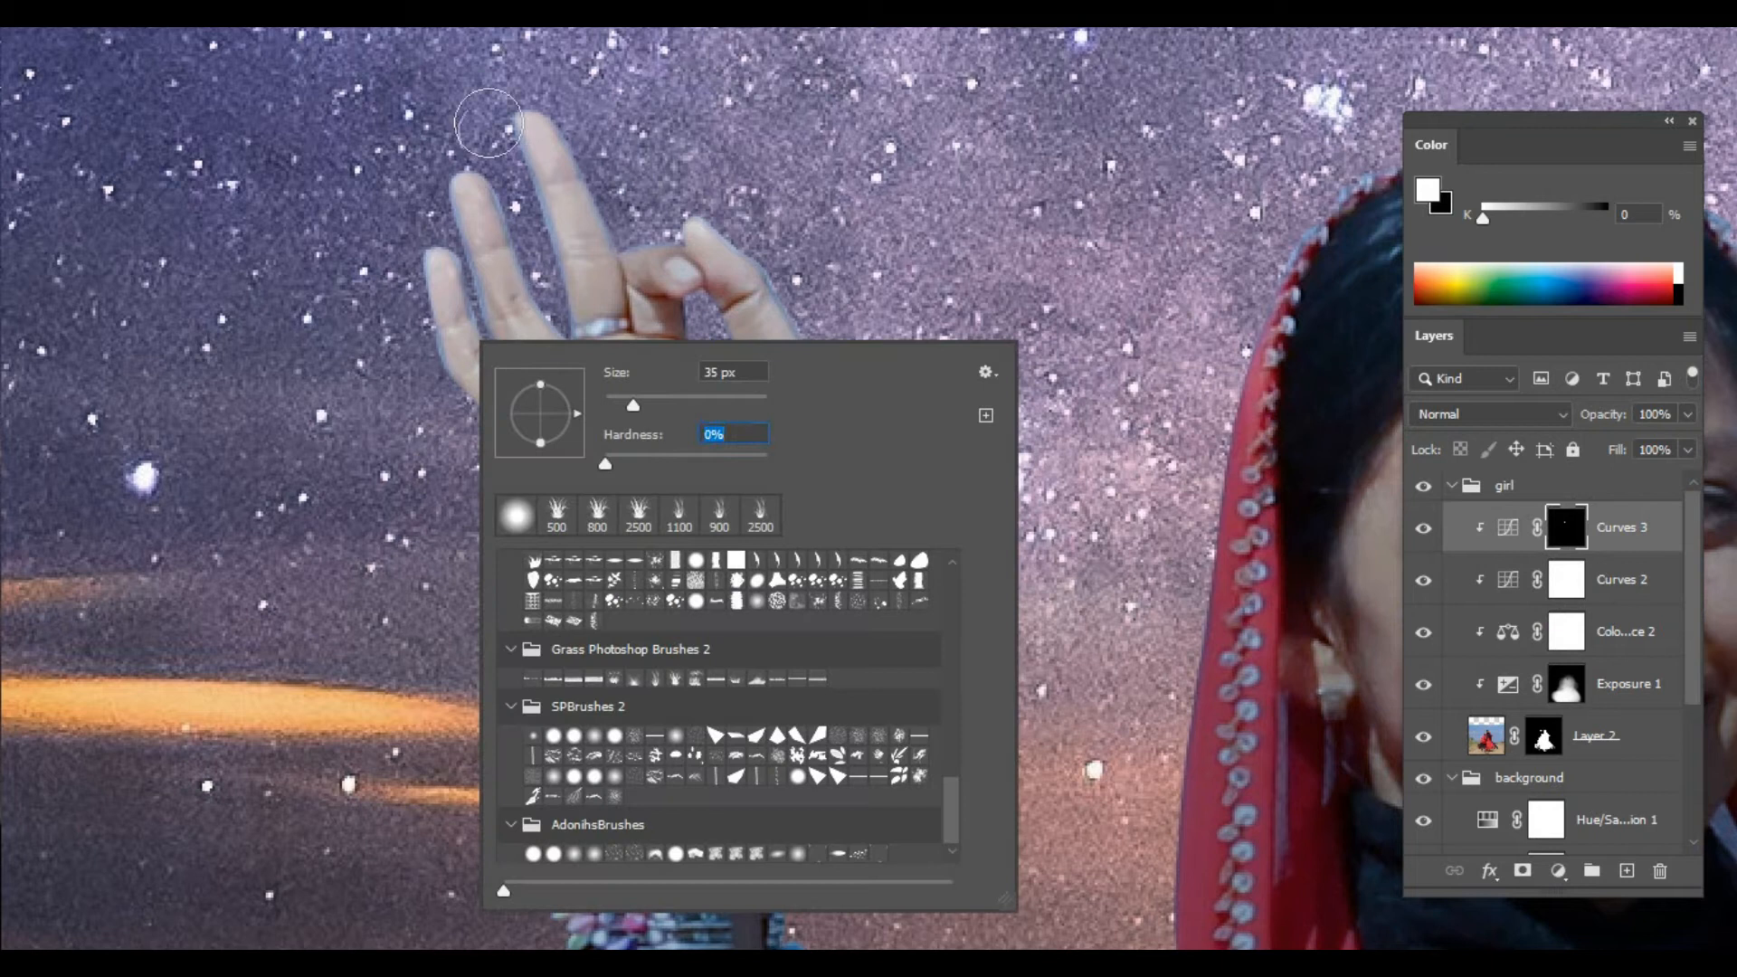
key(Return)
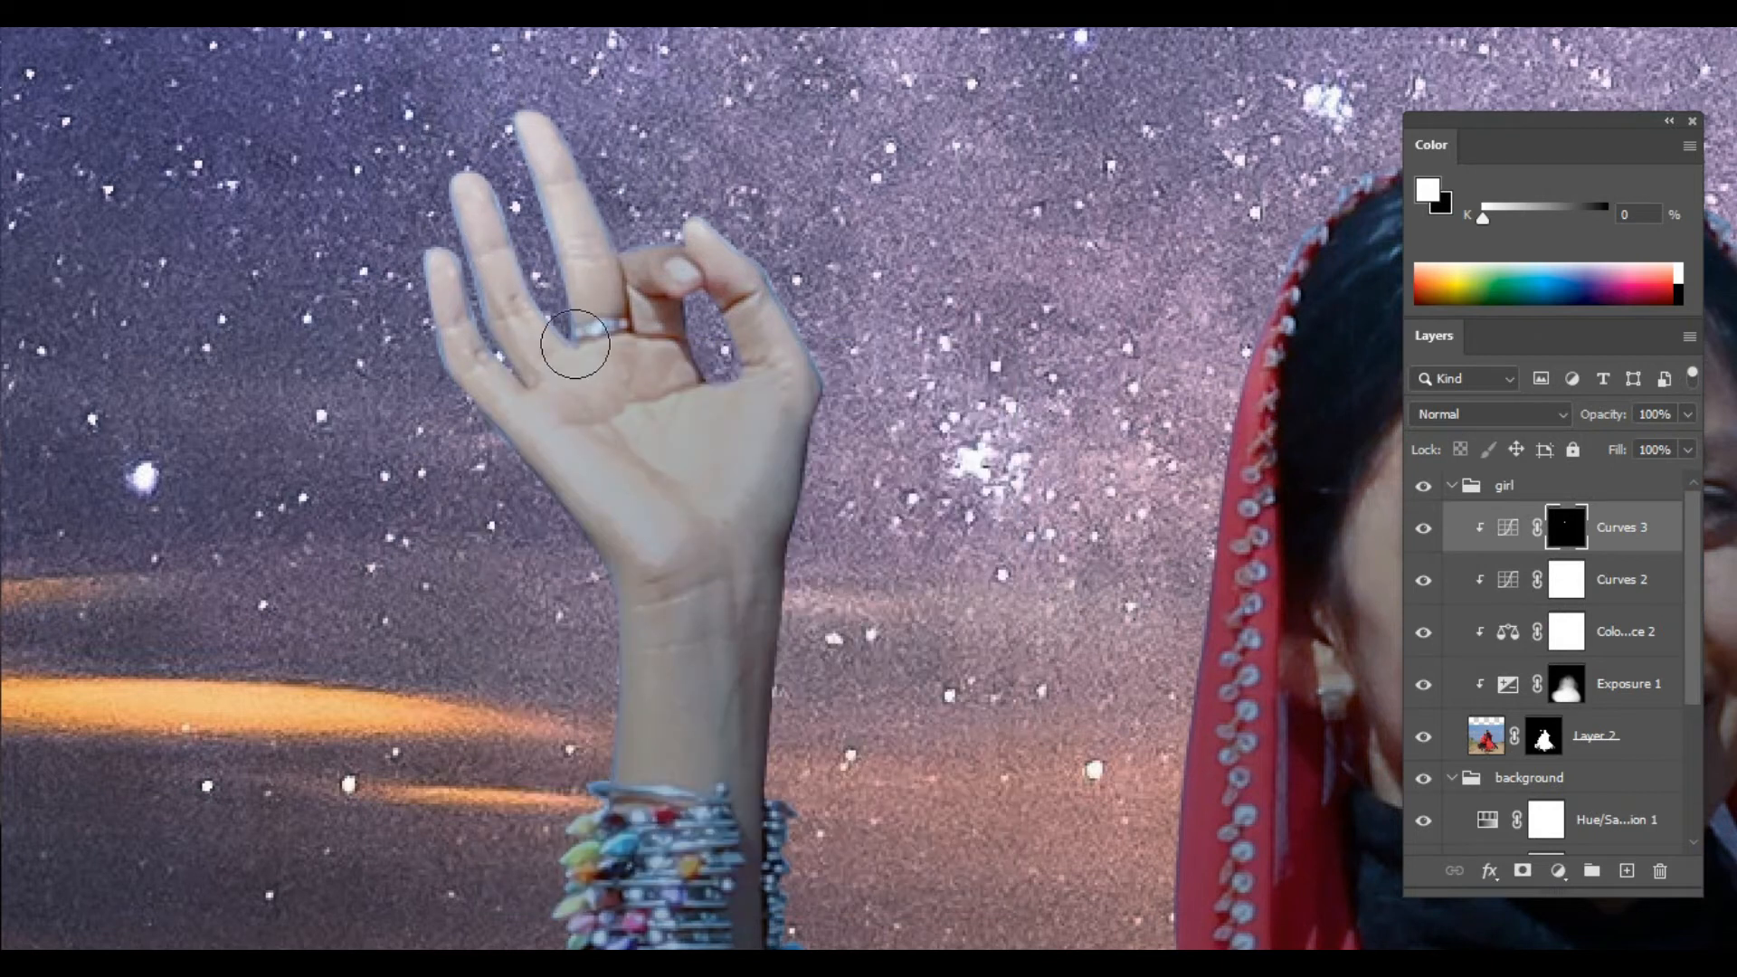
Step: Paint white on Curves 3's mask along the raised forearm, the adjacent headscarf edge, and the shawl's outer edge
key(ctrl+minus)
key(ctrl+minus)
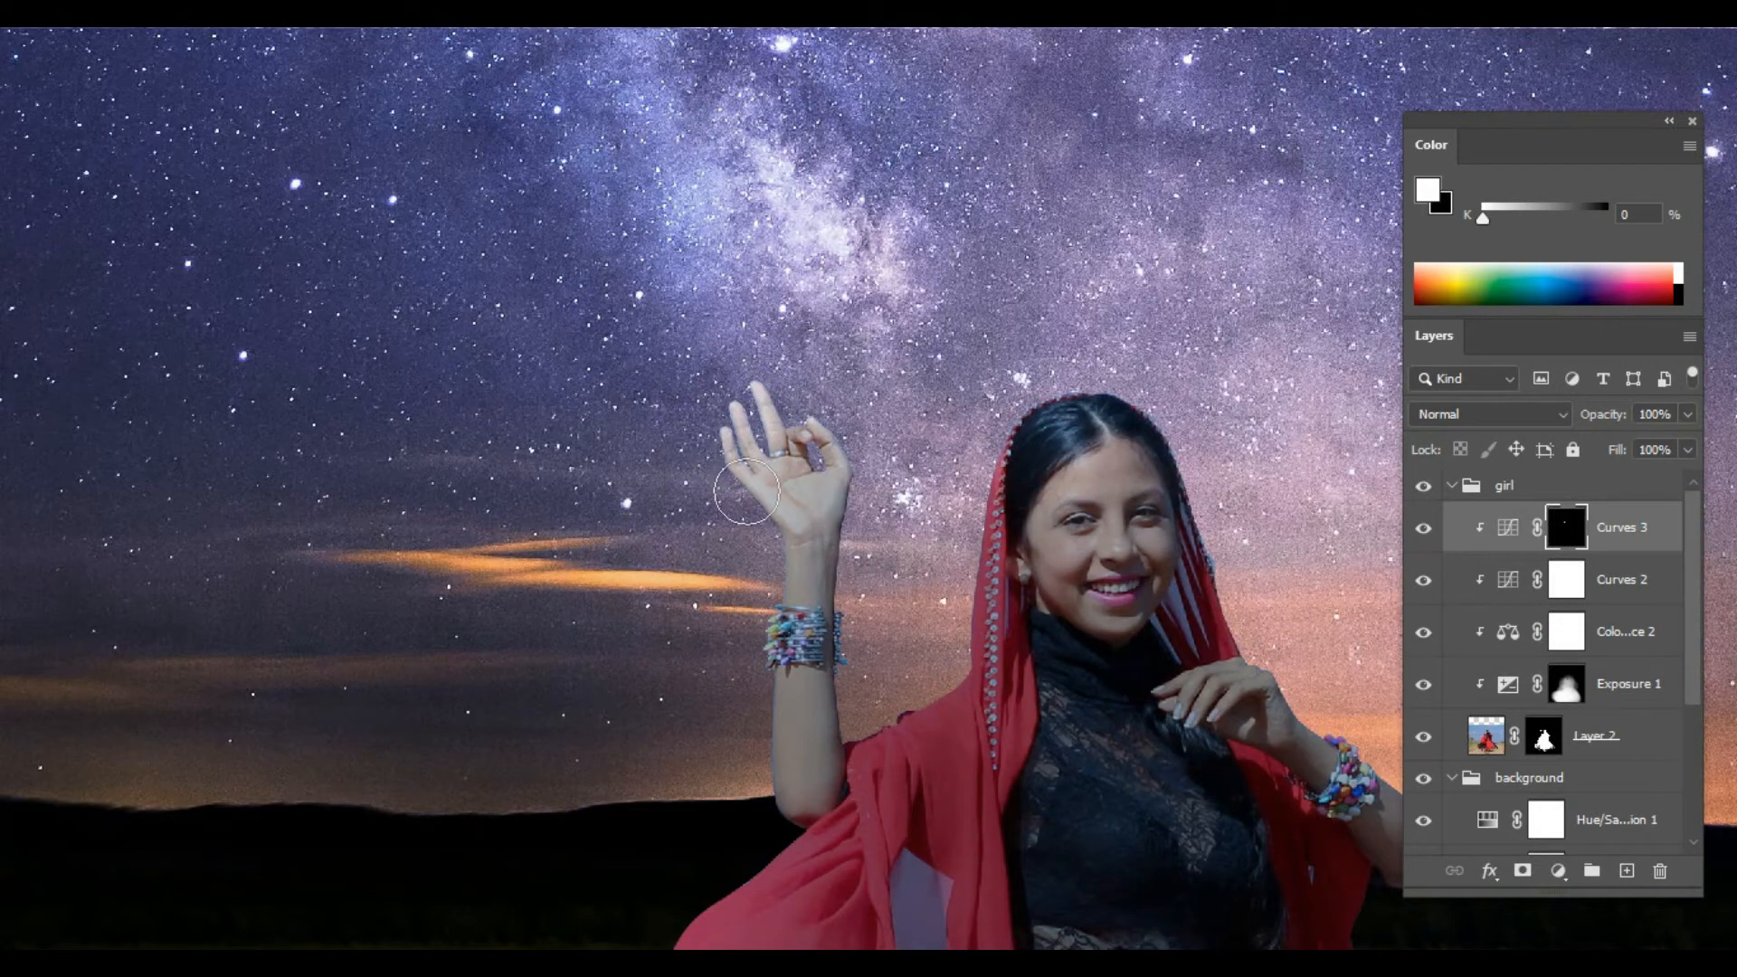
drag(752, 570, 770, 785)
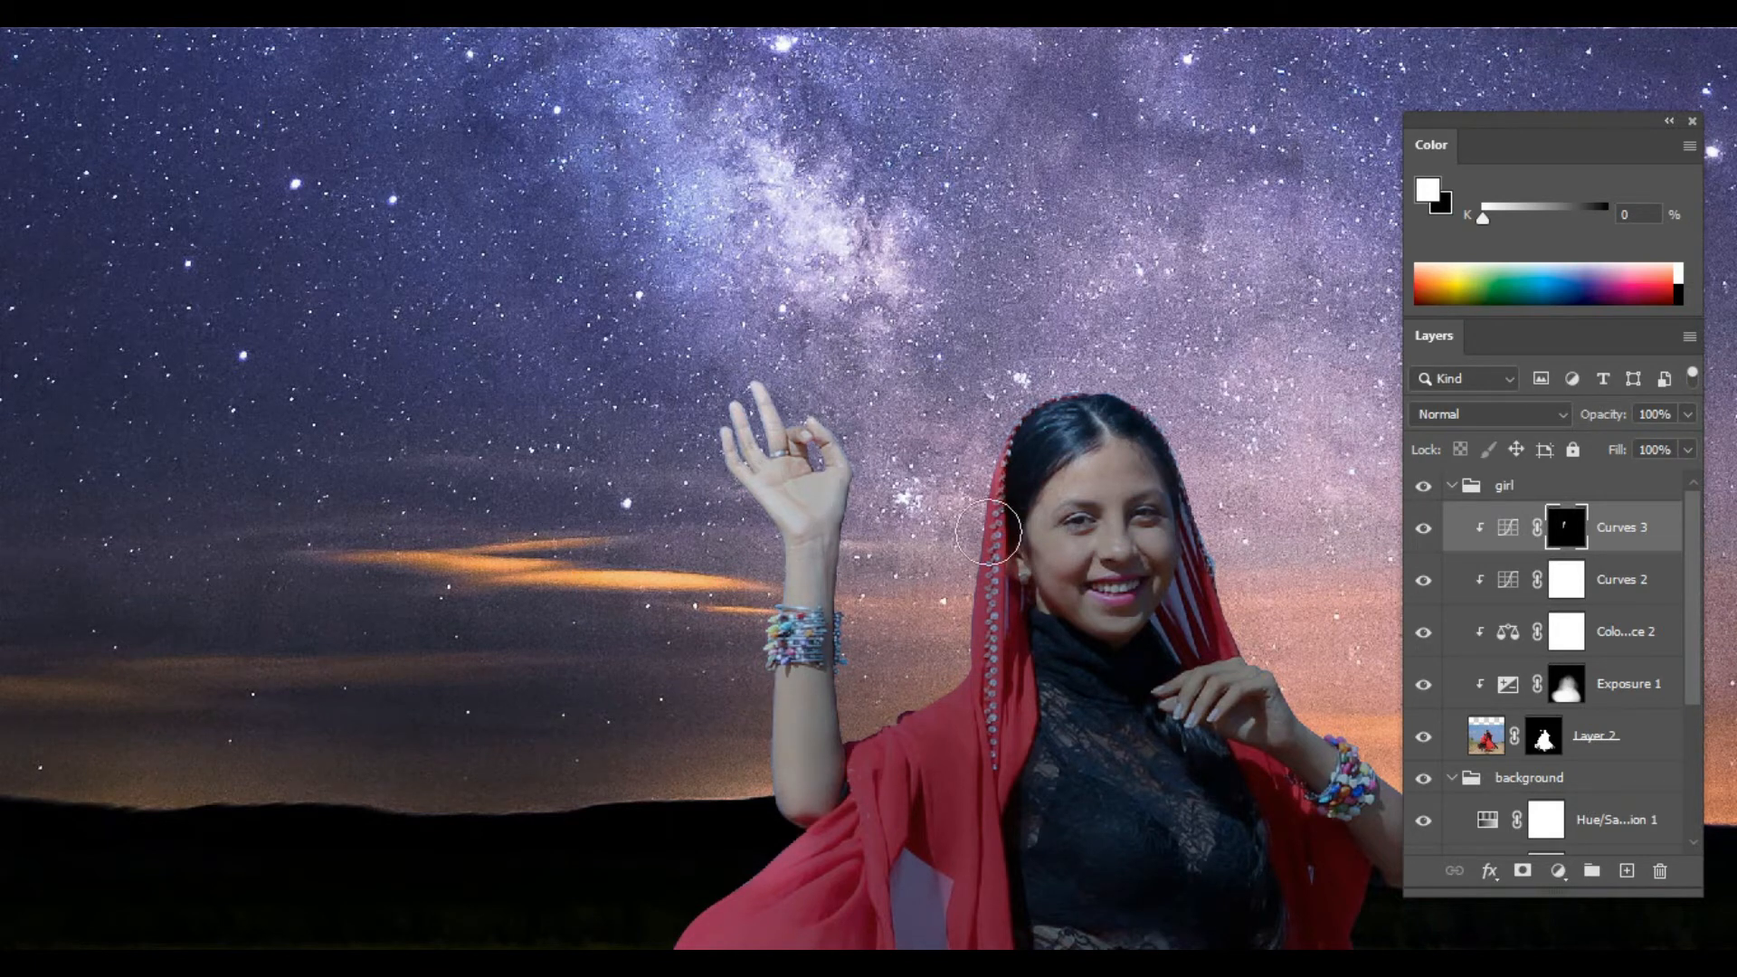
drag(1008, 383, 969, 497)
scroll(958, 715, down, 3)
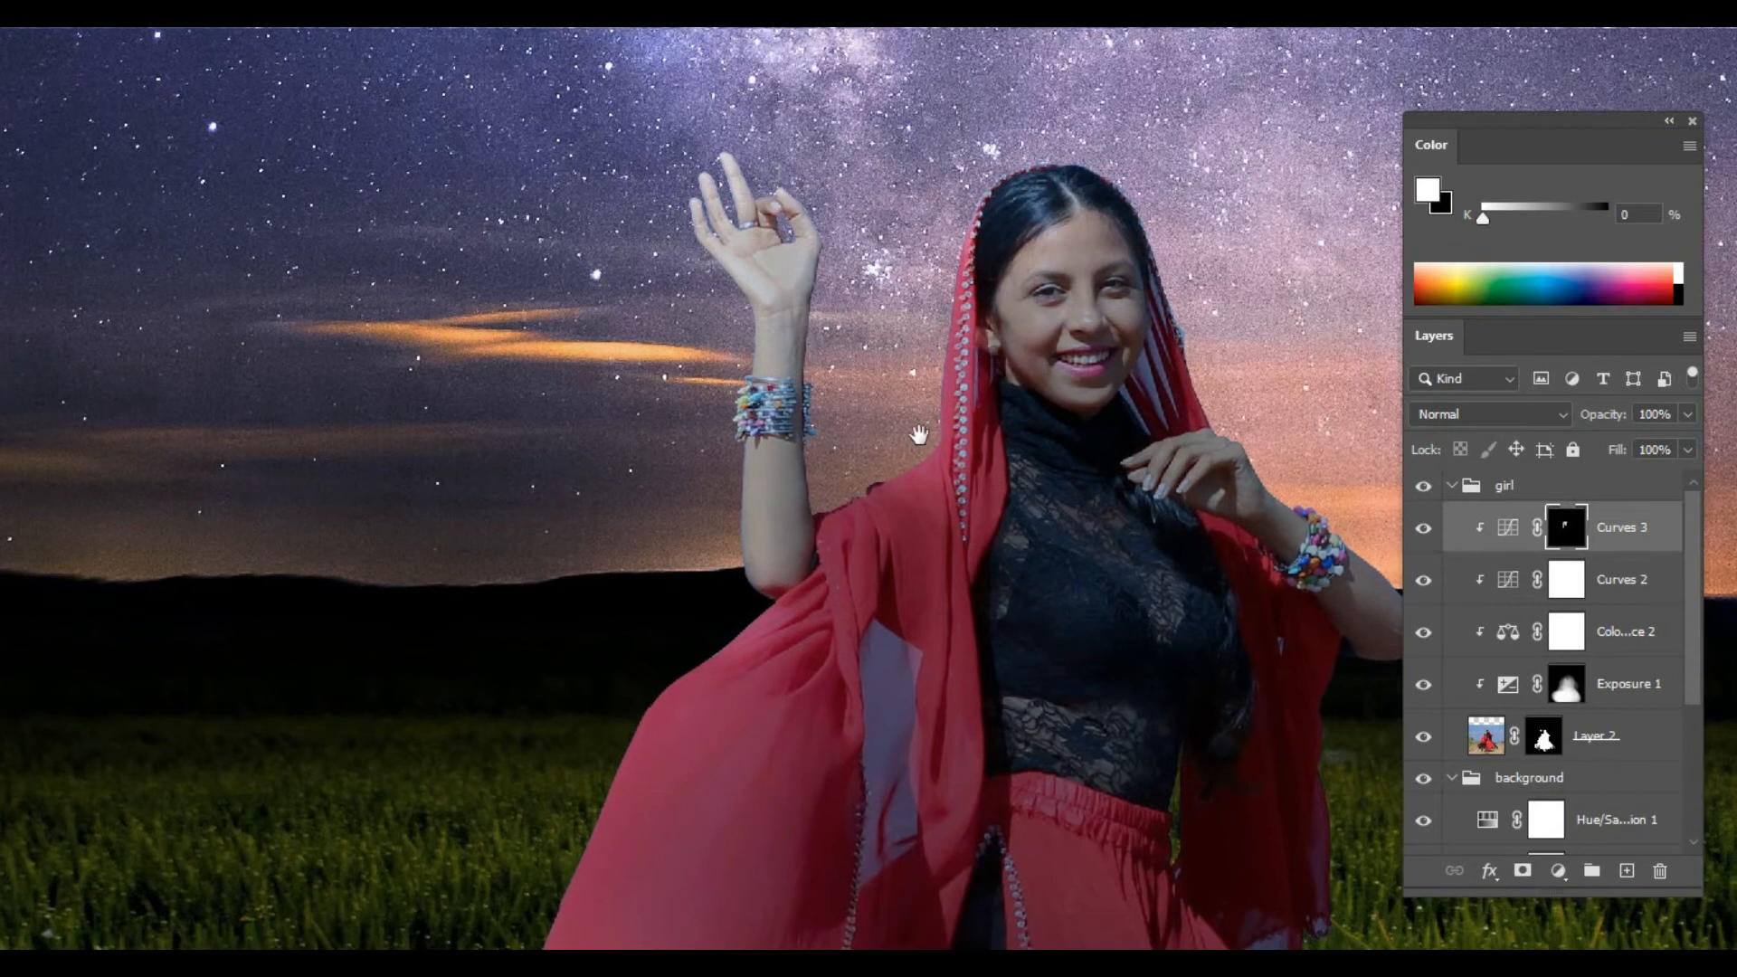
mouse_move(885, 382)
mouse_down()
mouse_move(842, 616)
mouse_move(653, 778)
mouse_up()
Step: Extend the white on Curves 3's mask across the billowing shawl with a larger brush, and reduce the brush for its lower hem
key(ctrl+minus)
key(])
mouse_move(736, 678)
mouse_down()
mouse_move(647, 795)
mouse_move(690, 709)
mouse_up()
key(ctrl+minus)
key([)
key([)
key([)
key([)
key([)
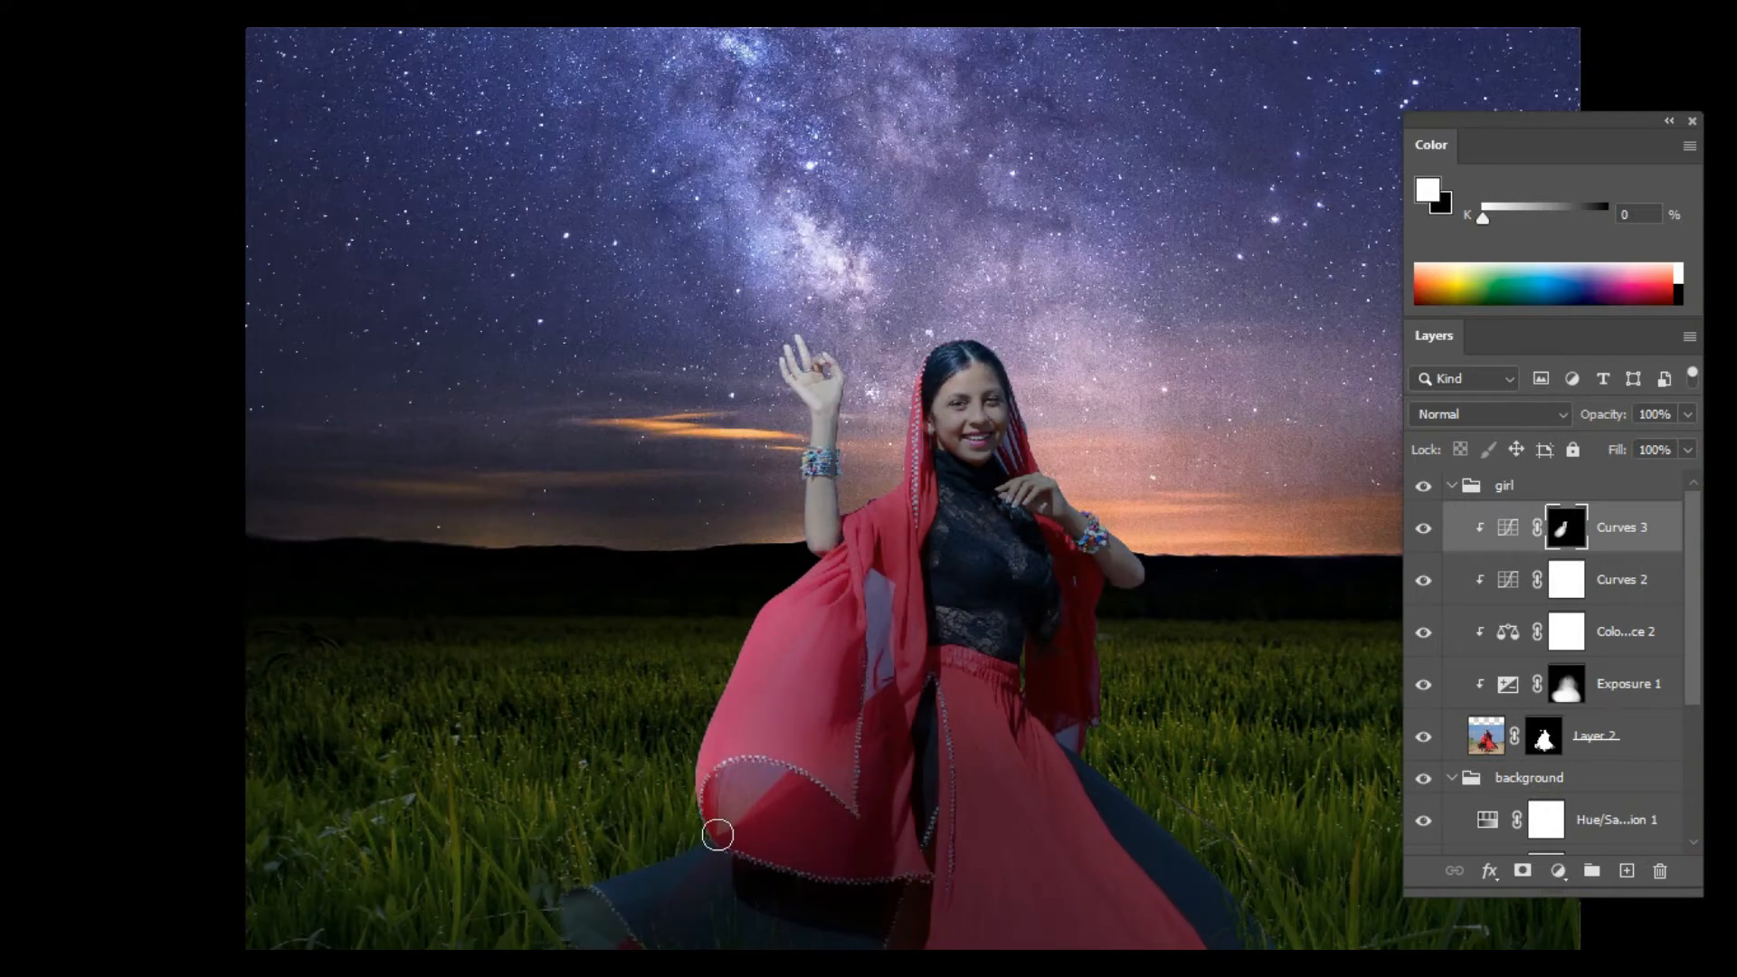
Step: Paint white on Curves 3's mask along the bent forearm and elbow and down the skirt's right edge
ctrl+click(1044, 423)
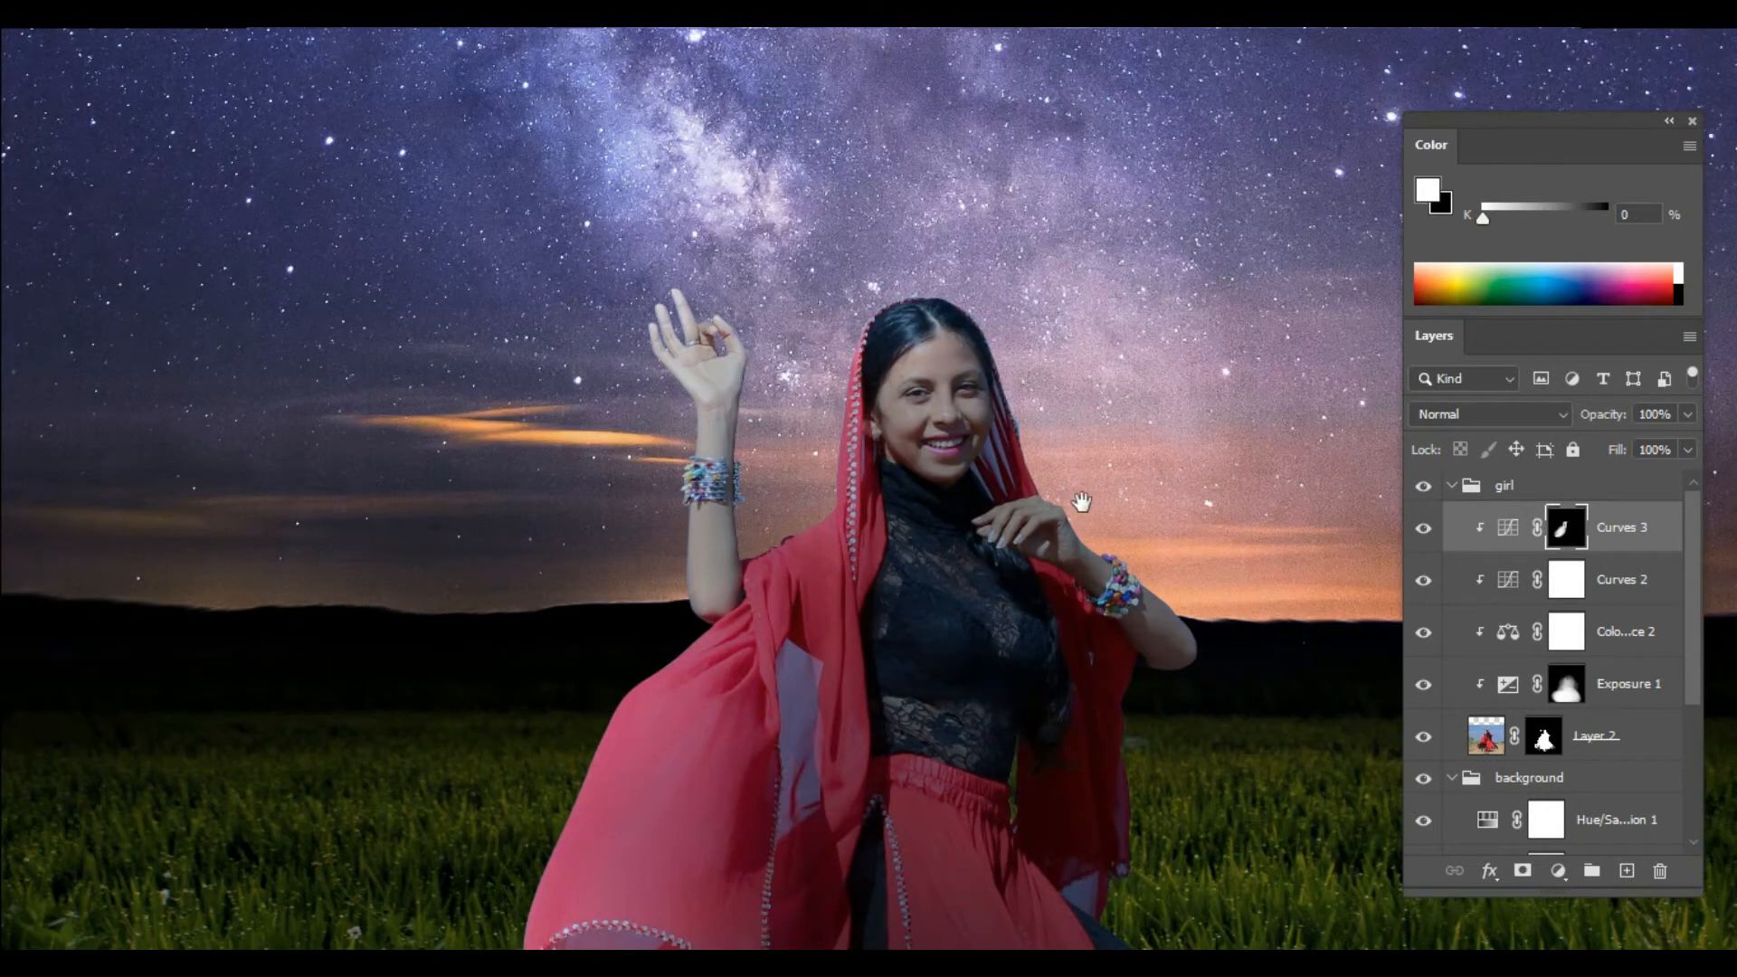
drag(1090, 502, 900, 522)
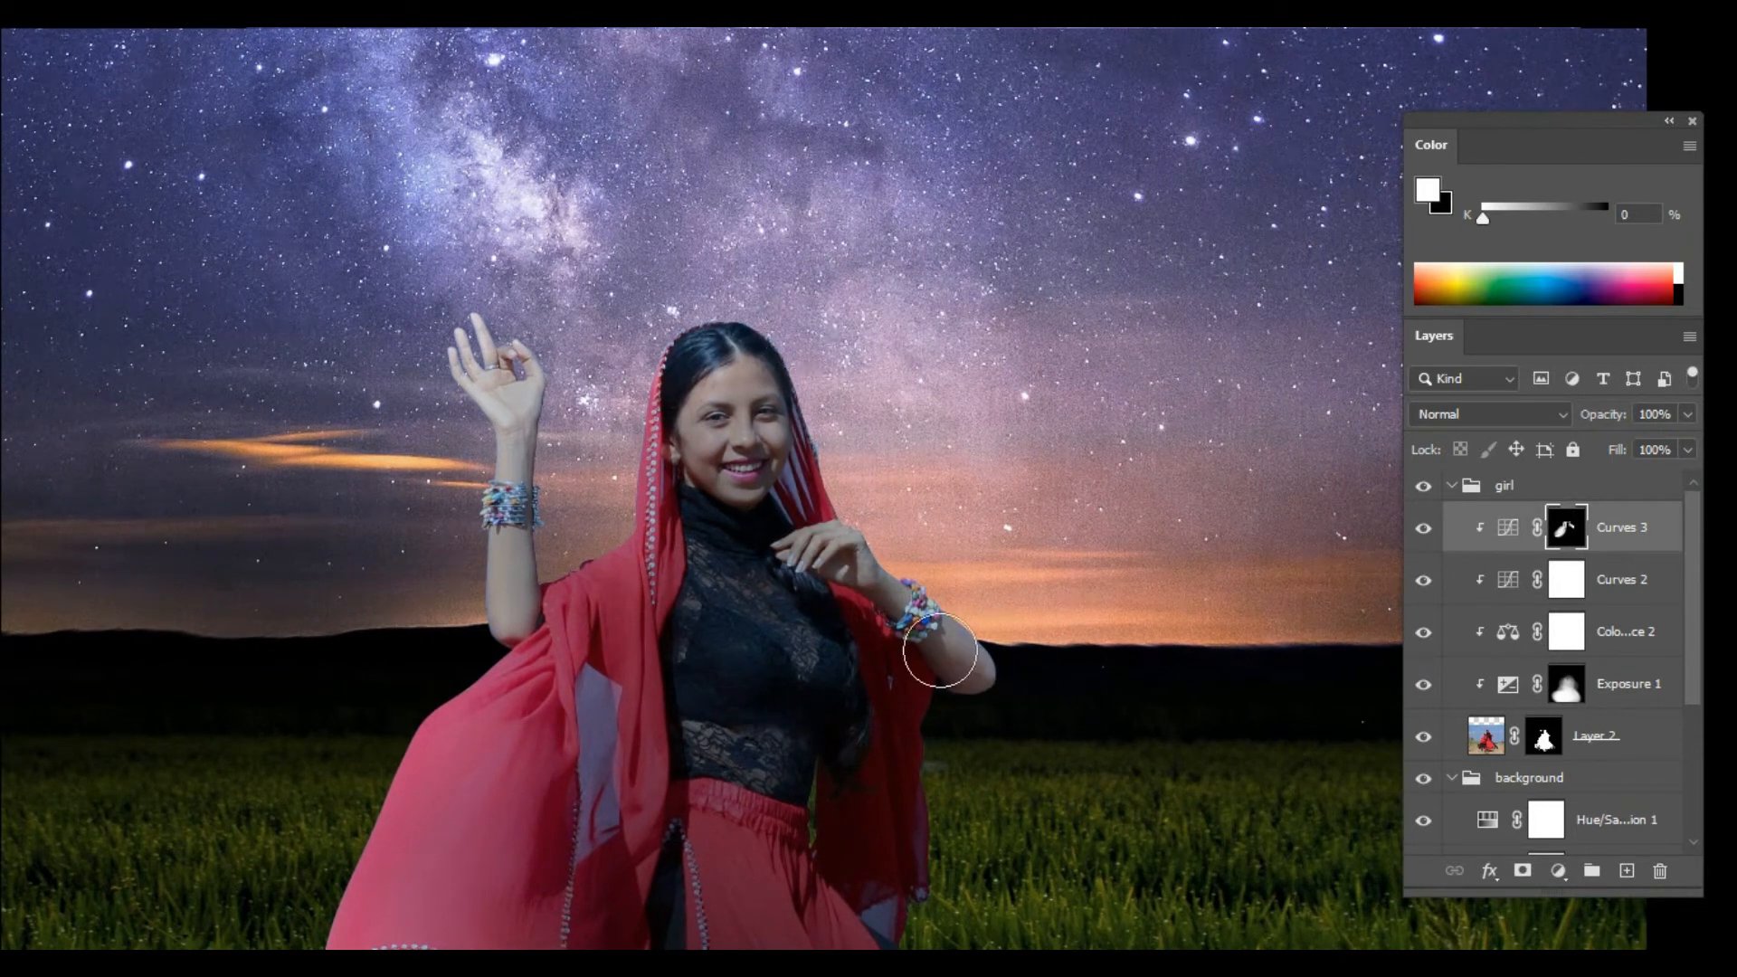
drag(953, 788, 950, 519)
drag(879, 645, 1104, 861)
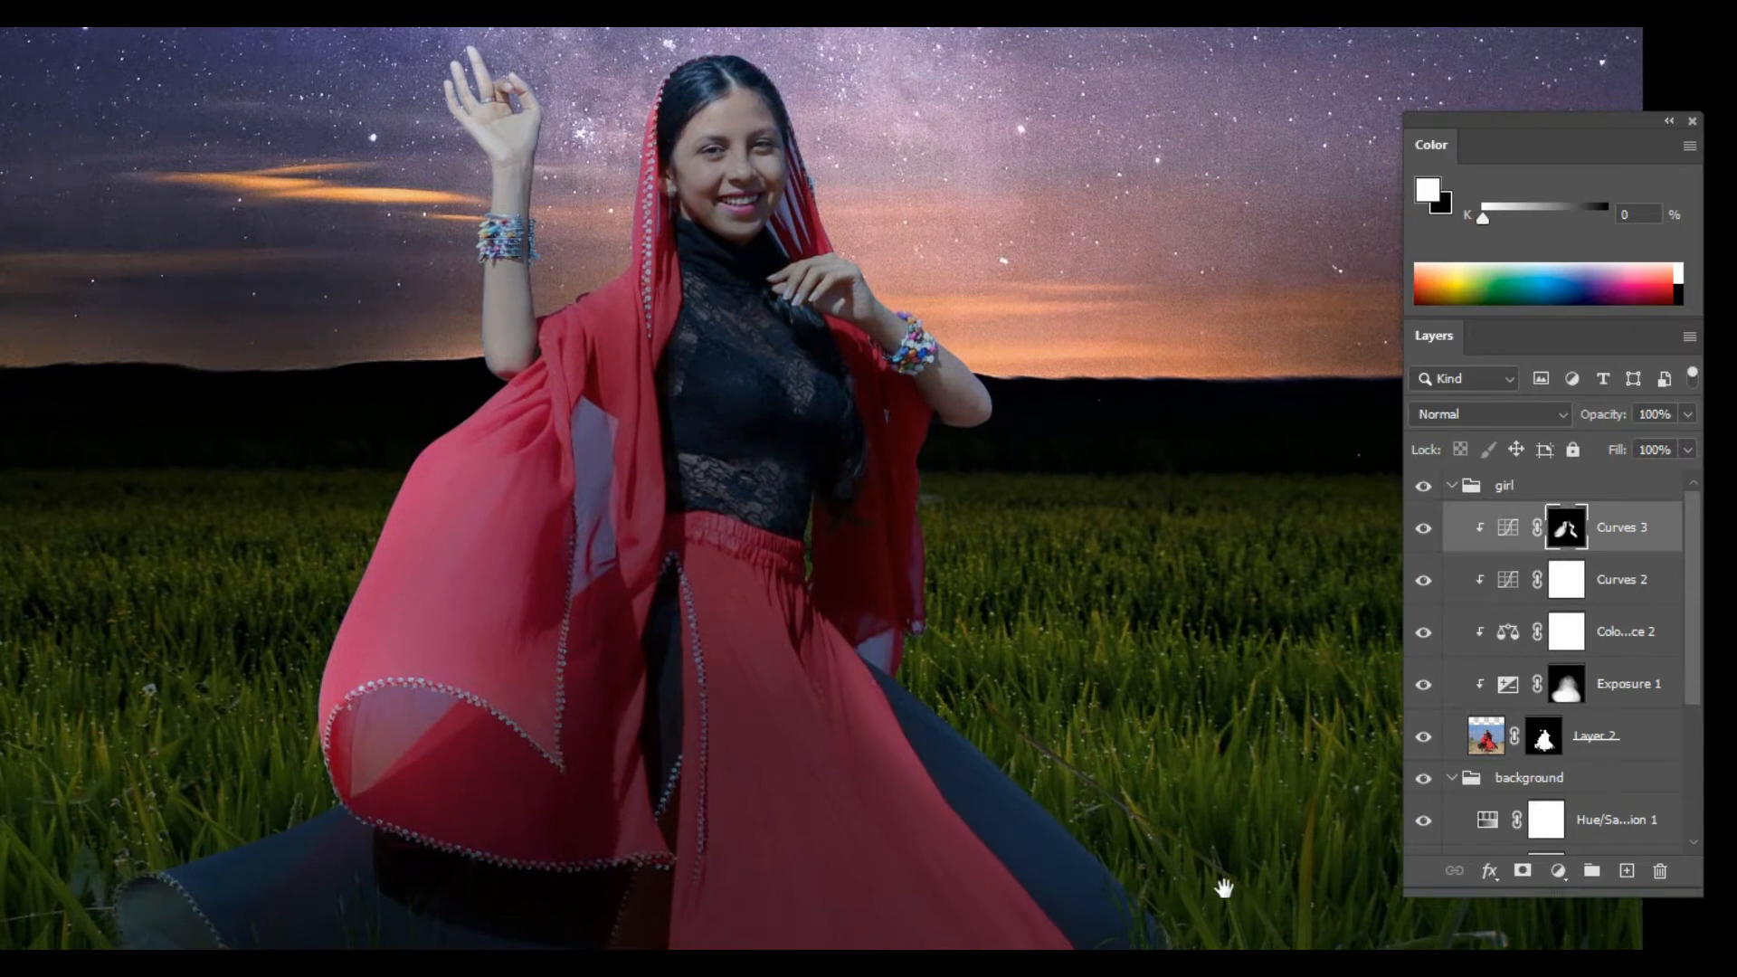
drag(1225, 888, 1013, 615)
mouse_move(916, 544)
mouse_down()
mouse_move(900, 519)
mouse_move(1040, 590)
mouse_up()
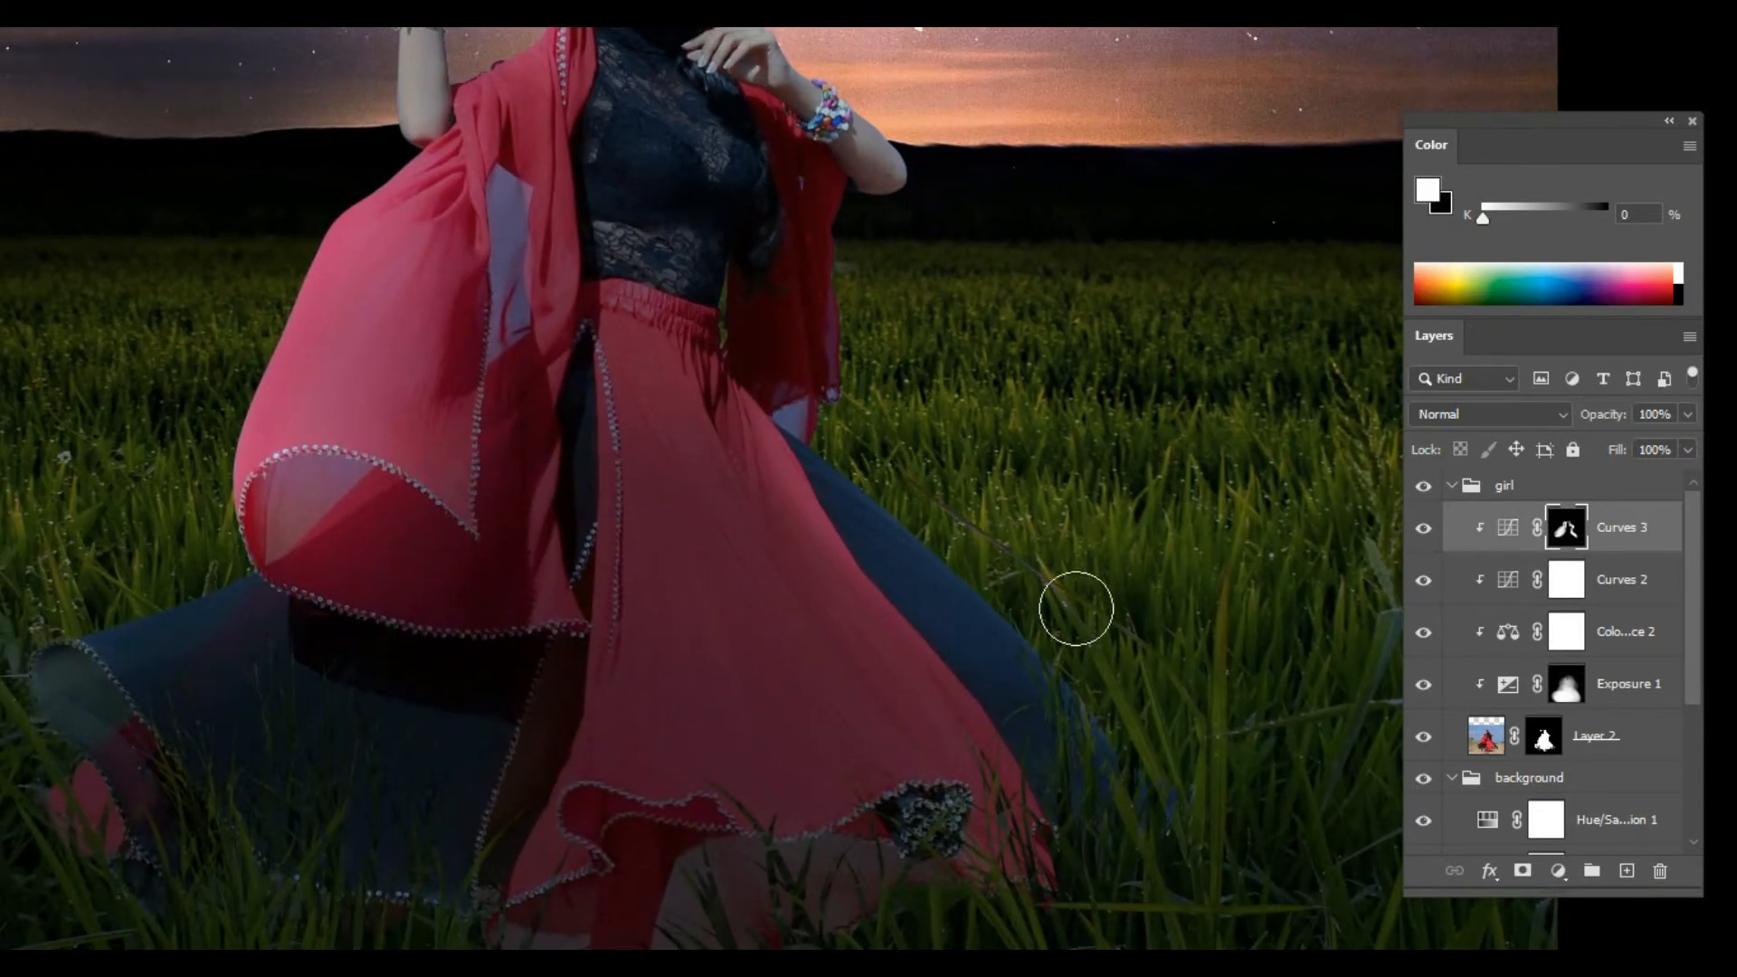
Step: Examine the painted highlights on the whole dancer and close up on her face and arms
scroll(1114, 690, down, 3)
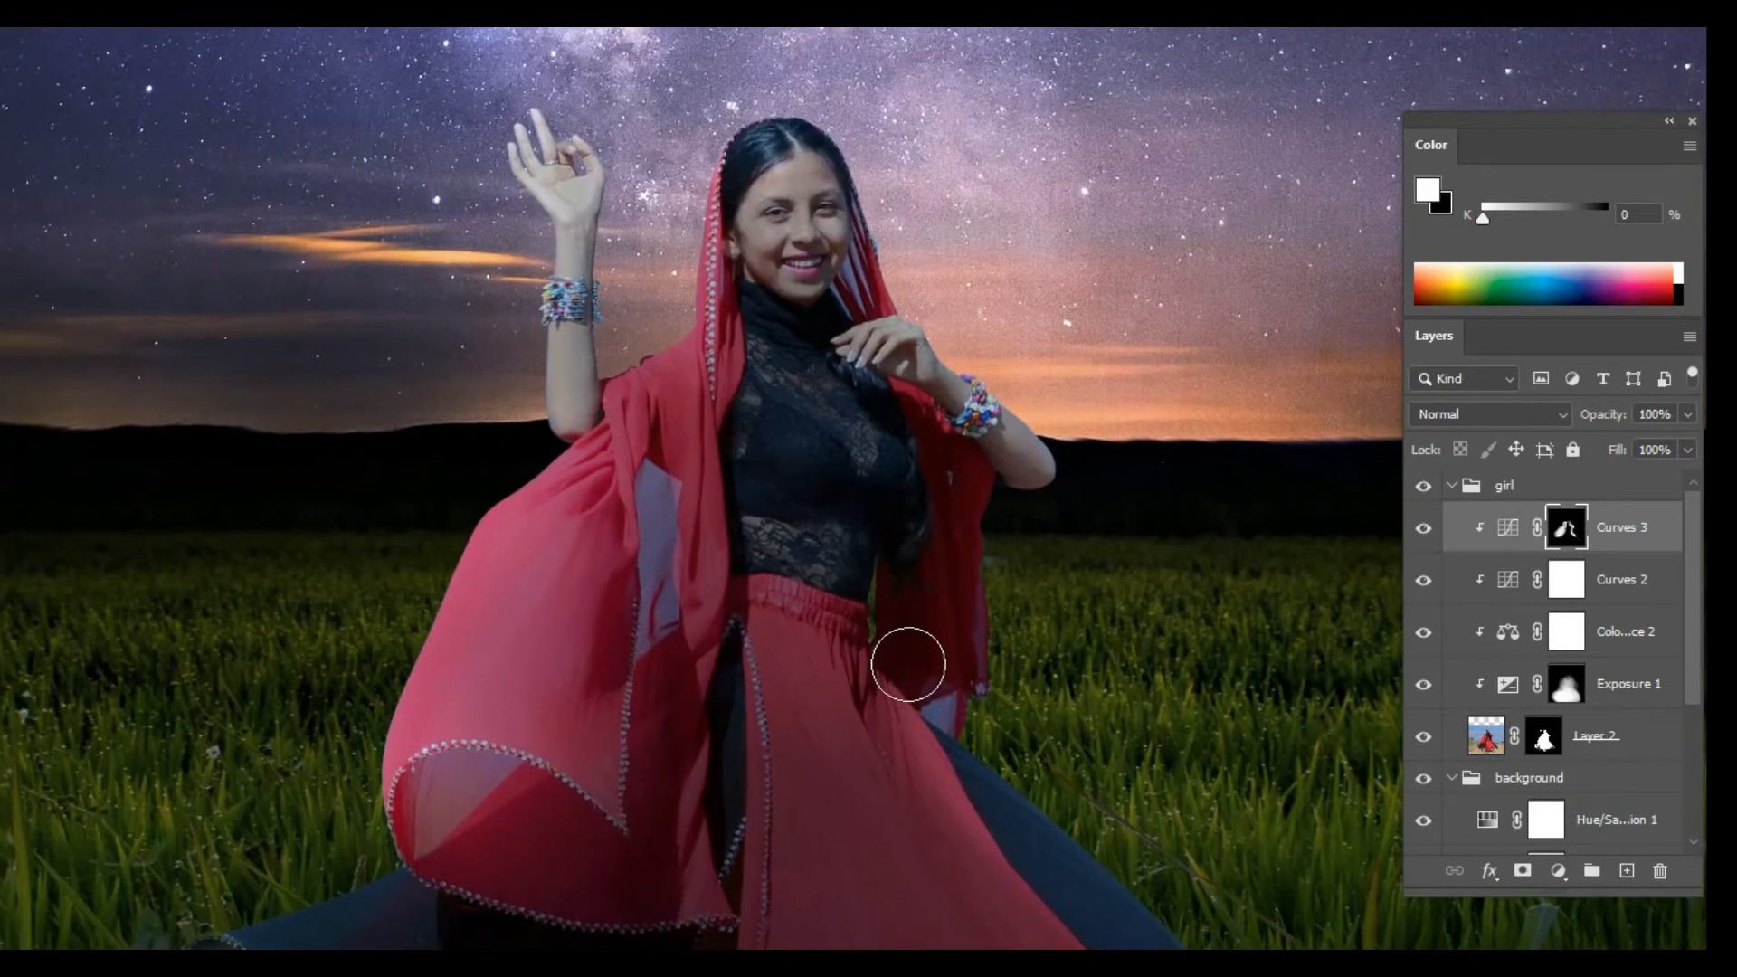
scroll(905, 660, down, 3)
scroll(842, 457, up, 3)
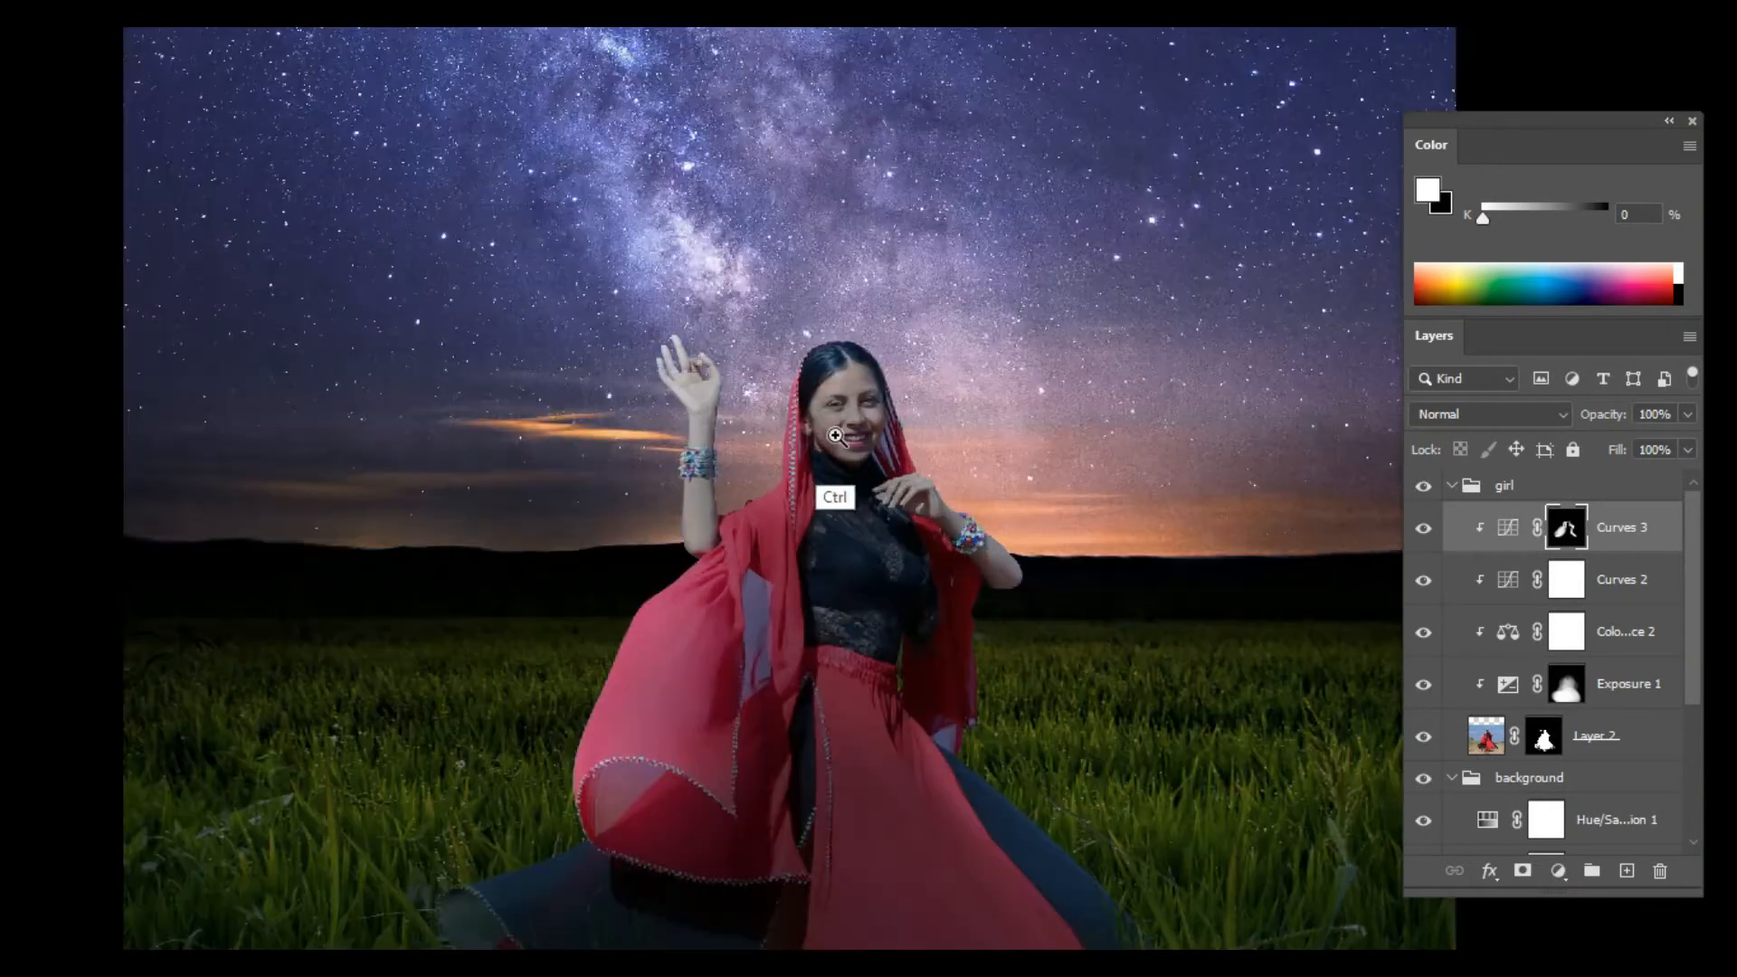
scroll(845, 492, up, 3)
drag(1077, 604, 989, 436)
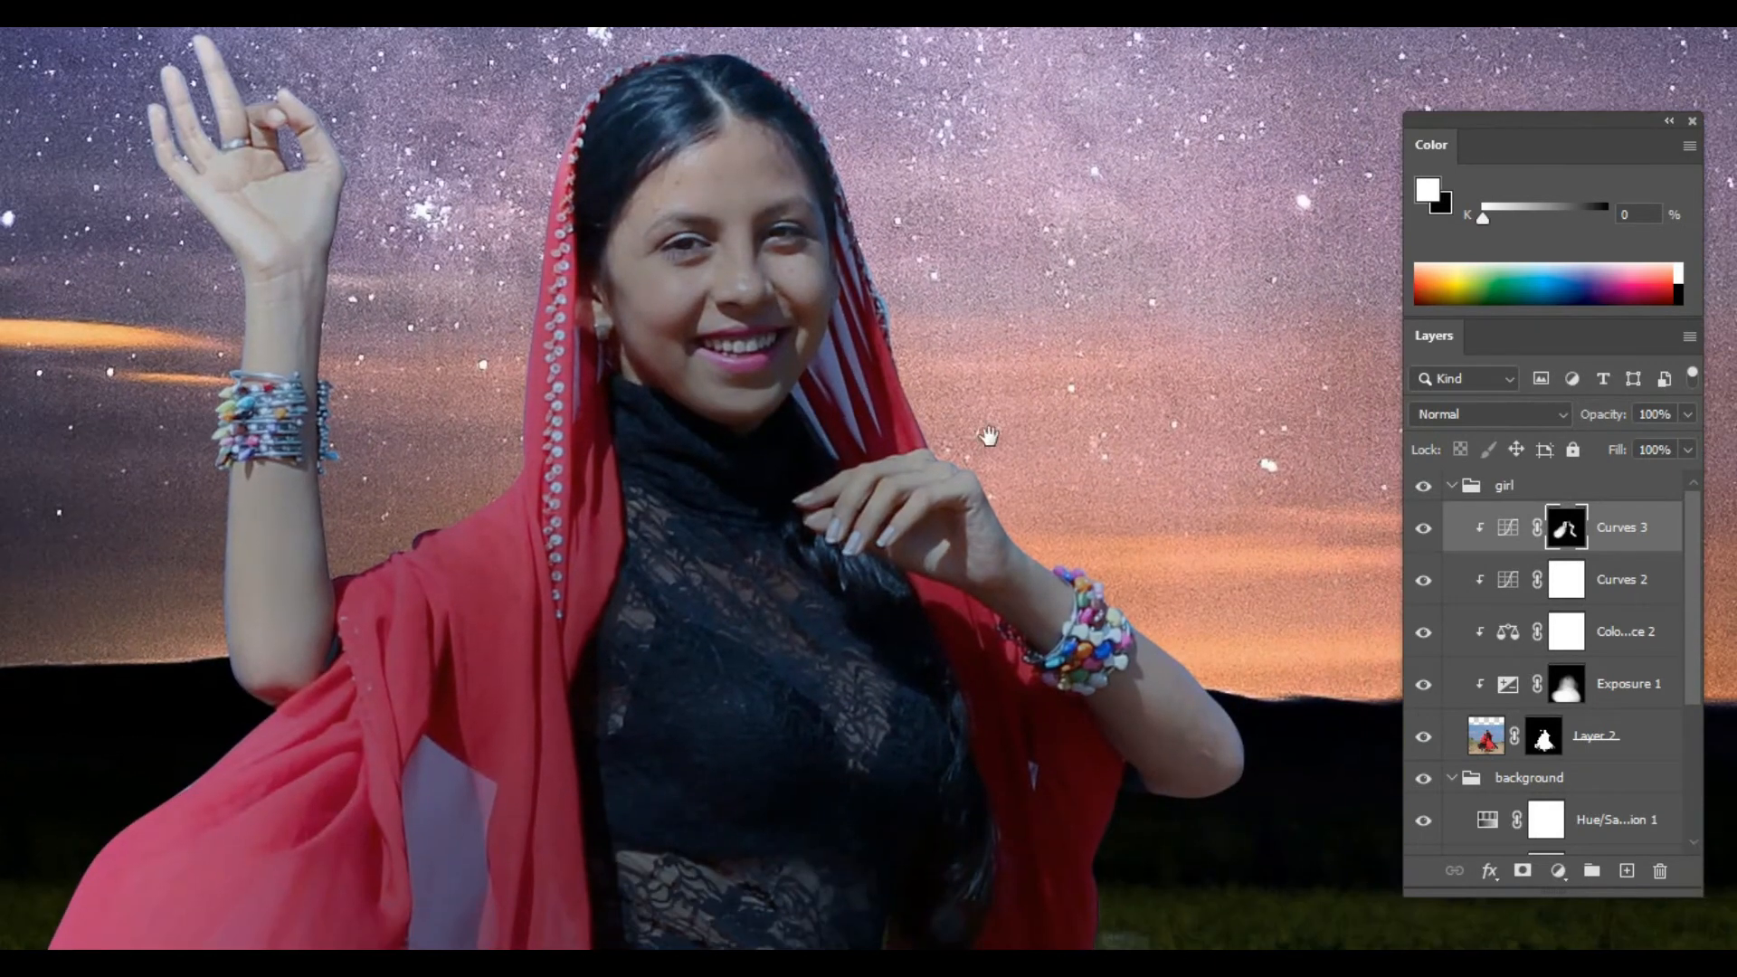
Step: Paint black with a small brush on Layer 2's mask over the leftover background showing between the headscarf folds beside the cheek
click(1539, 740)
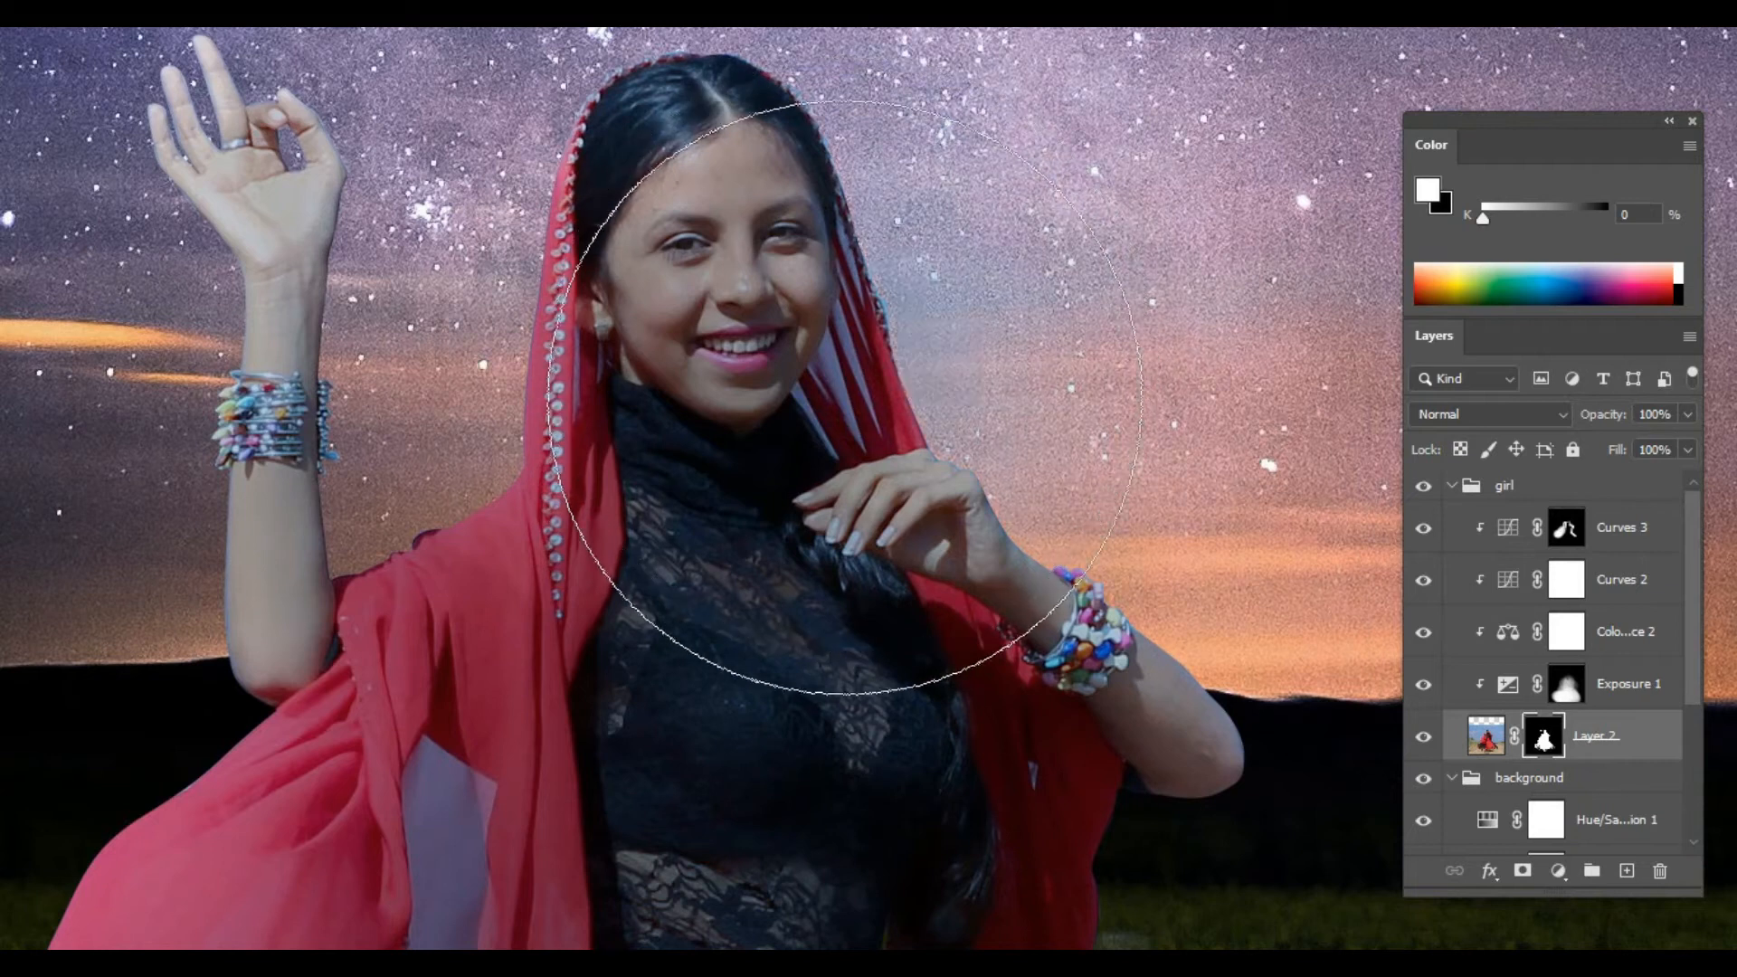
key(x)
key(bracketleft)
key(bracketleft)
key(bracketleft)
key(bracketleft)
key(bracketleft)
key(bracketleft)
key(bracketleft)
key(bracketleft)
key(bracketleft)
key(bracketleft)
key(bracketleft)
key(bracketleft)
key(bracketleft)
ctrl+click(837, 319)
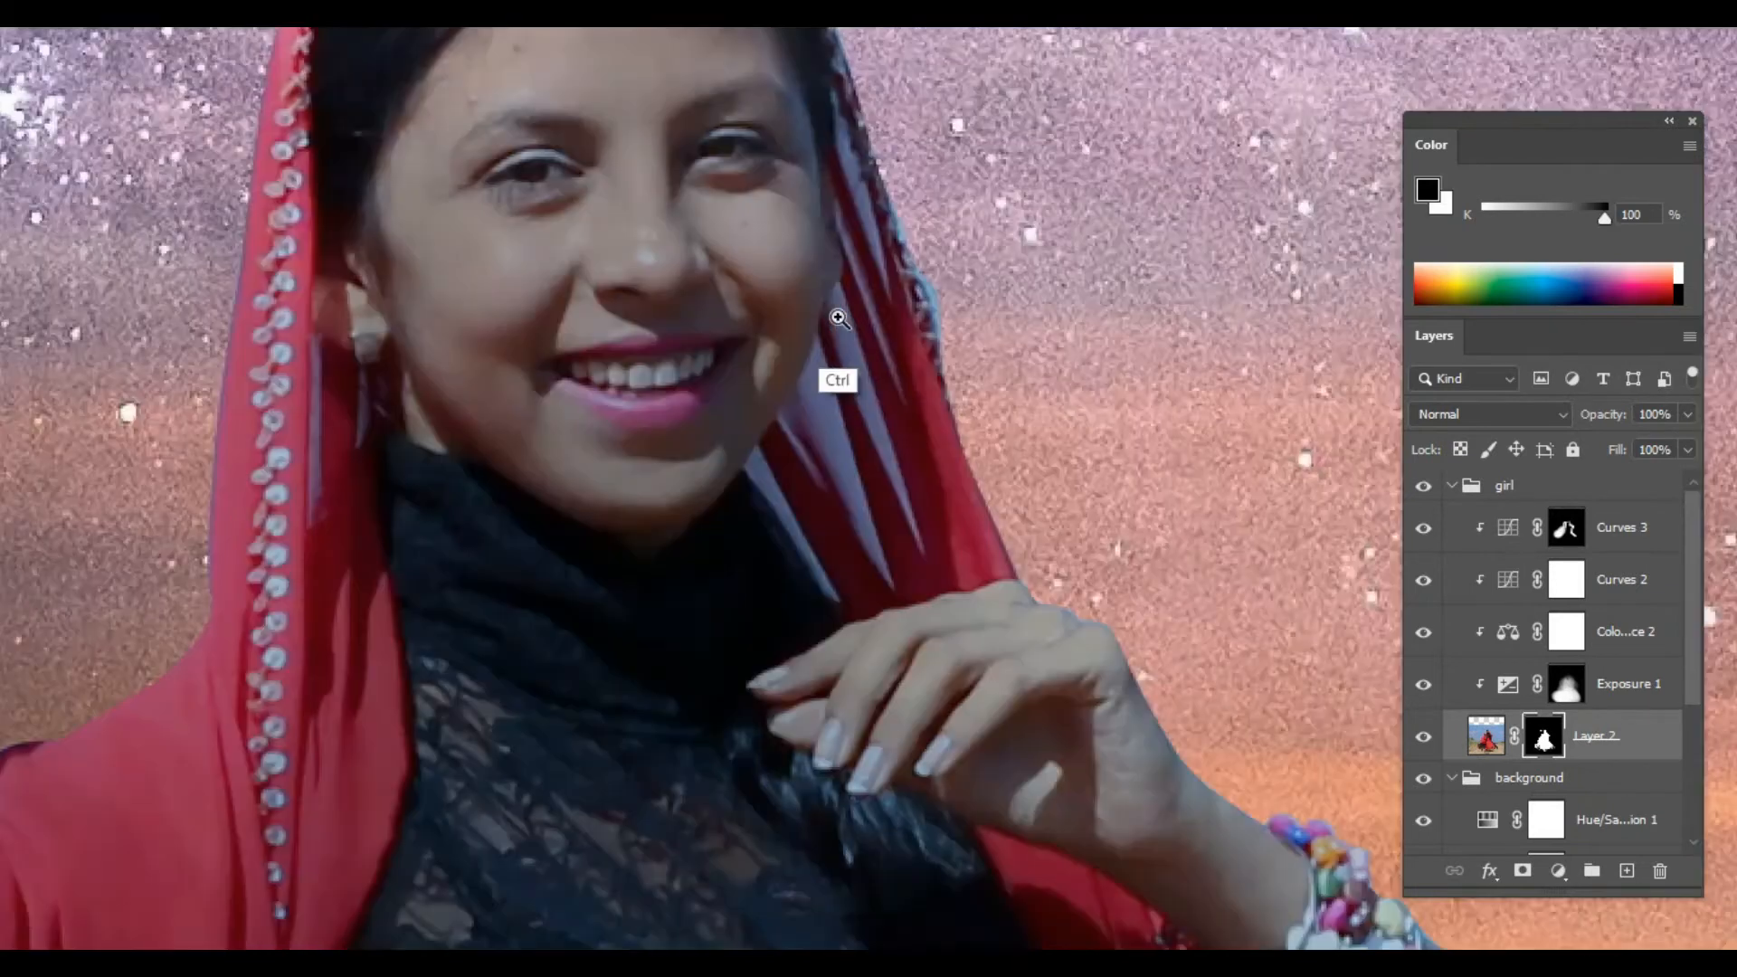
ctrl+click(839, 320)
key(bracketleft)
key(bracketleft)
key(bracketleft)
key(bracketleft)
key(bracketleft)
key(bracketleft)
key(bracketleft)
key(bracketleft)
key(bracketleft)
mouse_move(844, 289)
mouse_down()
mouse_move(911, 585)
mouse_move(867, 383)
mouse_move(915, 570)
mouse_up()
mouse_move(809, 365)
mouse_down()
mouse_move(795, 404)
mouse_move(900, 696)
mouse_up()
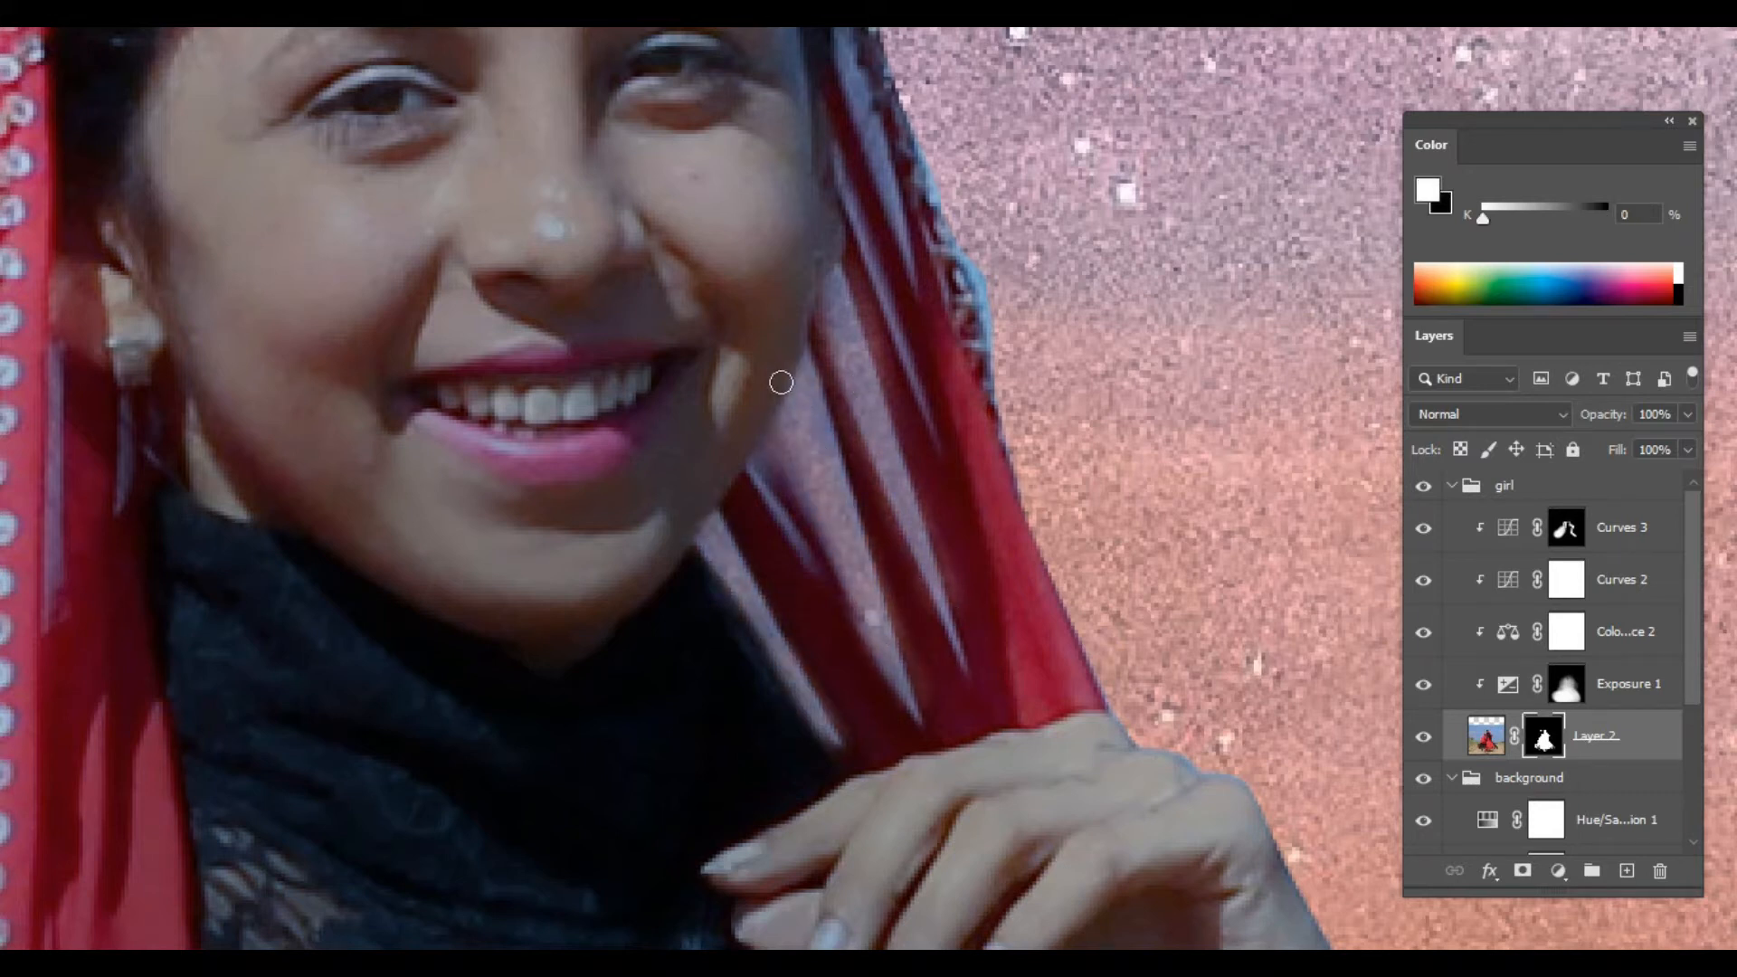
Step: Paint black on Layer 2's mask over the bluish opening in the shawl below the raised elbow, lowering the brush flow to 48%
scroll(931, 574, up, 3)
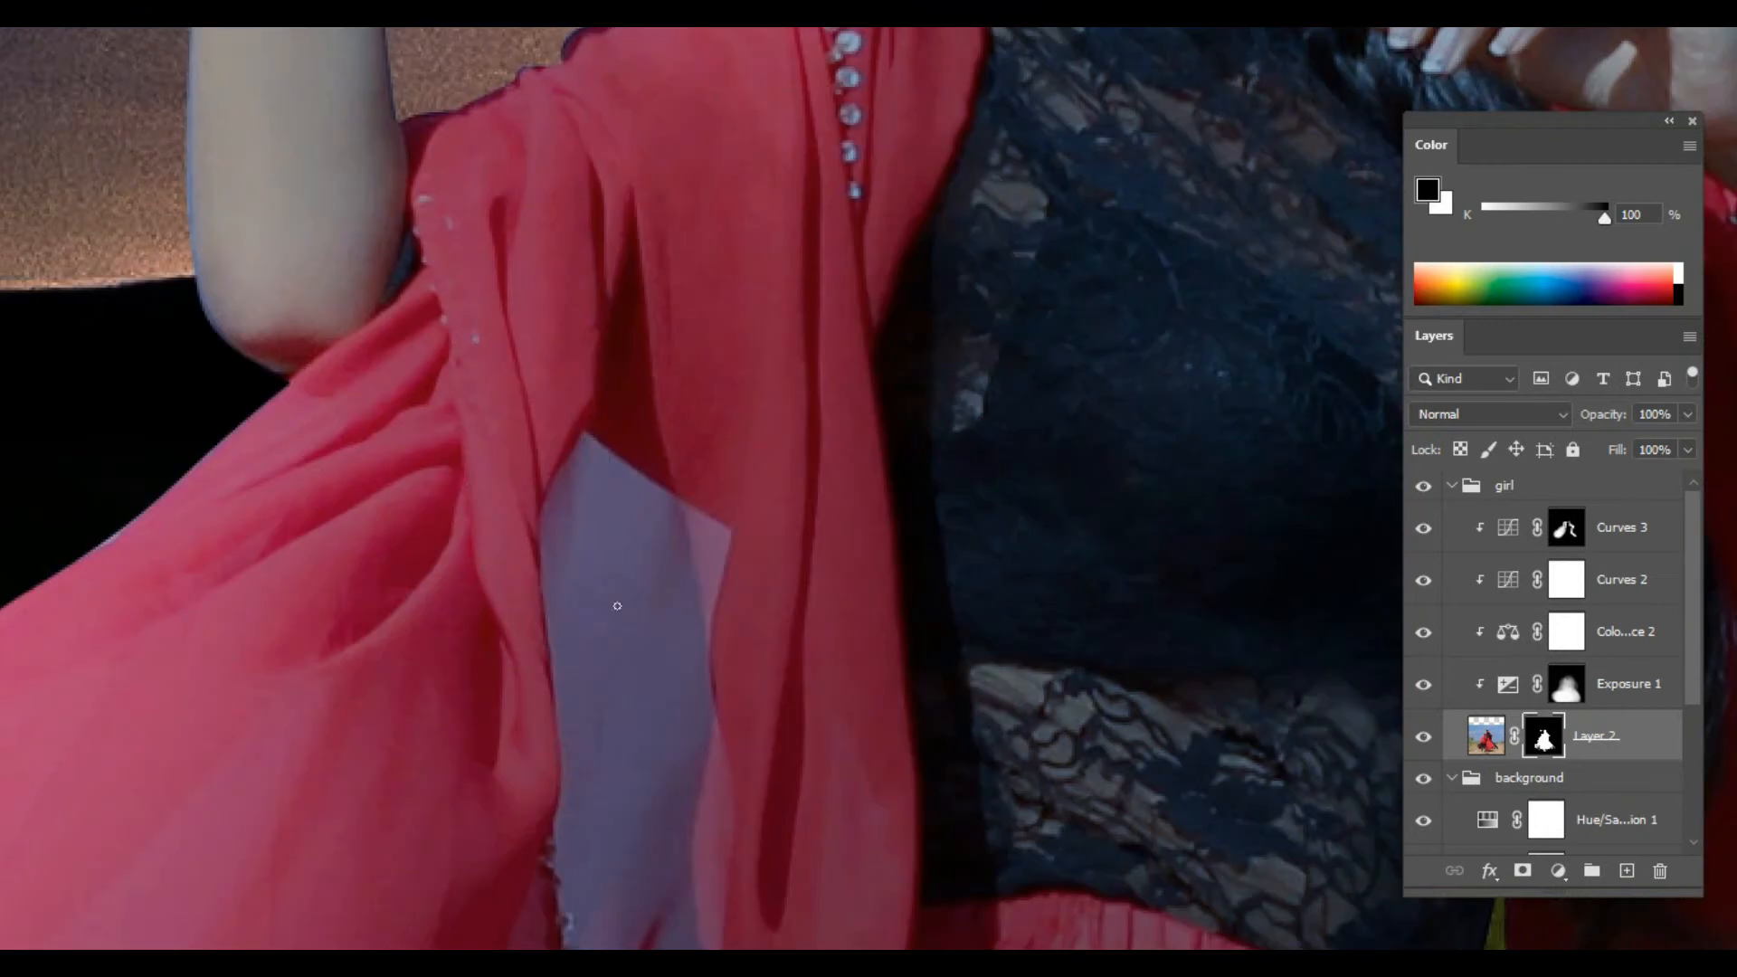
mouse_move(613, 601)
mouse_down()
mouse_move(579, 482)
mouse_move(698, 554)
mouse_up()
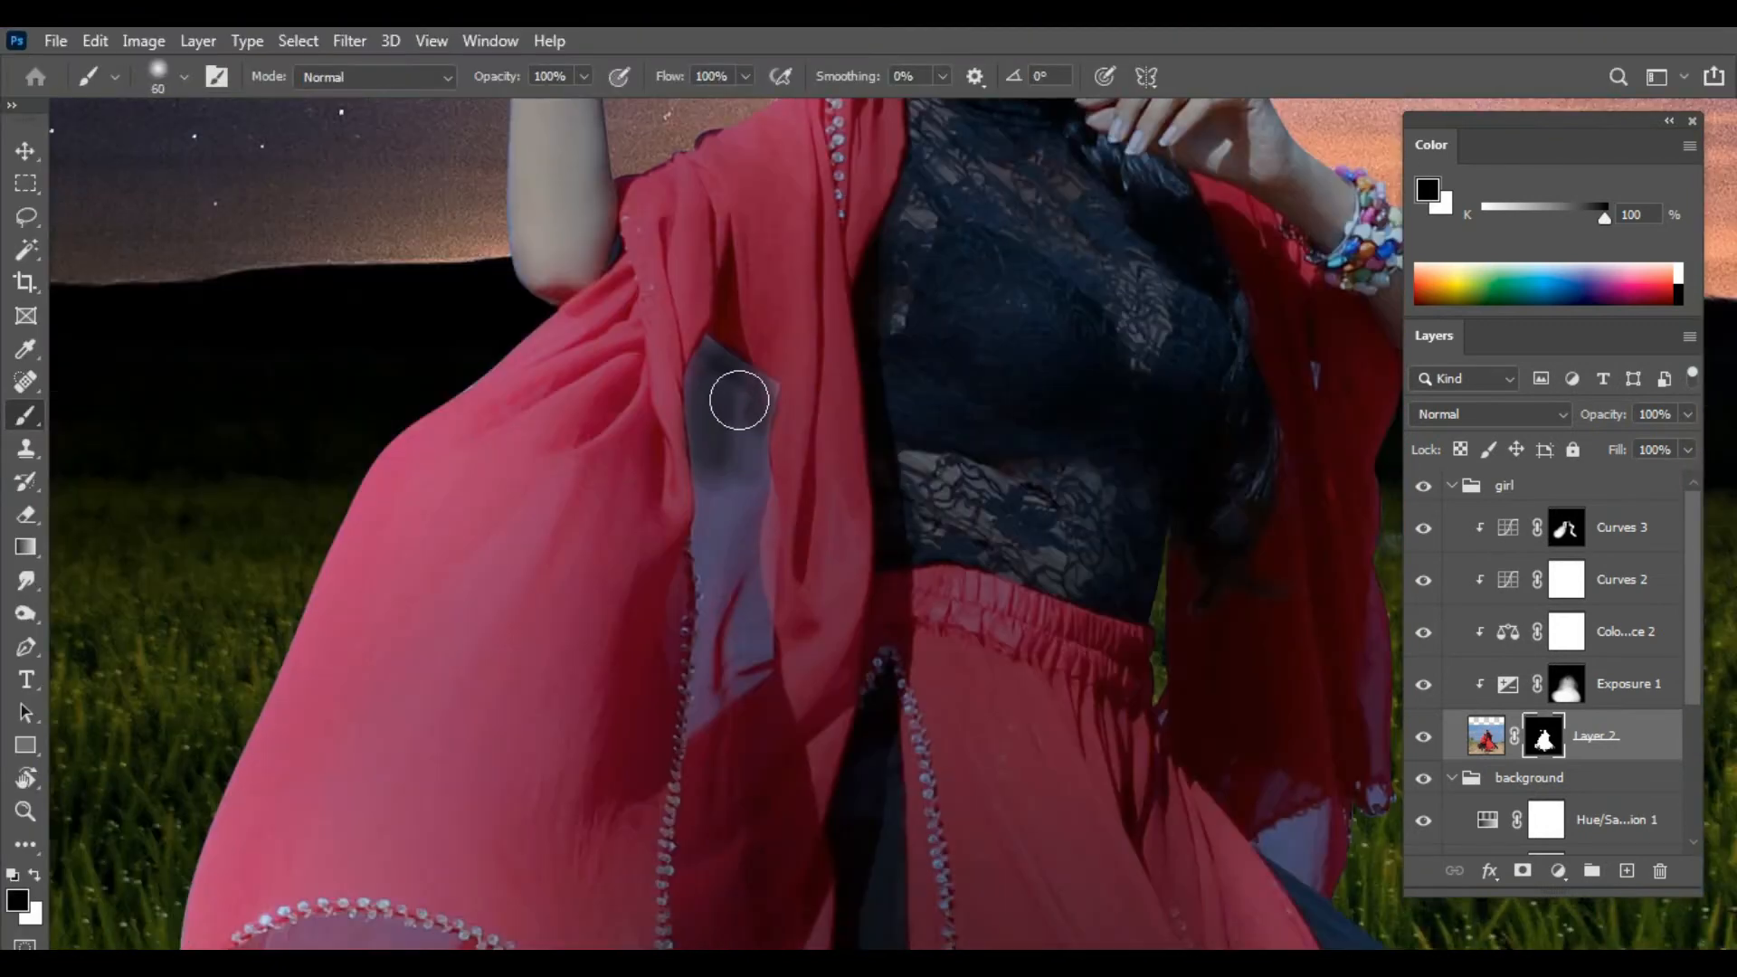
drag(739, 400, 737, 395)
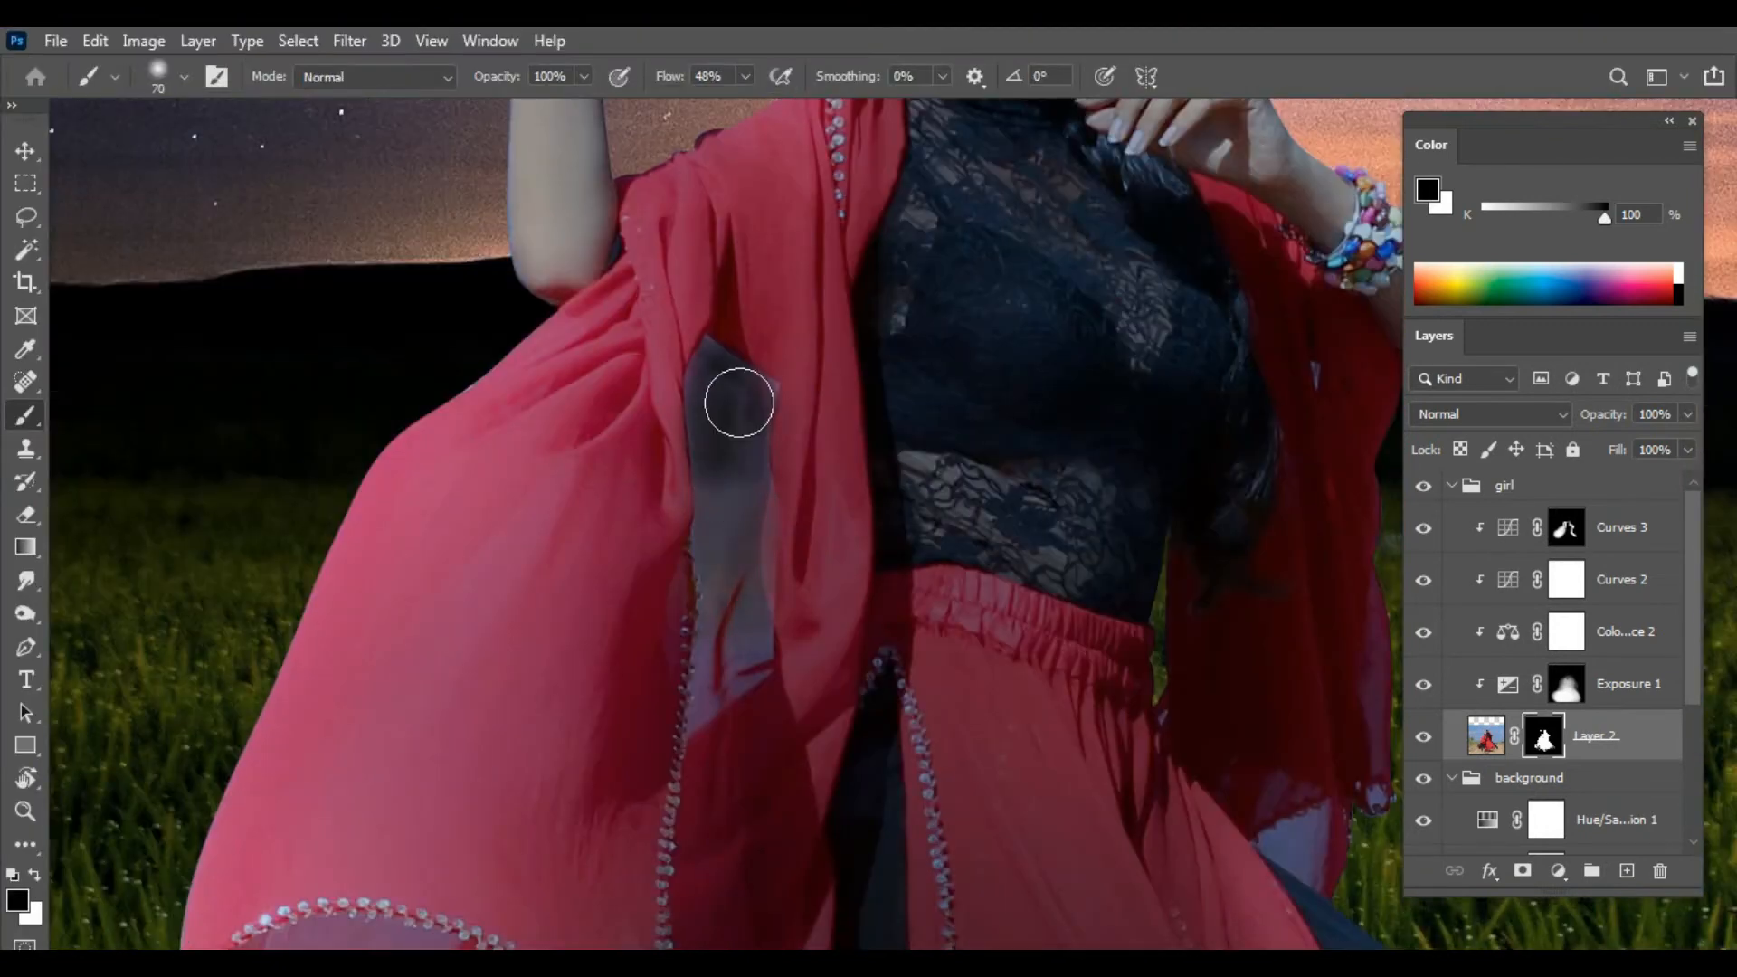
drag(777, 455, 778, 506)
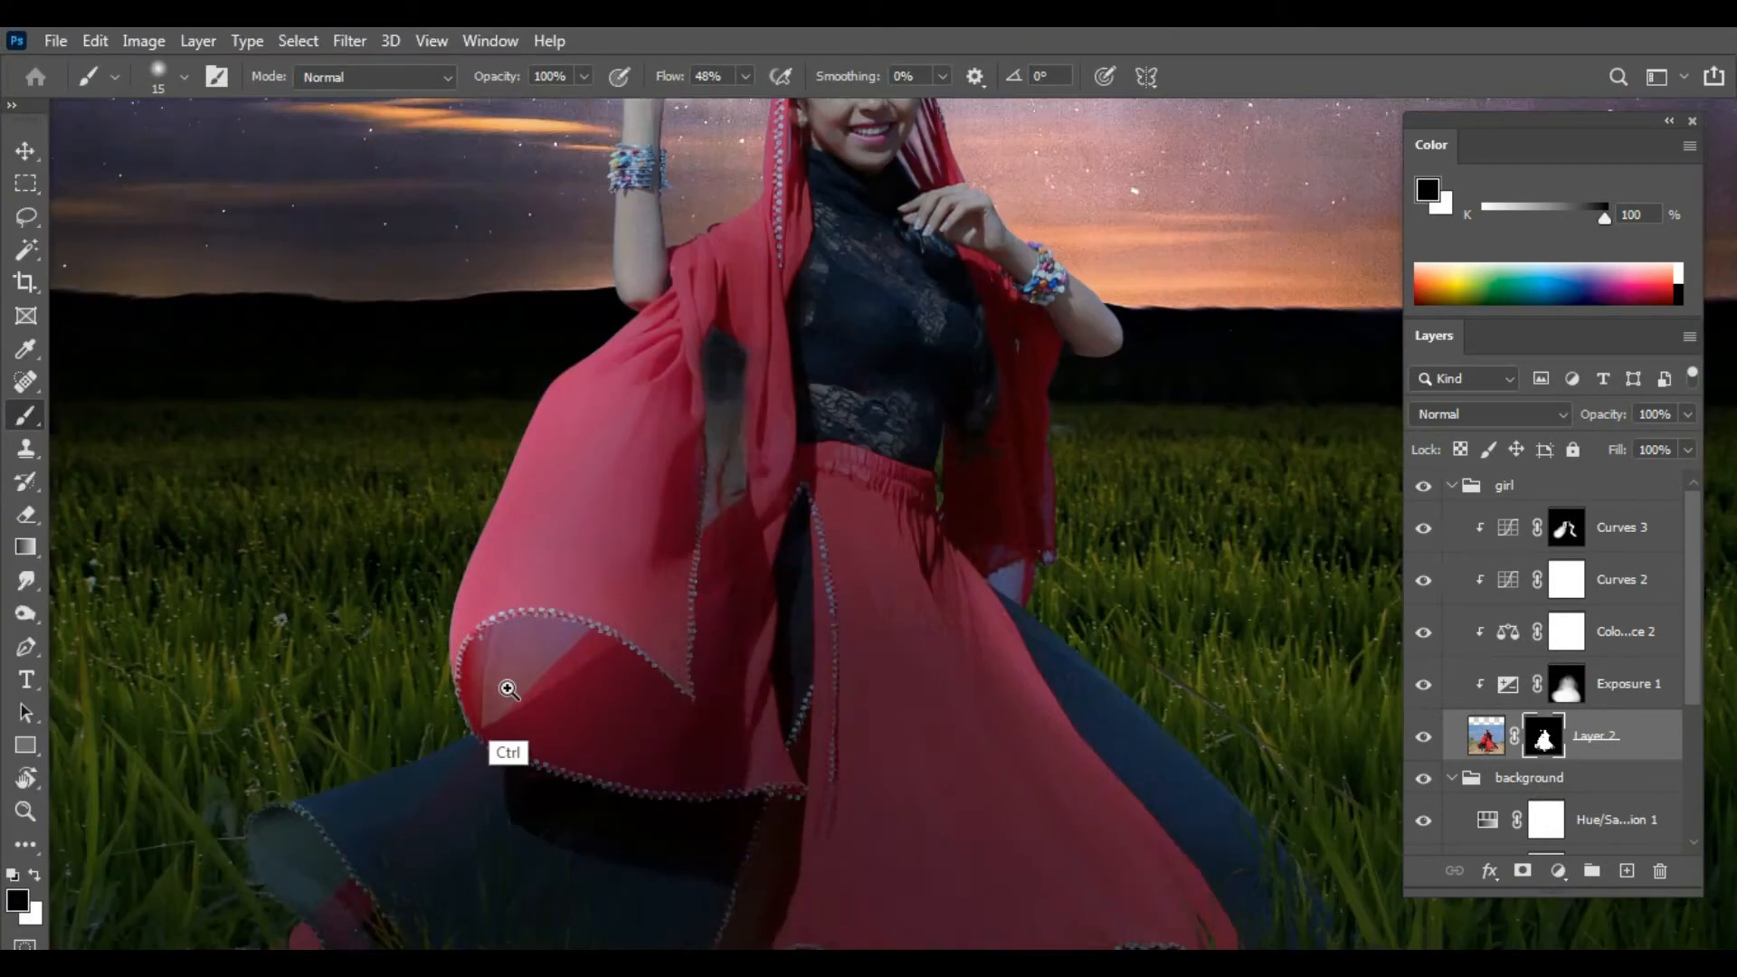
scroll(524, 549, up, 5)
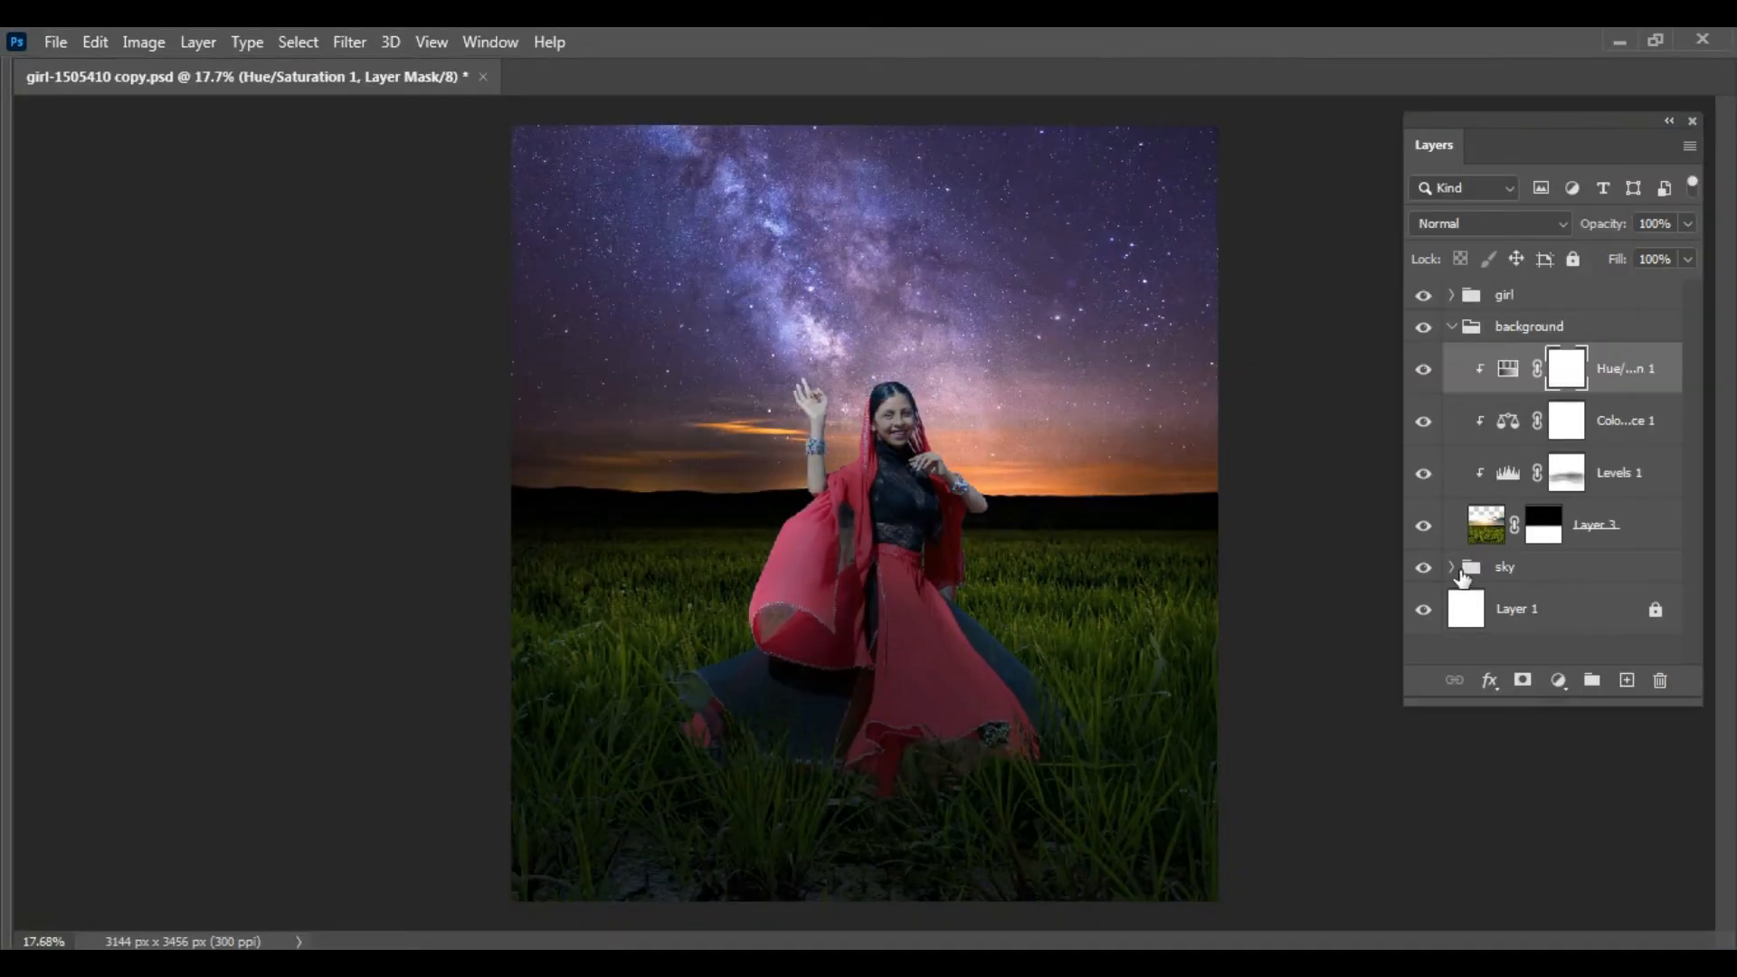
Step: Clip Curves 1 to Layer 4 inside the sky group
click(1453, 567)
click(1628, 607)
scroll(1619, 588, down, 1)
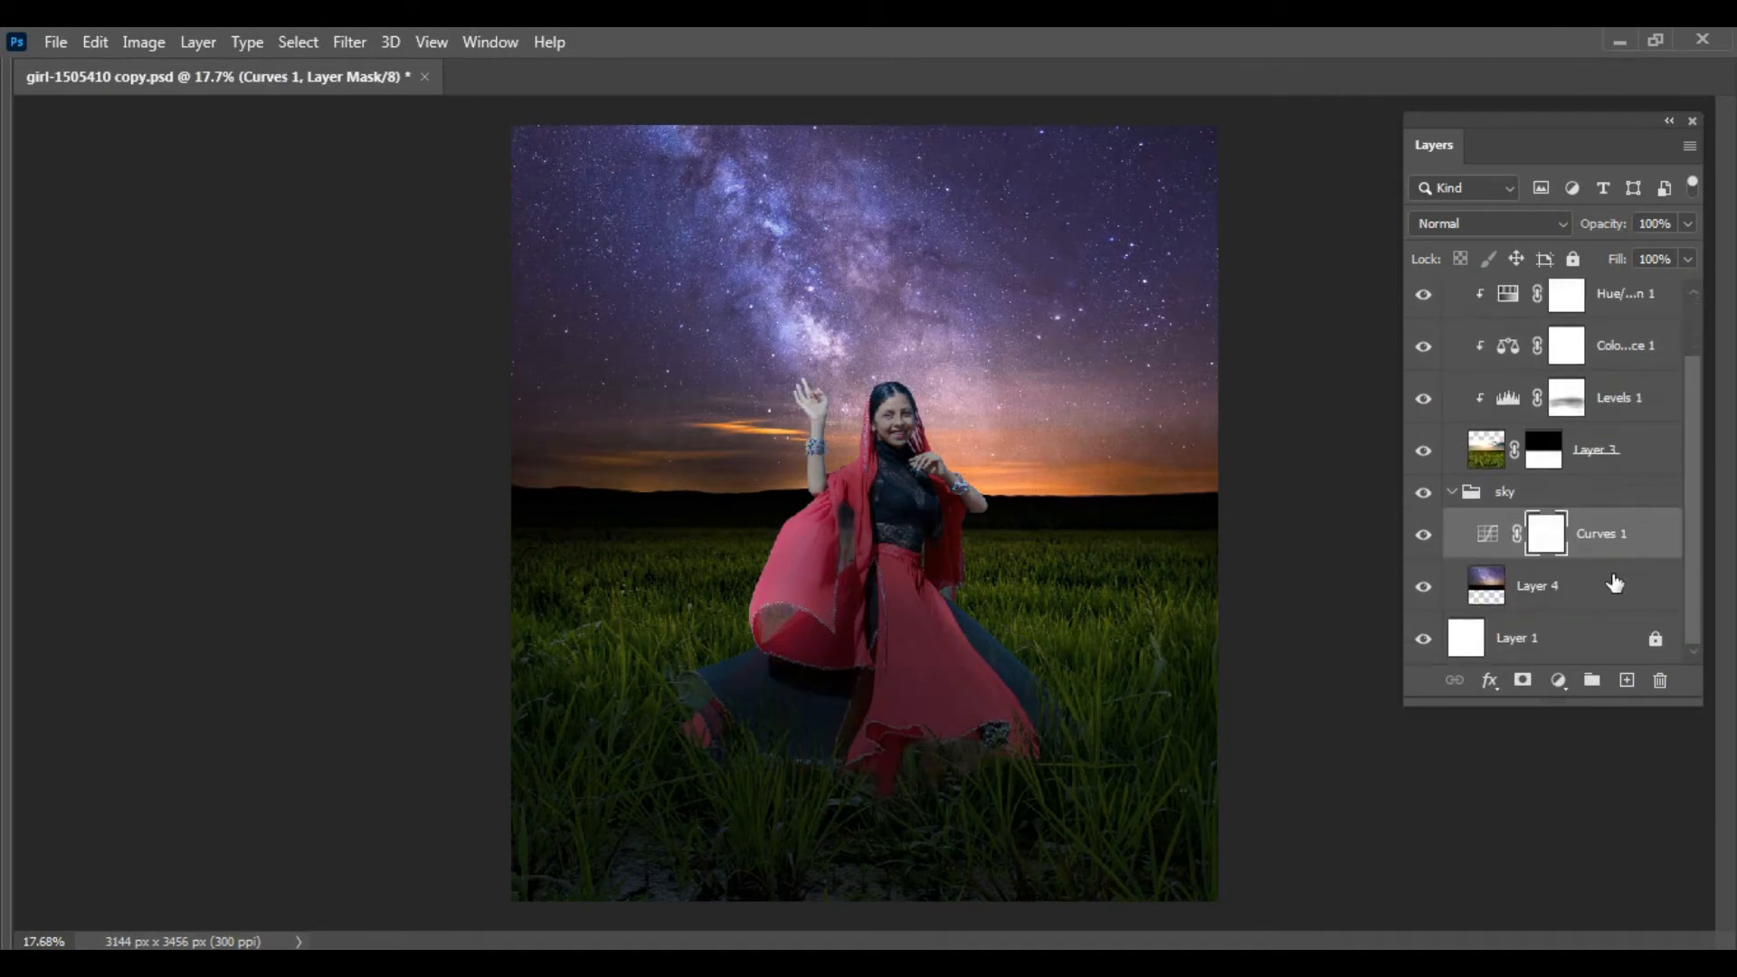
alt+click(1532, 555)
Step: Add a Color Balance adjustment above Curves 1 with midtones Cyan/Red -28 and Yellow/Blue +21, and collapse the sky and background groups
click(1560, 681)
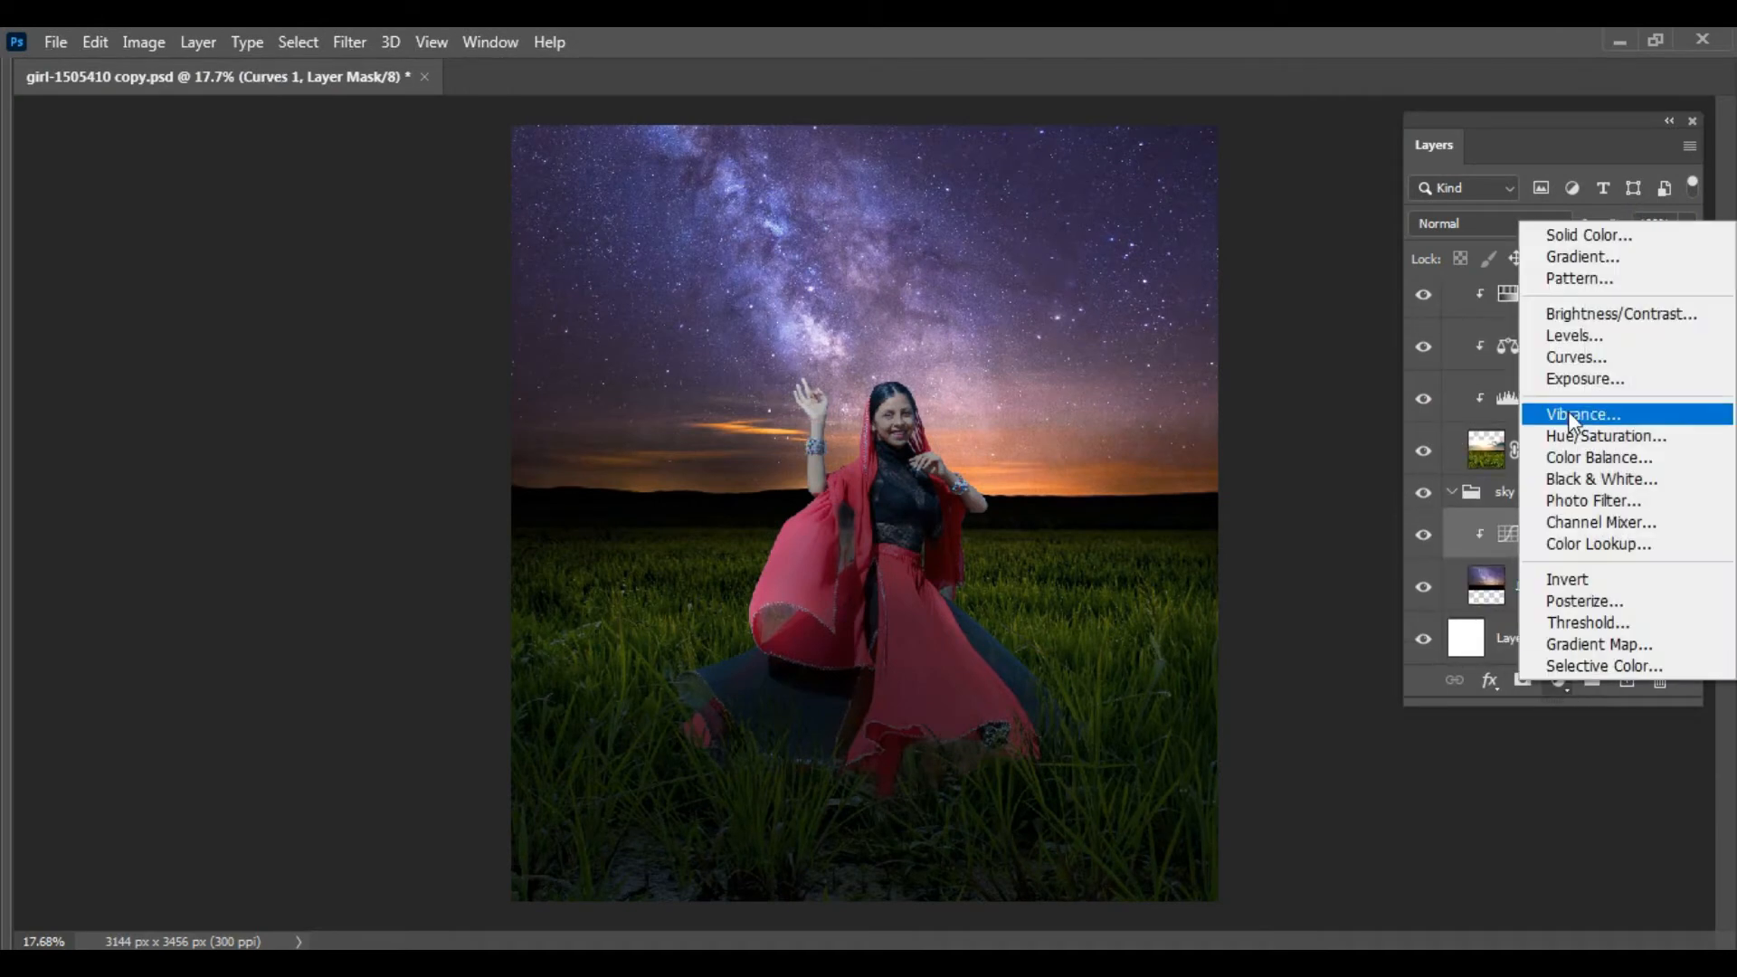
click(1557, 456)
drag(1398, 379, 1385, 379)
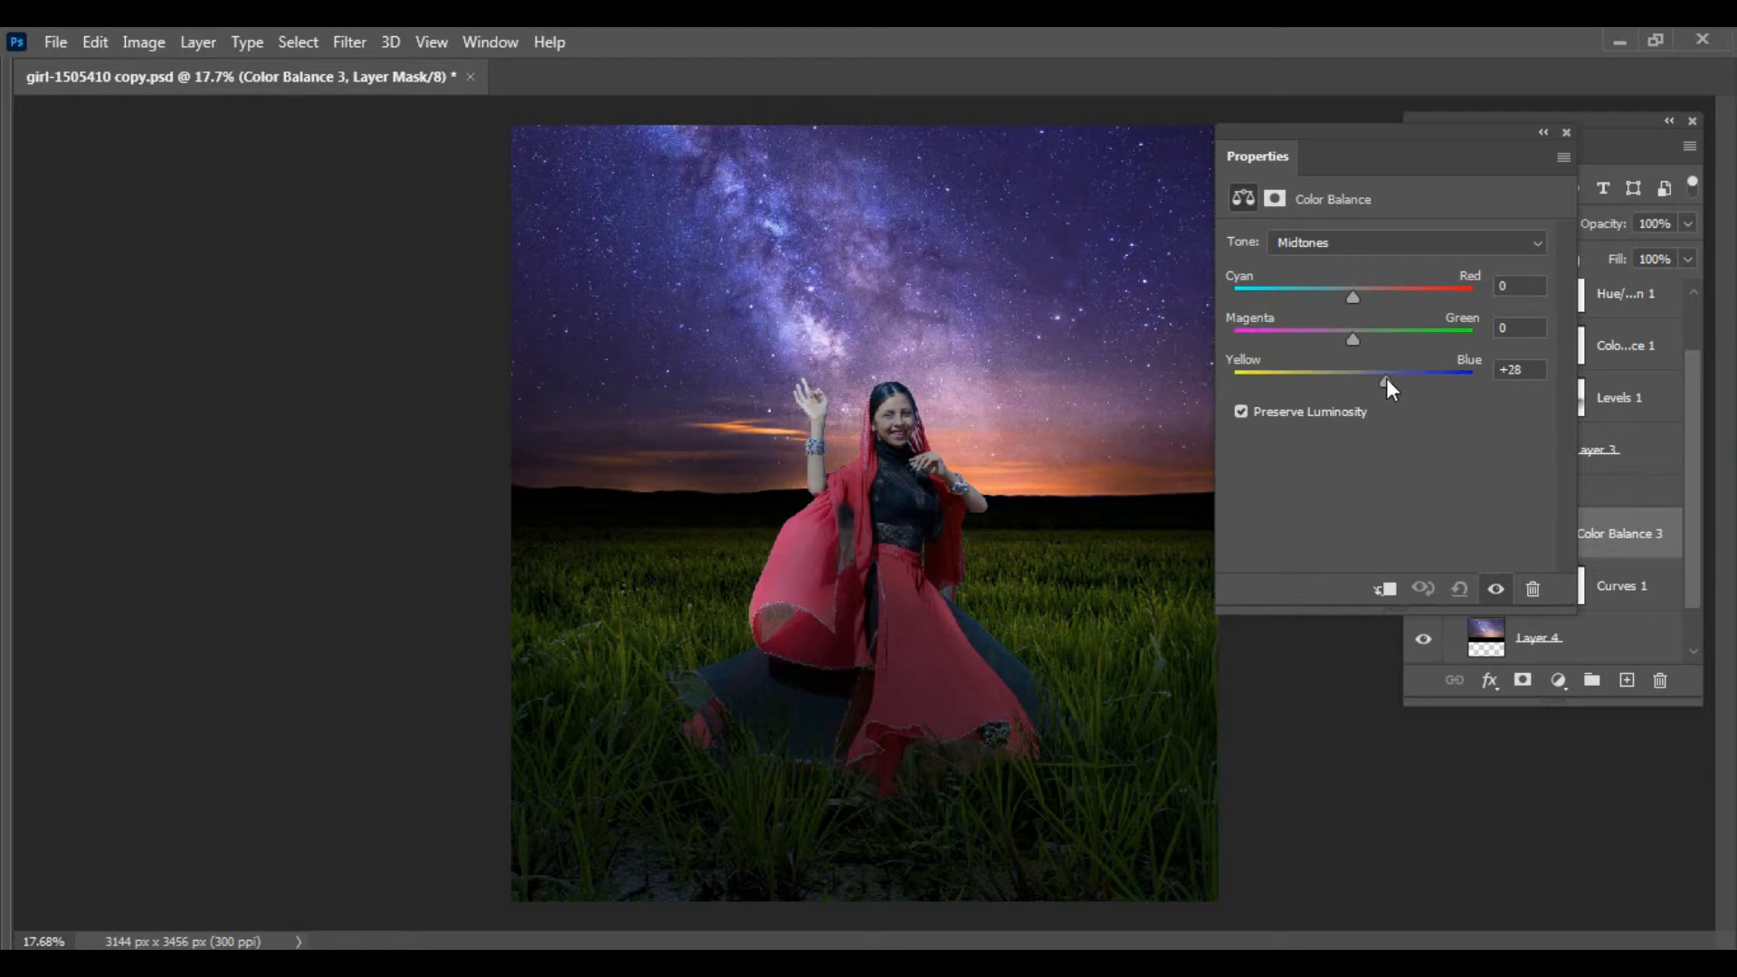
drag(1357, 299, 1315, 292)
drag(1382, 384, 1377, 384)
key(ctrl+minus)
key(ctrl+minus)
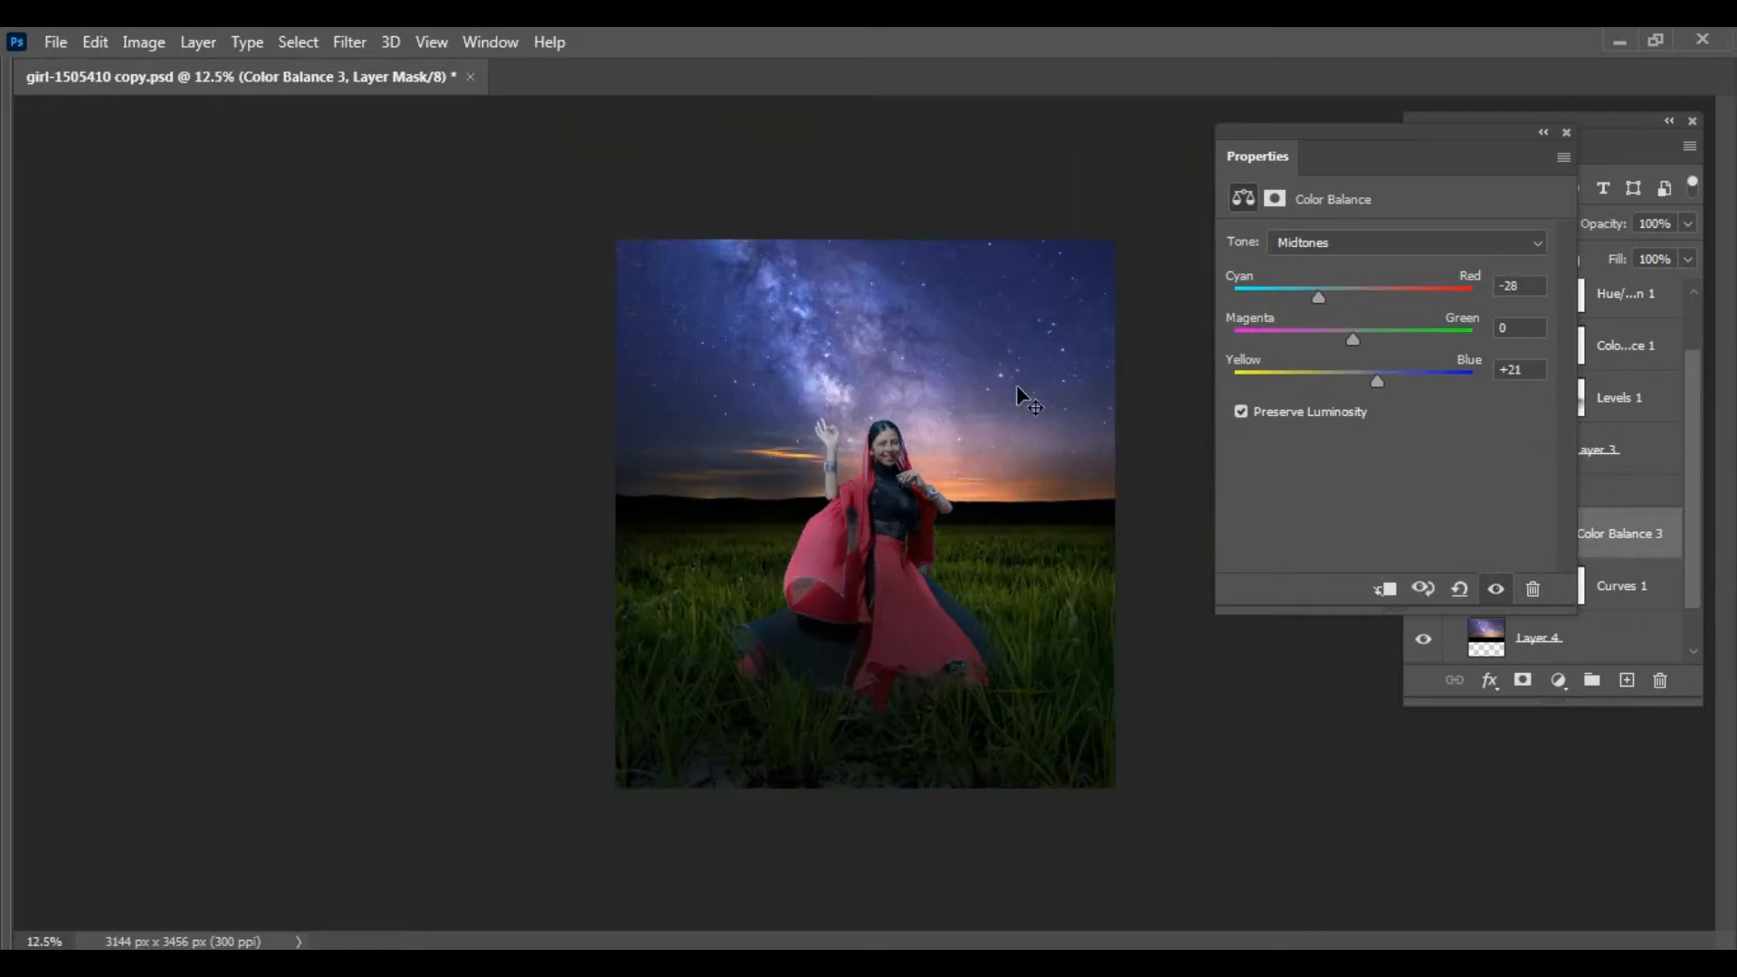
click(1562, 133)
click(919, 537)
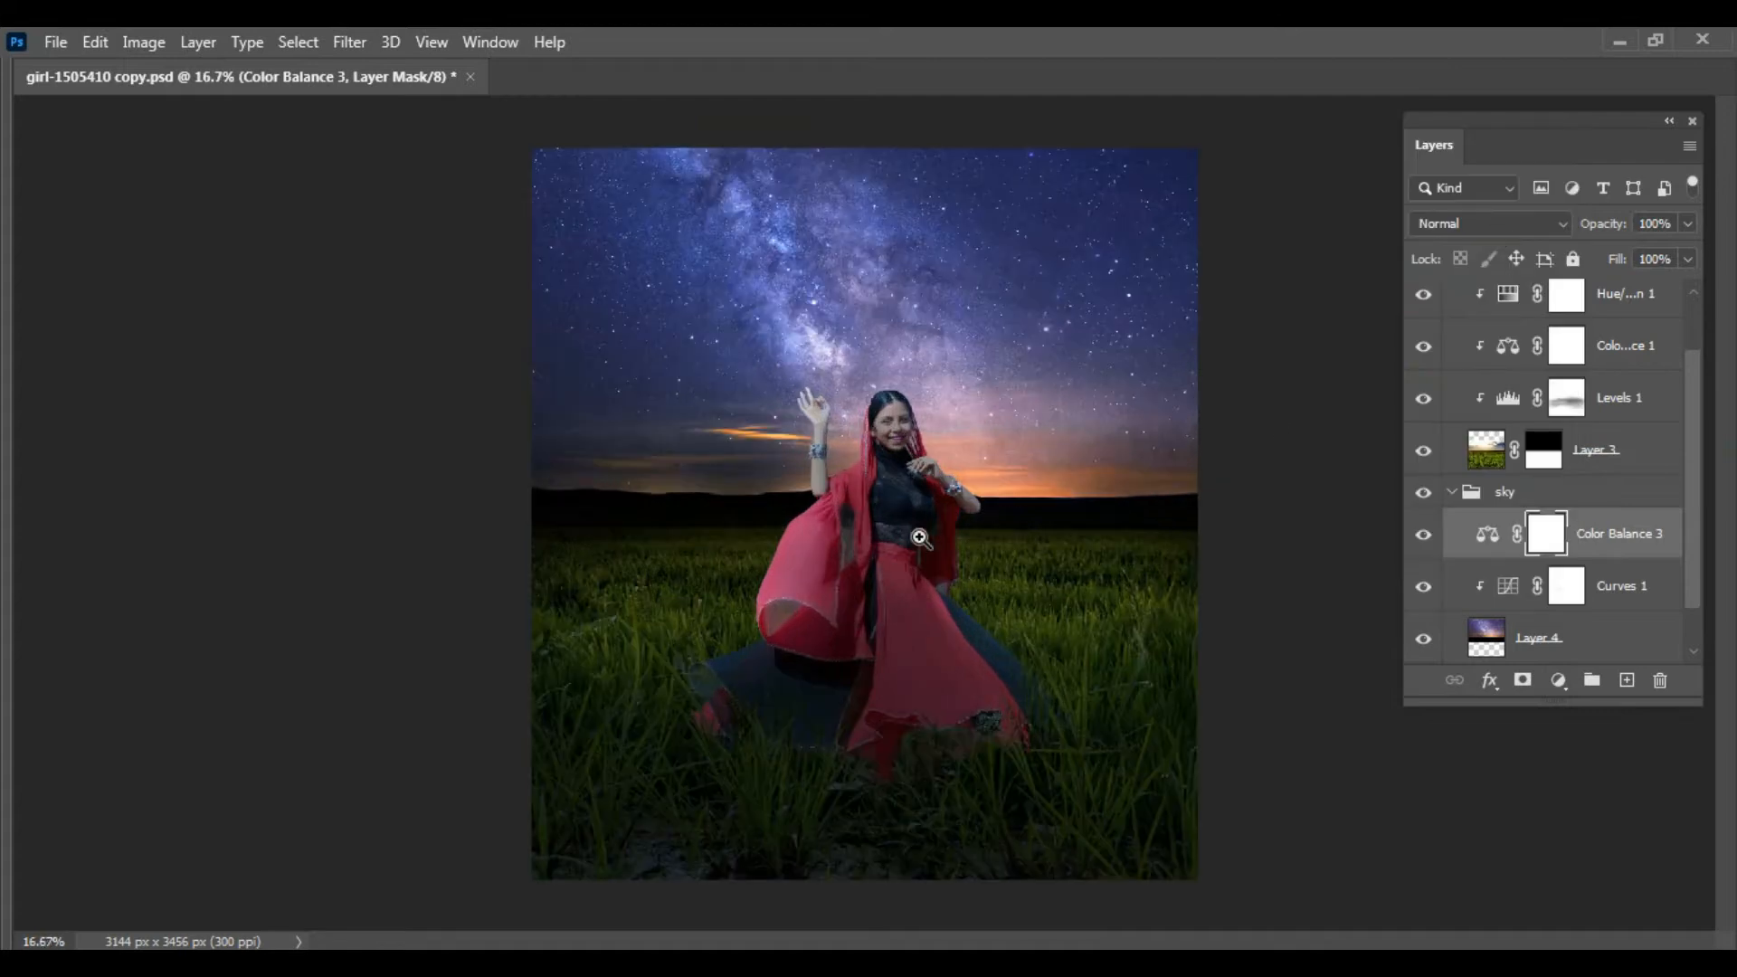
click(1451, 493)
click(1451, 327)
Step: Open full-moon-1869760 from the work 24 folder, select the moon with an elliptical selection, and move it into the composite above the sky group
key(ctrl+o)
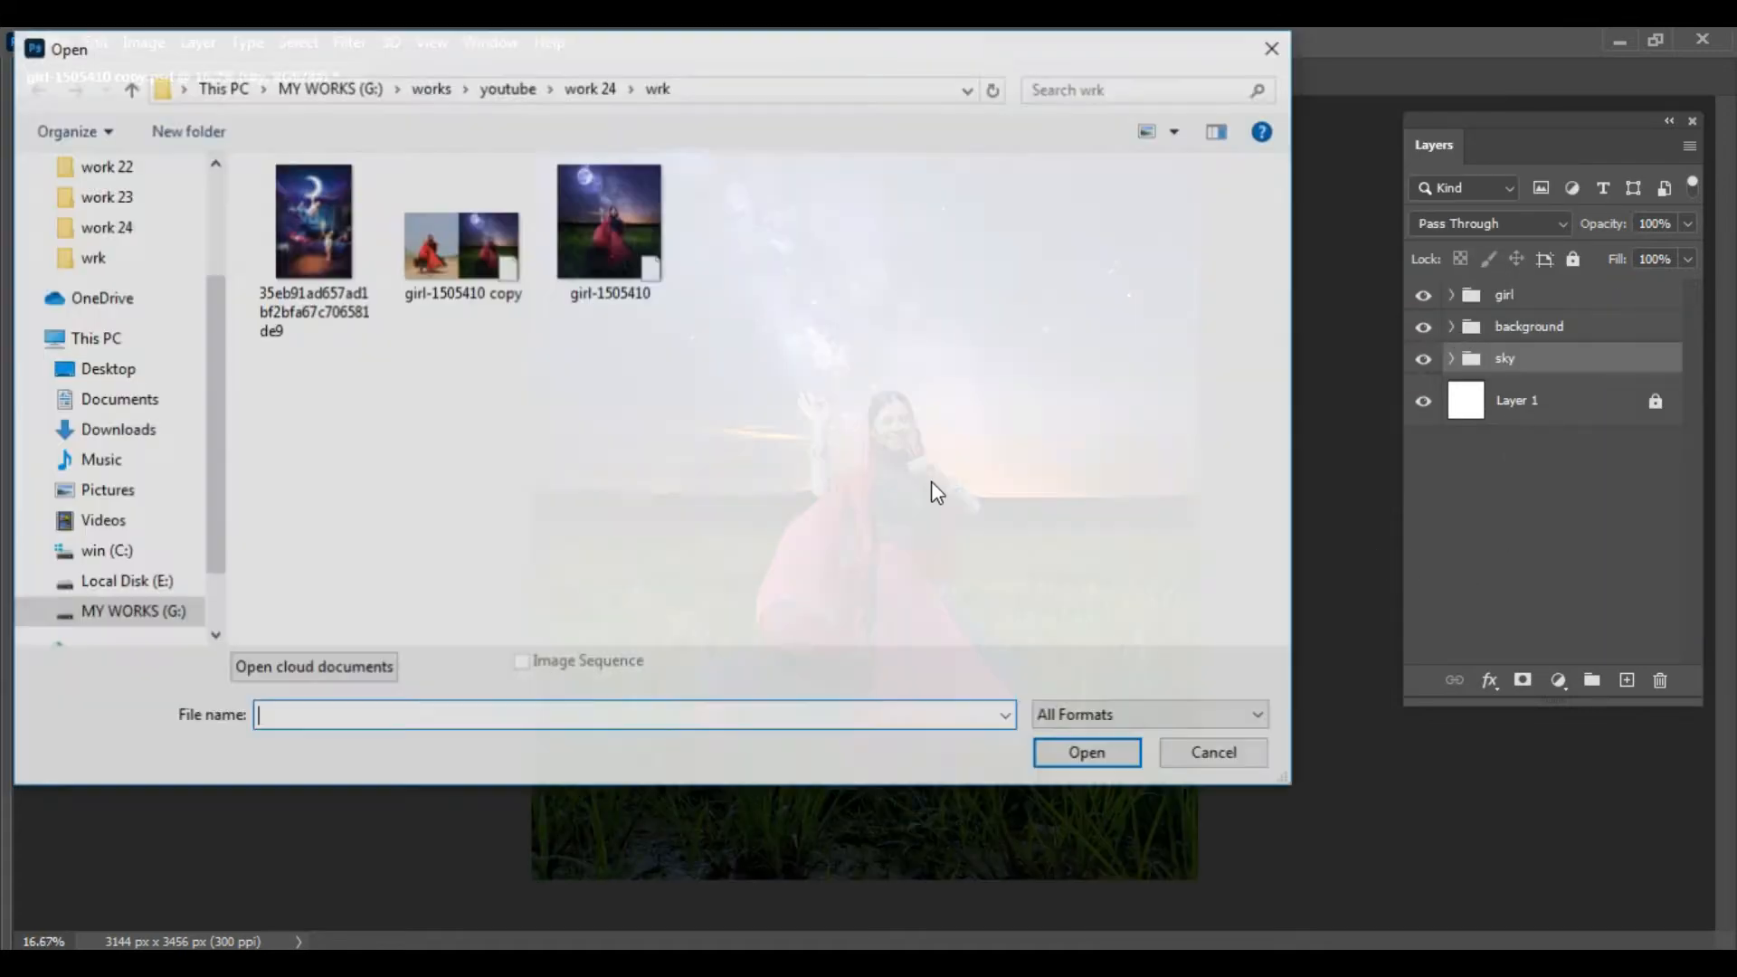
click(543, 87)
double_click(312, 311)
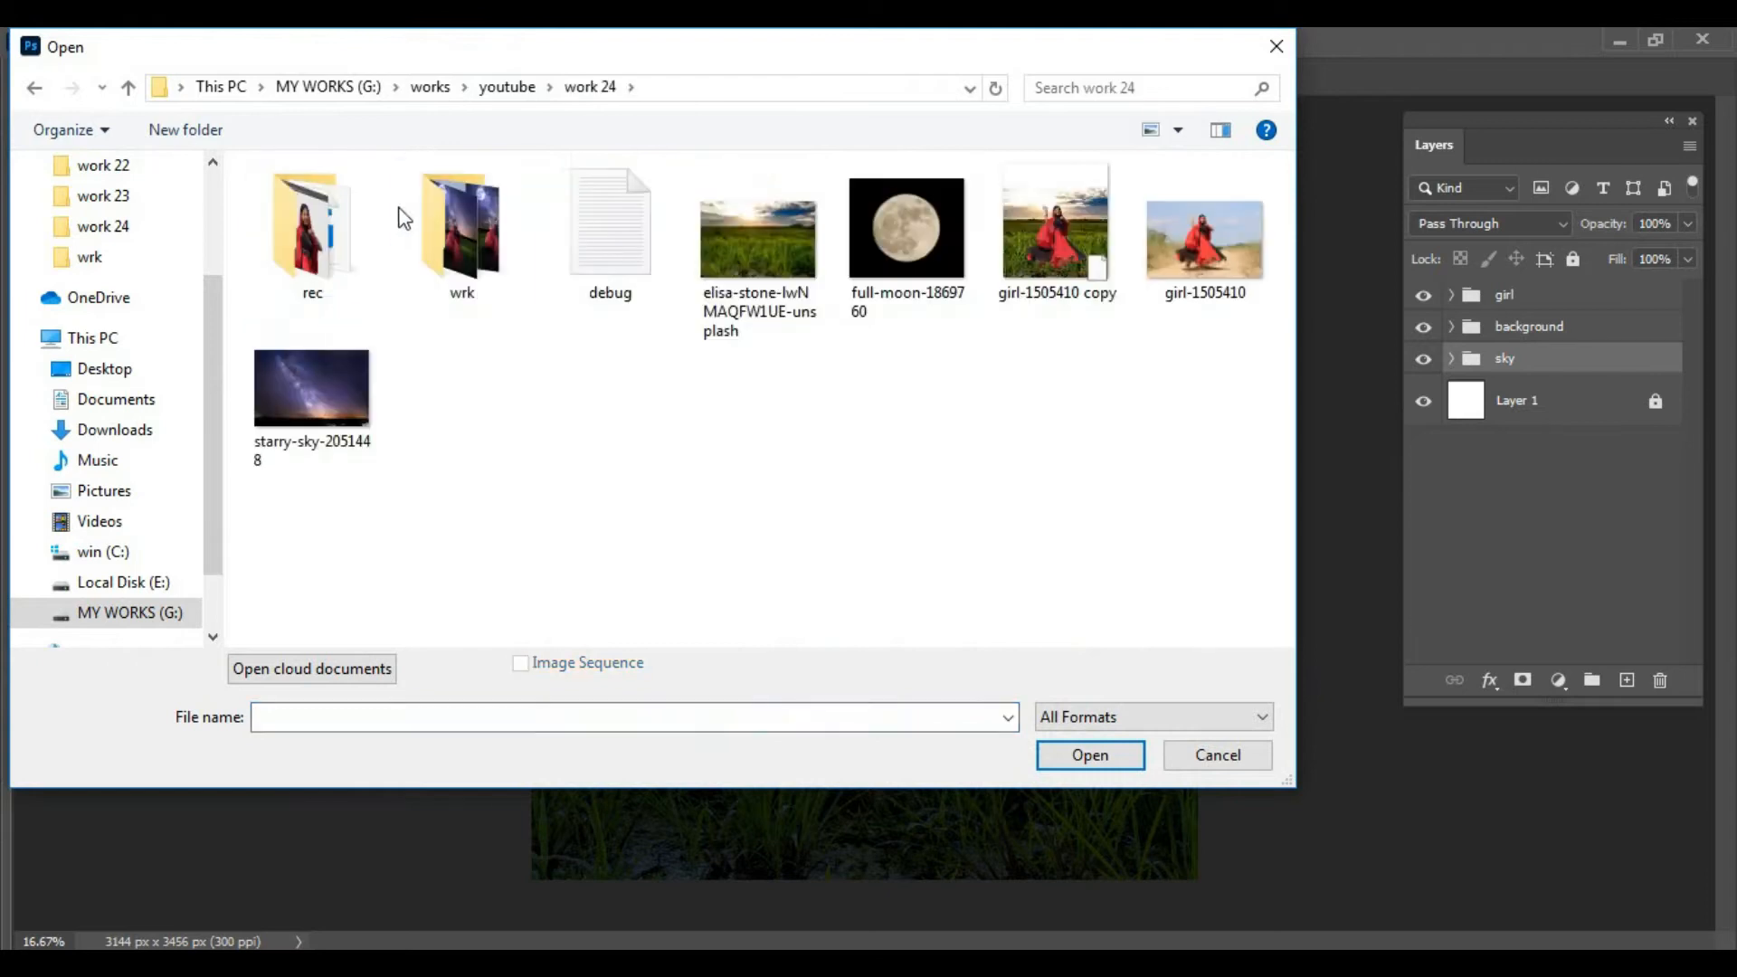
click(922, 226)
double_click(923, 226)
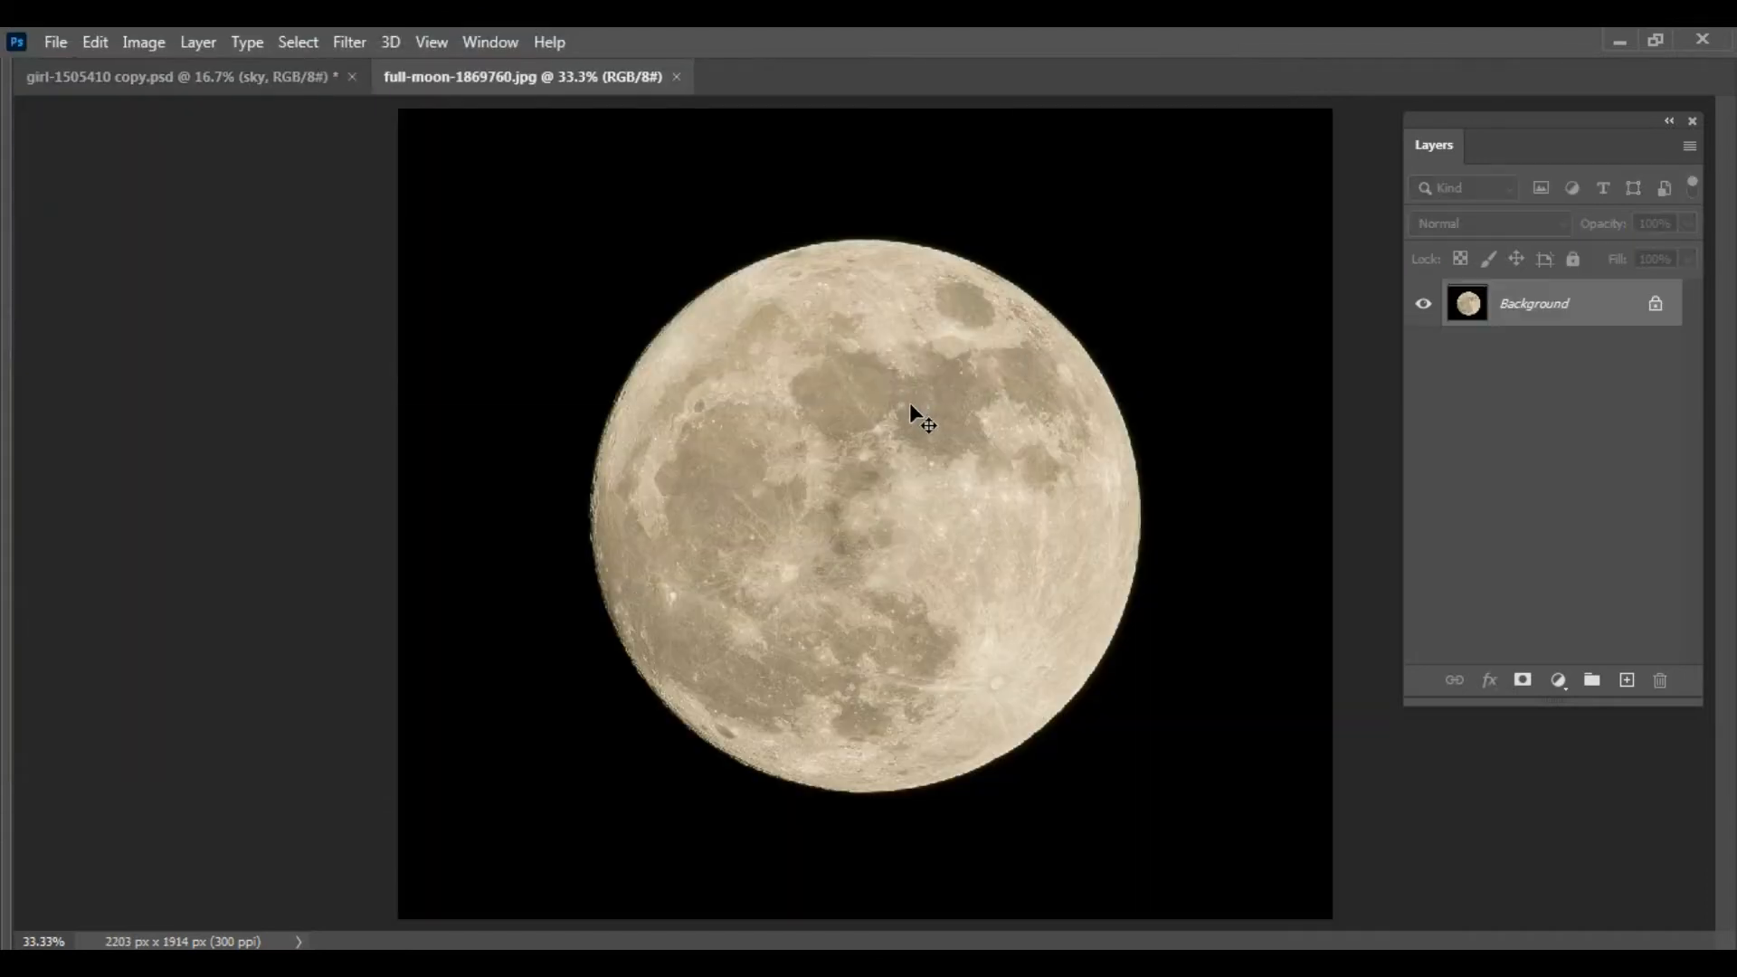
drag(638, 267, 1318, 787)
drag(941, 479, 914, 382)
Step: Scale the moon down and place it in the upper-left area of the sky, and close the moon source file
key(ctrl+t)
drag(1019, 566, 865, 415)
drag(791, 315, 702, 236)
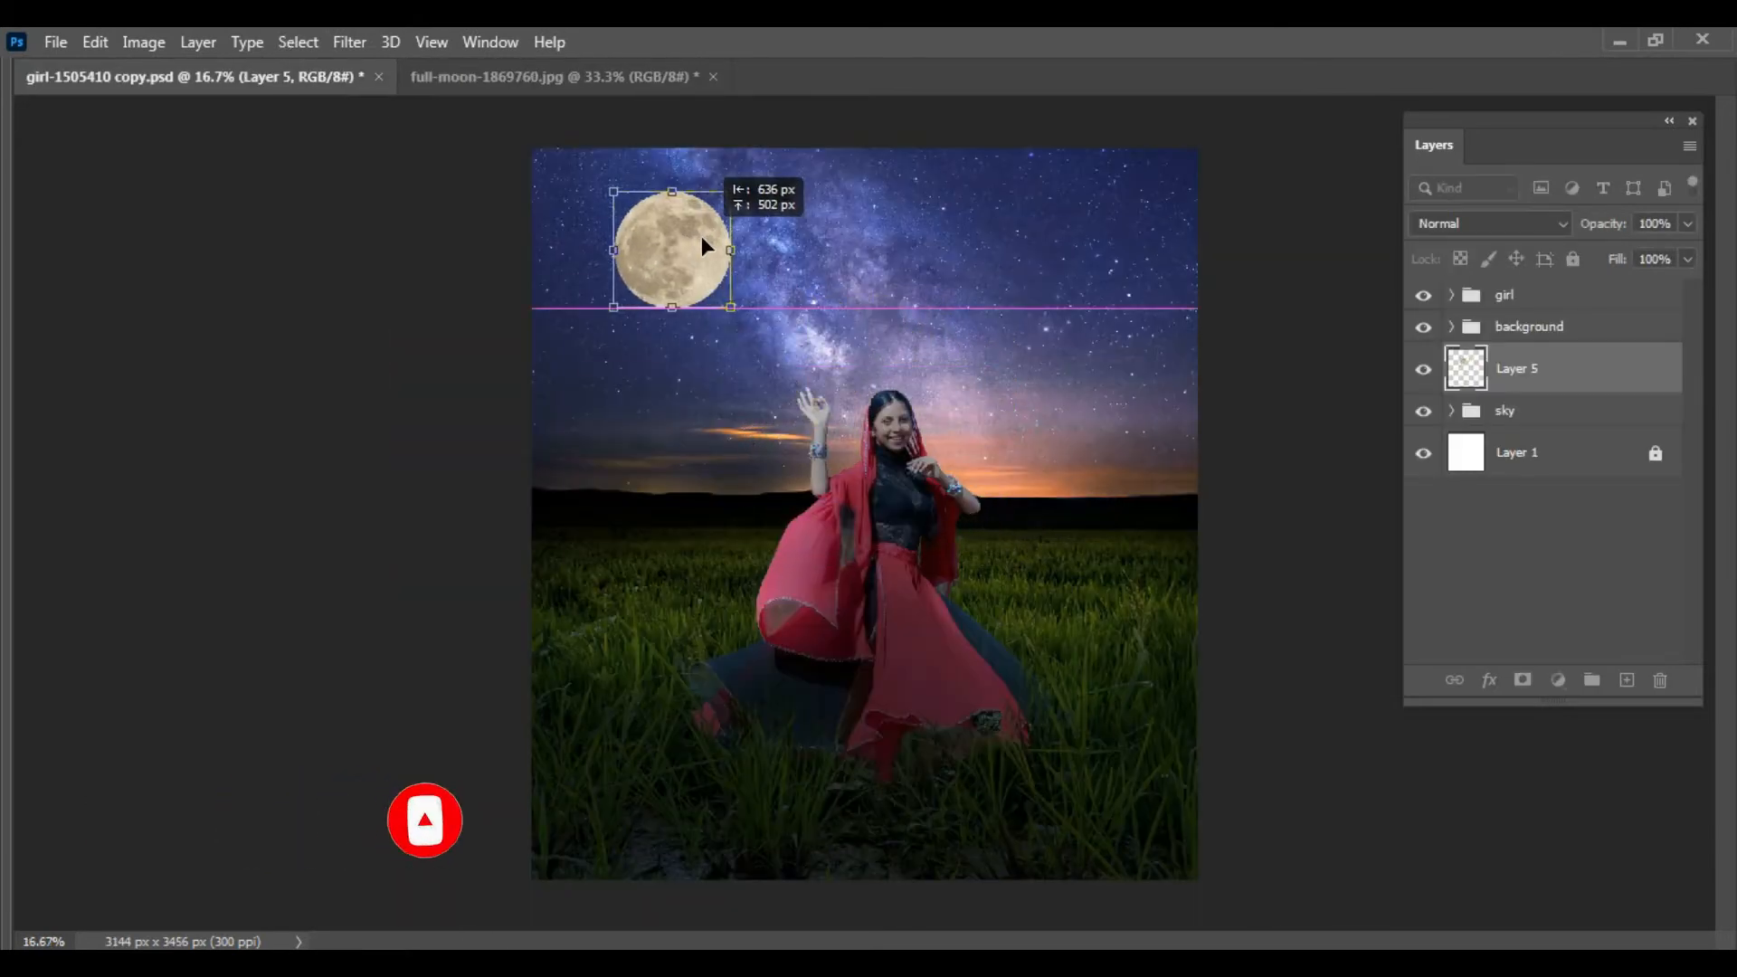
key(Return)
click(713, 76)
click(859, 393)
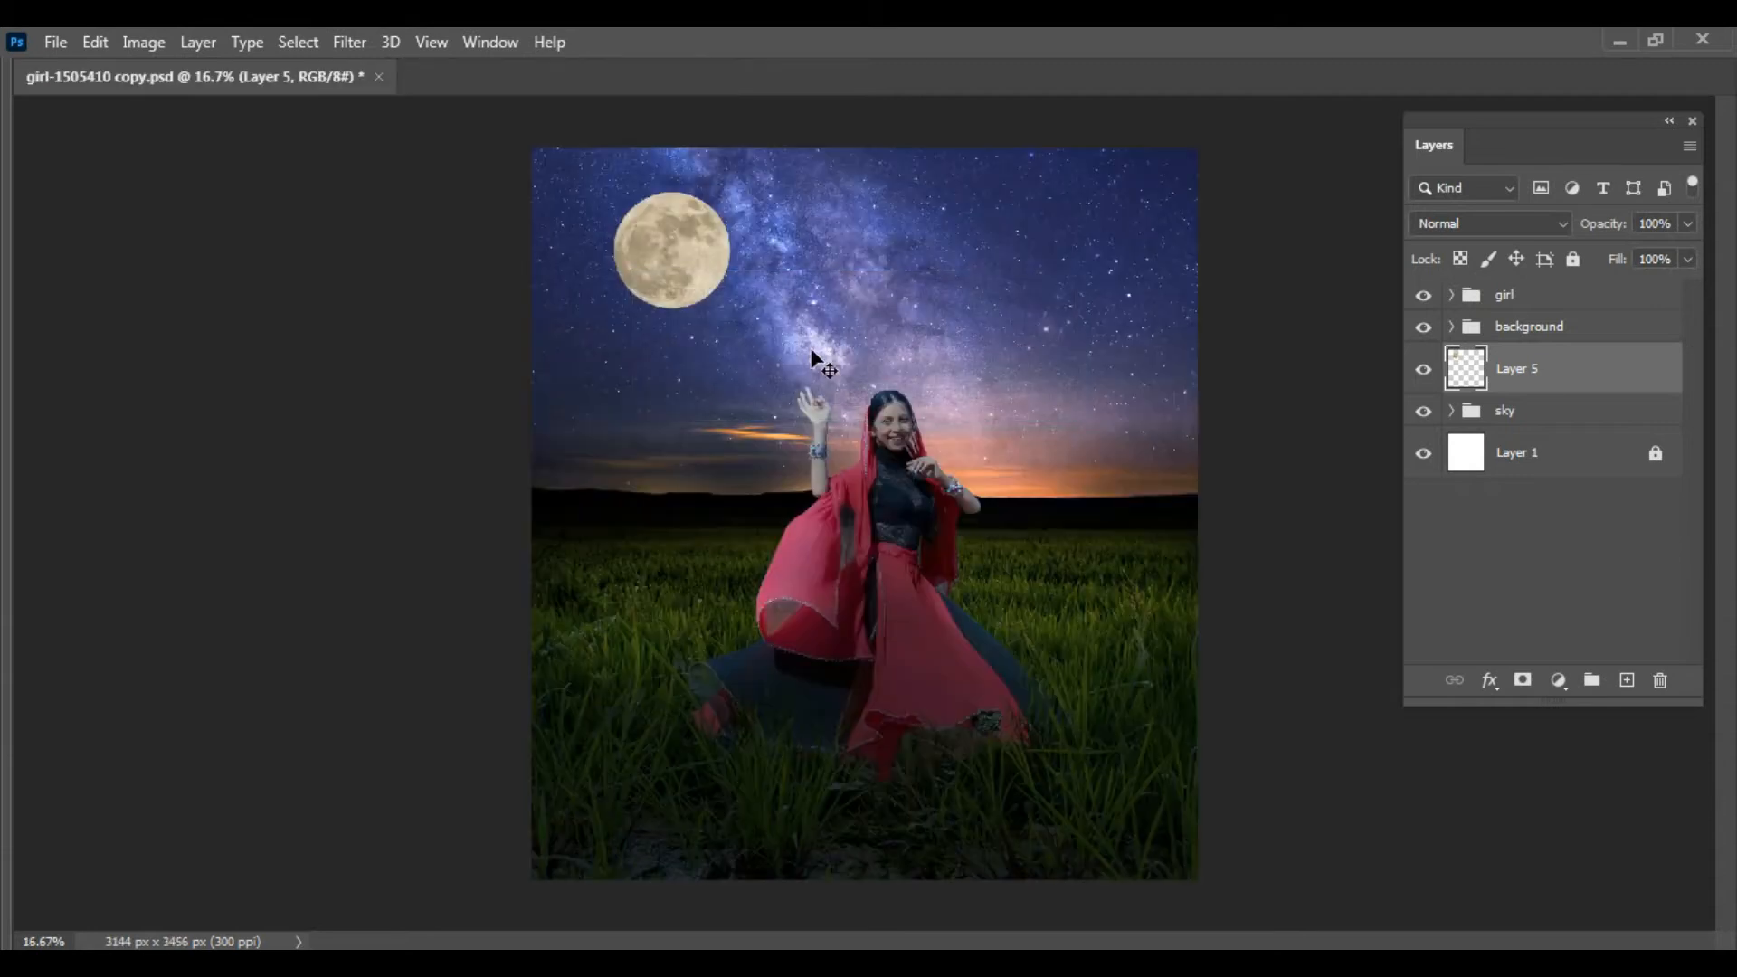
Step: Add a Levels adjustment clipped to the moon layer with the midtone input at 0.84 and the white input at 205
scroll(667, 249, up, 1)
drag(674, 236, 667, 287)
click(1558, 680)
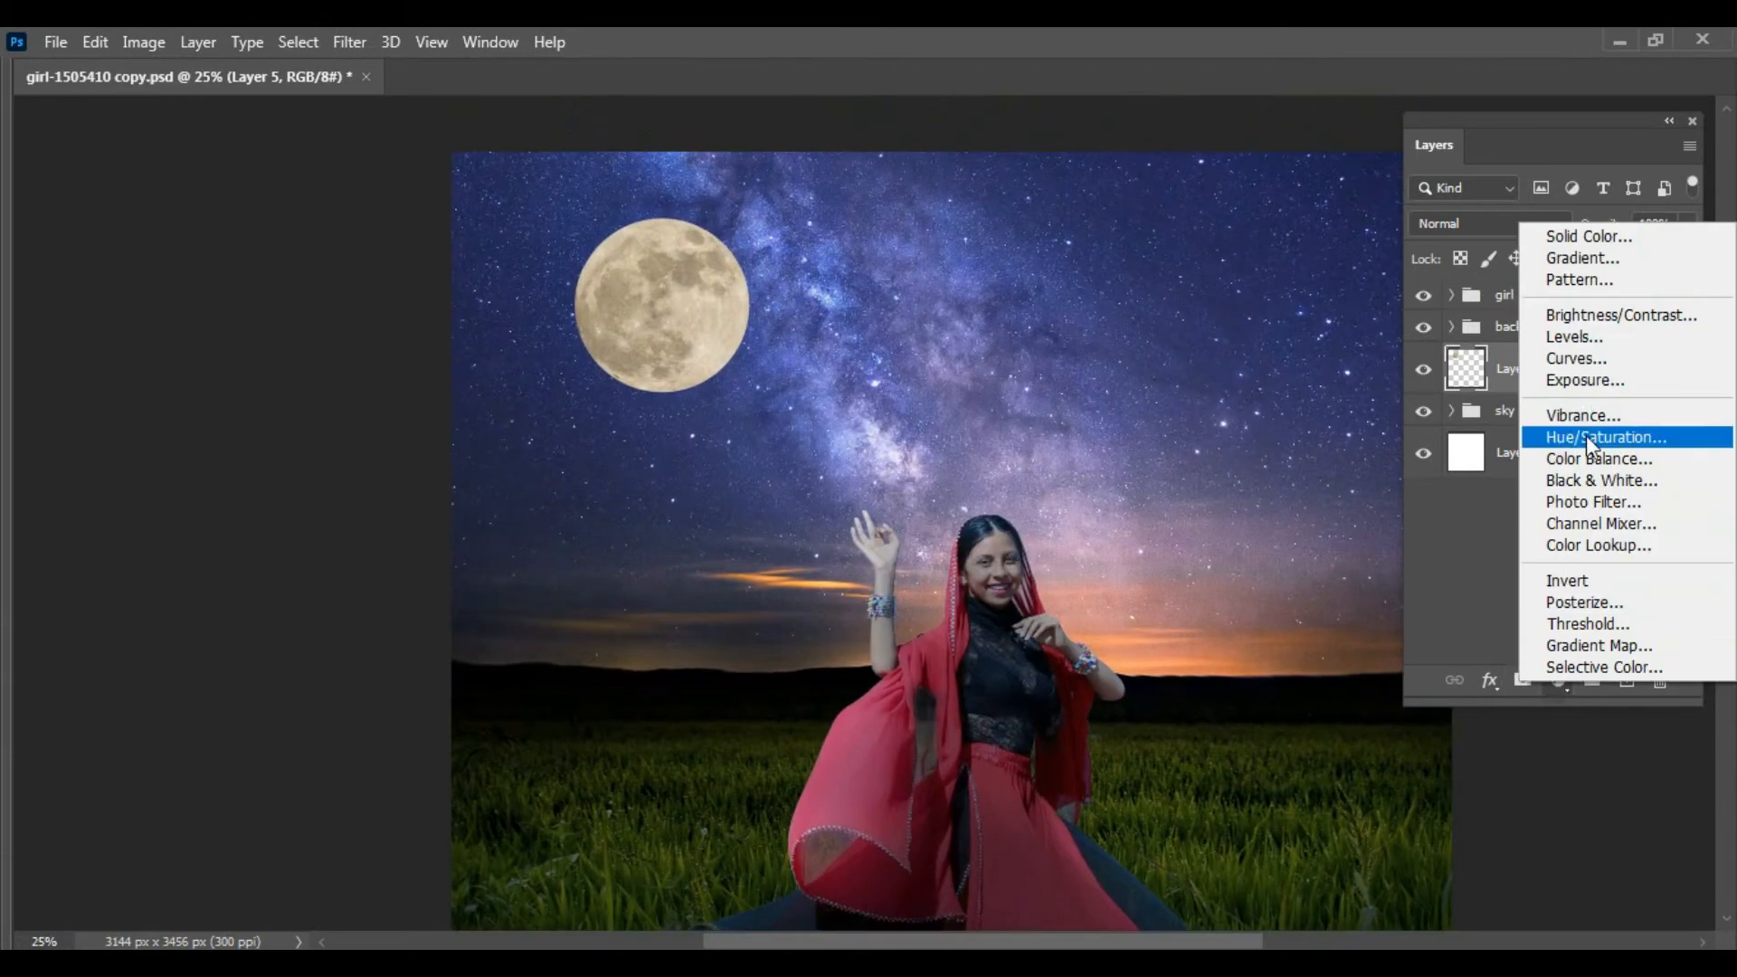
click(1561, 337)
drag(1543, 426, 1491, 428)
drag(1380, 423, 1391, 423)
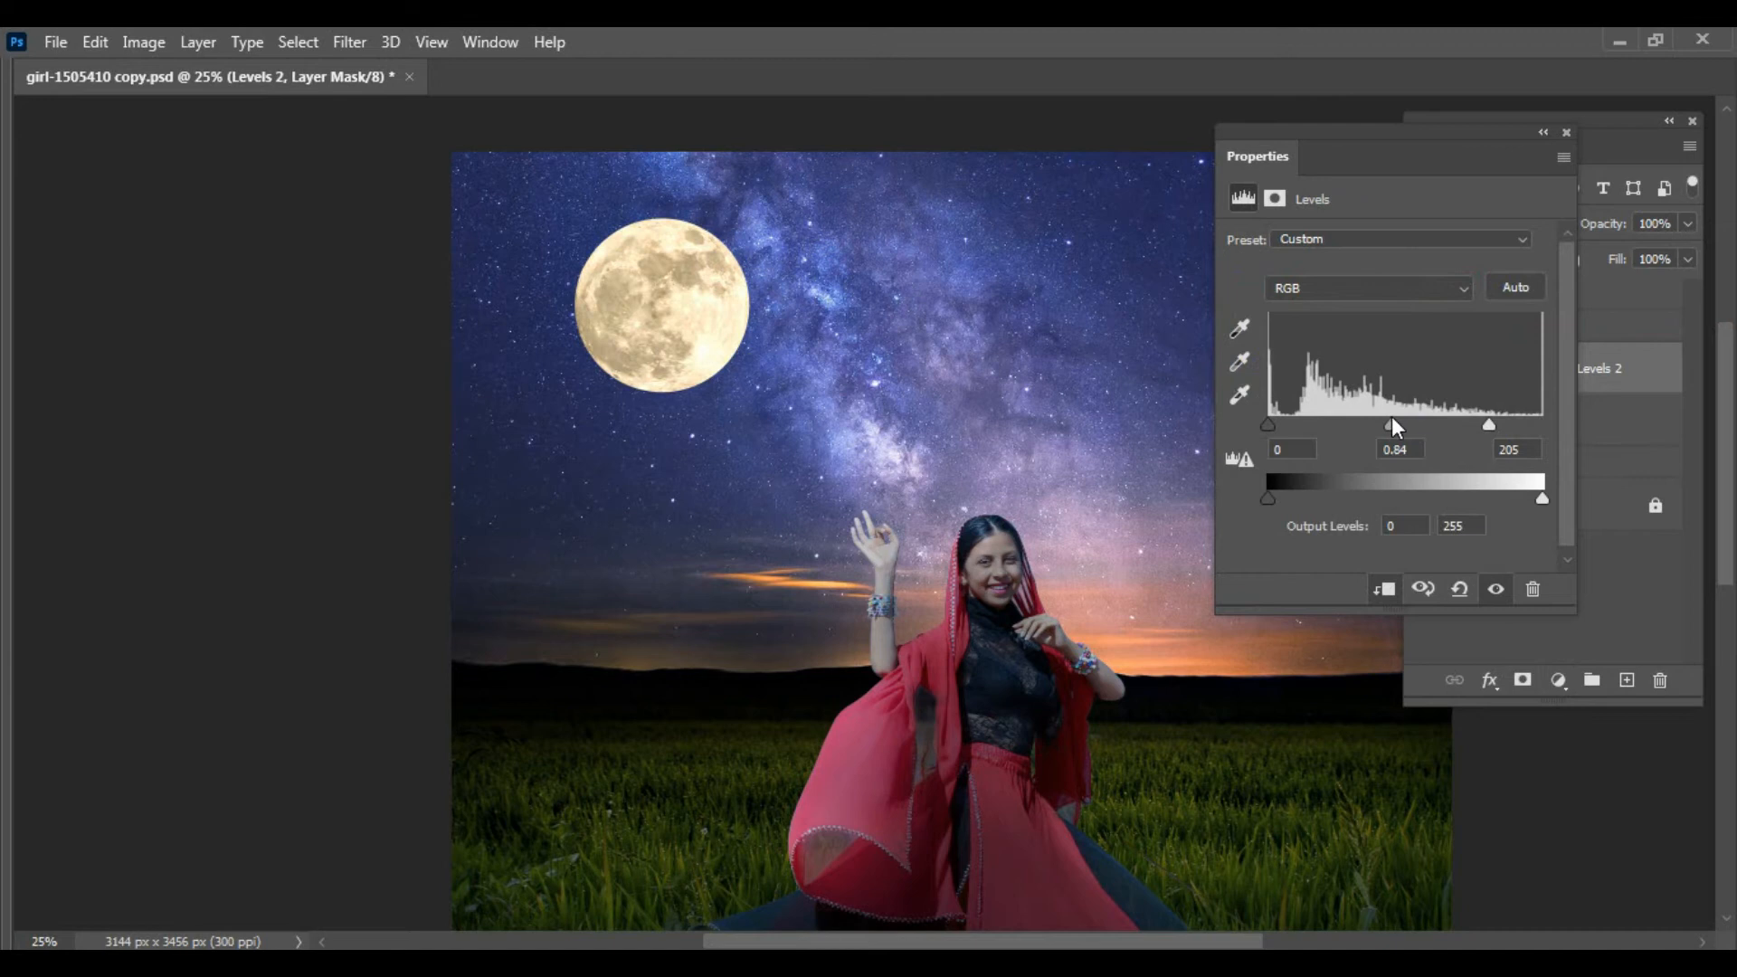
click(1567, 132)
Step: Add a Color Balance adjustment clipped to the moon layer with midtones Cyan/Red -96 and Yellow/Blue +75
click(1558, 681)
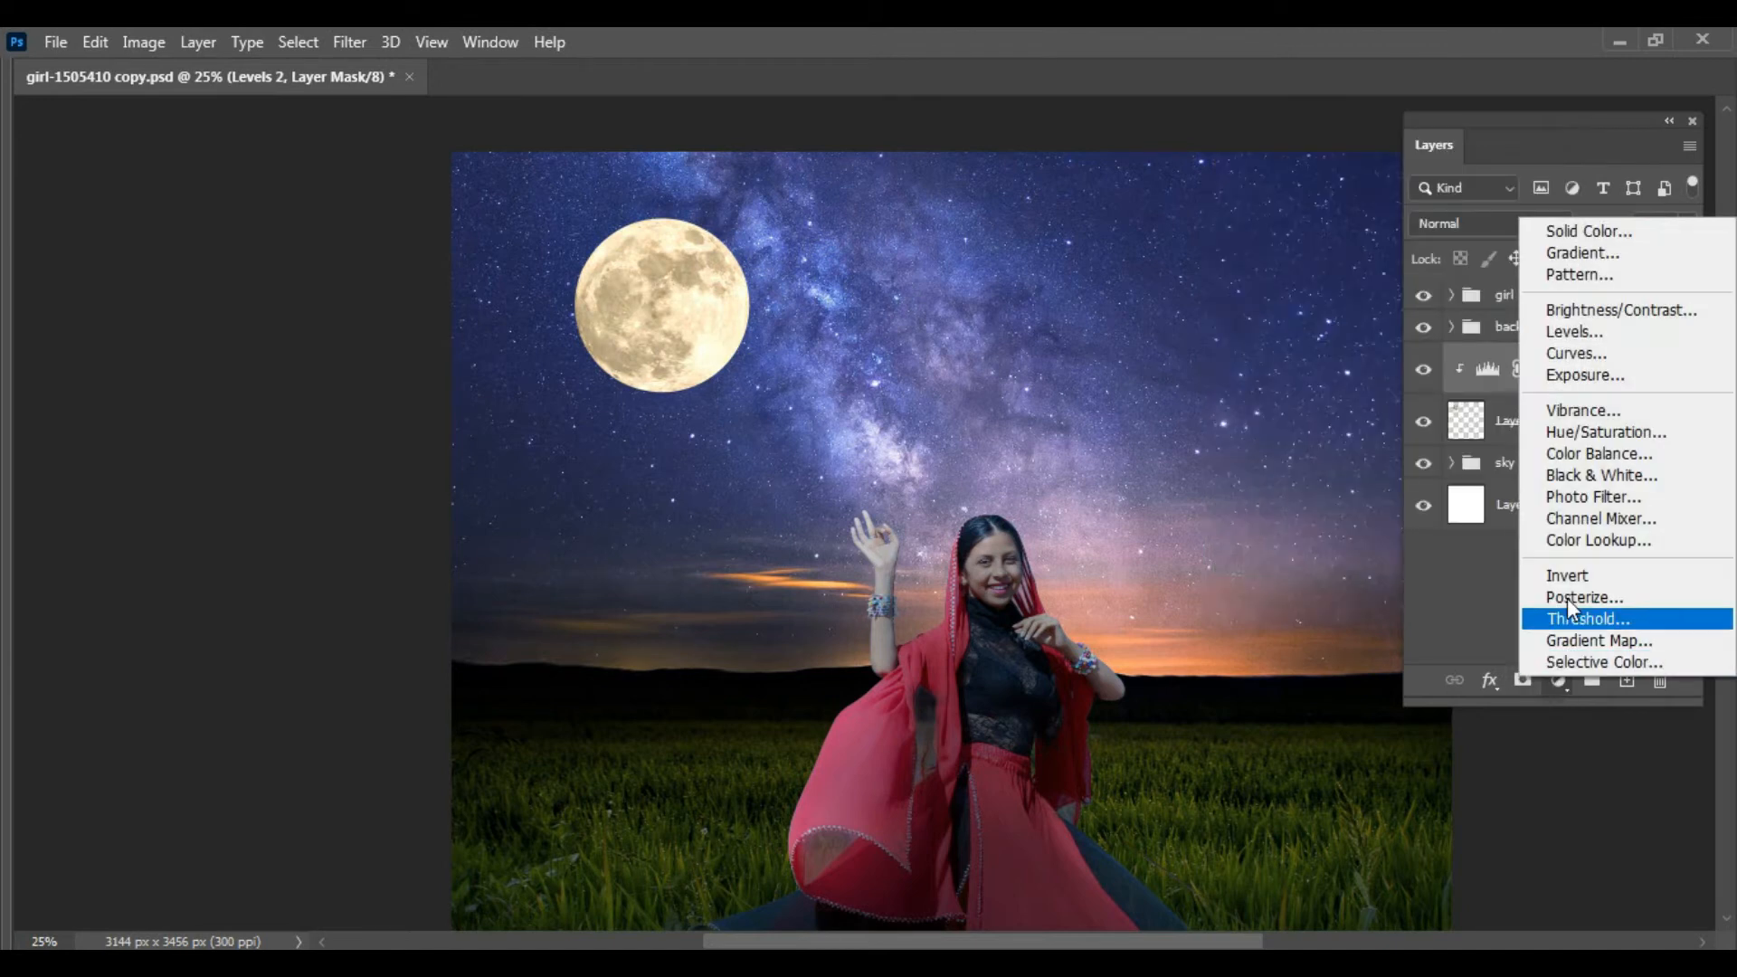
click(1579, 454)
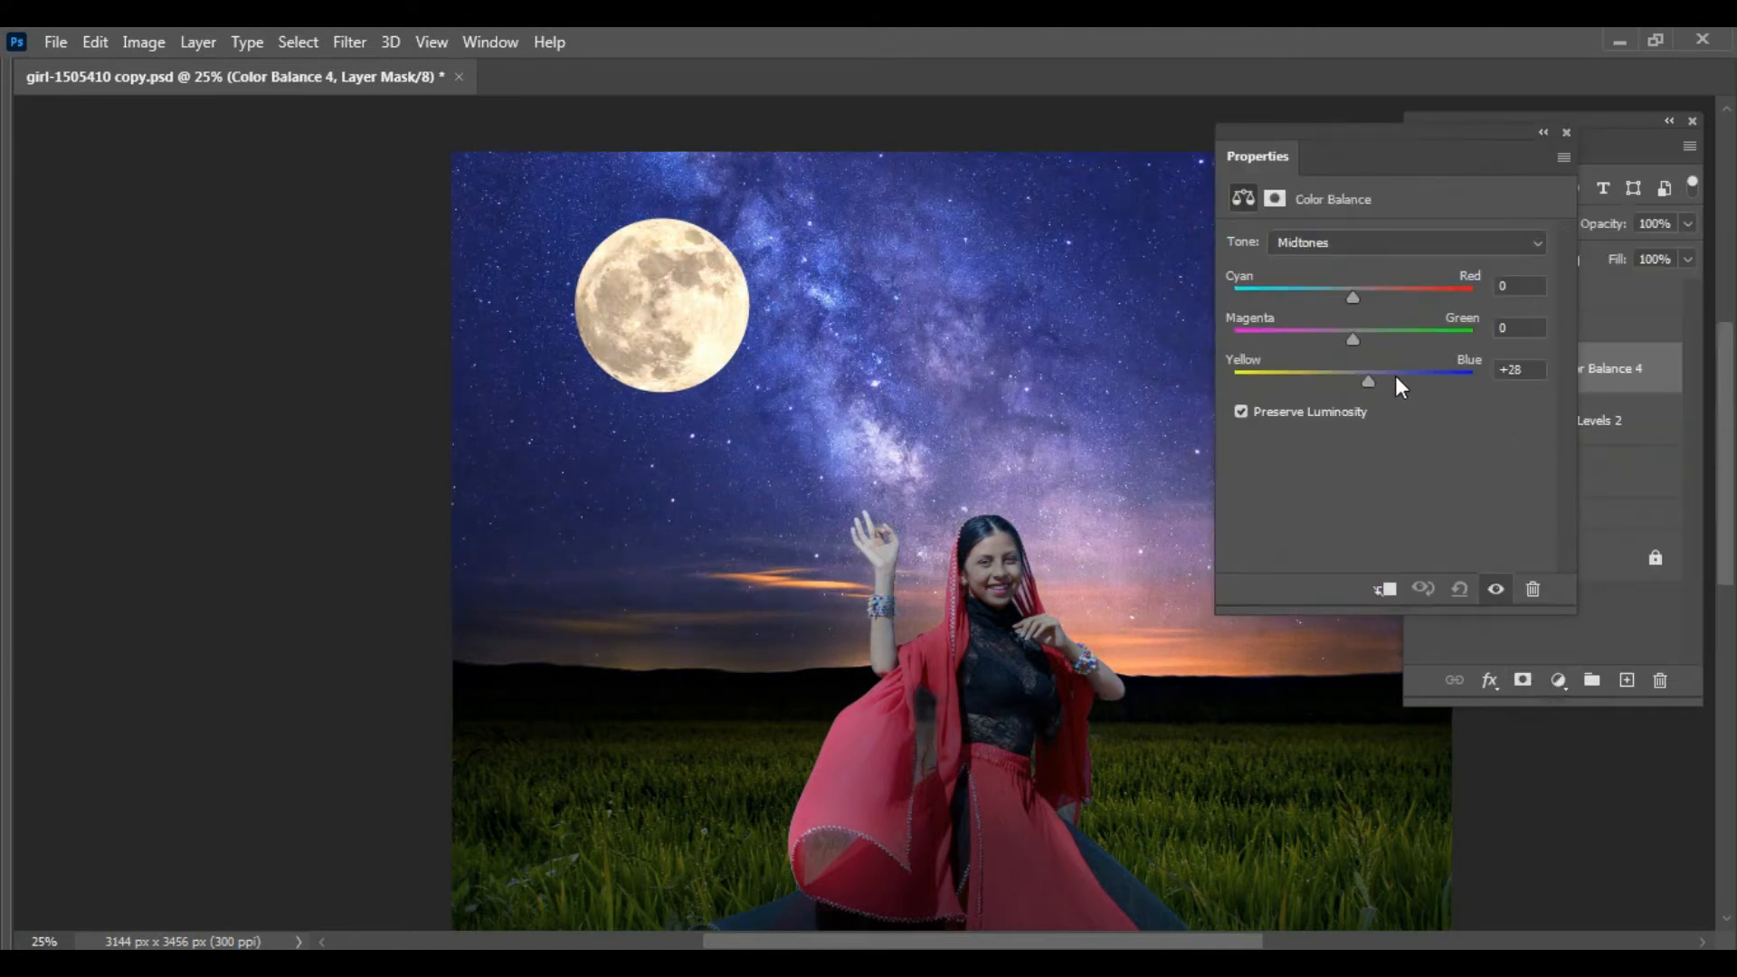
click(1401, 384)
drag(1448, 369, 1446, 370)
drag(1354, 297, 1236, 299)
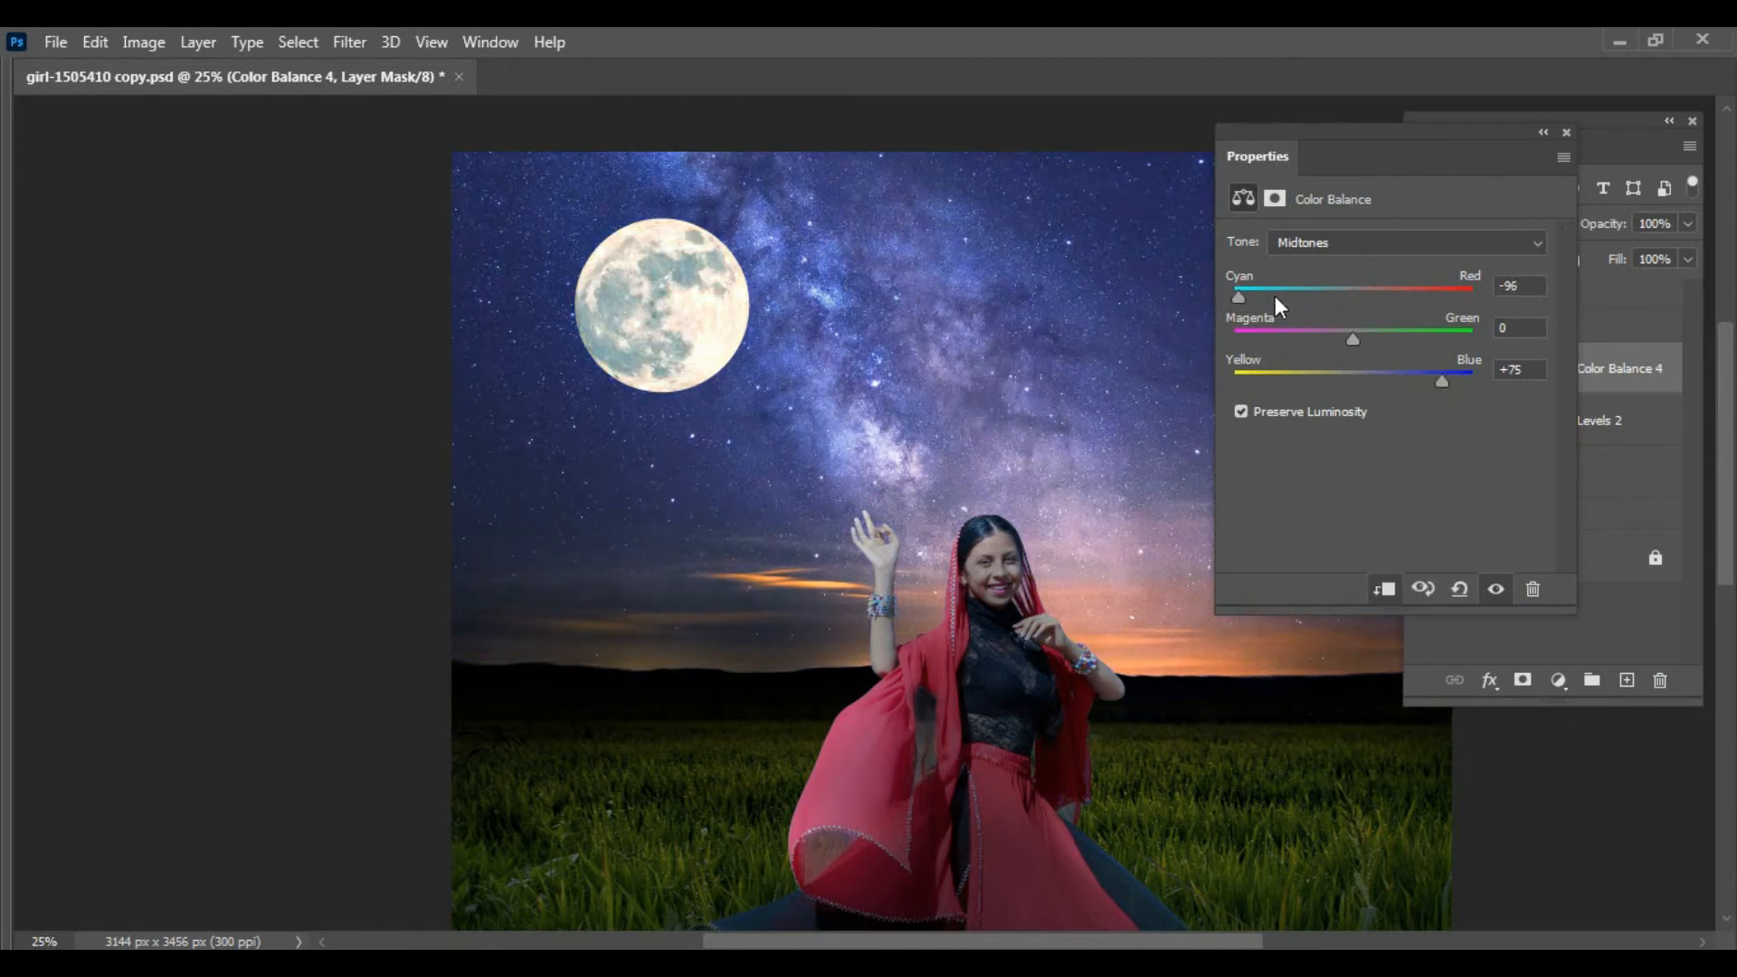
click(1568, 134)
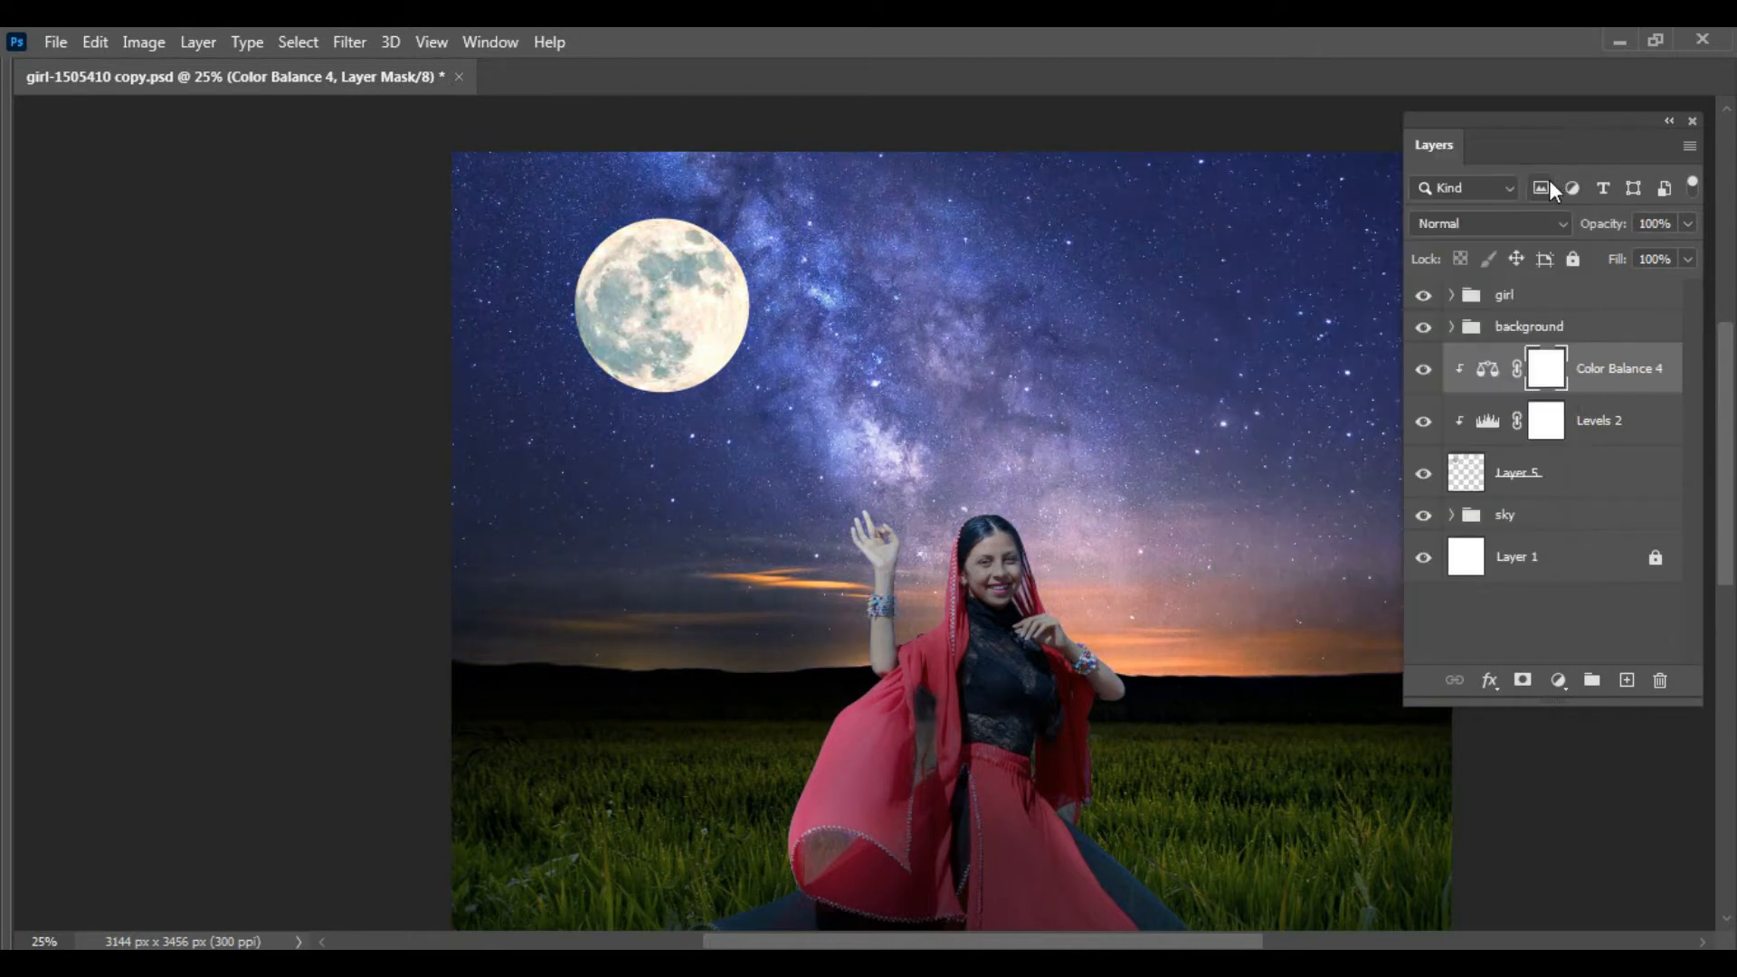
Step: Apply Color Balance directly to the moon on Layer 5 with the midtones' blue level at +100
click(1538, 480)
key(ctrl+b)
drag(1142, 391, 1306, 388)
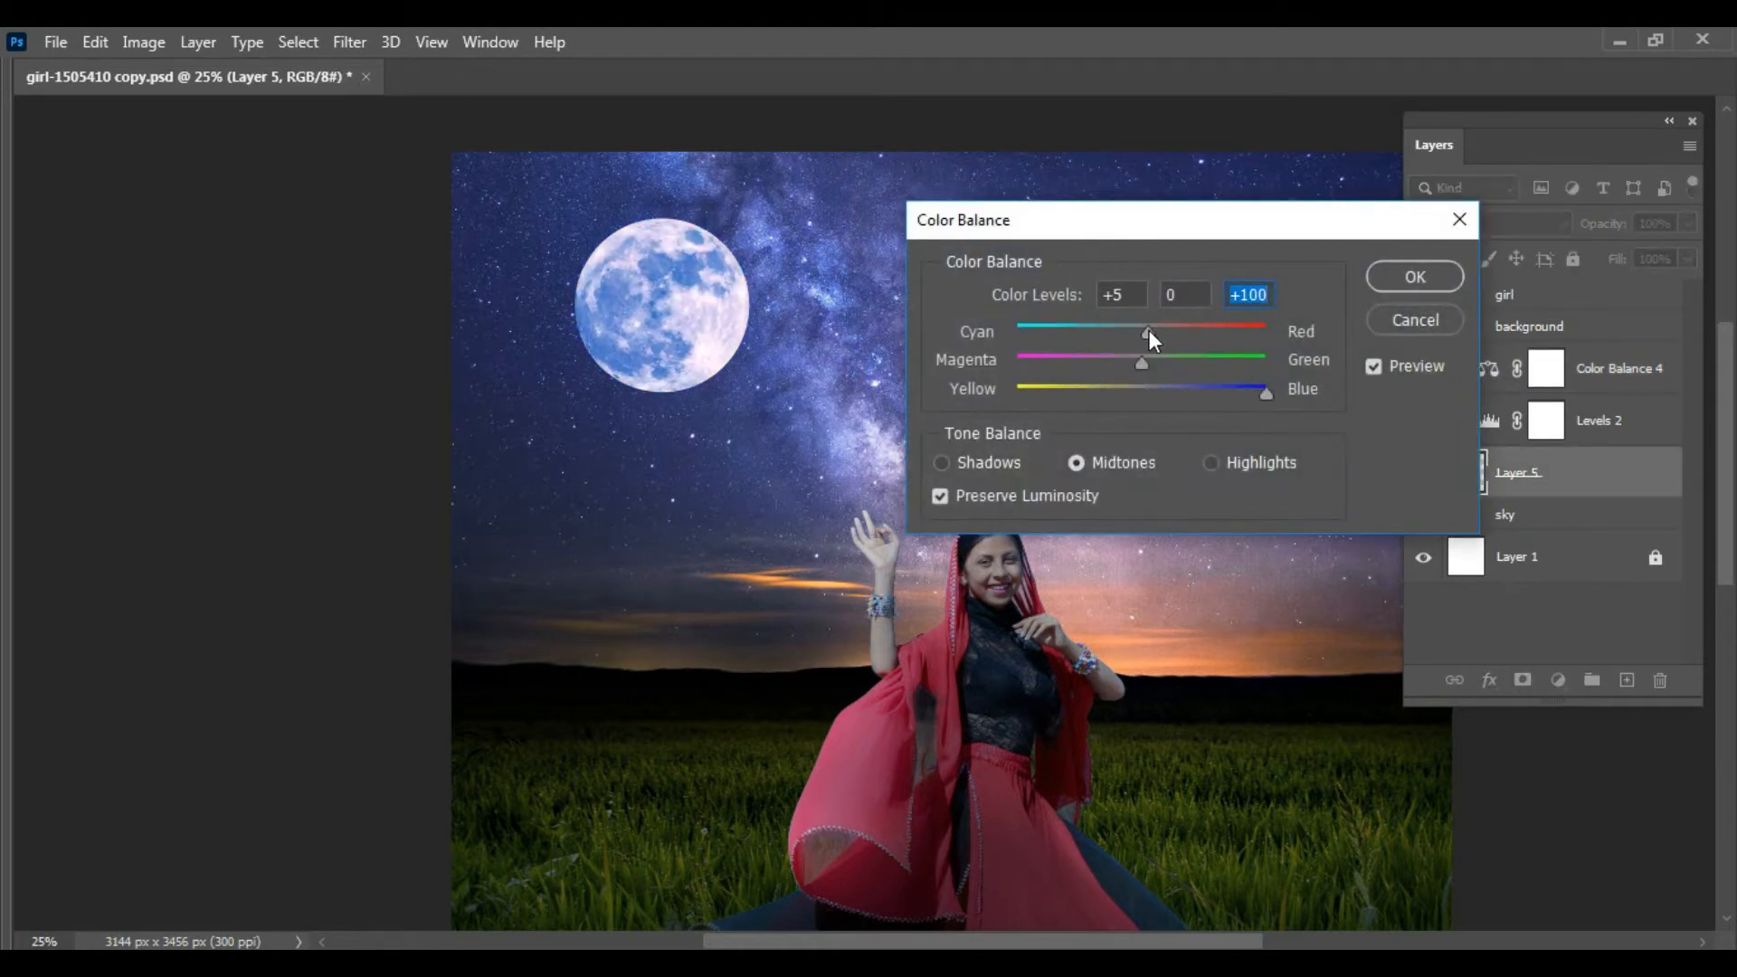
click(1448, 276)
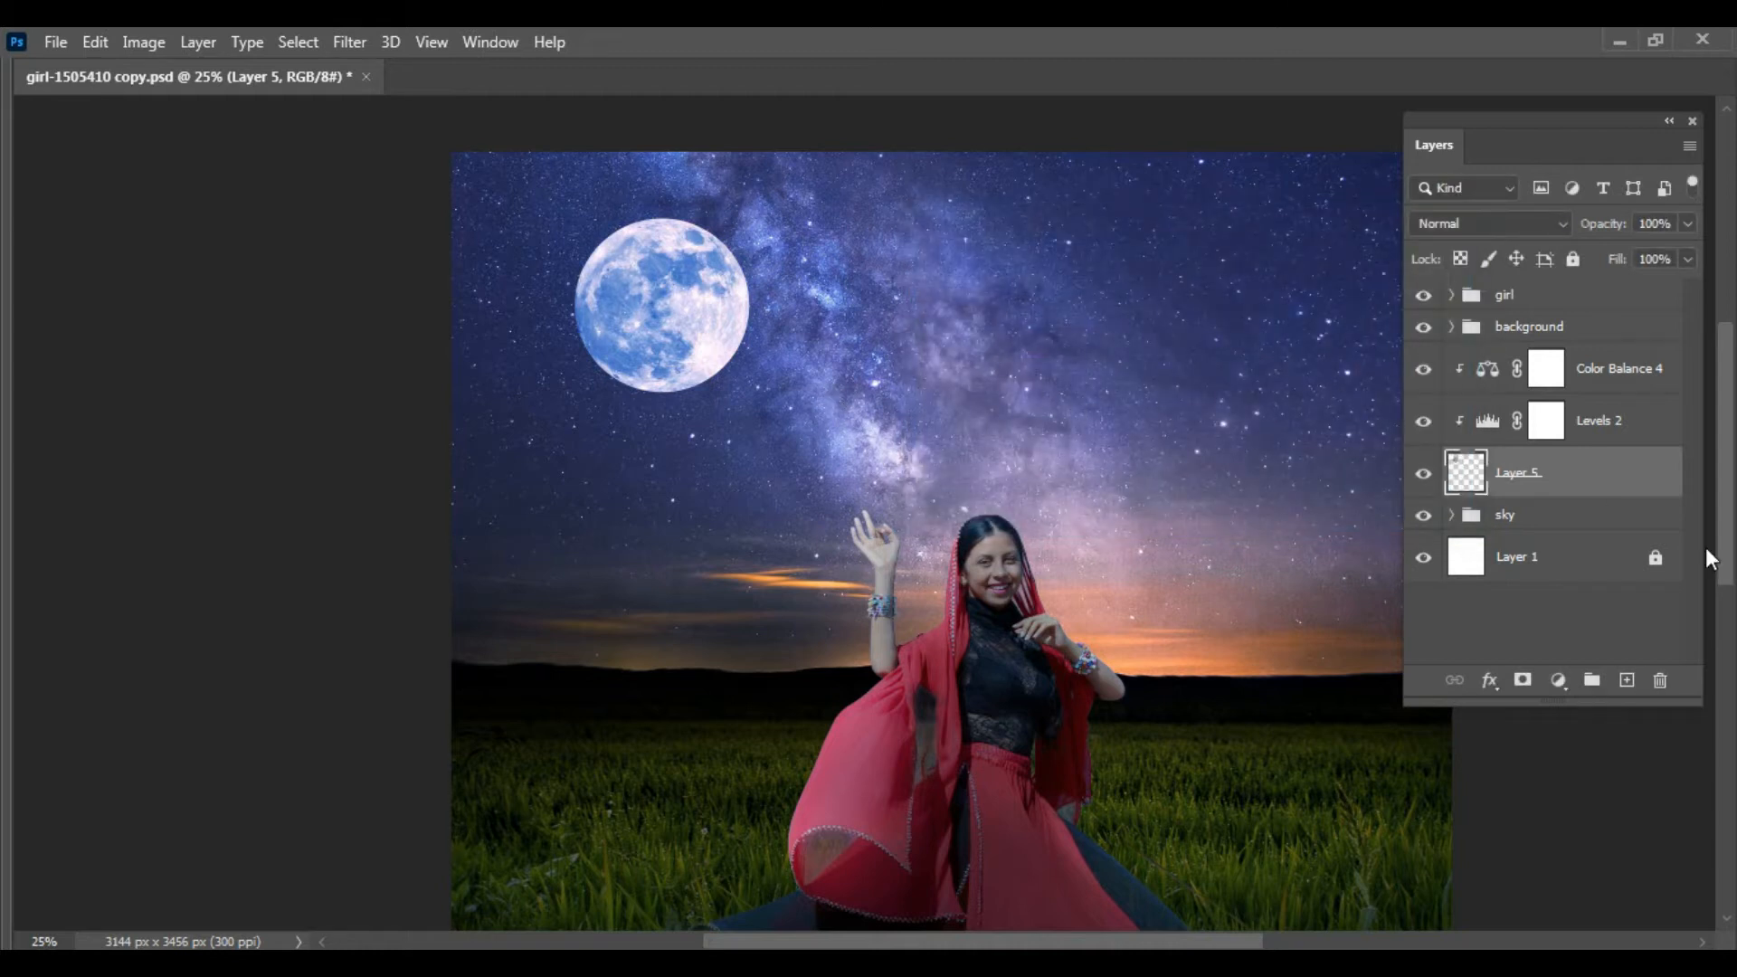
Step: Clip Color Balance 3 in the sky group, and add a clipped Curves adjustment above it with the curve raised to brighten the sky
click(1453, 515)
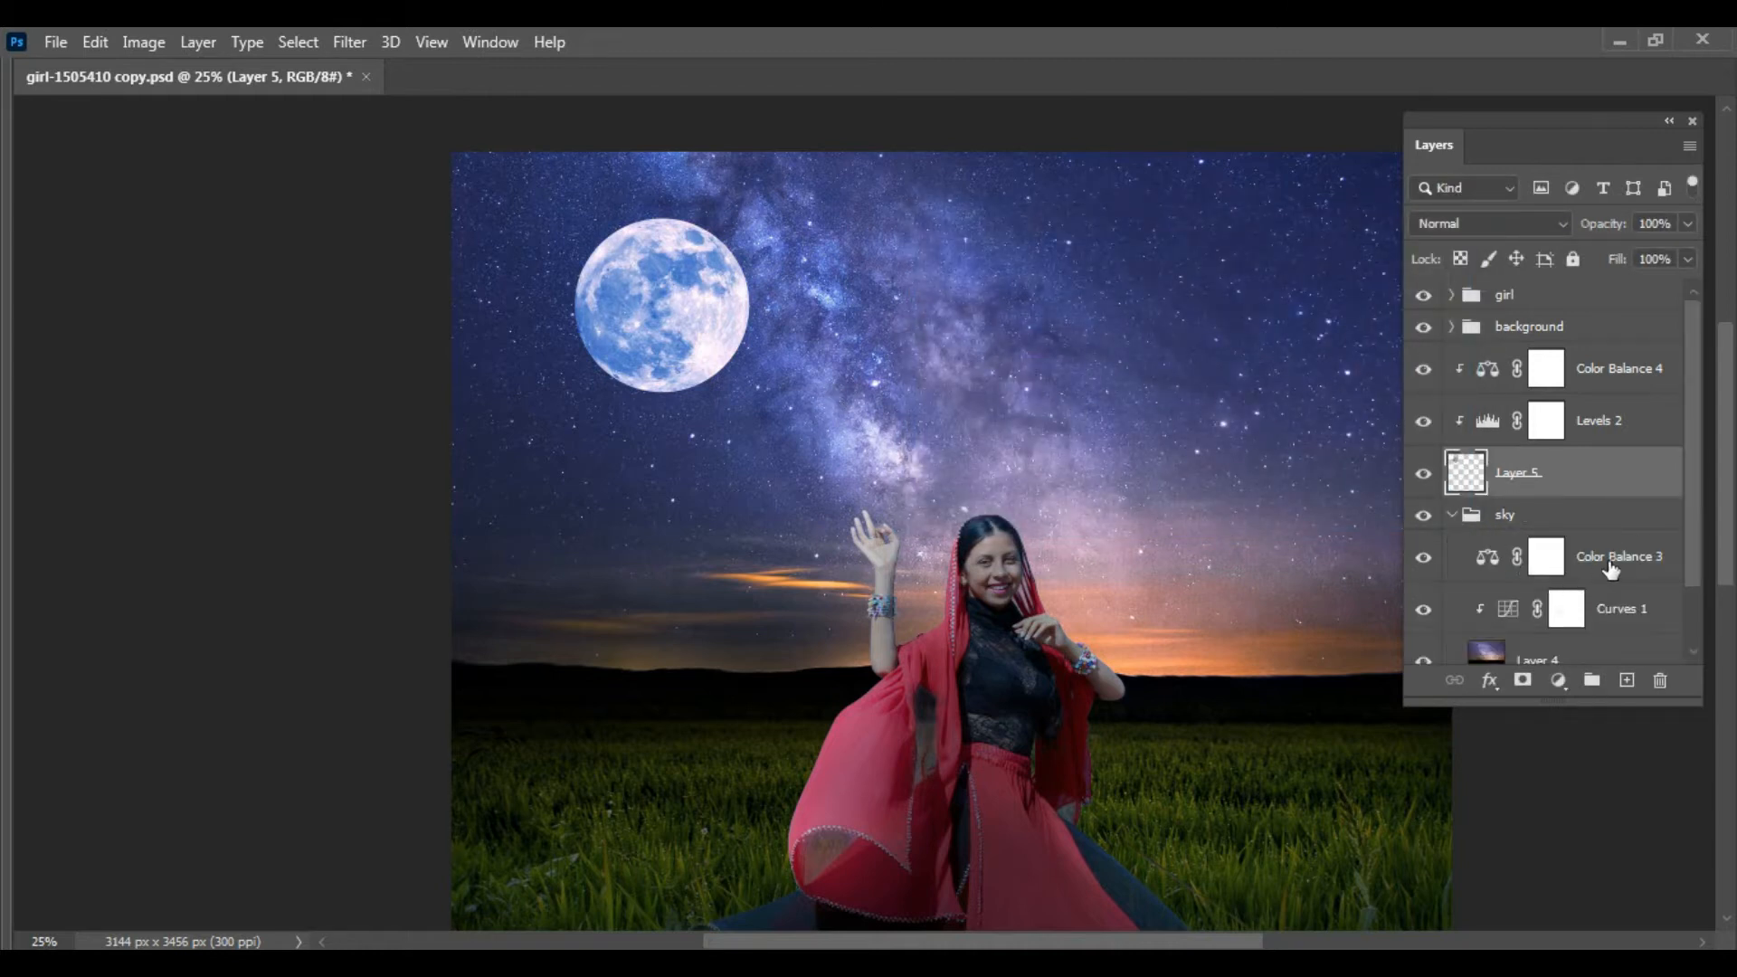
click(1505, 568)
click(1556, 681)
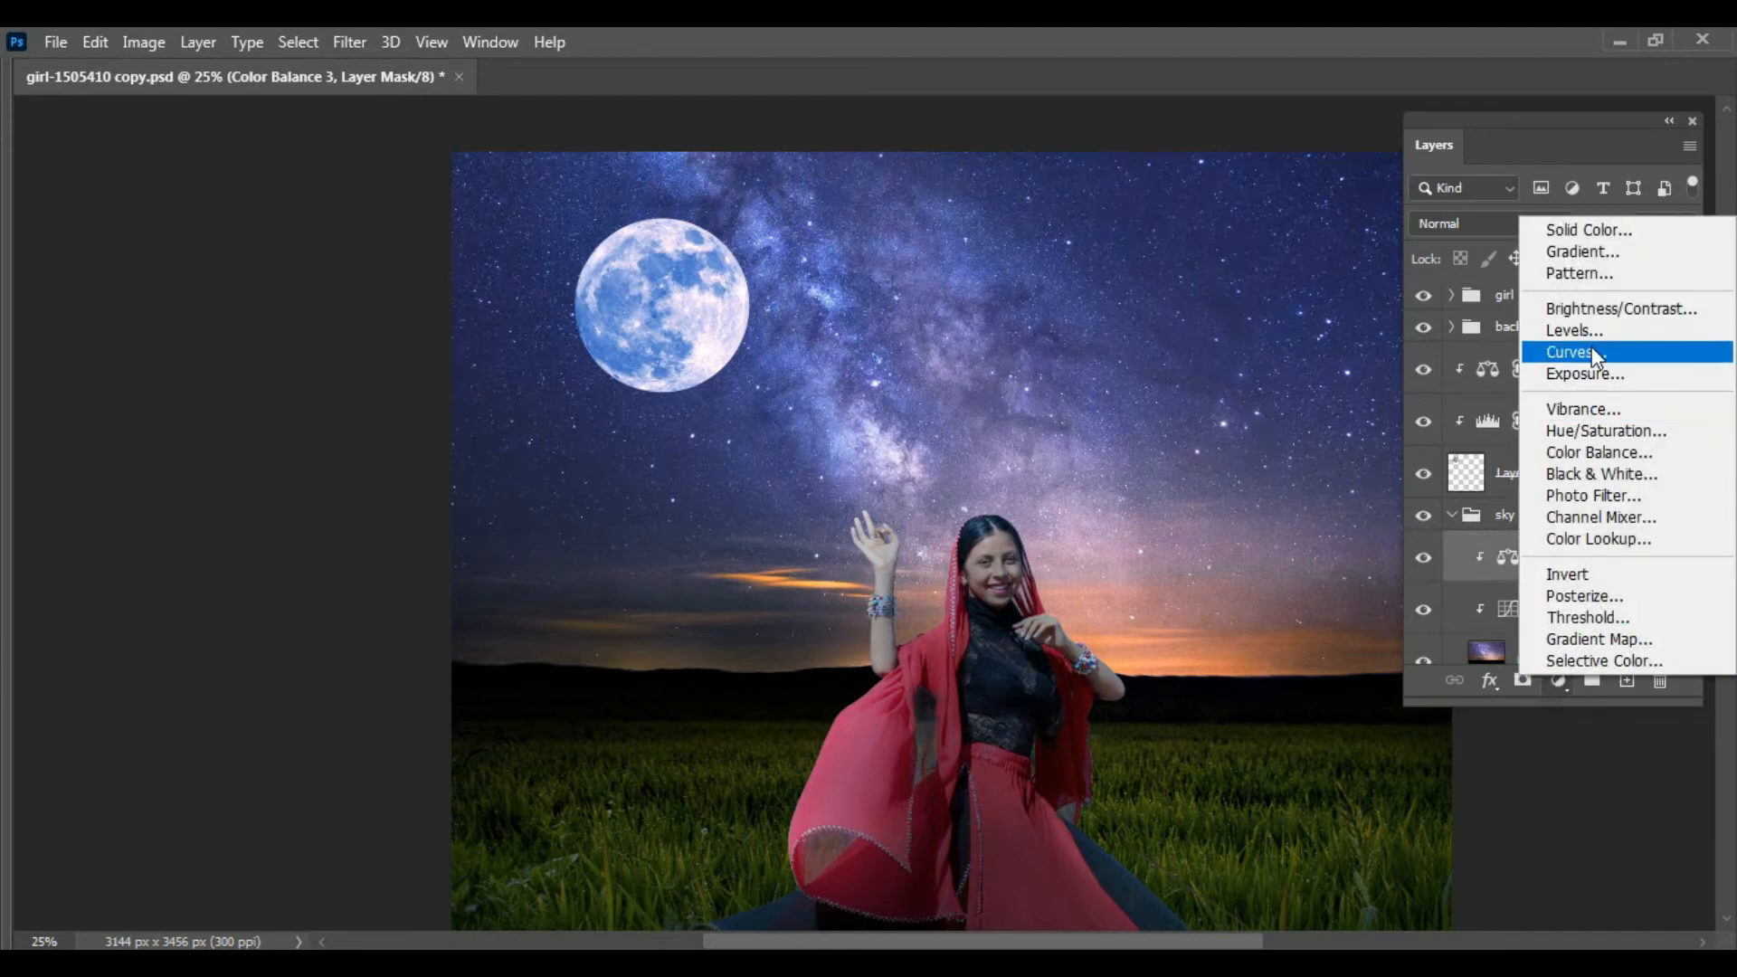
click(1592, 351)
drag(1461, 375, 1428, 361)
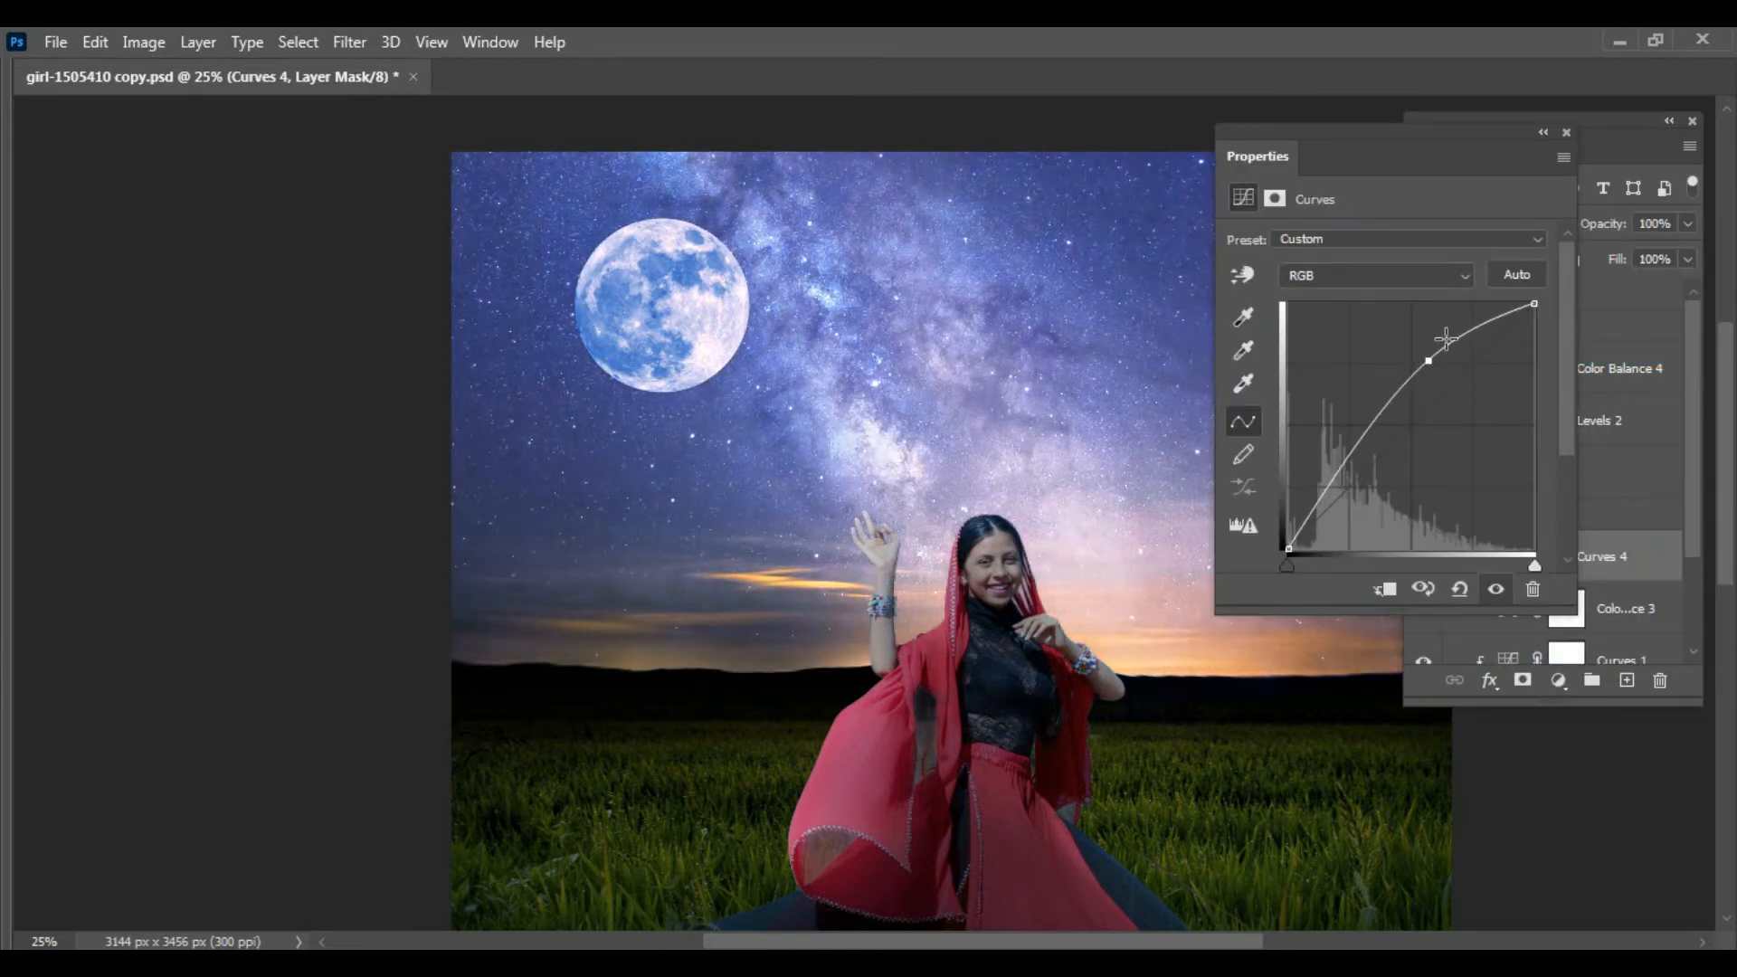
click(1566, 133)
alt+click(1501, 577)
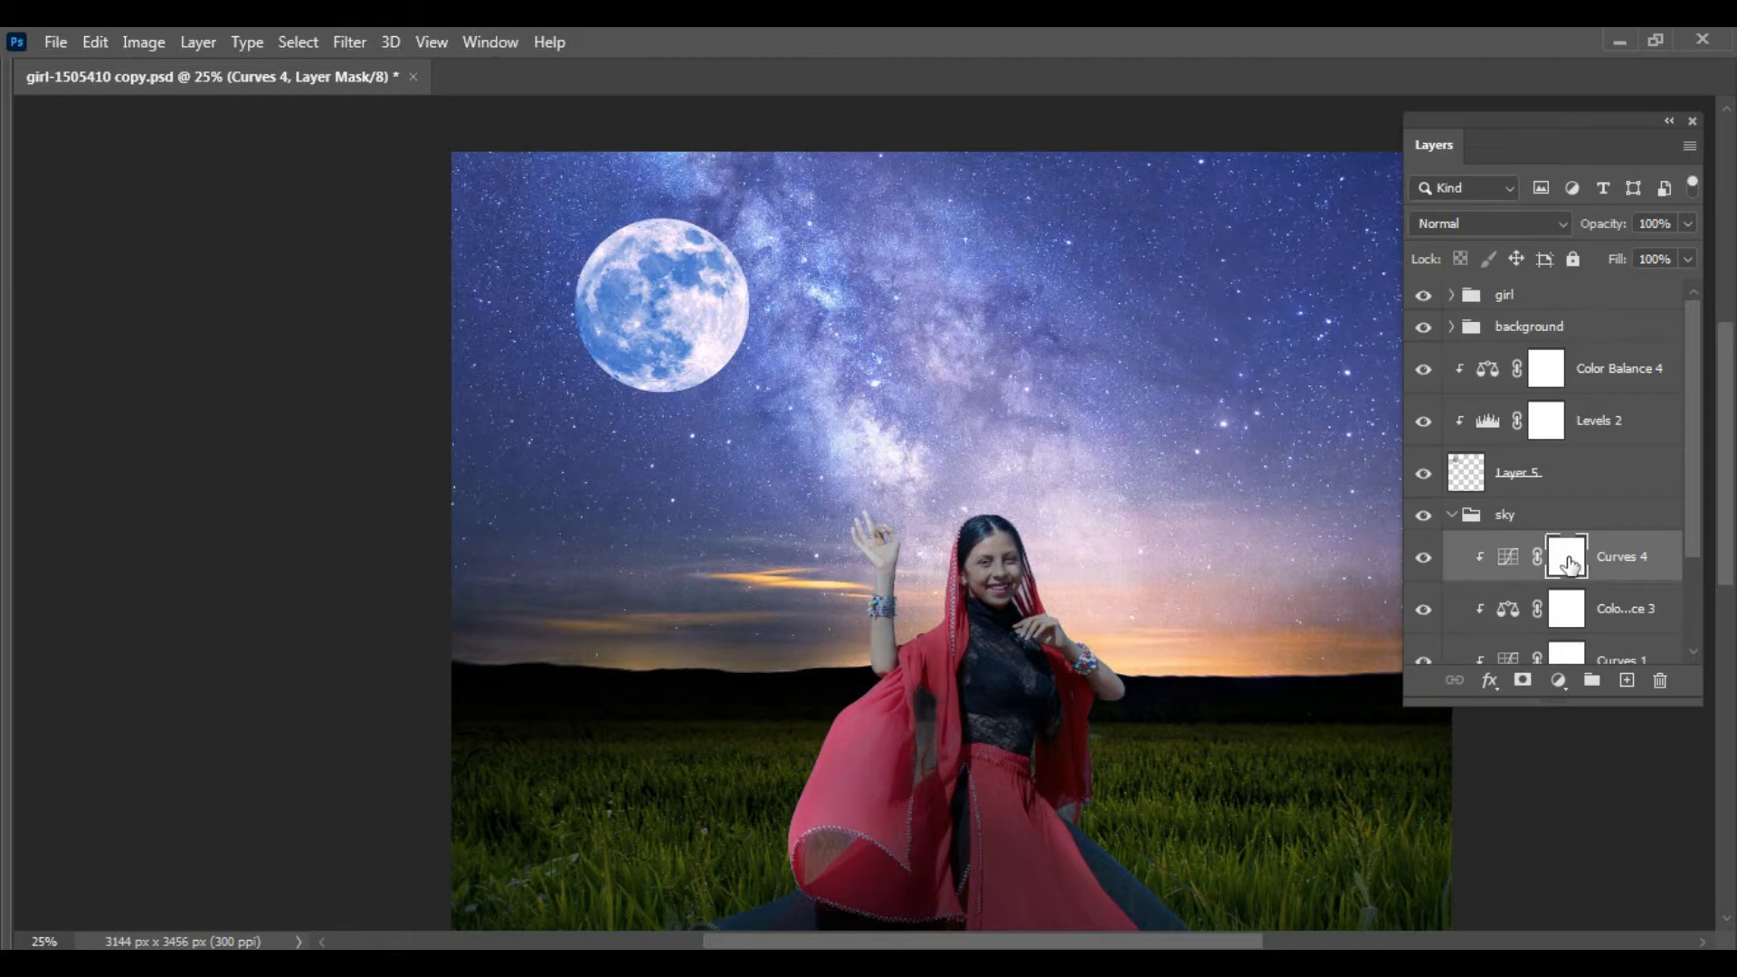
Step: Invert the Curves 4 mask to black and set up a white 300 px brush with pressure-controlled opacity over the moon
key(ctrl+i)
key(z)
click(654, 296)
click(654, 296)
drag(654, 295, 814, 459)
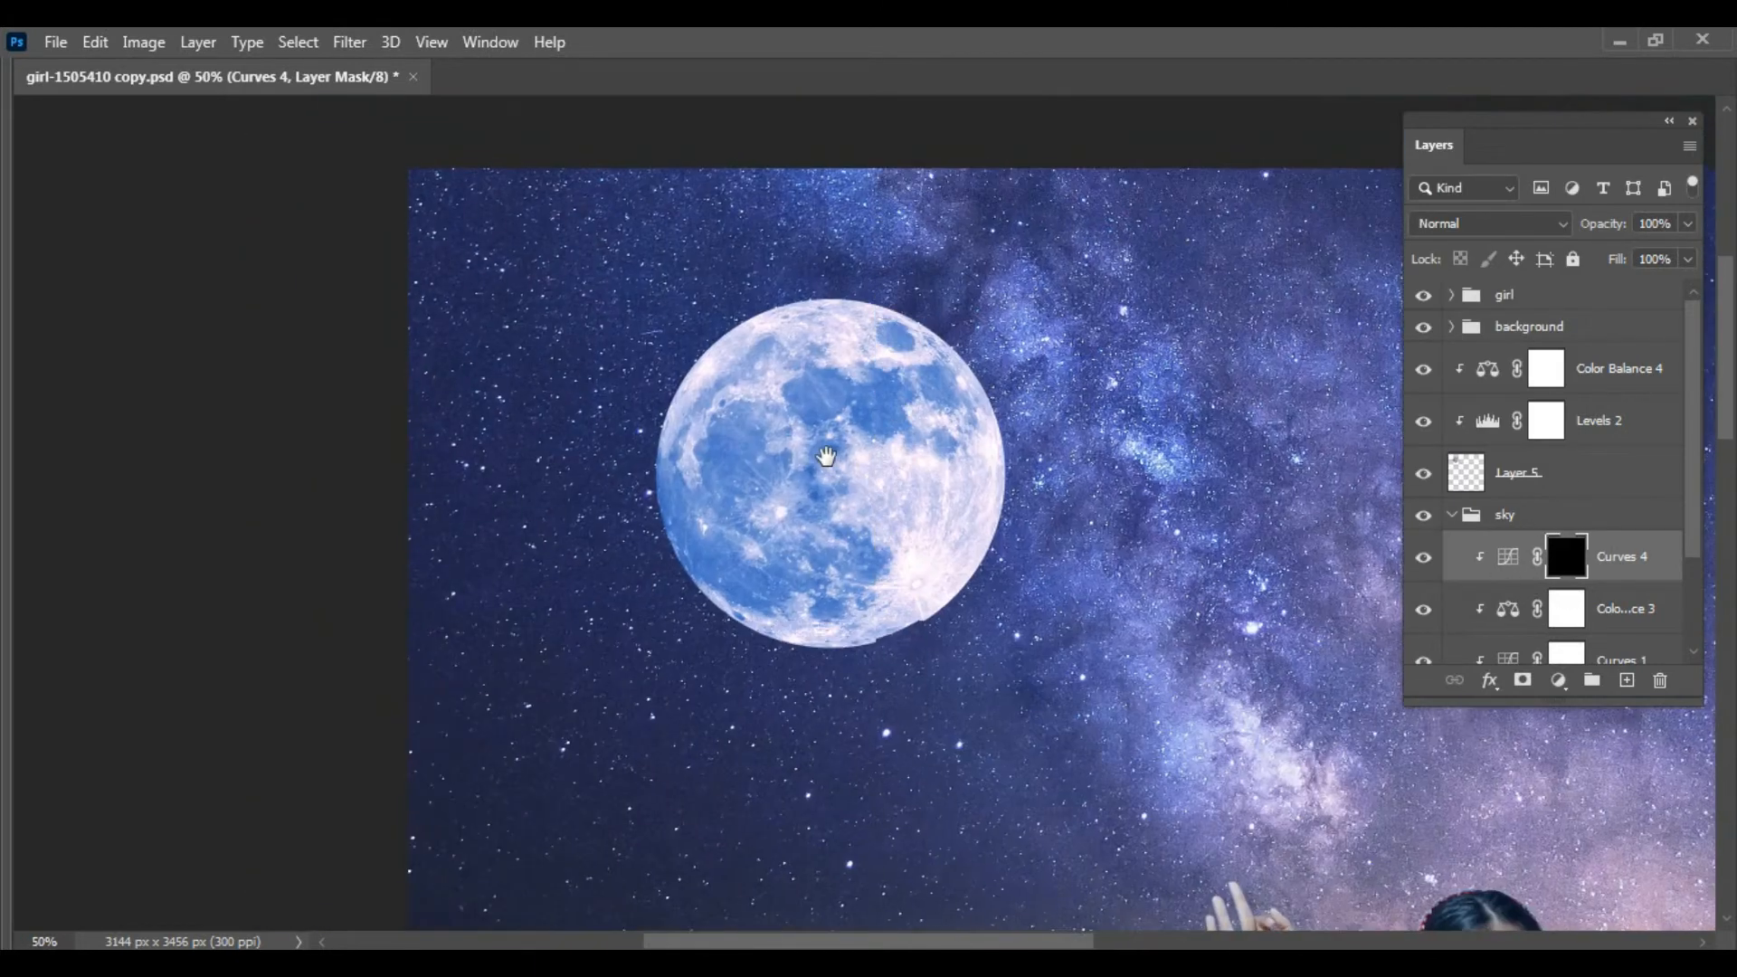
right_click(932, 434)
click(1102, 529)
click(819, 355)
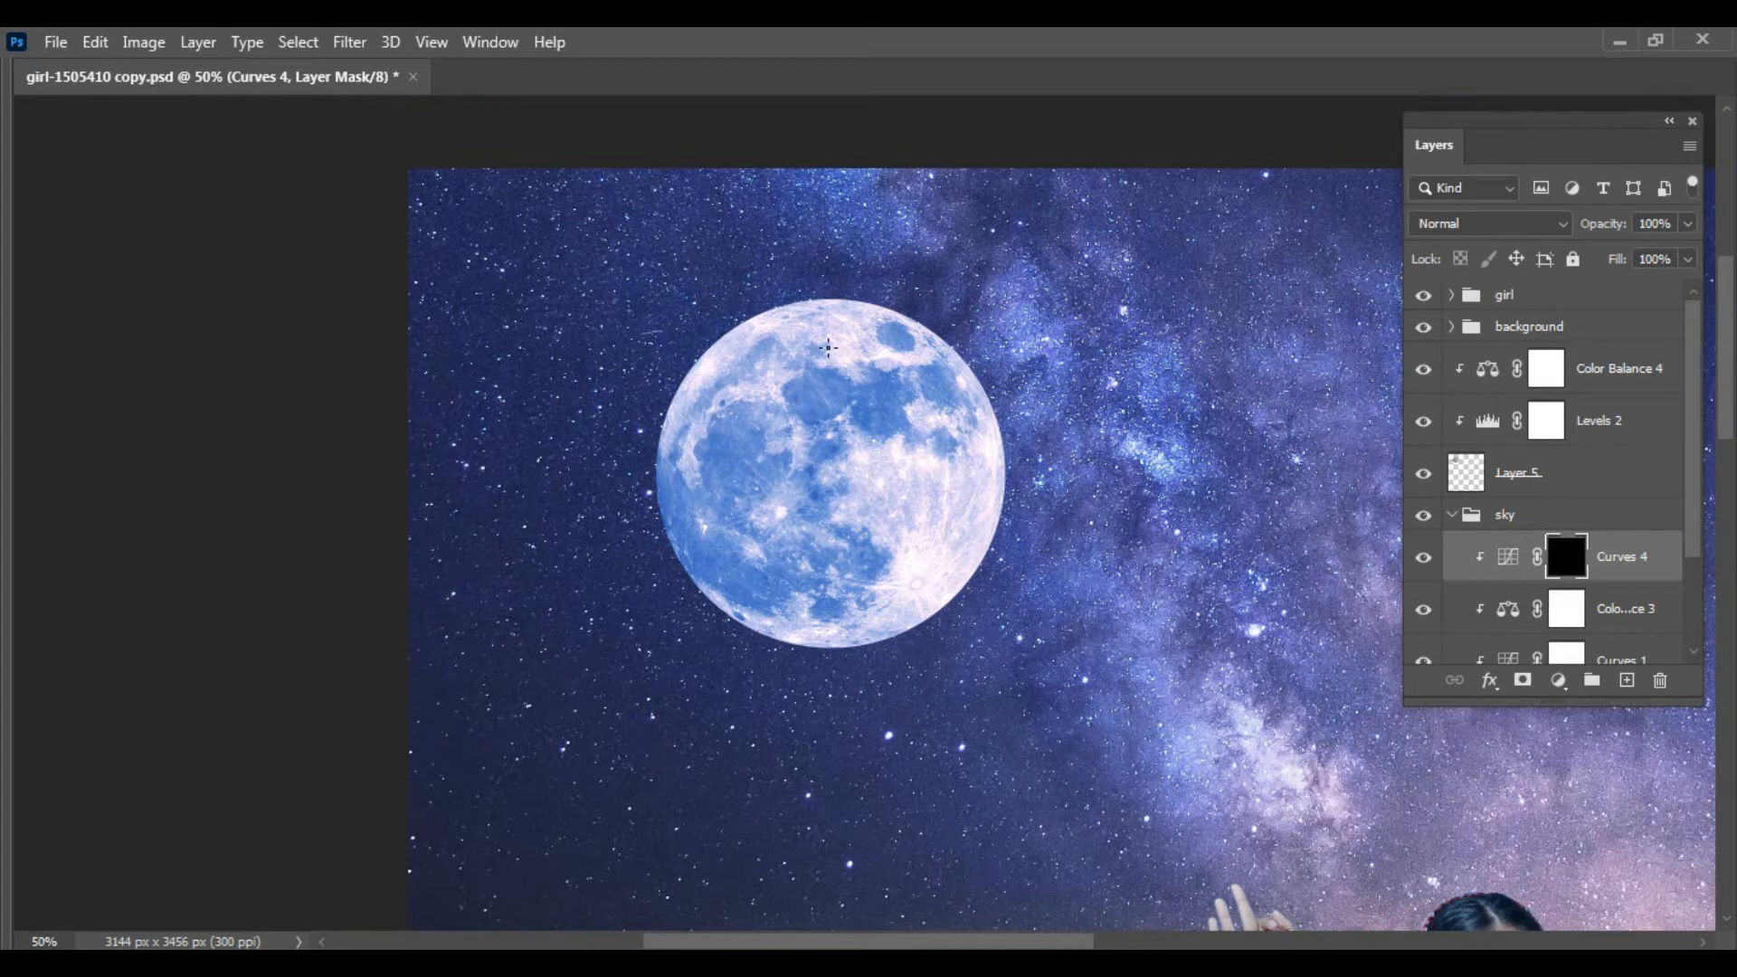
key(bracketright)
key(bracketright)
key(bracketright)
key(bracketright)
key(bracketright)
key(bracketright)
key(bracketright)
key(bracketright)
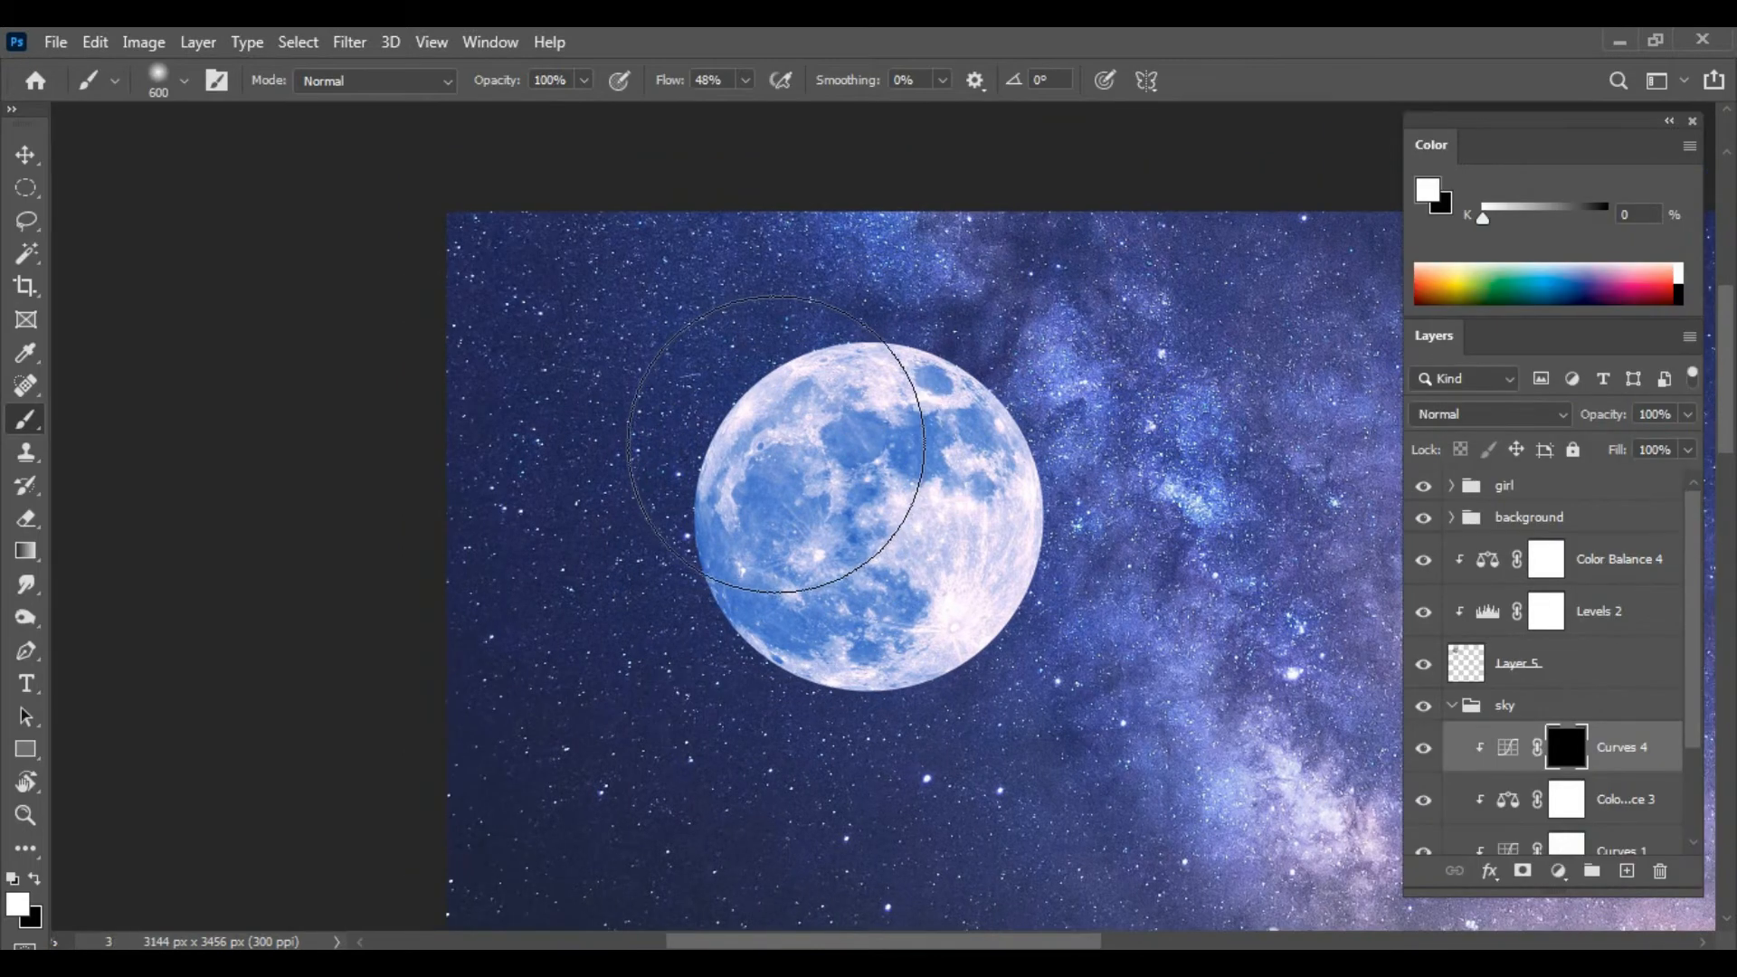
key(bracketleft)
key(bracketleft)
key(bracketleft)
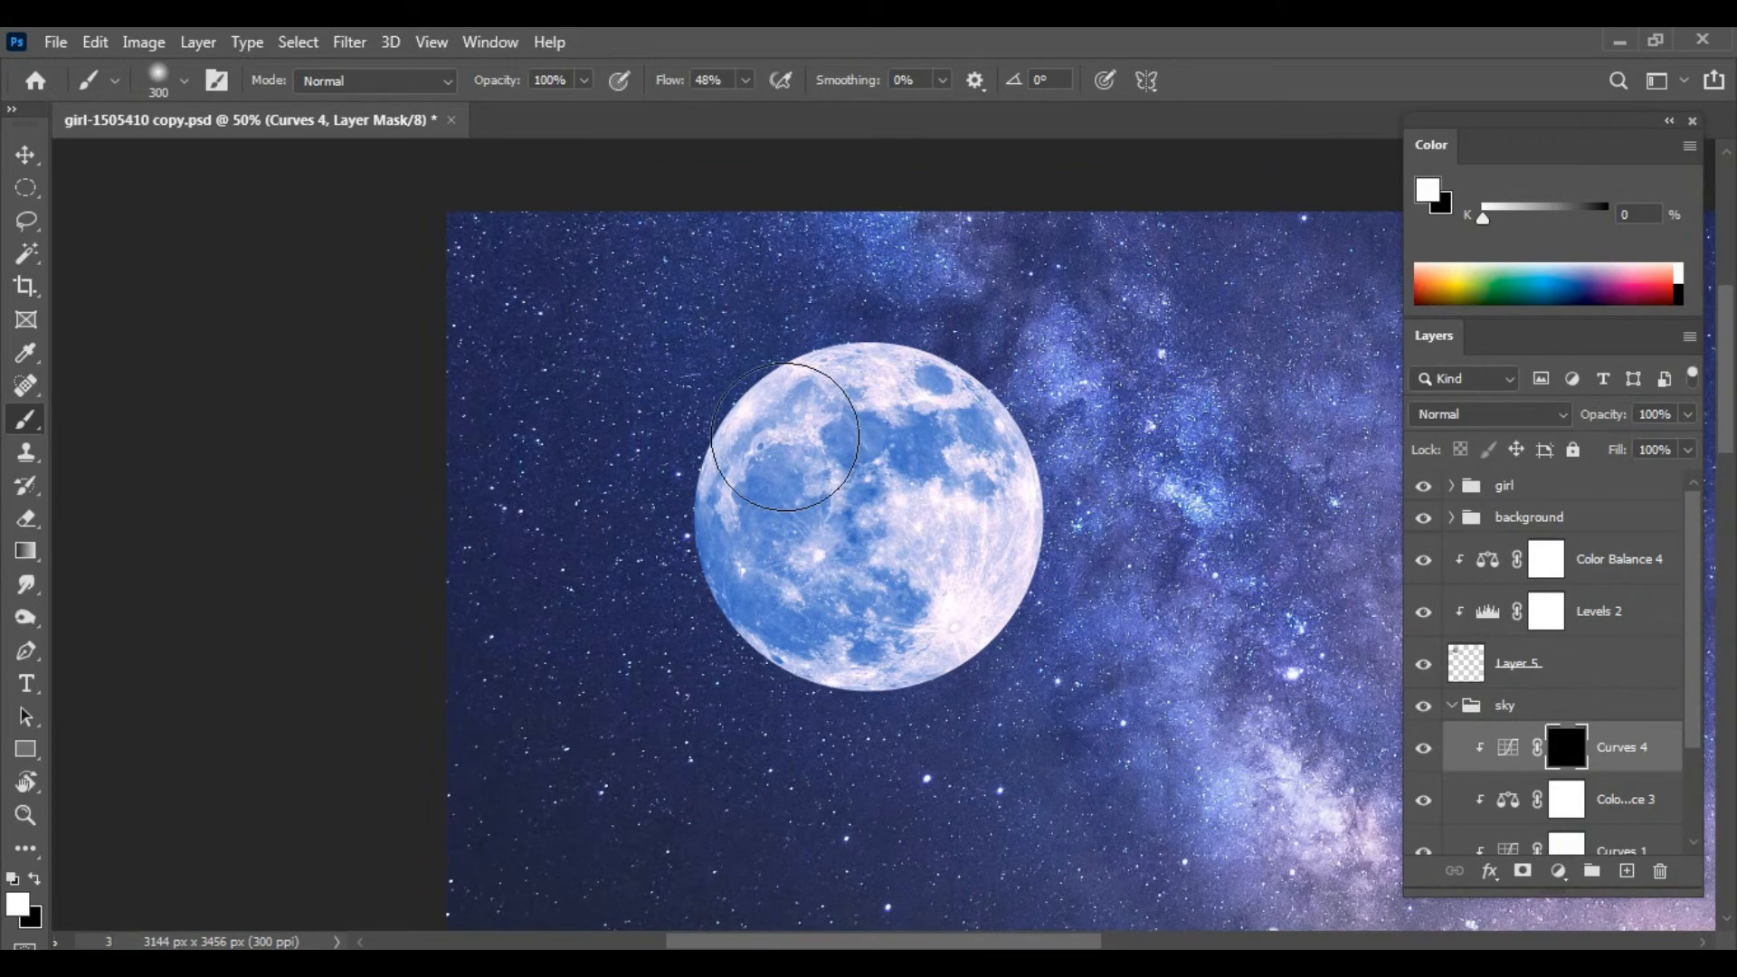
click(620, 80)
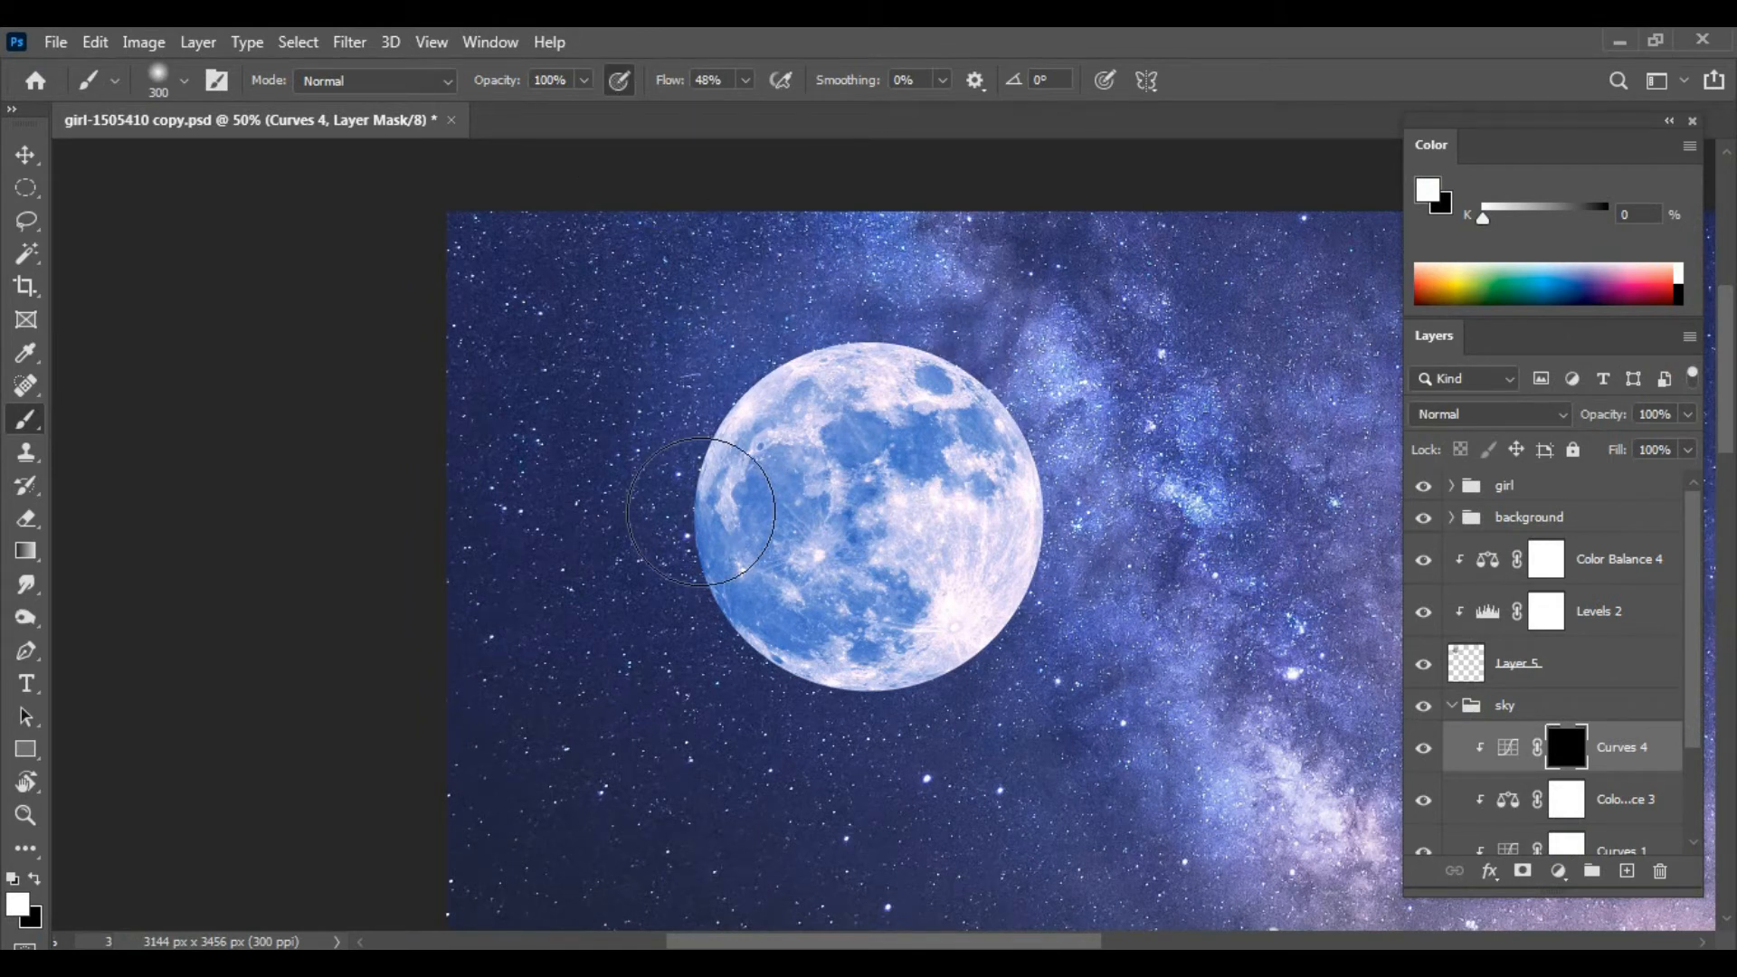
Step: Paint white on the Curves 4 mask around the moon, enlarging the brush to 500 px, to give the moon a glow
mouse_move(701, 513)
mouse_down()
mouse_move(755, 614)
mouse_move(773, 530)
mouse_up()
key(ctrl+minus)
key(ctrl+minus)
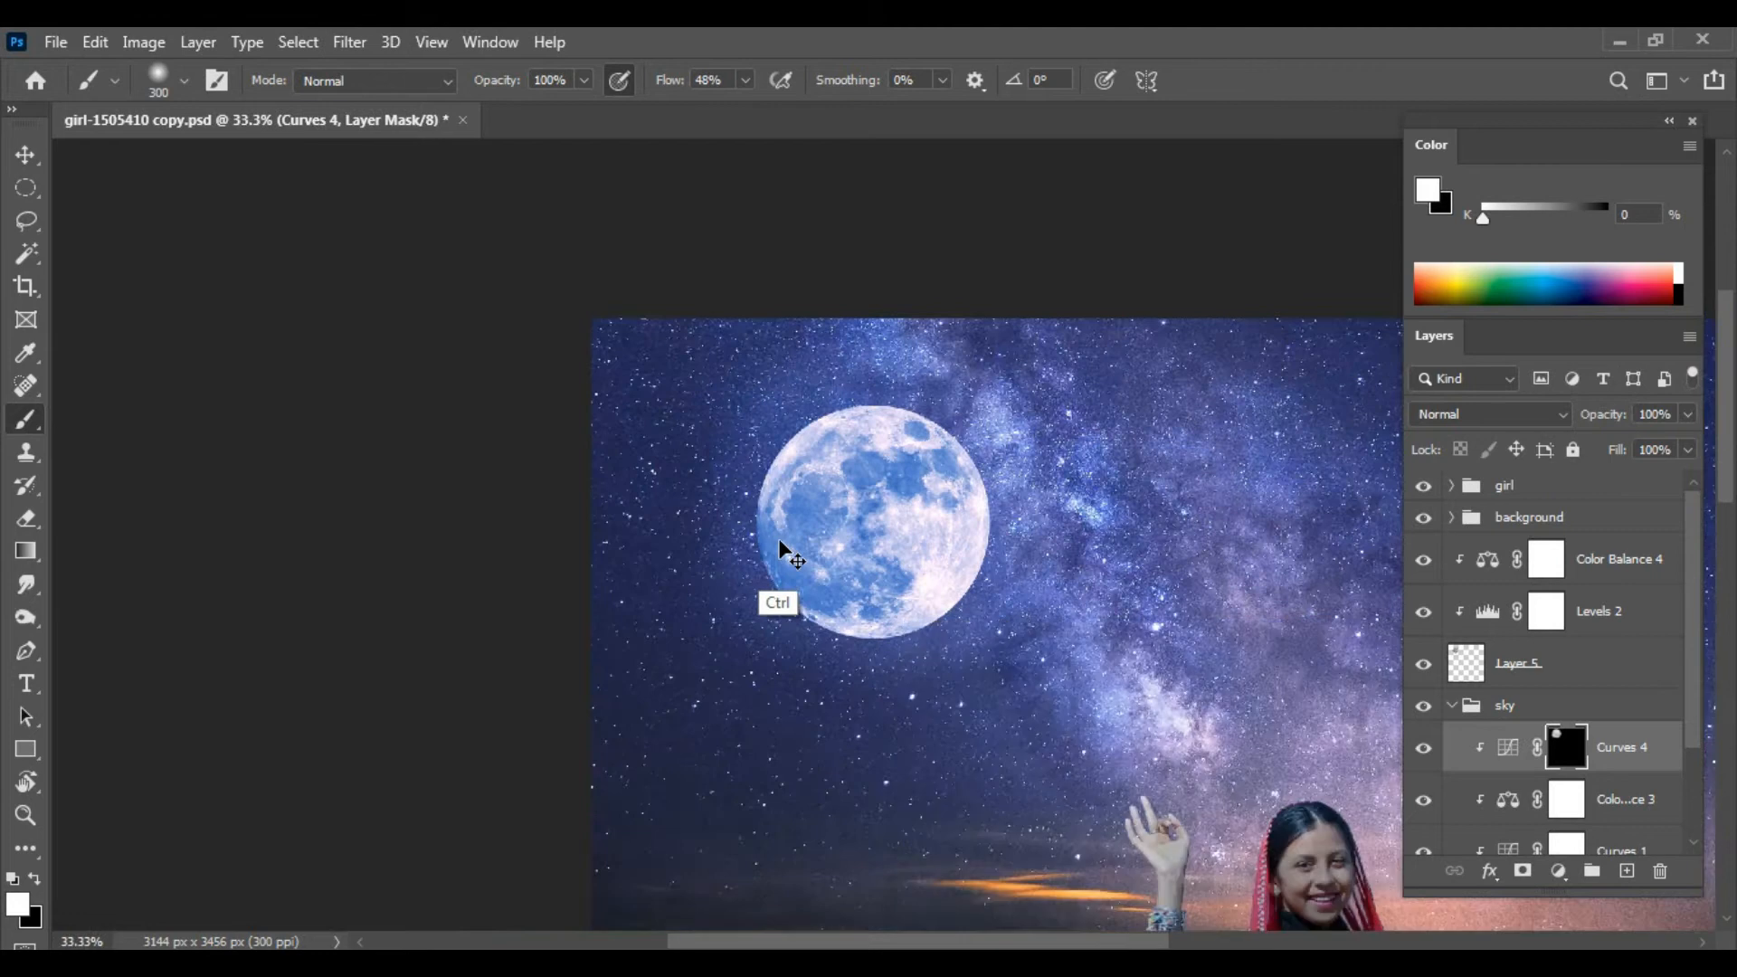
key(bracketright)
key(bracketright)
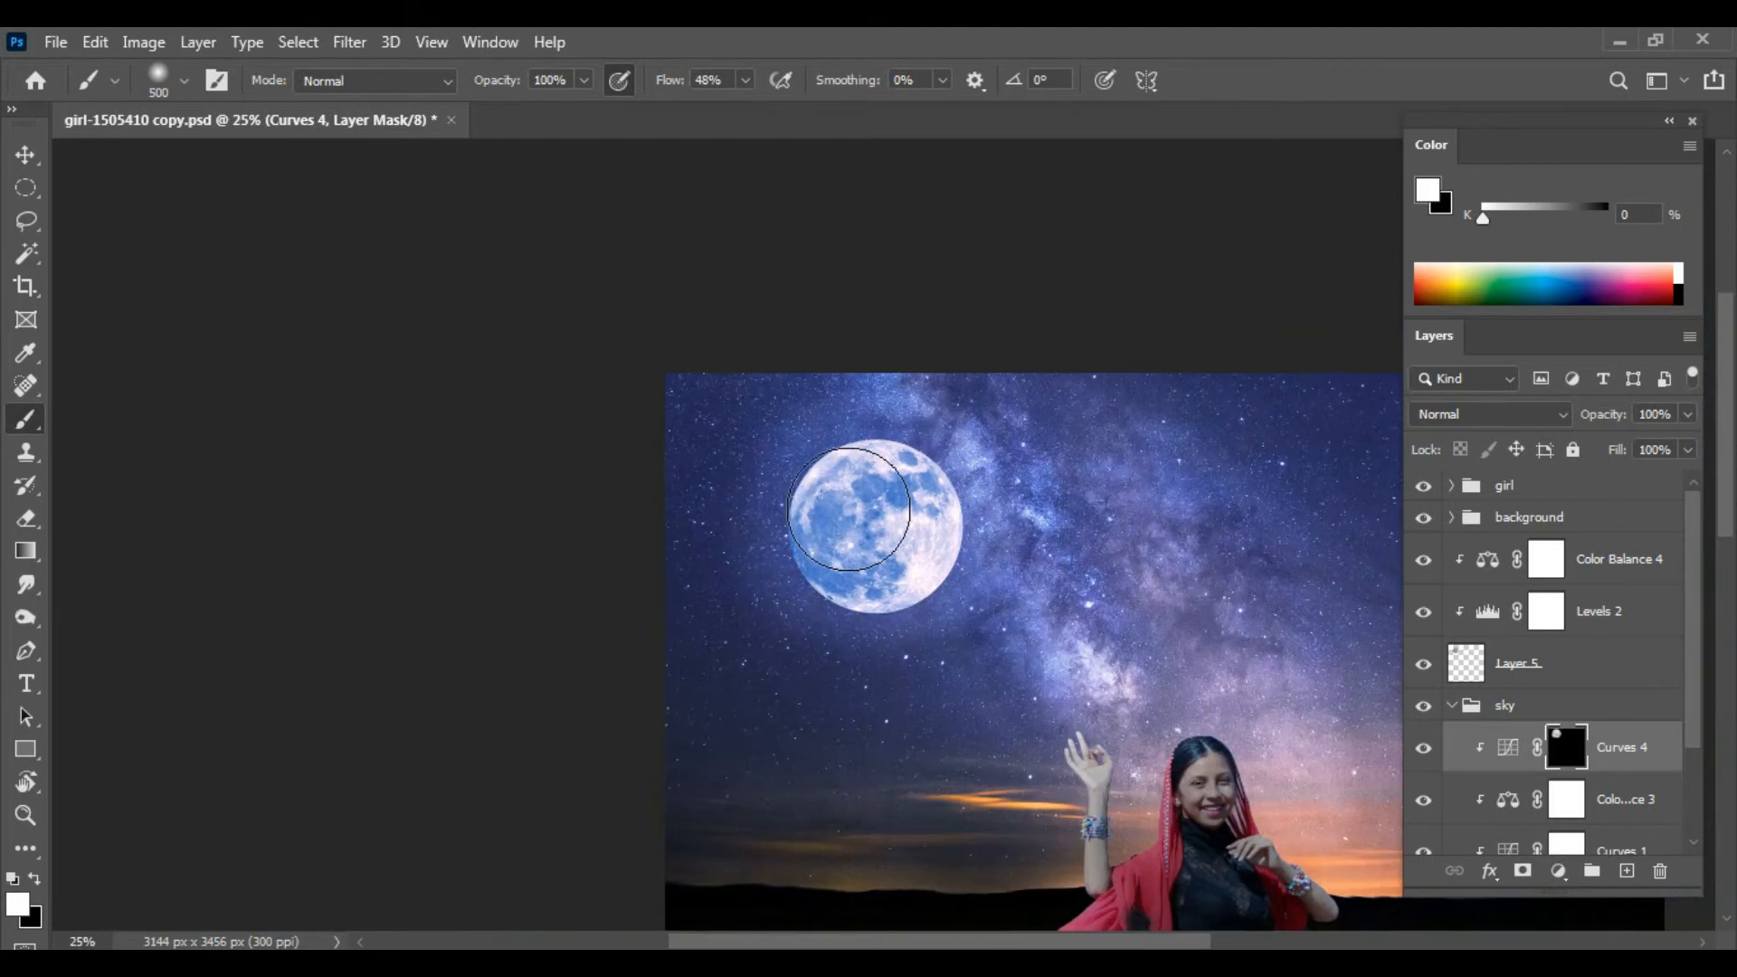
key(ctrl+0)
key(ctrl+t)
drag(803, 377, 794, 379)
key(ctrl+z)
key(Escape)
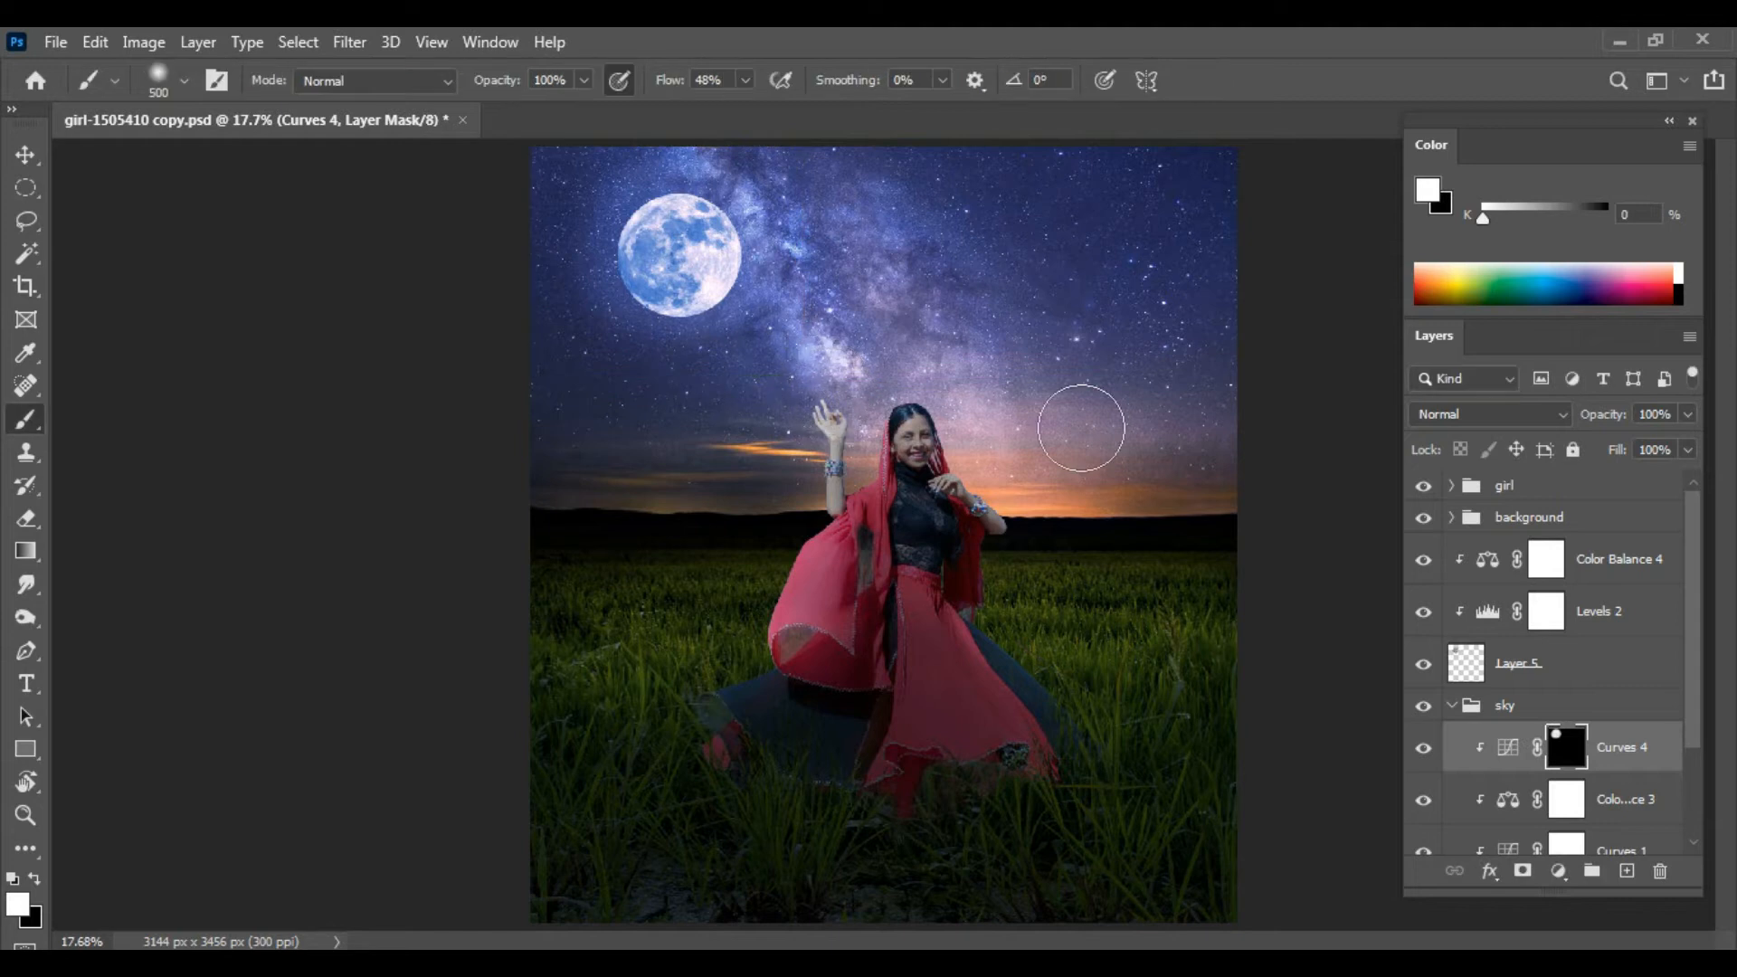
Step: Collapse the sky group and scale the moon on Layer 5 down slightly
click(1449, 710)
click(1538, 663)
key(ctrl+t)
drag(743, 319, 733, 310)
key(Return)
Step: Apply Levels directly to the moon on Layer 5 with the white input level lowered slightly to brighten its highlights
key(Tab)
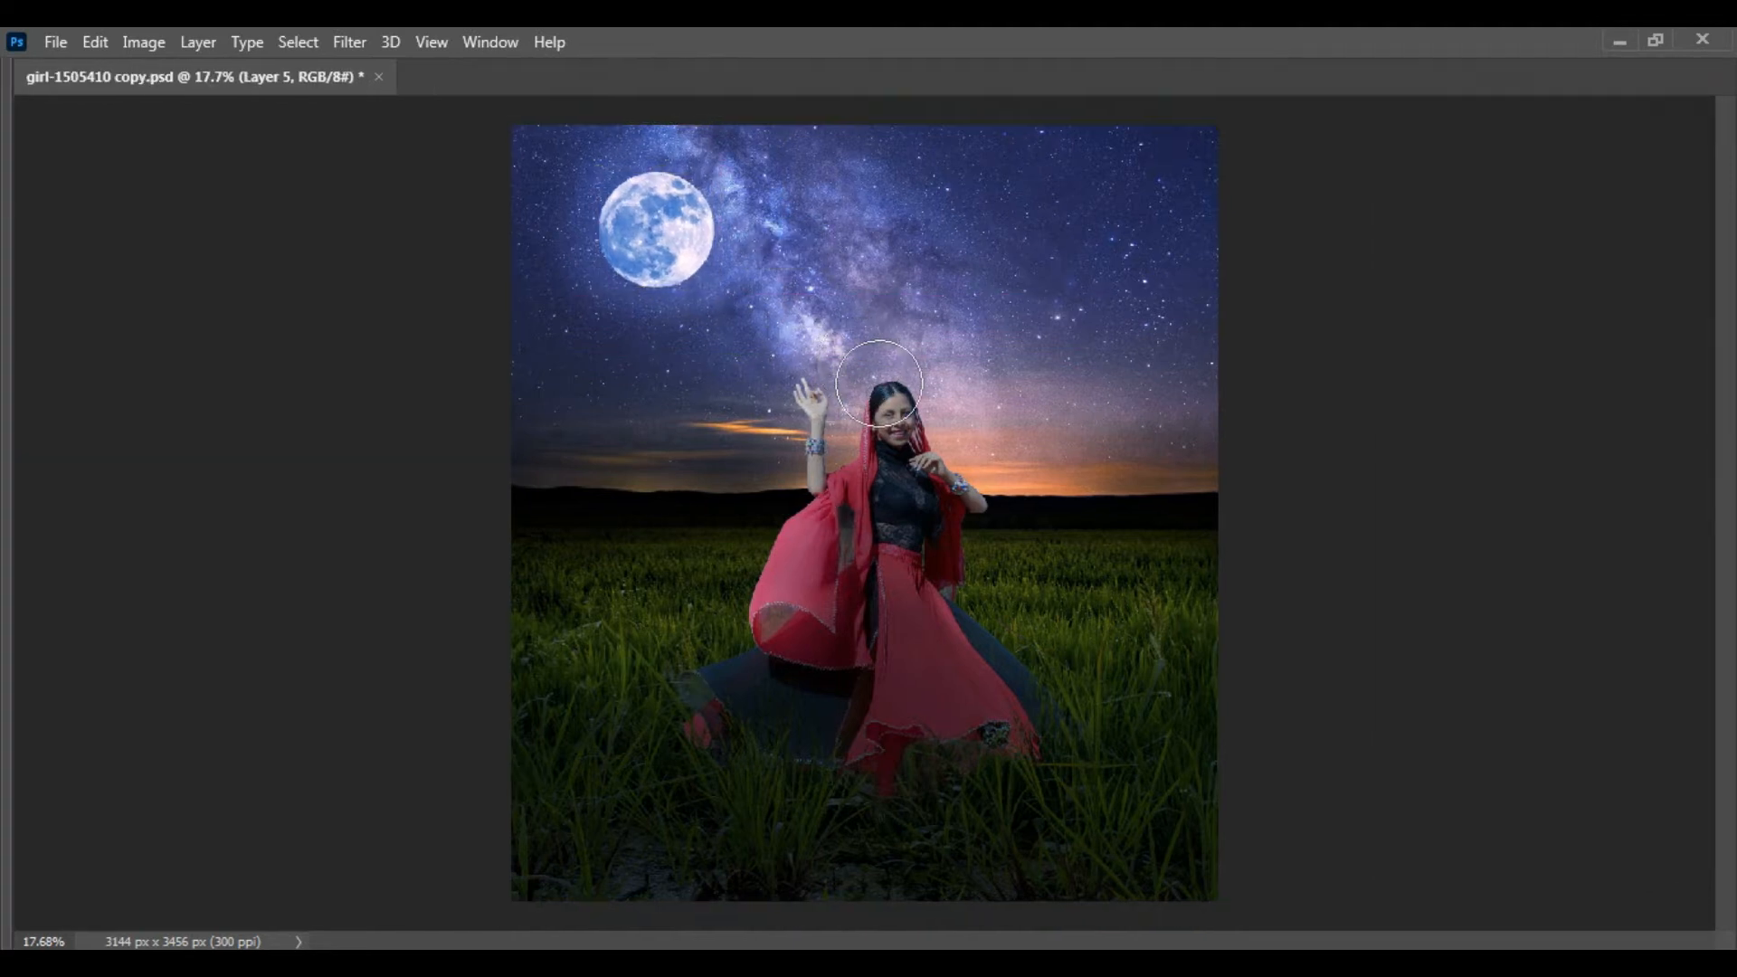
click(697, 306)
key(ctrl+l)
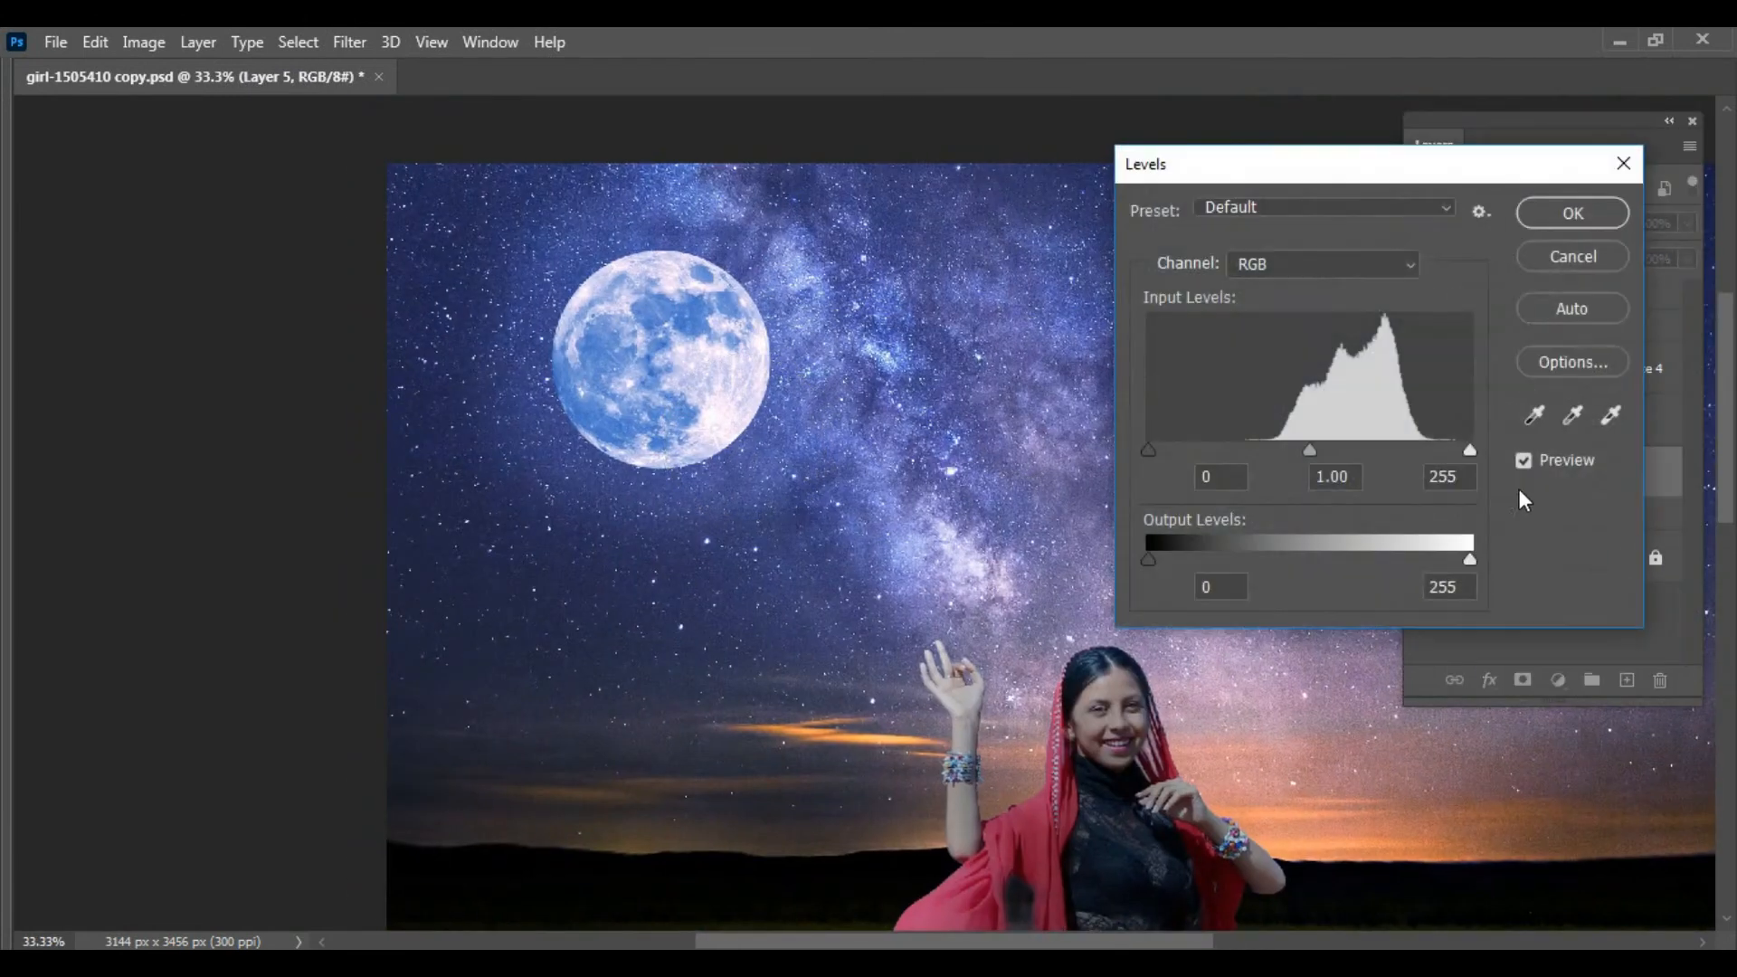
mouse_move(1469, 450)
mouse_down()
mouse_move(1435, 445)
mouse_move(1455, 445)
mouse_up()
key(Return)
key(ctrl+0)
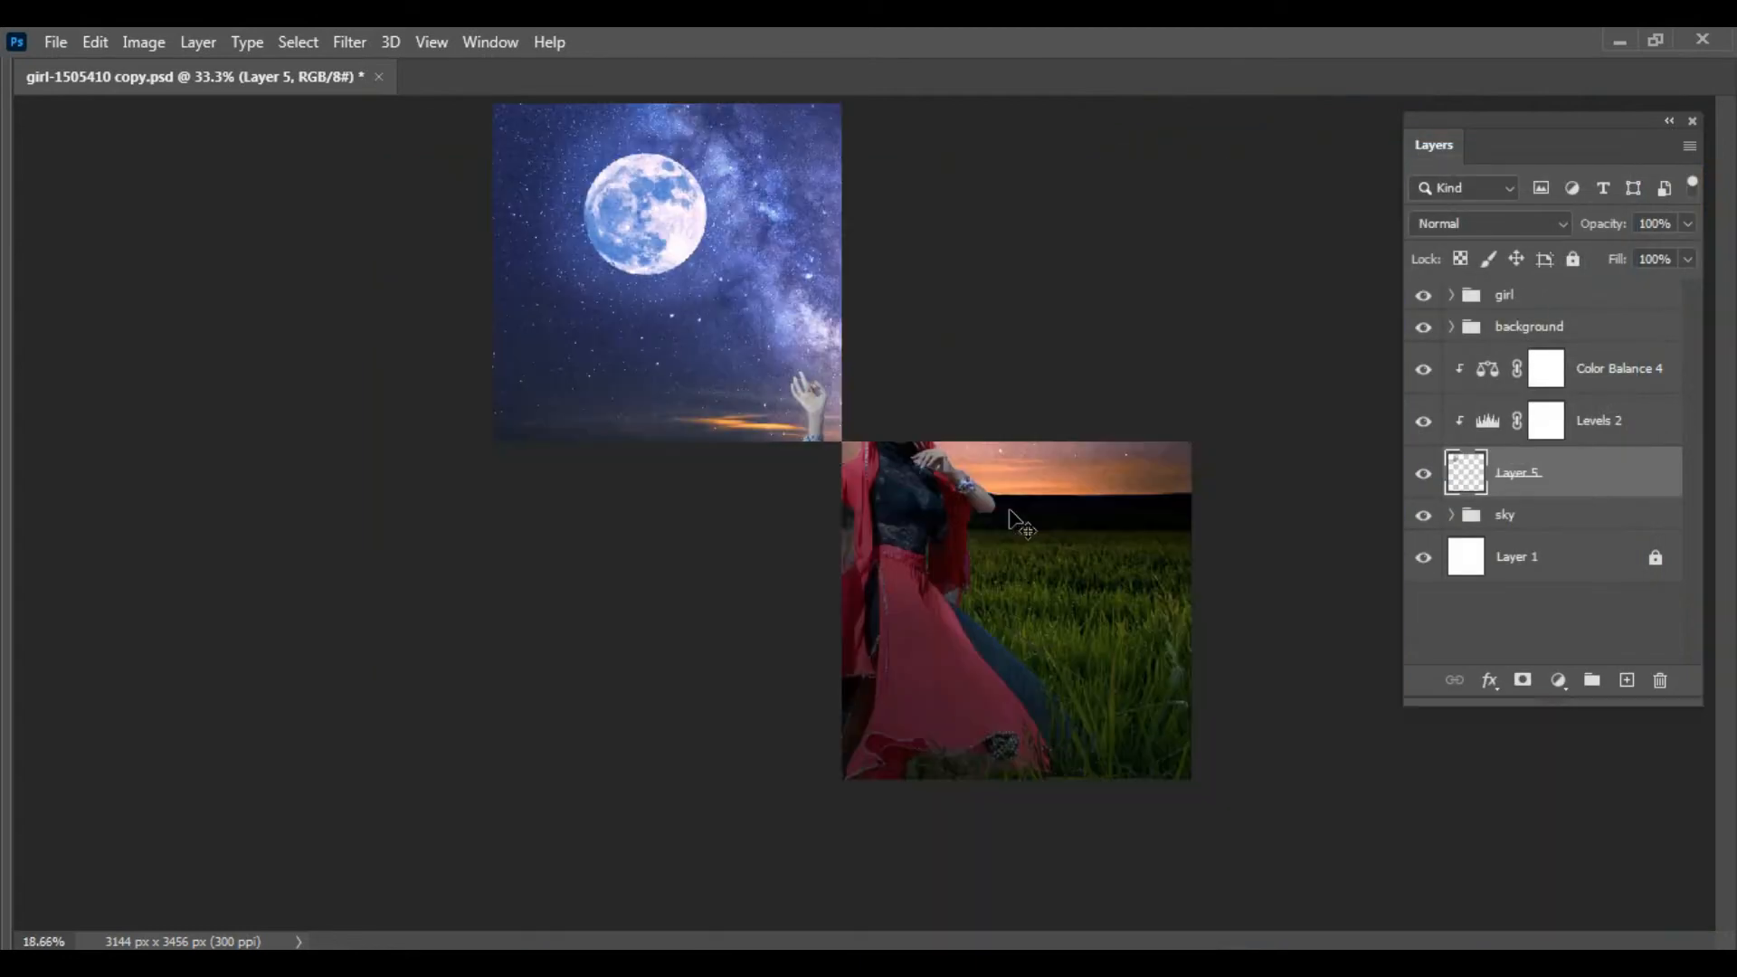
Step: Examine the moon, the sky and the dancer's upper body up close in full-screen view
key(f)
click(667, 368)
click(667, 369)
drag(808, 333, 939, 714)
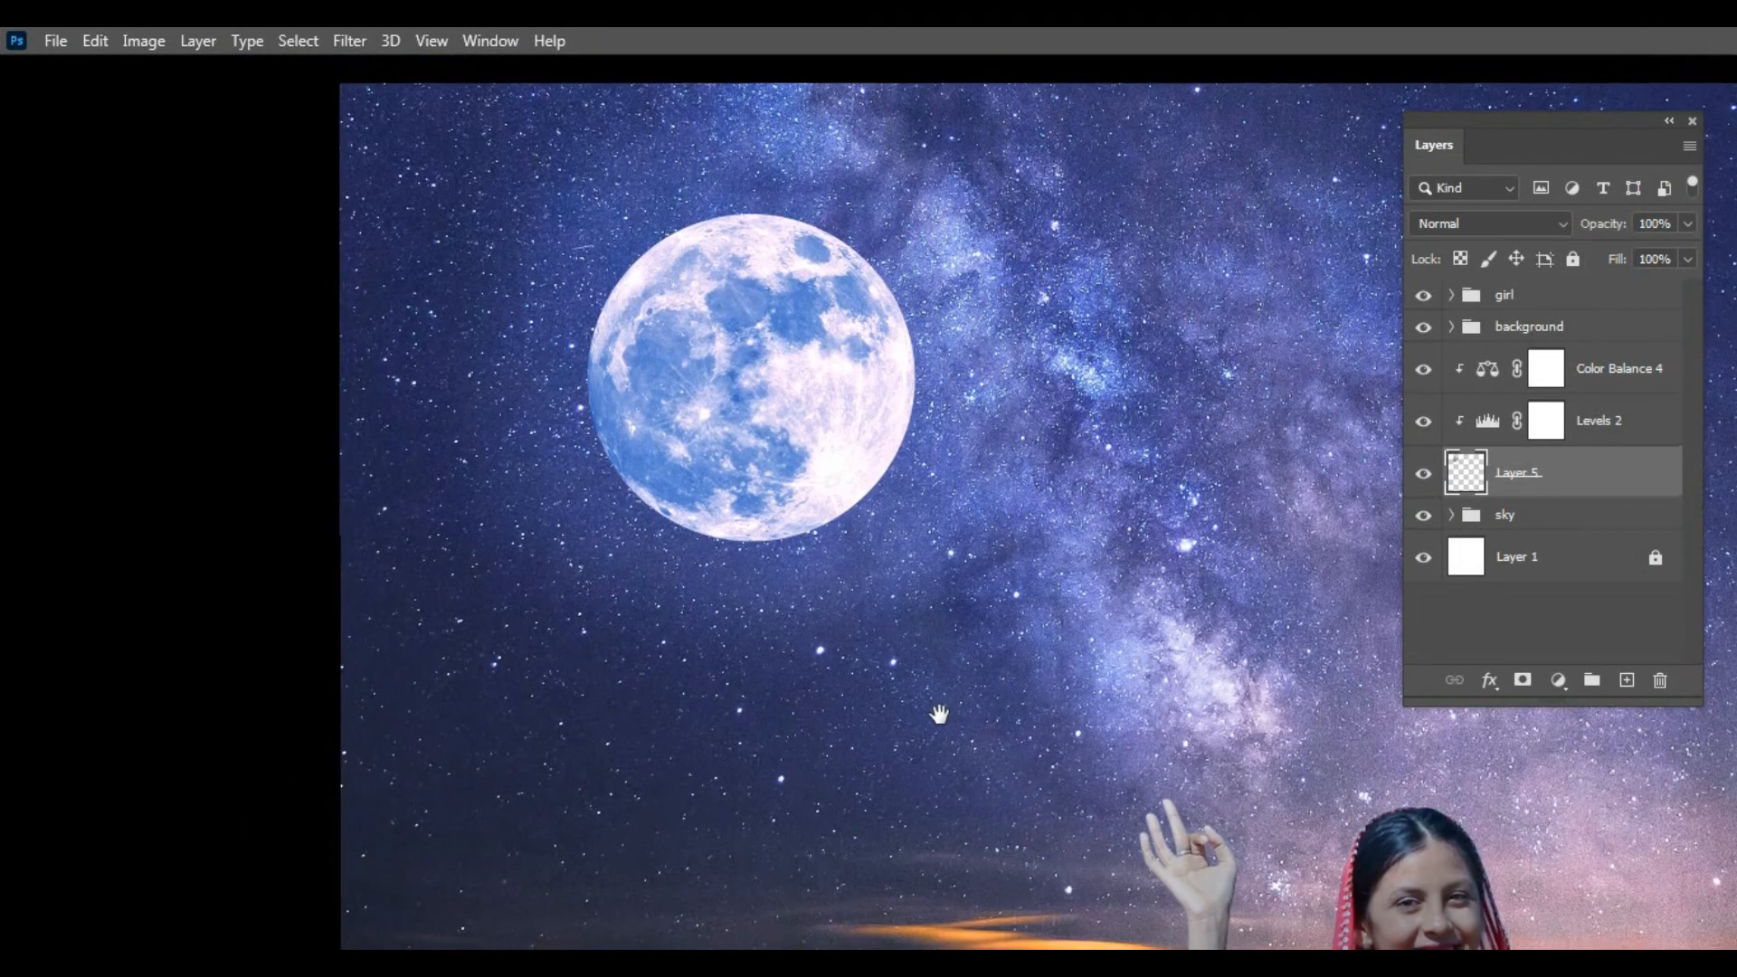
drag(1005, 667, 942, 626)
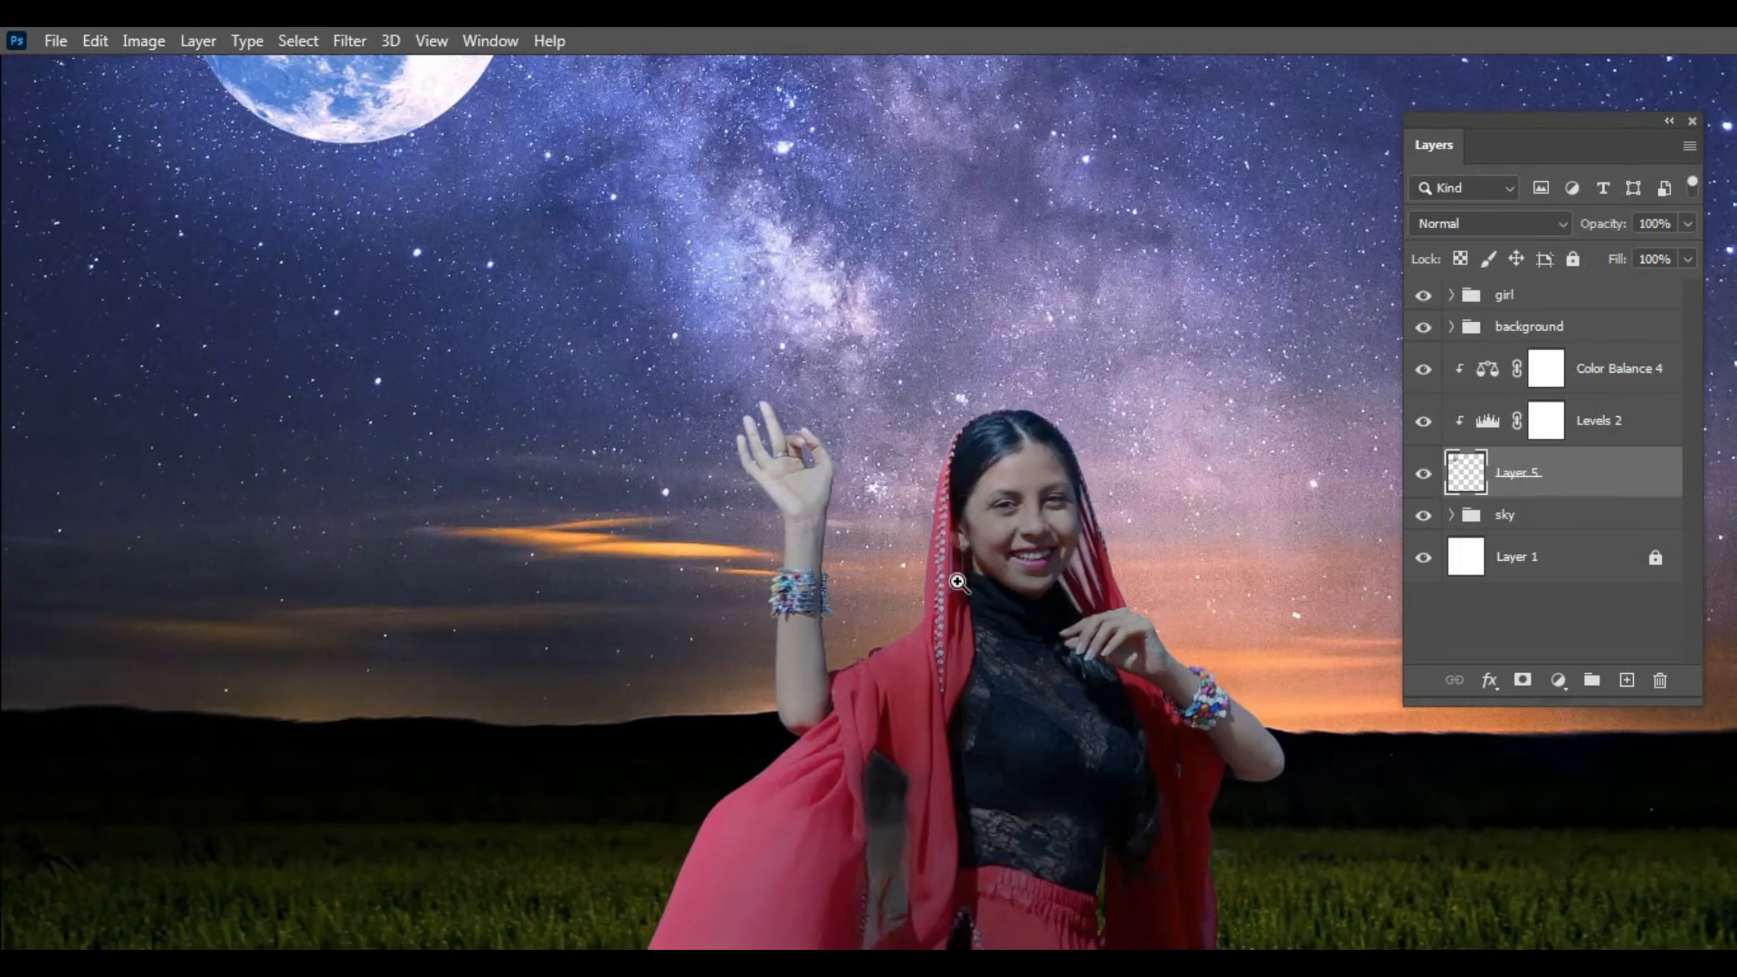
scroll(1063, 594, up, 1)
drag(1064, 595, 977, 494)
click(912, 438)
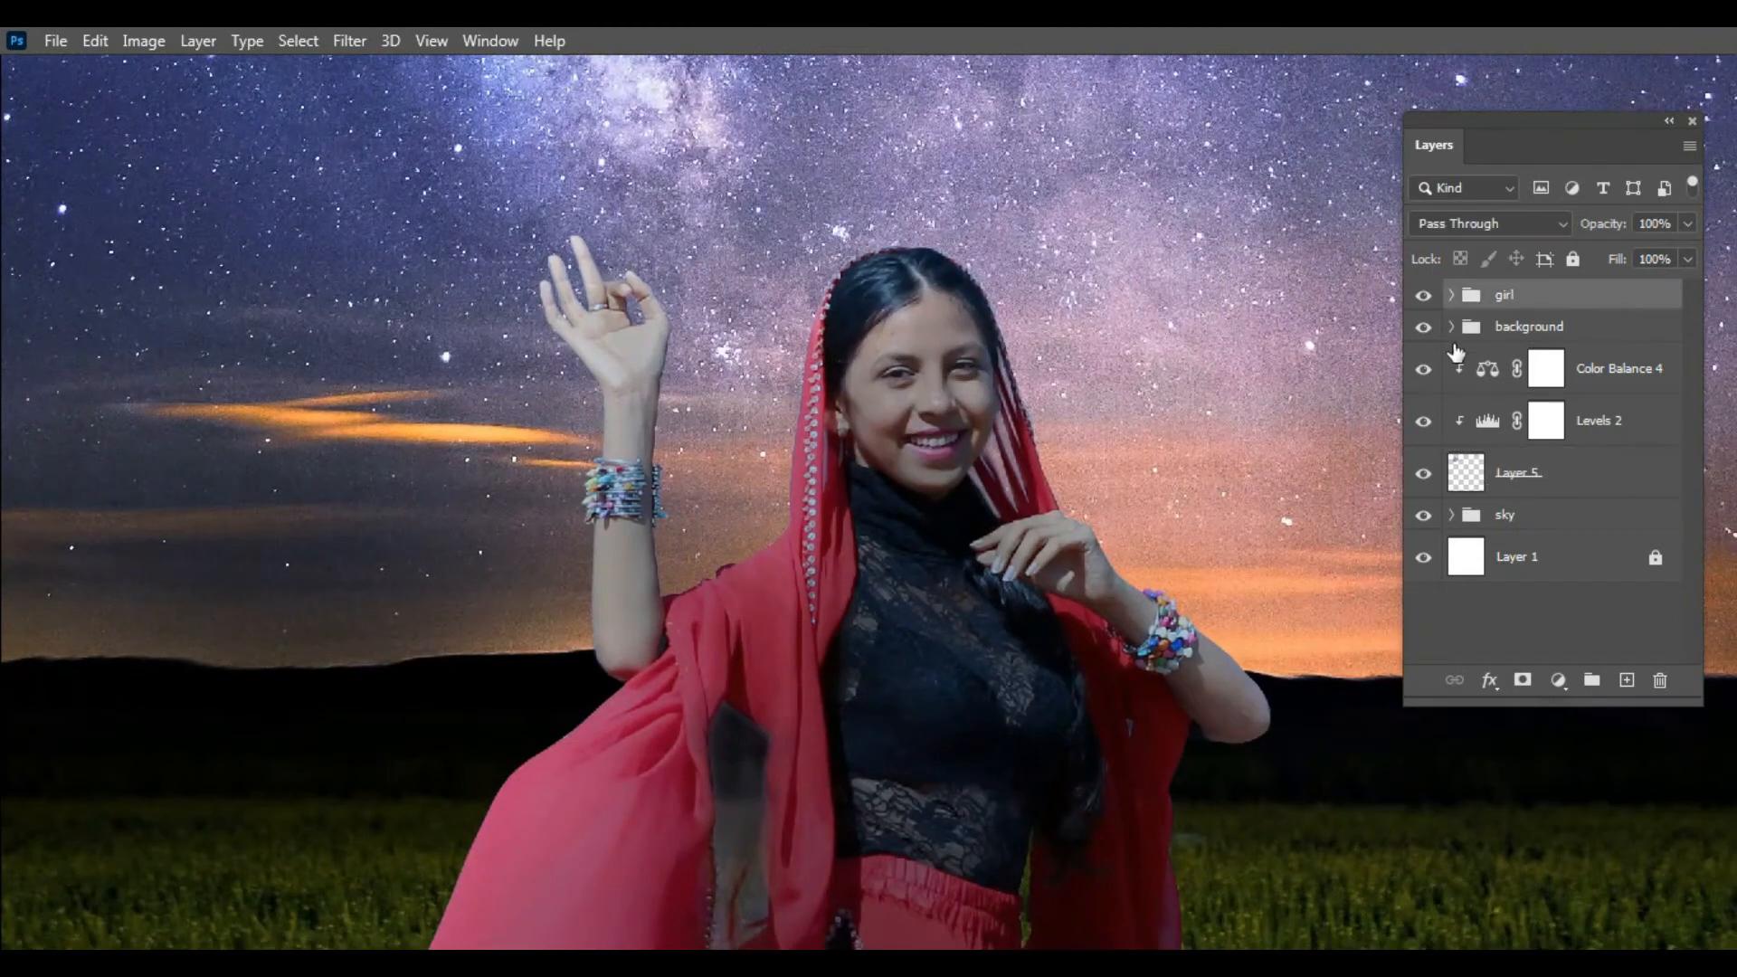
Step: Group Layer 5, Levels 2 and Color Balance 4 and name the group moon
click(1570, 475)
shift+click(1600, 385)
key(ctrl+g)
double_click(1520, 358)
text(moc)
text(n)
key(Return)
Step: Add a clipped Curves adjustment above Curves 3 in the girl group, raising the highlights and holding the darker tones down for contrast
click(1452, 295)
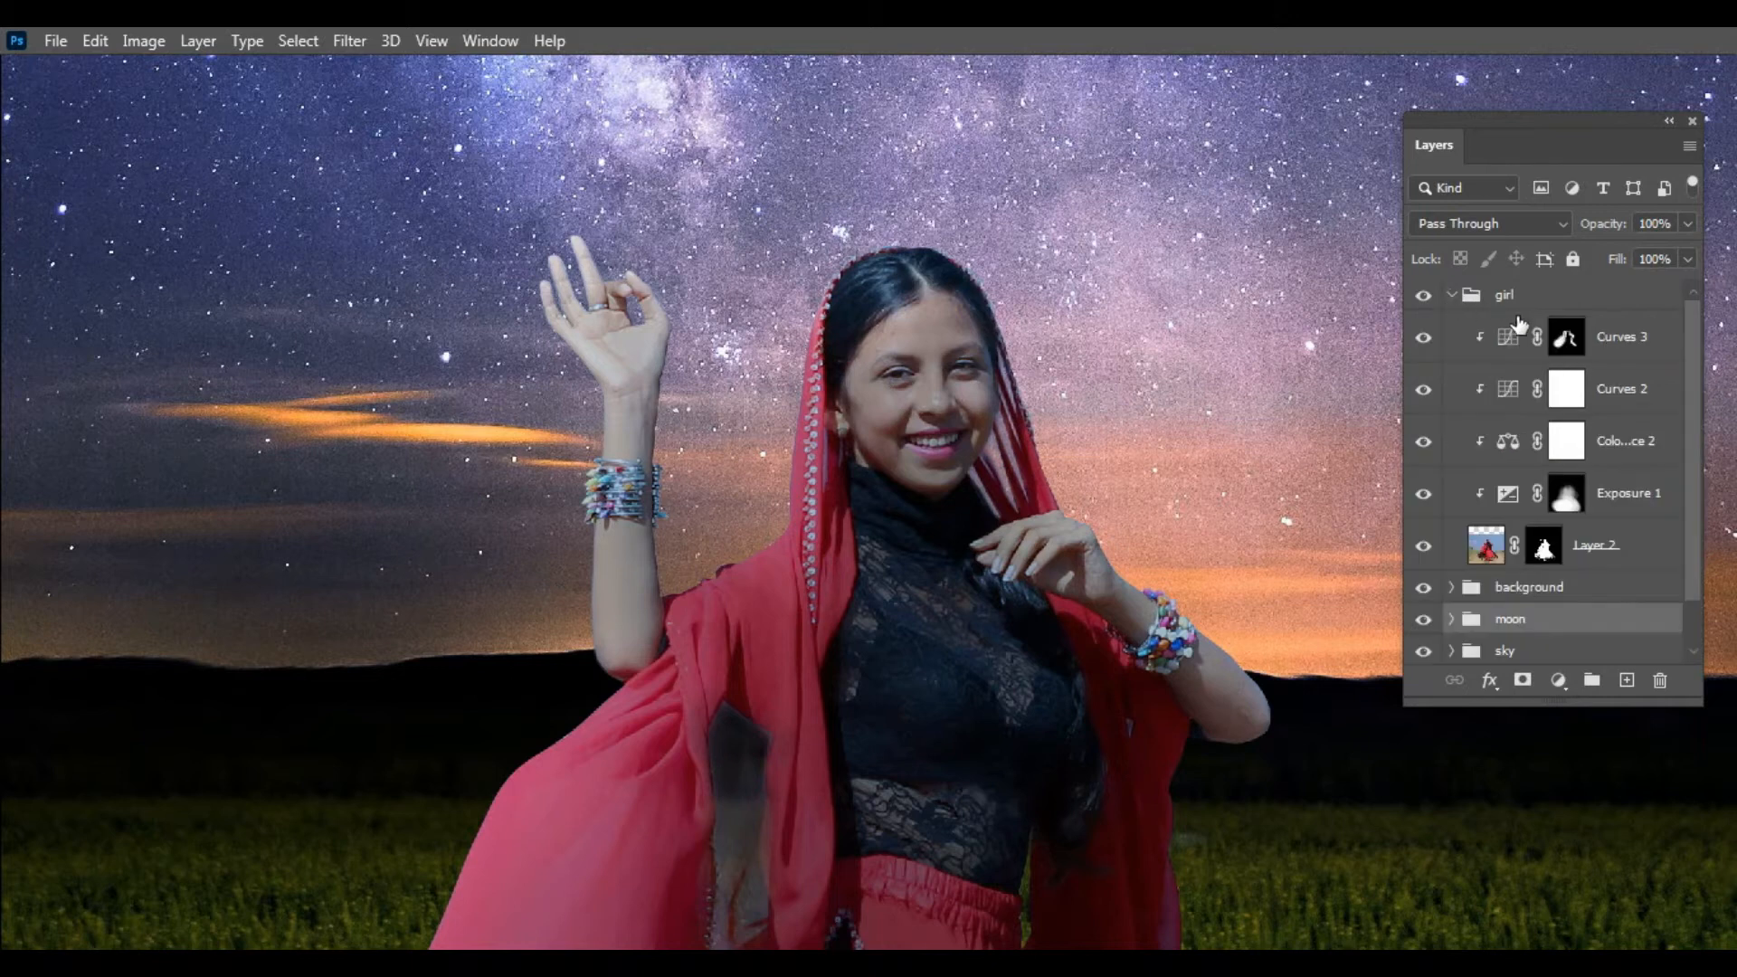
click(1624, 353)
click(1558, 680)
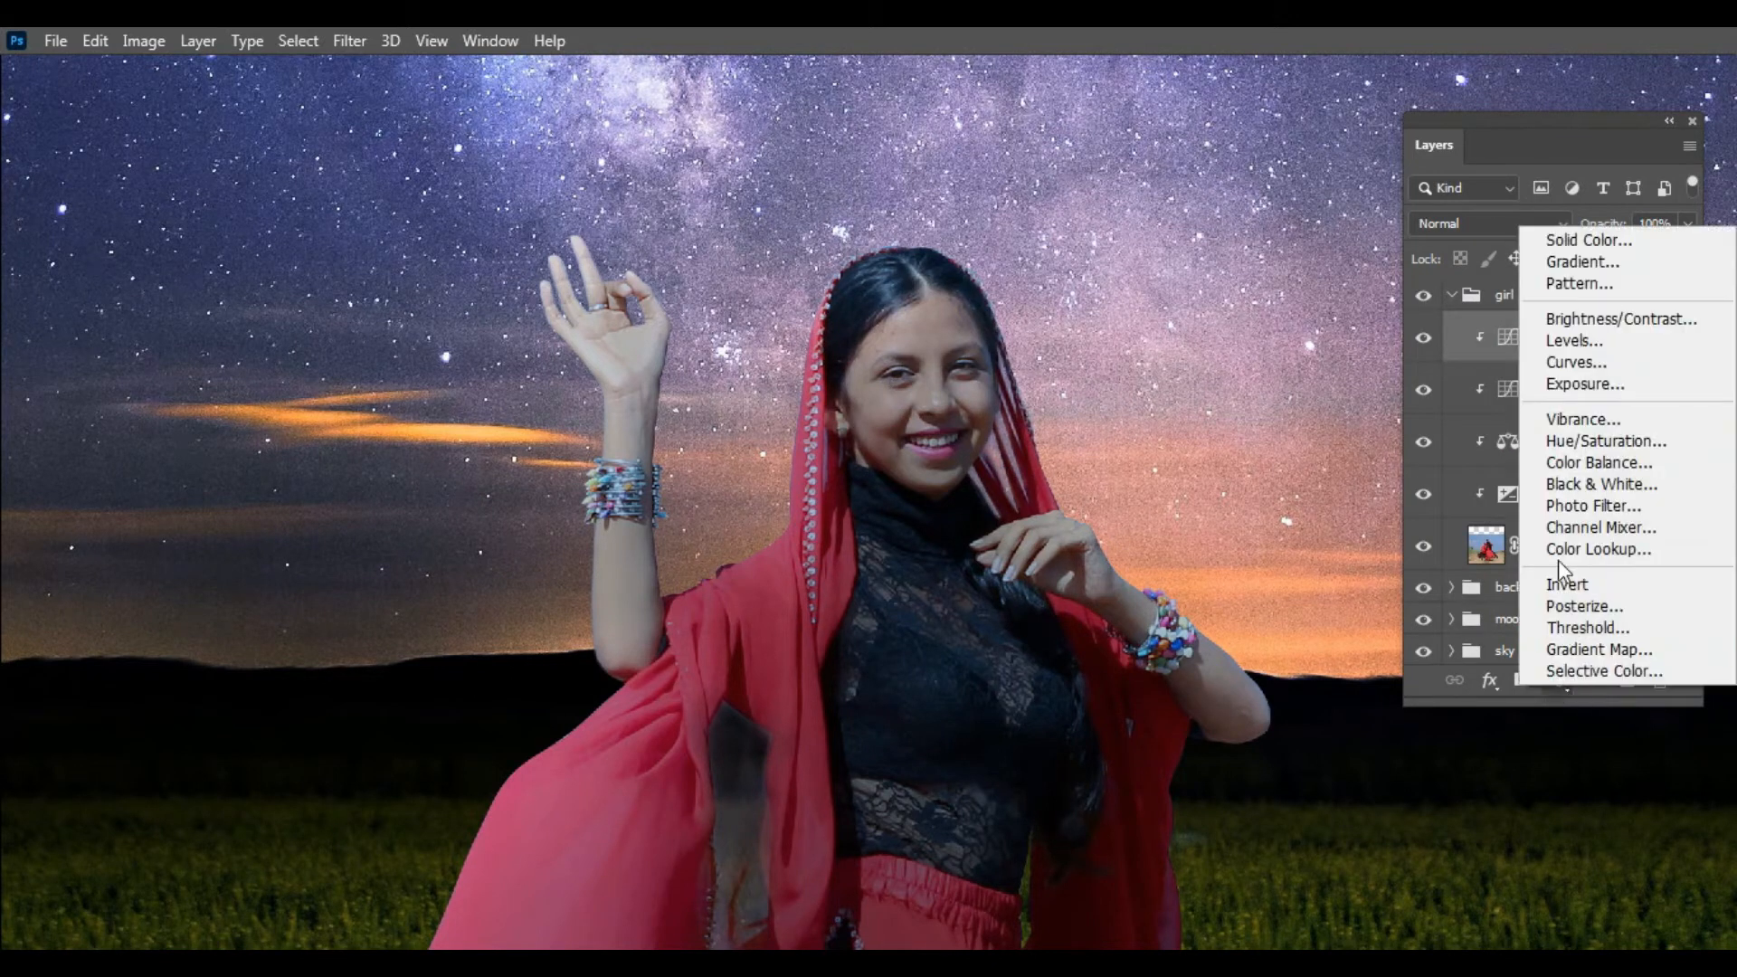
click(1565, 361)
drag(1455, 378, 1448, 339)
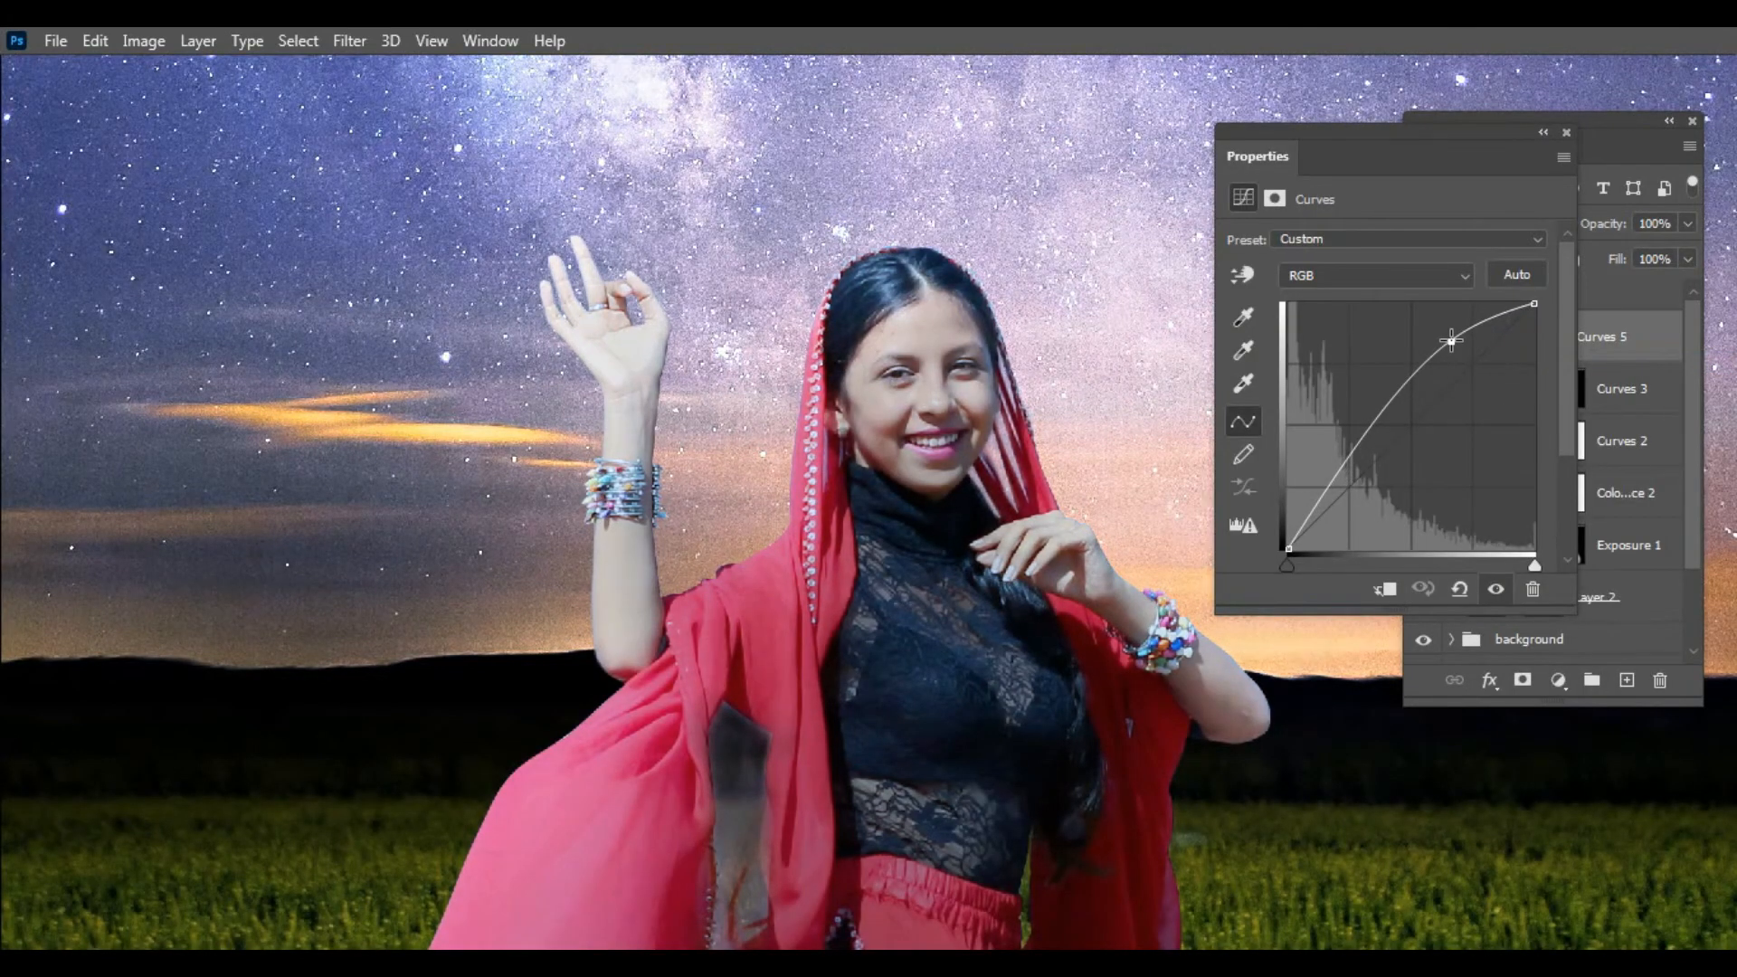
drag(1368, 438, 1370, 446)
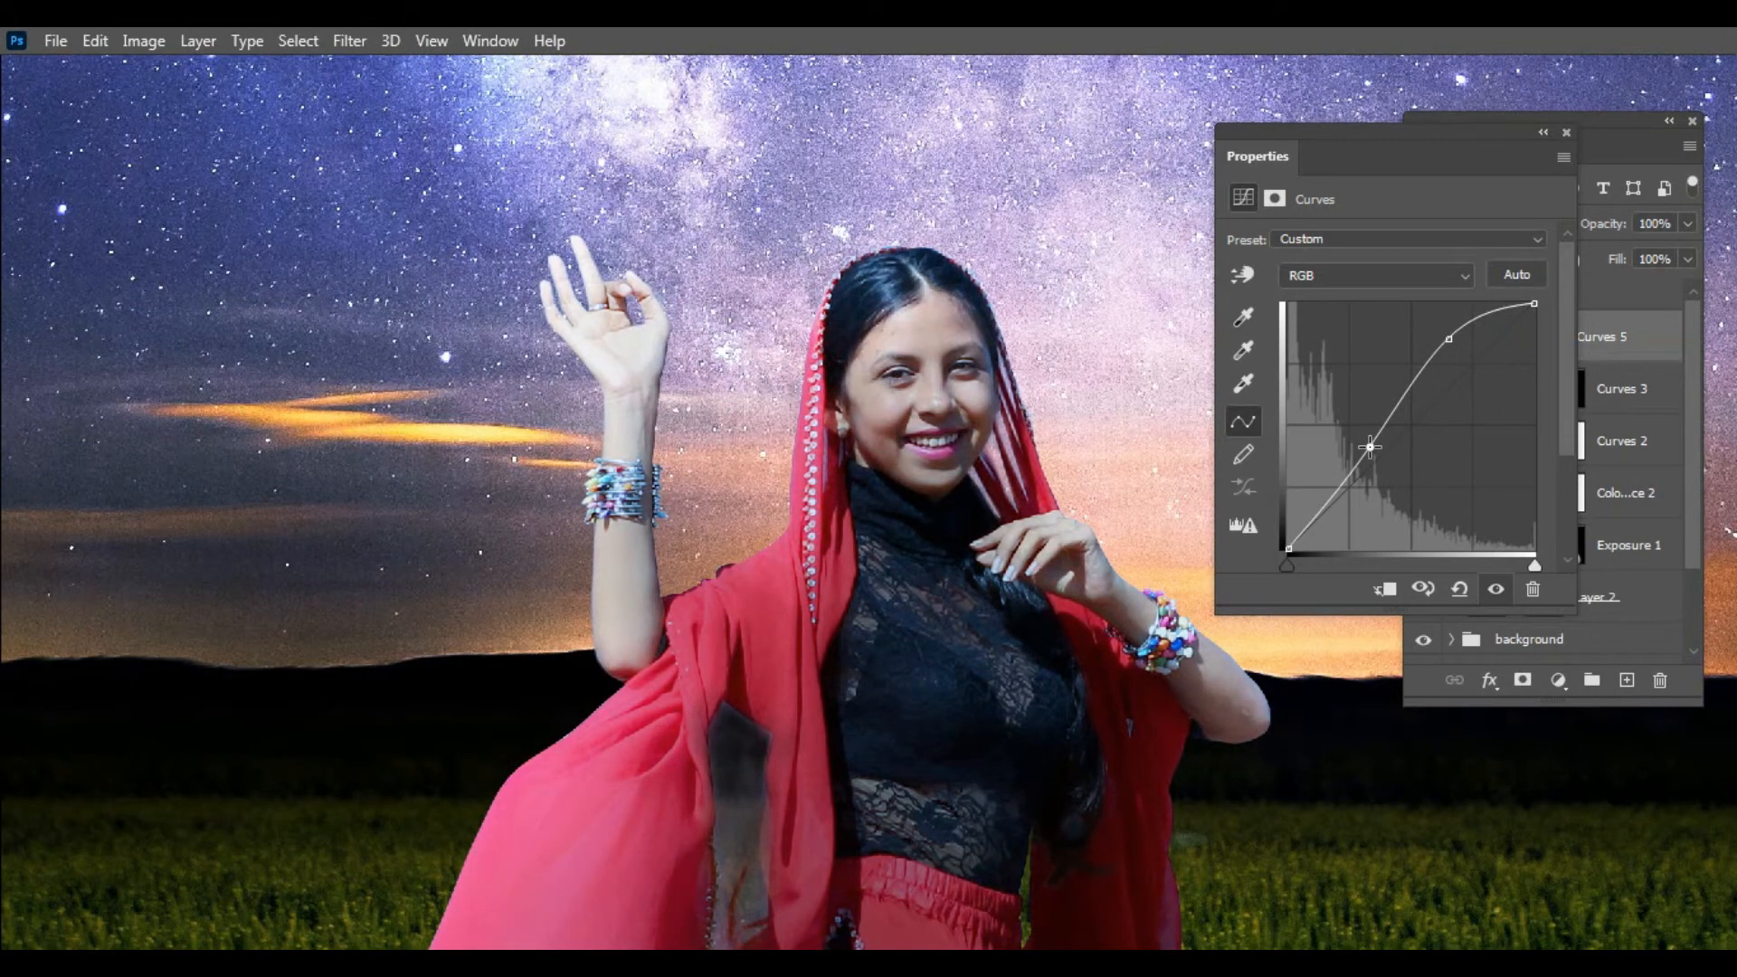
drag(1445, 335, 1444, 344)
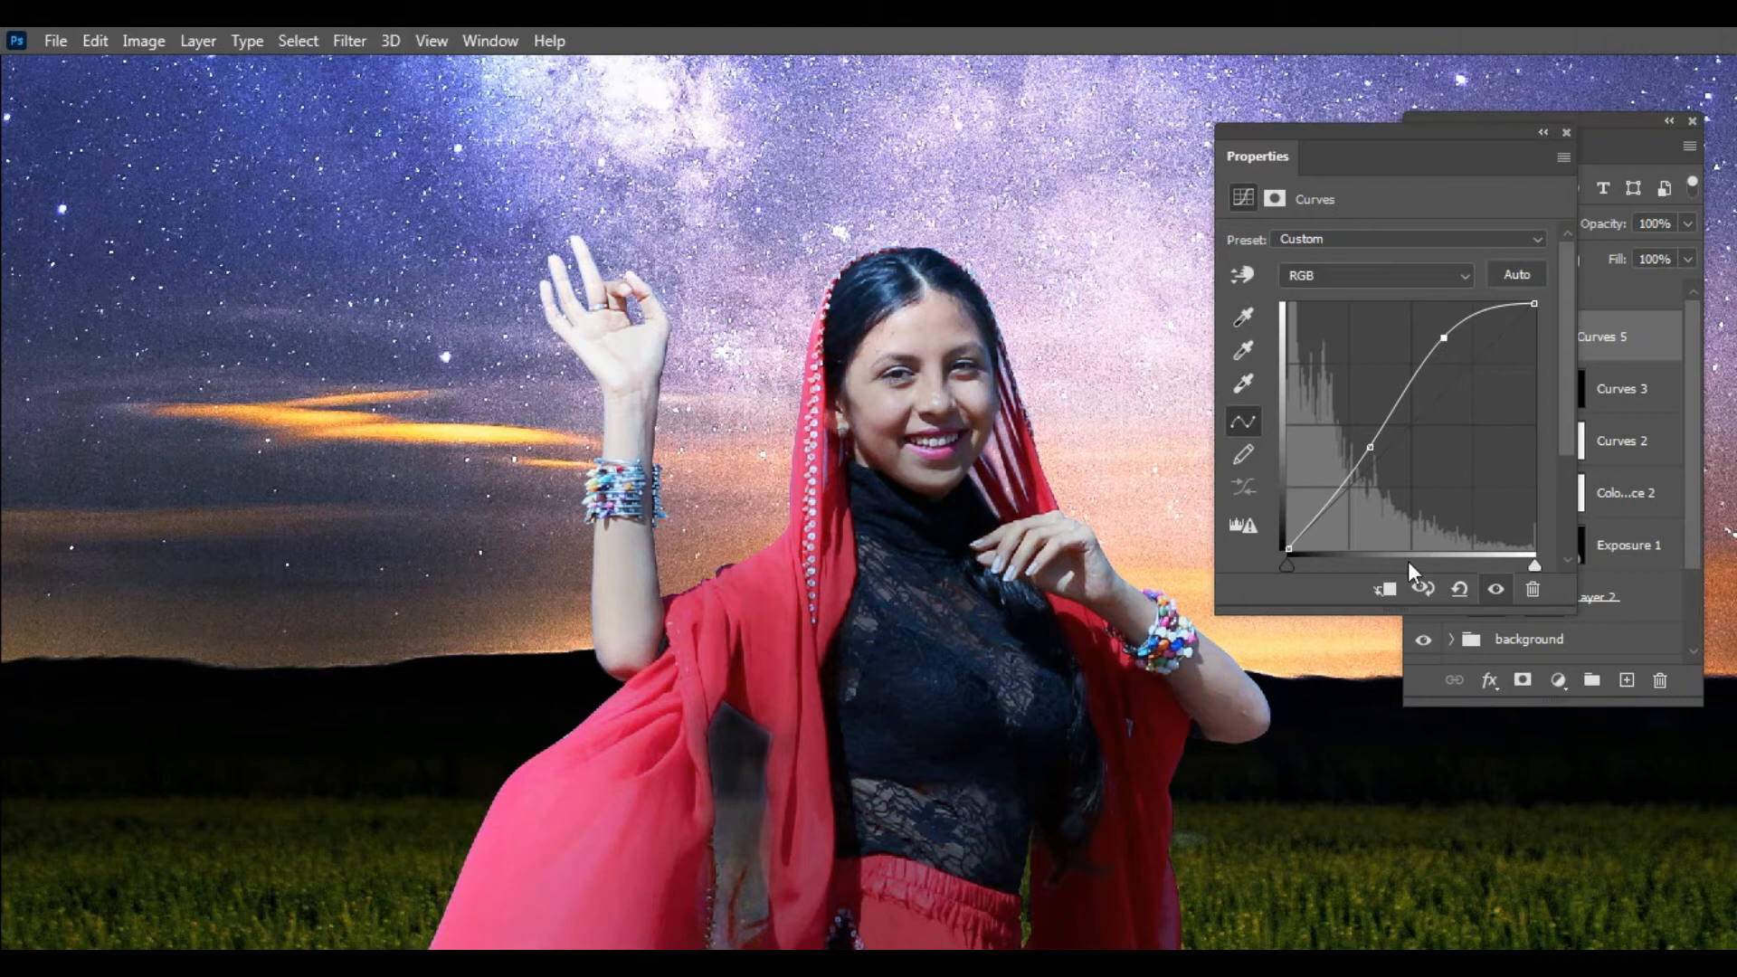
click(1386, 589)
Step: Fine-tune the Blue channel curve of Curves 5 with points in the shadows, midtones and highlights
click(1529, 240)
click(1377, 275)
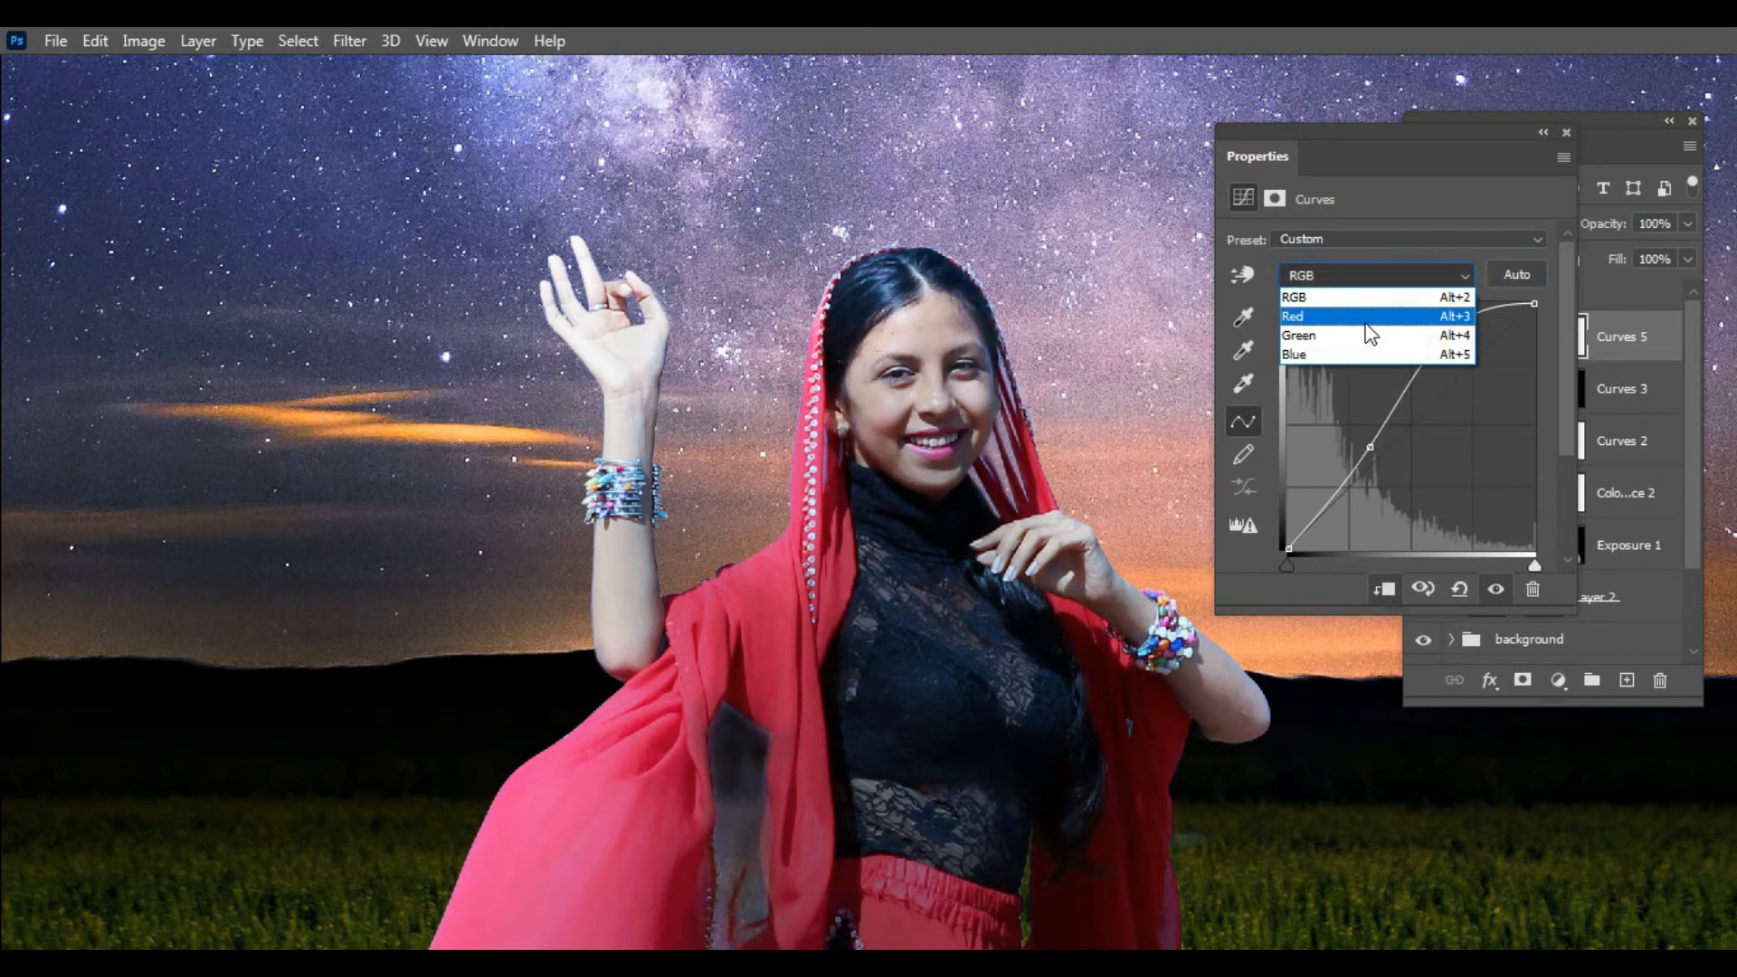
click(1355, 352)
drag(1427, 389, 1423, 388)
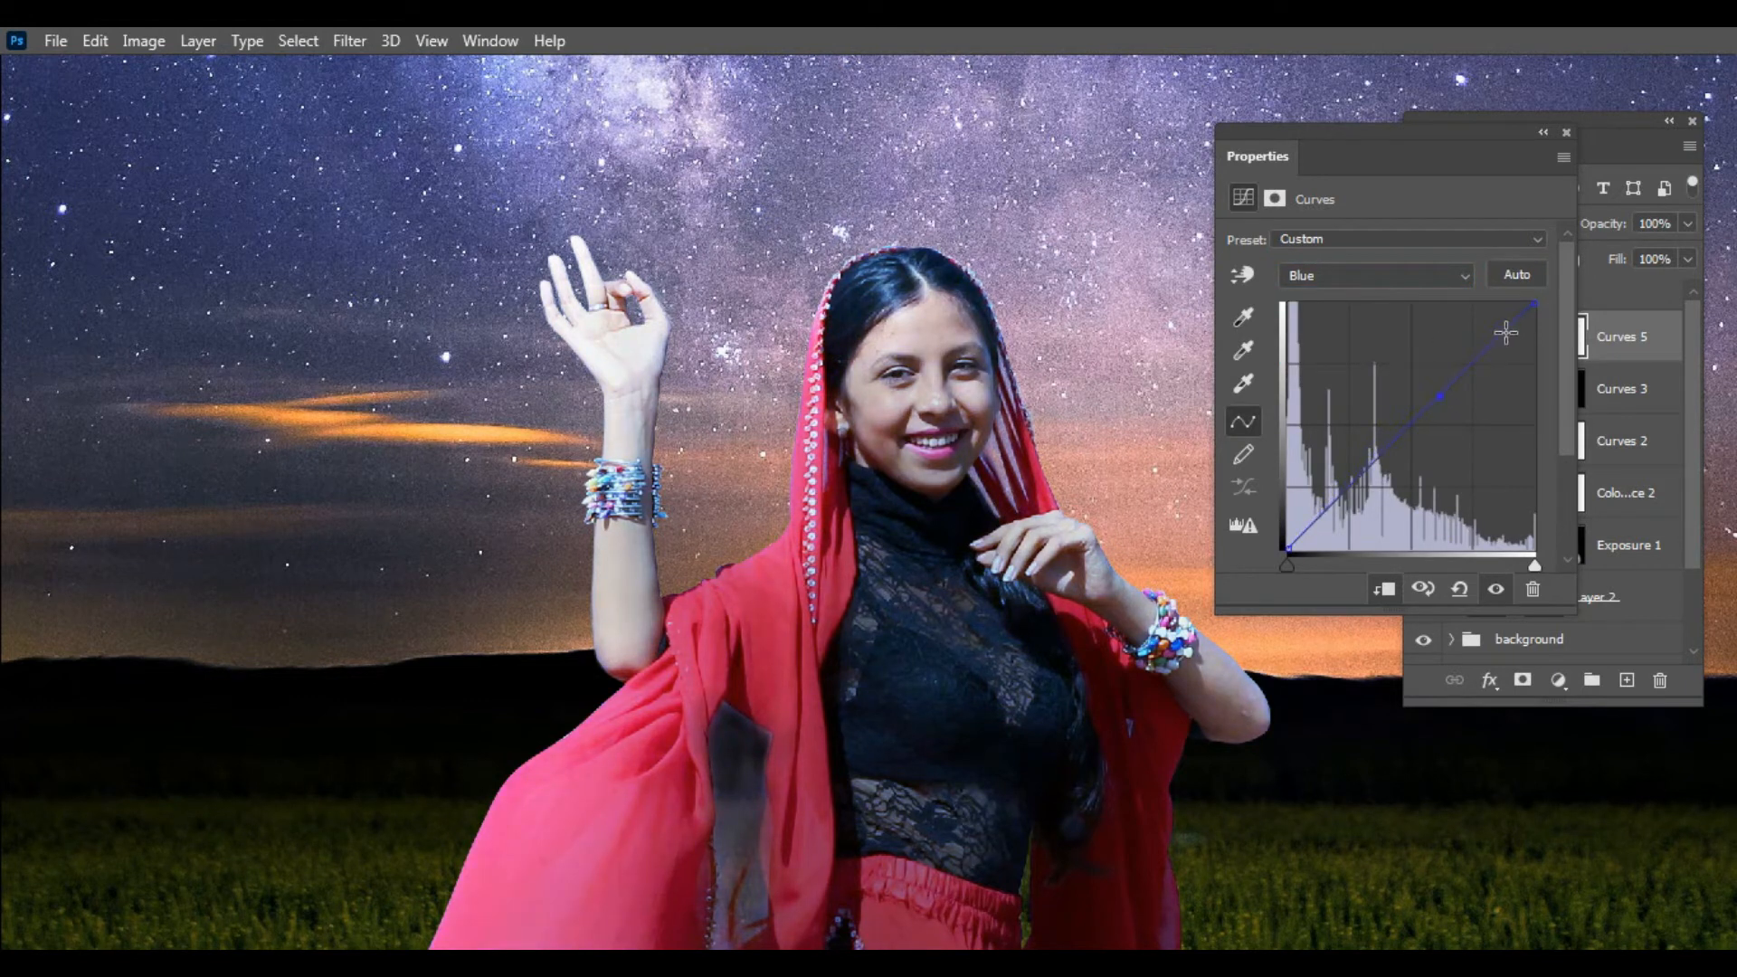
drag(1489, 325, 1489, 333)
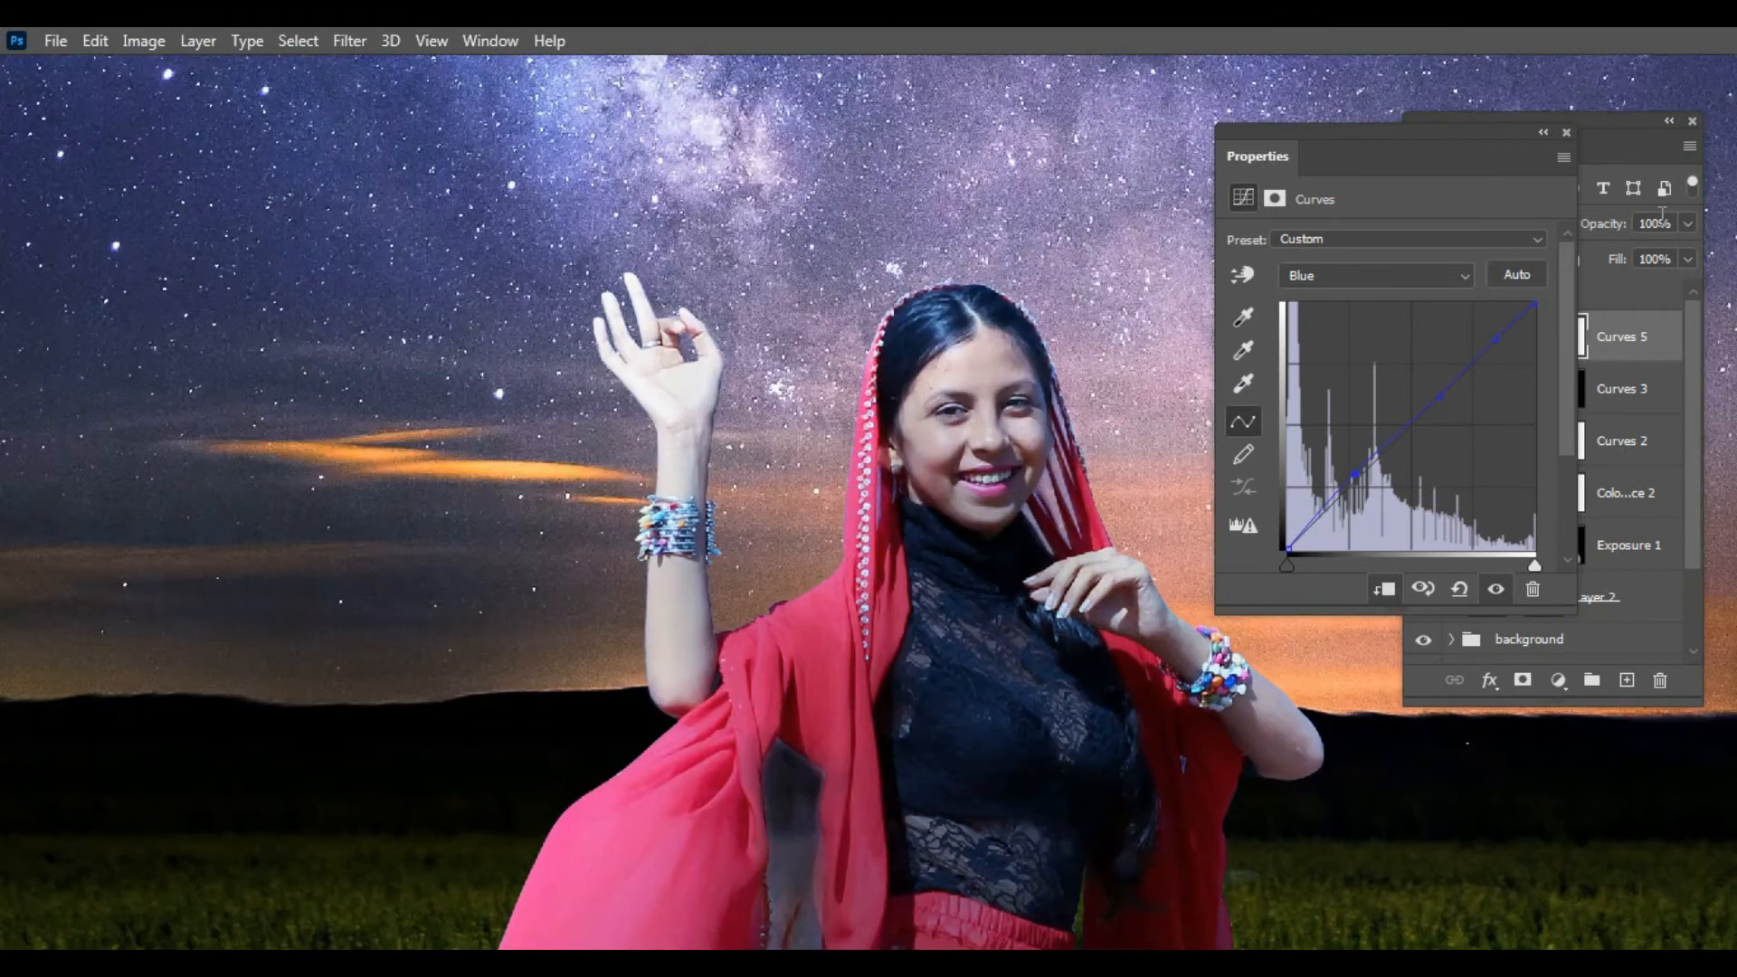
click(1567, 132)
Step: Invert the Curves 5 mask to black and set up a white 125 px brush with 29% flow
key(ctrl+i)
ctrl+click(950, 336)
key(b)
key(bracketleft)
key(bracketleft)
key(bracketleft)
key(bracketleft)
key(bracketleft)
key(bracketleft)
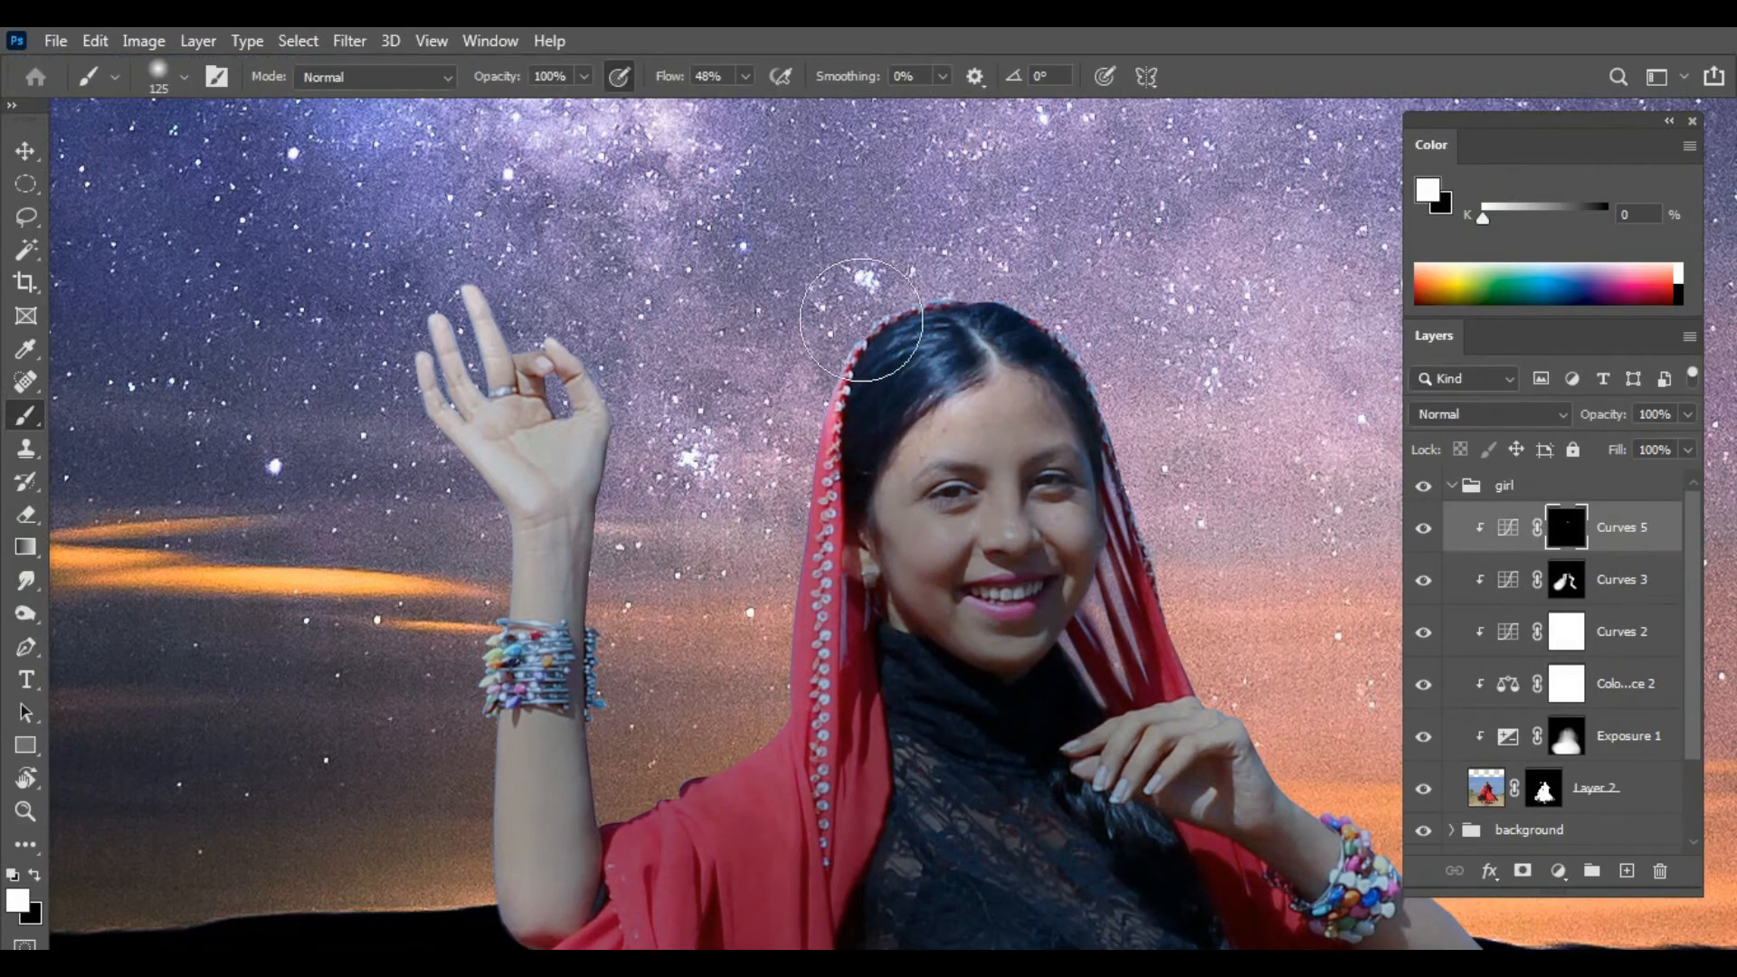
click(746, 77)
click(725, 105)
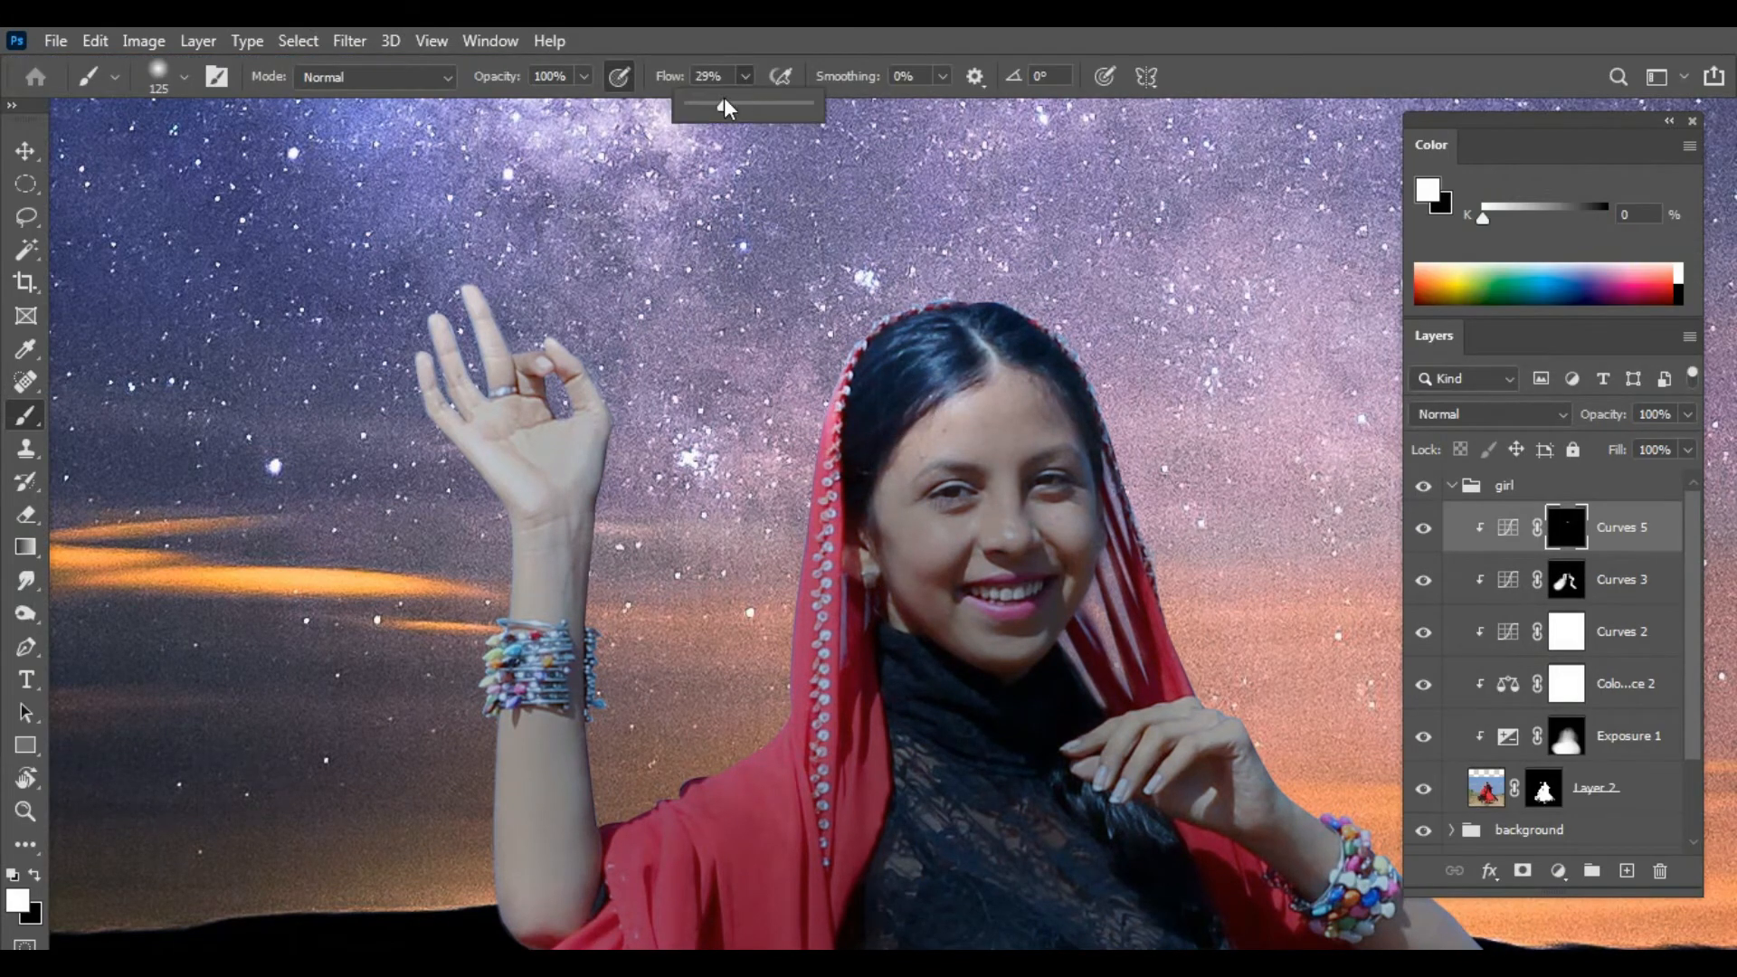
Step: Paint white on the Curves 5 mask over the dancer's veil edge and face to add moonlight highlights
click(820, 436)
mouse_move(946, 387)
mouse_down()
mouse_move(988, 382)
mouse_move(928, 463)
mouse_move(978, 450)
mouse_move(1034, 395)
mouse_move(1041, 452)
mouse_up()
key(ctrl+minus)
key(ctrl+minus)
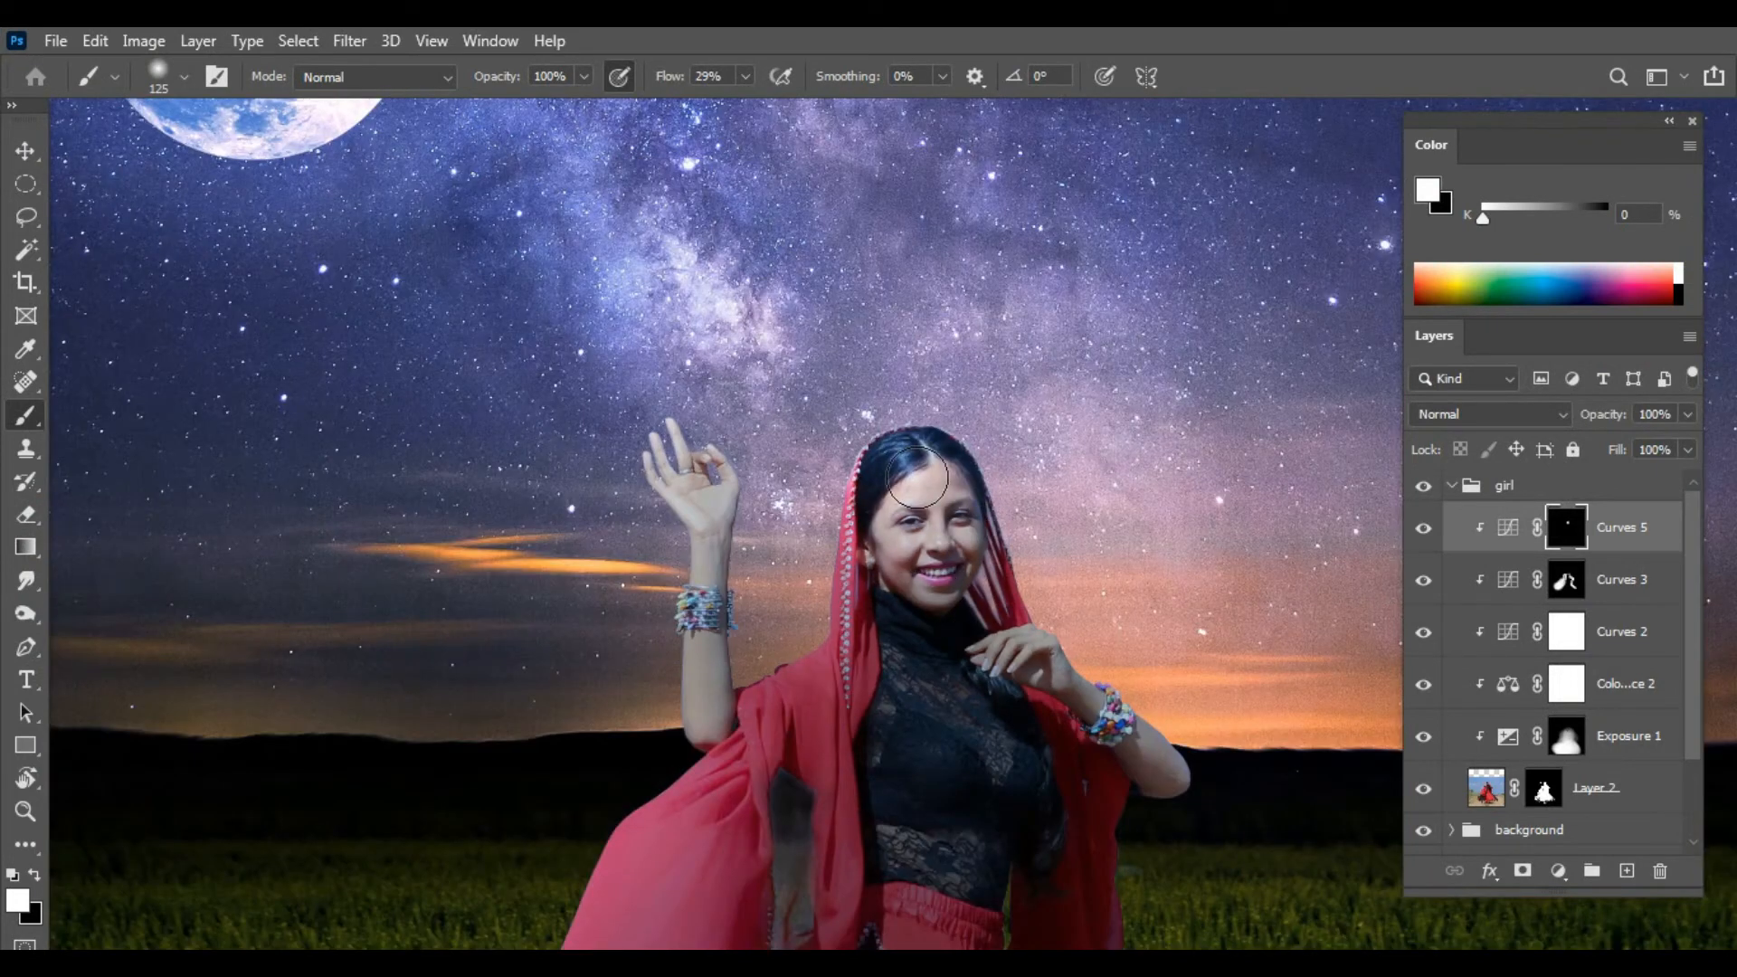
Step: Paint highlights on the dancer's raised hand and wrist in the Curves 5 mask with a brush of 25 to 50 px
scroll(755, 458, up, 5)
key([)
key([)
key([)
key([)
key([)
key([)
key([)
key([)
key([)
key([)
key([)
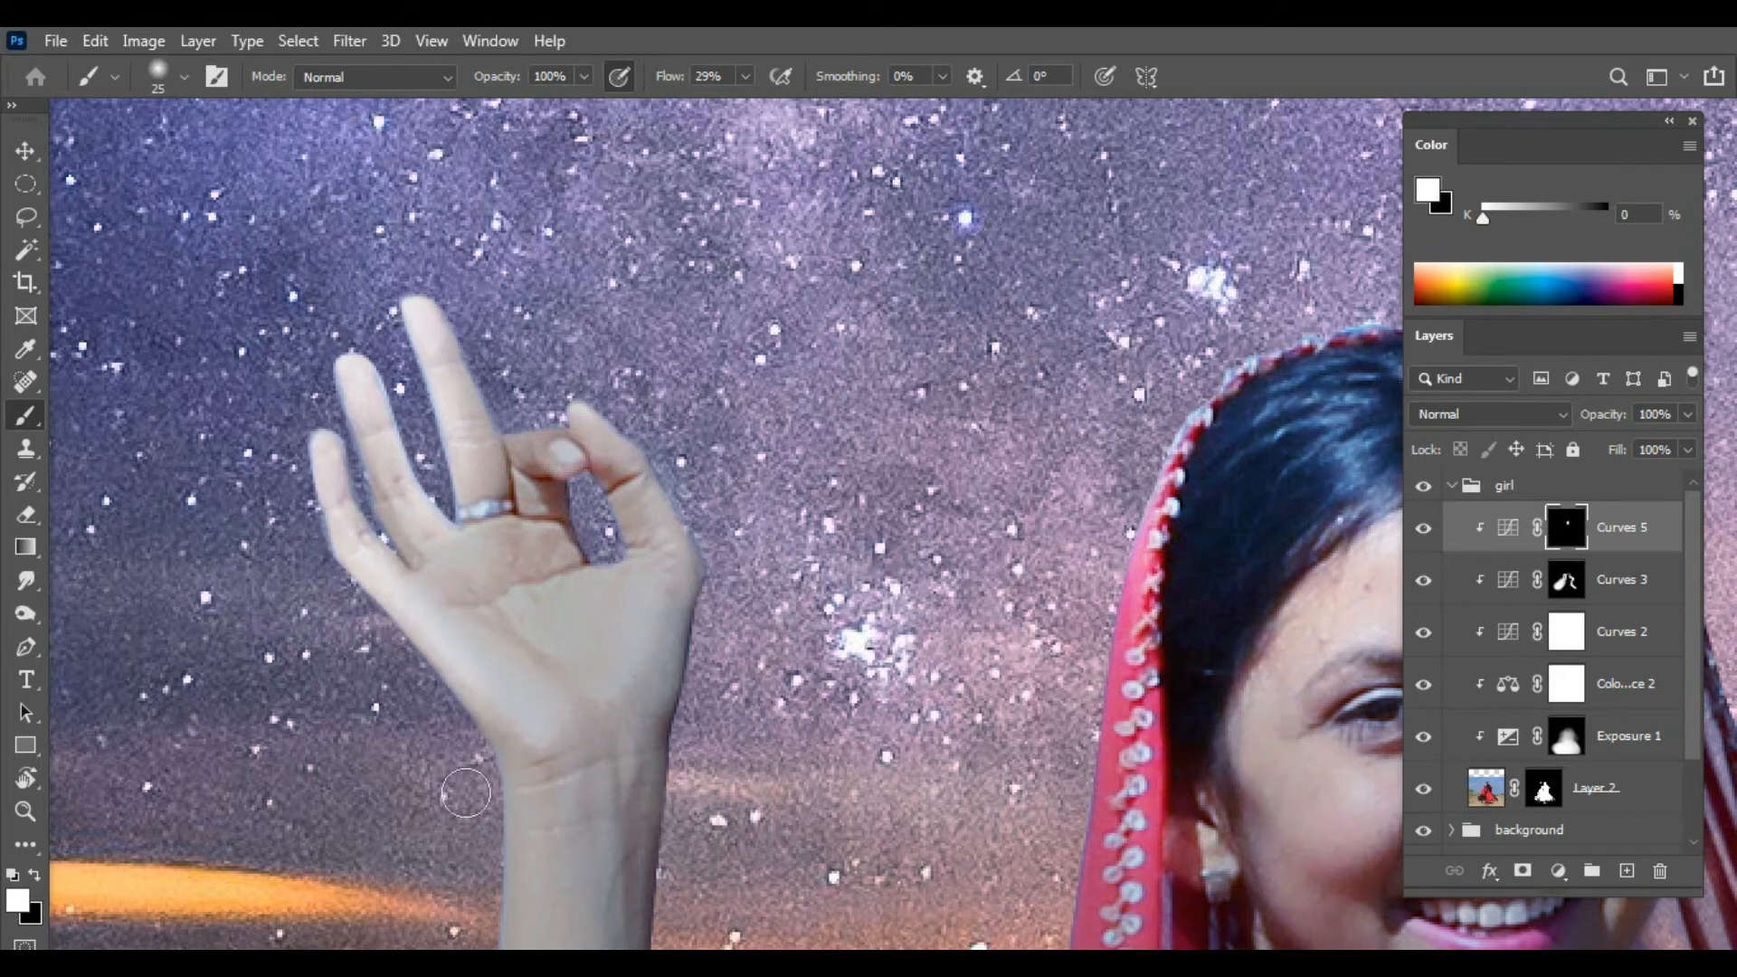
key(ctrl+0)
key(bracketright)
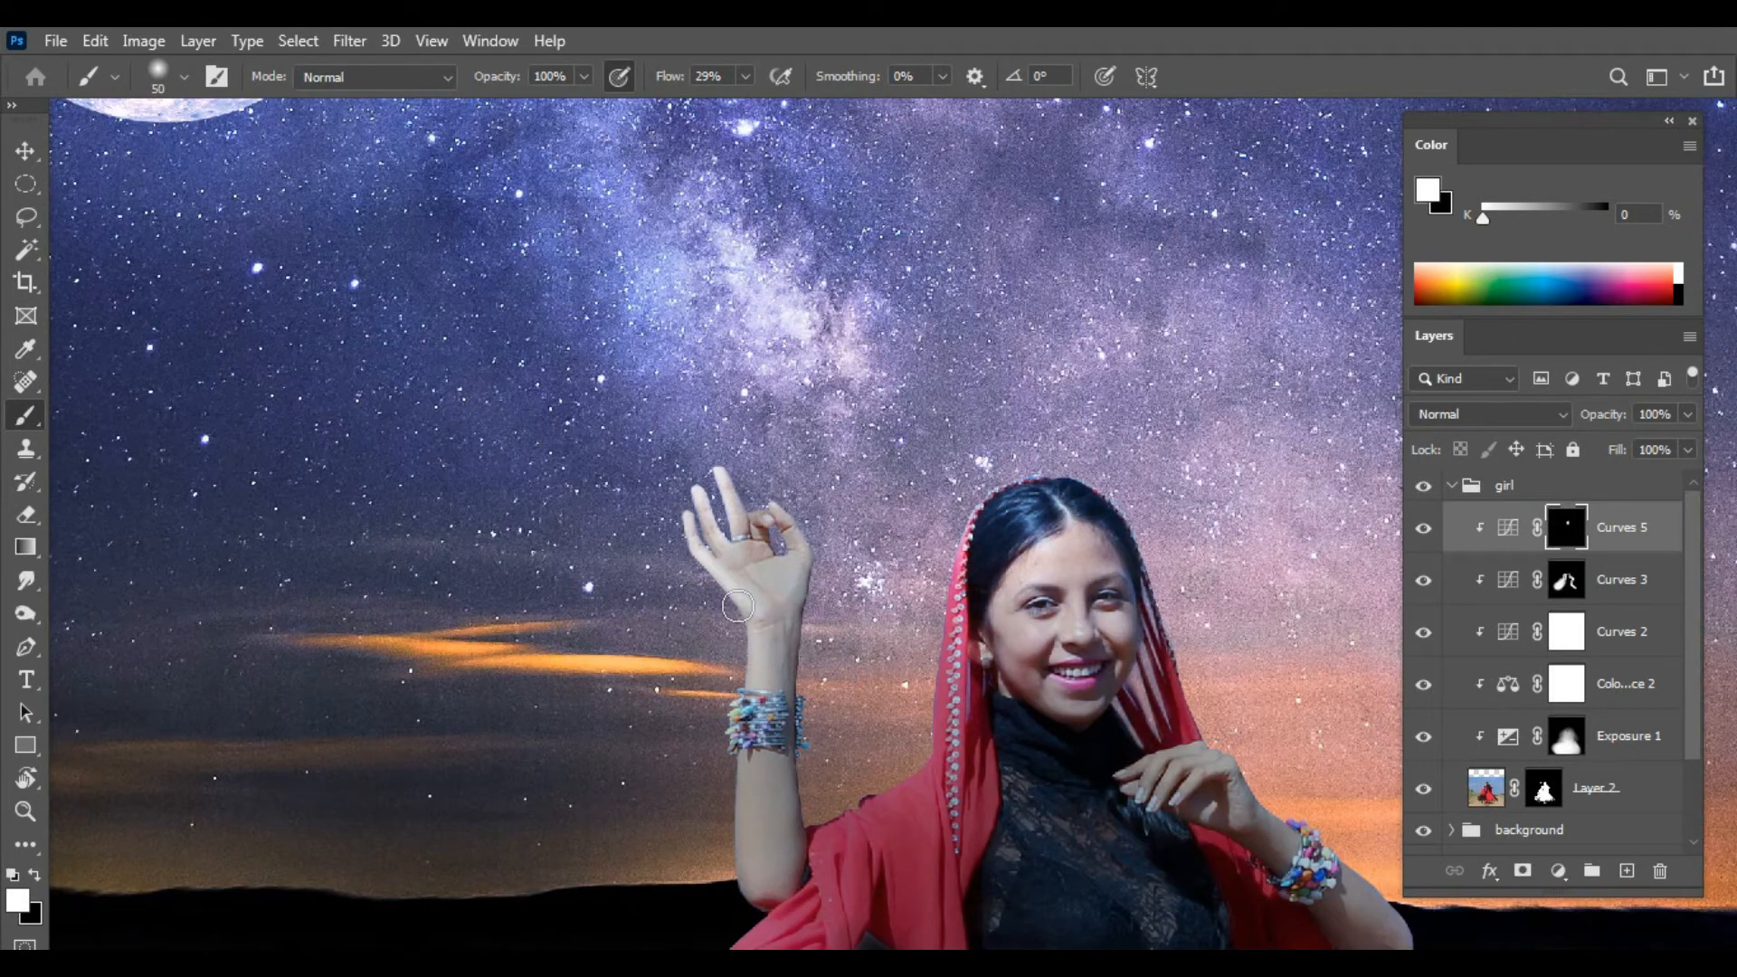
drag(738, 607, 751, 678)
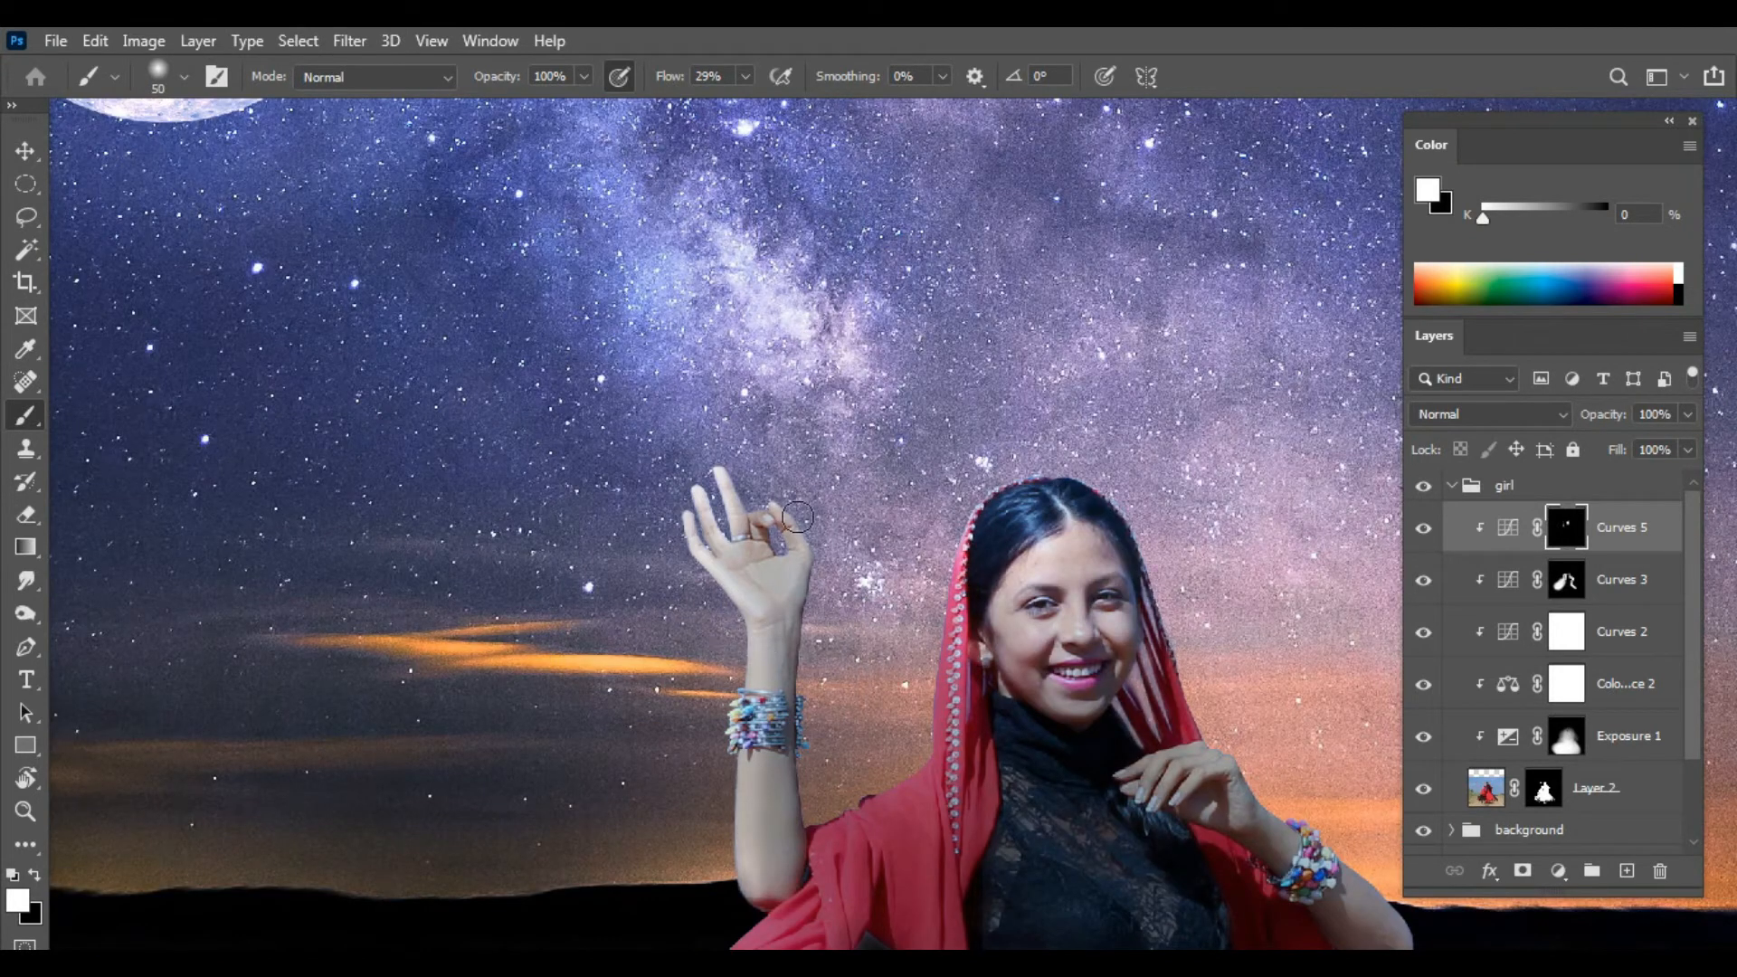
Step: Brighten the raised arm and the moonlit edge of the red scarf in the Curves 5 mask with brush sizes from 45 to 100 px
drag(926, 724, 865, 554)
key(bracketright)
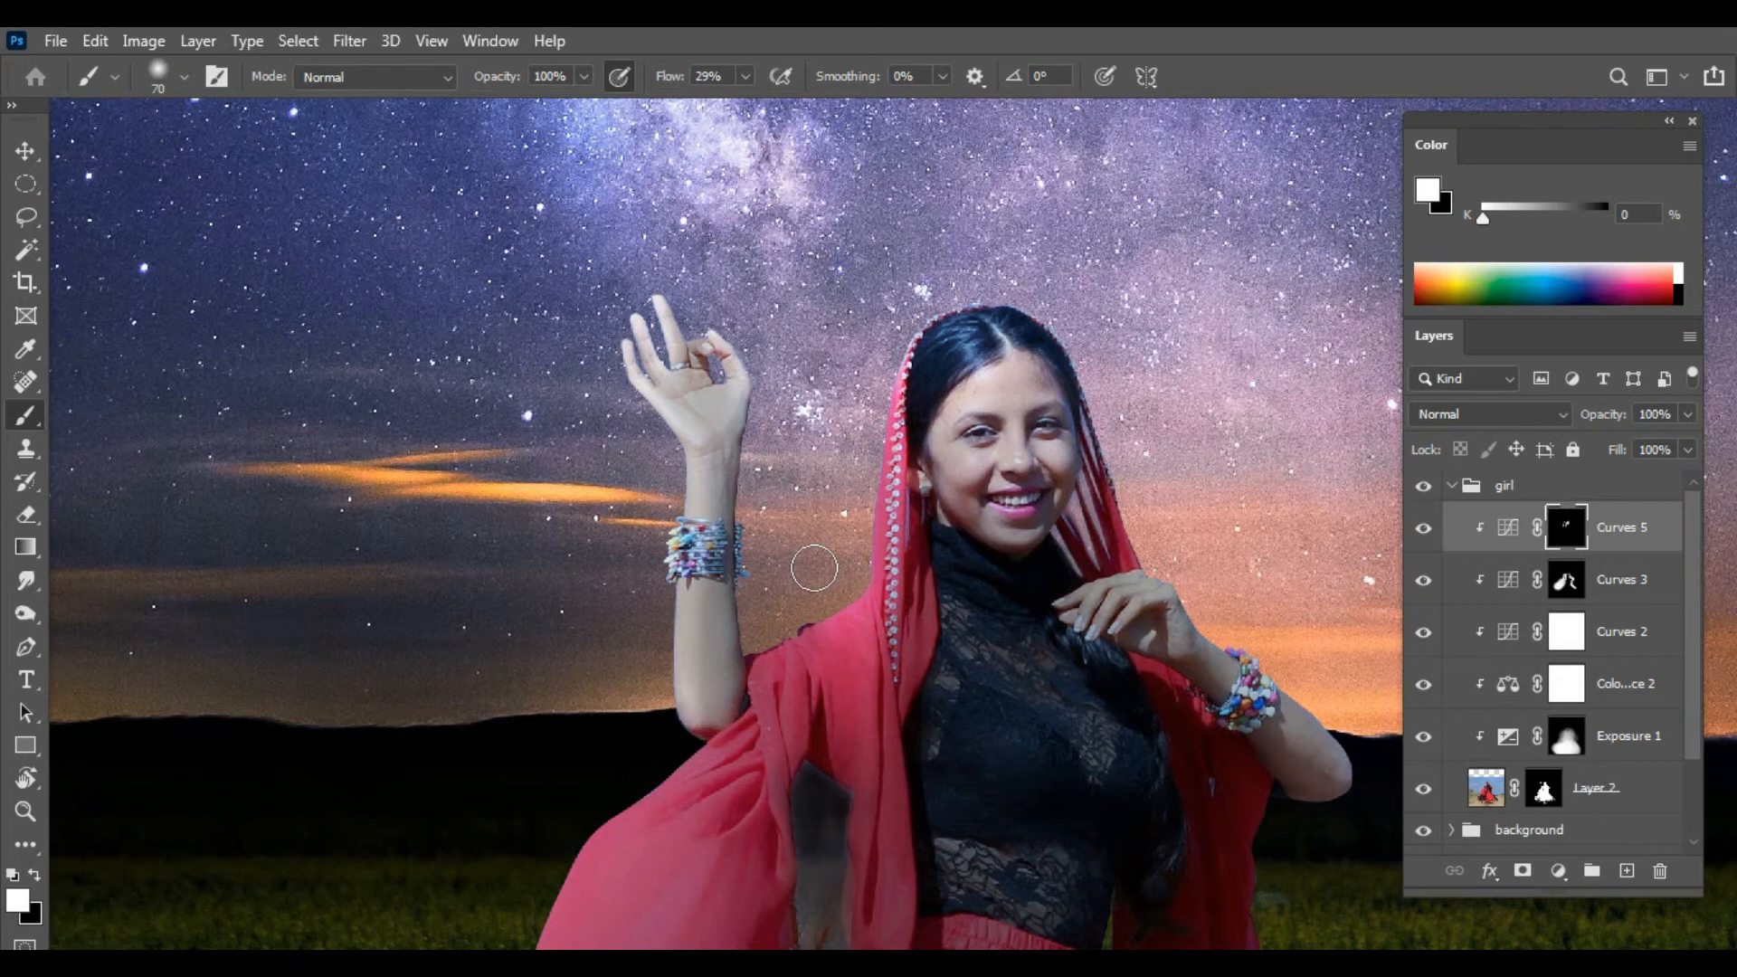
key(ctrl+minus)
key(bracketright)
key(bracketright)
key(ctrl+minus)
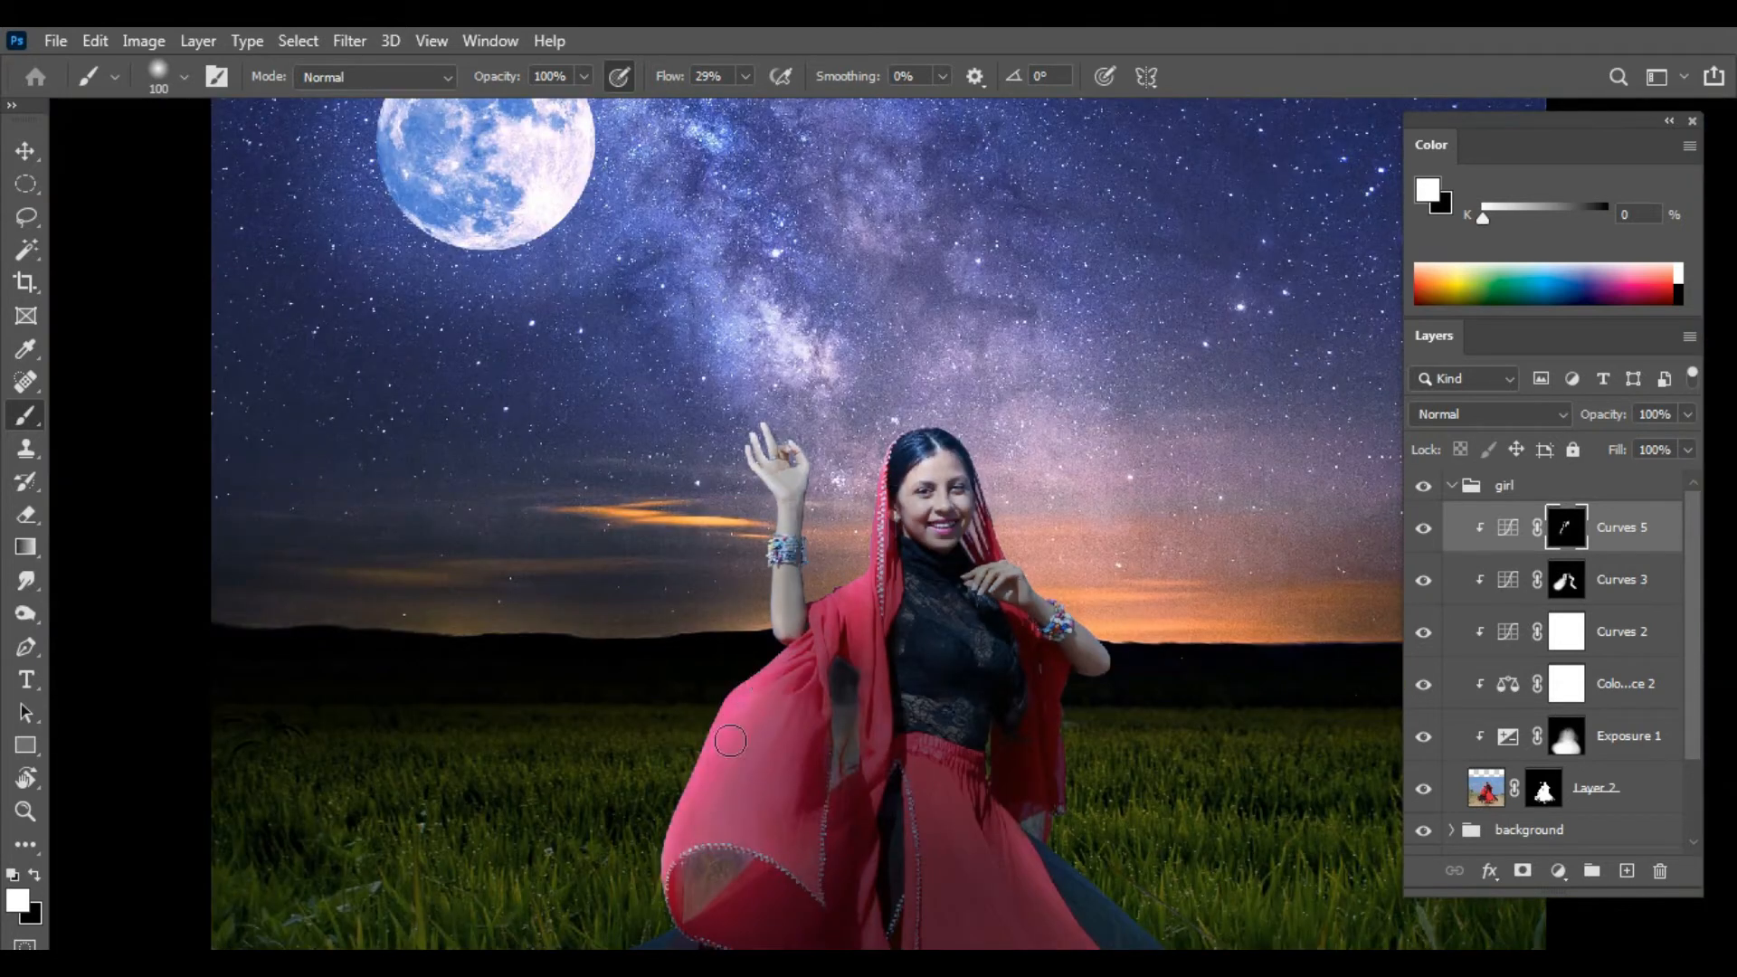
mouse_move(823, 669)
mouse_down()
mouse_move(700, 497)
mouse_move(696, 441)
mouse_up()
ctrl+click(939, 609)
ctrl+click(939, 580)
key(bracketleft)
key(bracketleft)
key(bracketleft)
key(bracketleft)
key(bracketleft)
key(bracketleft)
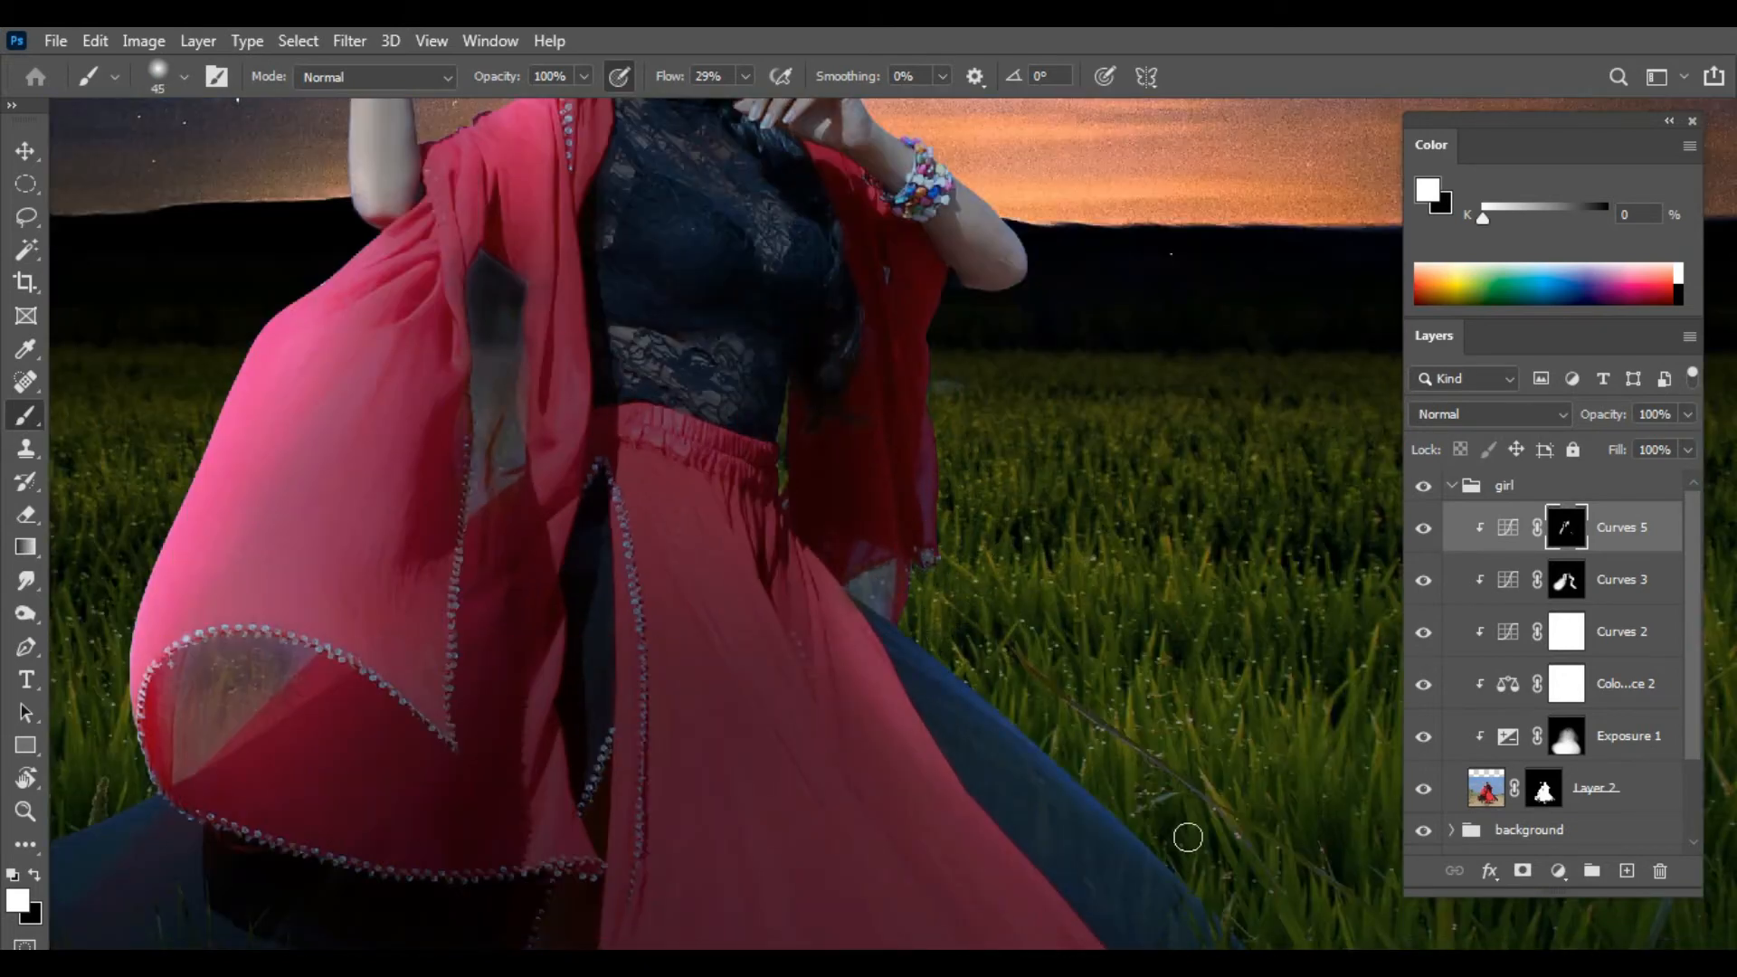
Step: Paint highlights on the dancer's bent hand and forearm in the Curves 5 mask with a 45 px brush
key(ctrl+minus)
key(ctrl+minus)
drag(920, 335, 916, 527)
key(ctrl+plus)
key(ctrl+plus)
key(ctrl+plus)
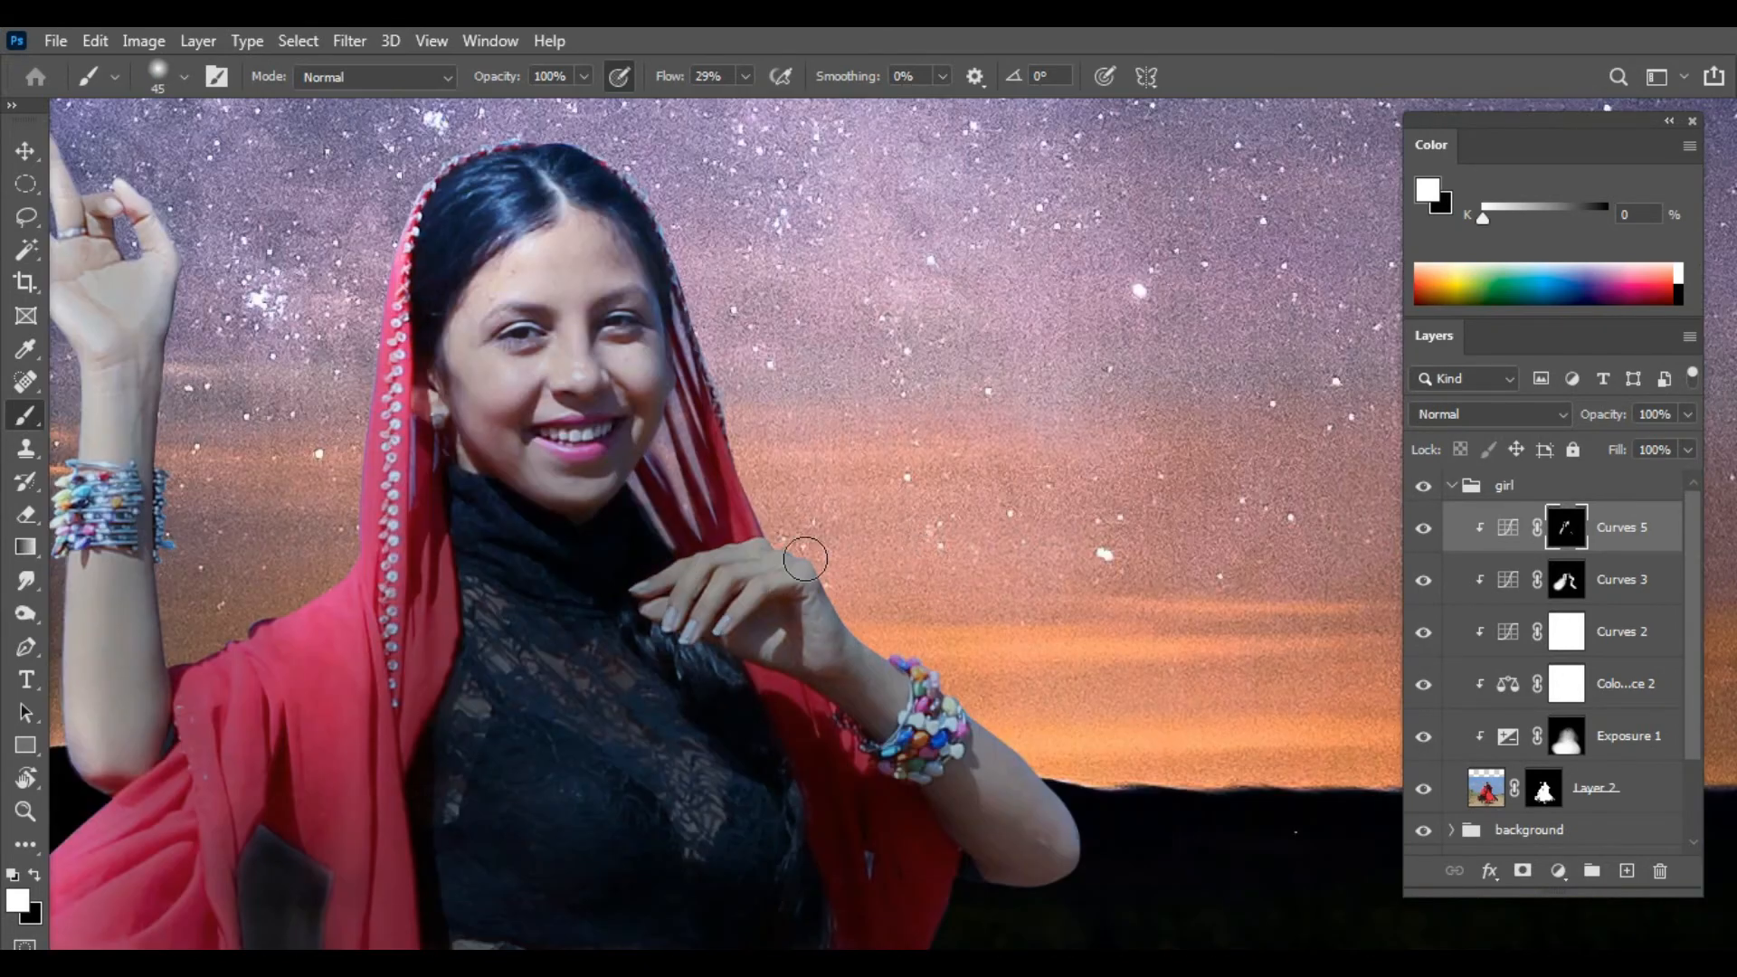
mouse_move(706, 568)
mouse_down()
mouse_move(760, 556)
mouse_move(941, 661)
mouse_move(1093, 838)
mouse_up()
key(ctrl+0)
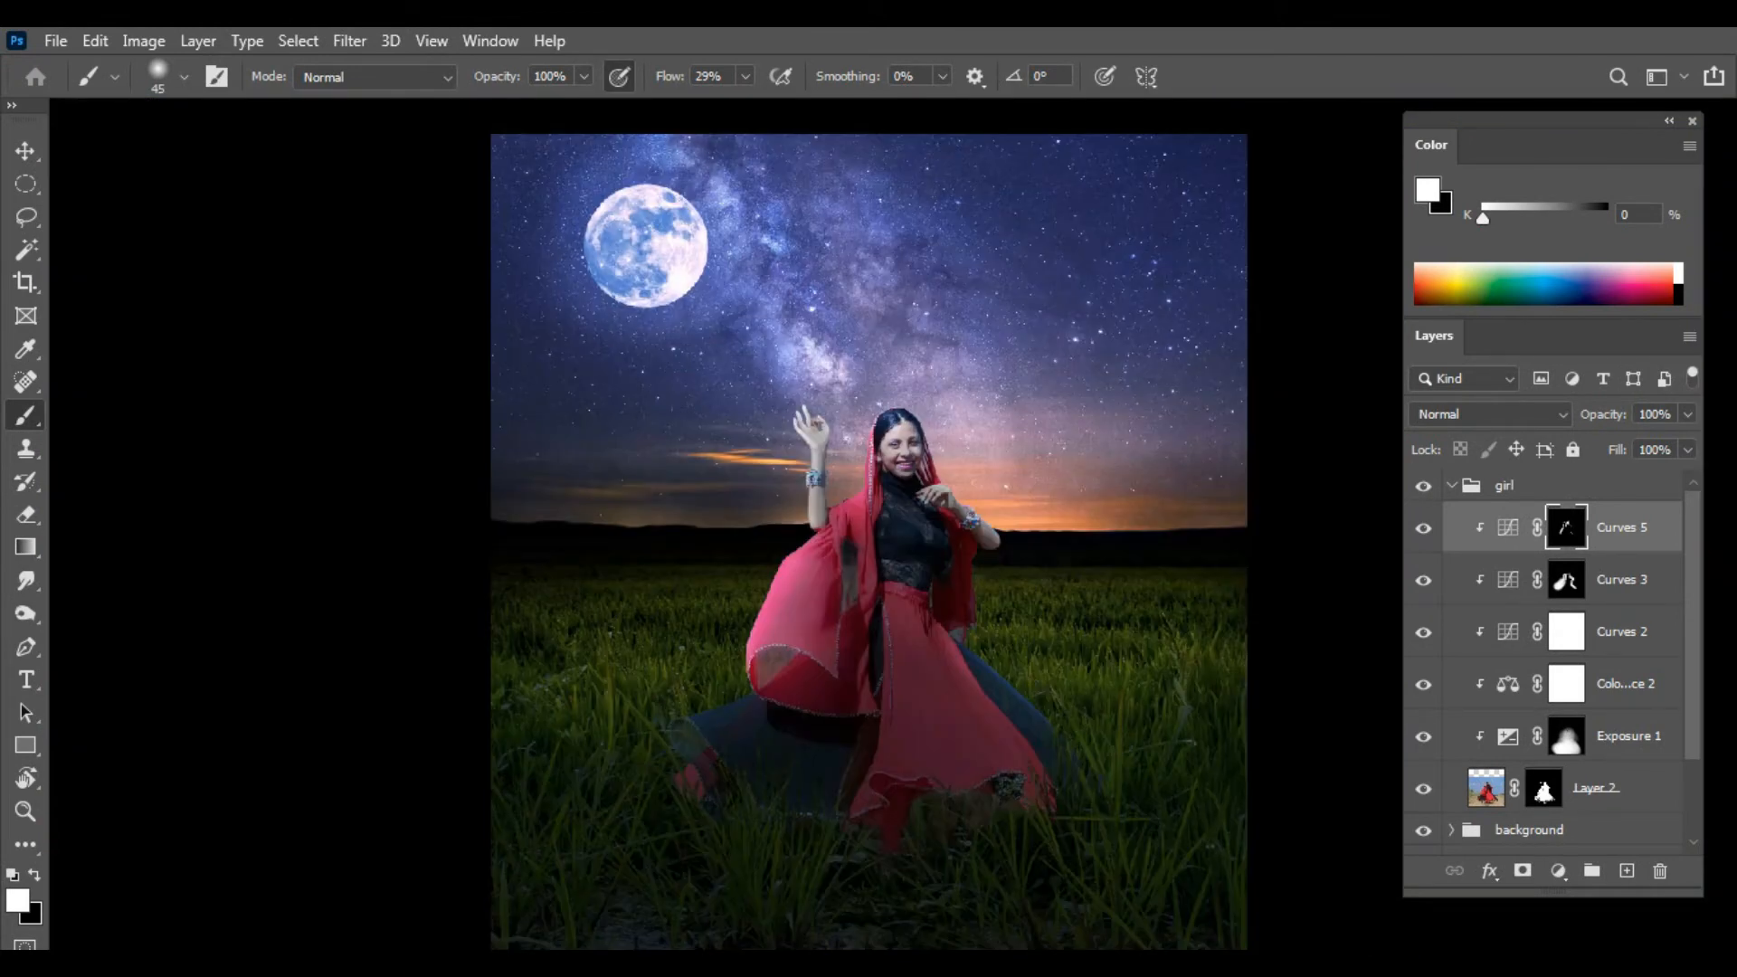
Step: Enlarge the brush to 500 px and paint a broad soft highlight over the dancer's body in the Curves 5 mask
ctrl+click(921, 523)
key(bracketright)
key(bracketright)
key(bracketright)
key(bracketright)
key(bracketright)
key(bracketright)
key(bracketright)
key(bracketright)
key(bracketright)
key(bracketright)
key(bracketright)
key(bracketright)
key(bracketright)
drag(867, 435, 874, 545)
Step: Refine the Curves 5 mask with a black dab followed by a white stroke down the dancer's body
key(x)
click(872, 387)
key(x)
mouse_move(880, 400)
mouse_down()
mouse_move(877, 428)
mouse_move(862, 414)
mouse_move(858, 510)
mouse_move(872, 633)
mouse_up()
drag(804, 542, 824, 564)
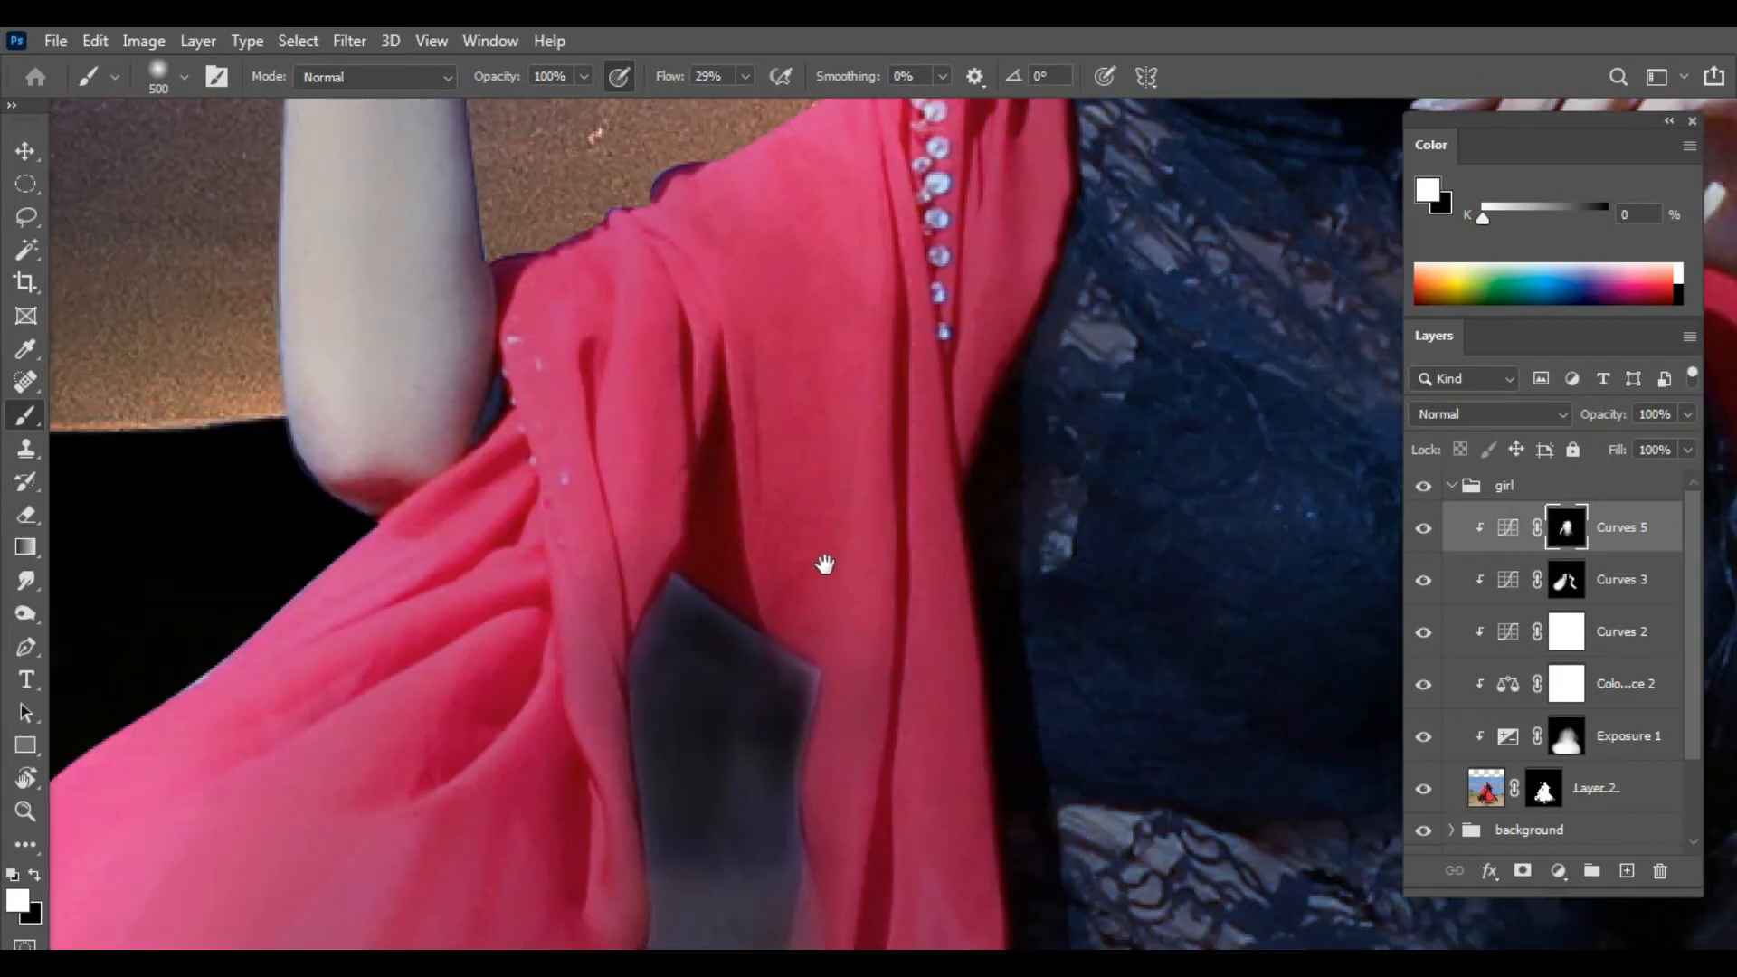
key(ctrl+0)
Step: Add an Exposure adjustment of -3.56 above Hue/Saturation 1 in the background group, clipped to the grass layer
key(v)
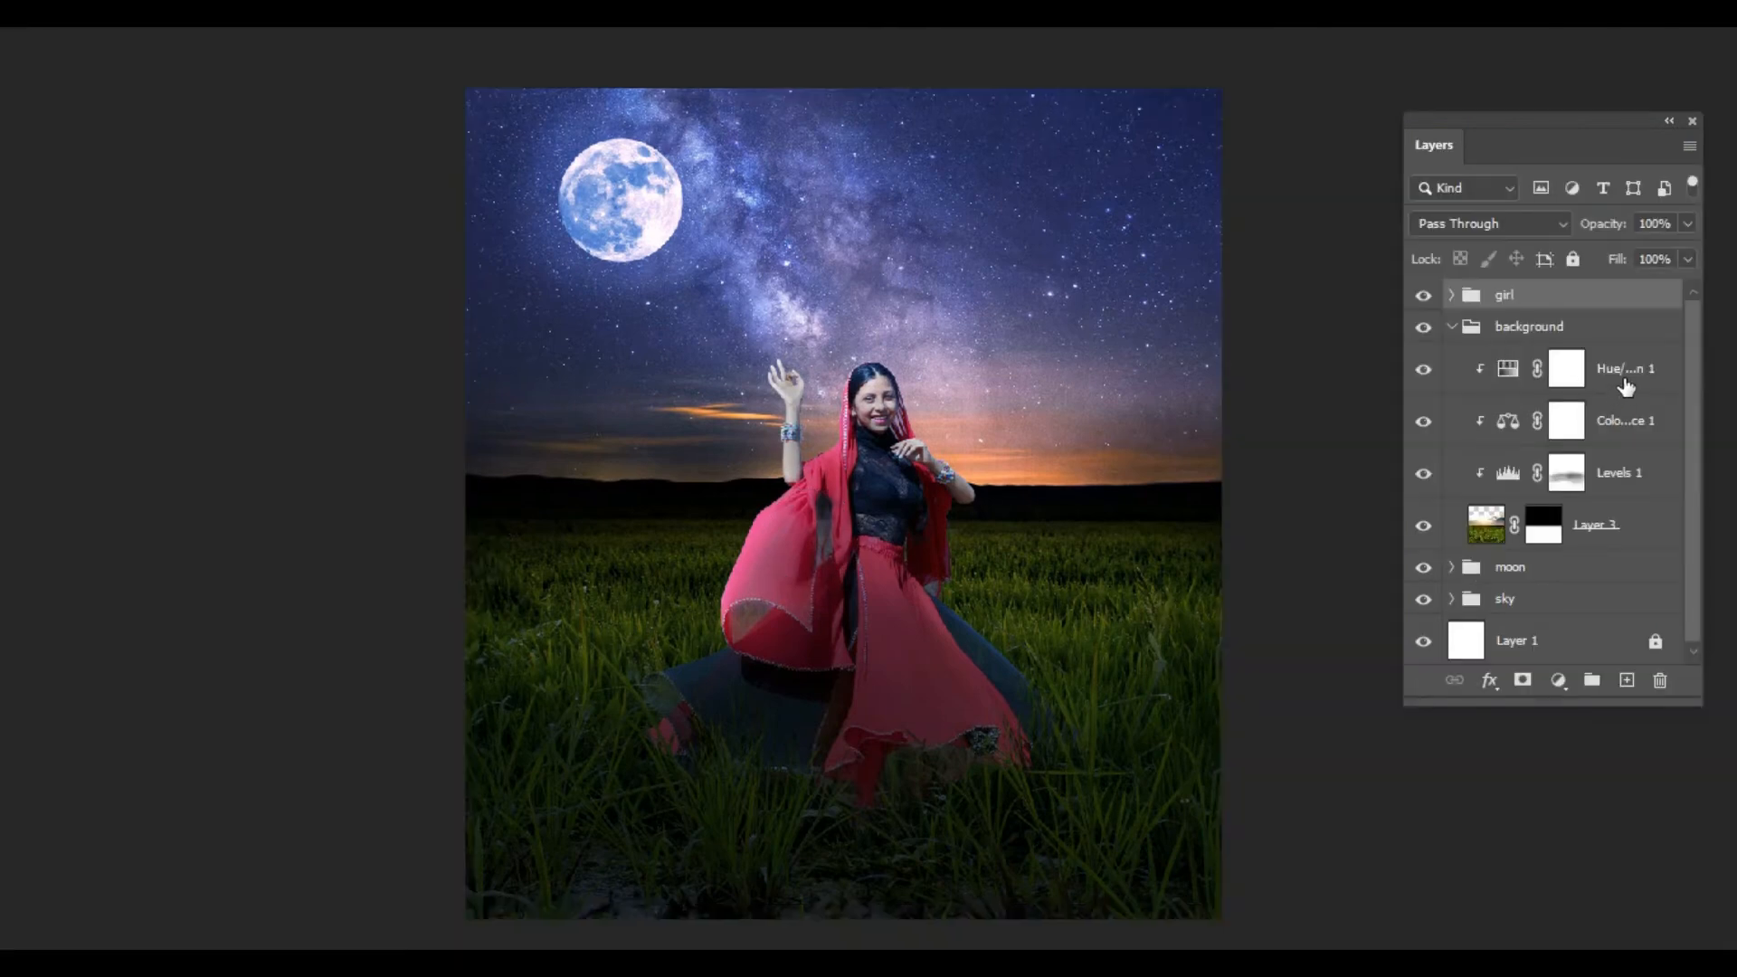
click(1610, 370)
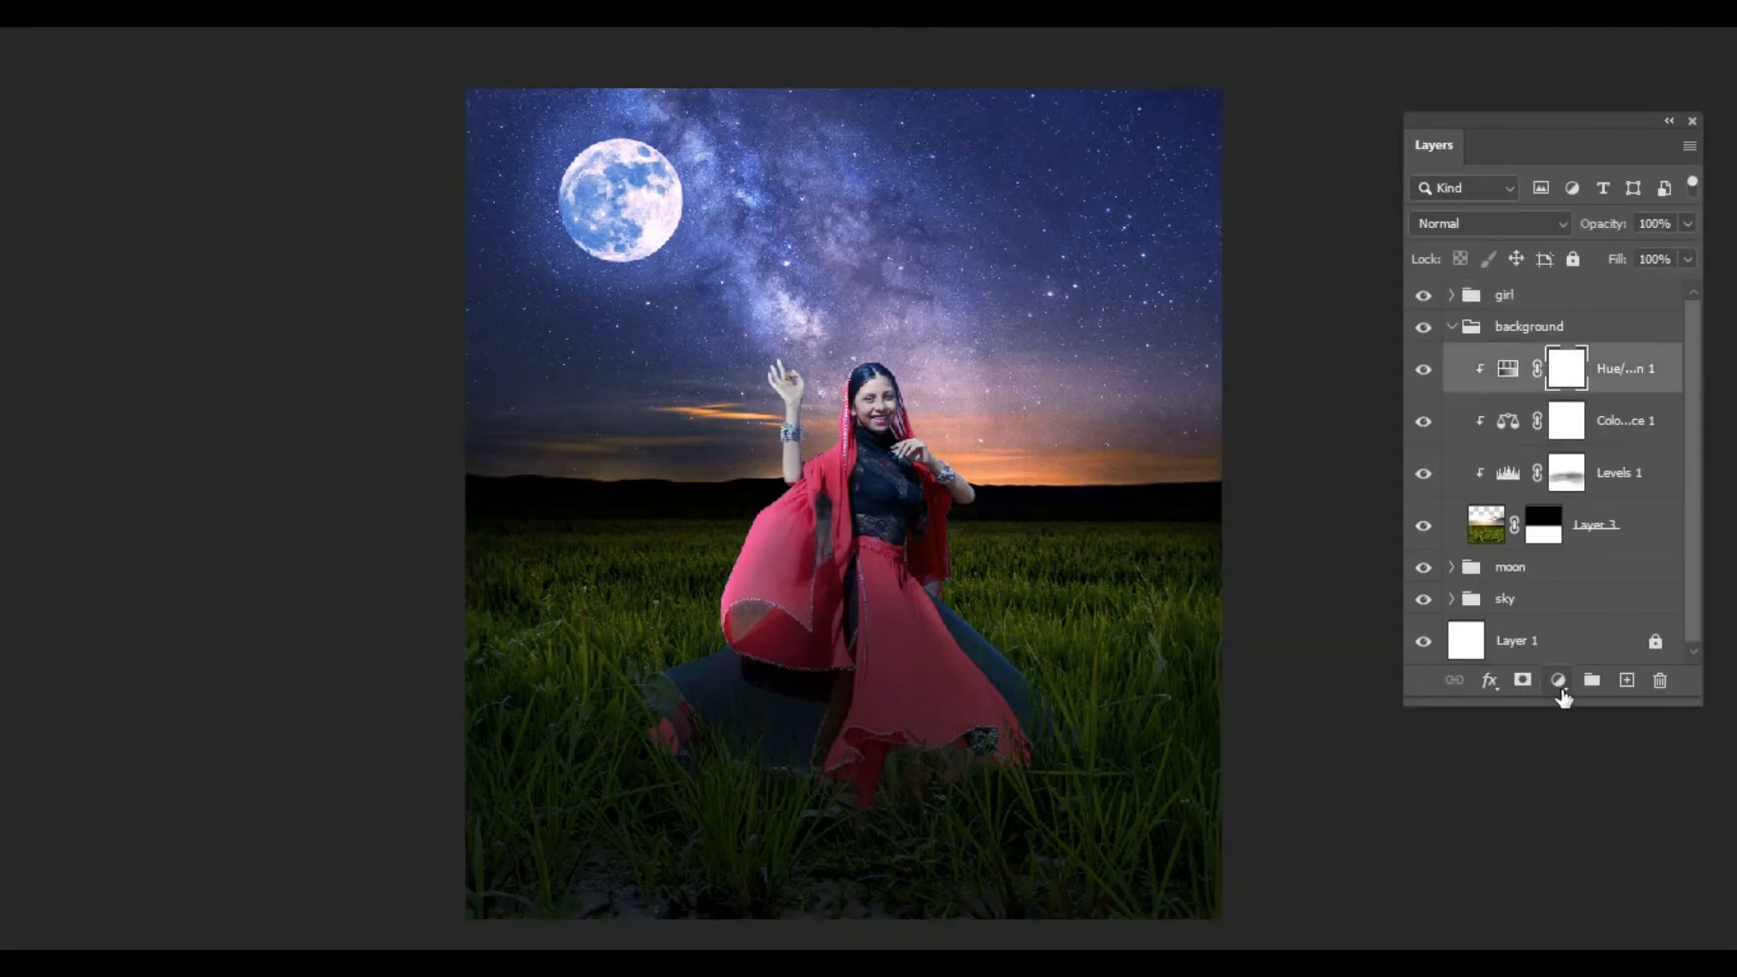
click(1559, 680)
click(1582, 386)
drag(1386, 304, 1311, 308)
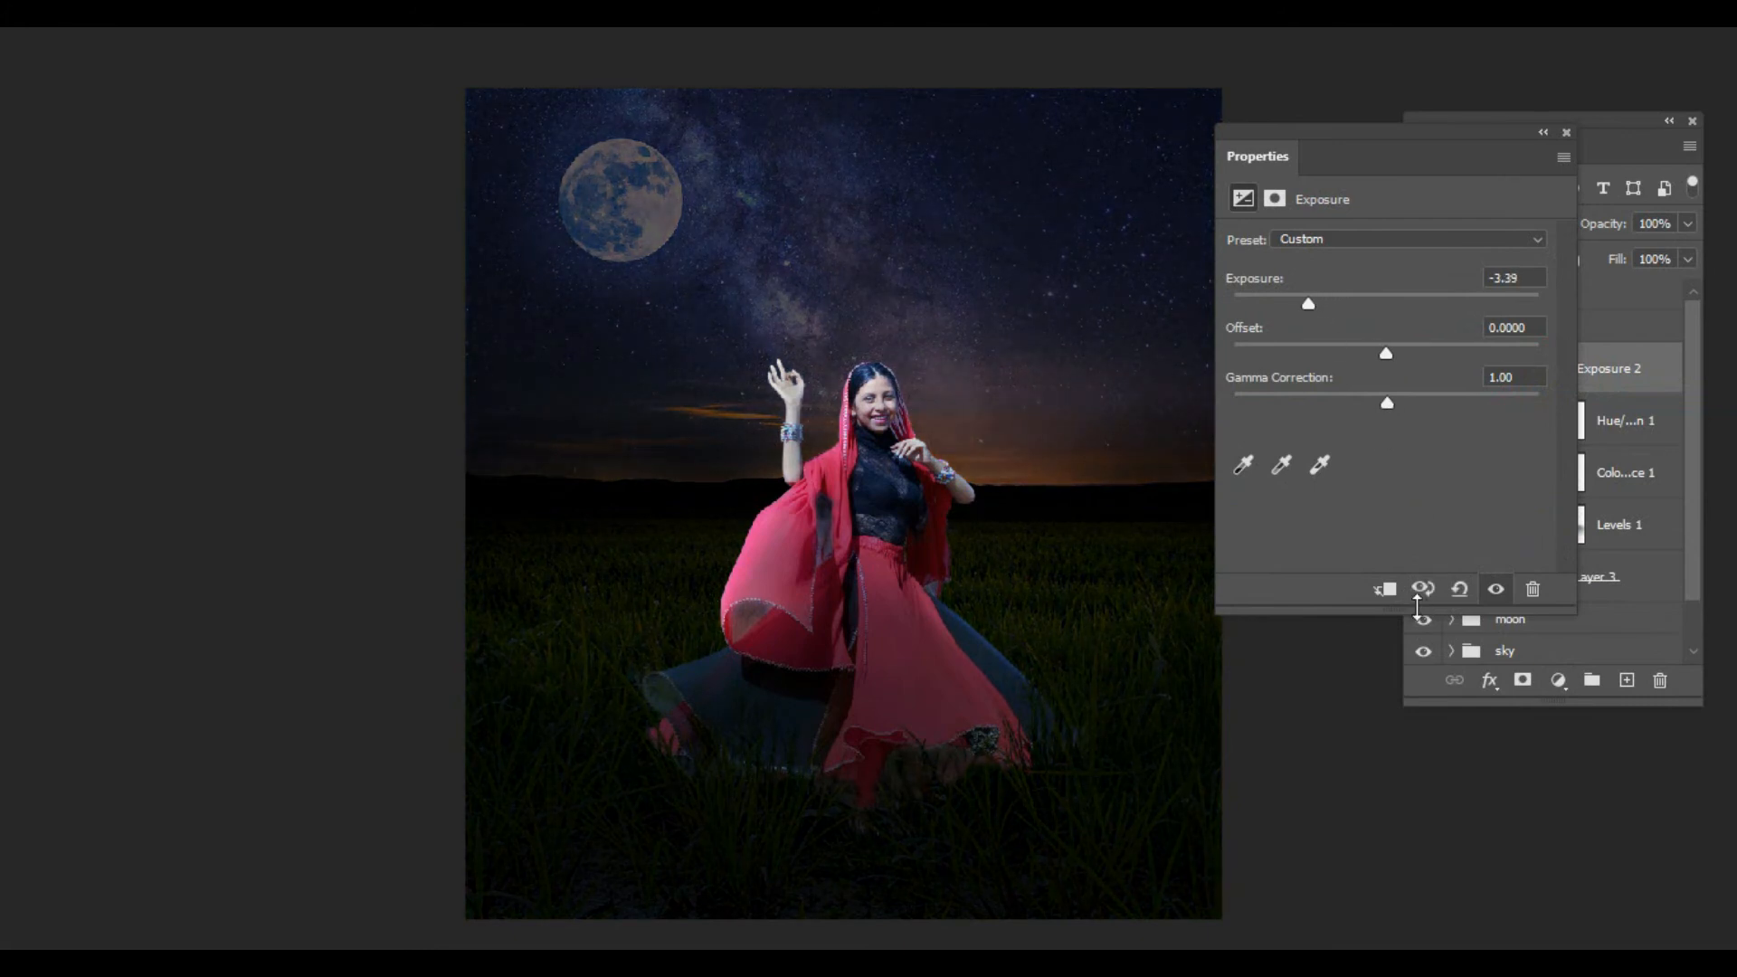
click(1384, 589)
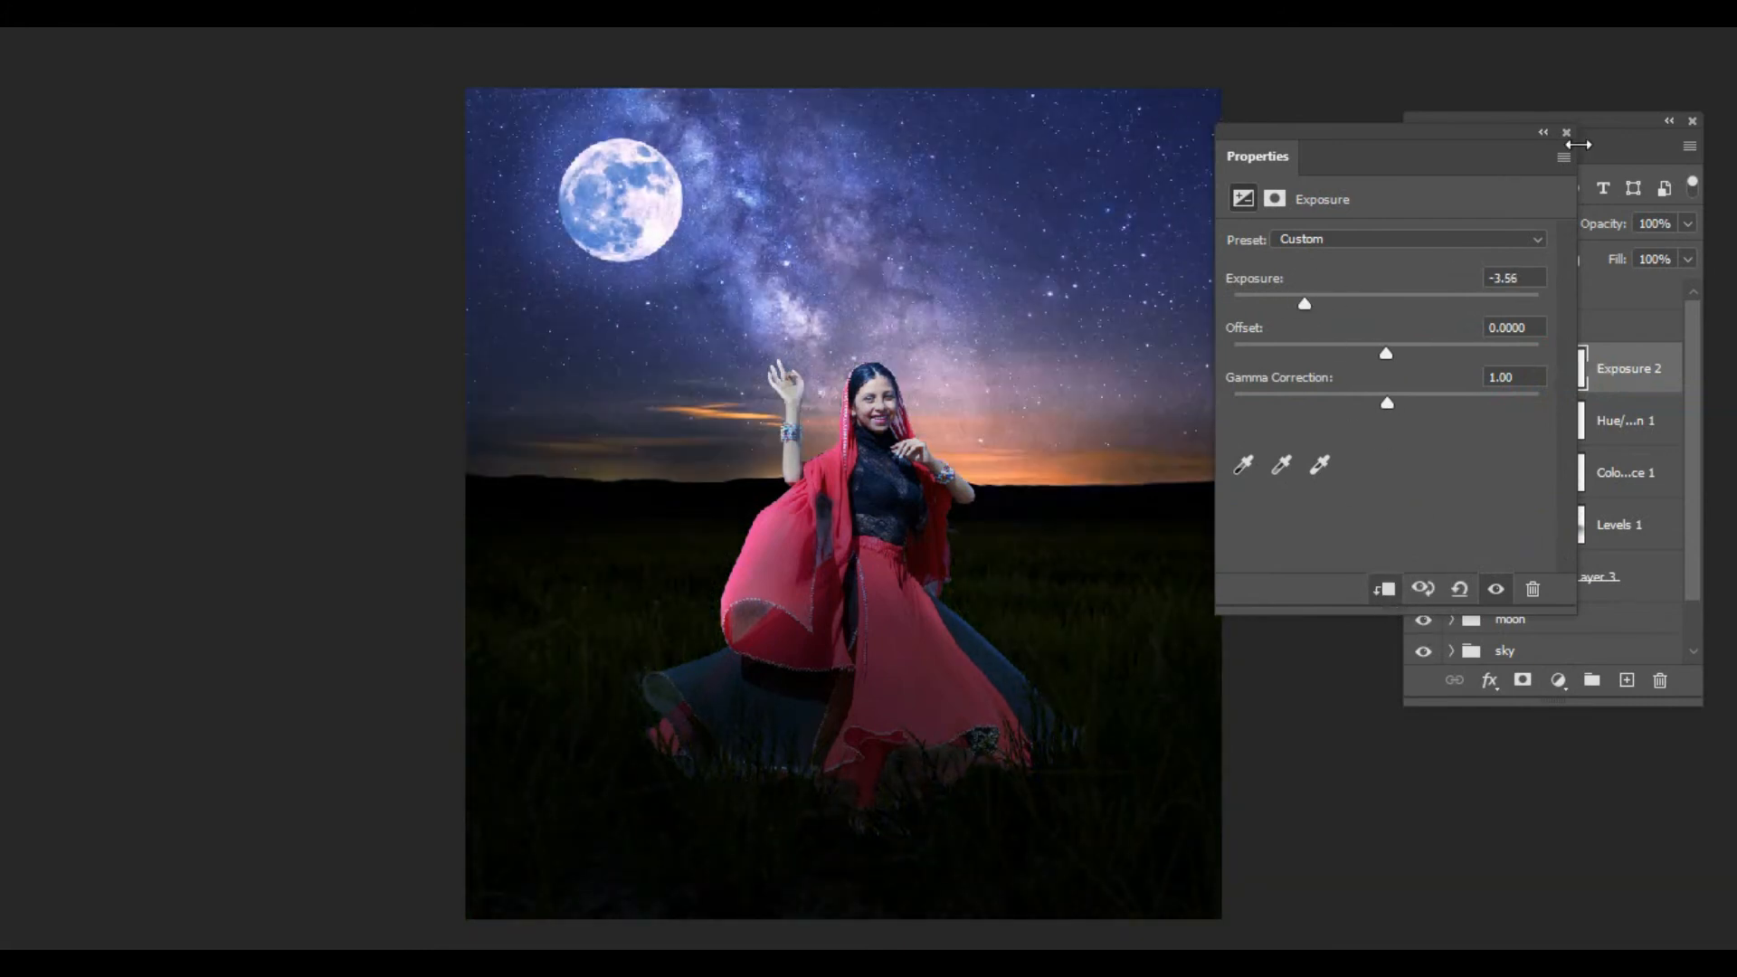
click(1566, 133)
Step: Invert the Exposure 2 mask to black and ready the brush over the grass beneath the dancer's skirt
click(873, 806)
drag(873, 806, 965, 524)
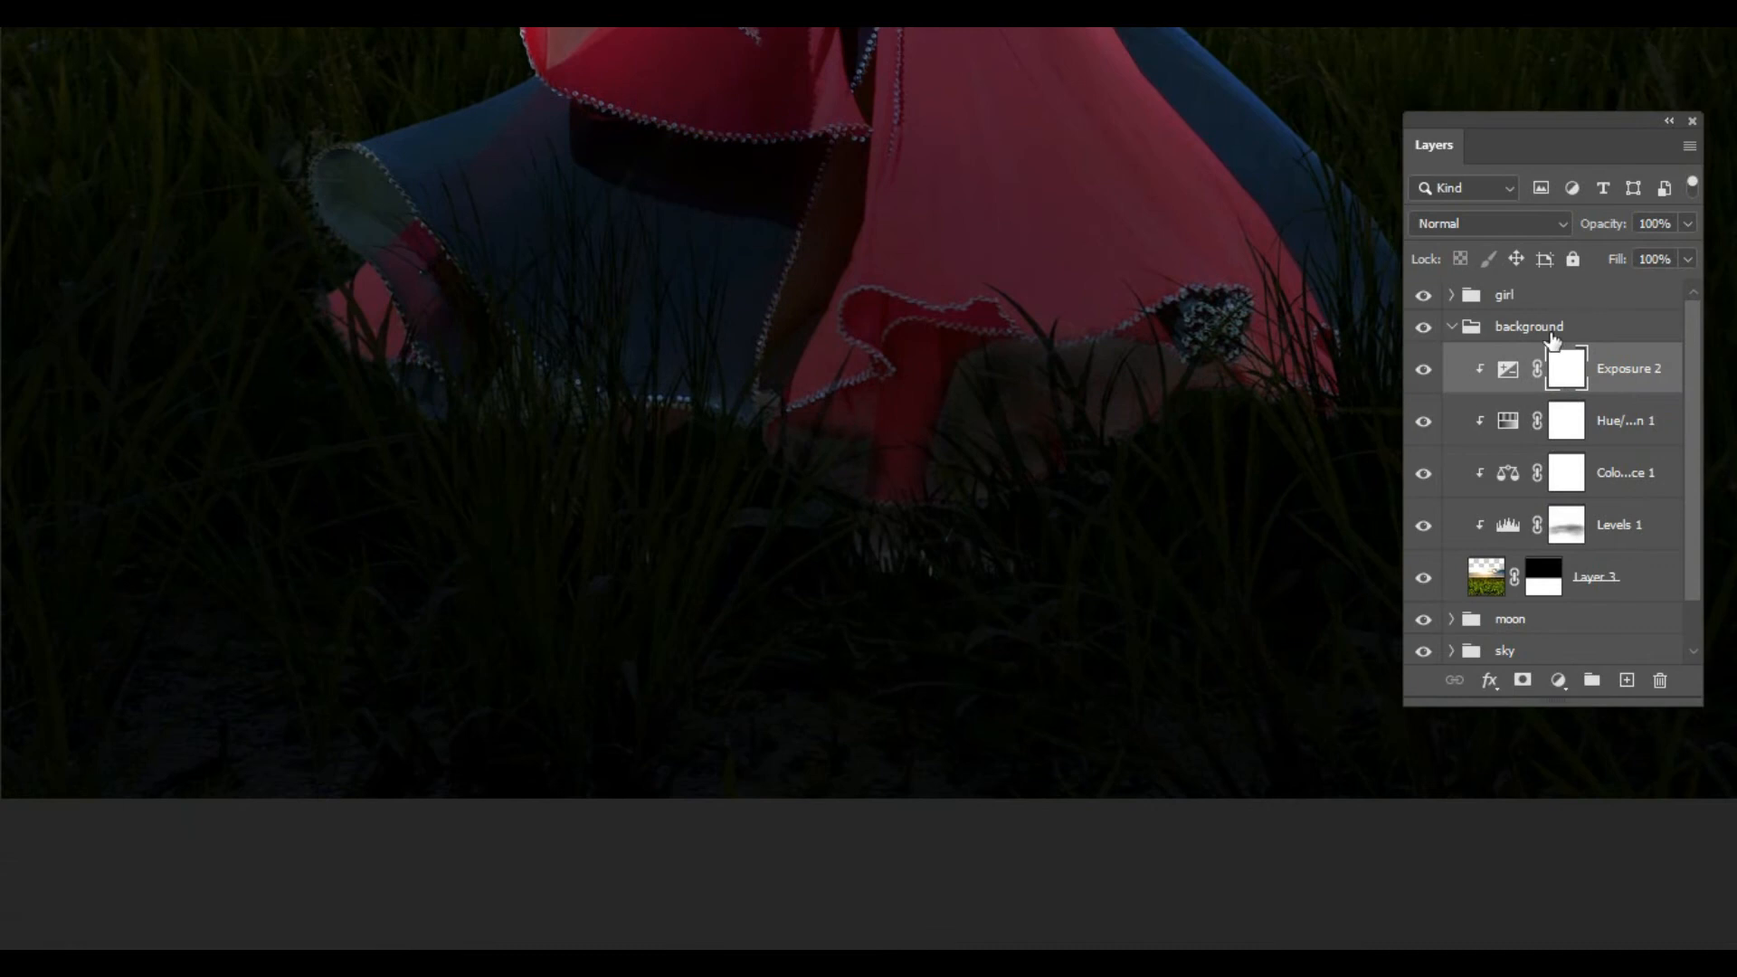
key(ctrl+i)
key(b)
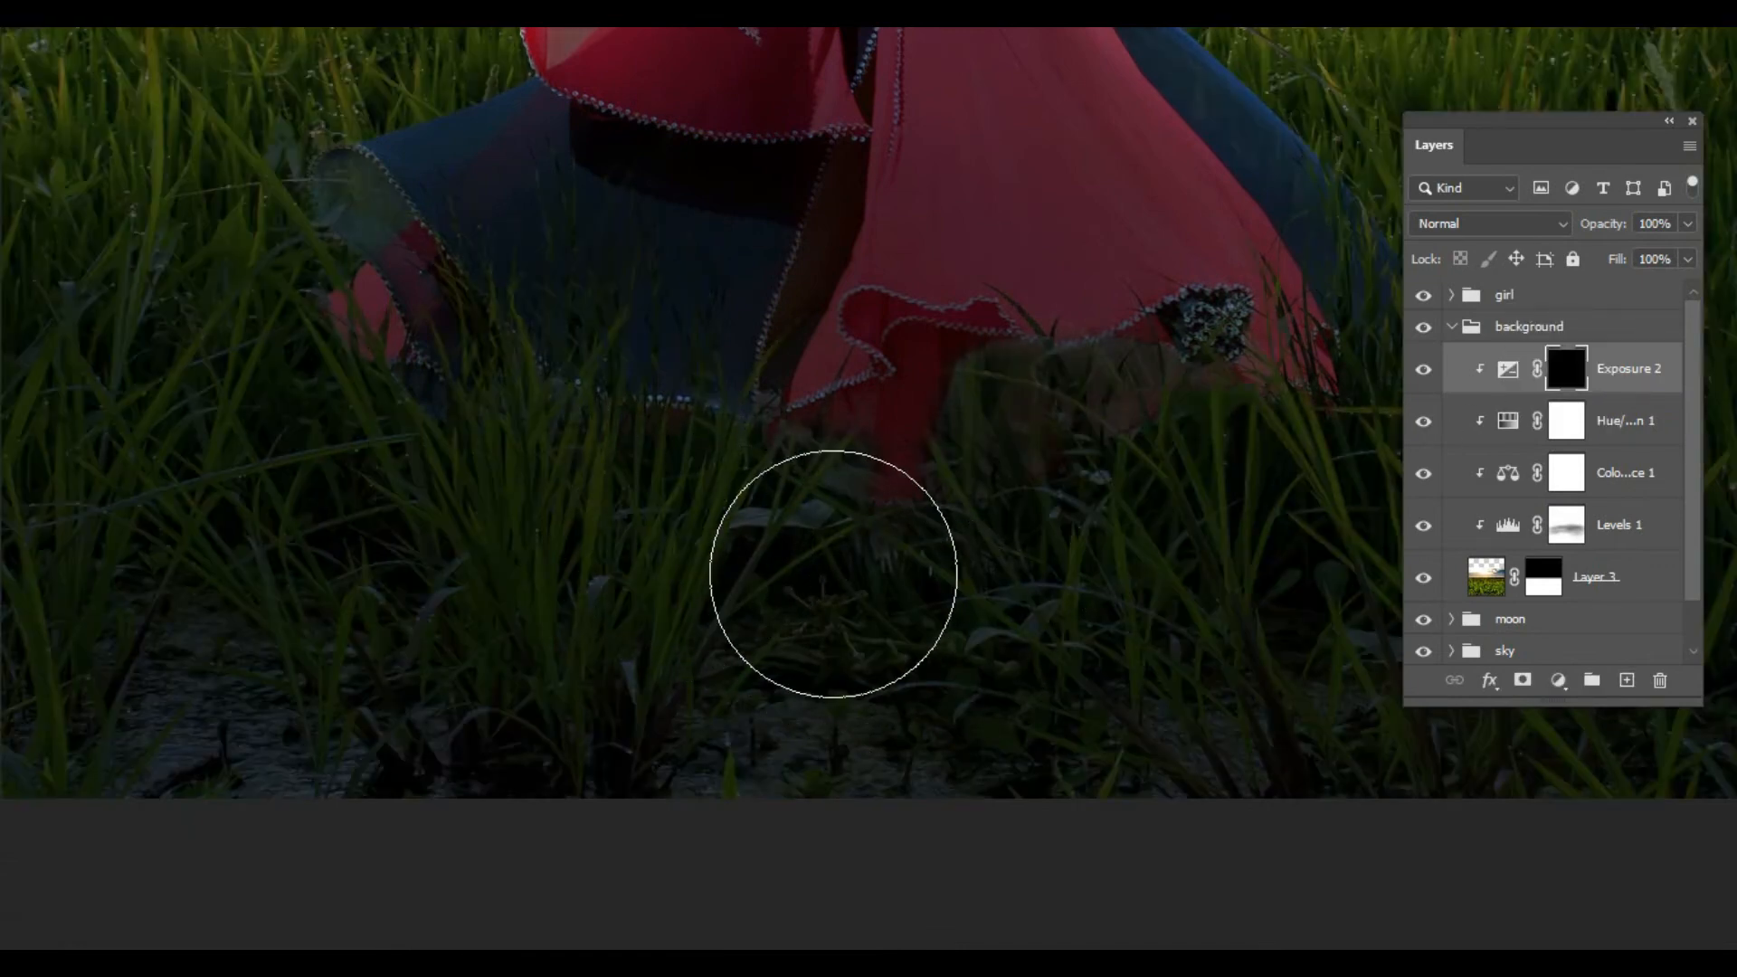
Step: Flatten the brush tip and paint a wide shadow over the grass beneath the dancer's skirt in the Exposure 2 mask
right_click(833, 573)
drag(925, 433, 924, 445)
key(Return)
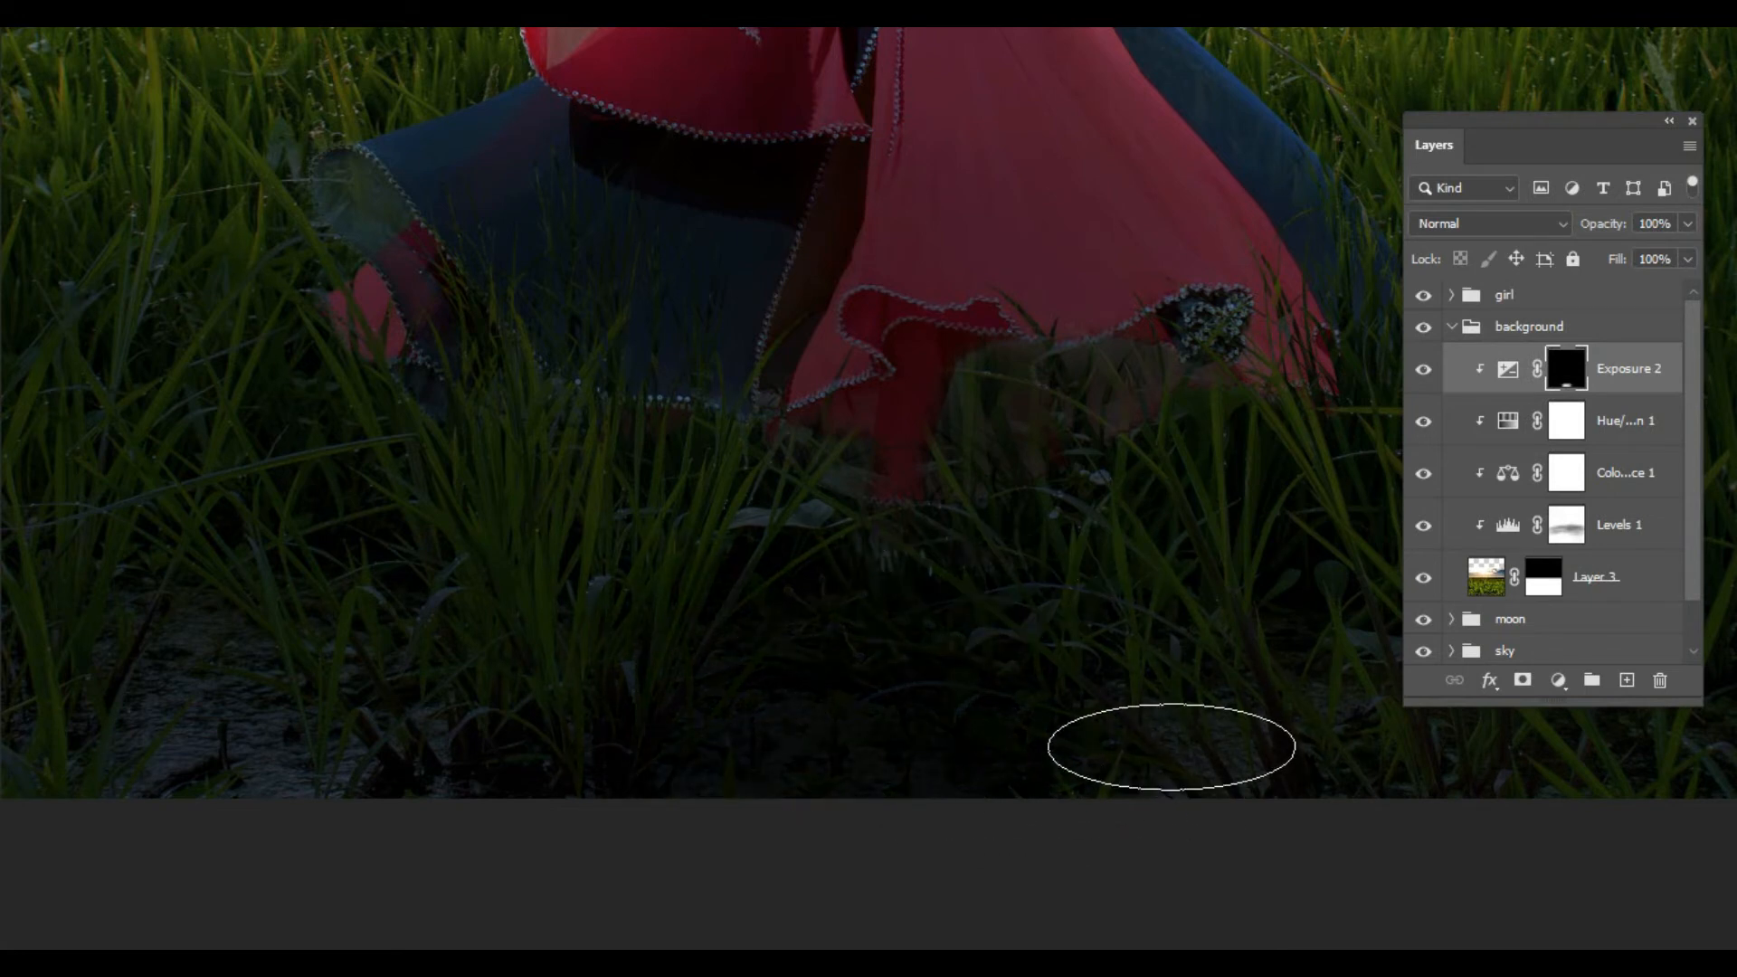
key(ctrl+minus)
key(ctrl+minus)
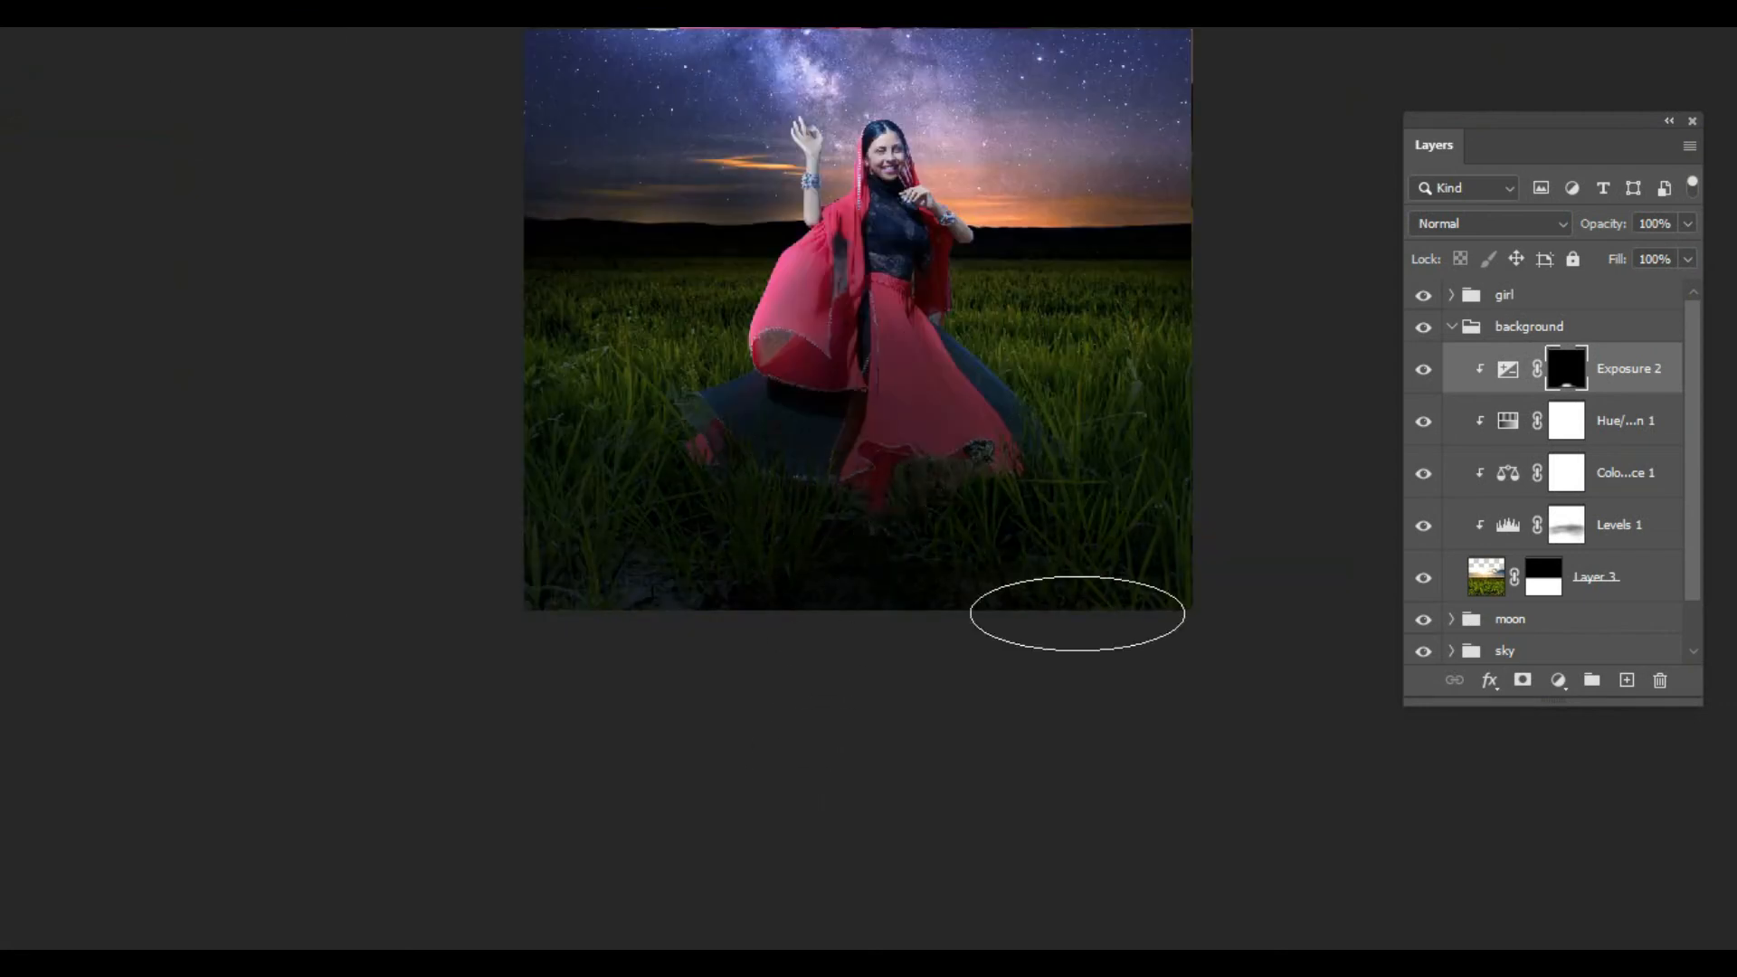
mouse_move(1077, 613)
mouse_down()
mouse_move(841, 594)
mouse_move(948, 685)
mouse_up()
ctrl+click(907, 567)
ctrl+click(985, 226)
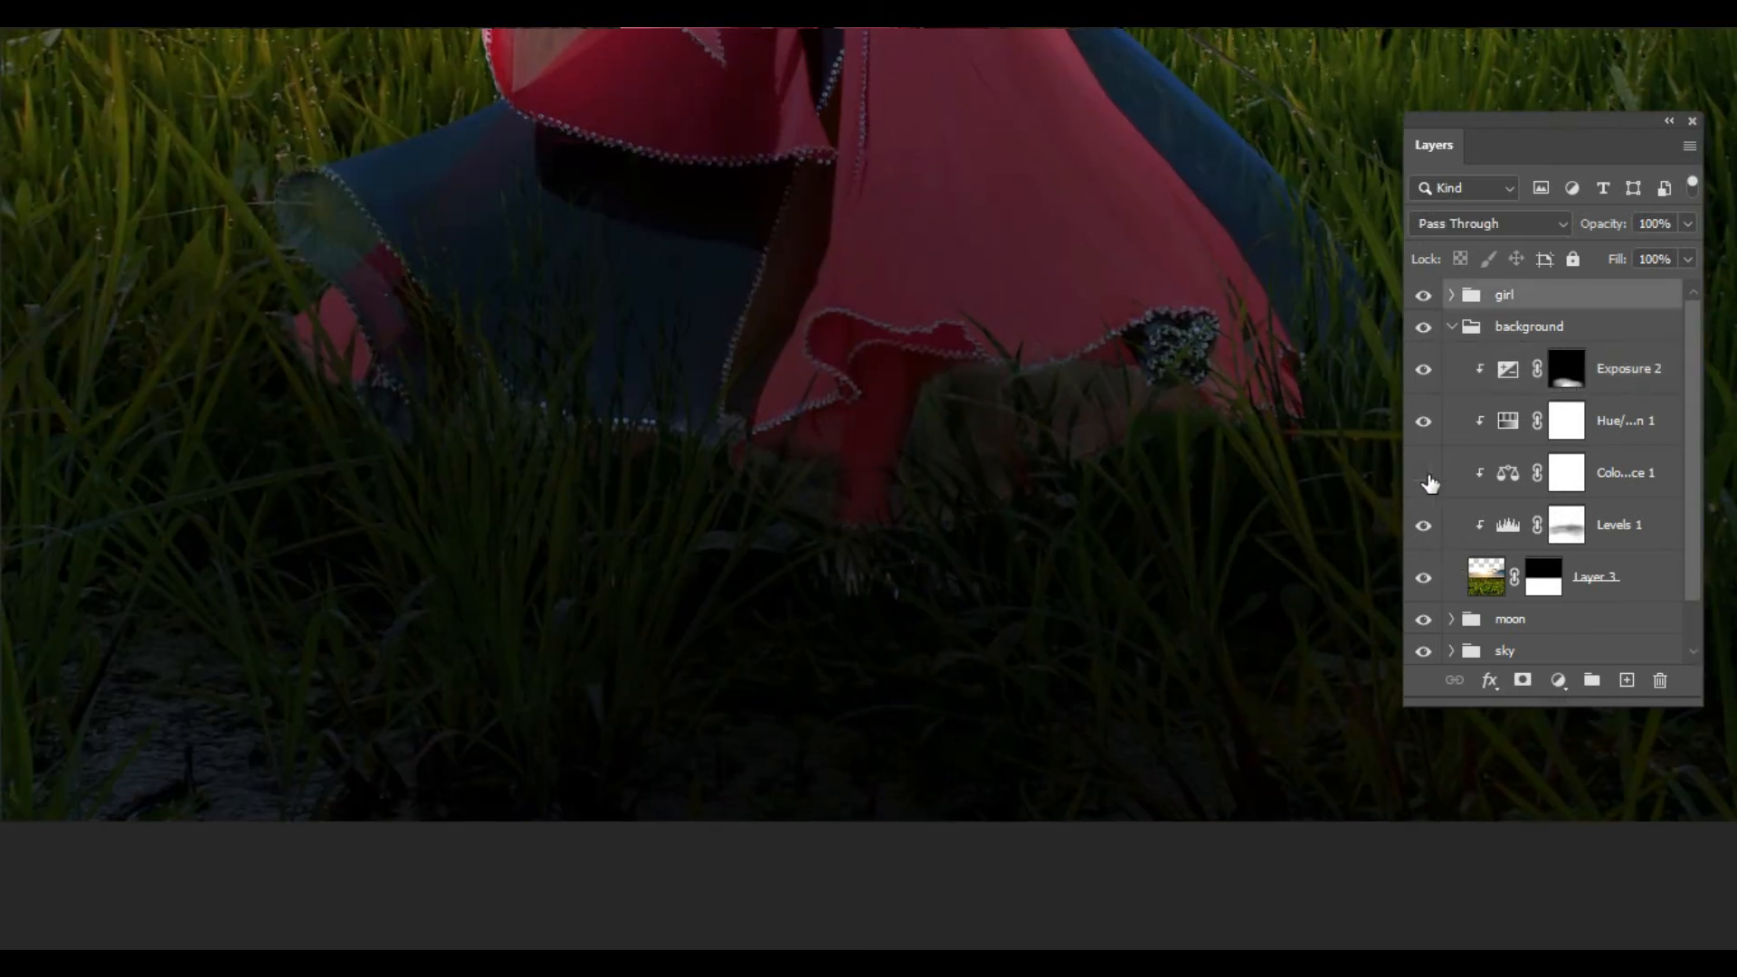
Step: Check the Exposure 1 effect in the girl group and prepare its mask for touch-ups at the dancer's feet with a resized brush
click(1452, 326)
click(1451, 295)
click(1424, 546)
click(1423, 545)
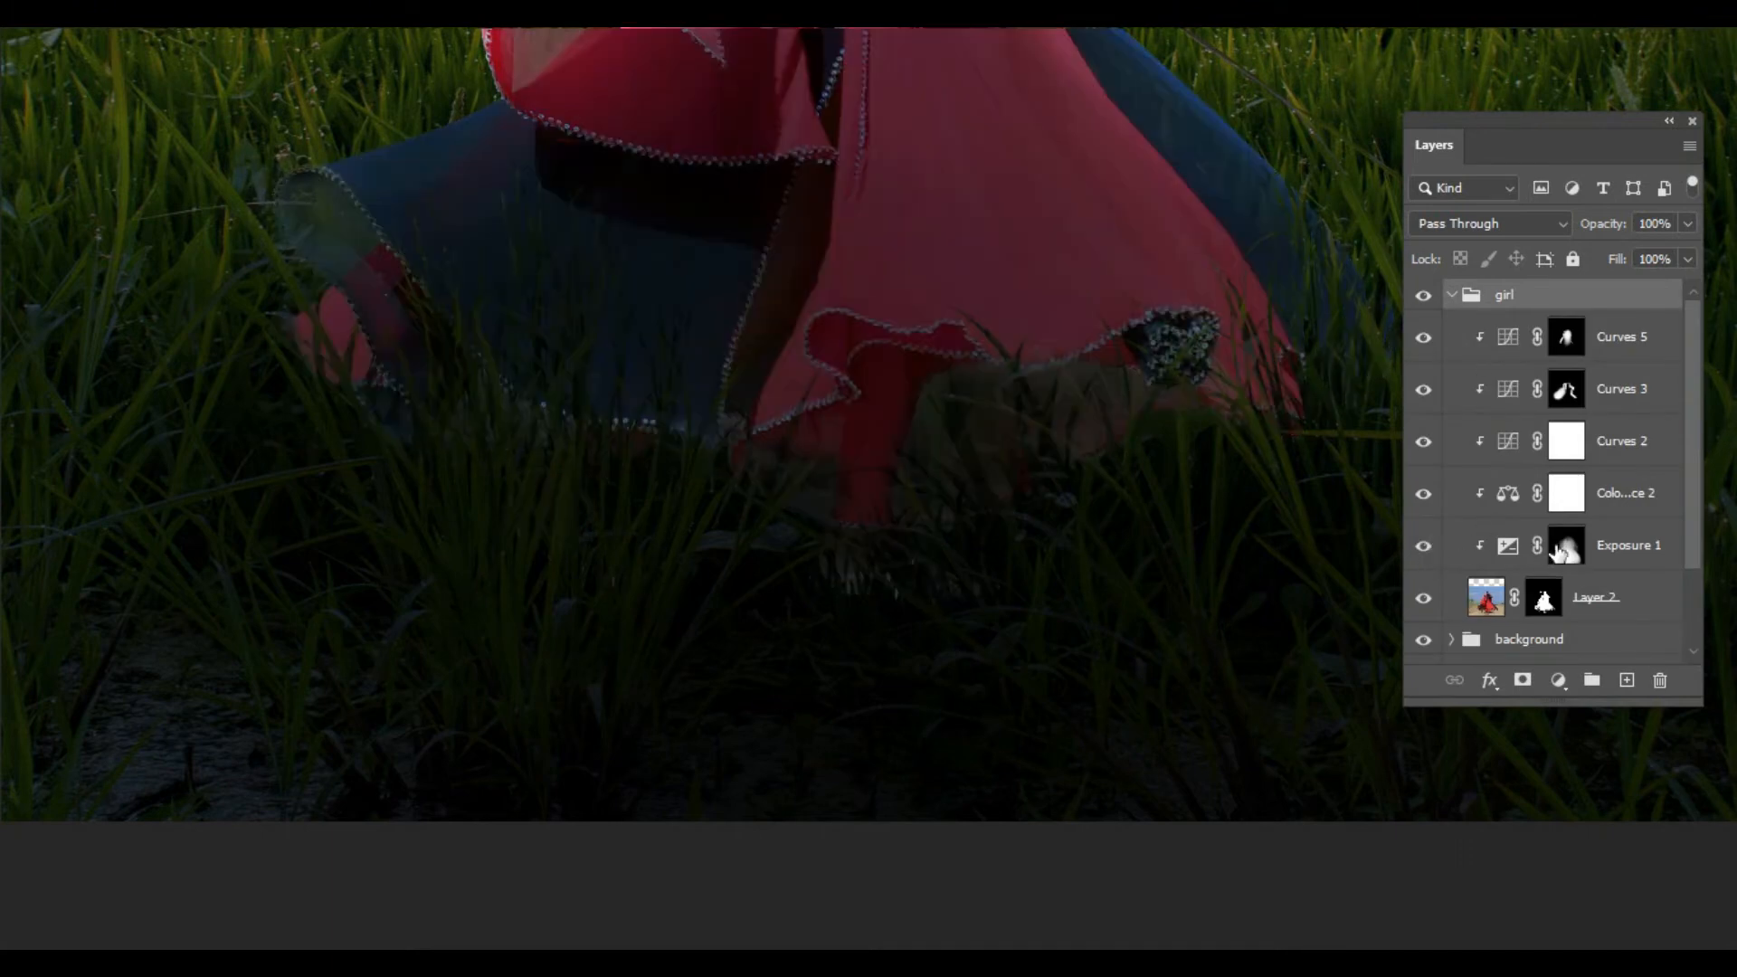
click(1558, 554)
key(bracketleft)
key(bracketleft)
key(bracketleft)
key(bracketleft)
key(bracketleft)
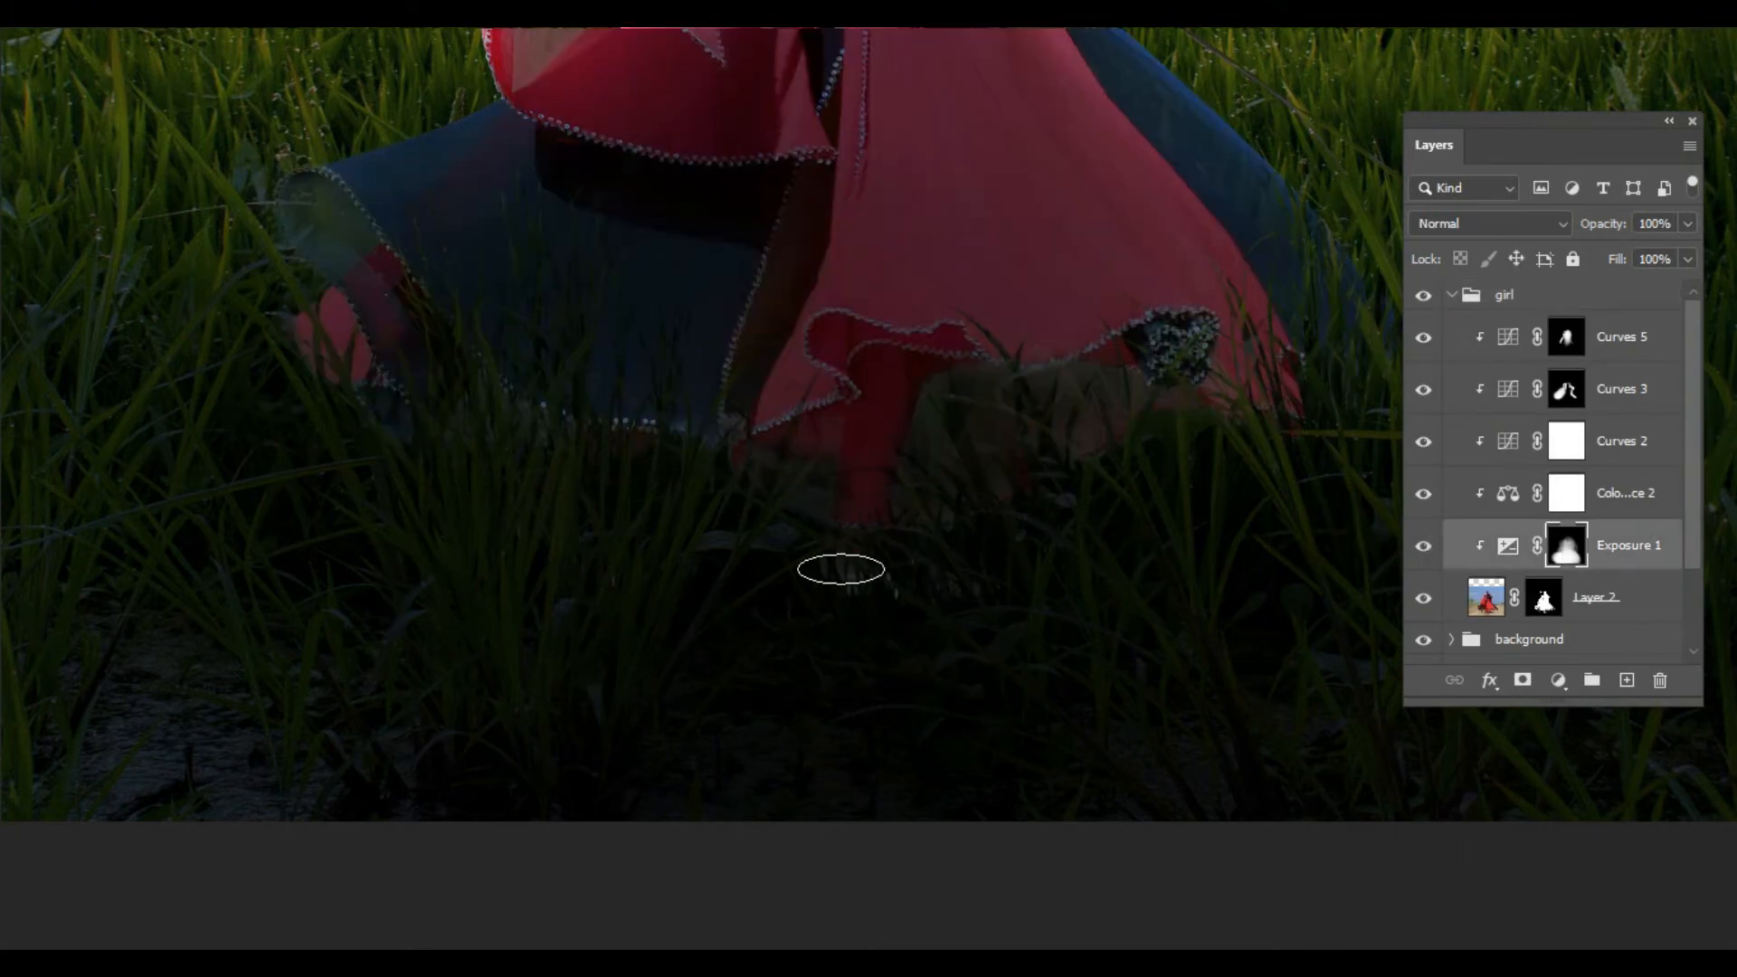
key(bracketright)
key(bracketright)
key(bracketright)
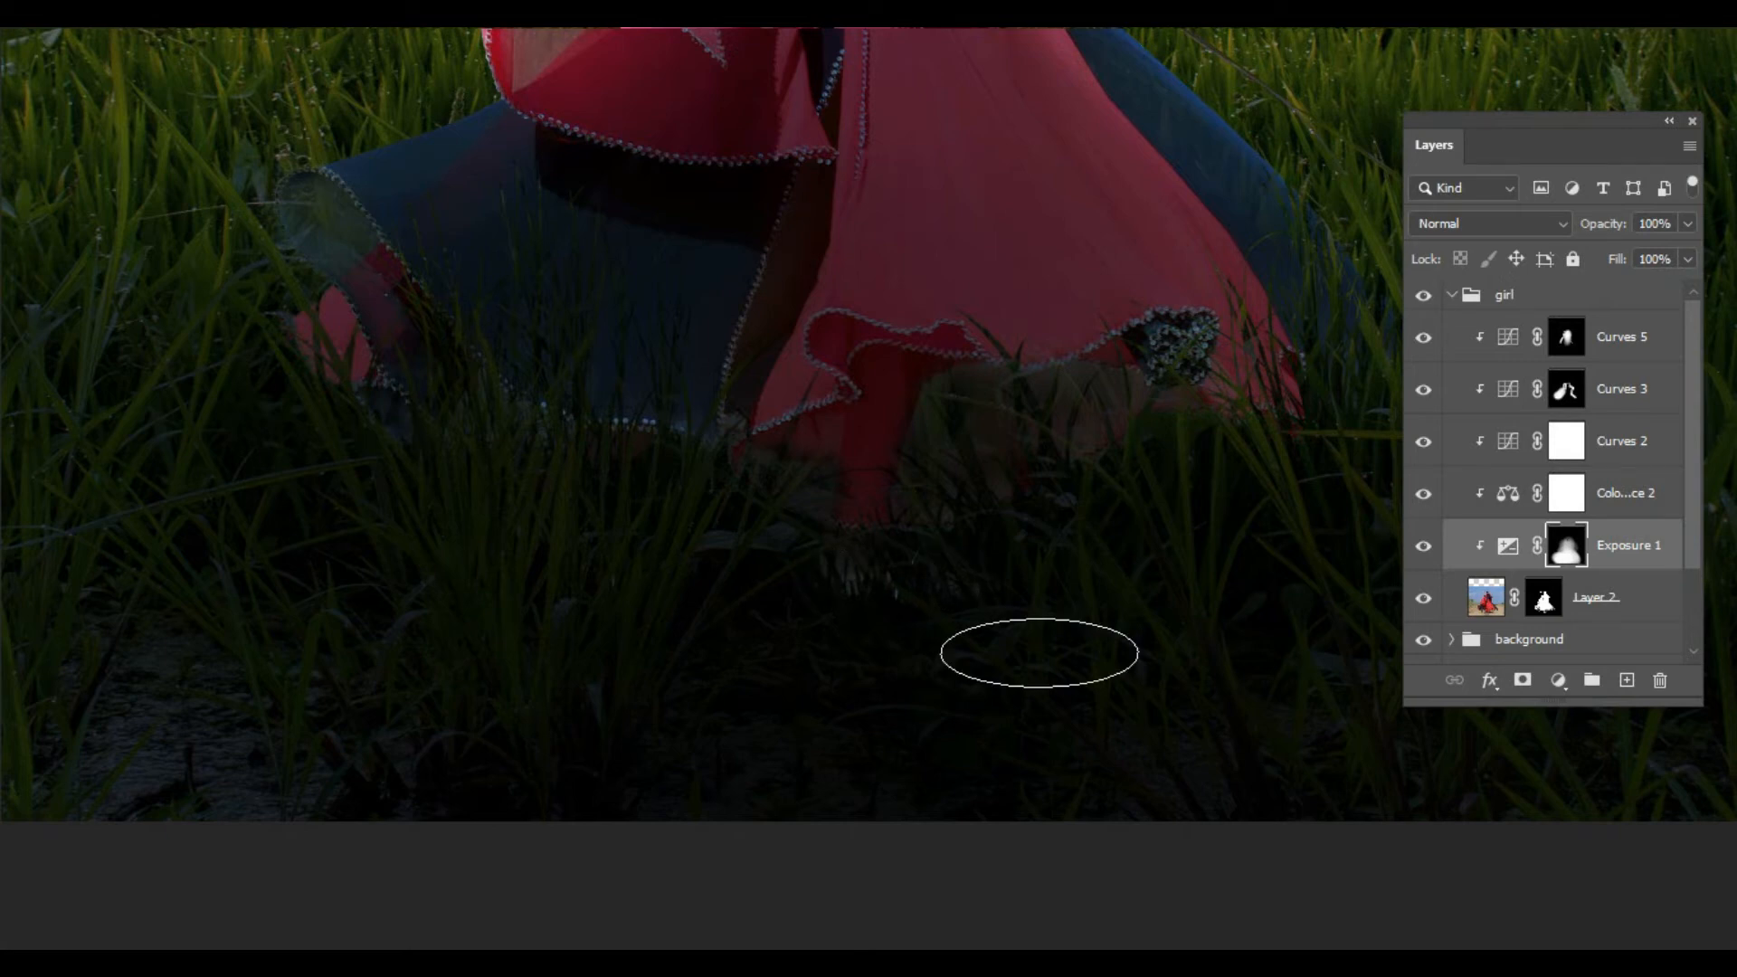
Step: Add a new layer clipped above Exposure 1, undo the white stroke, and paint black over the bright grass blades at the dancer's feet
click(1628, 680)
drag(860, 648, 869, 566)
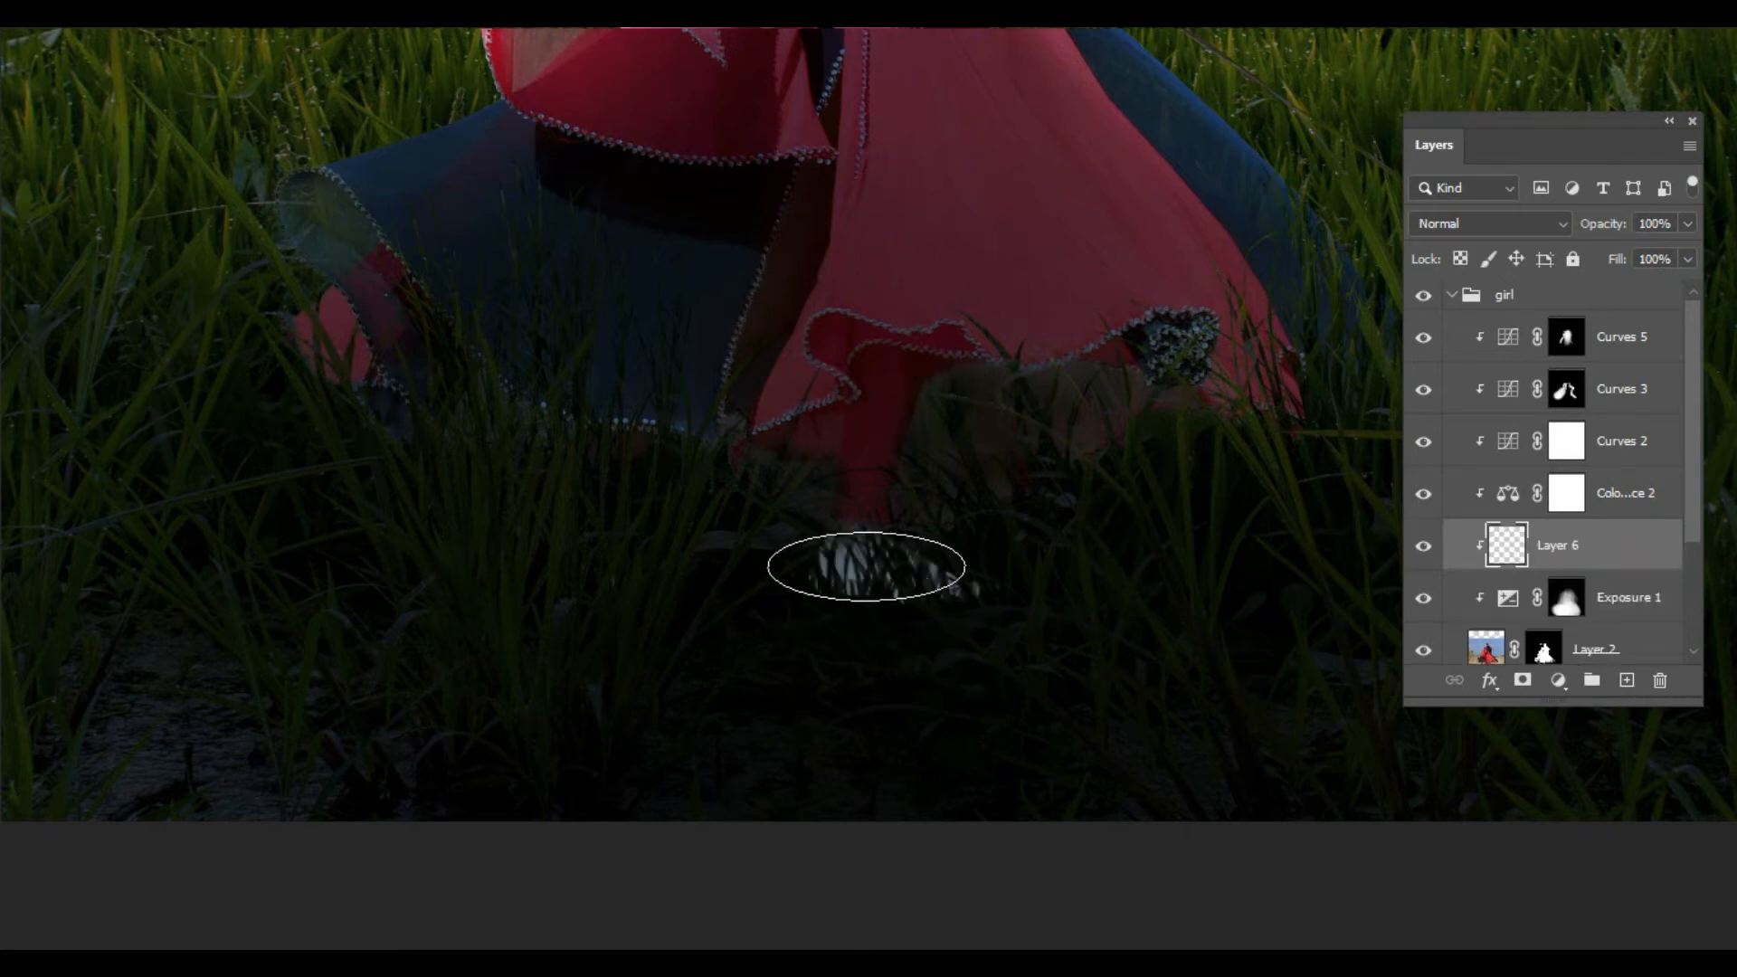
key(ctrl+z)
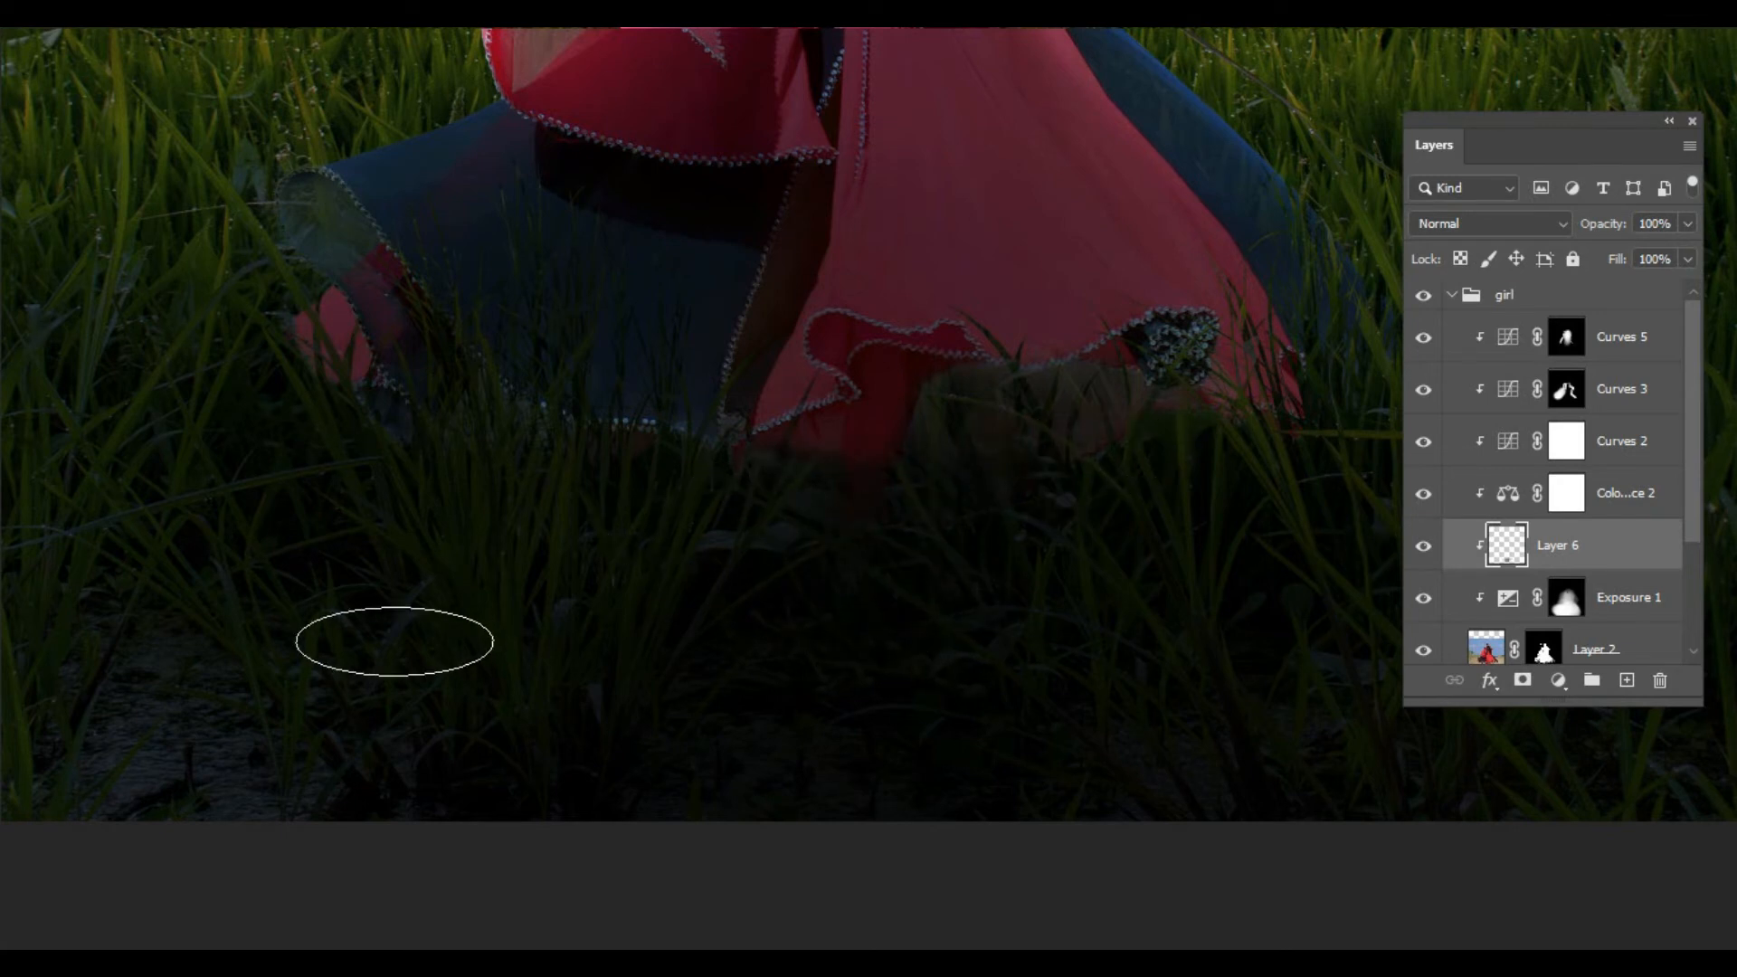
Step: Compare the dancer with and without Curves 5 and set that layer's opacity to 78%
key(ctrl+0)
click(1428, 338)
click(1430, 339)
click(1642, 348)
drag(1620, 228, 1606, 228)
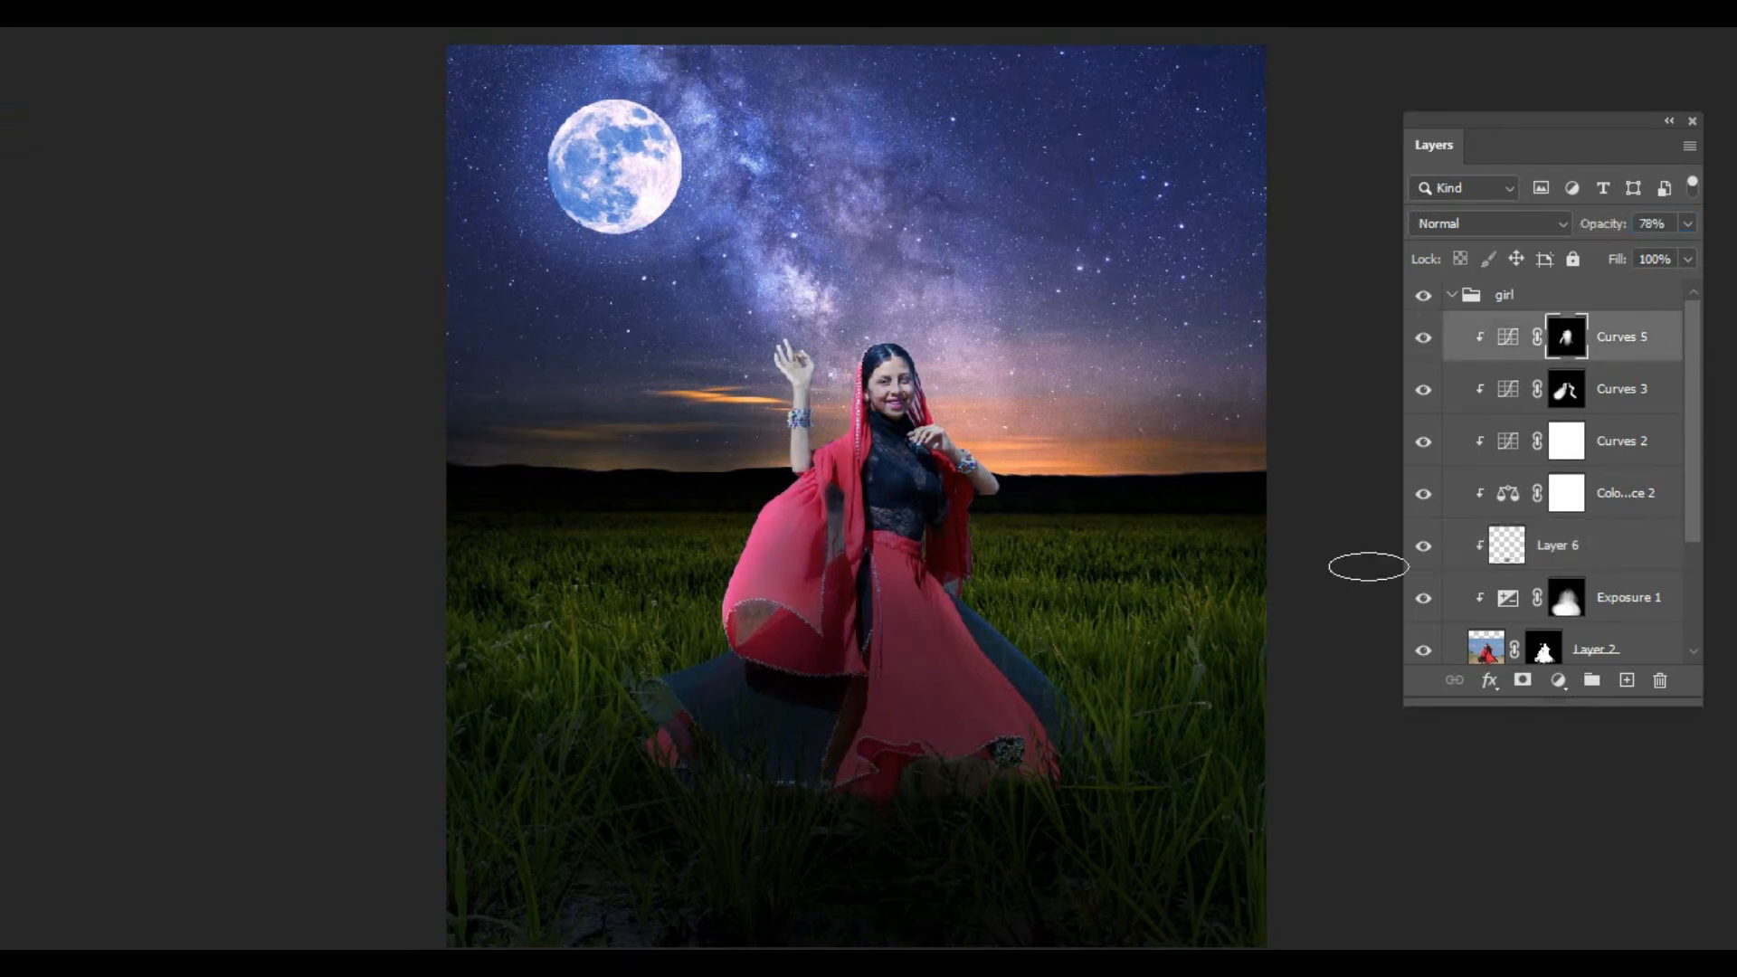
click(1448, 298)
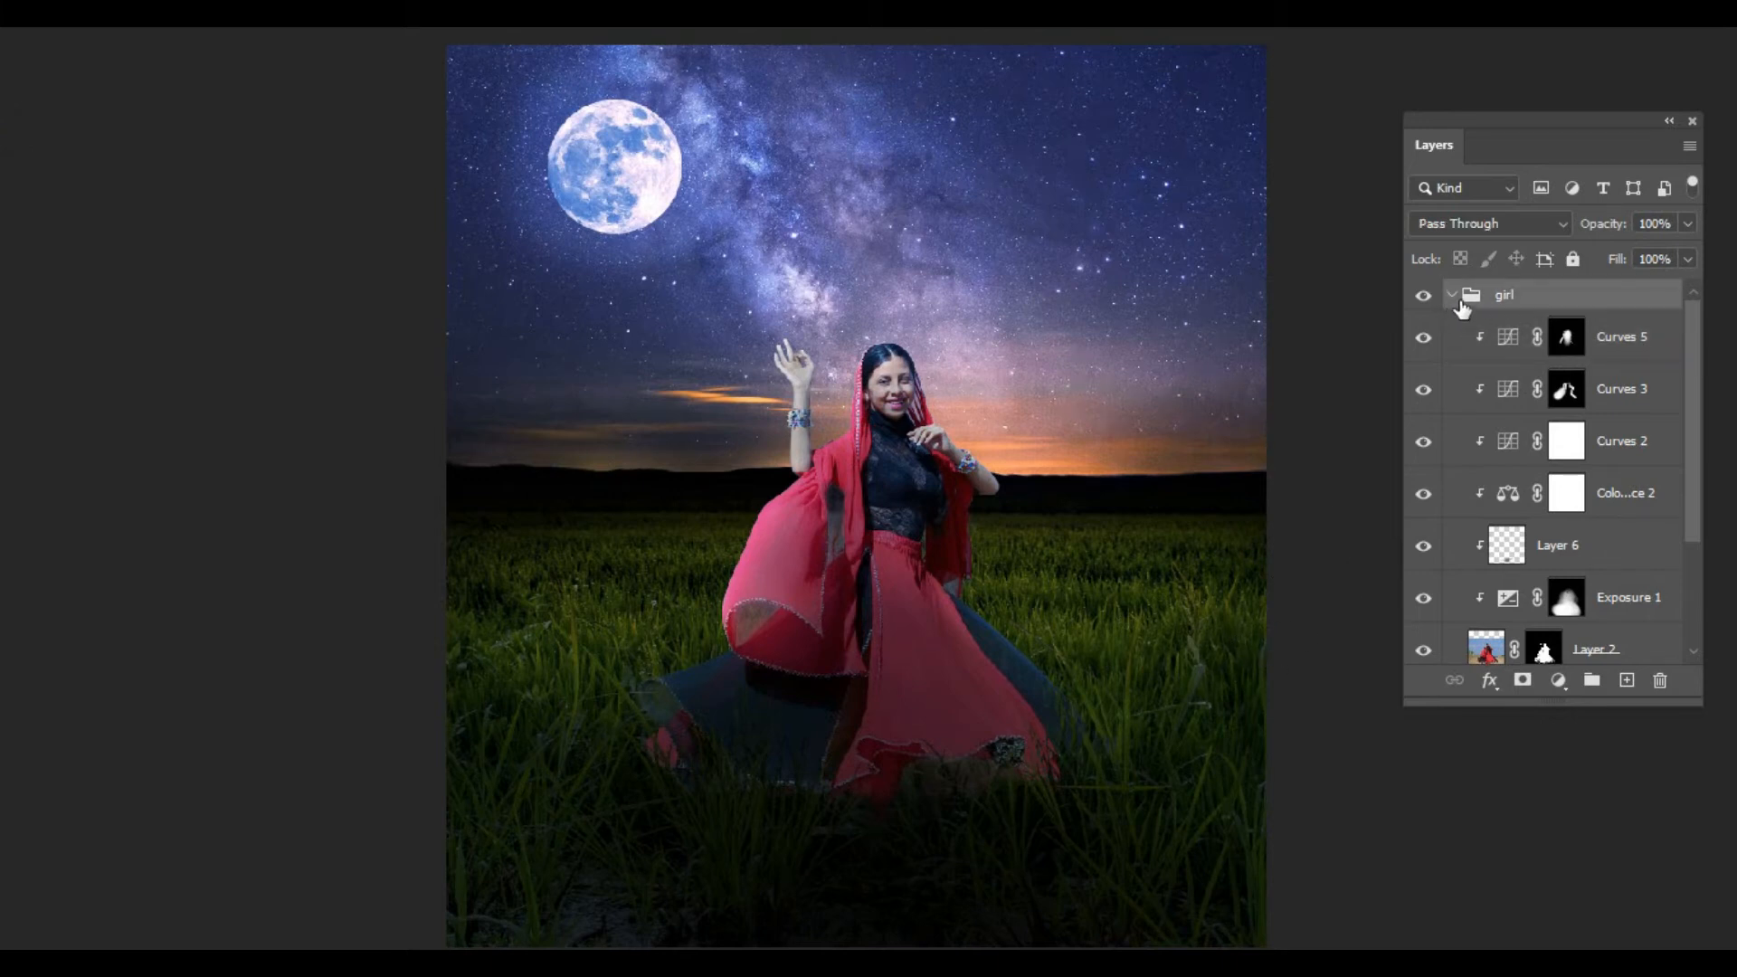
Step: Add a Curves adjustment above Exposure 2 in the background group
click(1451, 296)
click(1492, 331)
click(1452, 327)
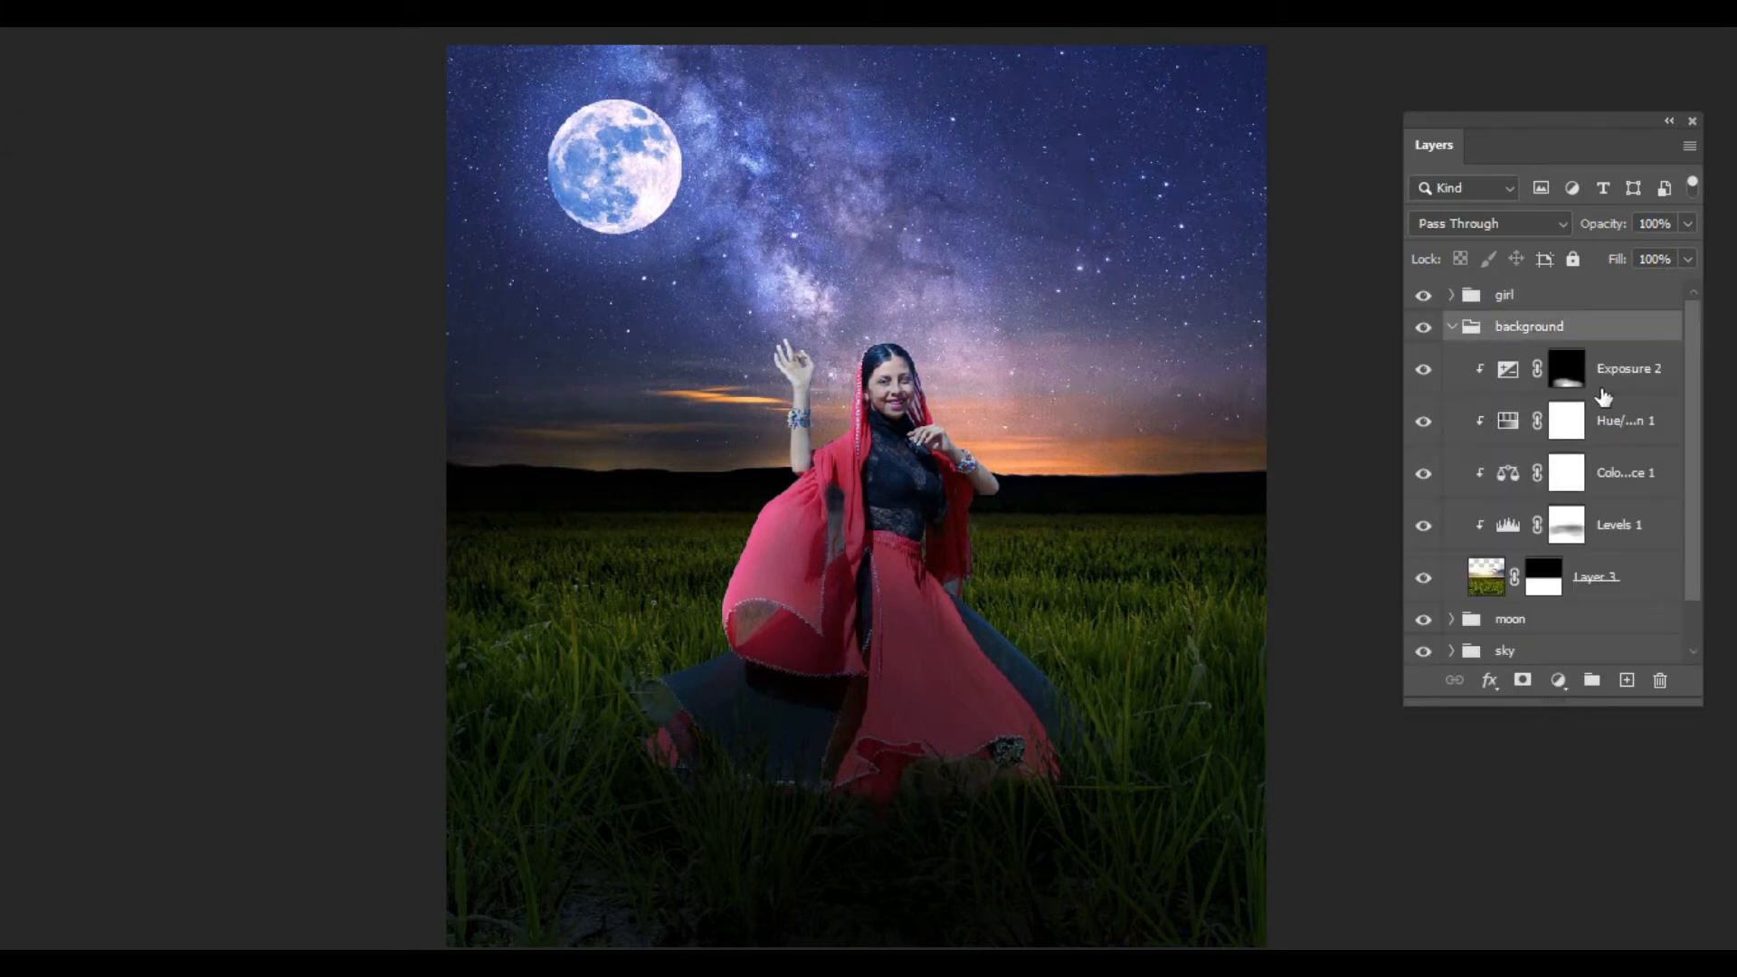
click(1602, 385)
click(1560, 680)
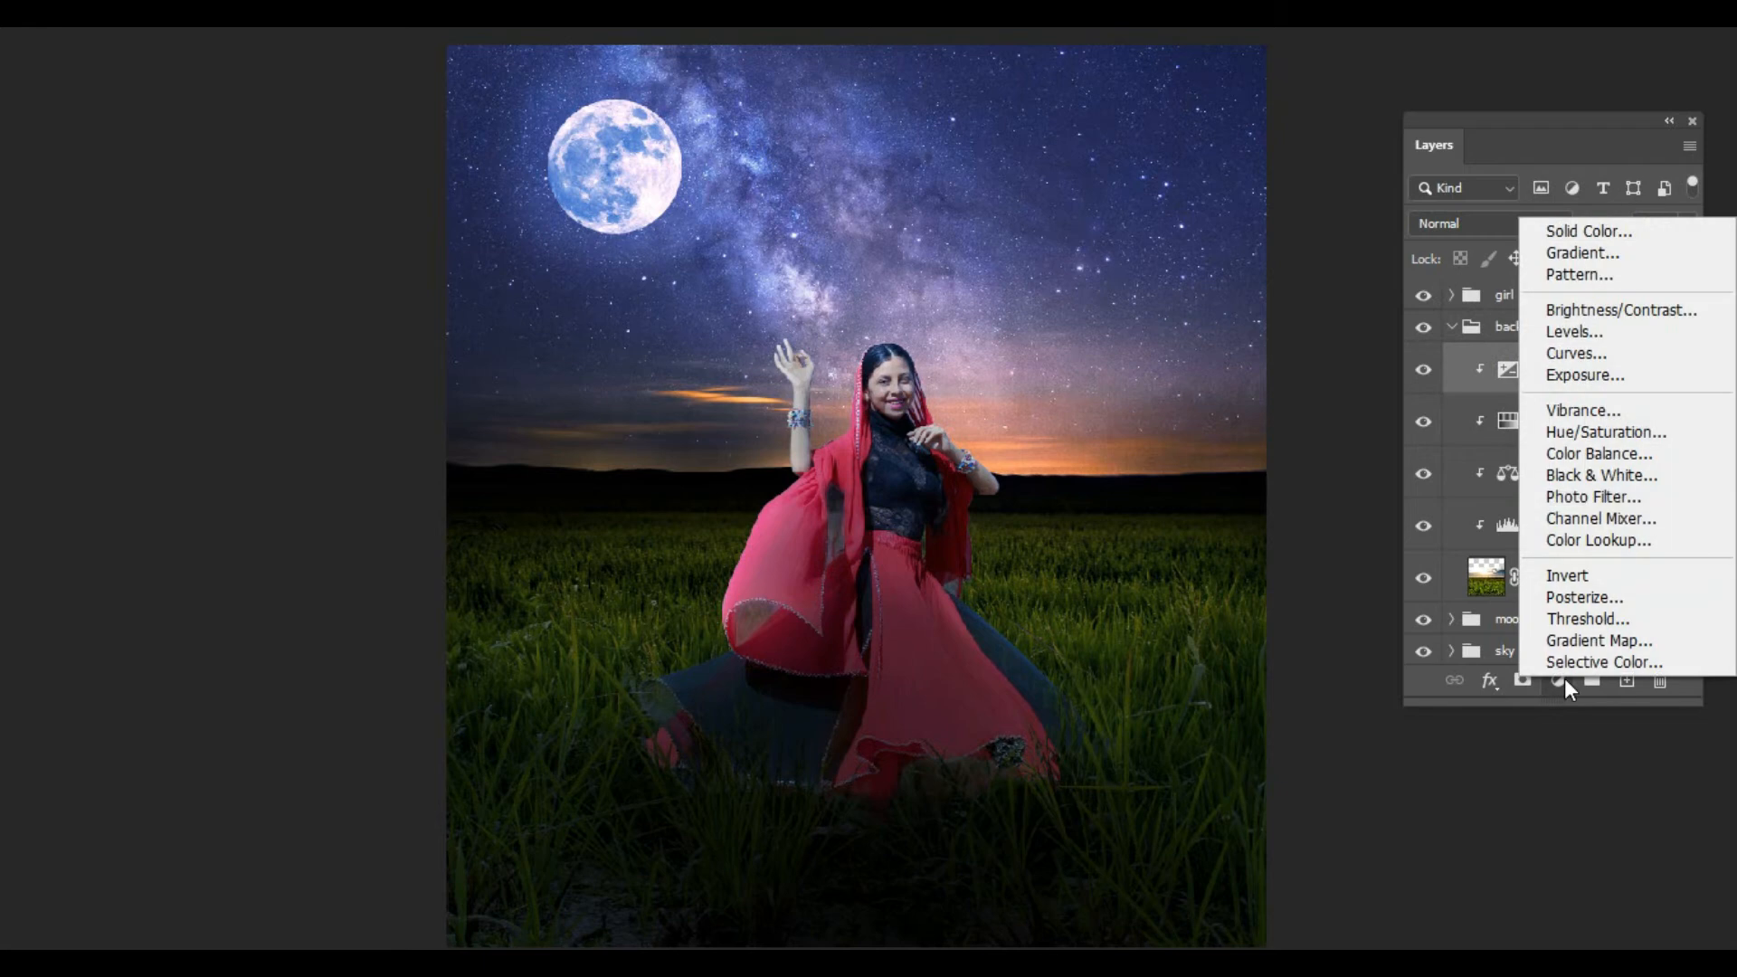
click(1618, 355)
Step: Lower the highlight end of the new curve's Green channel and clip the adjustment to the grass layer
click(1414, 276)
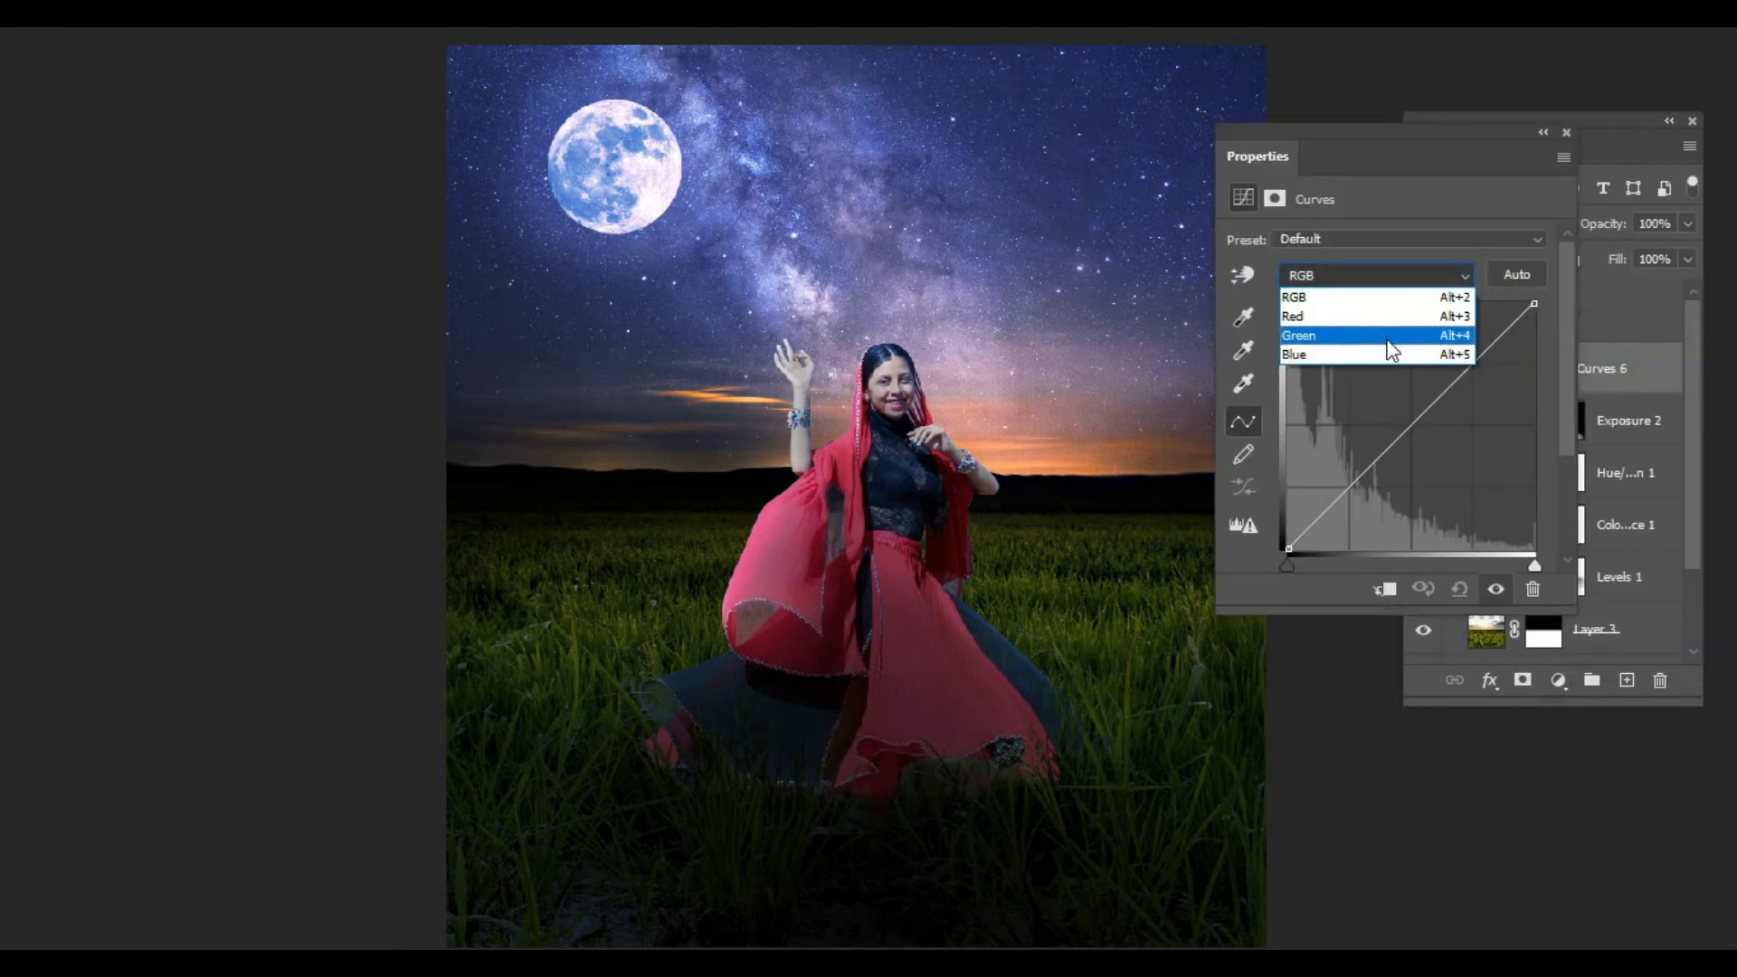
click(1411, 327)
drag(1535, 306, 1539, 336)
click(1385, 590)
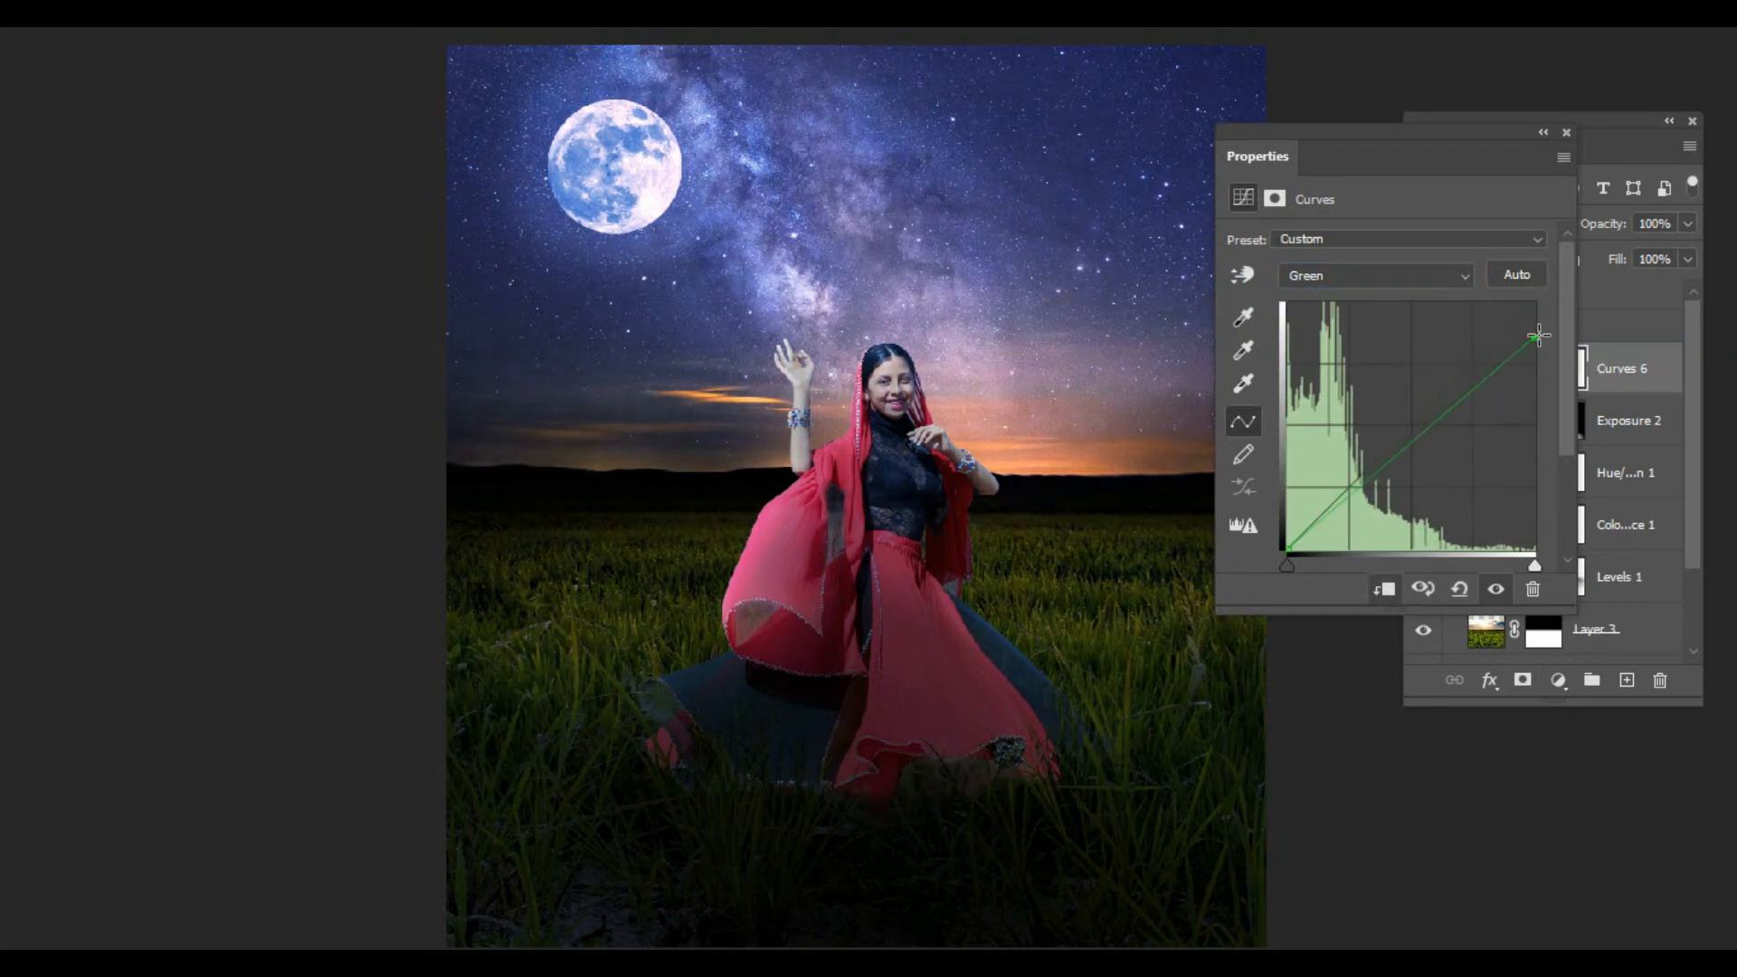
Step: Lower the highlight end of the grass curve's Red channel and raise the midtones of its Blue channel
click(1405, 275)
click(1393, 308)
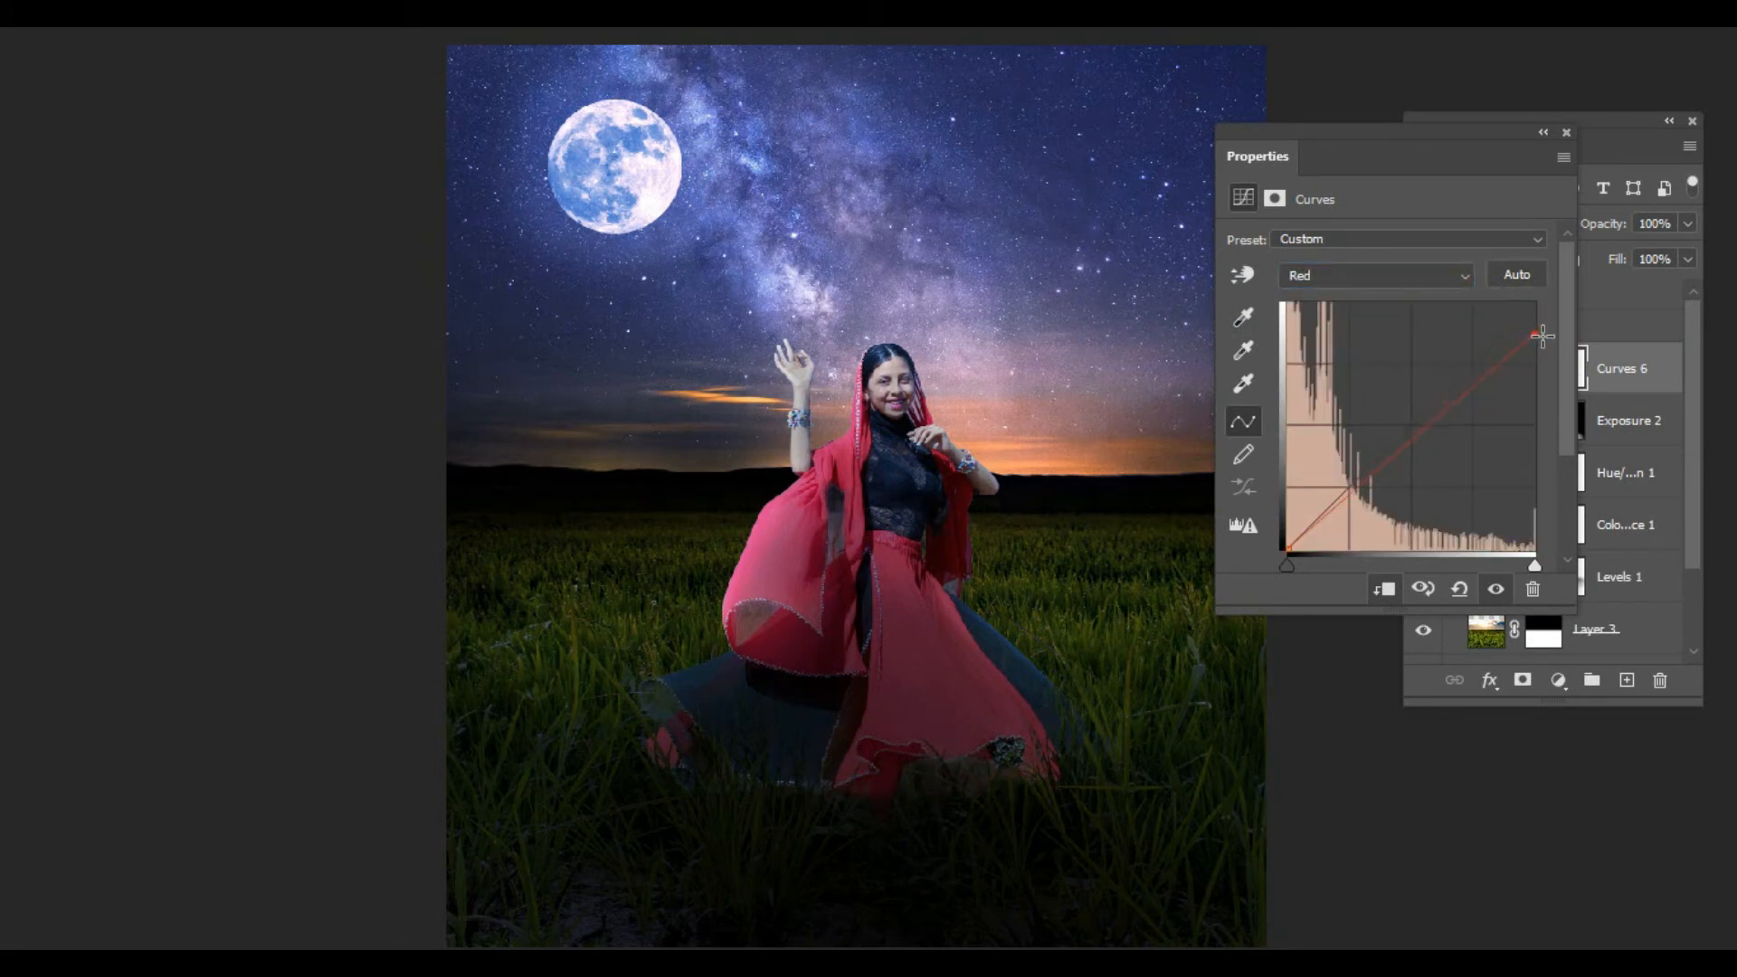
drag(1546, 337, 1551, 368)
click(1408, 275)
click(1398, 342)
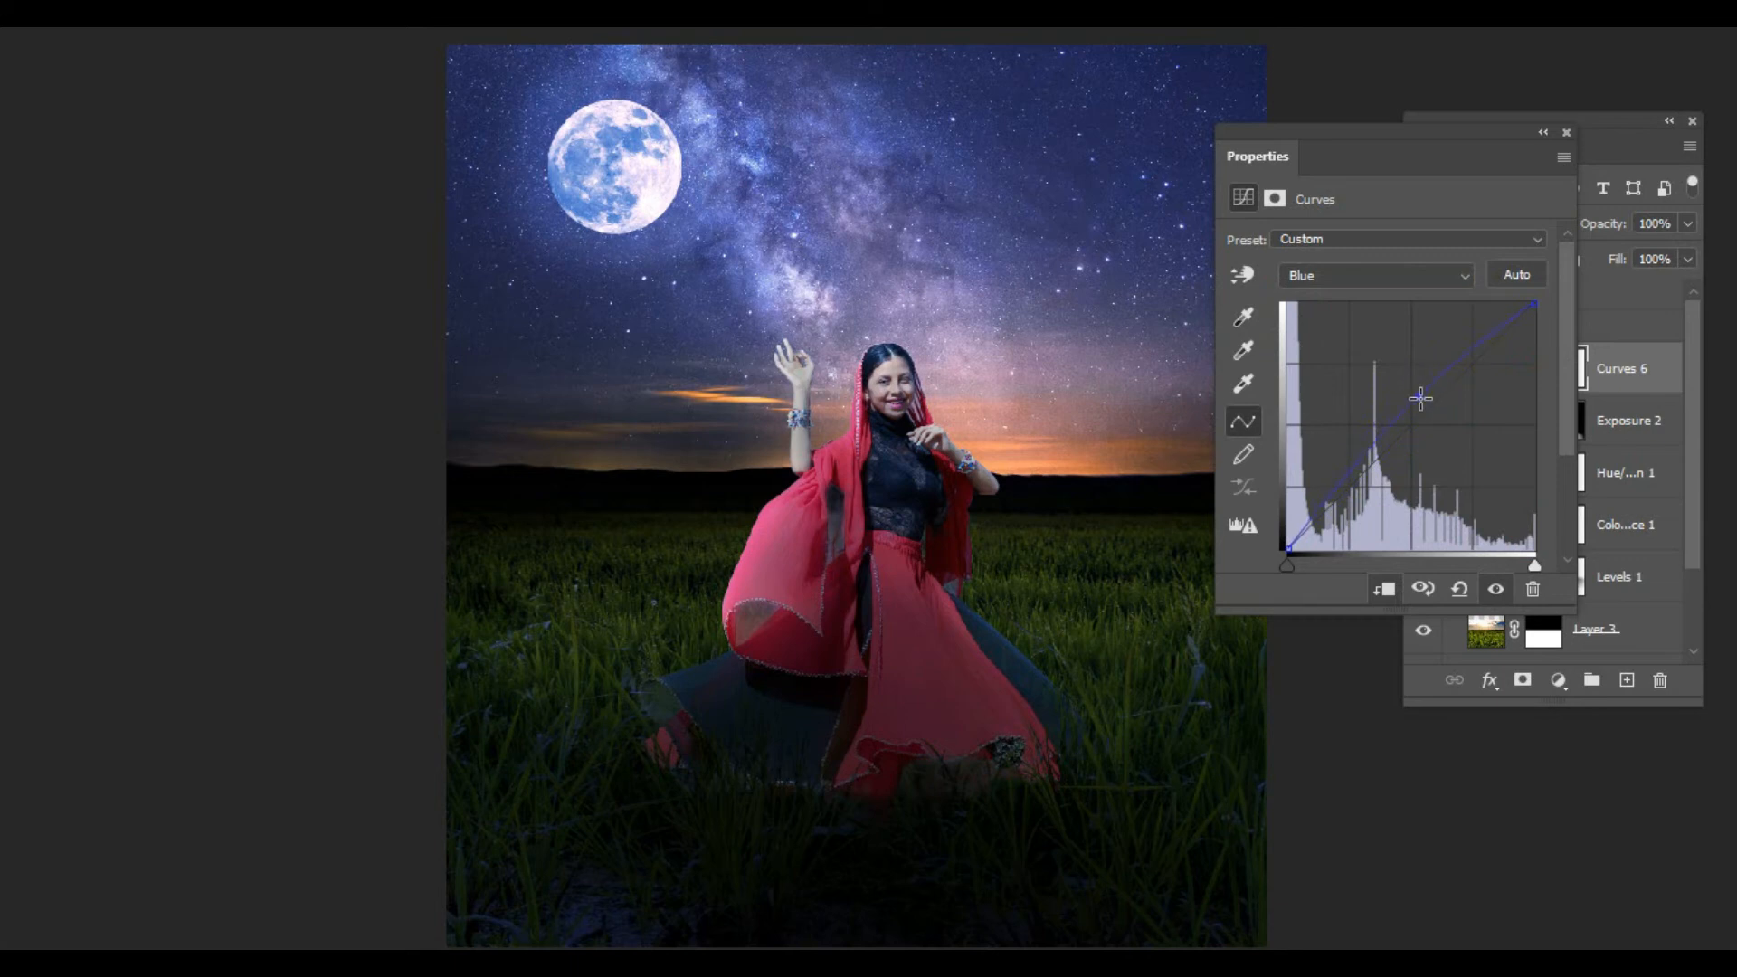
click(1567, 133)
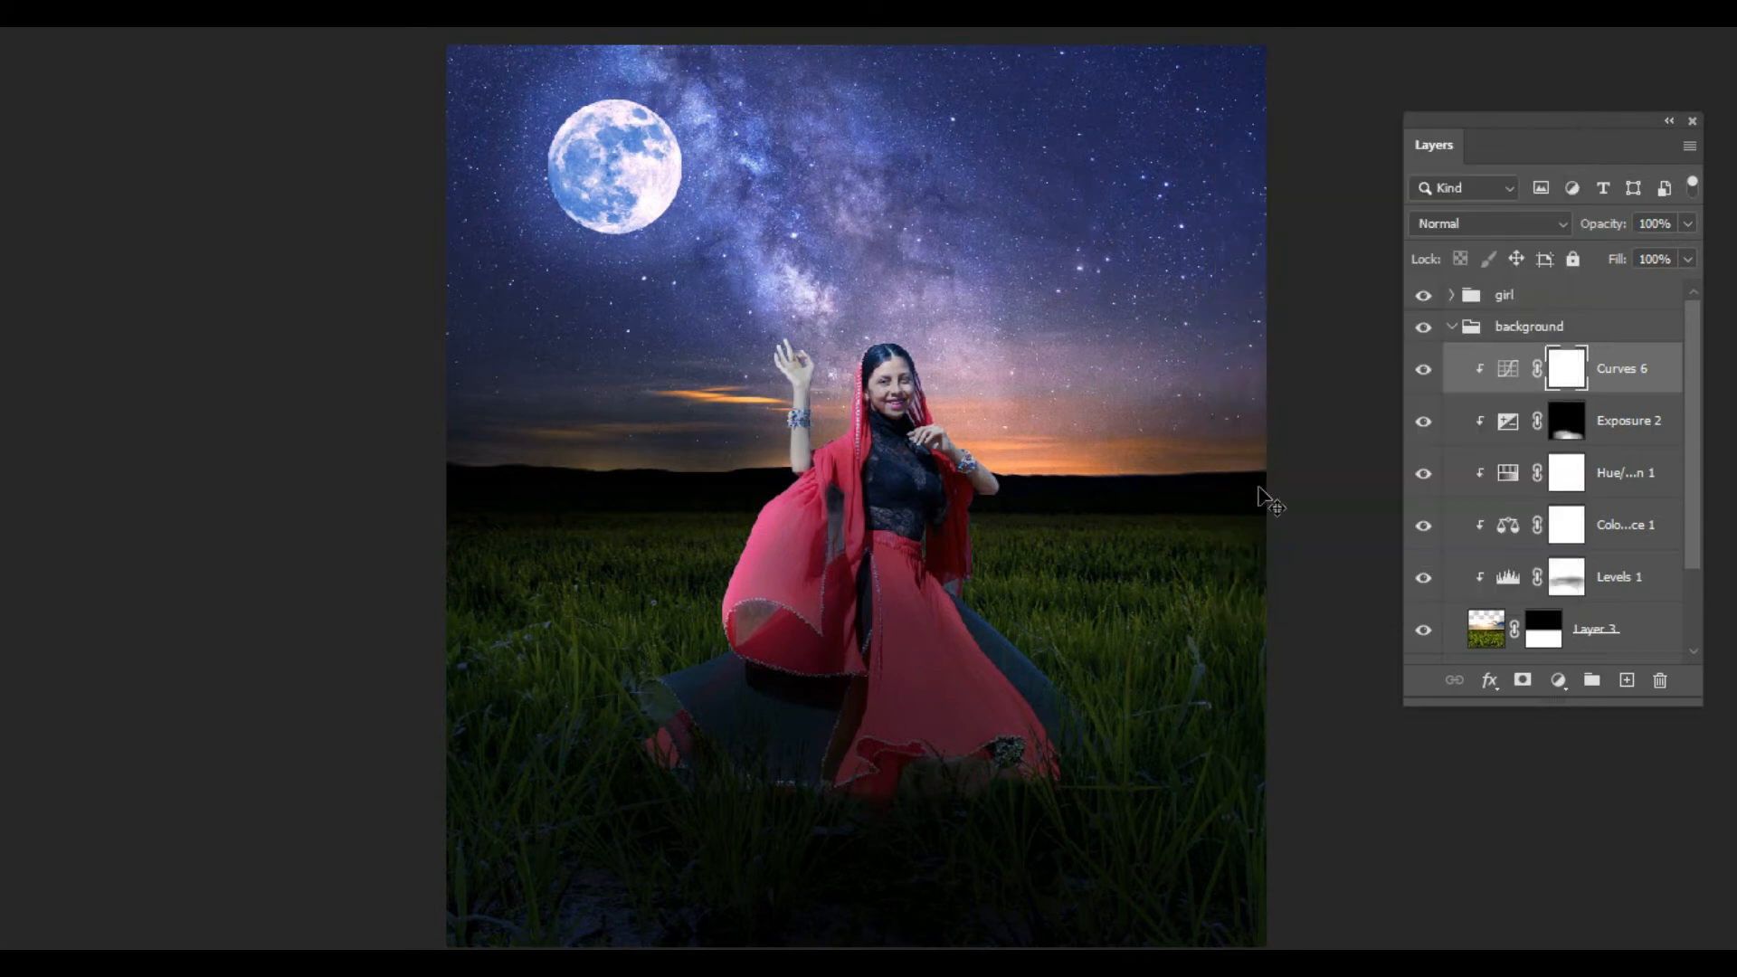
Step: Compare the grass with and without Levels 1 and paint on its mask to brighten the grass on both sides of the skirt
click(1540, 485)
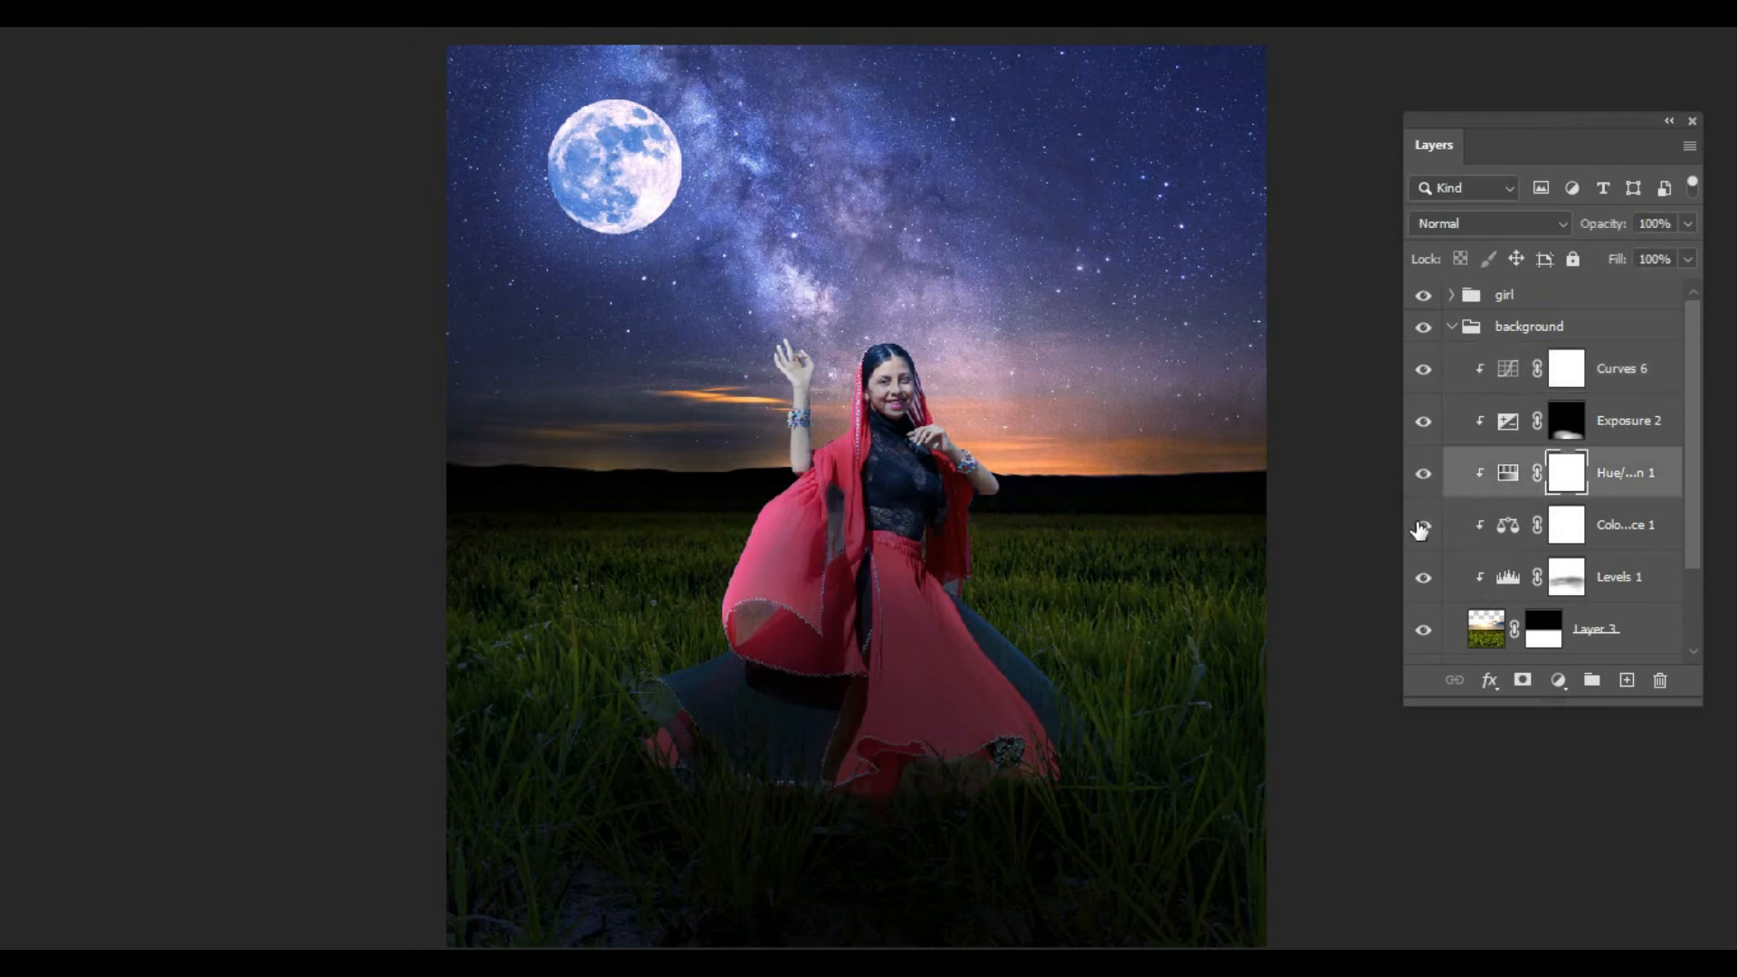
click(1425, 581)
click(1425, 580)
click(1567, 576)
key(b)
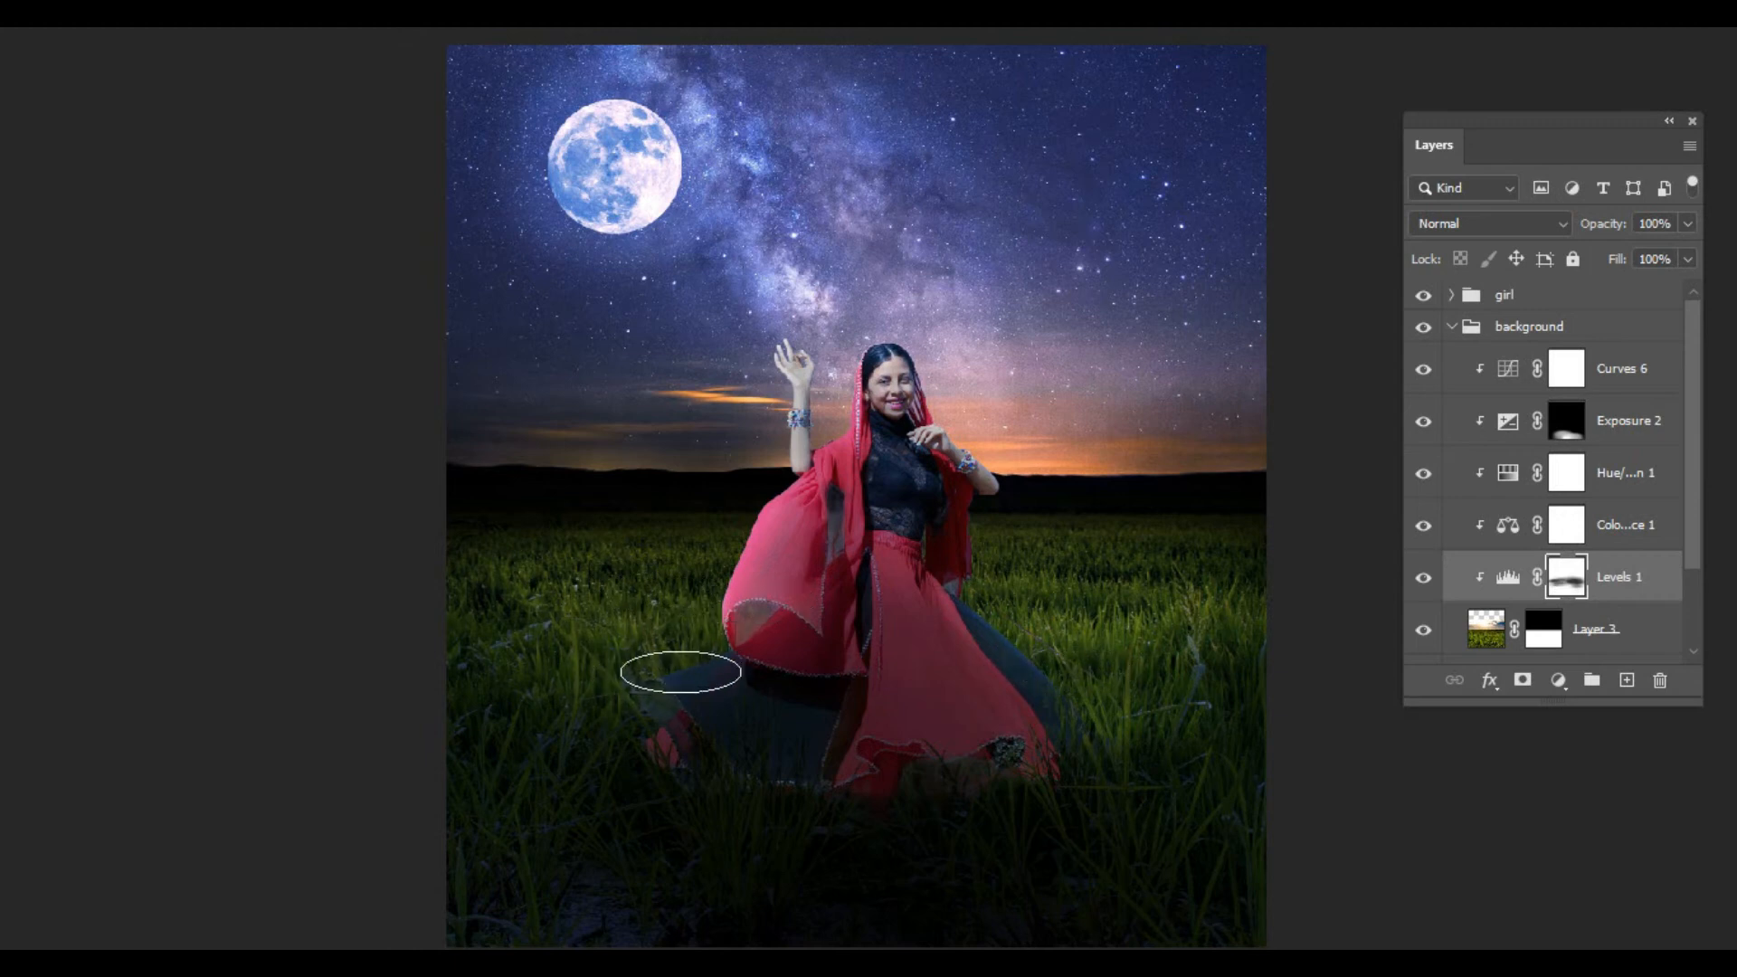
key(c)
key(b)
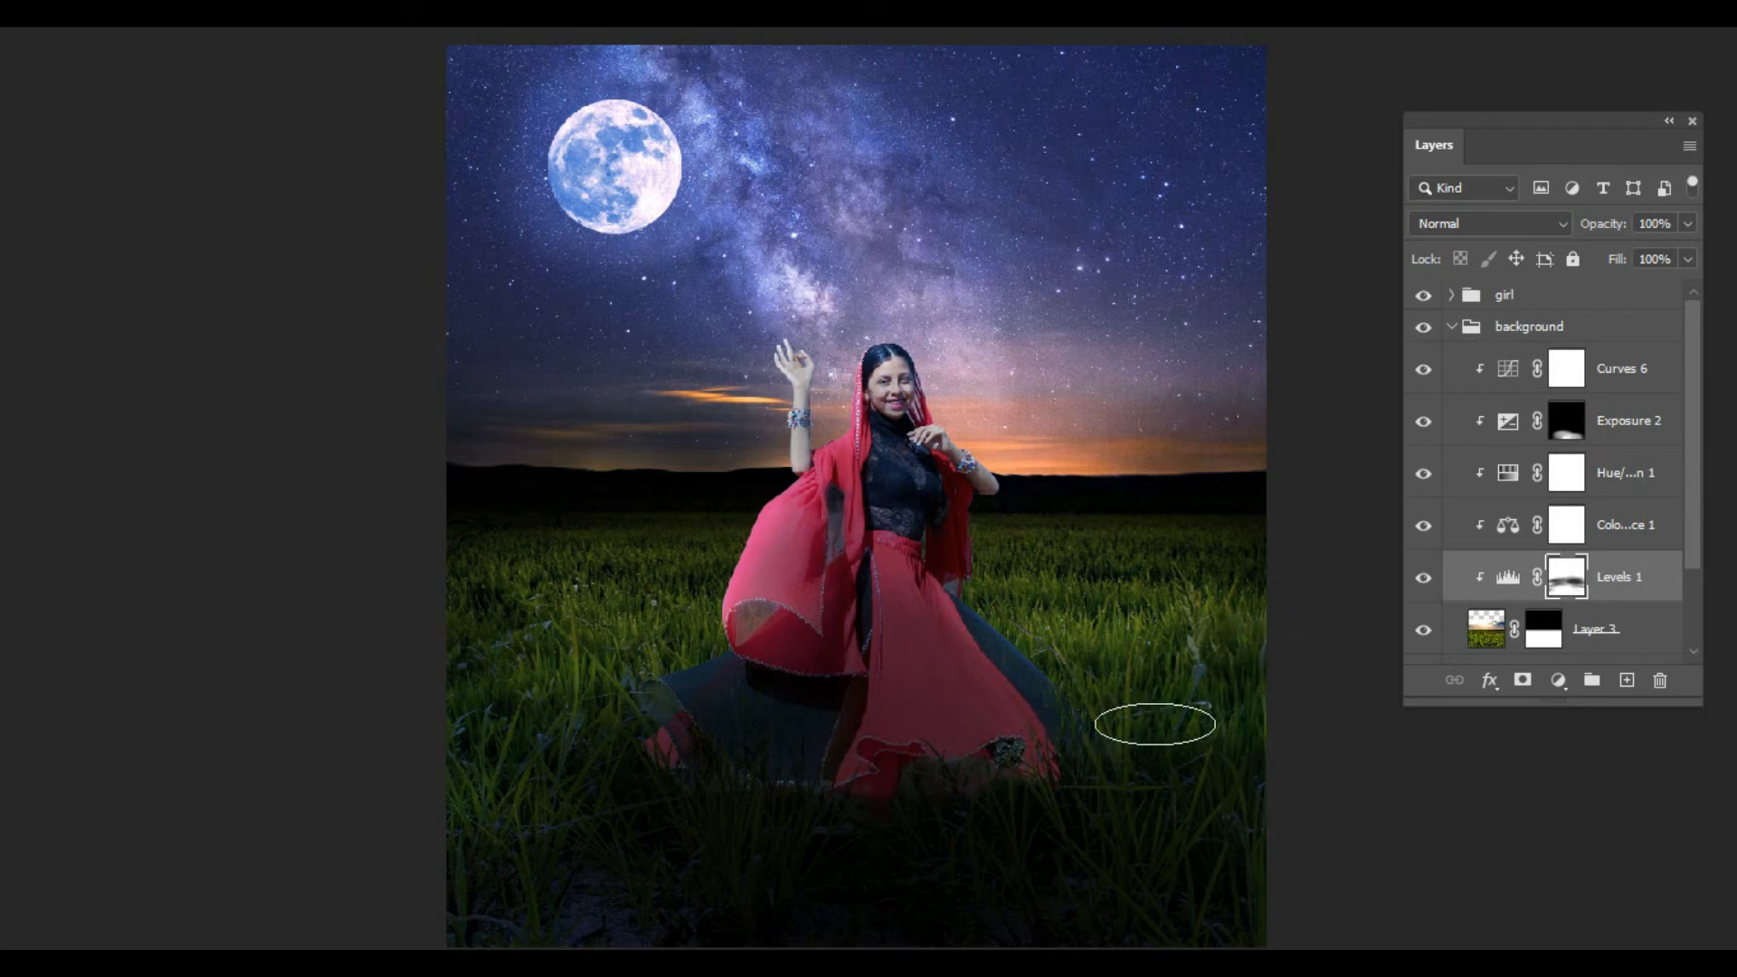
Step: Restore a round brush tip and refine the Levels 1 mask over the grass beside the skirt
right_click(1053, 585)
click(1183, 561)
click(962, 685)
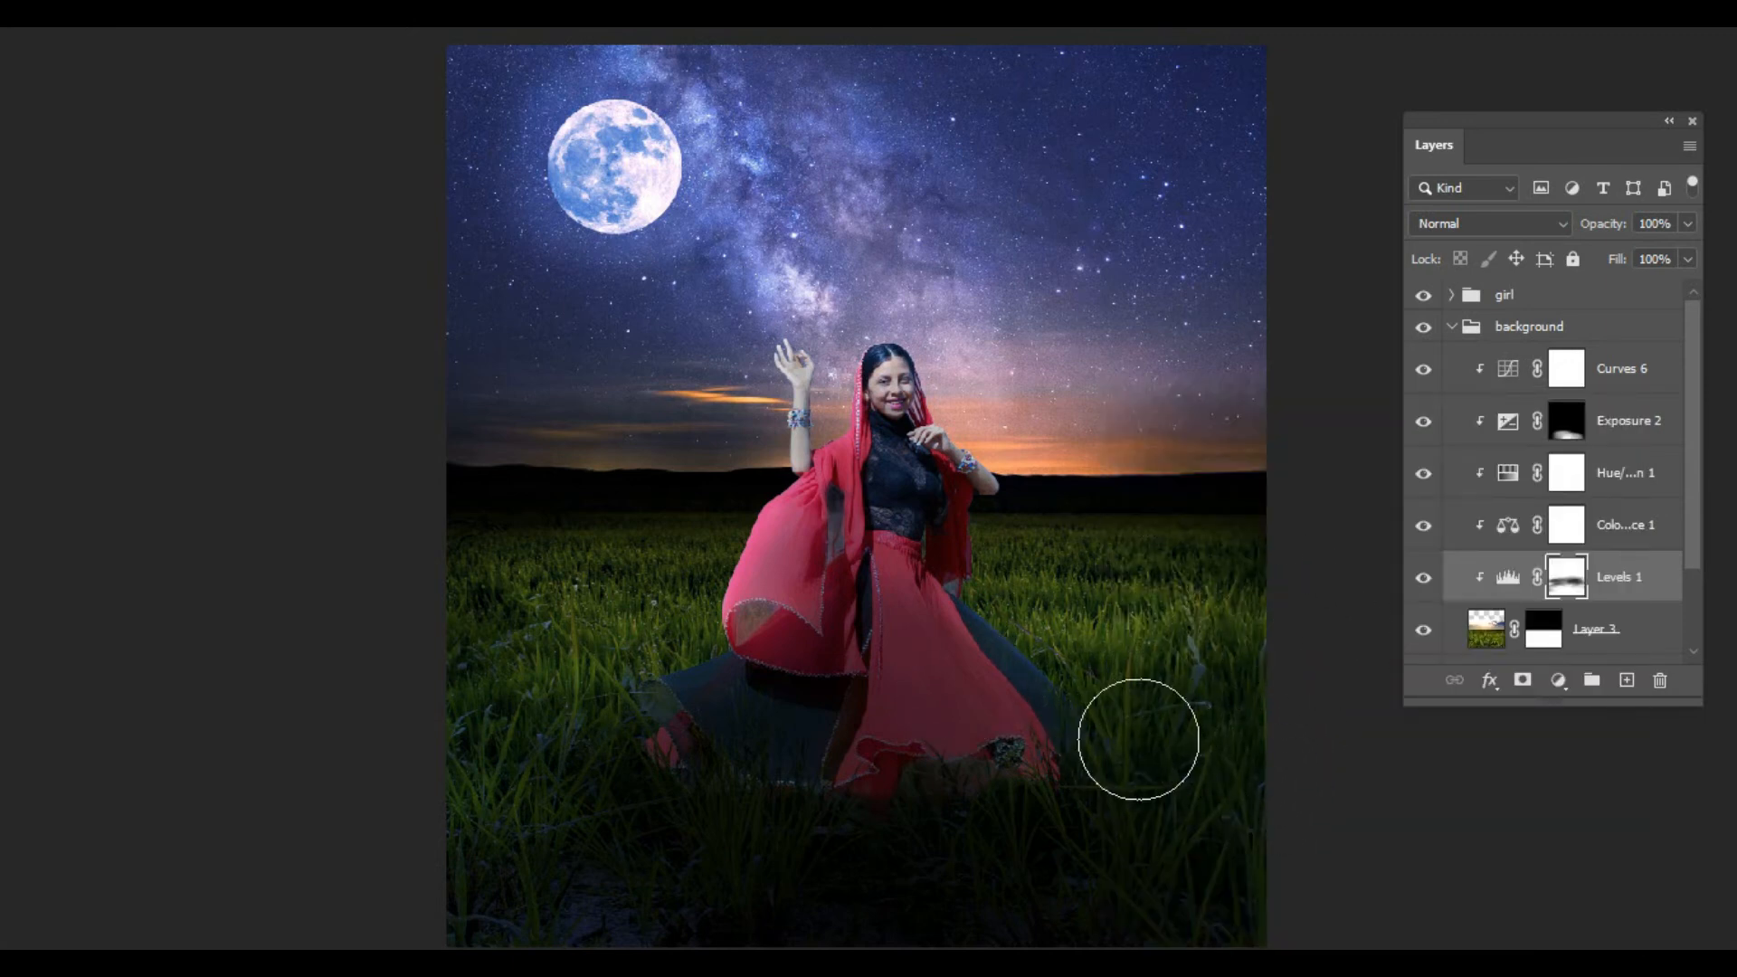
key(ctrl+minus)
key(ctrl+0)
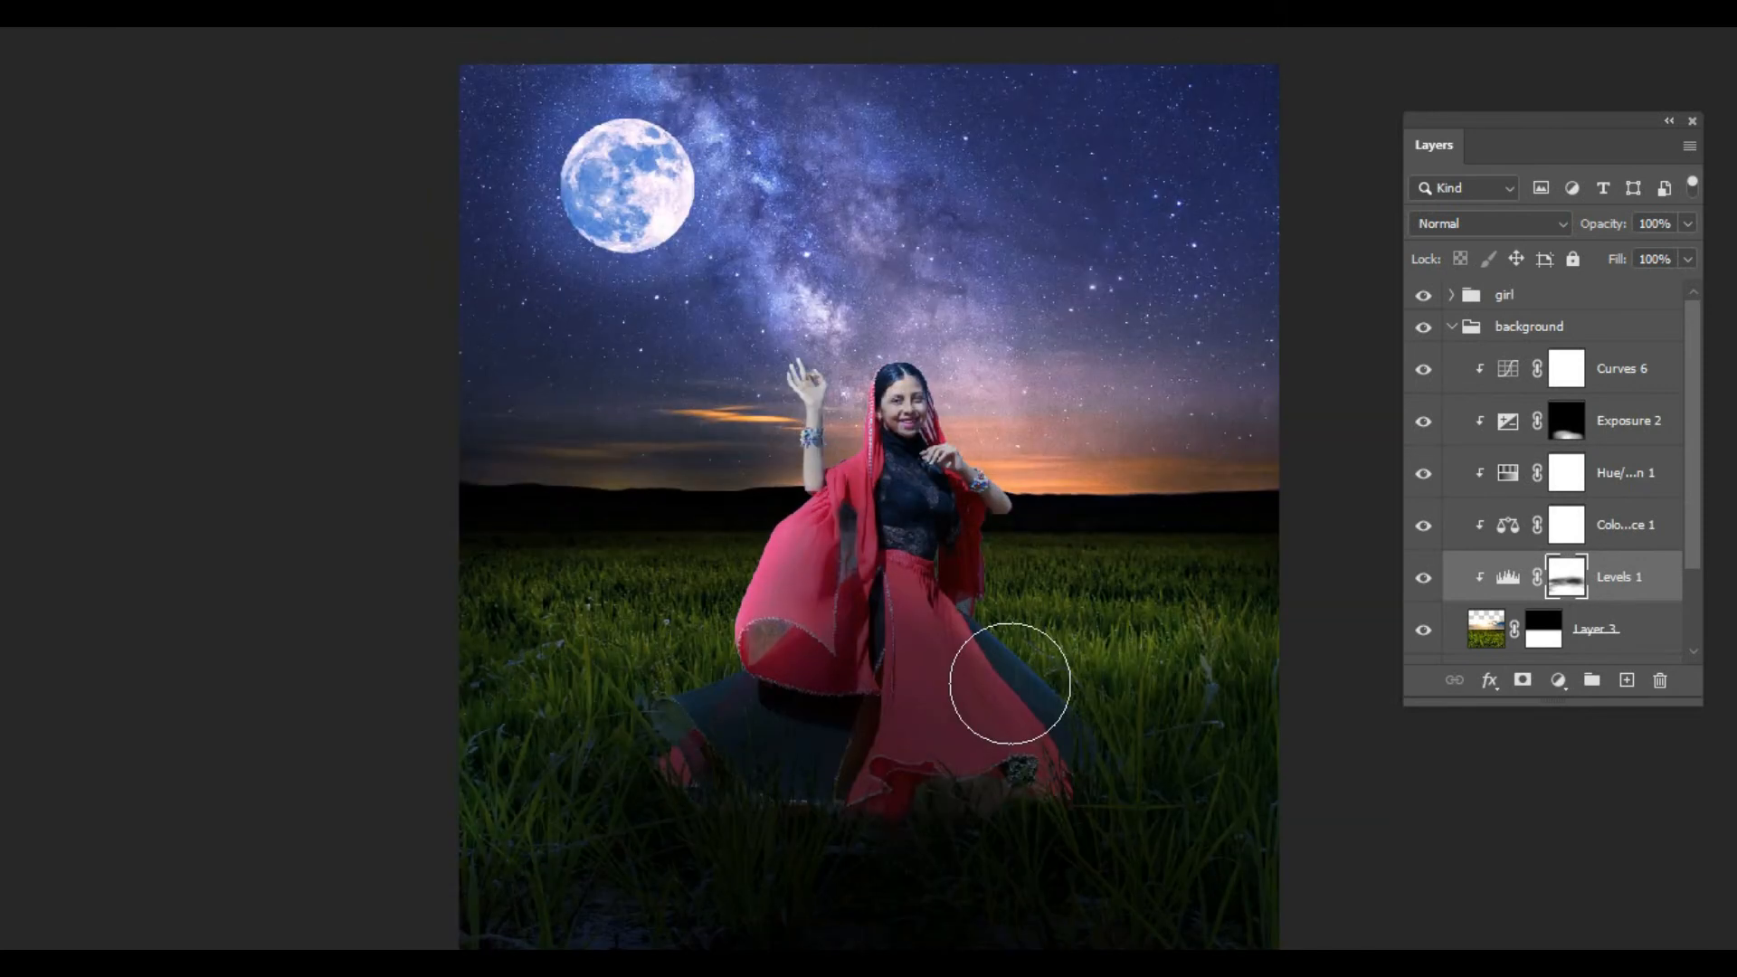
Step: Examine the whole composite without the interface, from a full overview to a close view of the dancer's upper body
key(Tab)
key(f)
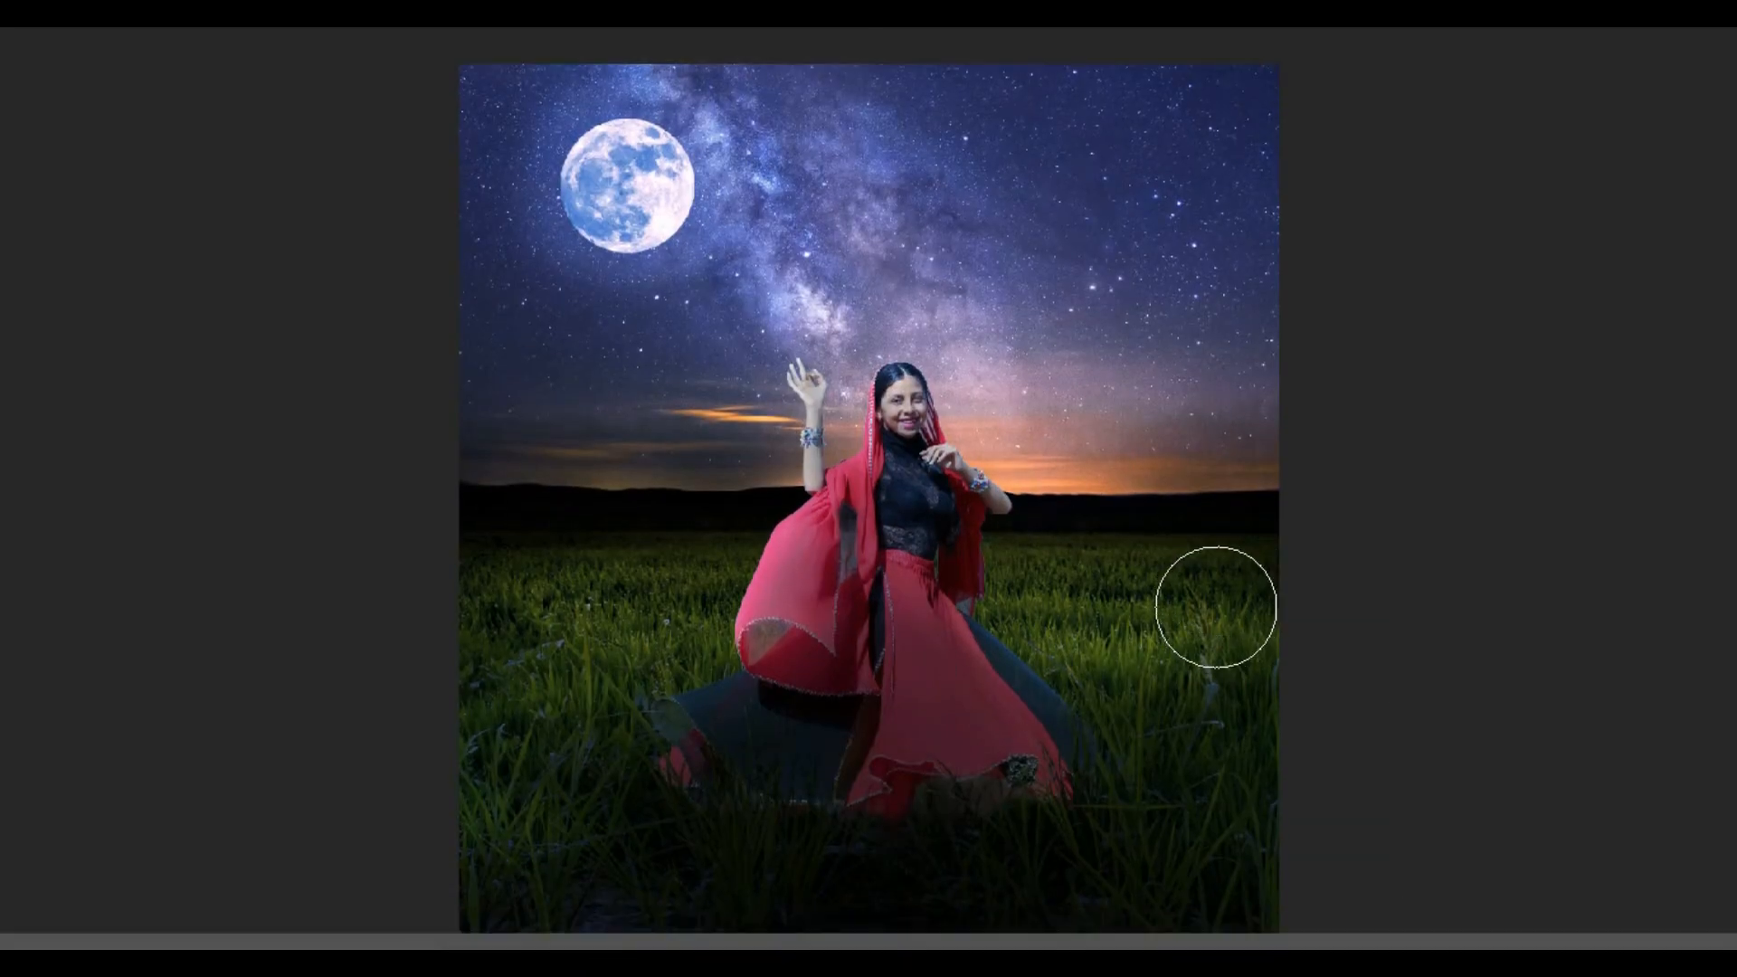
key(ctrl+minus)
key(ctrl+minus)
key(ctrl+minus)
ctrl+click(956, 561)
ctrl+click(956, 561)
ctrl+click(955, 561)
drag(956, 561, 1131, 646)
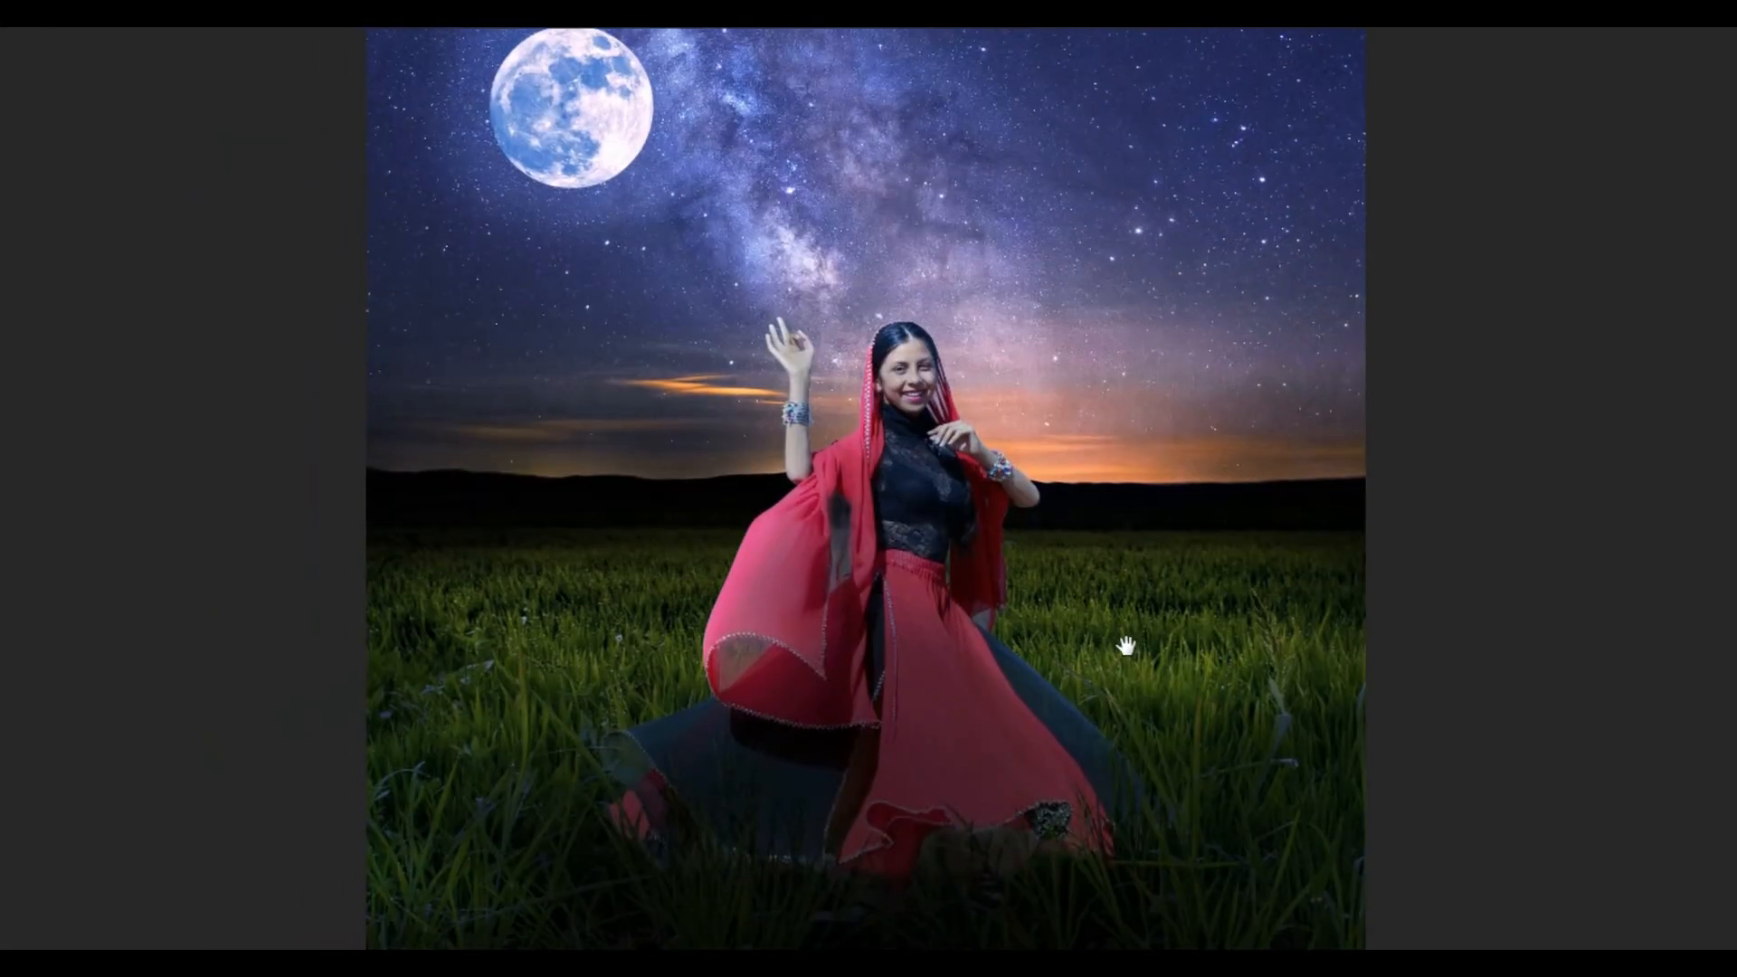
key(ctrl+minus)
drag(1327, 622, 1299, 605)
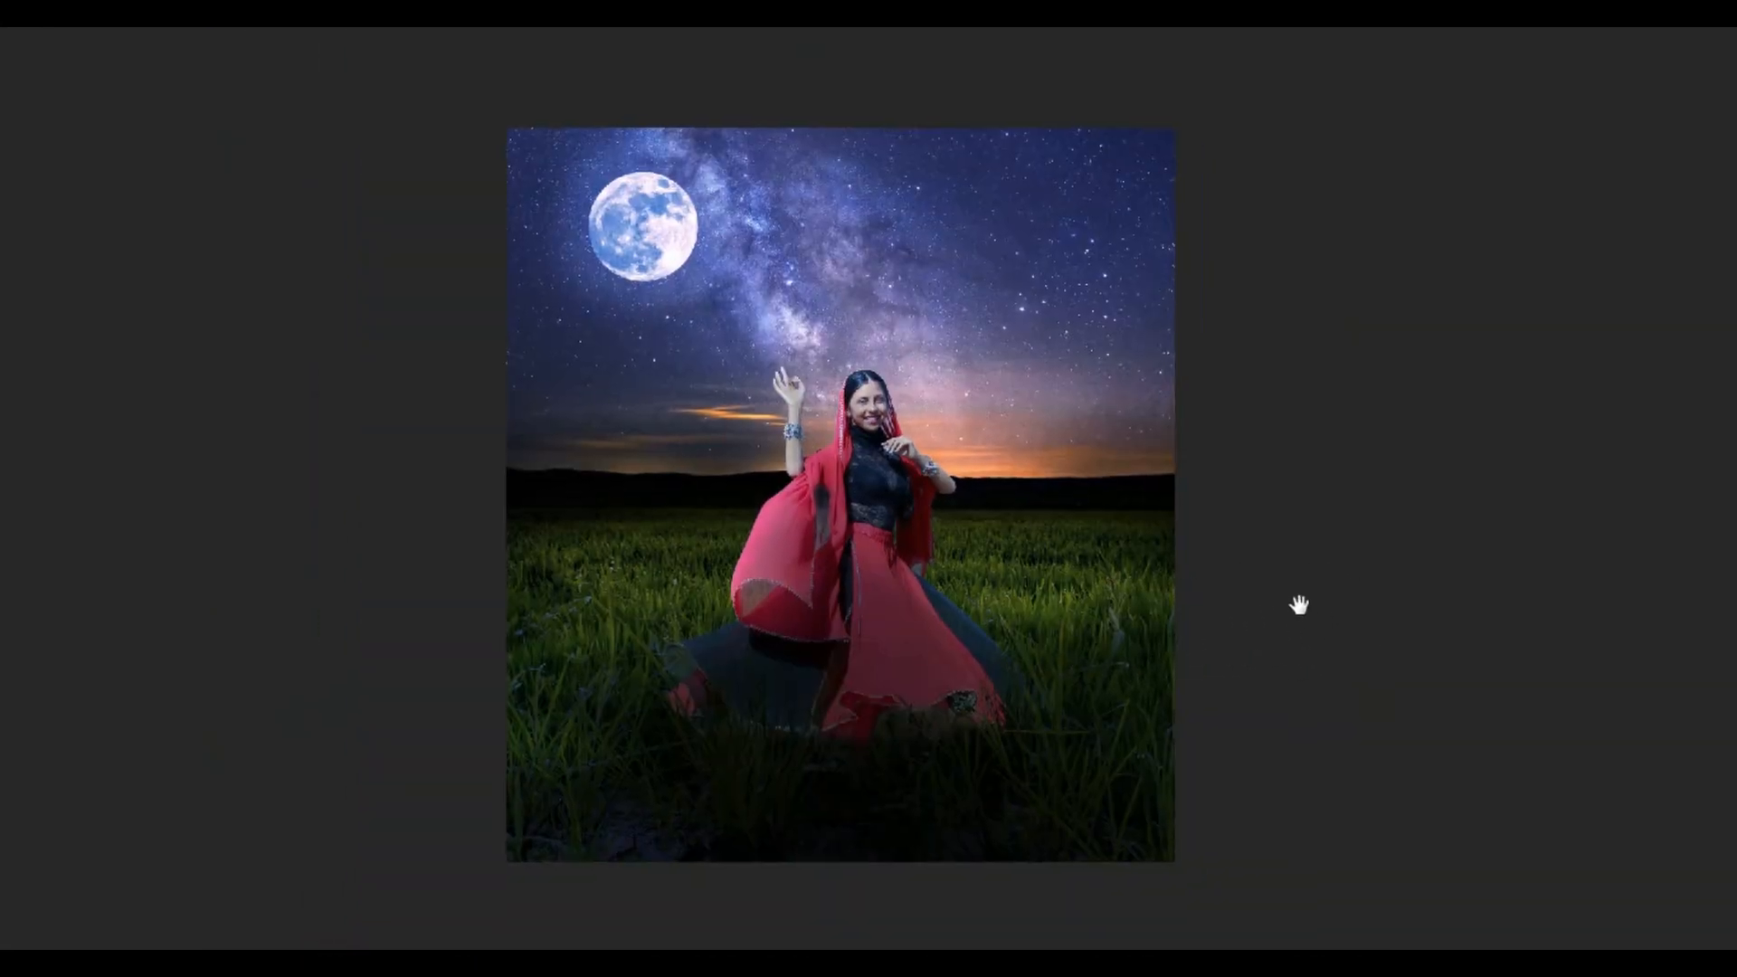
ctrl+click(1073, 507)
ctrl+click(1073, 508)
ctrl+click(1073, 508)
drag(751, 410, 921, 544)
ctrl+click(792, 537)
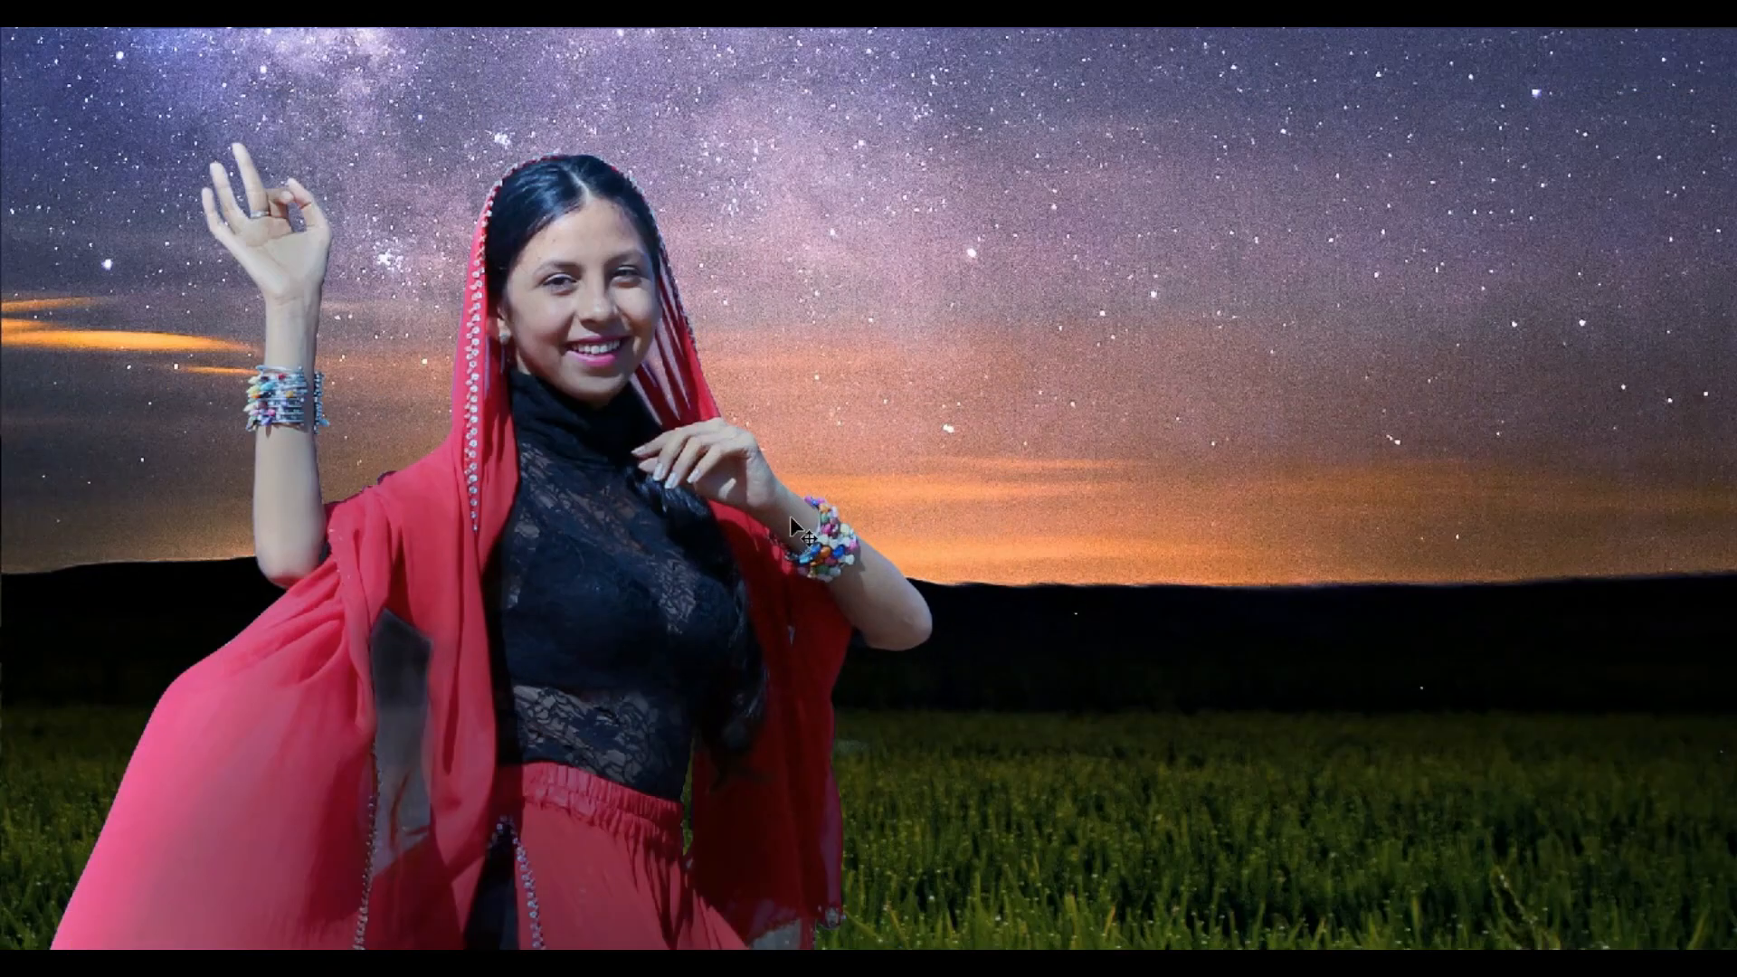
Step: Add a colorized orange Hue/Saturation adjustment atop the girl group with saturation 70 and lightness +22, clipped to the dancer
key(F7)
click(1451, 297)
click(1558, 681)
click(1583, 430)
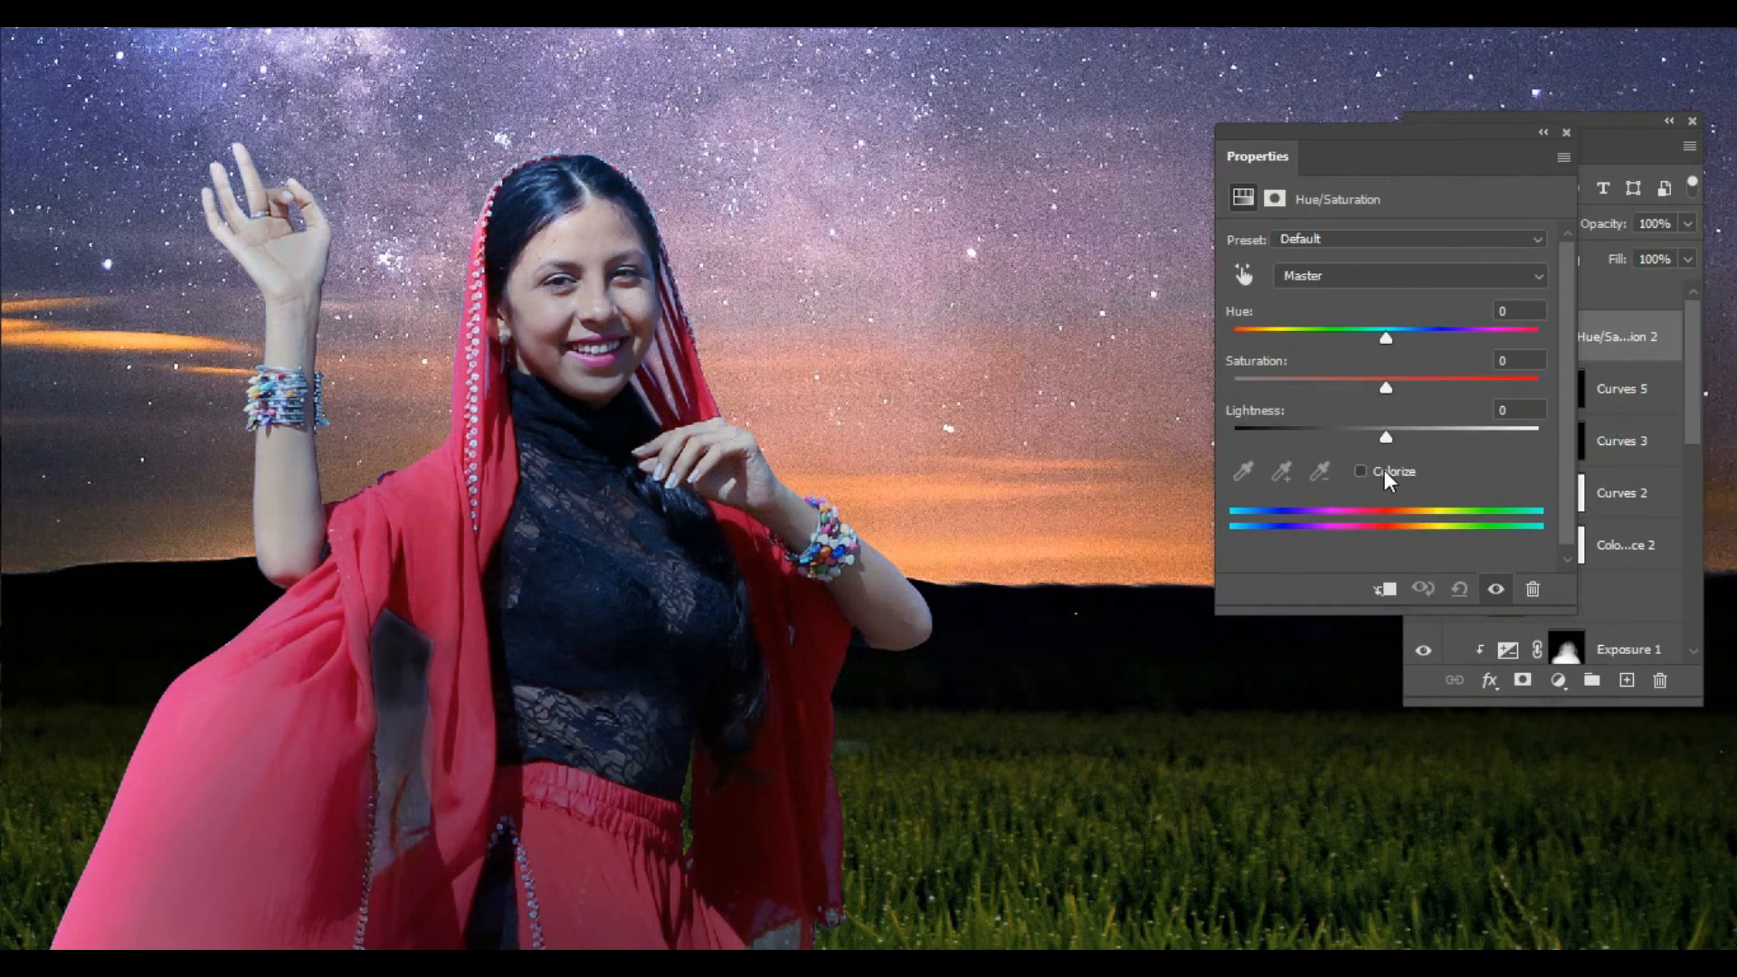
click(1383, 472)
drag(1373, 389, 1445, 440)
click(1385, 589)
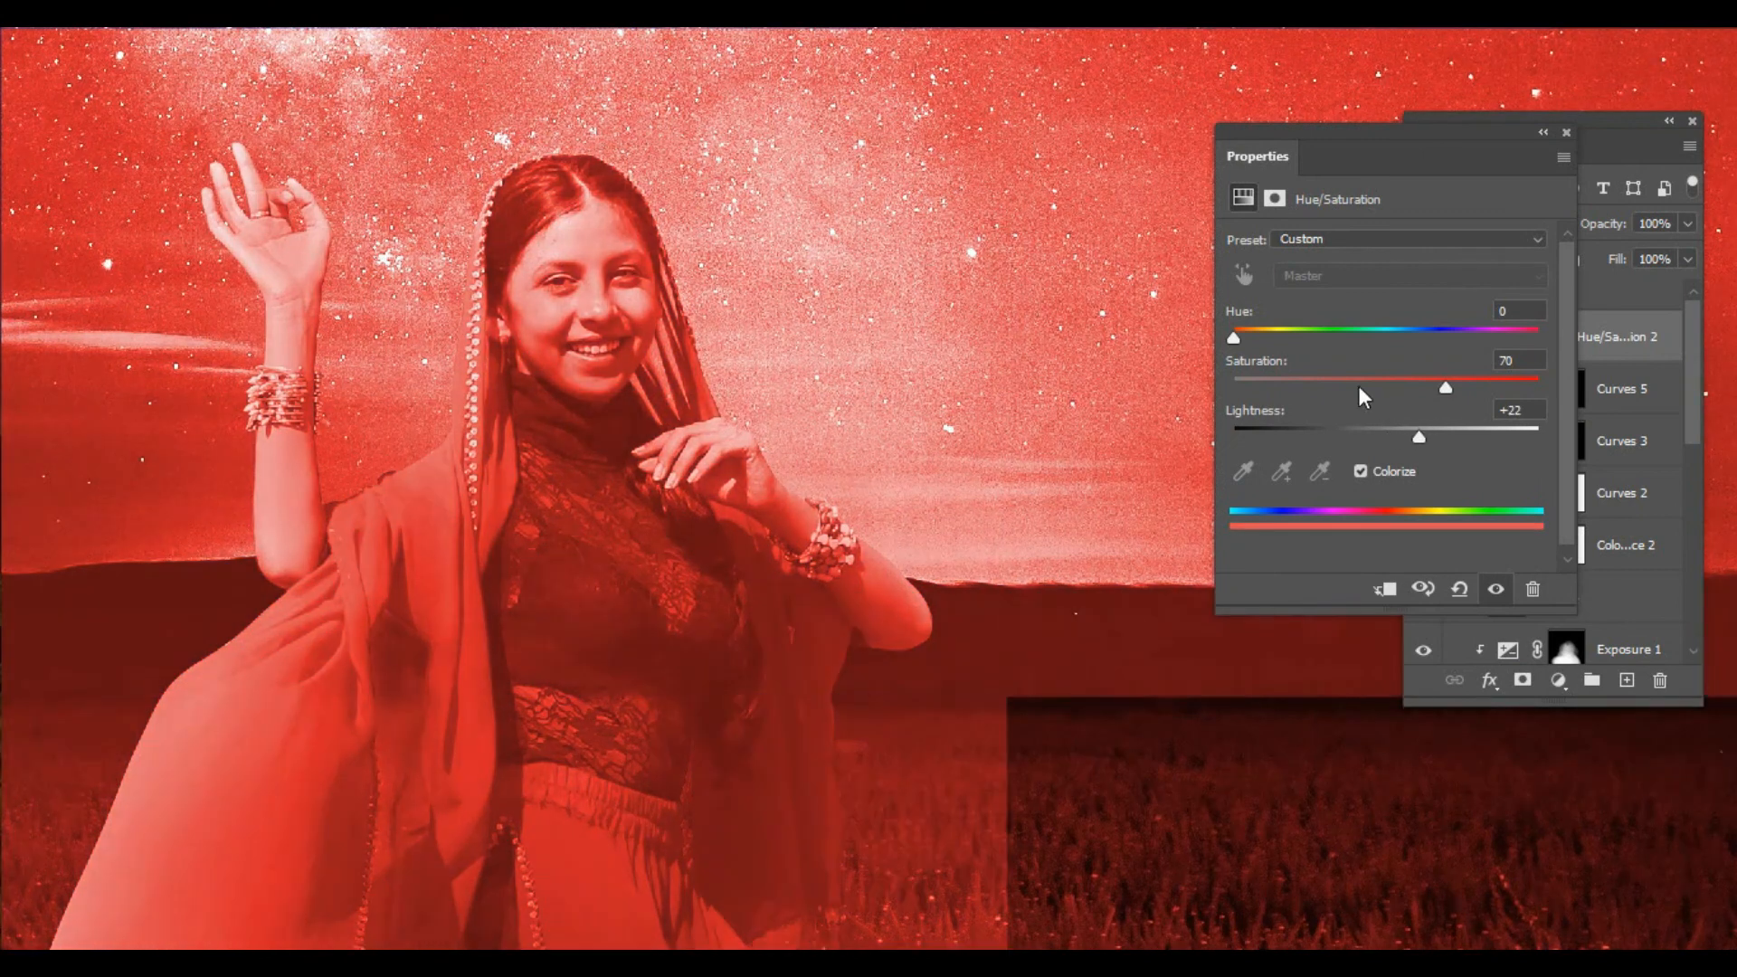
drag(1248, 342, 1267, 338)
click(1568, 133)
Step: Split the Underlying Layer black Blend If slider of Hue/Saturation 2 to 0 / 151 to protect the dancer's dark tones
click(1666, 300)
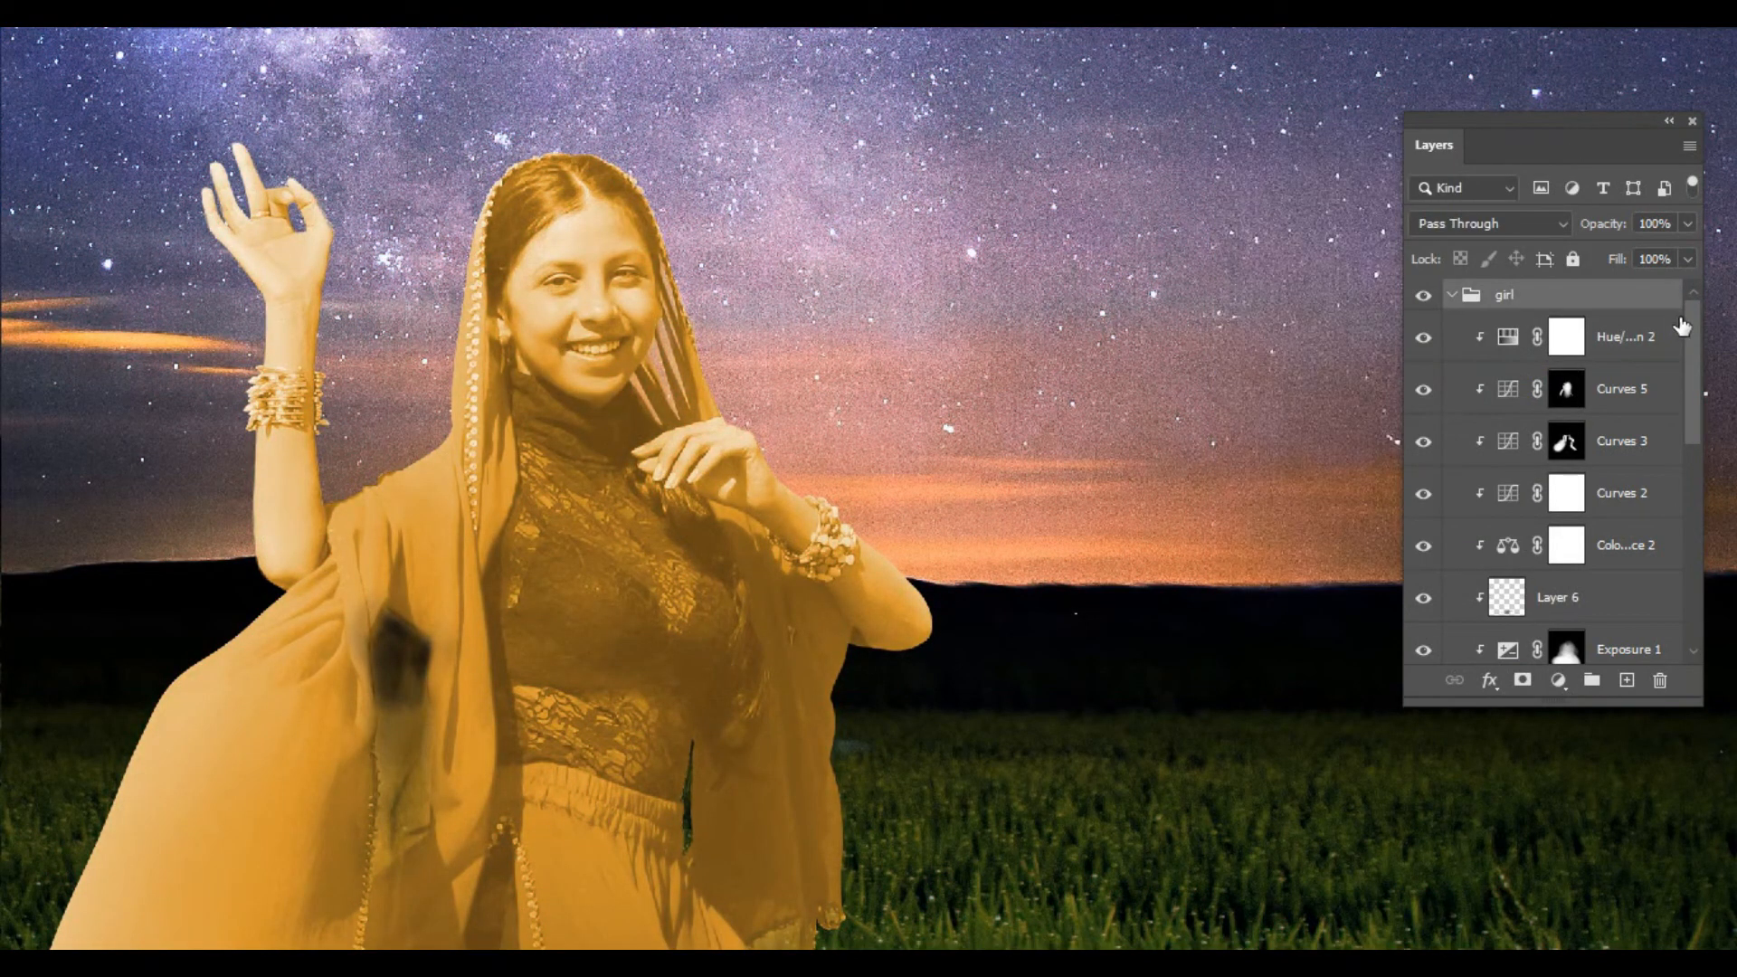
double_click(1661, 333)
key(Escape)
double_click(1673, 339)
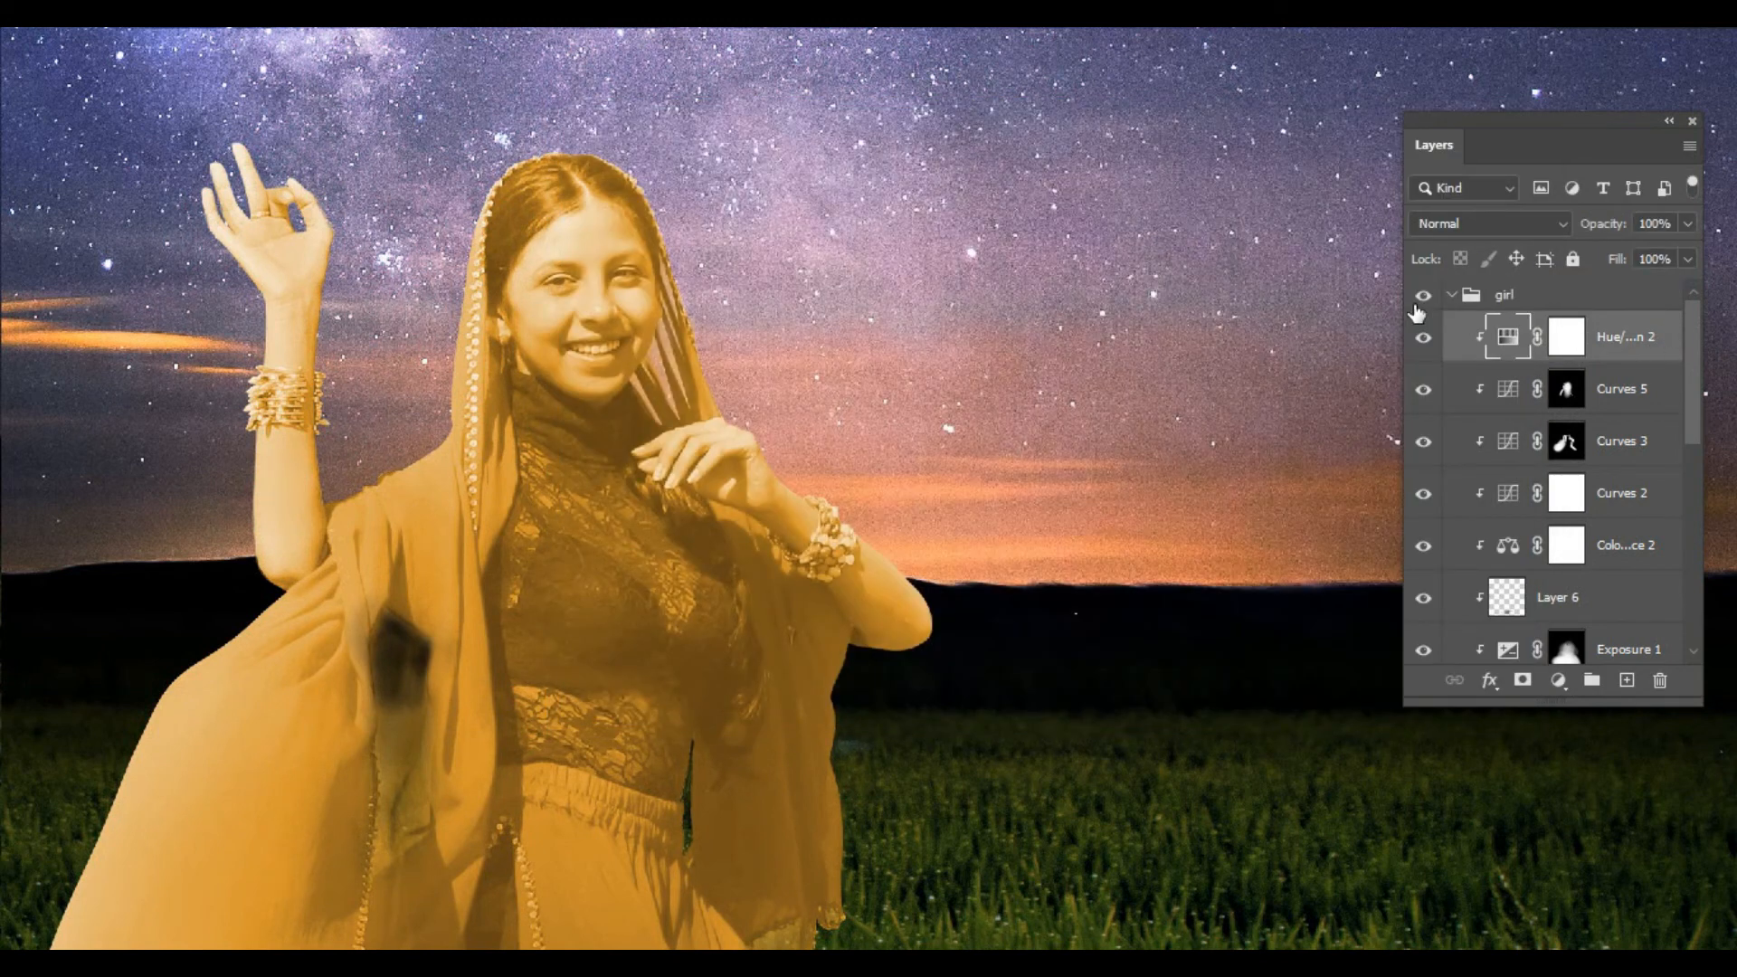
drag(1044, 118, 1645, 91)
drag(1532, 588, 1685, 585)
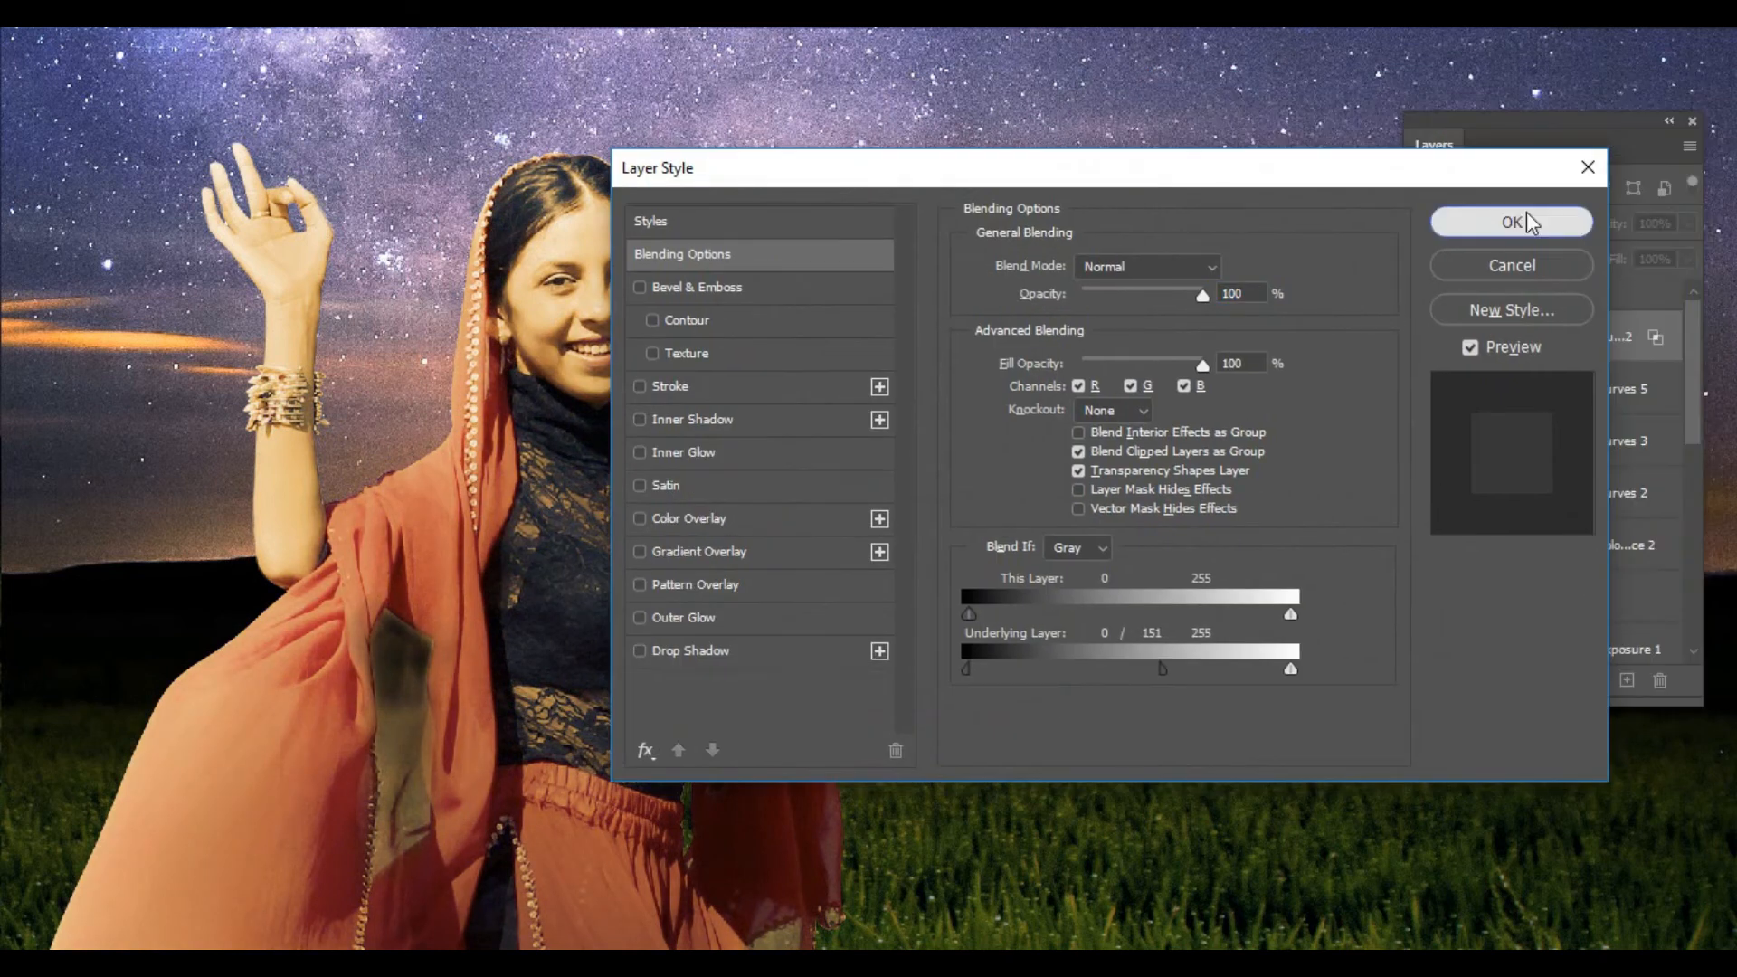
click(1527, 218)
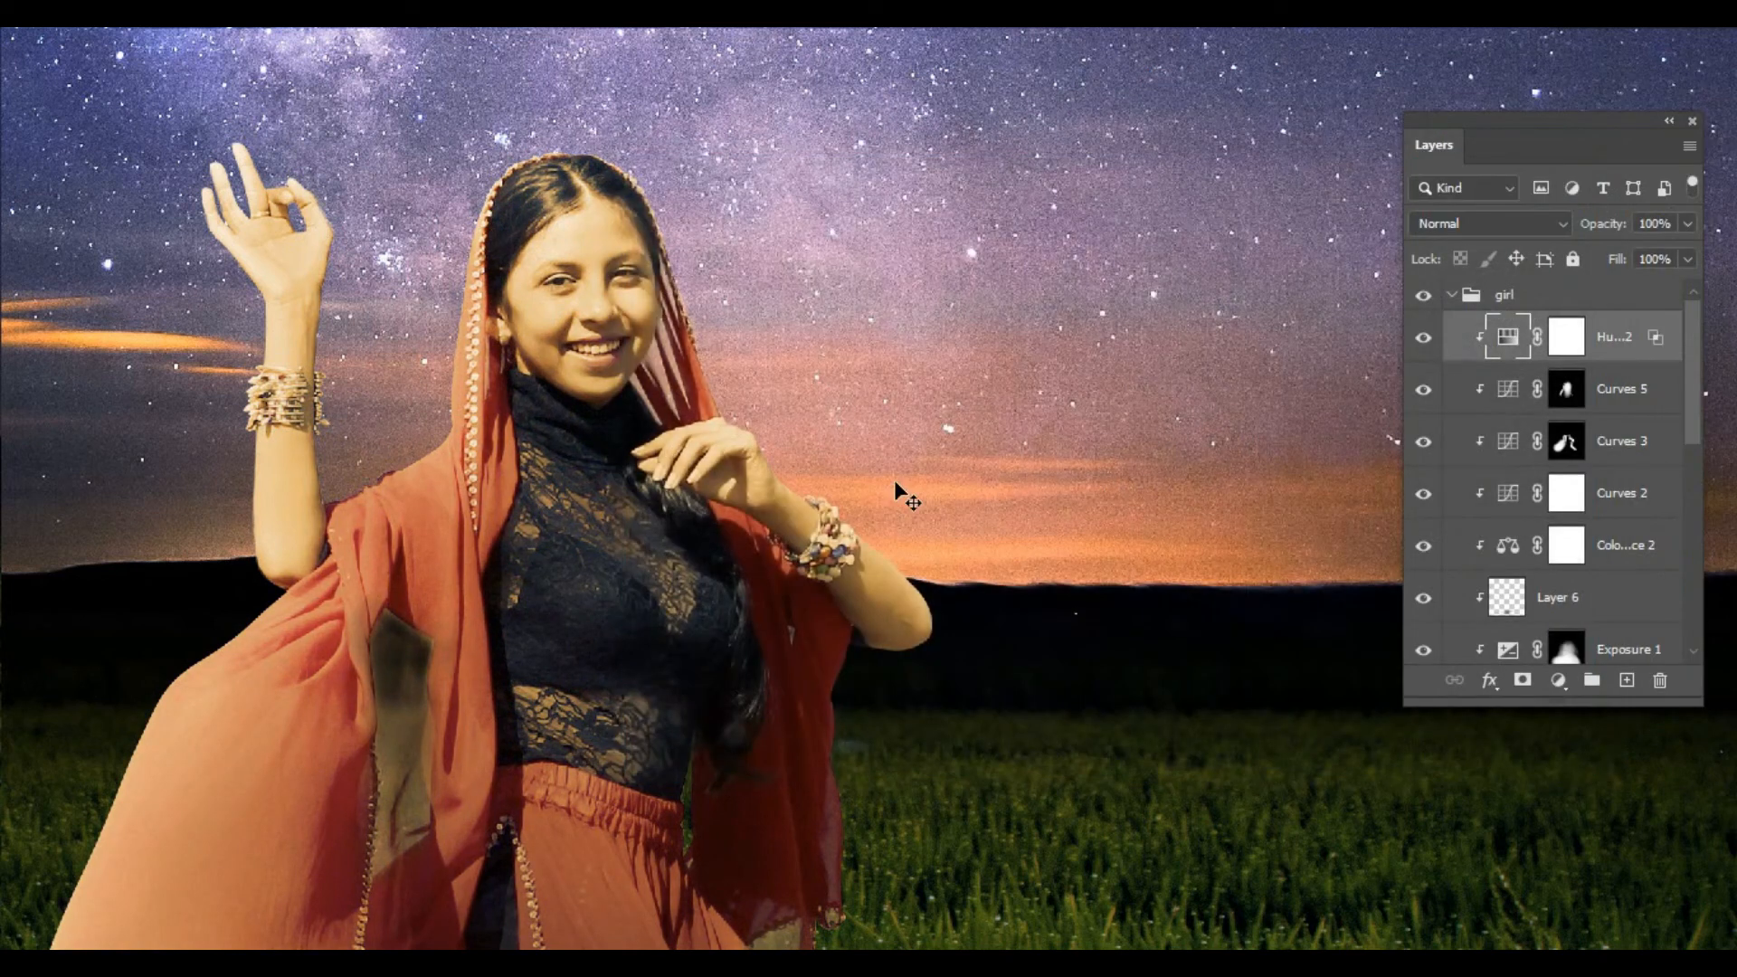
Step: Invert the Hue/Saturation 2 mask to black and paint the orange tint onto the dancer's hand near her chin with a small brush
scroll(797, 483, up, 3)
key(b)
key(bracketleft)
key(bracketleft)
key(bracketleft)
key(bracketleft)
key(bracketleft)
key(bracketleft)
key(bracketleft)
key(bracketleft)
key(bracketleft)
key(bracketleft)
key(bracketleft)
key(bracketleft)
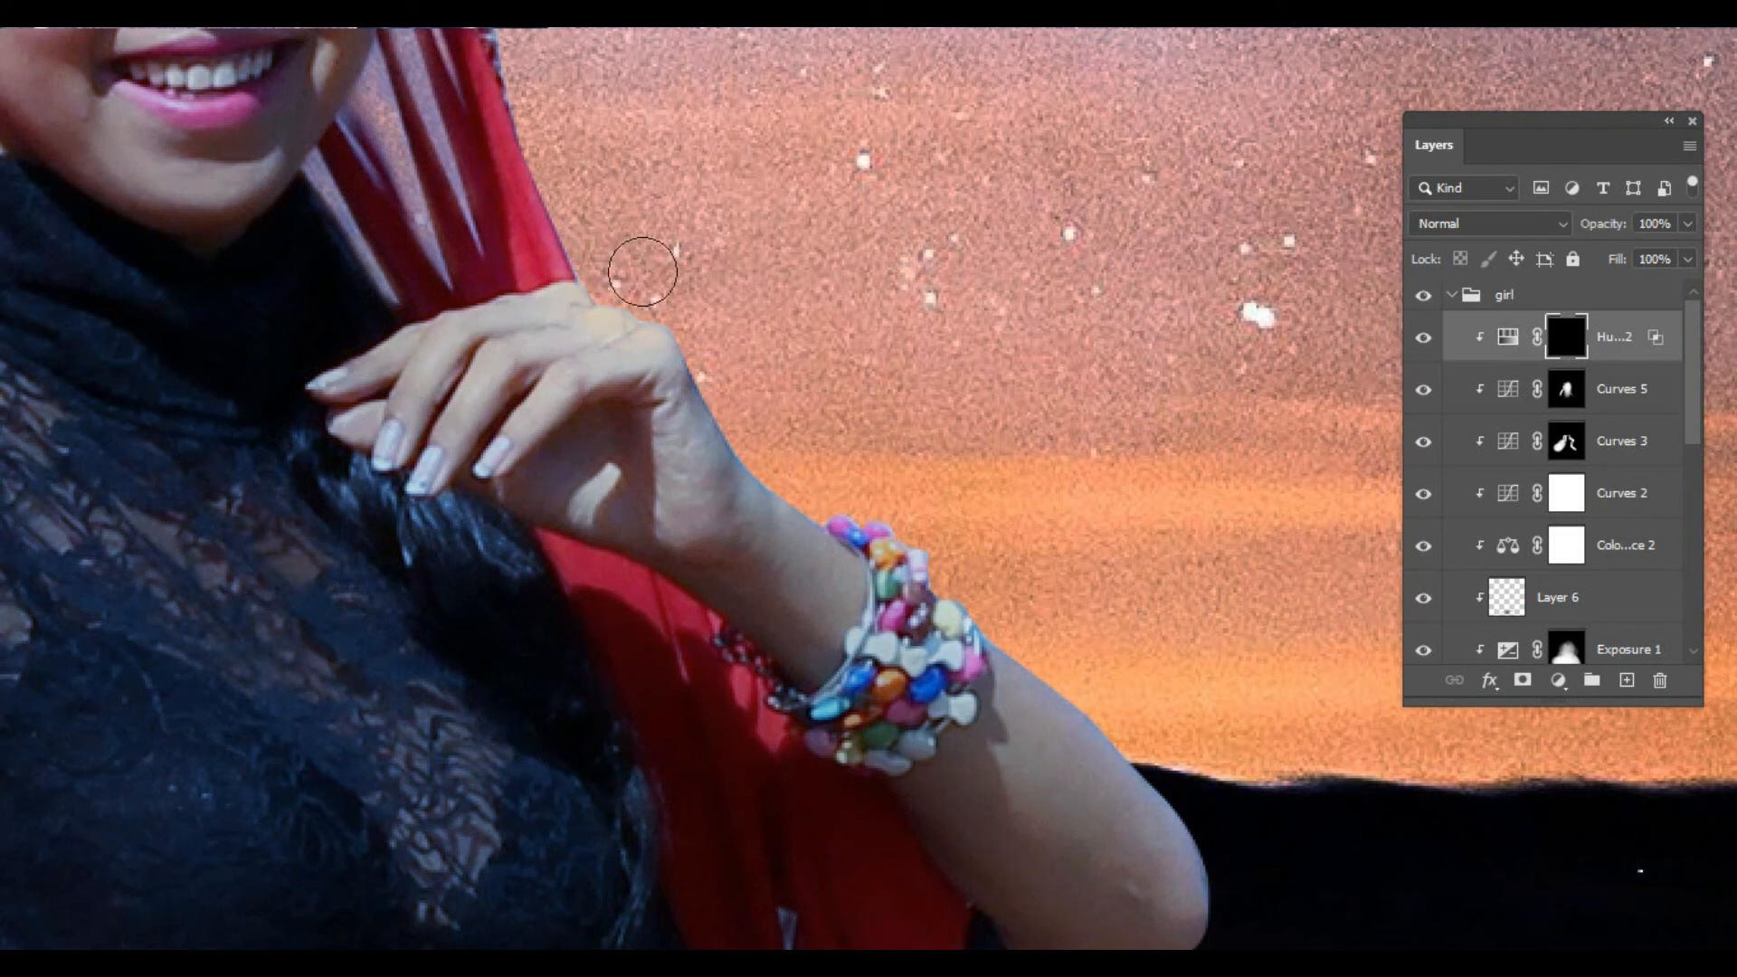
scroll(819, 362, down, 3)
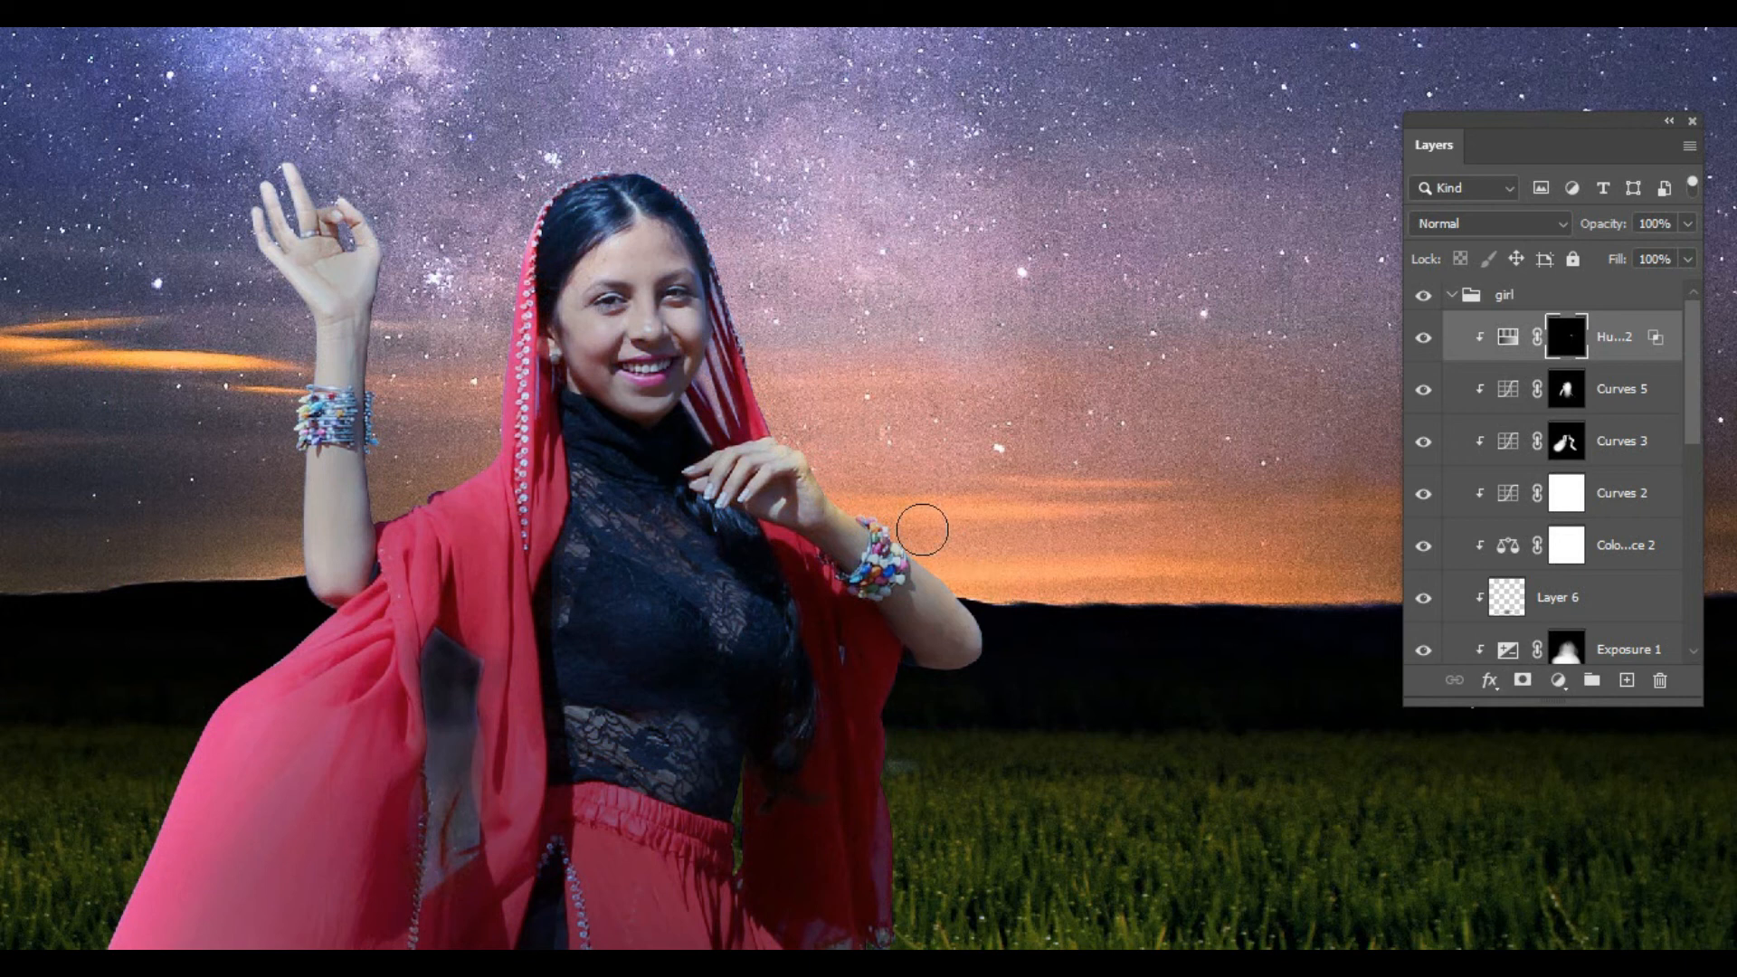
Step: Paint the Hue/Saturation 2 mask along the sunset-facing edge of the dancer's bent wrist and forearm with a smaller brush
scroll(968, 625, up, 3)
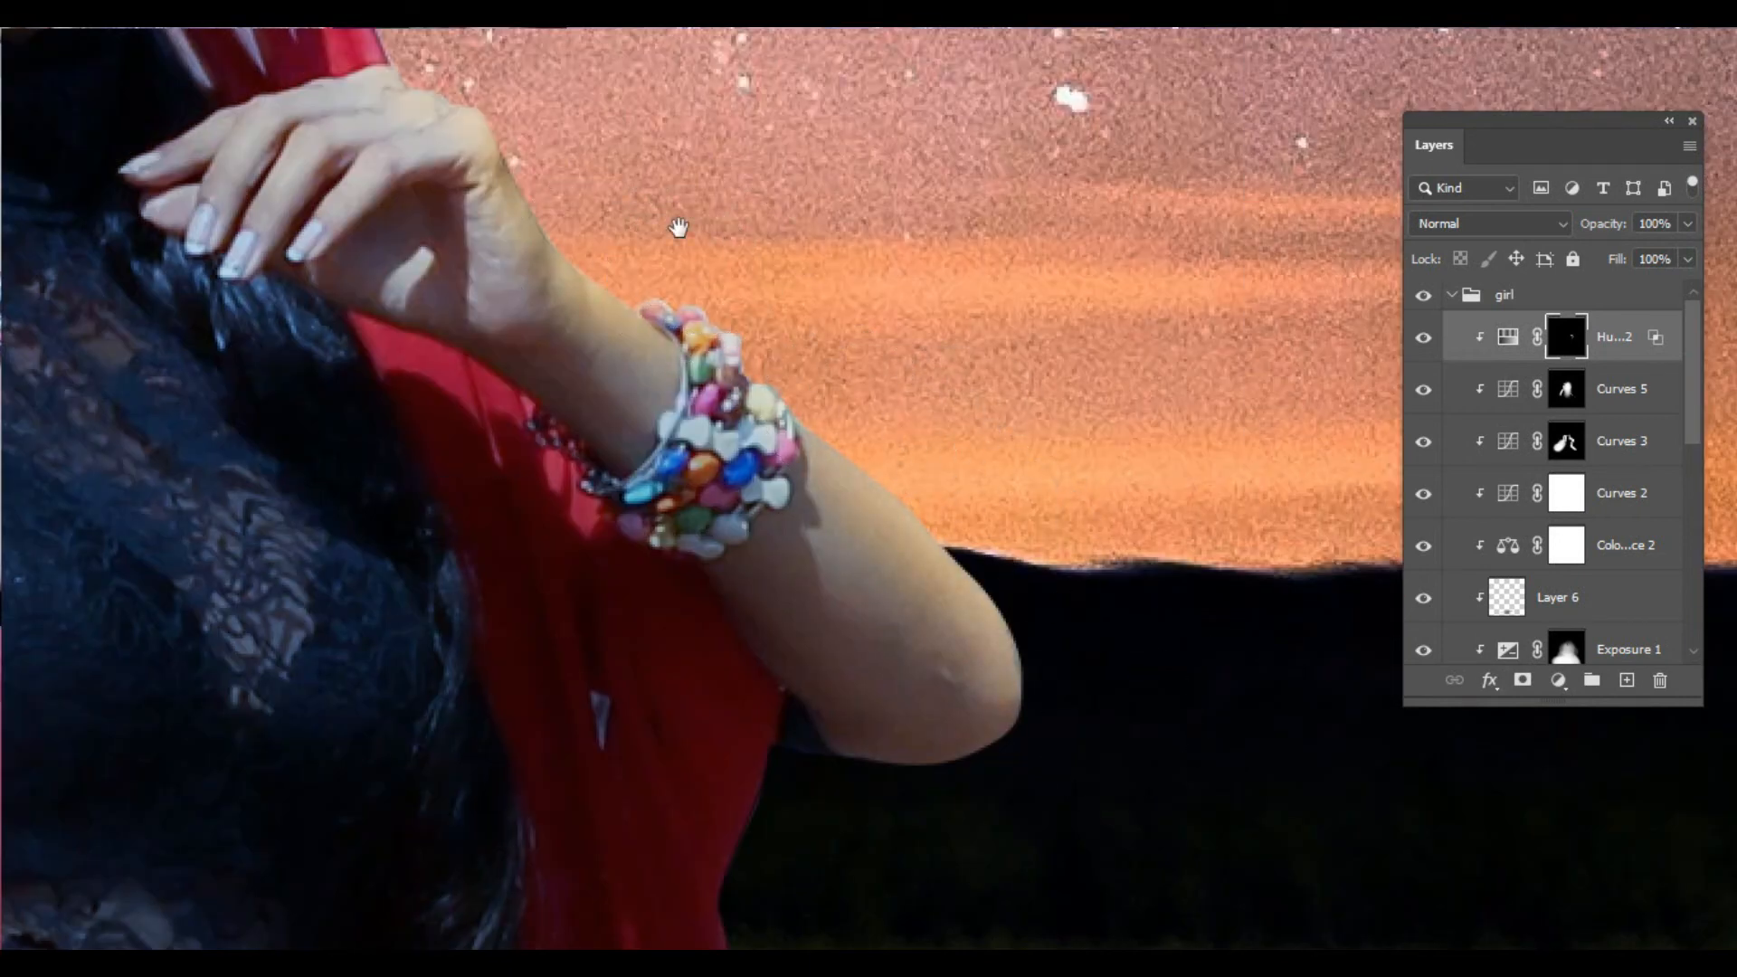
drag(679, 229, 937, 549)
key(bracketleft)
key(bracketleft)
key(bracketleft)
mouse_move(750, 585)
mouse_down()
mouse_move(901, 738)
mouse_move(890, 697)
mouse_up()
drag(798, 436, 834, 531)
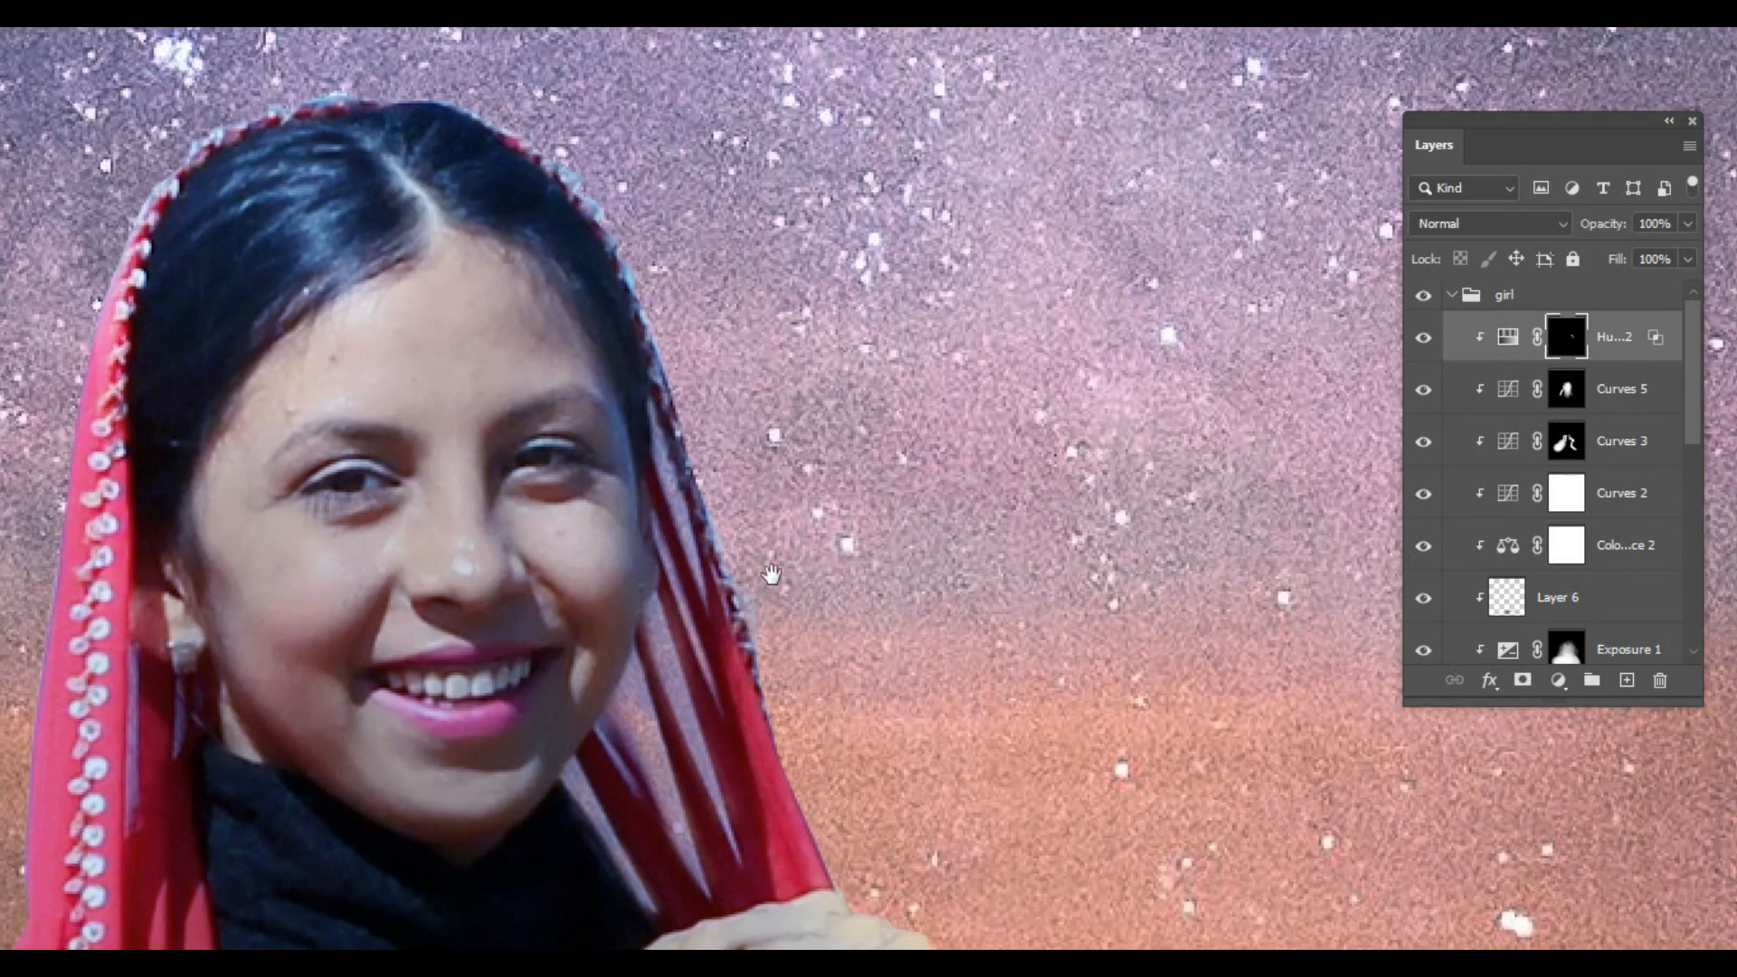
Step: Extend the orange rim light along the beaded veil edge beside the dancer's face and around her bent elbow
mouse_move(715, 380)
mouse_down()
mouse_move(758, 577)
mouse_move(648, 312)
mouse_move(788, 663)
mouse_up()
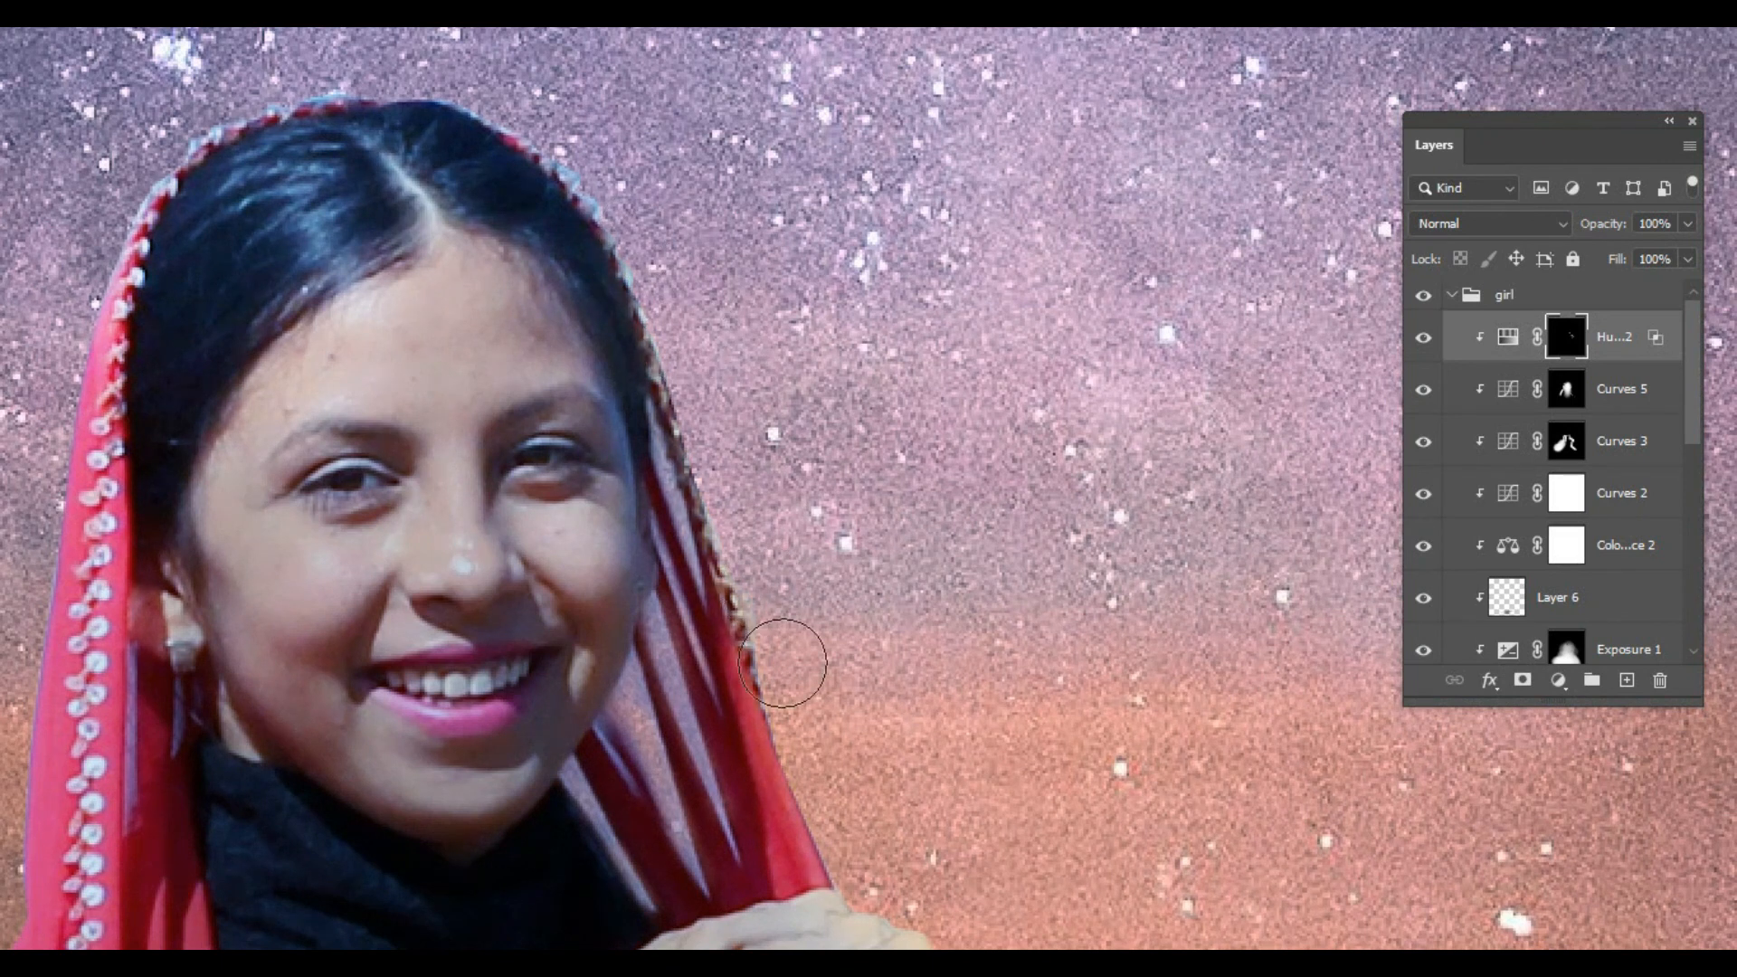
drag(886, 572, 538, 106)
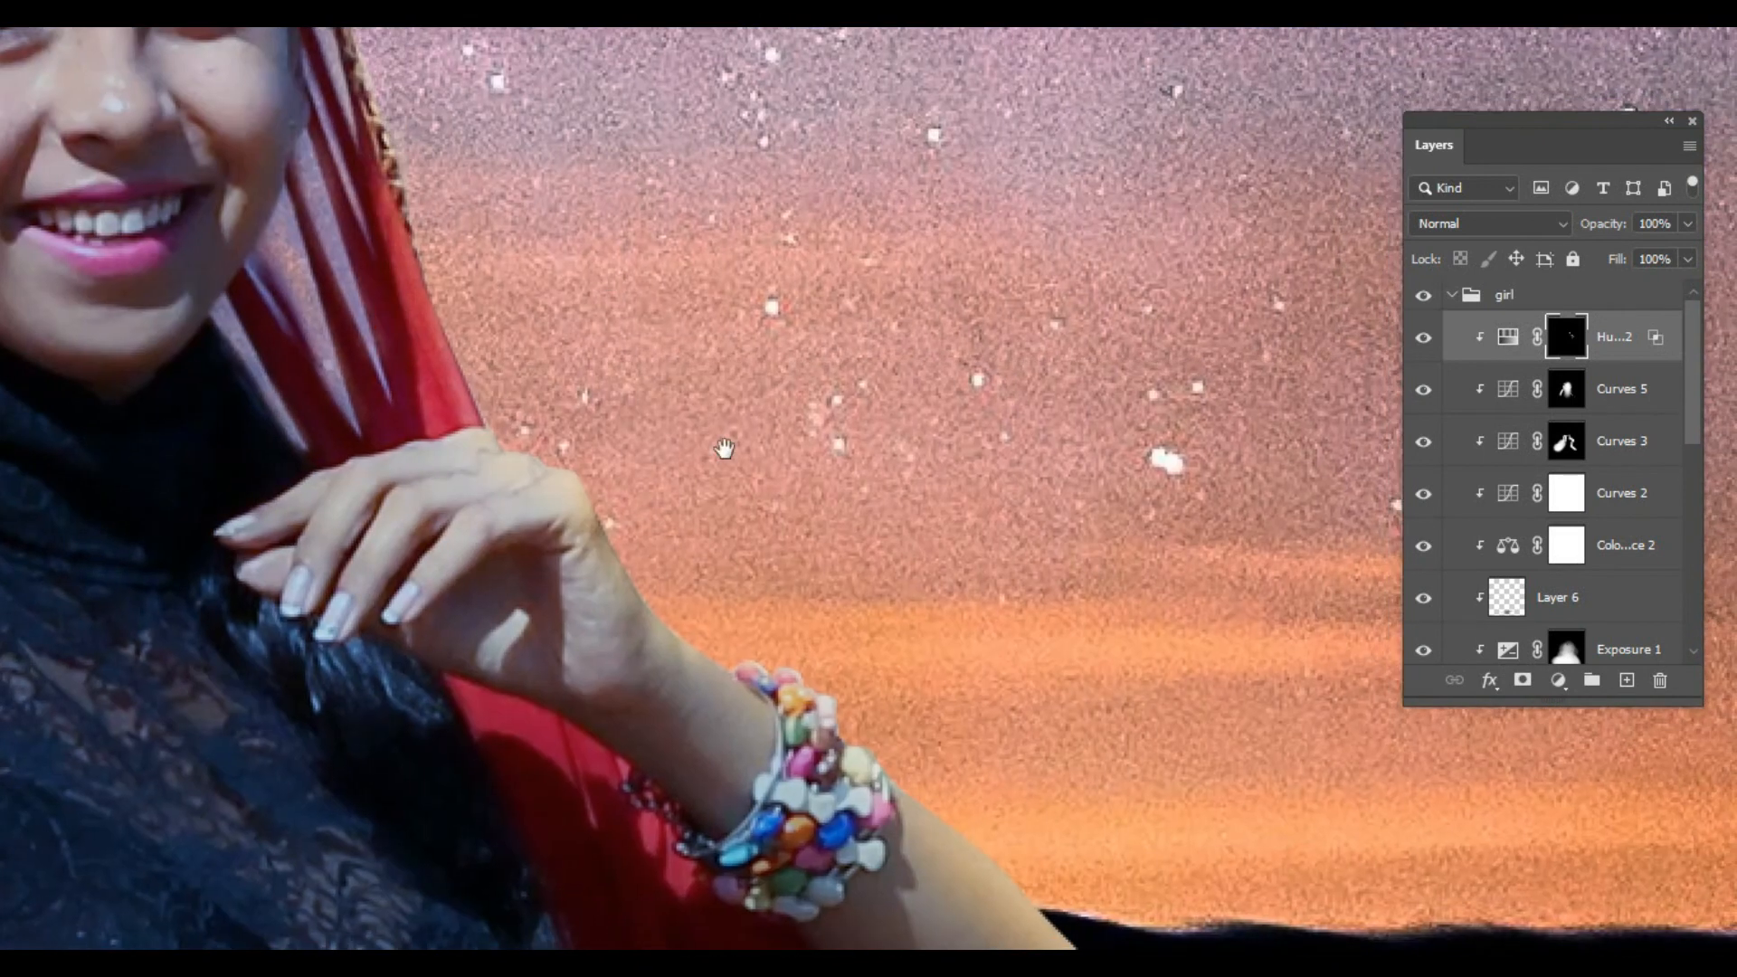
drag(996, 813, 803, 553)
drag(969, 764, 942, 368)
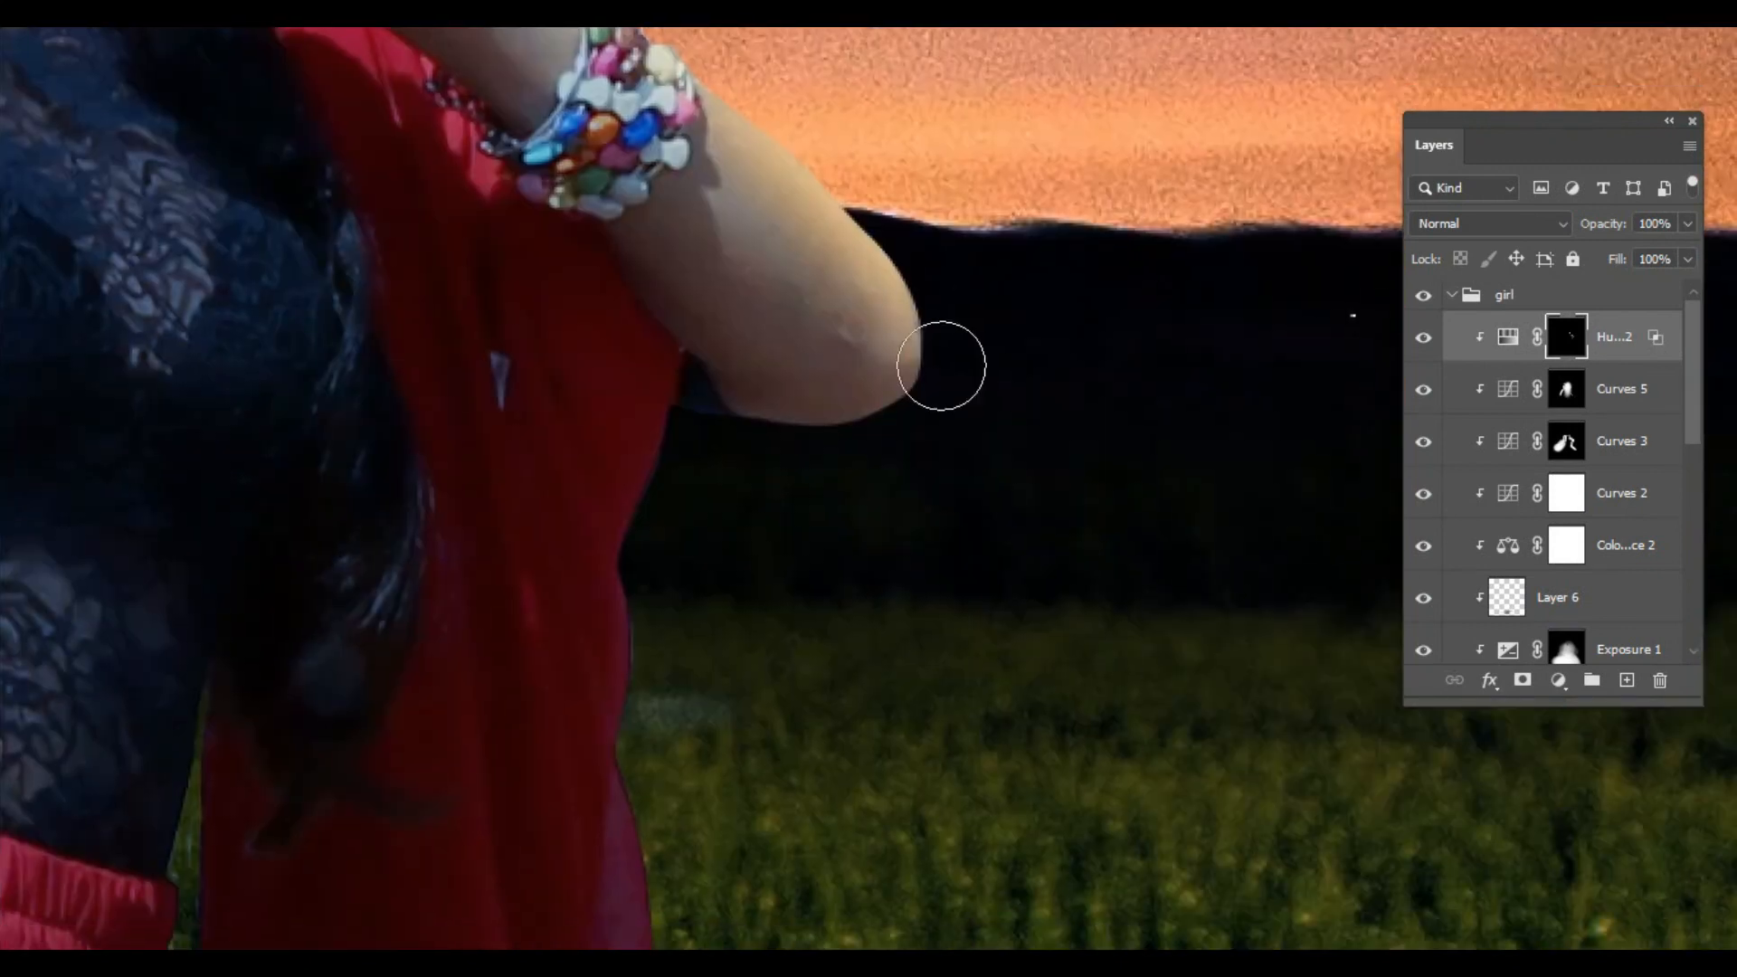
drag(649, 783, 698, 407)
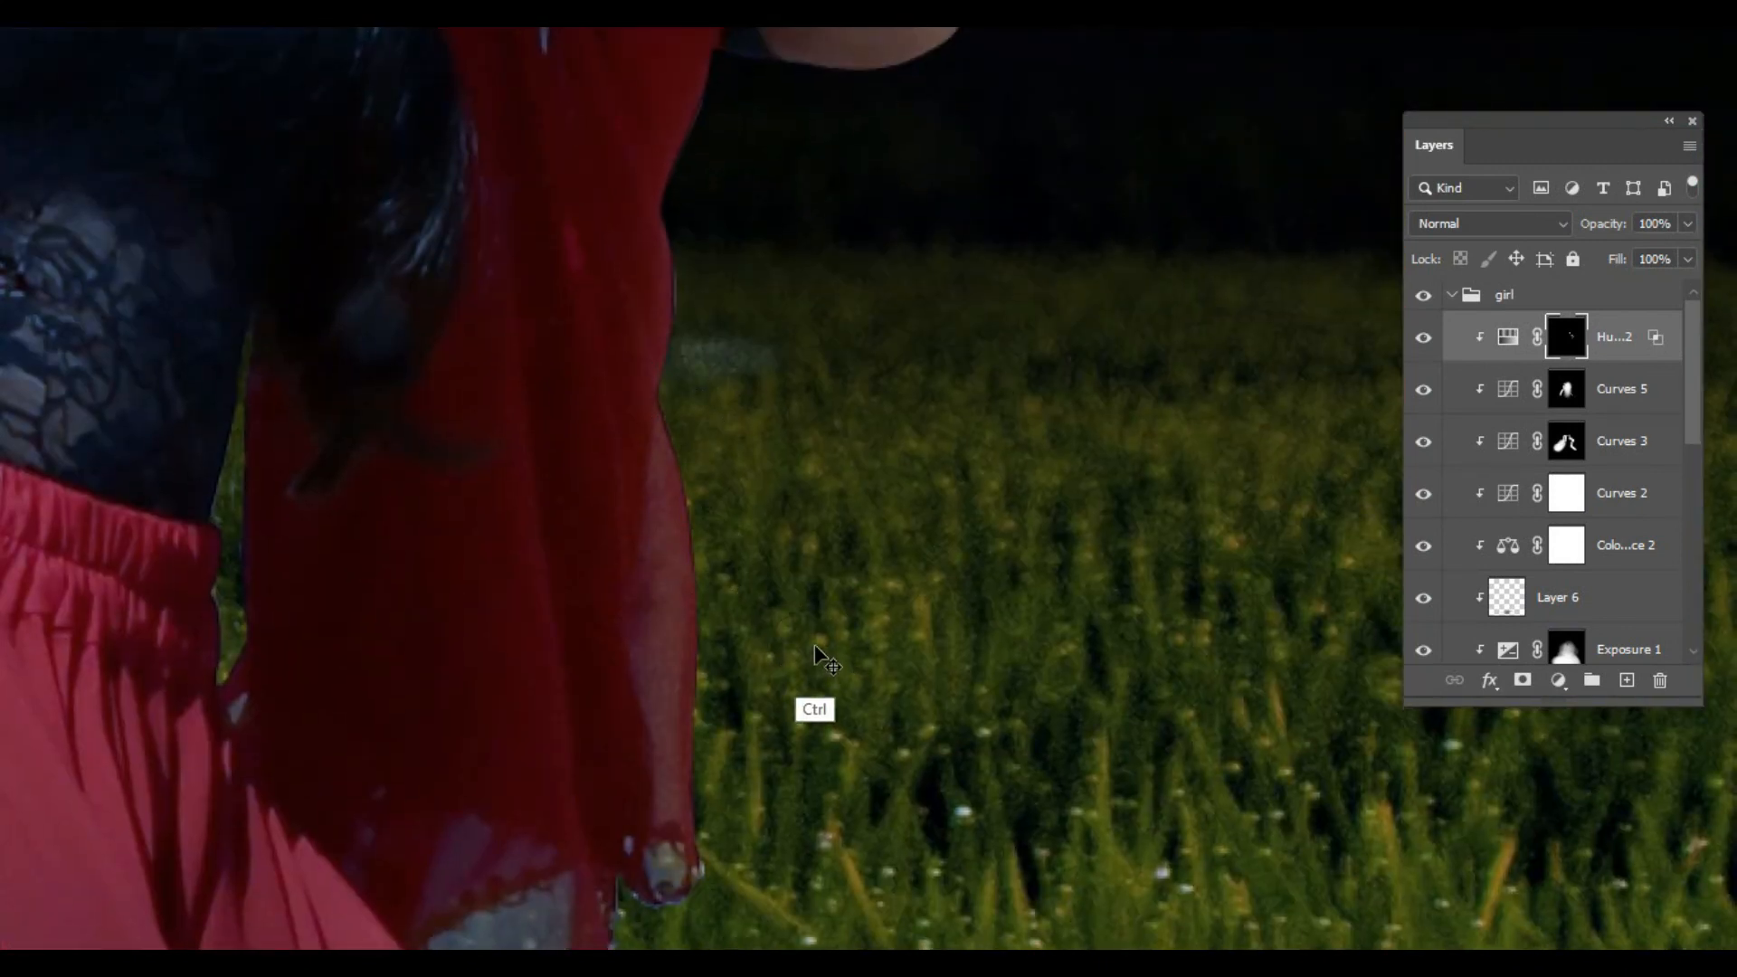
Step: Paint the orange tint along the sunset-side edges of the hanging red drape and the skirt
key(ctrl+minus)
key(ctrl+minus)
key(ctrl+minus)
drag(885, 758, 709, 590)
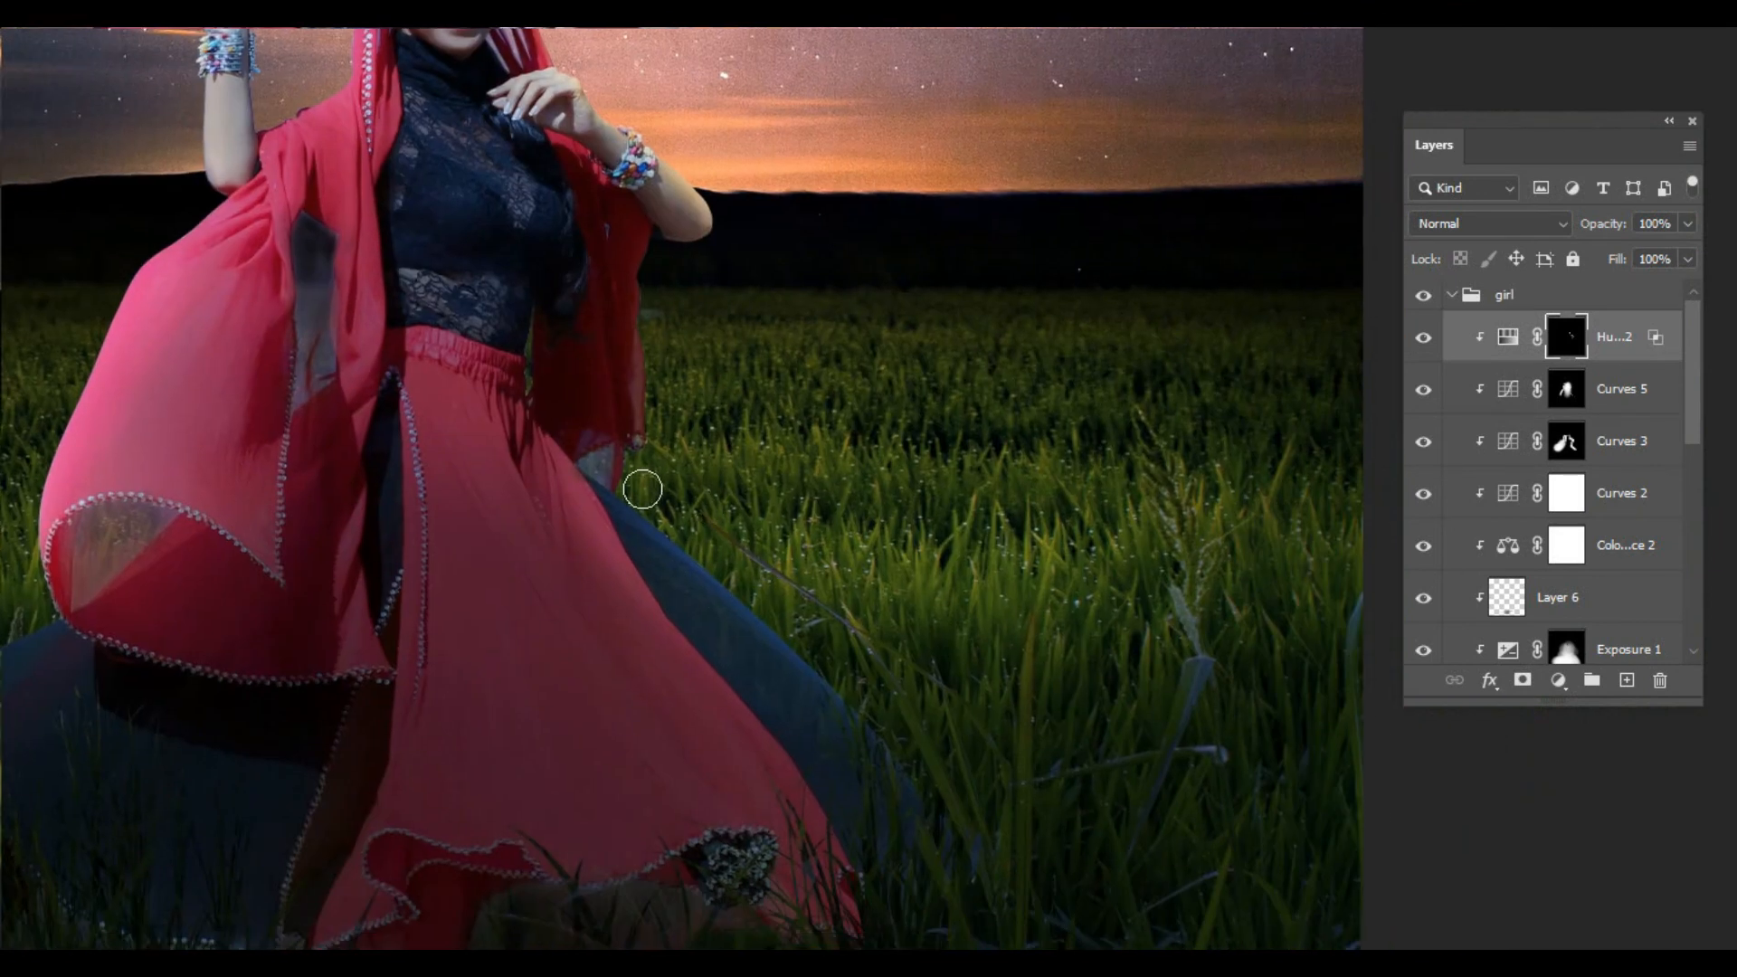
key(ctrl+0)
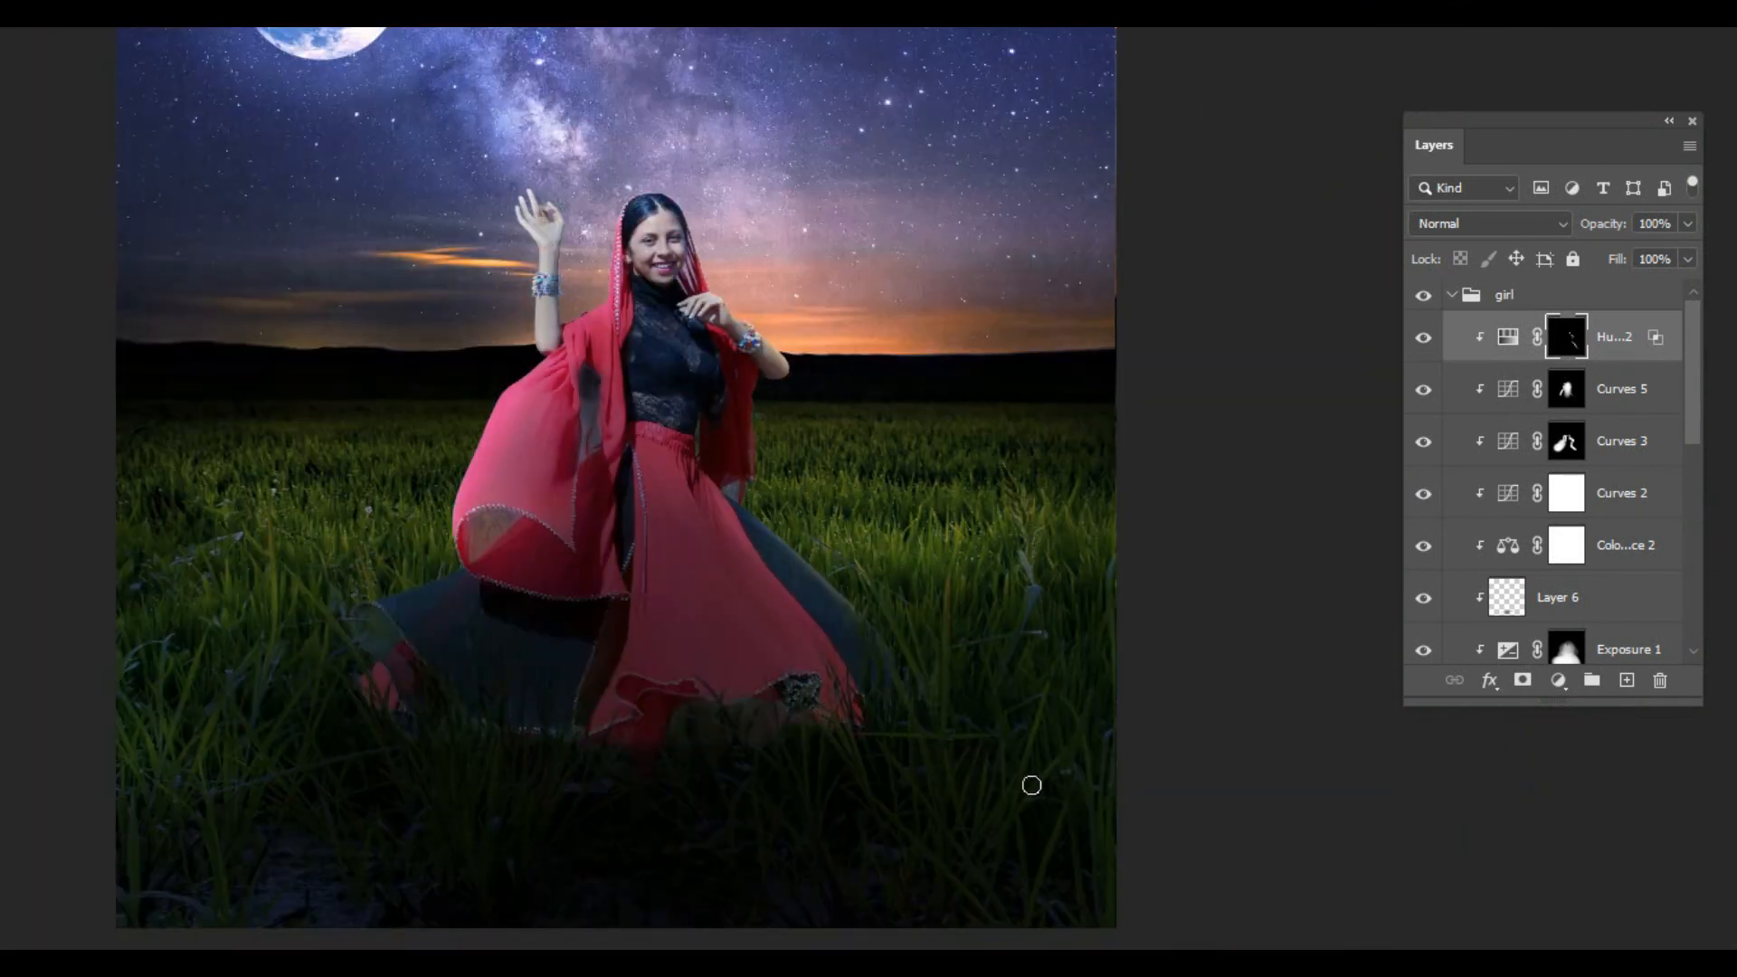
drag(916, 596, 979, 732)
Step: Add a brightening Curves adjustment above Hue/Saturation 2, clip it to the dancer, and invert its mask to black
ctrl+click(827, 503)
ctrl+click(827, 505)
ctrl+click(826, 506)
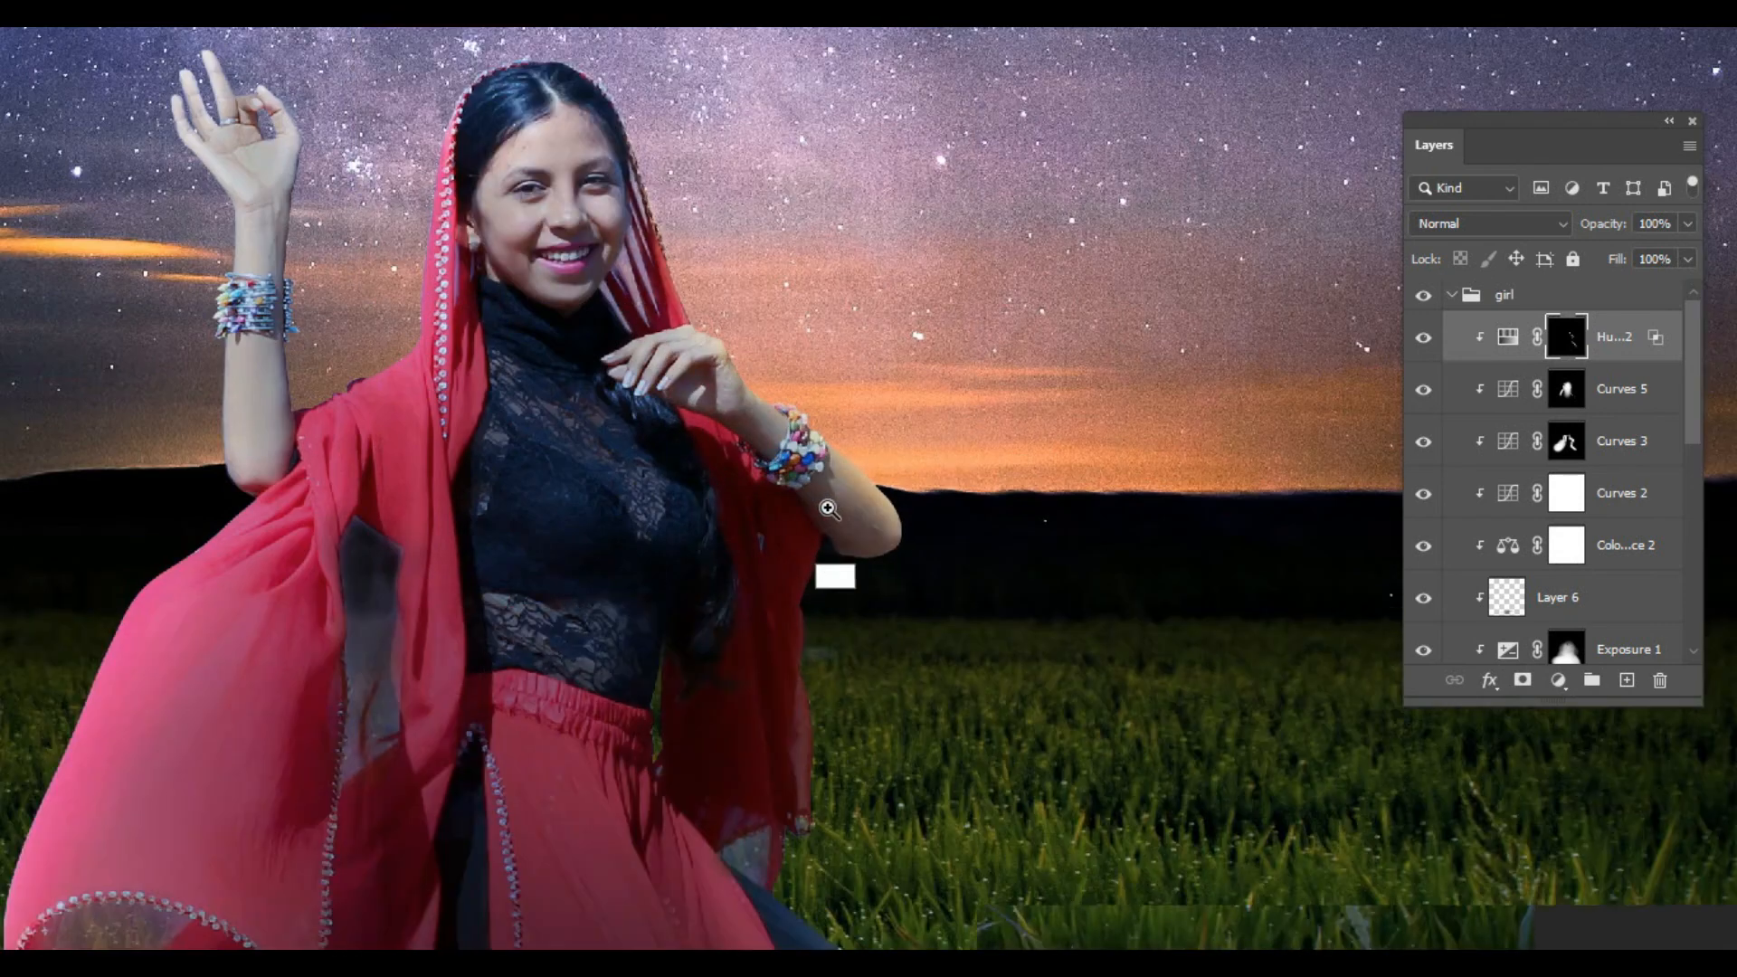
ctrl+click(969, 486)
ctrl+click(832, 502)
click(1557, 679)
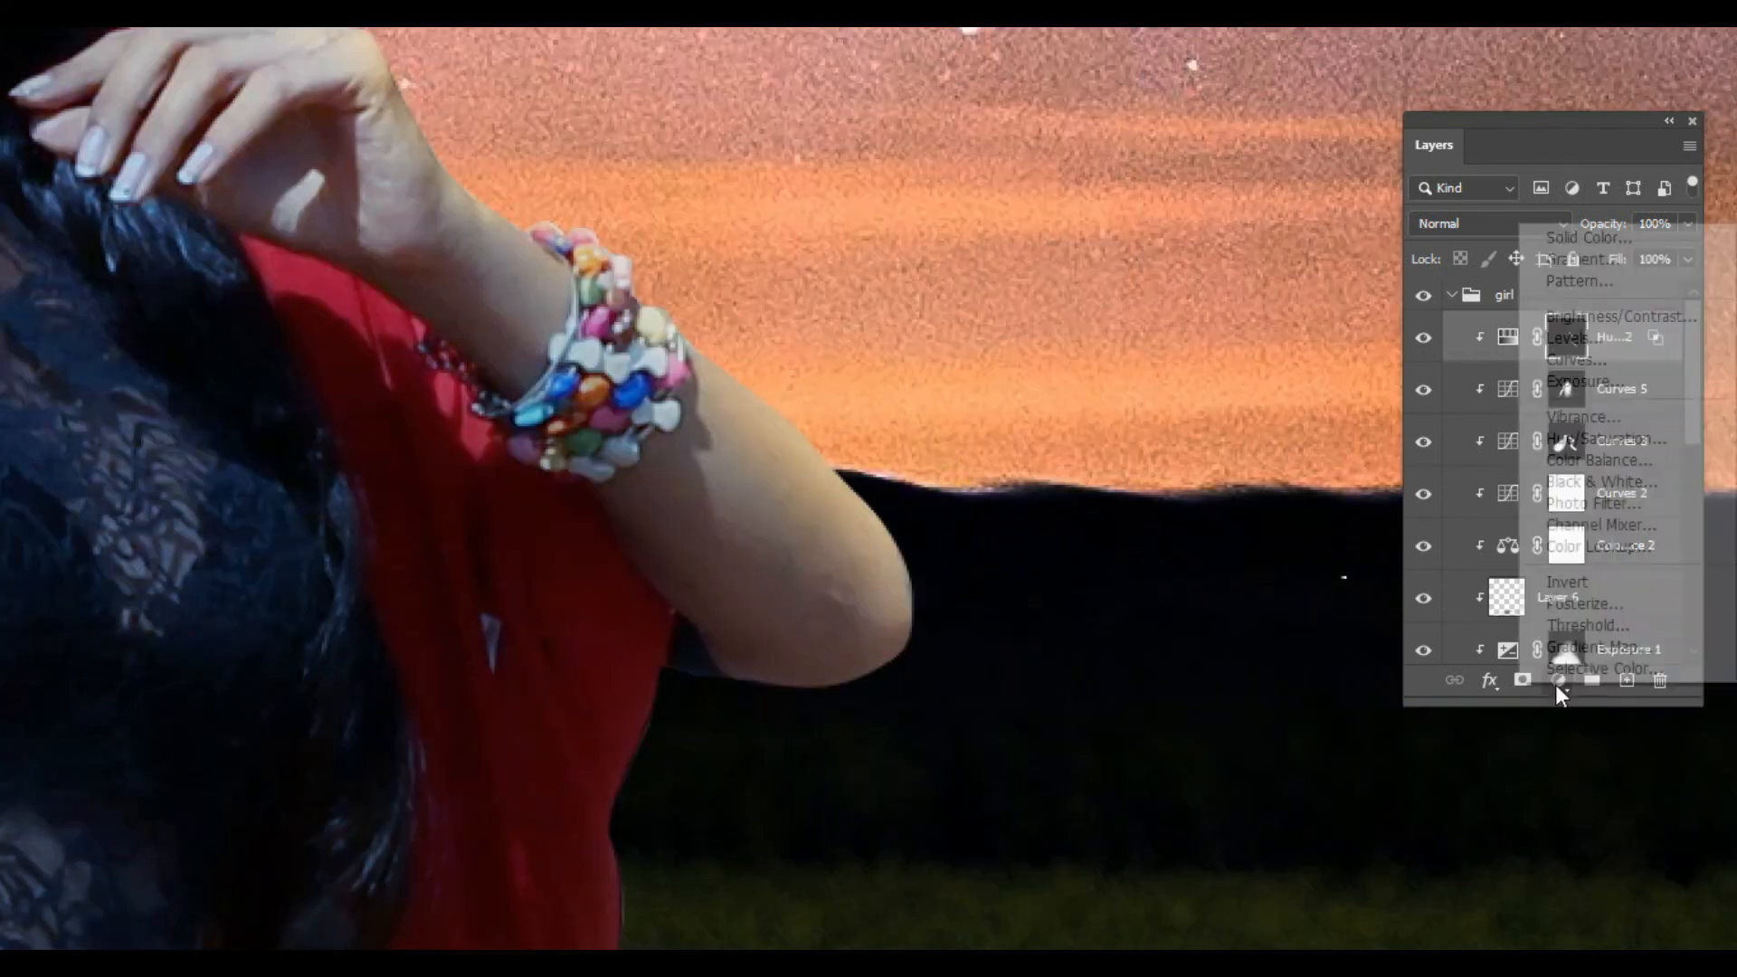
click(1574, 360)
drag(1443, 396, 1428, 365)
click(1566, 133)
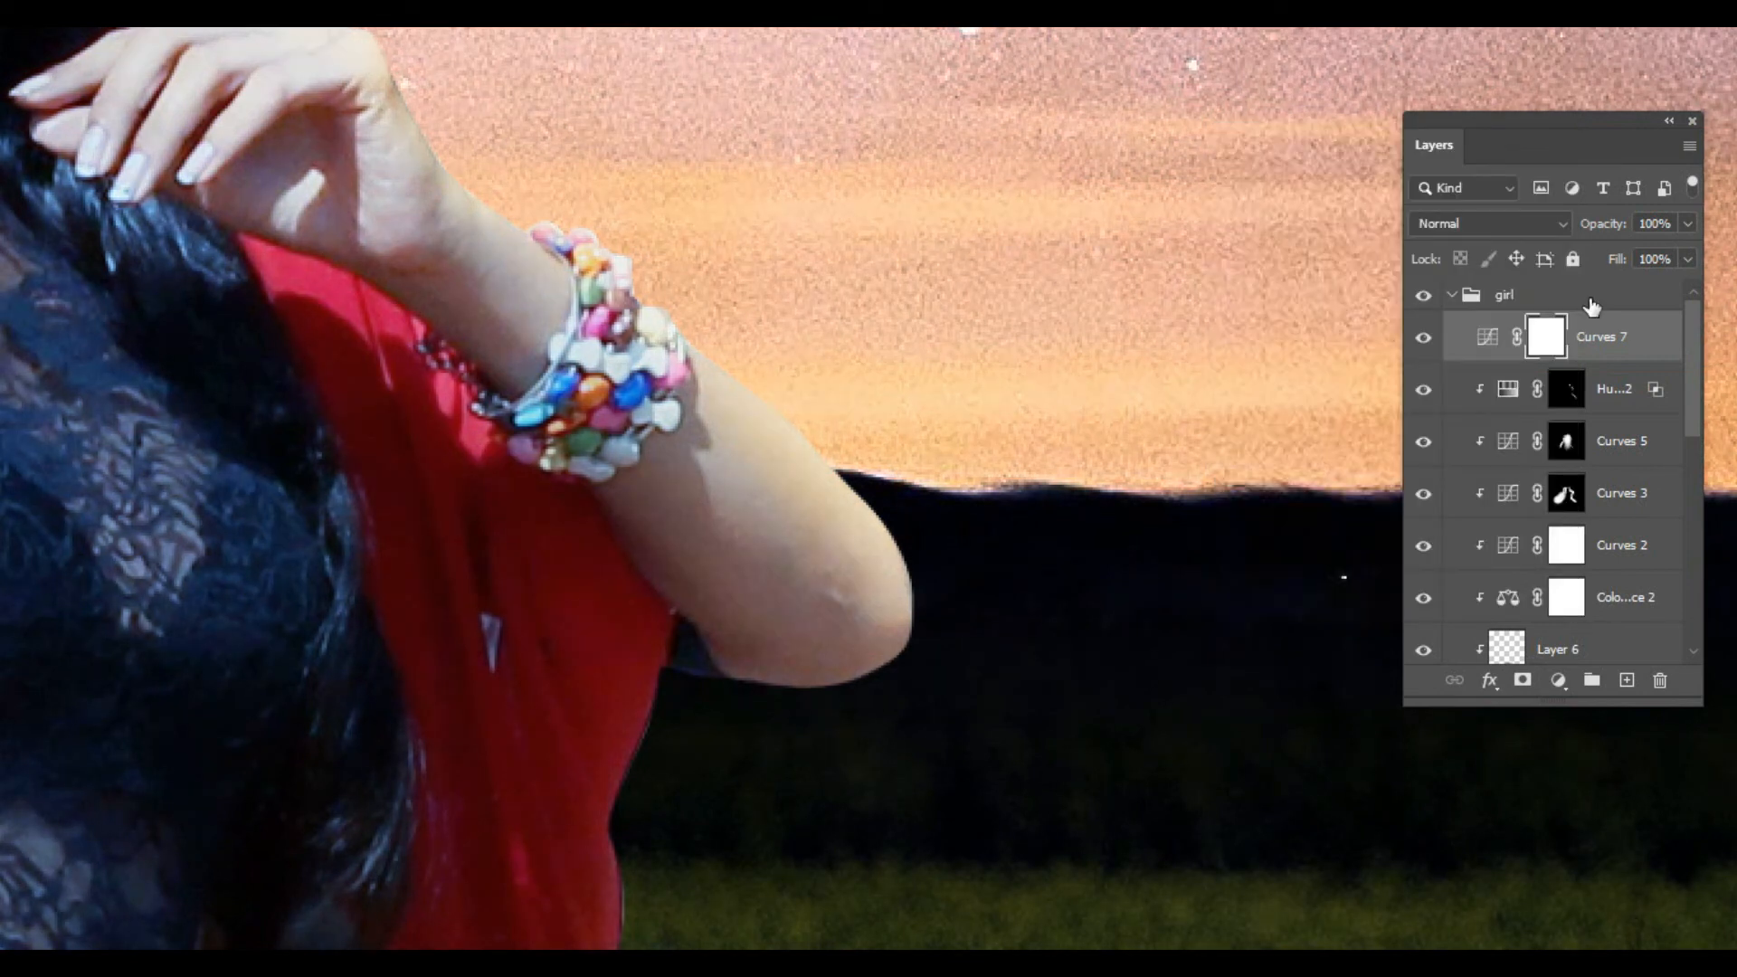
alt+click(1515, 363)
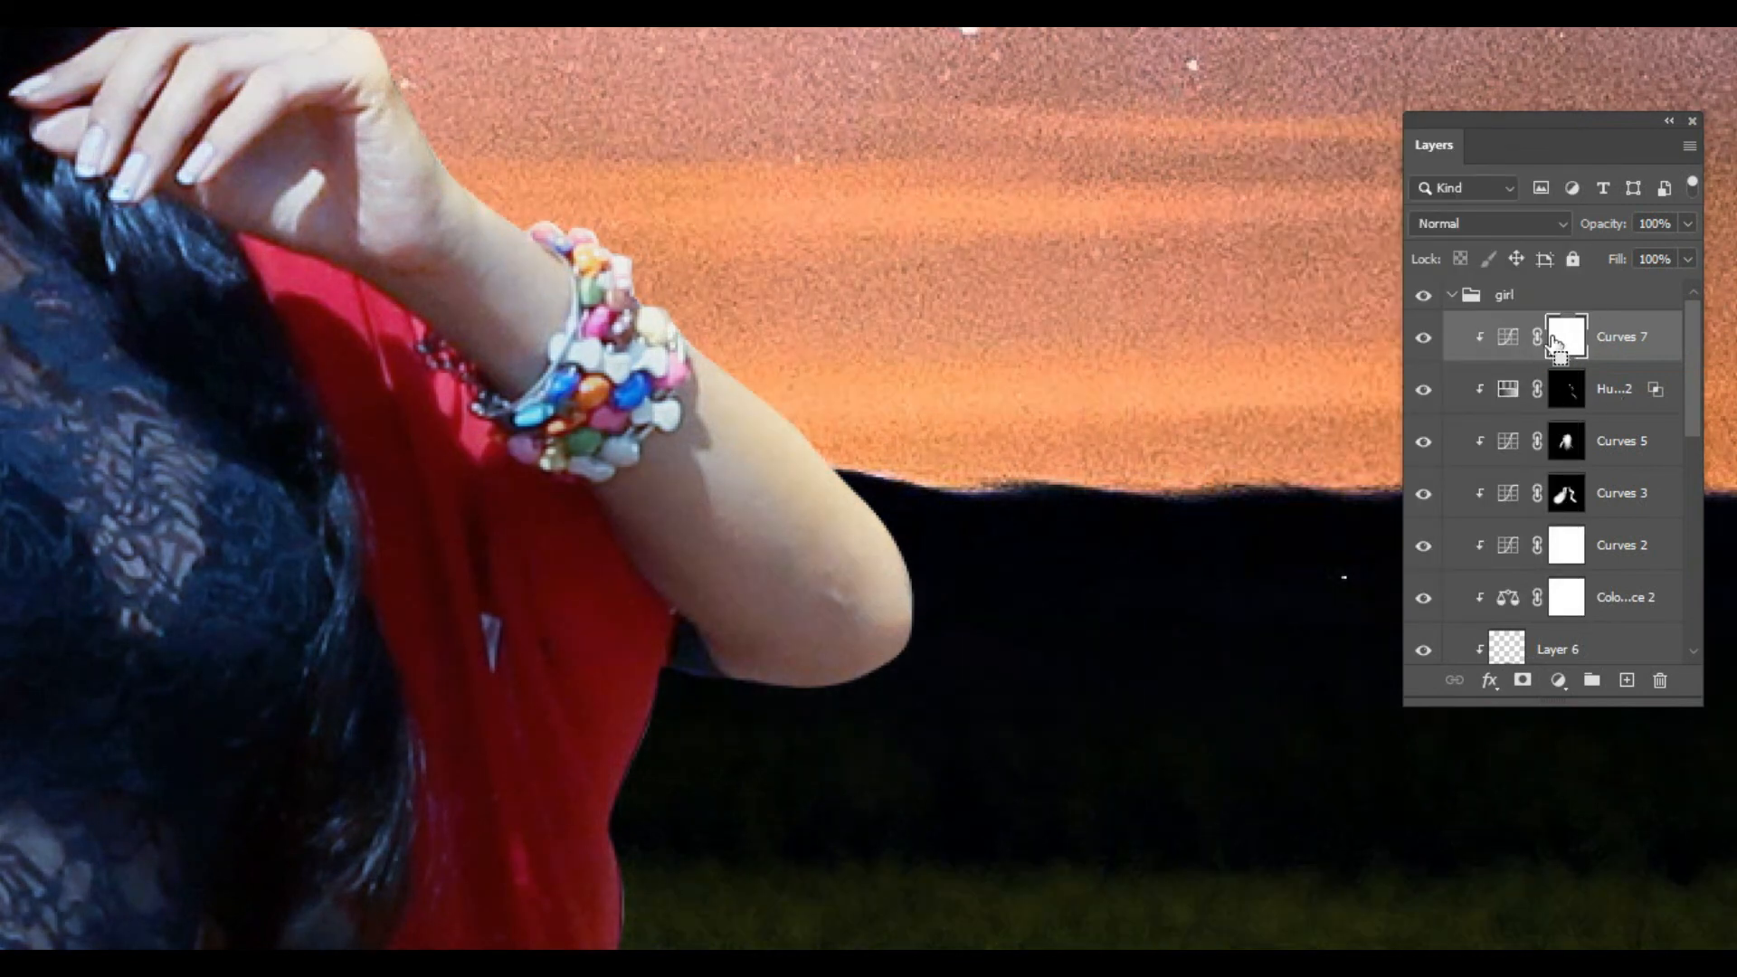
key(ctrl+i)
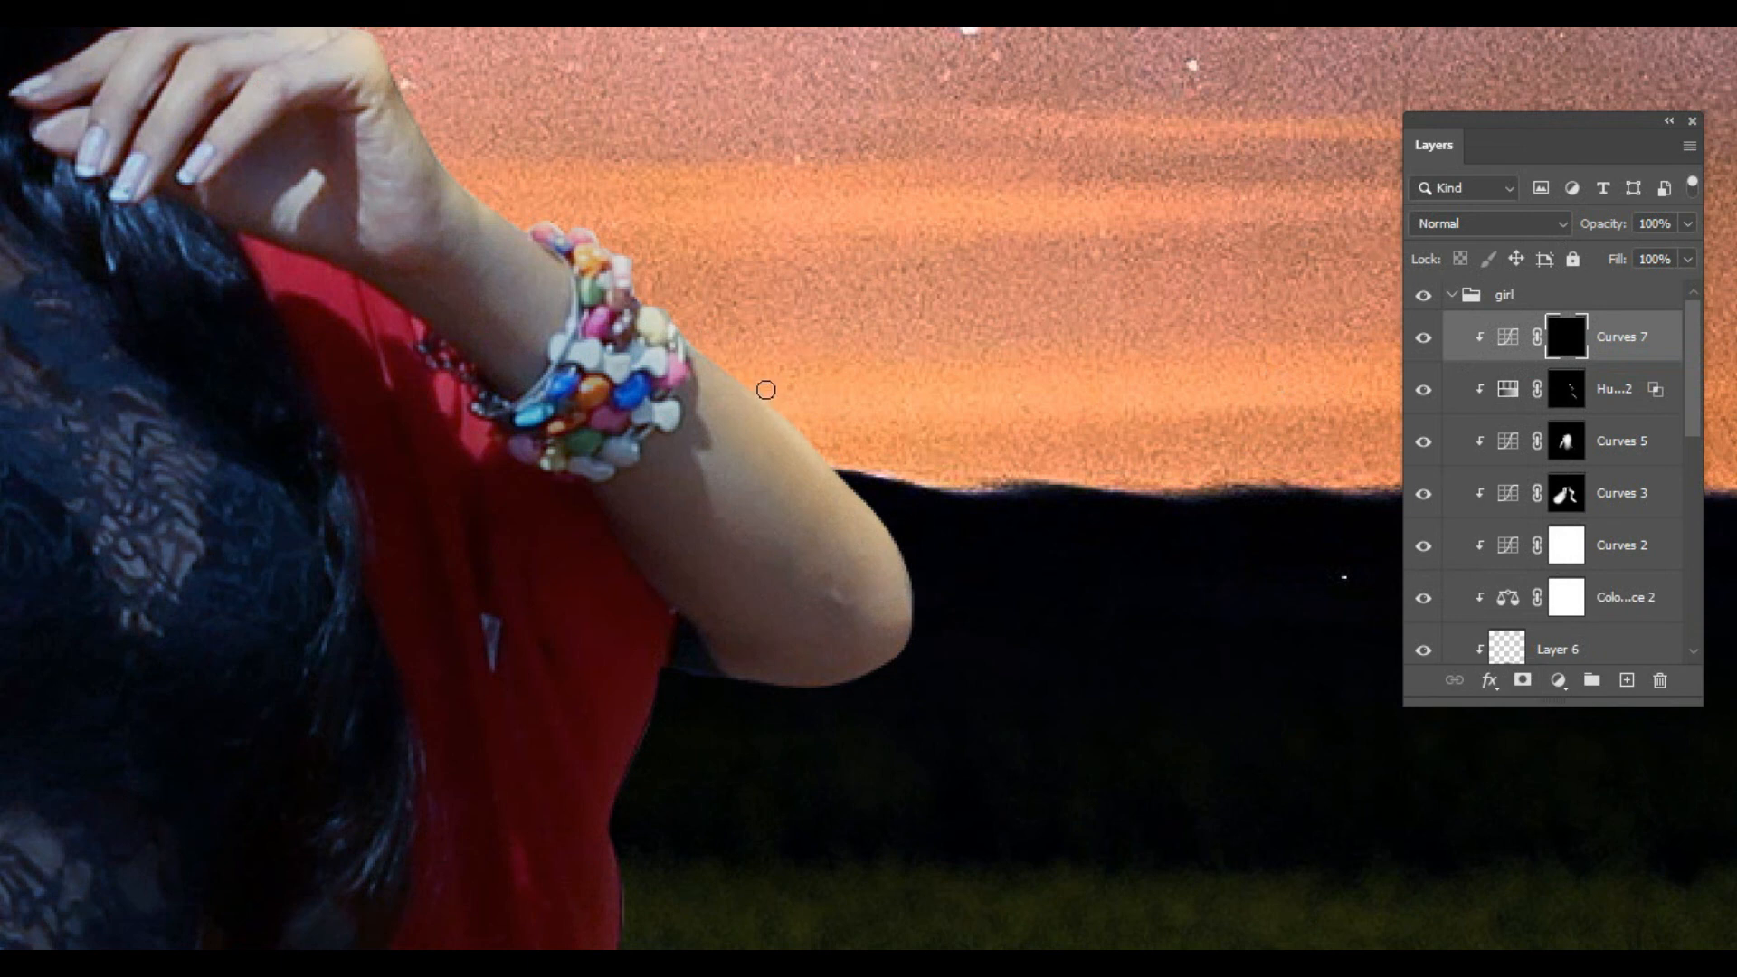
Step: Paint thin highlights on the Curves 7 mask along the bent forearm, elbow and hand, adjusting the small brush's hardness
drag(698, 332, 923, 562)
drag(817, 435, 924, 588)
drag(708, 371, 1011, 726)
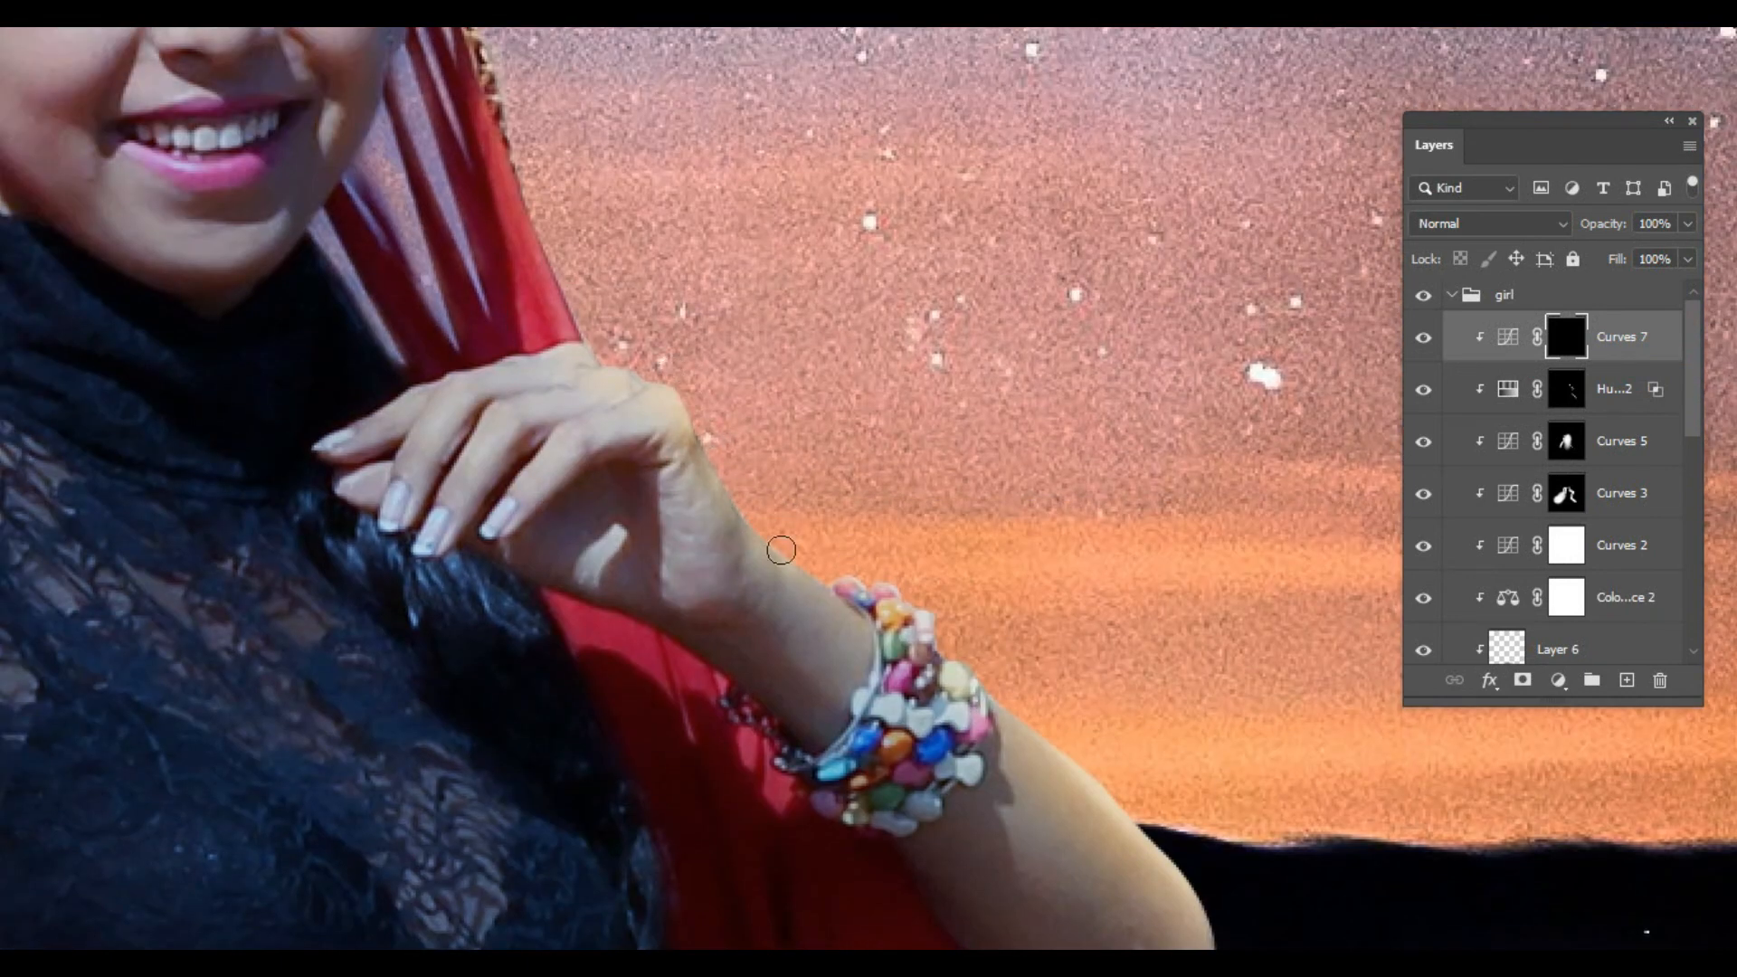
scroll(733, 428, up, 1)
right_click(903, 478)
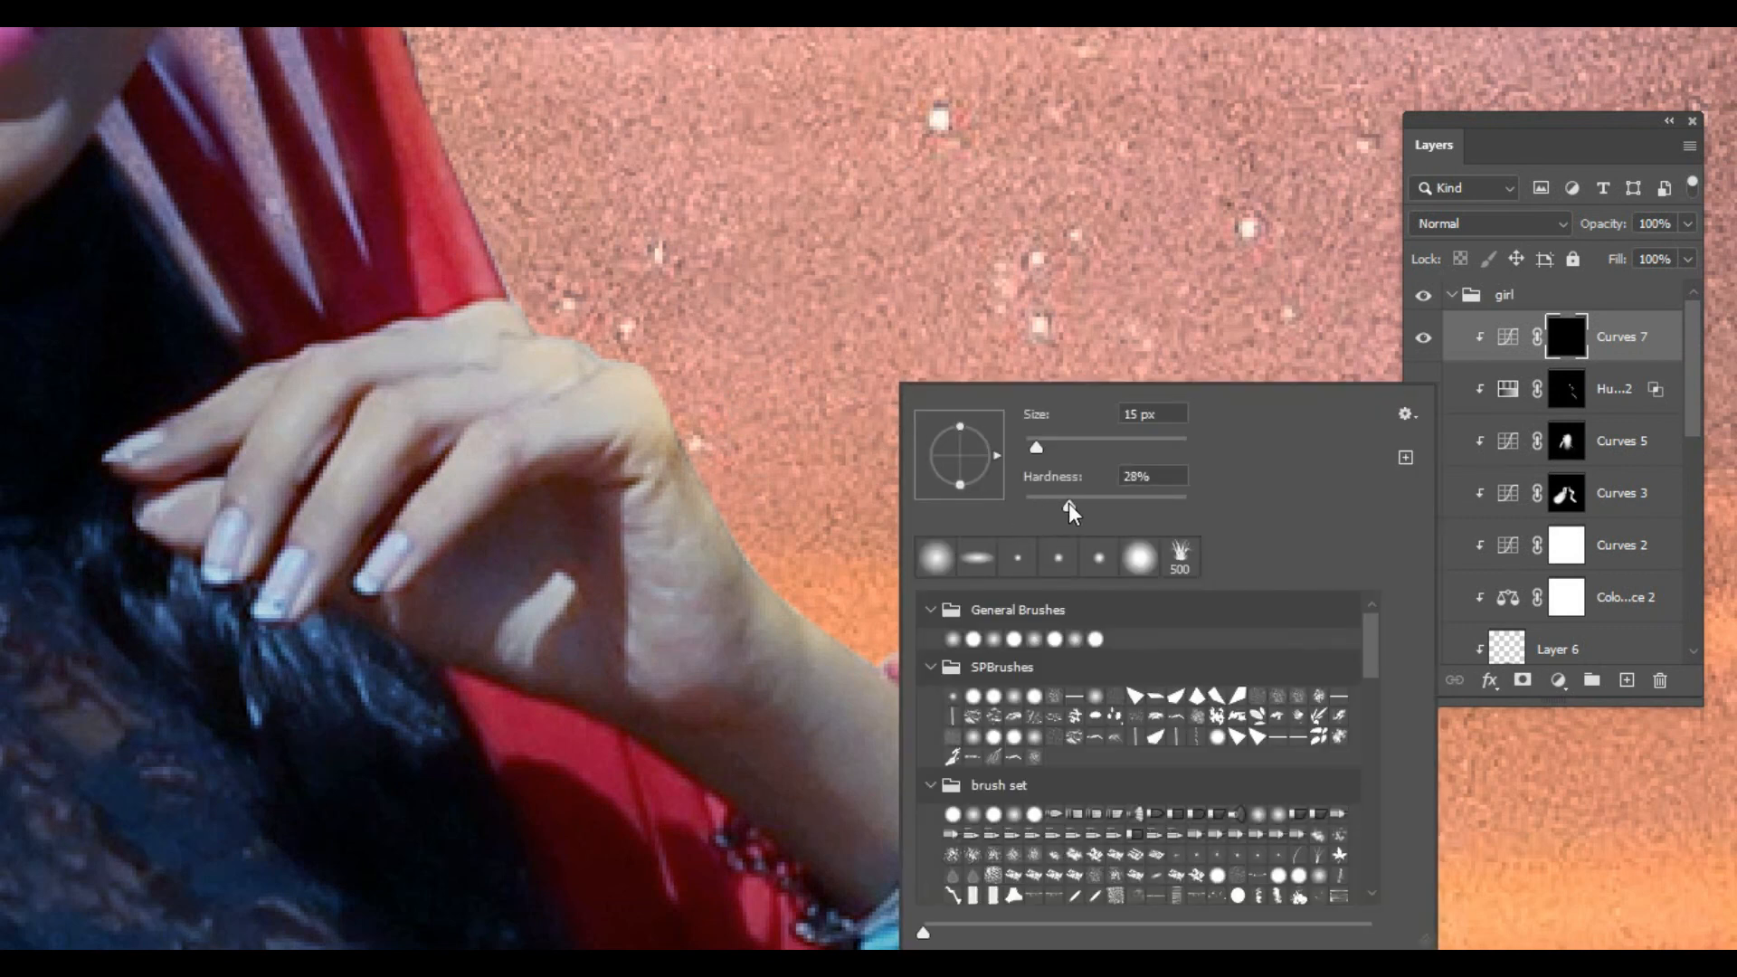
key(Return)
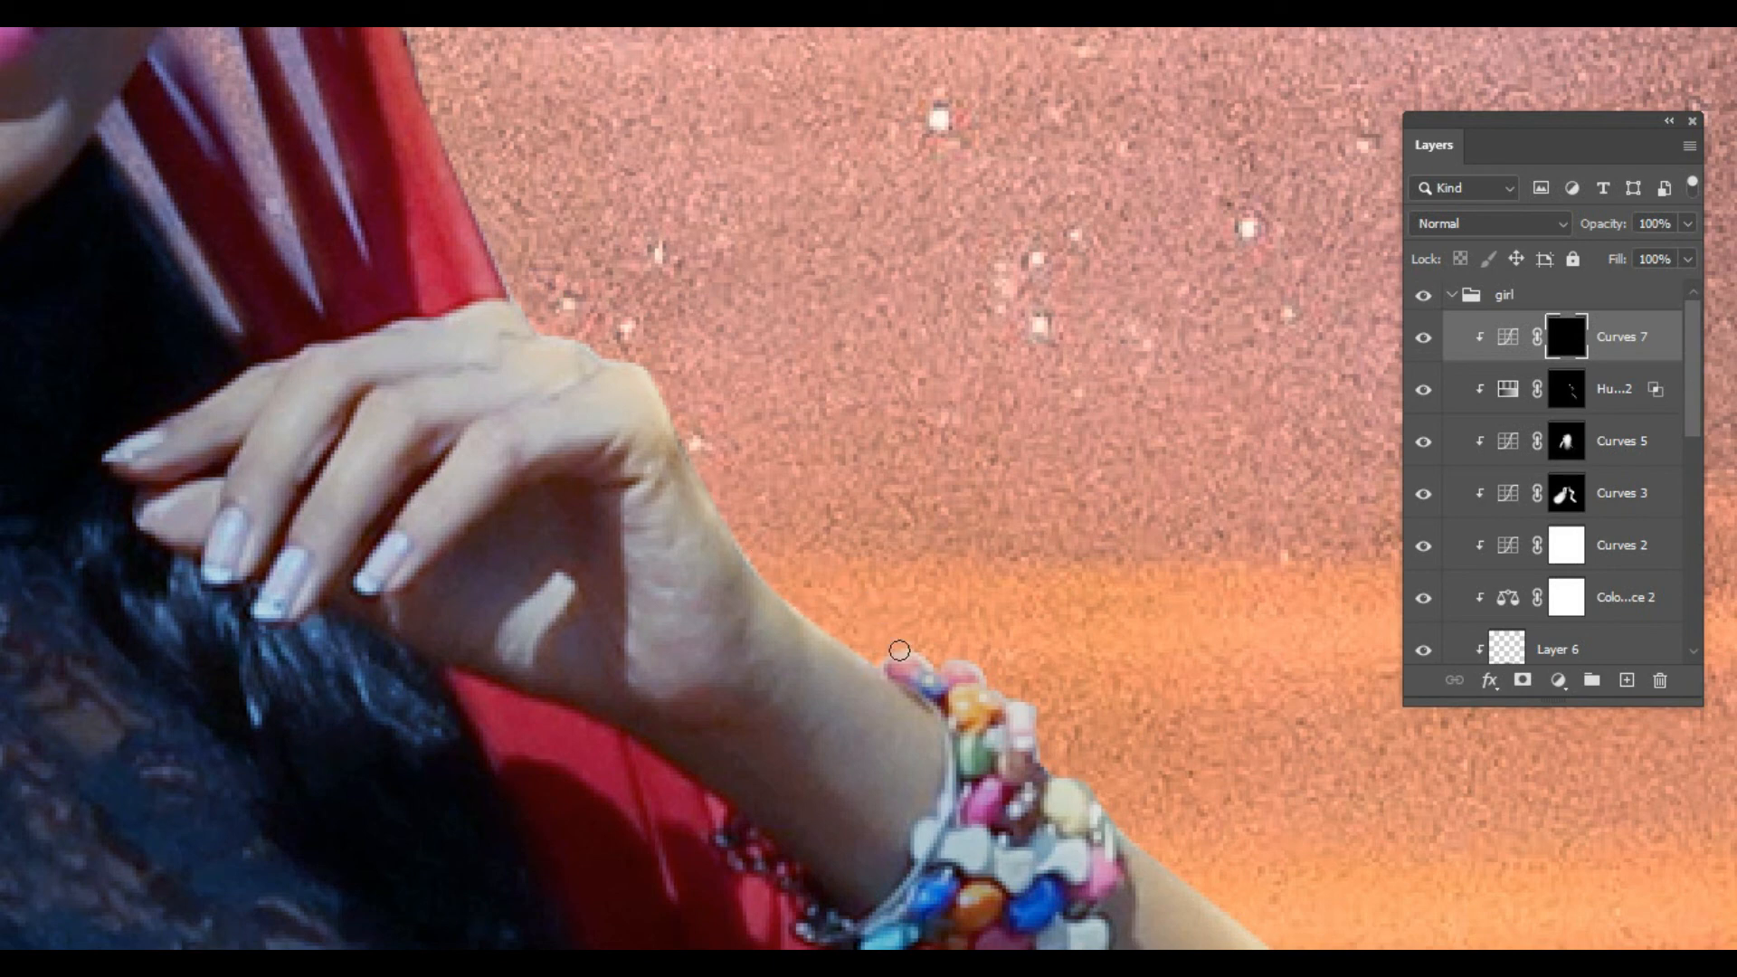
Step: Brighten the moonlit outer edge of the veil and shoulder by painting on the Curves 7 mask
key(ctrl+minus)
key(ctrl+minus)
key(ctrl+minus)
drag(846, 418, 954, 630)
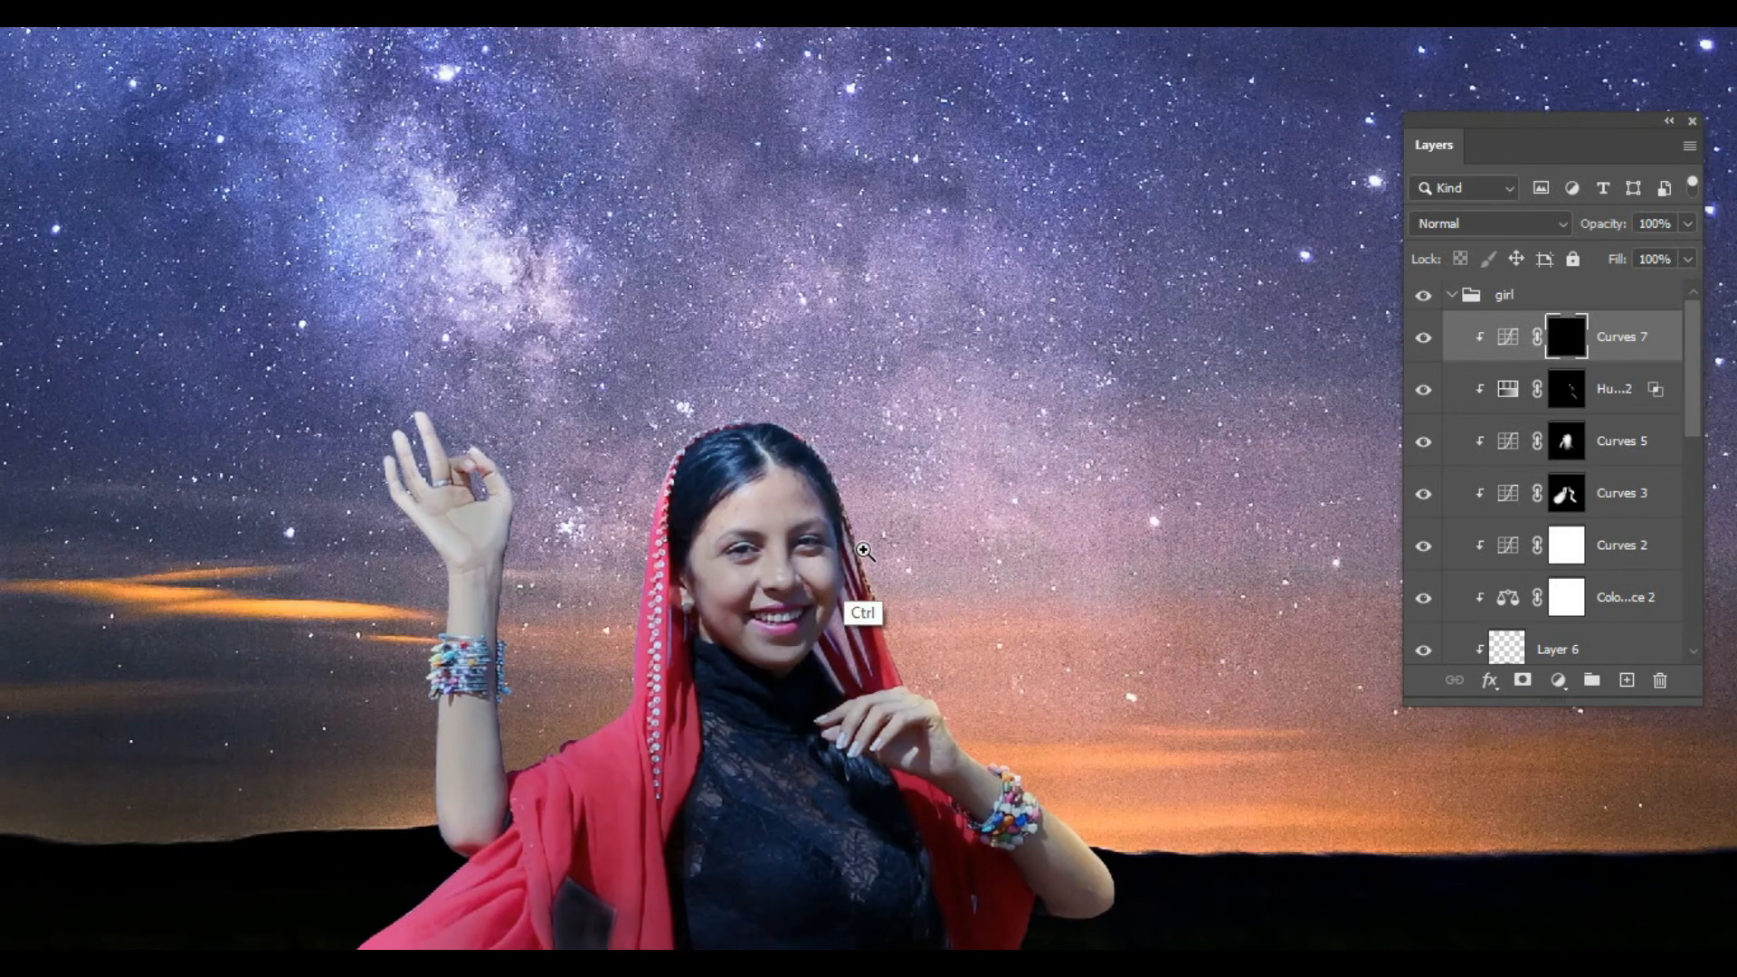
key(ctrl+plus)
key(ctrl+plus)
drag(264, 706, 717, 398)
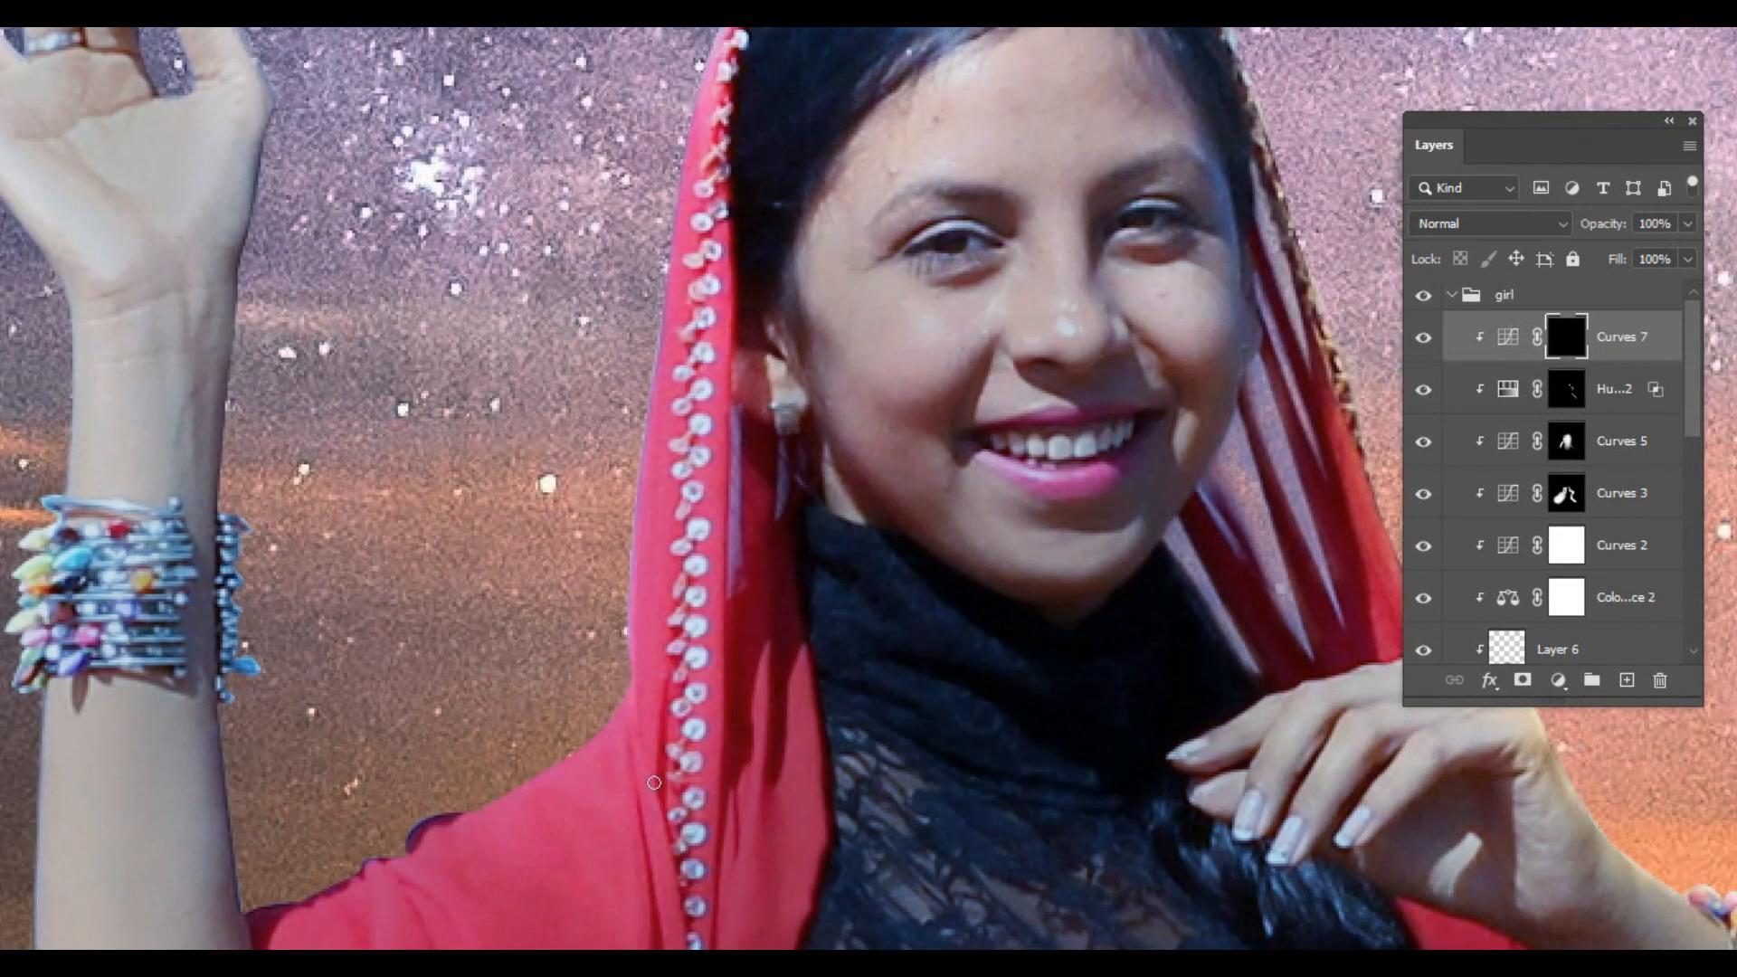
drag(654, 781, 622, 465)
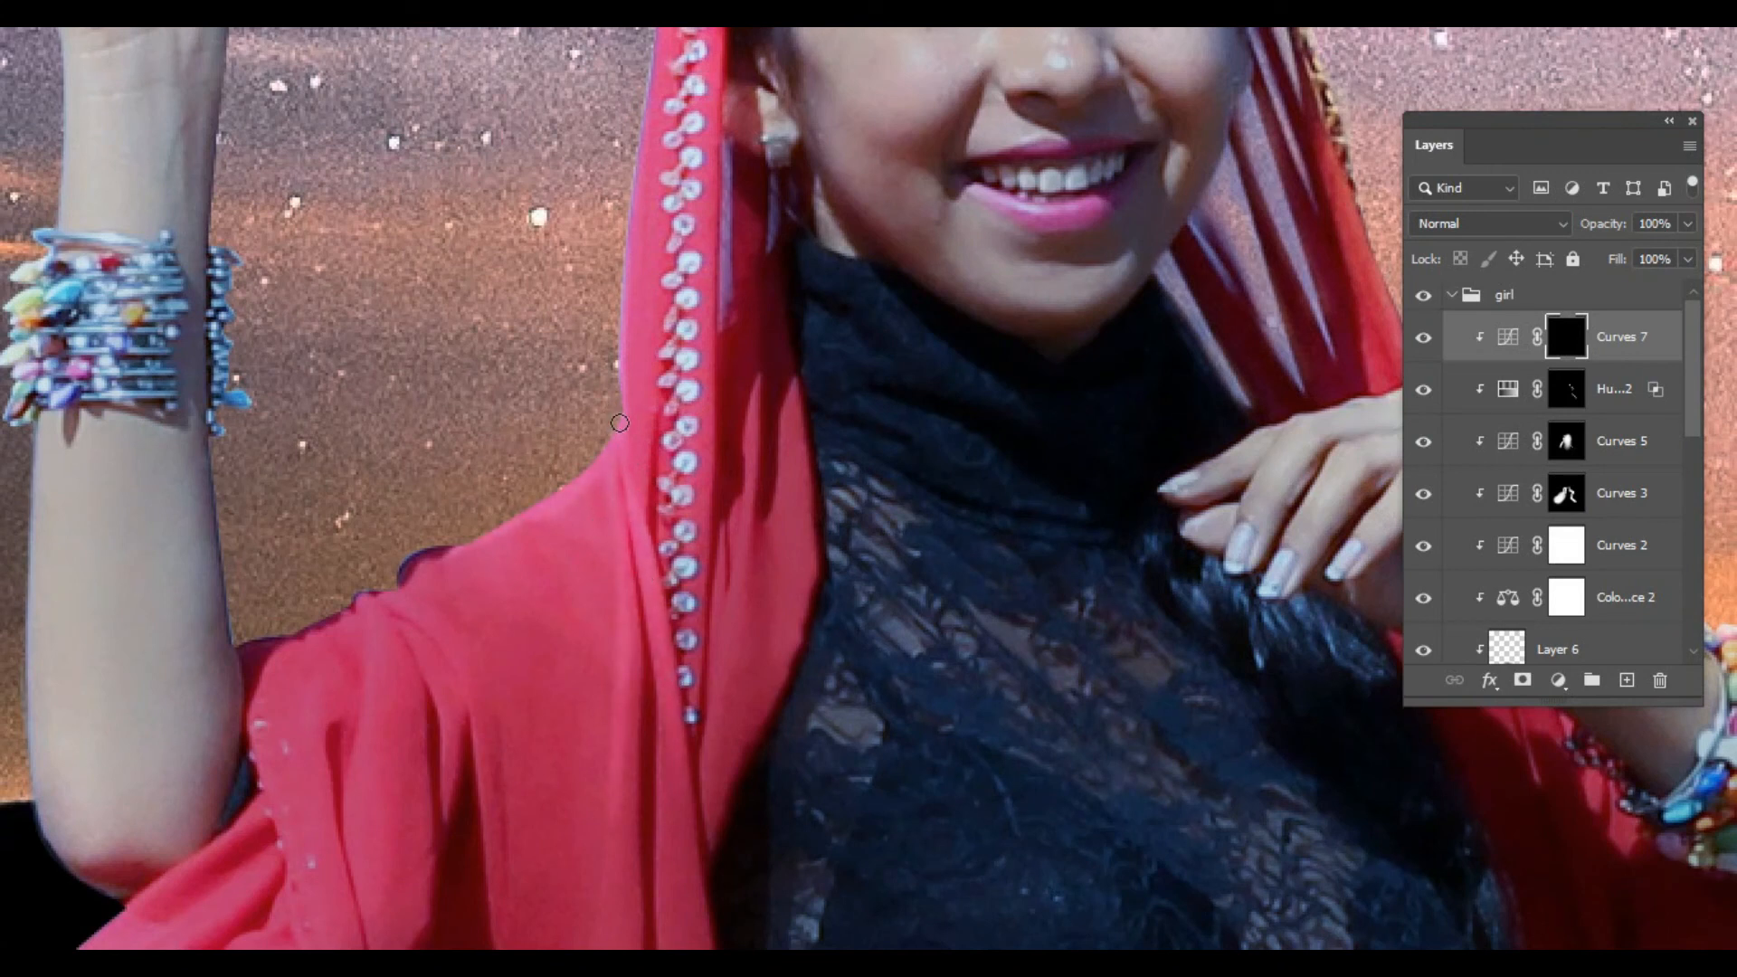
Step: Paint Curves 7 highlights along the edges of the dancer's raised fingers, hand and forearm
drag(228, 78, 605, 648)
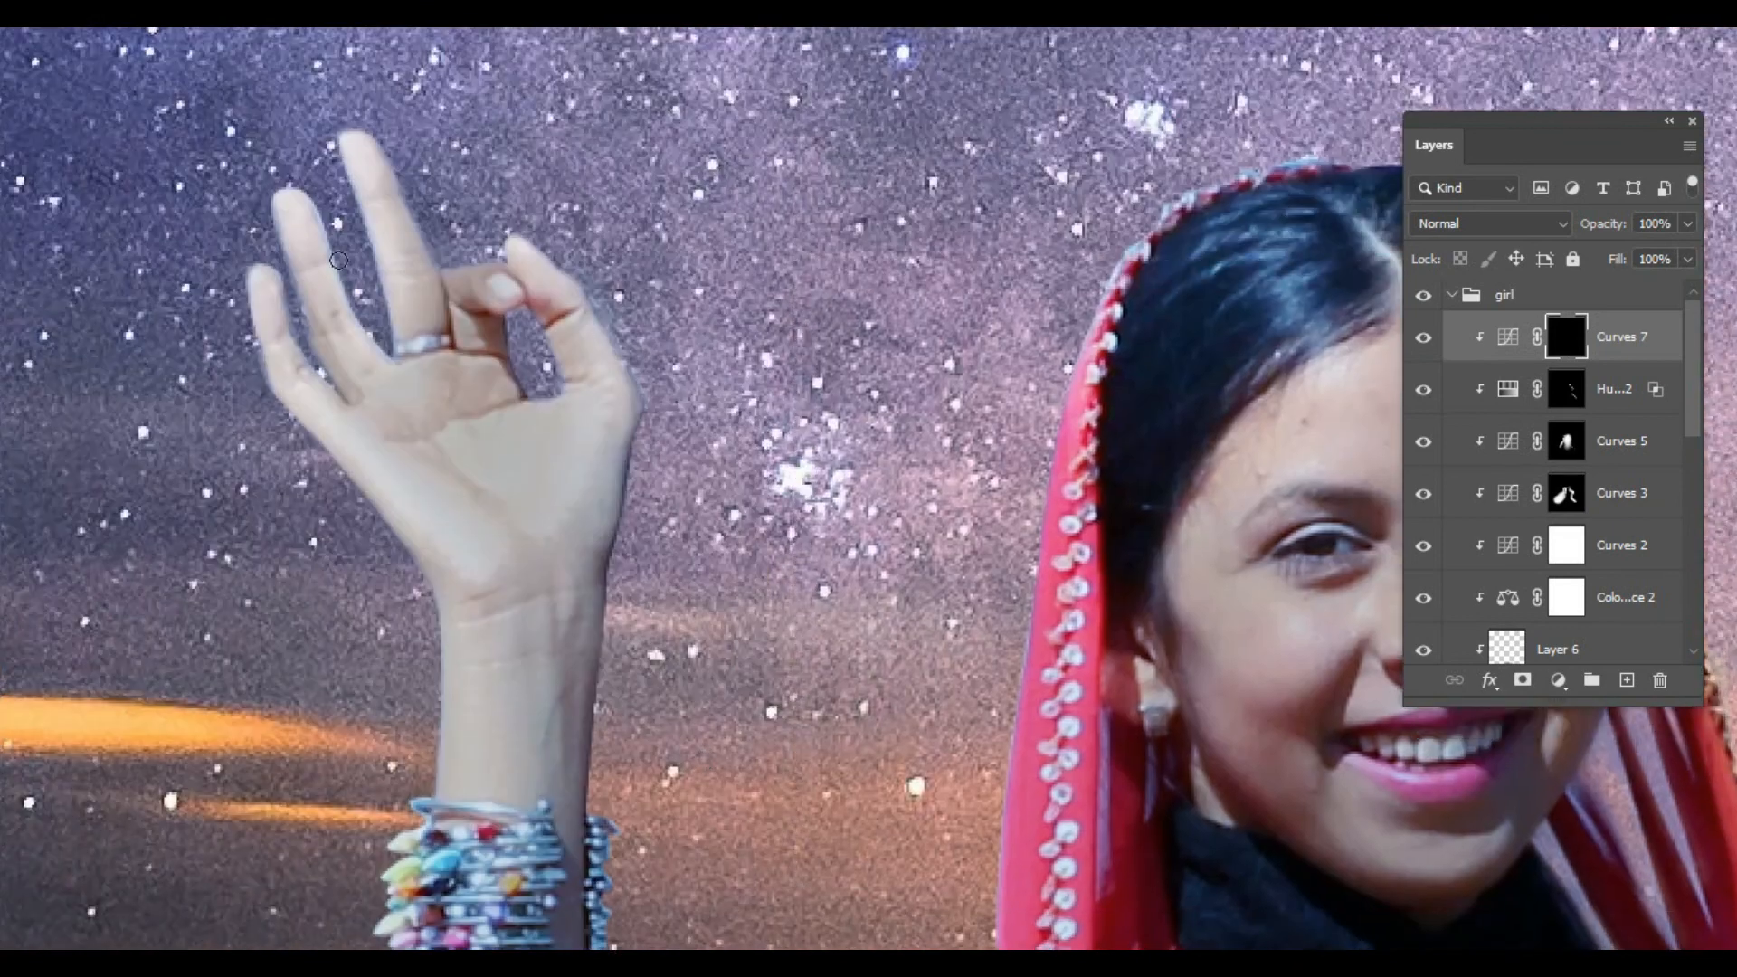
drag(517, 543, 595, 449)
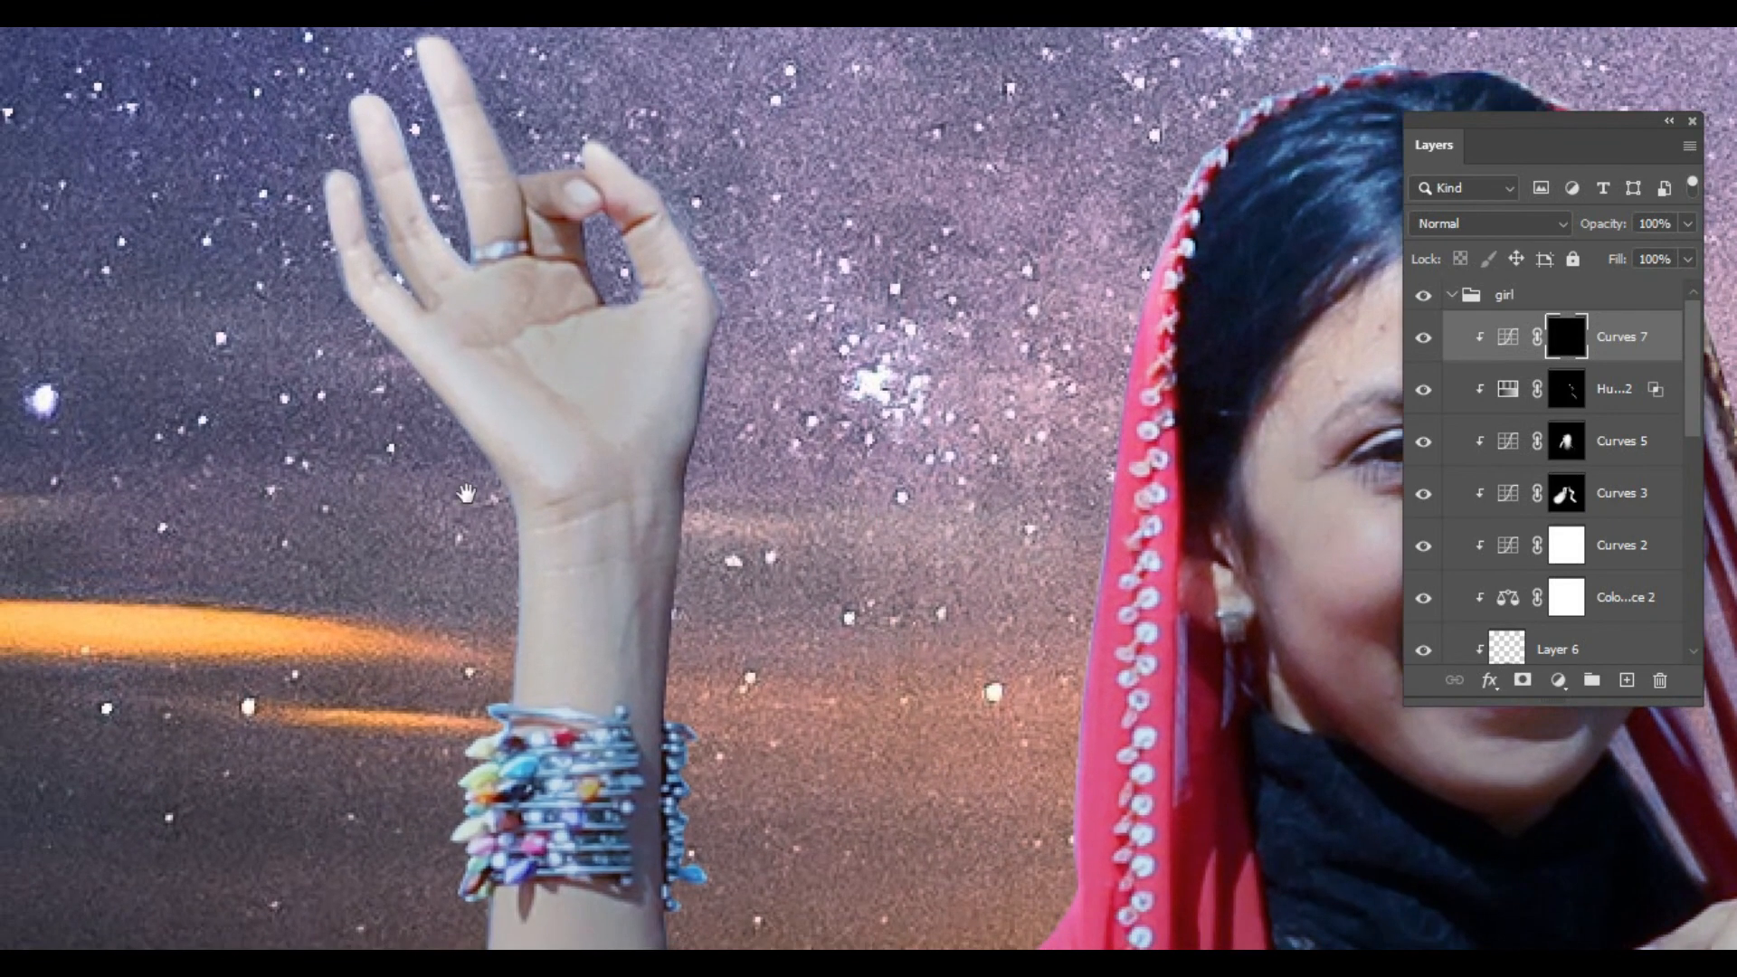
drag(511, 640, 597, 253)
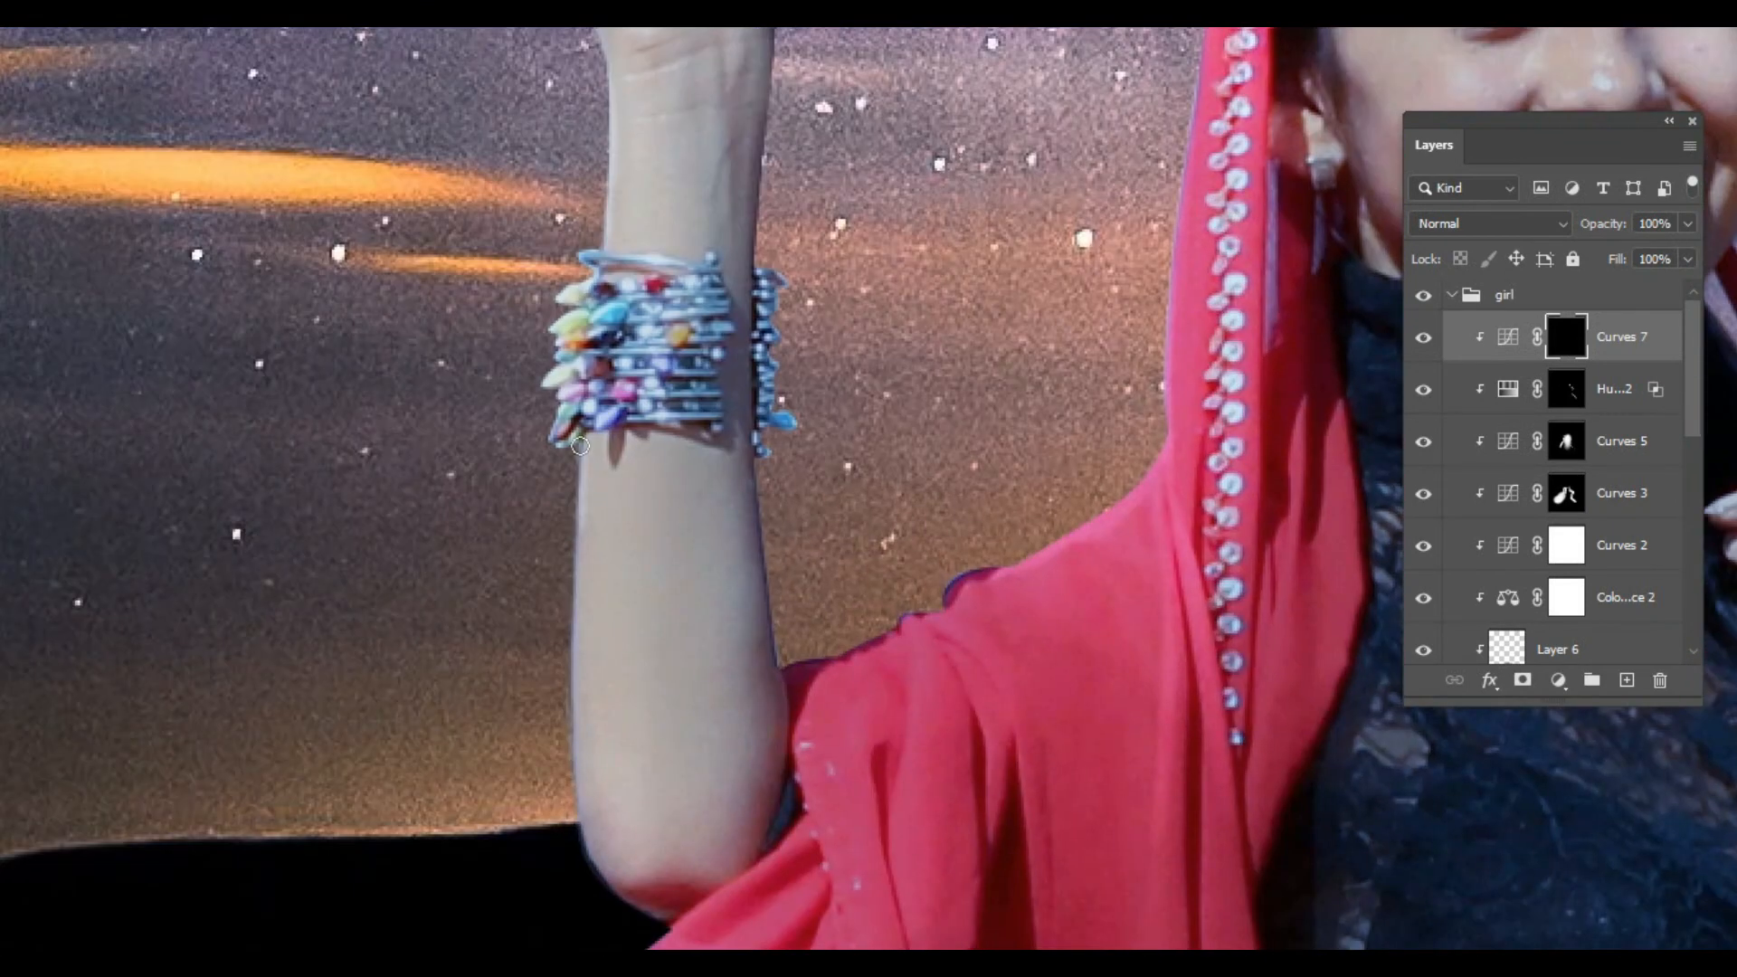
Step: Continue the Curves 7 rim highlight around the raised arm's elbow and down the outer edge of the billowing red drape
drag(642, 941, 686, 360)
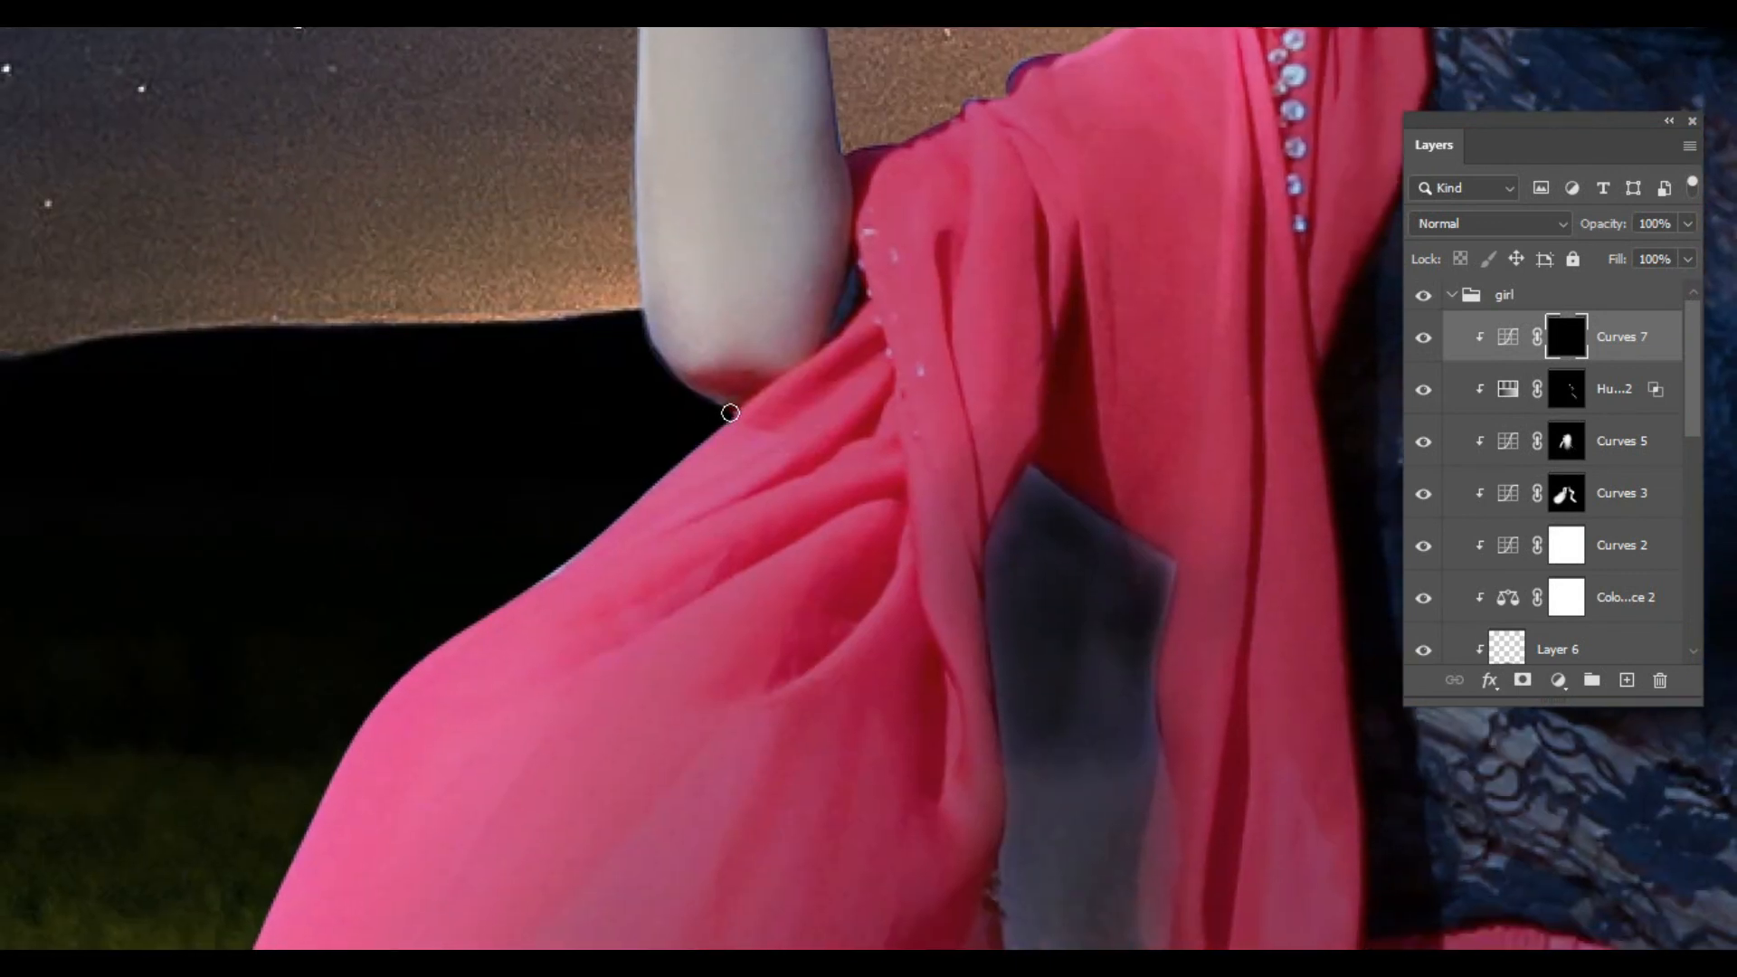
drag(621, 504, 666, 391)
drag(465, 555, 602, 381)
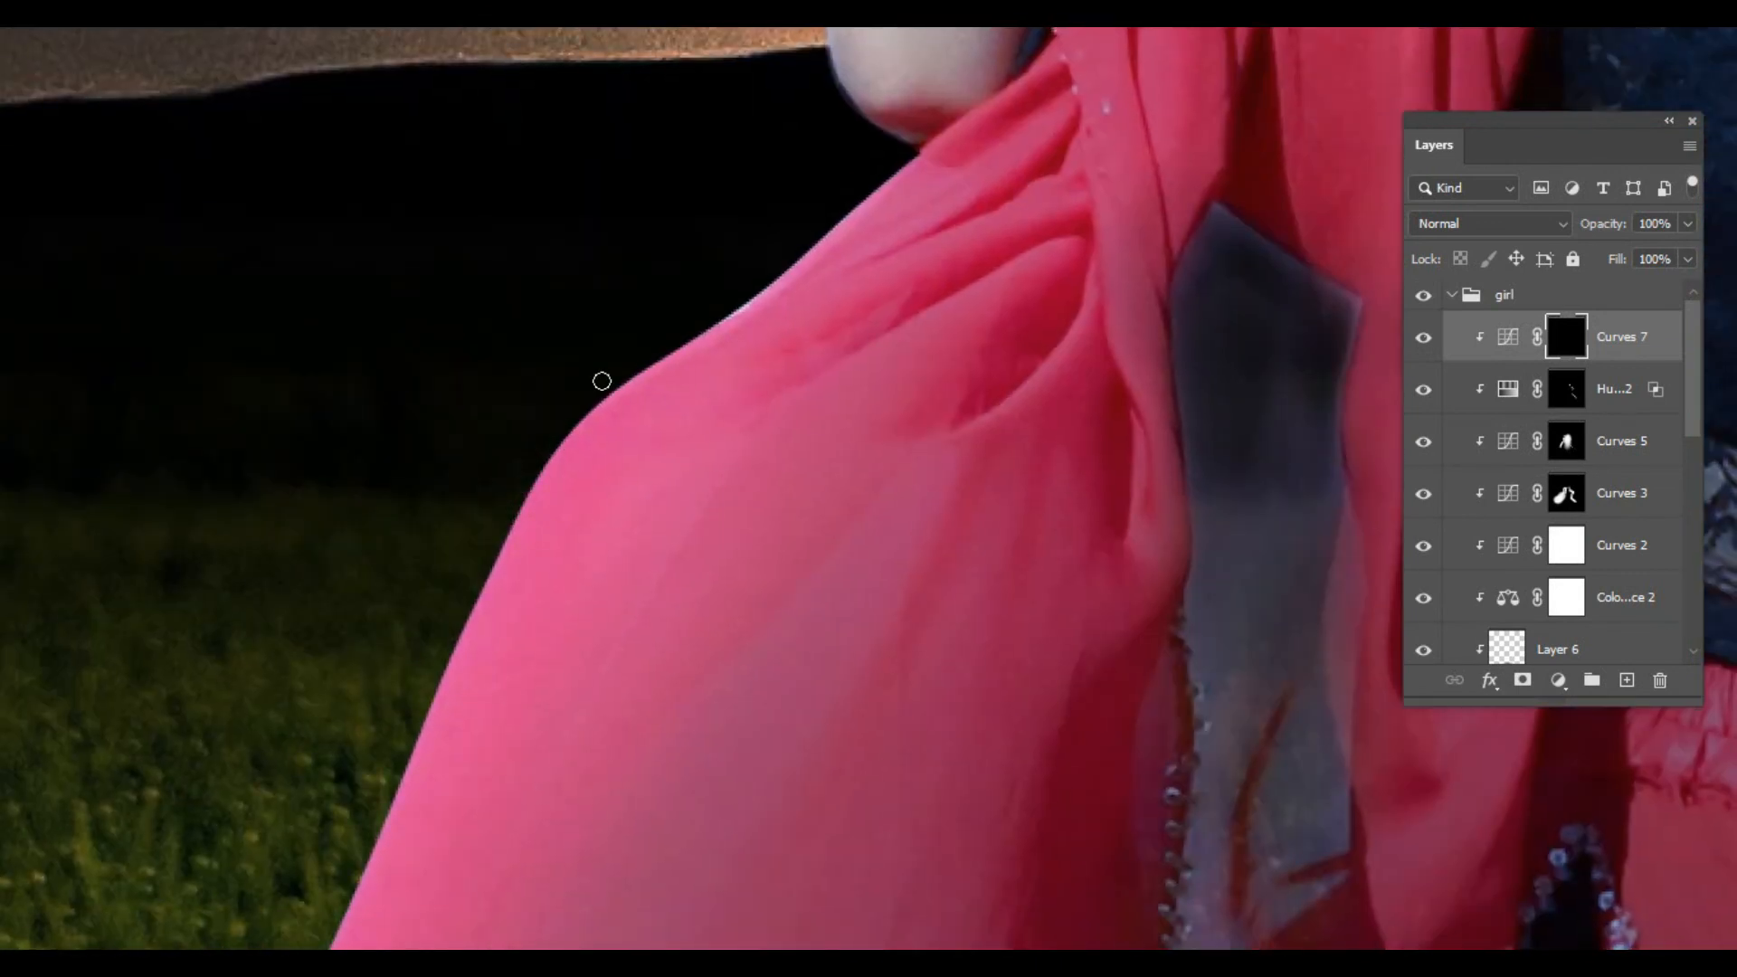
key(ctrl+0)
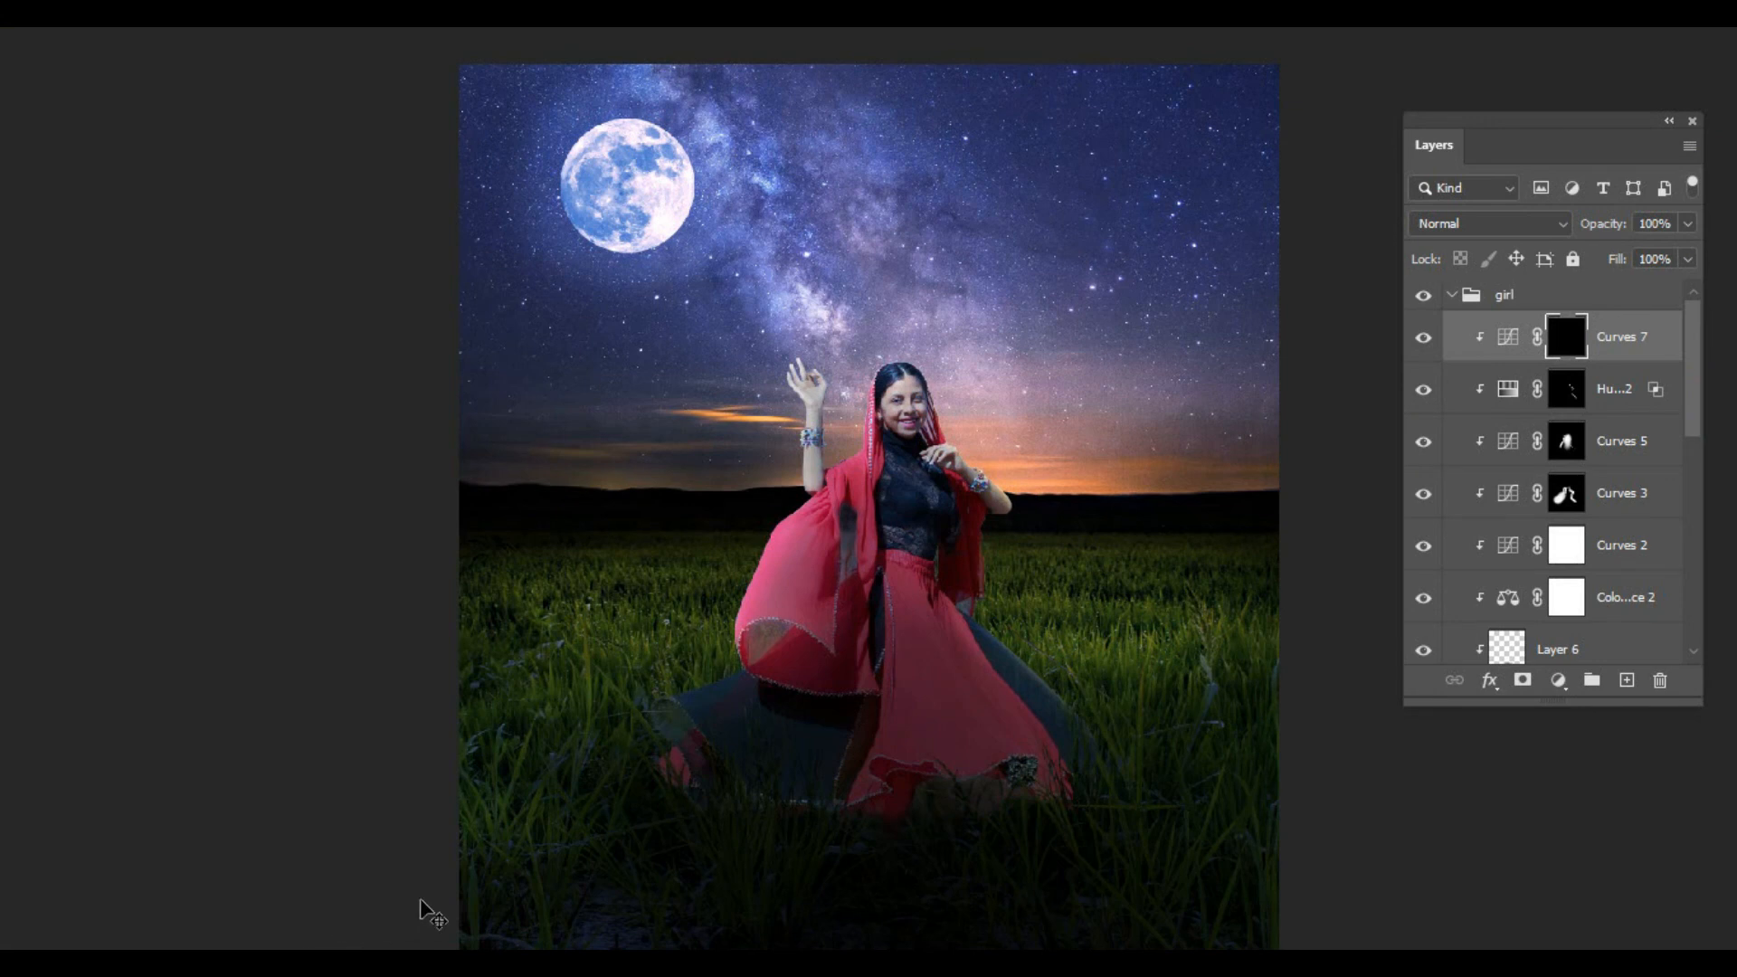
Step: Compare the dancer's upper body with and without the Curves 5 adjustment
key(ctrl+plus)
key(ctrl+plus)
key(ctrl+plus)
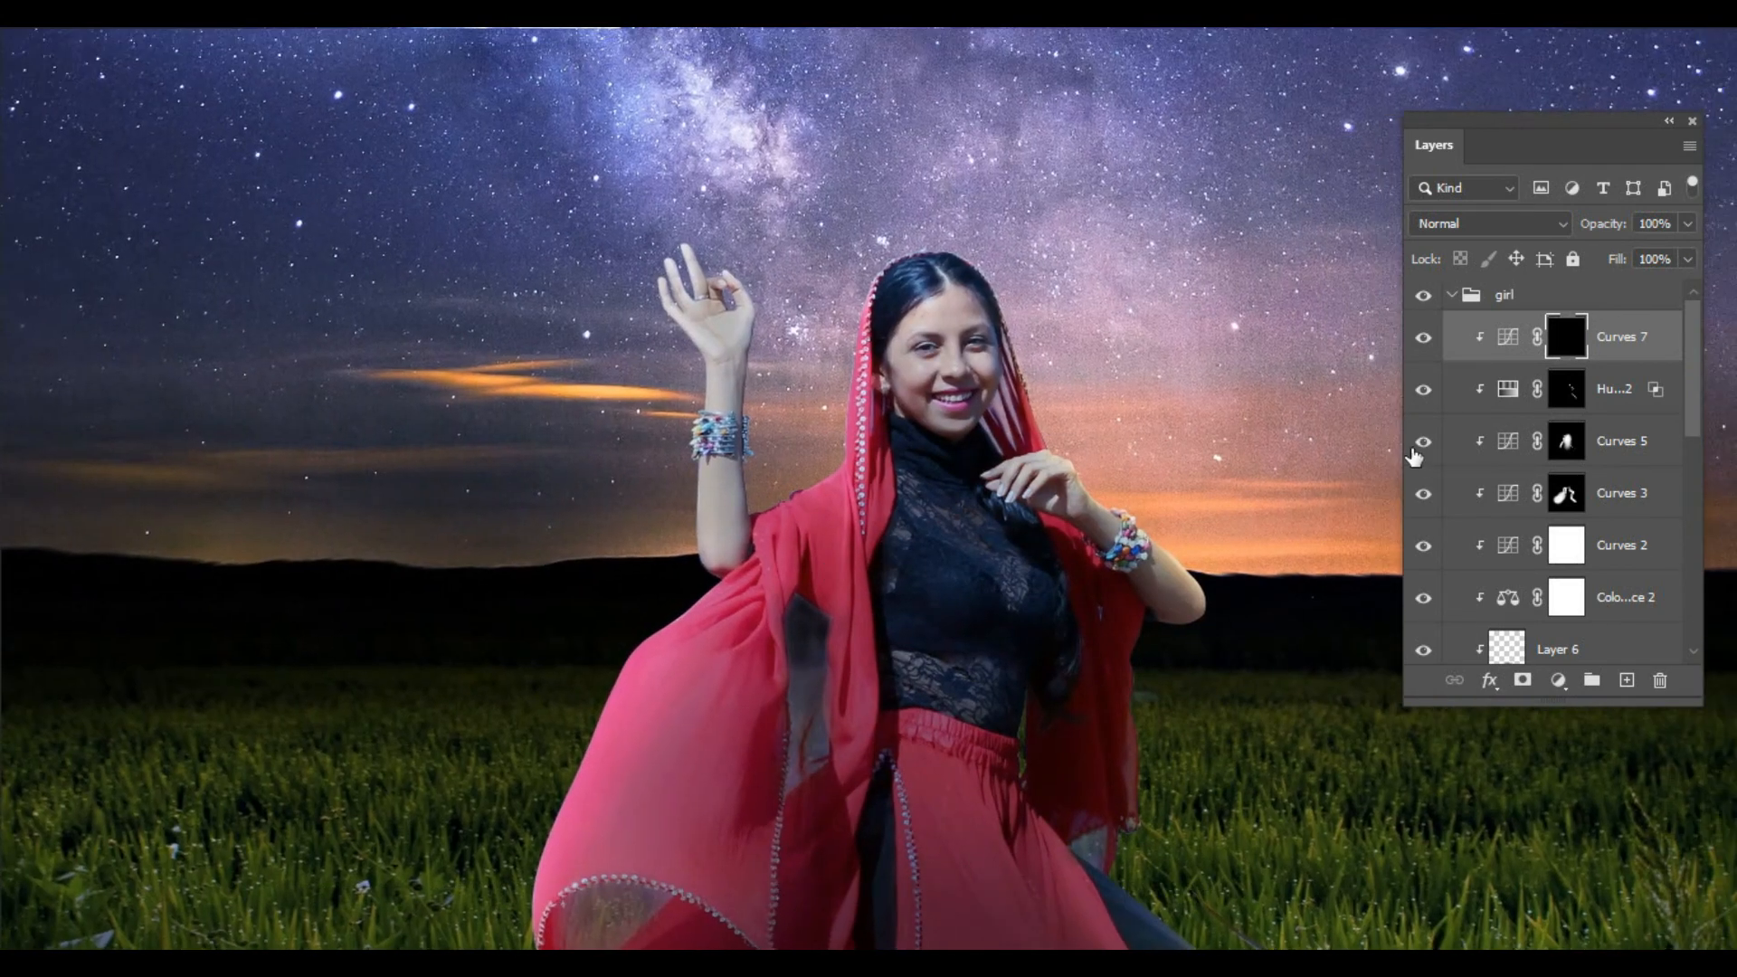
click(1423, 441)
click(1424, 441)
Step: Refine the Curves 5 mask around the dancer's raised arm with a smaller brush, undoing the oversized first stroke
click(1568, 442)
right_click(782, 456)
drag(880, 477, 846, 478)
click(605, 505)
key(ctrl+z)
key(bracketleft)
key(bracketleft)
key(bracketleft)
key(bracketleft)
key(bracketleft)
key(bracketleft)
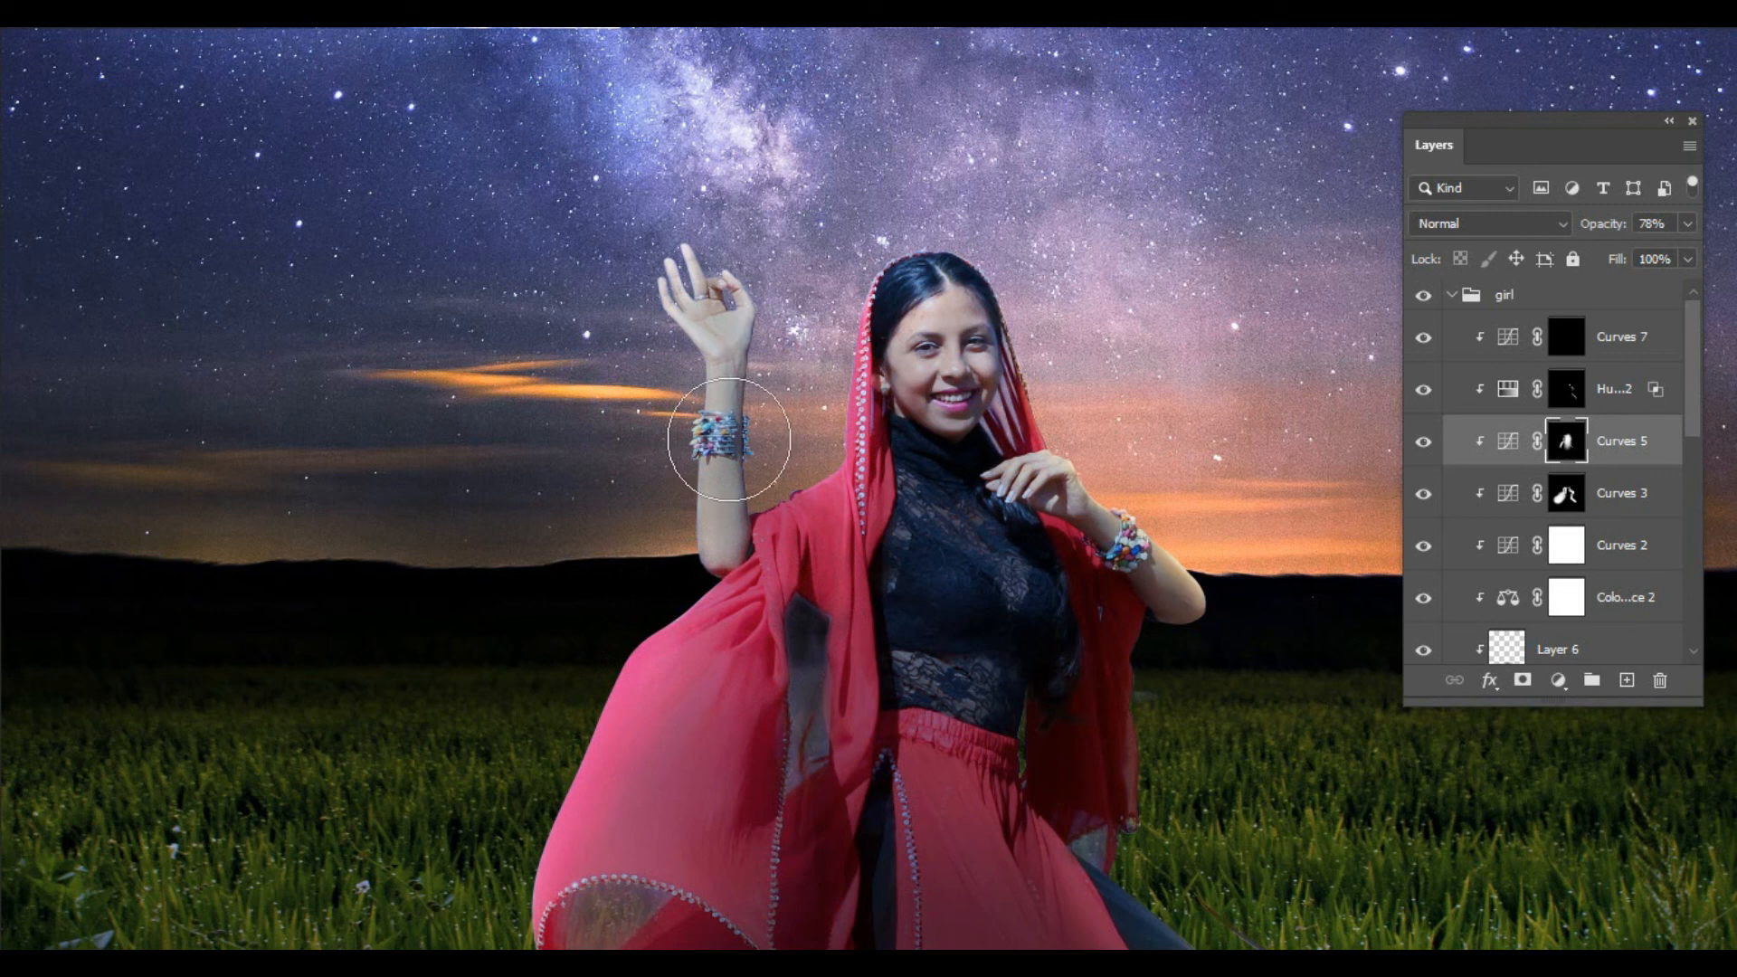
drag(883, 537, 785, 555)
scroll(959, 600, up, 1)
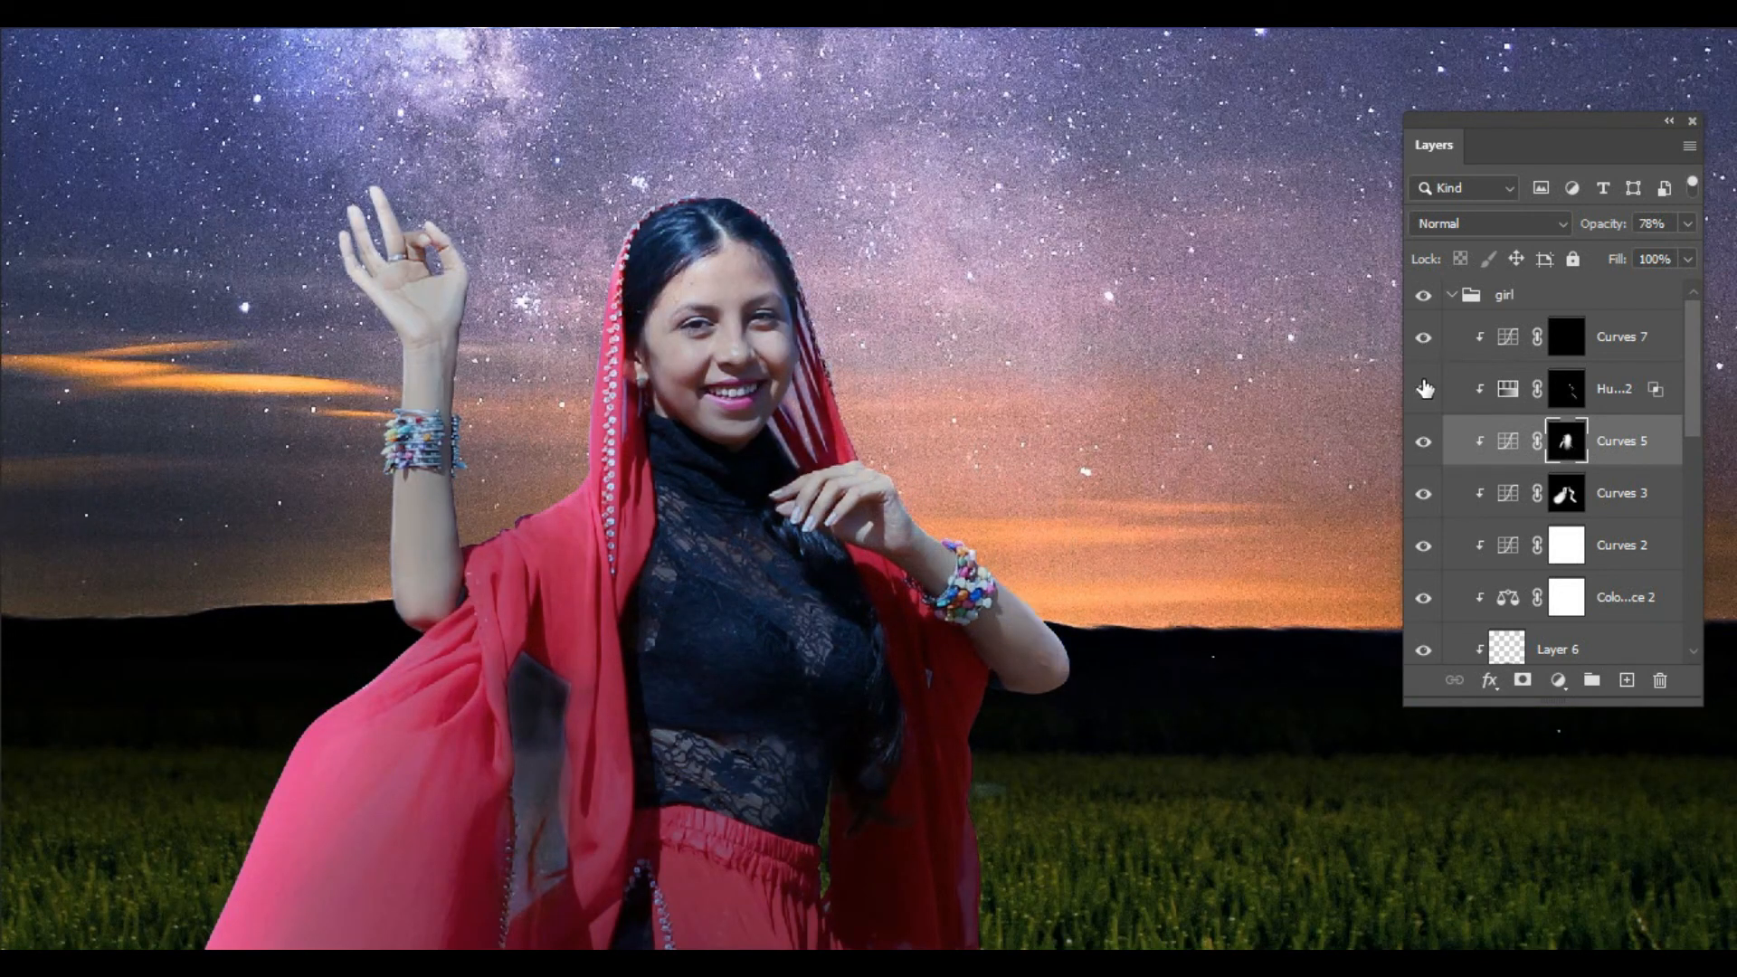
Step: Refine the Hue/Saturation 2 mask over the red drape beneath the bent arm and check the full composite
click(1520, 403)
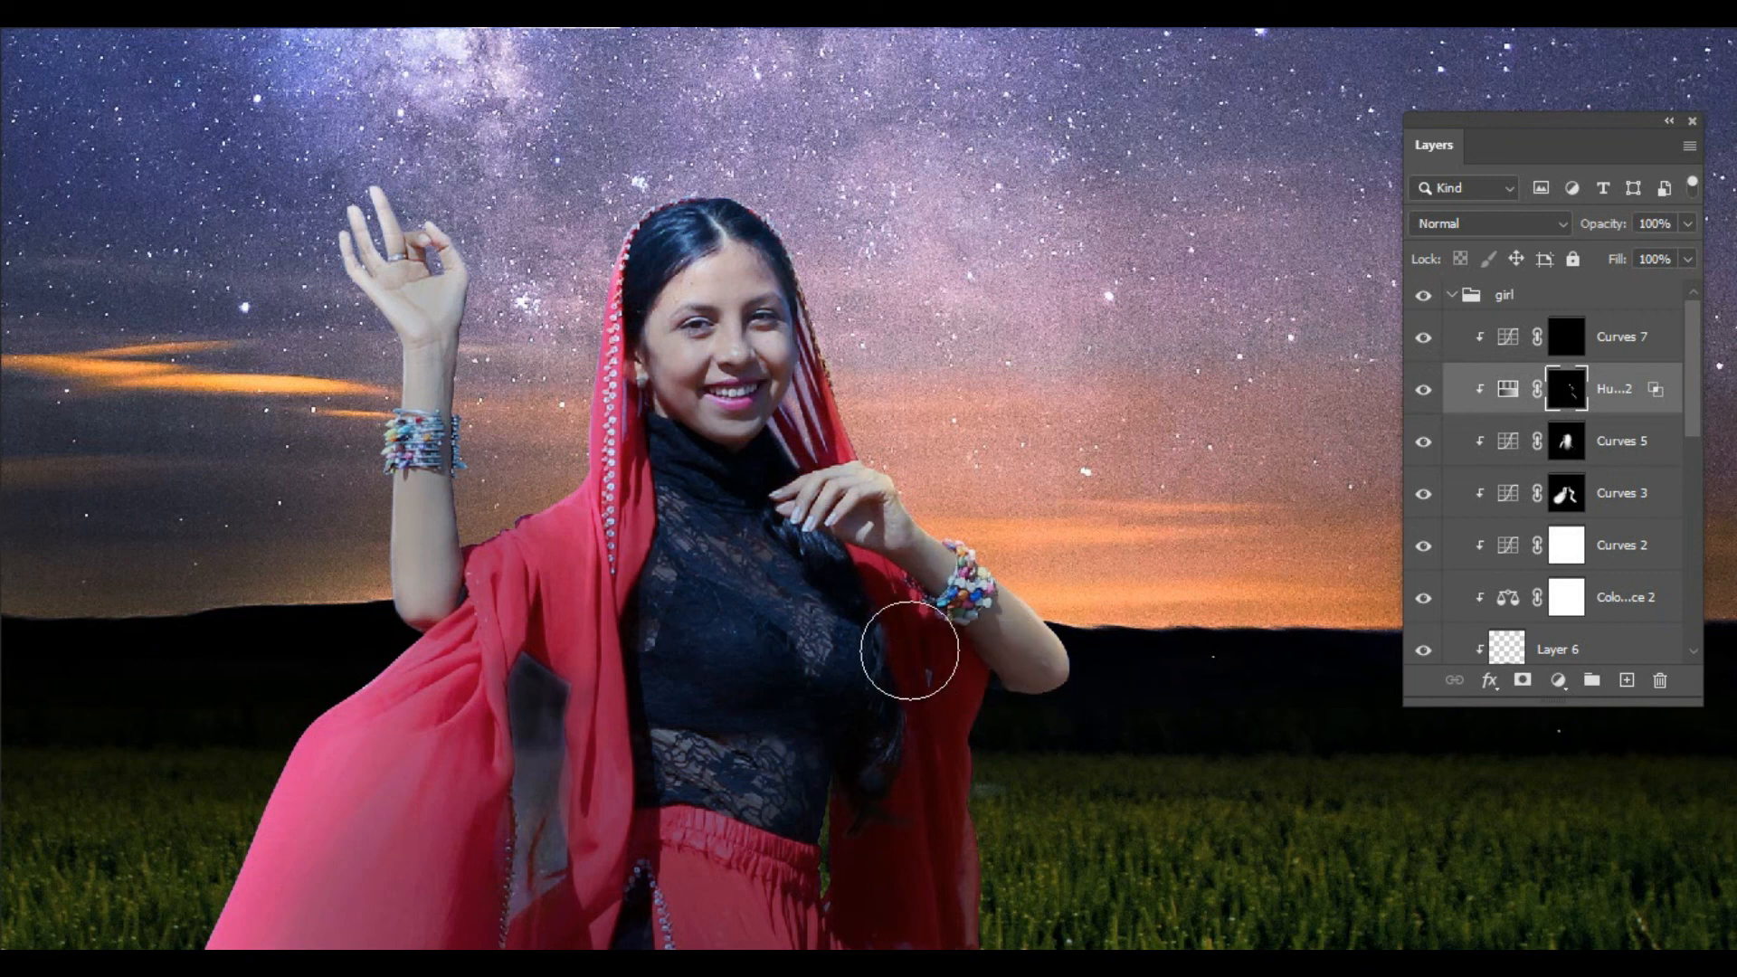
key(ctrl+0)
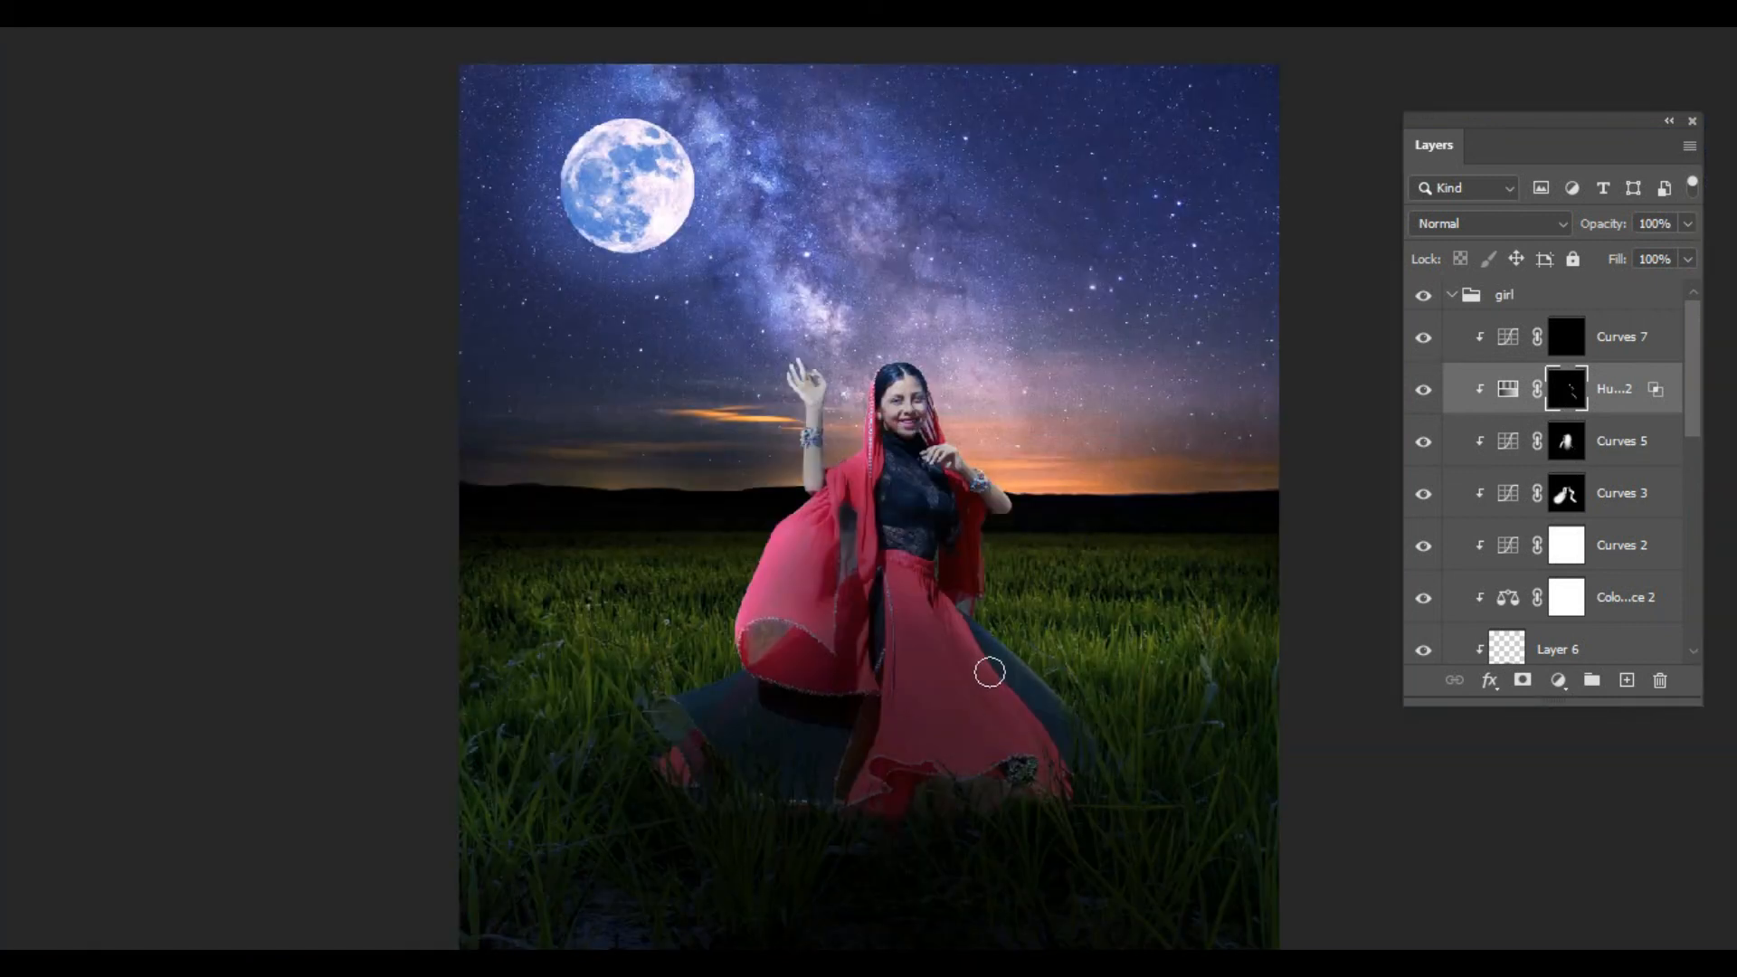
click(1566, 339)
click(1564, 389)
Step: Compare the composite with and without Curves 5 and set that adjustment's opacity to 100%
click(1423, 441)
click(1423, 441)
click(1566, 442)
drag(1597, 231, 1626, 228)
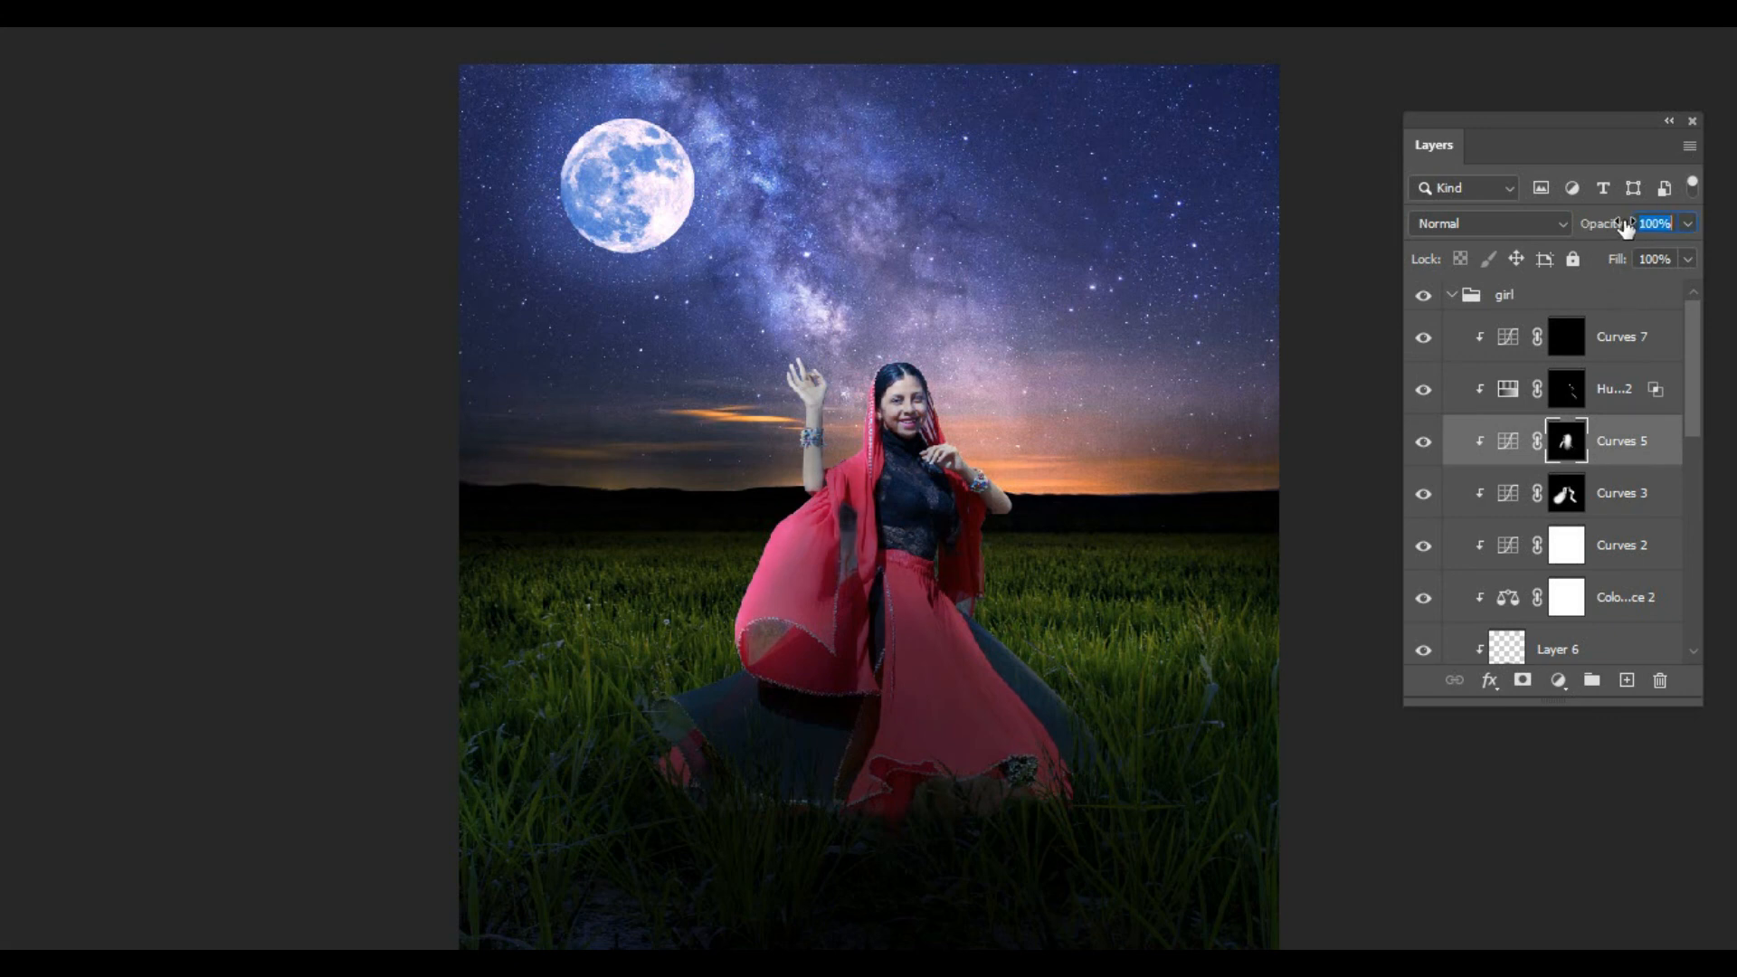